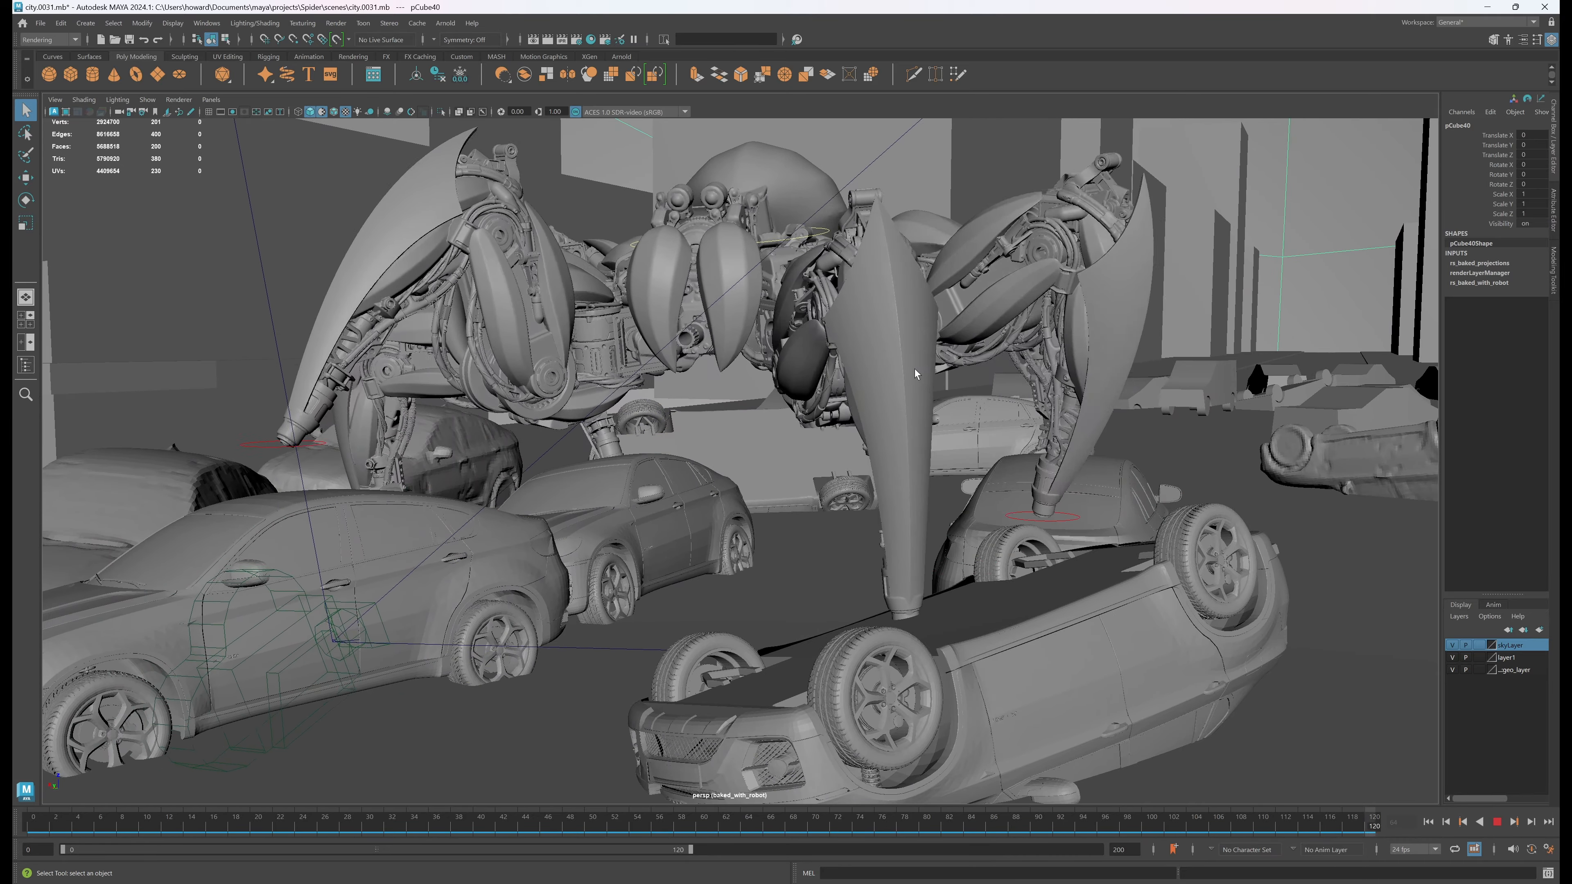
Stop the animation playback and open the Graph Editor
{"action": "left_click", "coordinate": [1497, 821]}
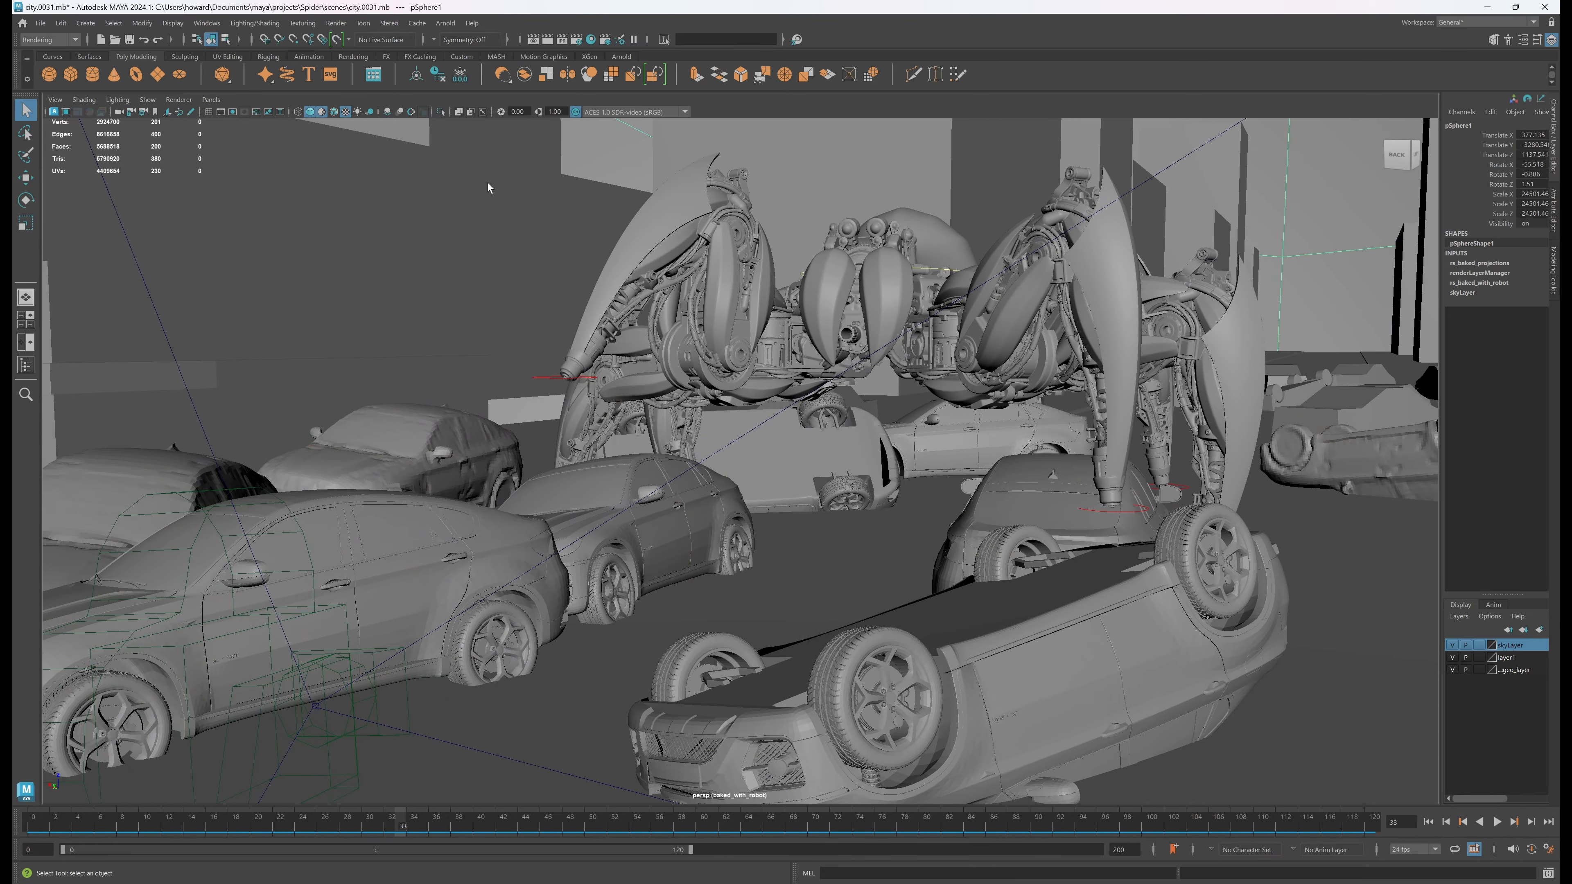
{"action": "left_click", "coordinate": [206, 23]}
{"action": "mouse_move", "coordinate": [287, 116]}
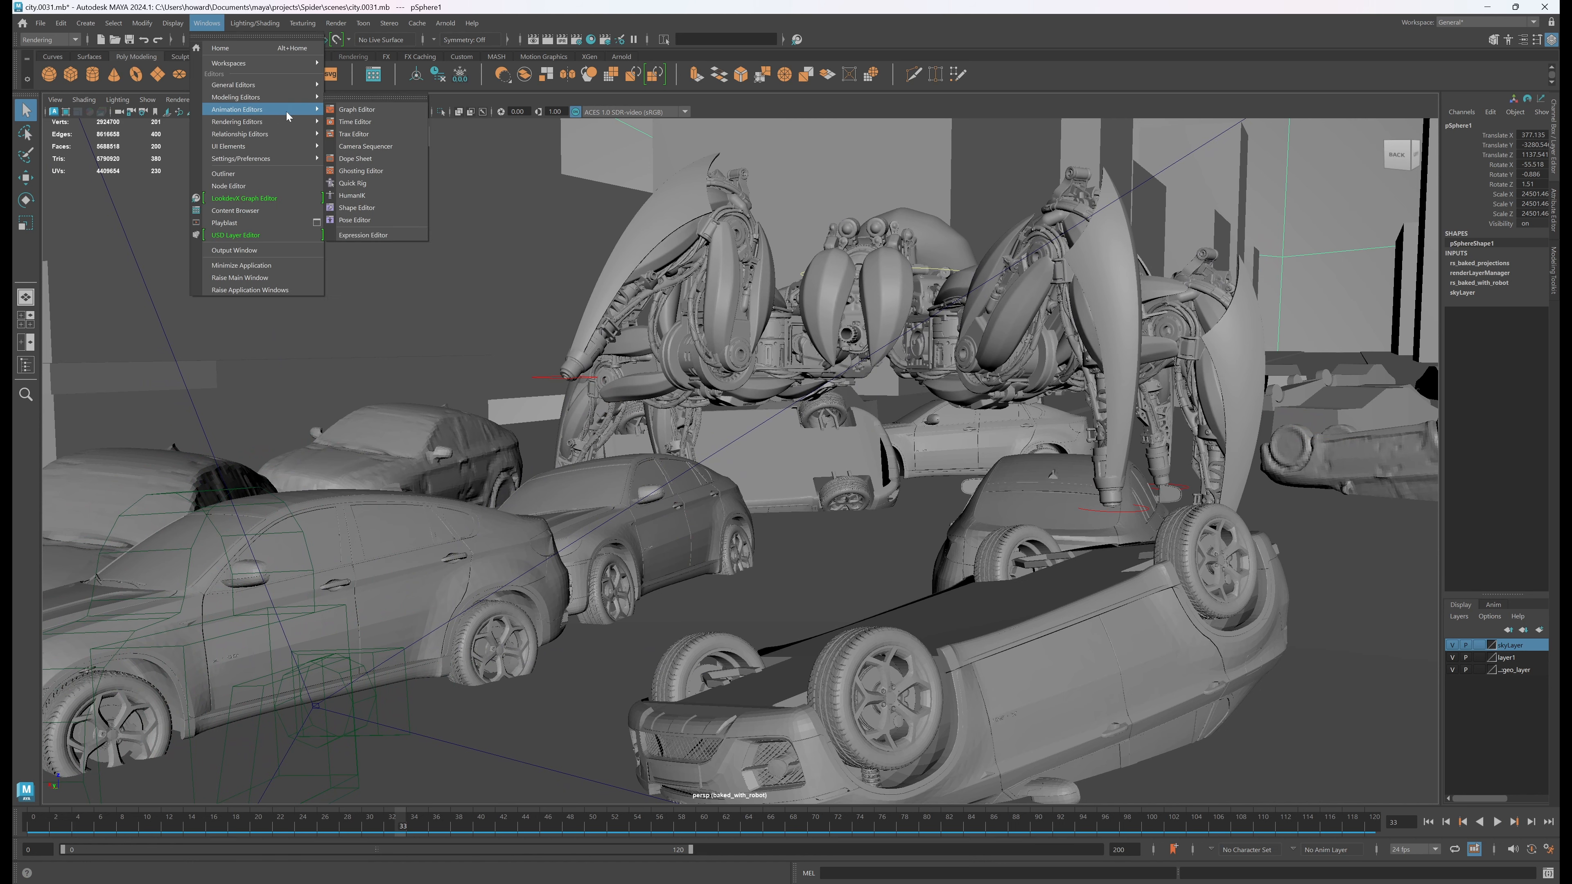
{"action": "left_click", "coordinate": [356, 110]}
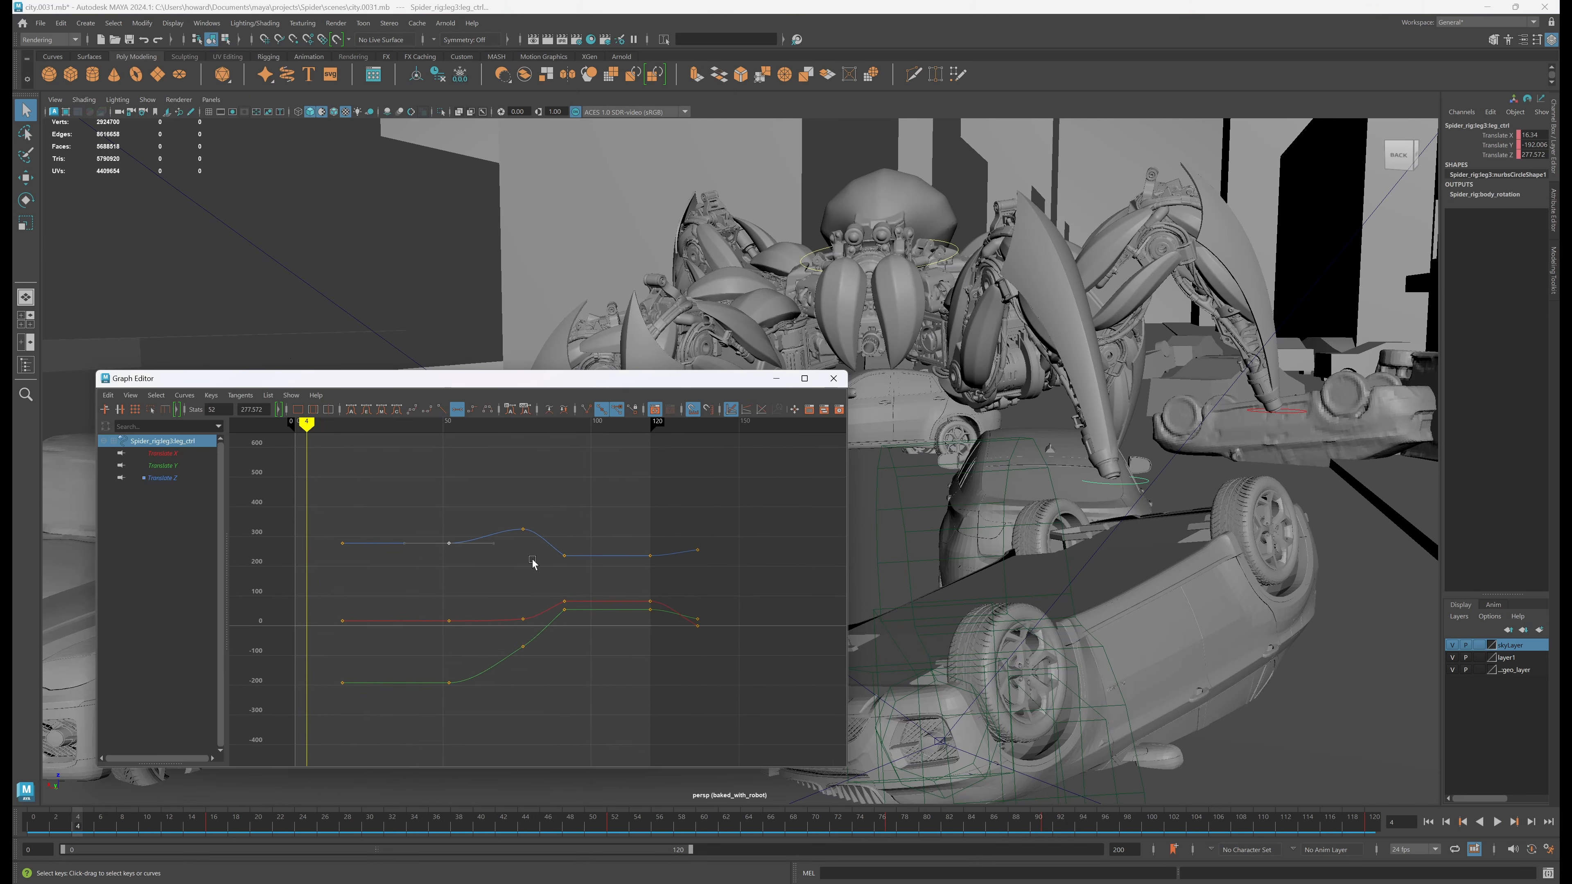
Examine the leg control's translate curves in the Graph Editor and select their keys at frame 77
{"action": "scroll", "coordinate": [532, 563], "scroll_direction": "up", "scroll_amount": 3}
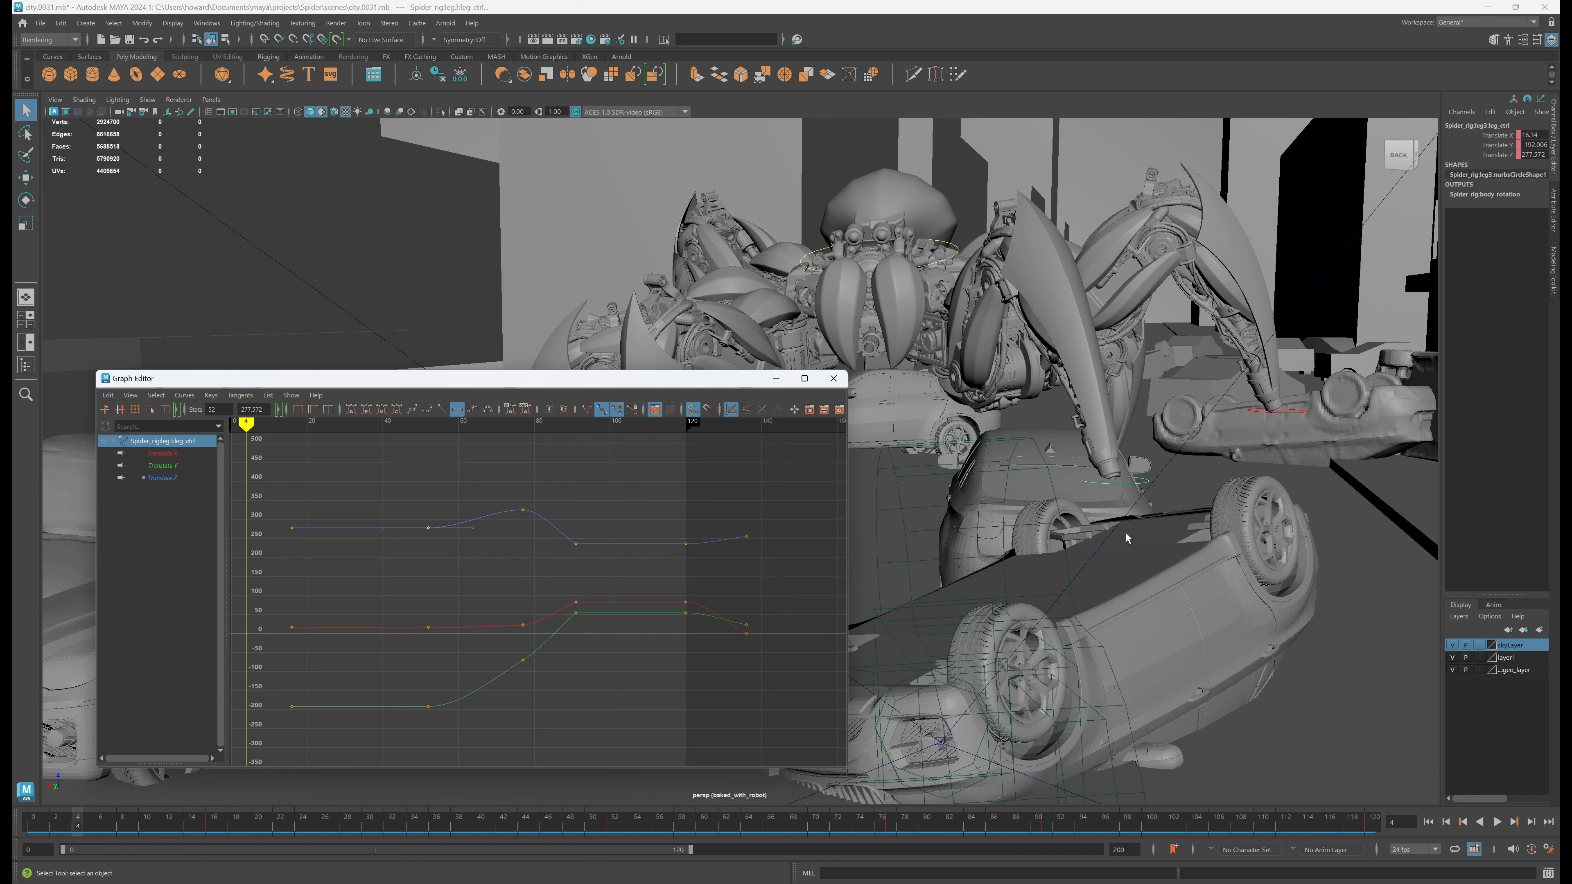
{"action": "scroll", "coordinate": [471, 539], "scroll_direction": "up", "scroll_amount": 3}
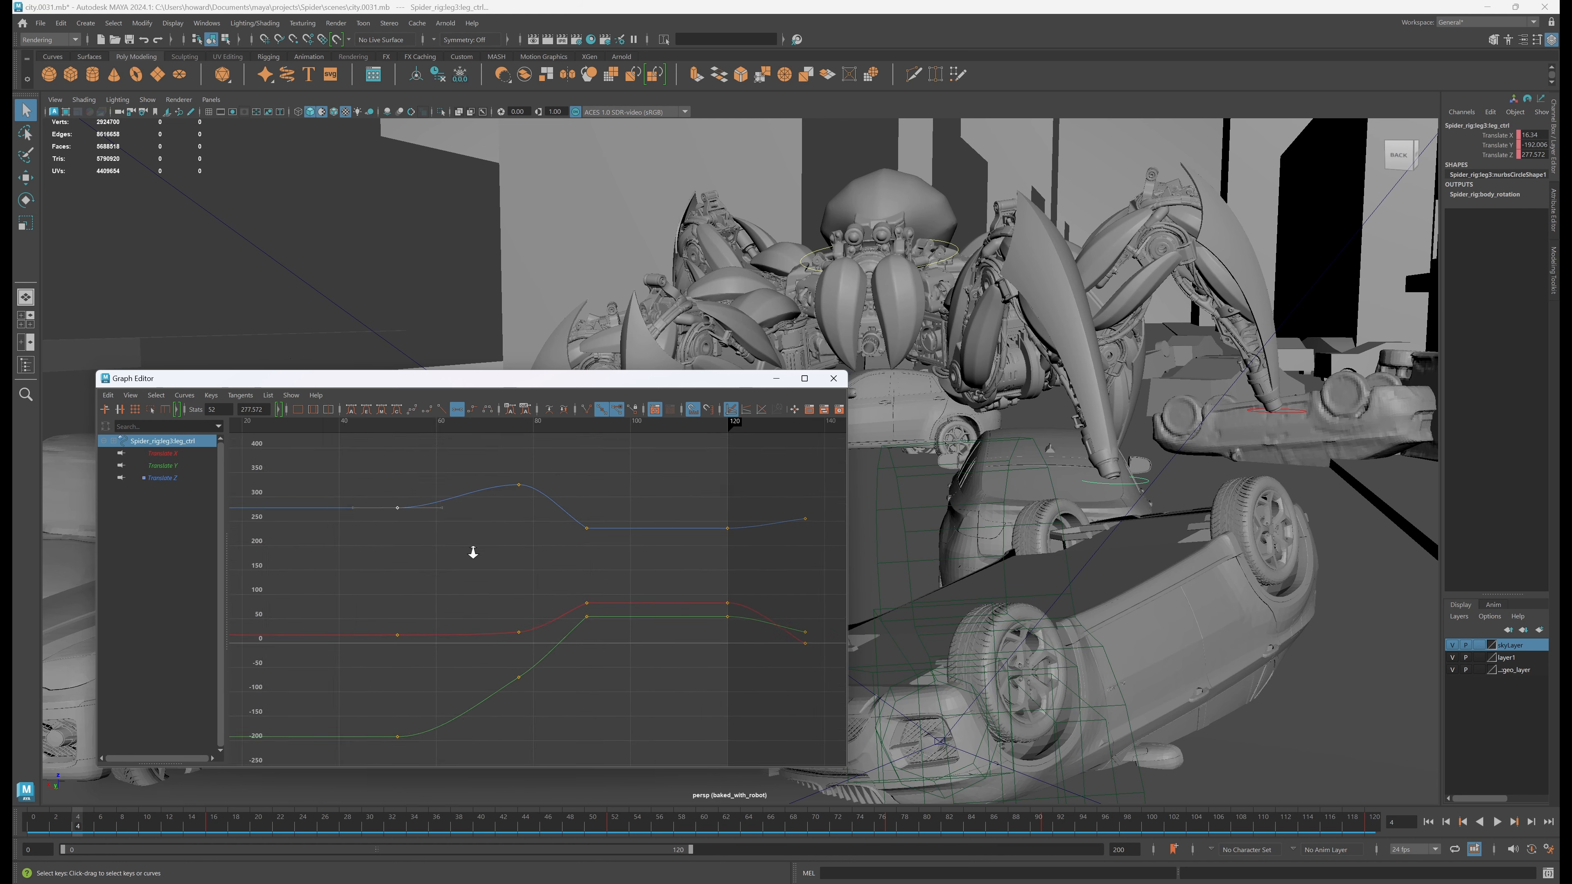
{"action": "scroll", "coordinate": [473, 552], "scroll_direction": "down", "scroll_amount": 1}
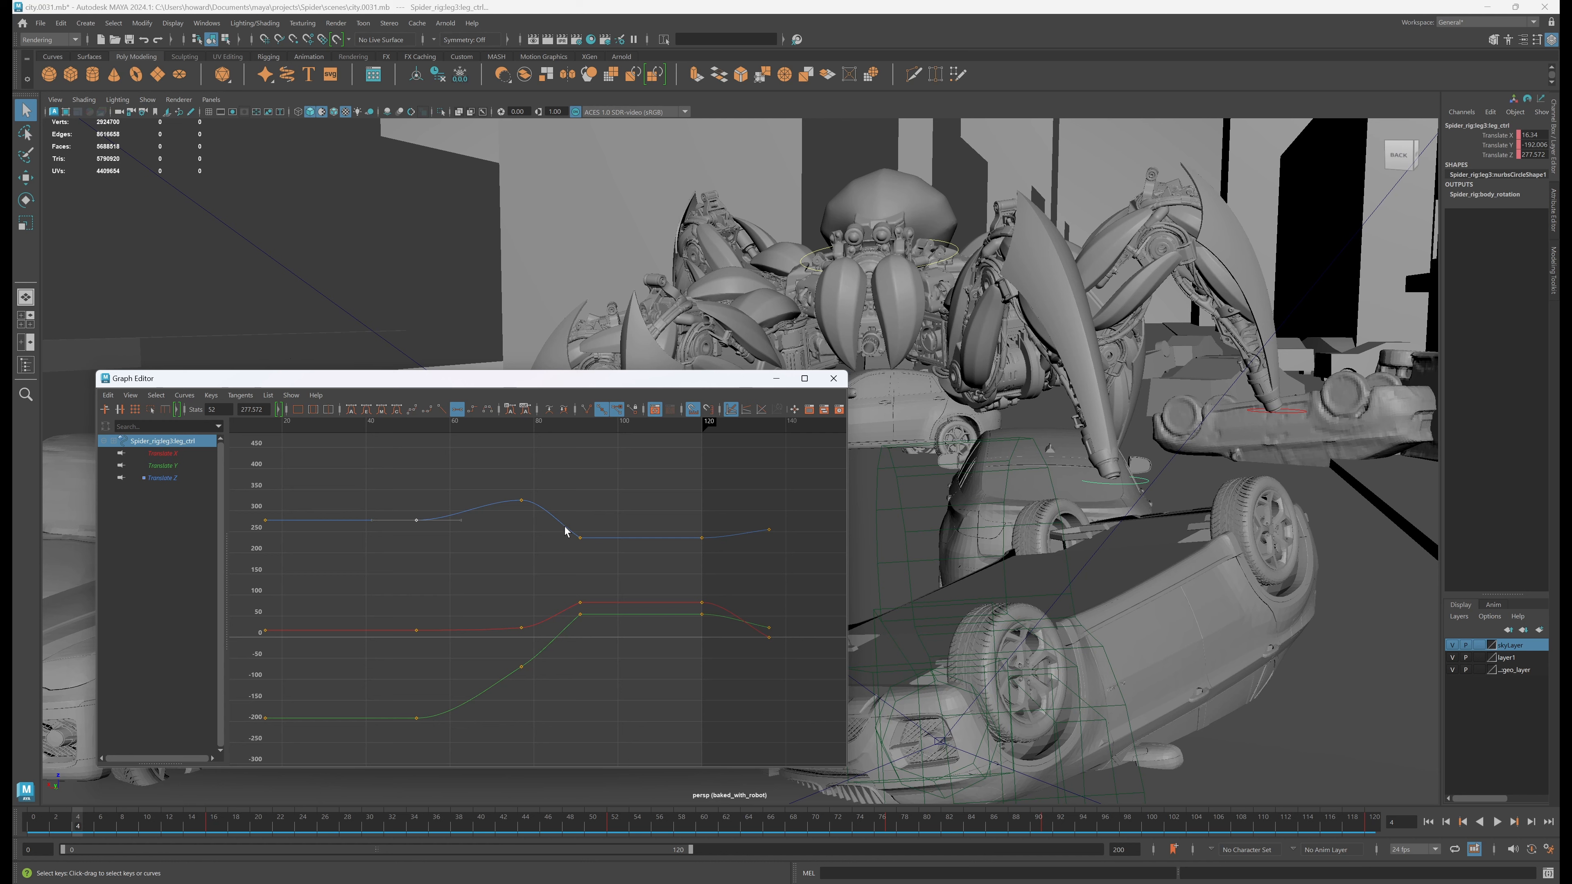
{"action": "left_click_drag", "start_coordinate": [564, 531], "coordinate": [593, 559]}
{"action": "left_click_drag", "start_coordinate": [510, 471], "coordinate": [545, 721]}
{"action": "mouse_move", "coordinate": [517, 603]}
{"action": "middle_mouse_down", "text": "shift"}
{"action": "mouse_move", "coordinate": [482, 595]}
{"action": "mouse_move", "coordinate": [512, 596]}
{"action": "middle_mouse_up", "text": "shift"}
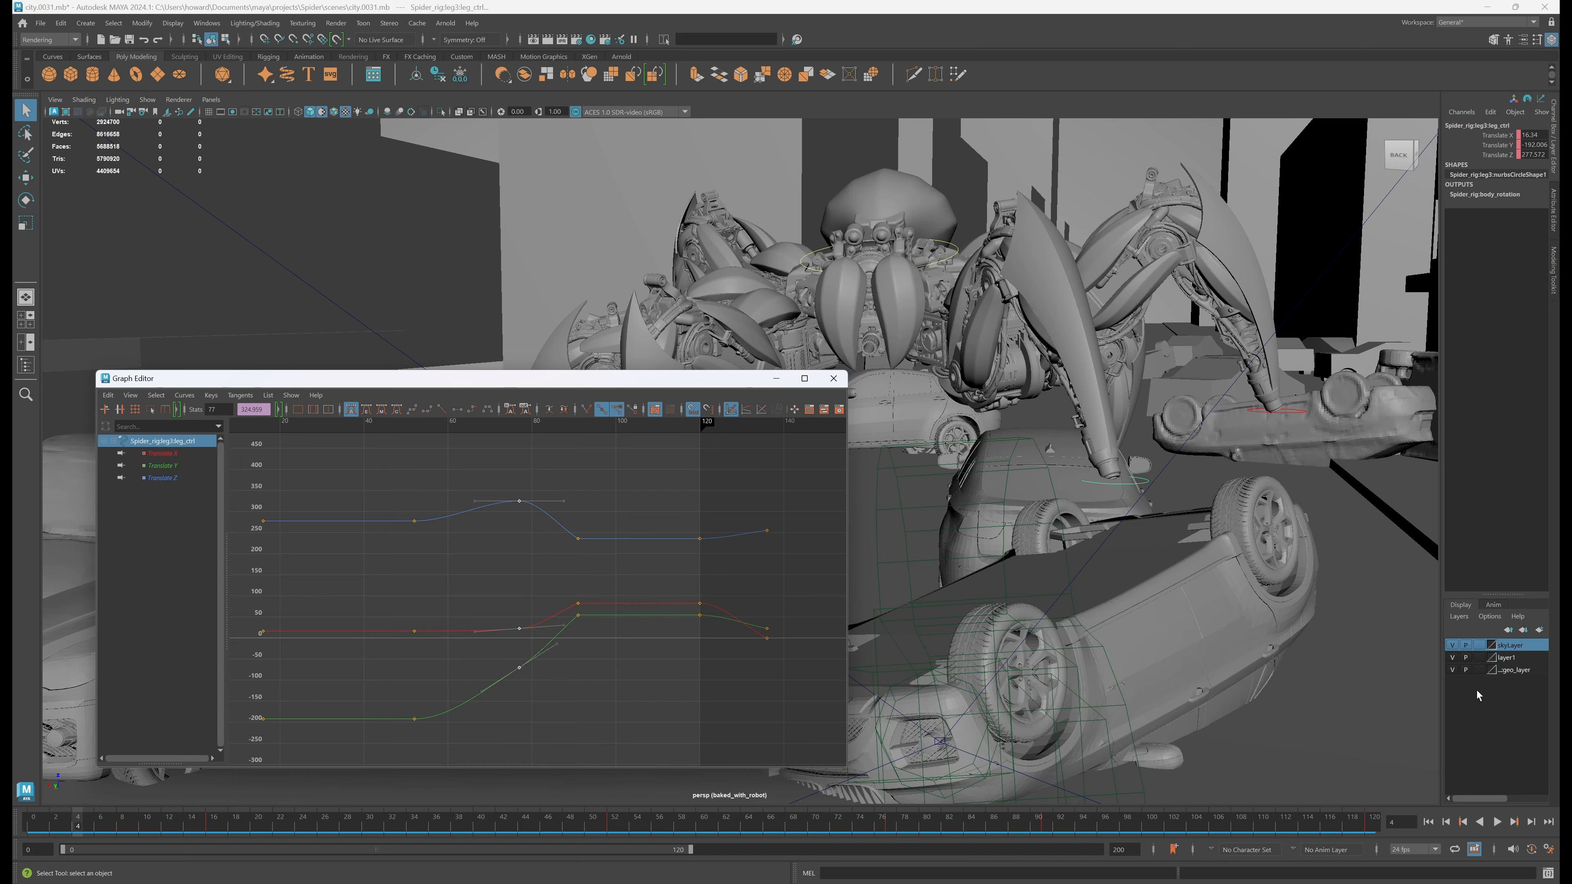
Play back the spider robot's walk animation and review it from several angles around the wrecked cars
{"action": "left_click", "coordinate": [1496, 822]}
{"action": "middle_click_drag", "start_coordinate": [1143, 515], "coordinate": [1242, 528], "text": "alt"}
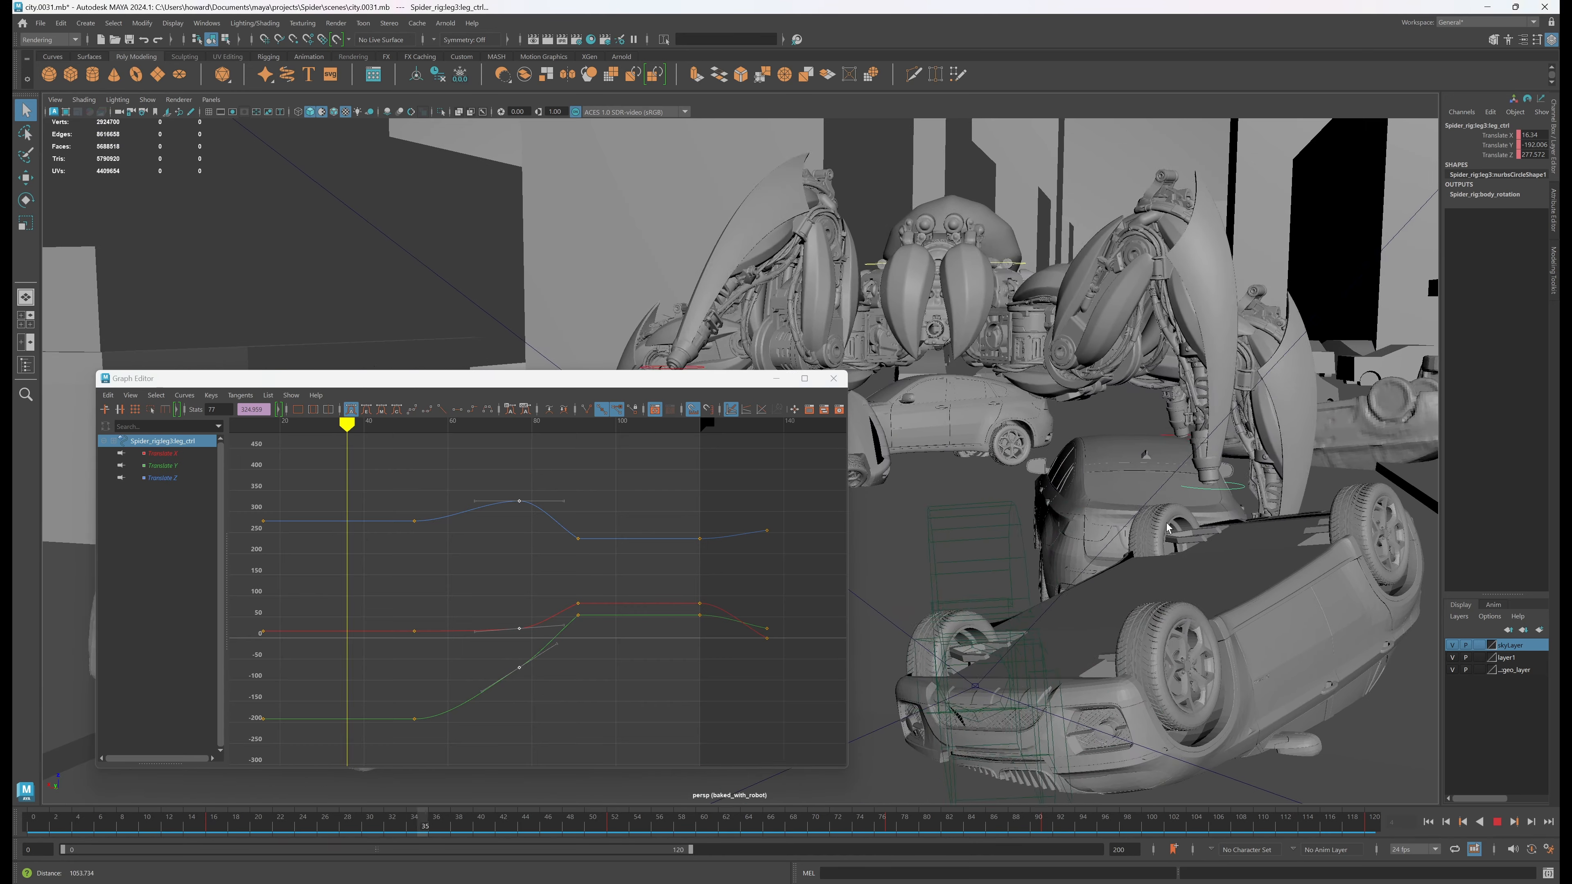
{"action": "left_click_drag", "start_coordinate": [692, 380], "coordinate": [563, 682]}
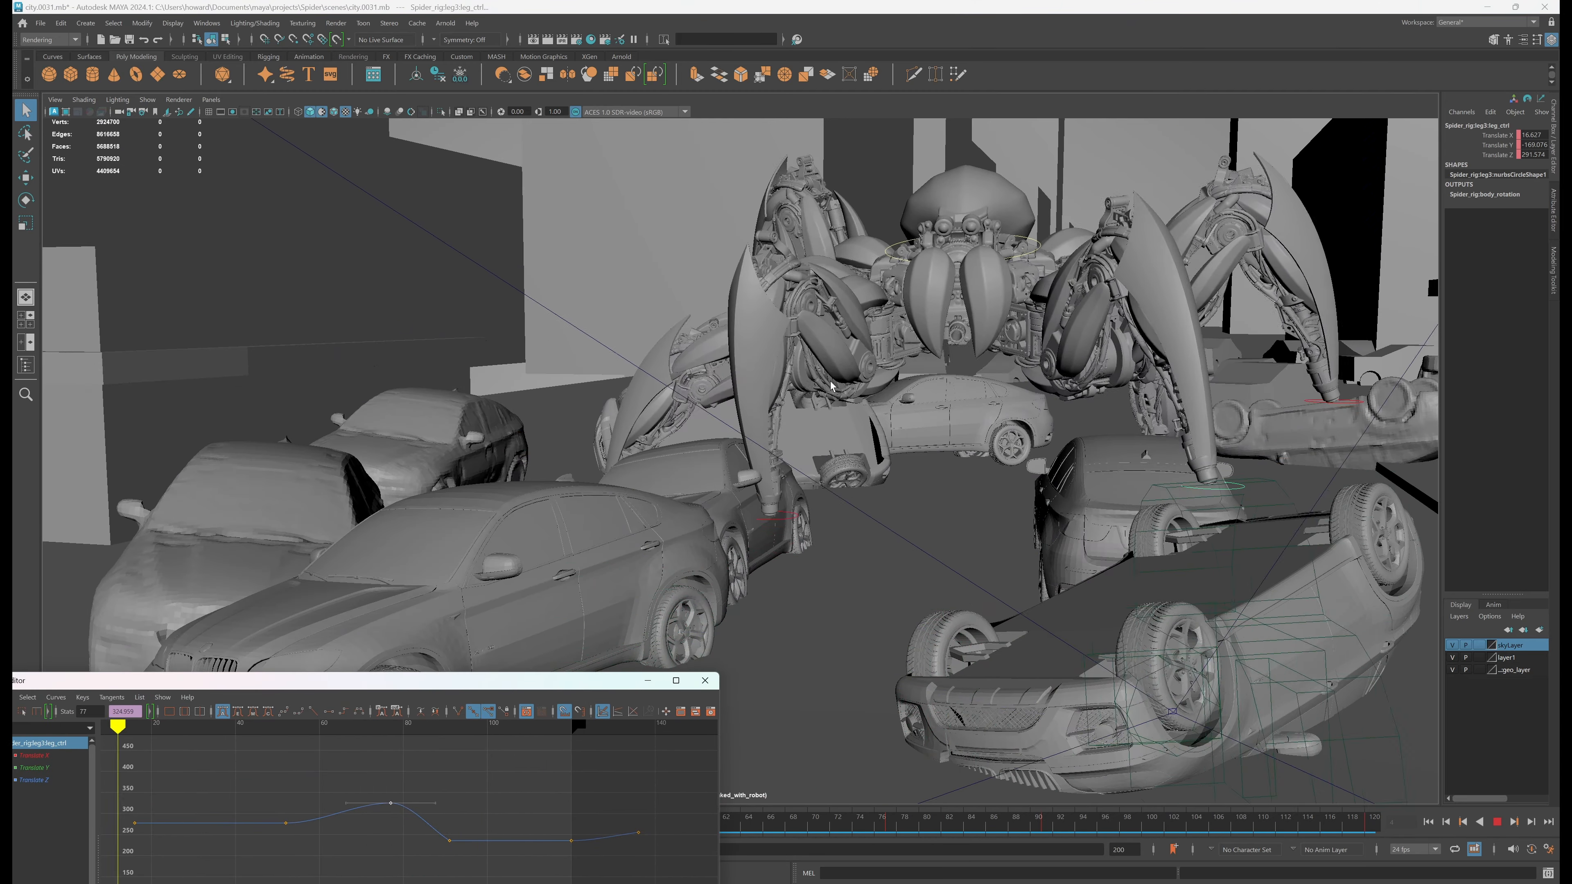
{"action": "left_click_drag", "start_coordinate": [1202, 364], "coordinate": [719, 433], "text": "alt"}
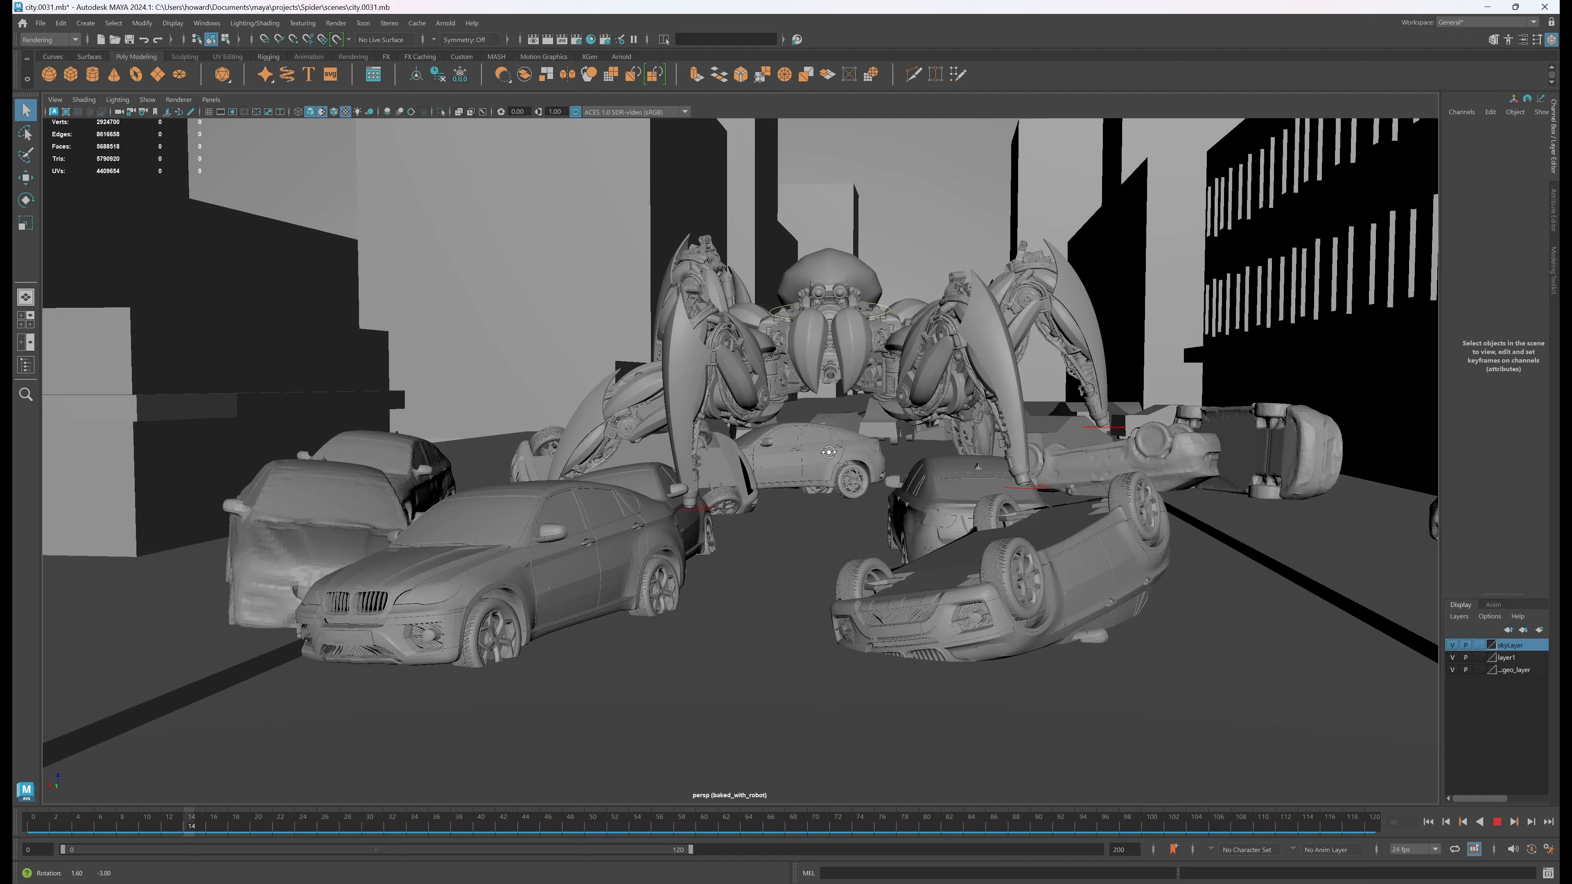
{"action": "left_click_drag", "start_coordinate": [867, 434], "coordinate": [915, 452], "text": "alt"}
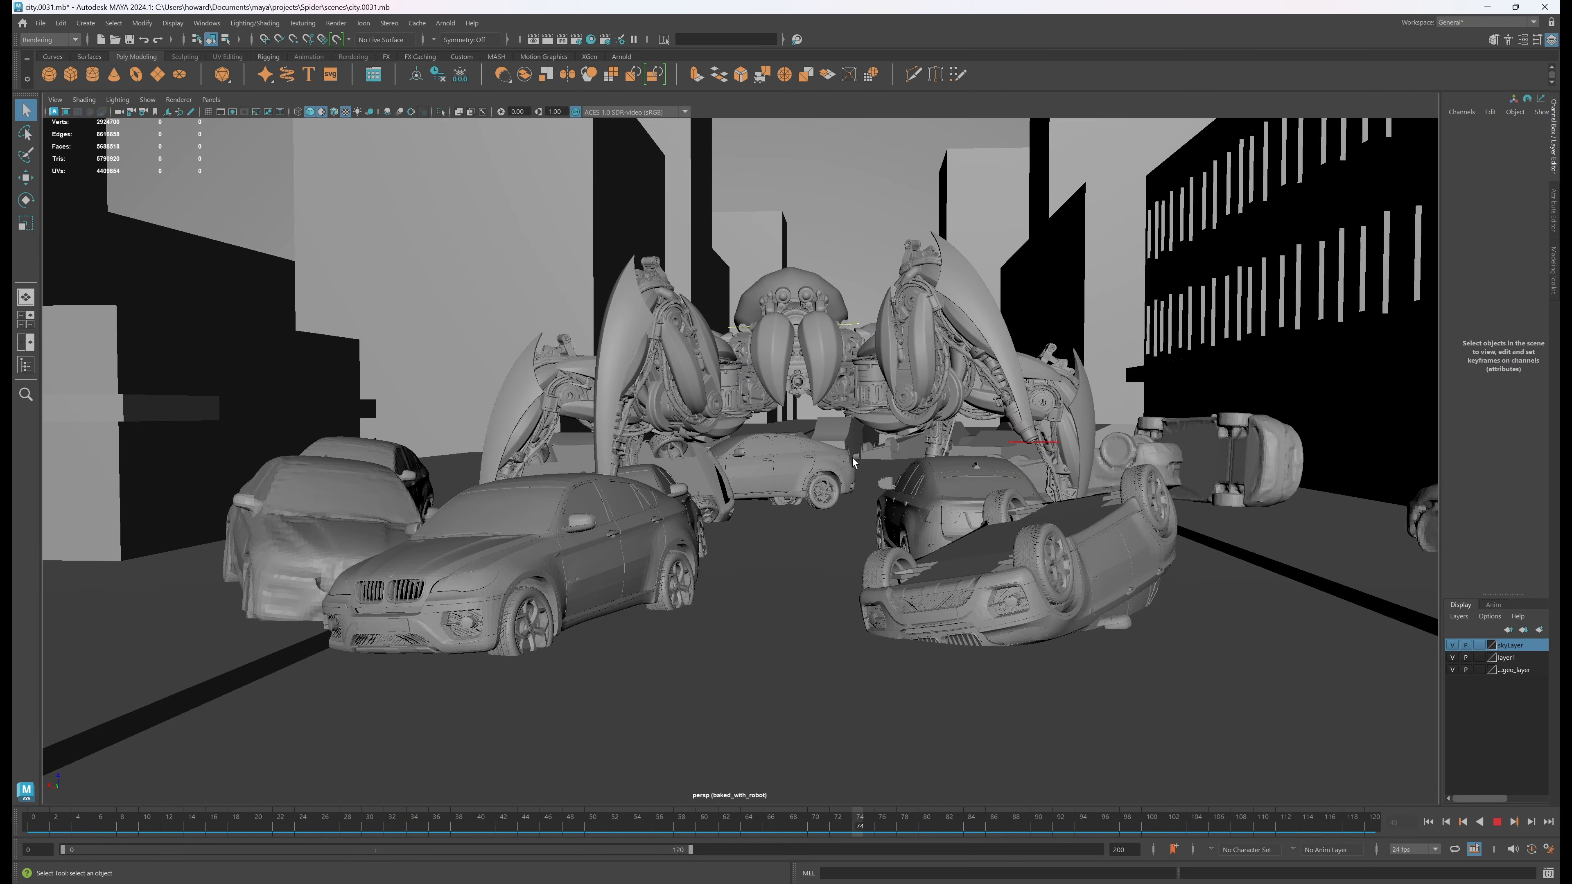
{"action": "scroll", "coordinate": [847, 449], "scroll_direction": "up", "scroll_amount": 3}
{"action": "scroll", "coordinate": [847, 449], "scroll_direction": "up", "scroll_amount": 3}
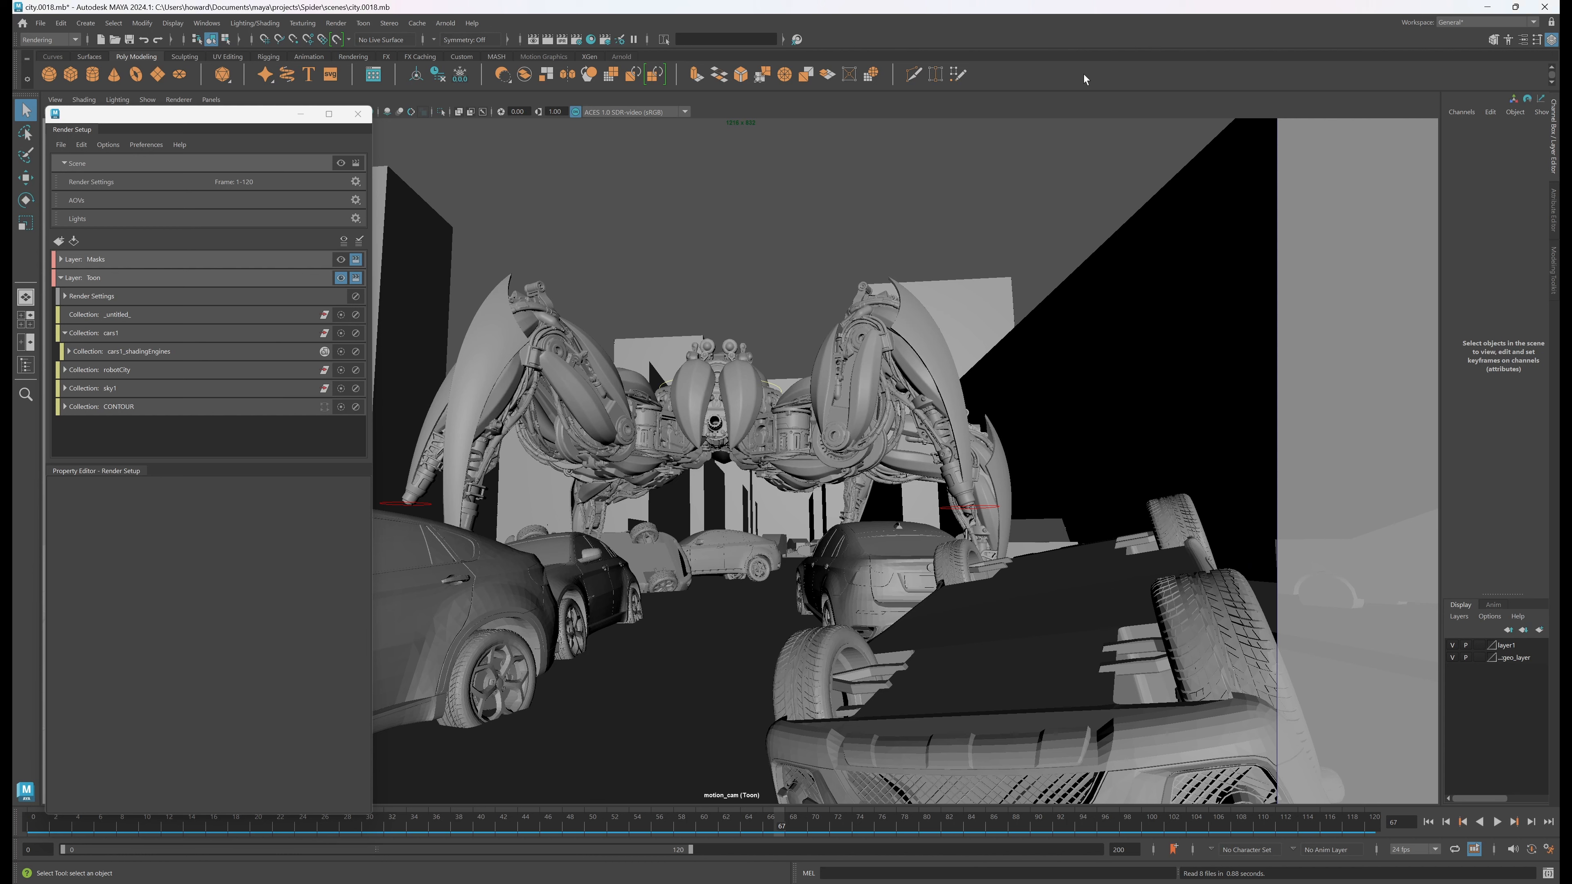
Collapse the Toon render layer and render the current frame in the Arnold RenderView
{"action": "left_click", "coordinate": [61, 278]}
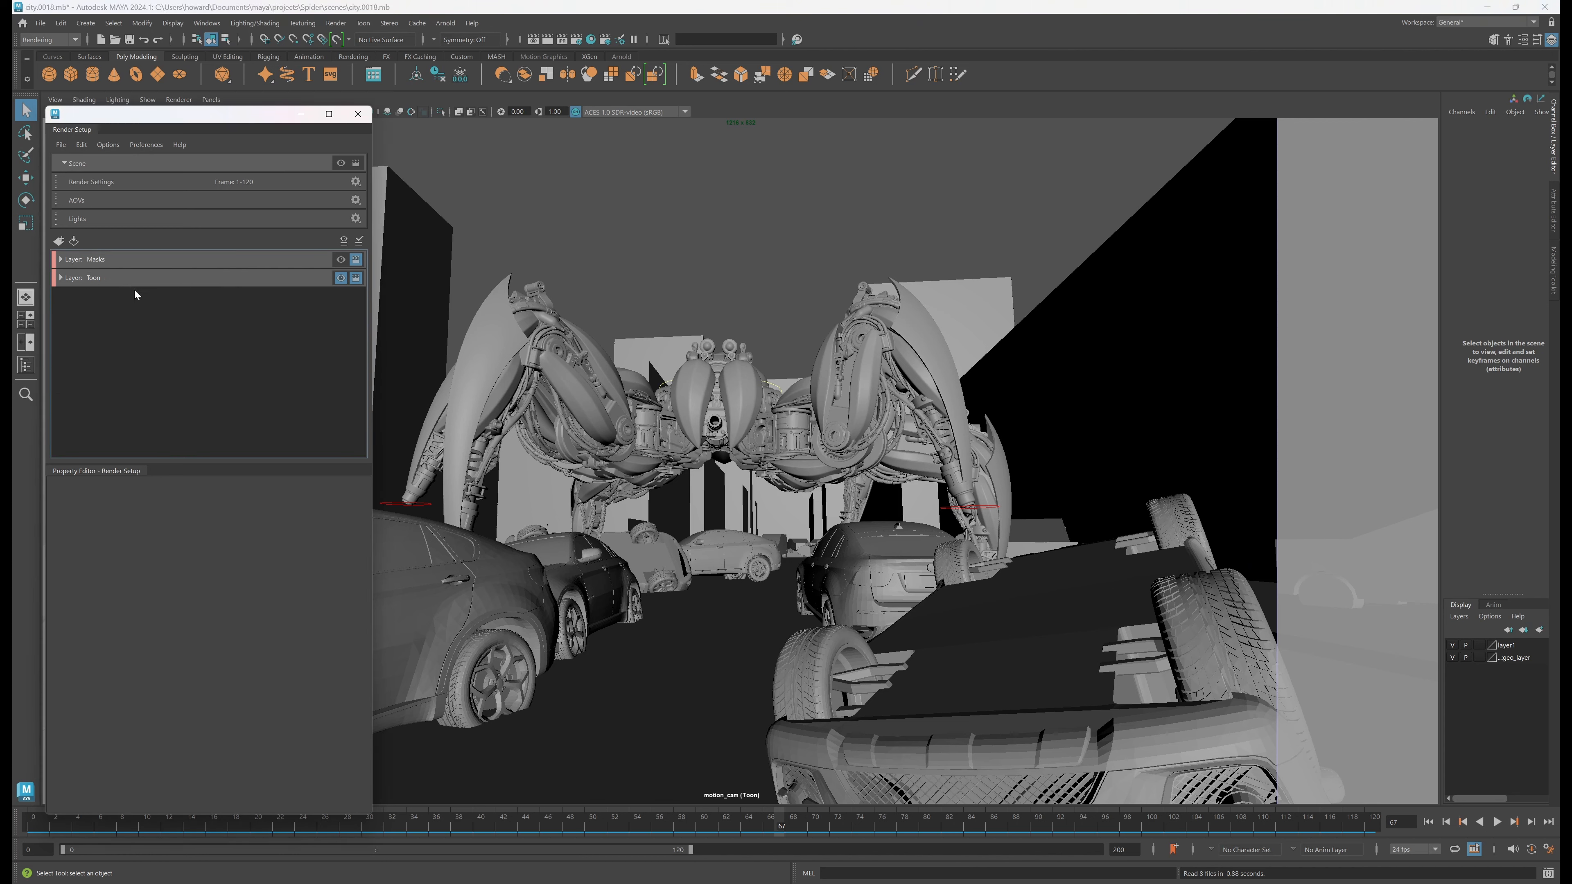
{"action": "left_click", "coordinate": [547, 39]}
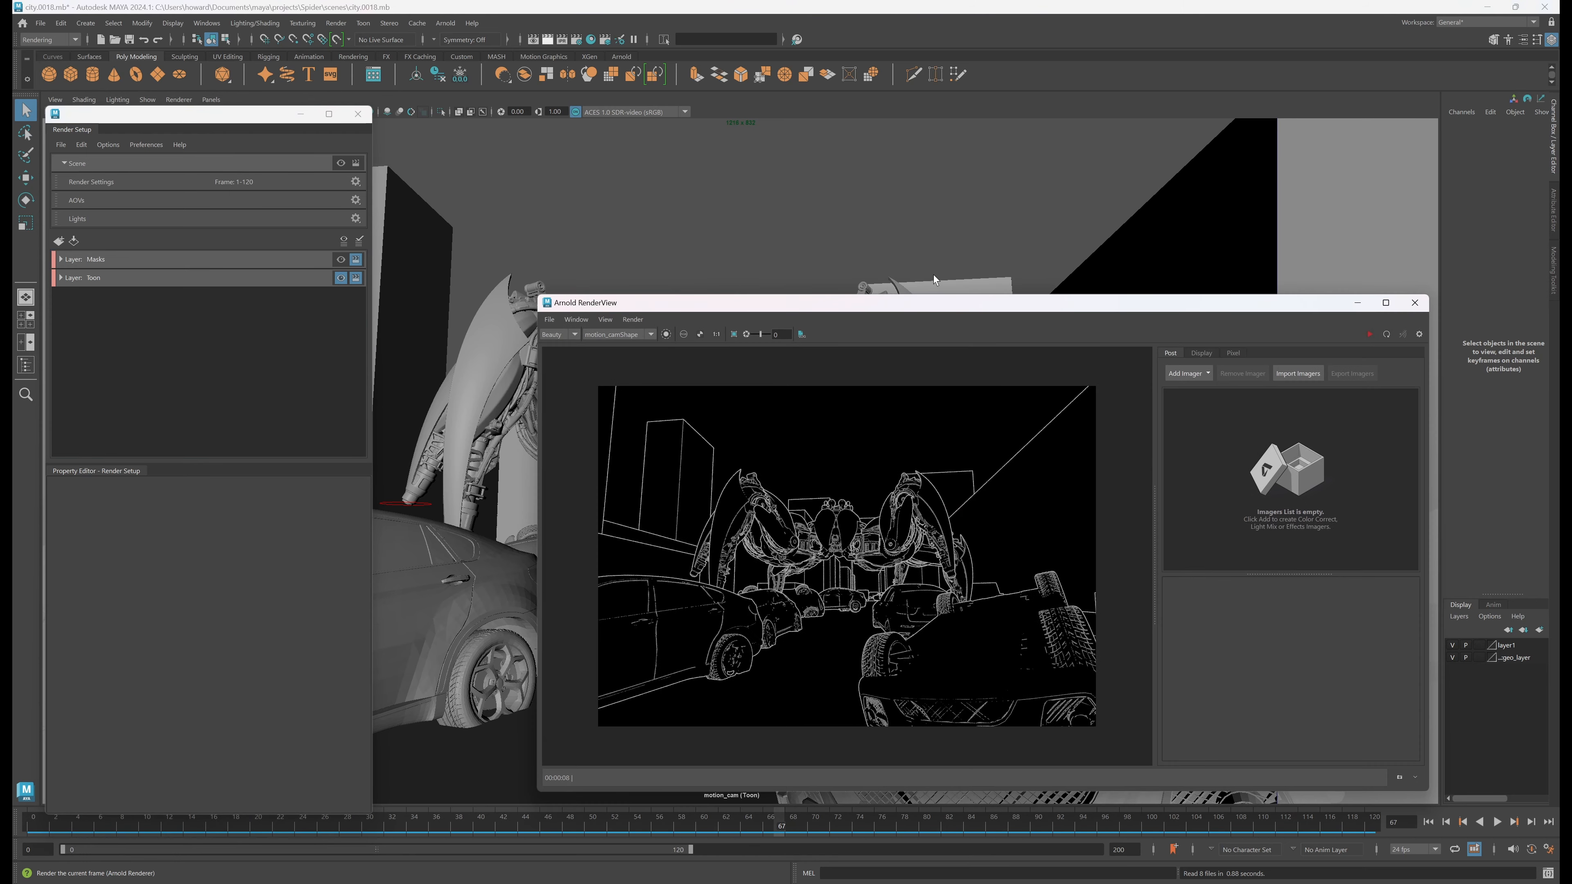
{"action": "left_click", "coordinate": [1386, 336]}
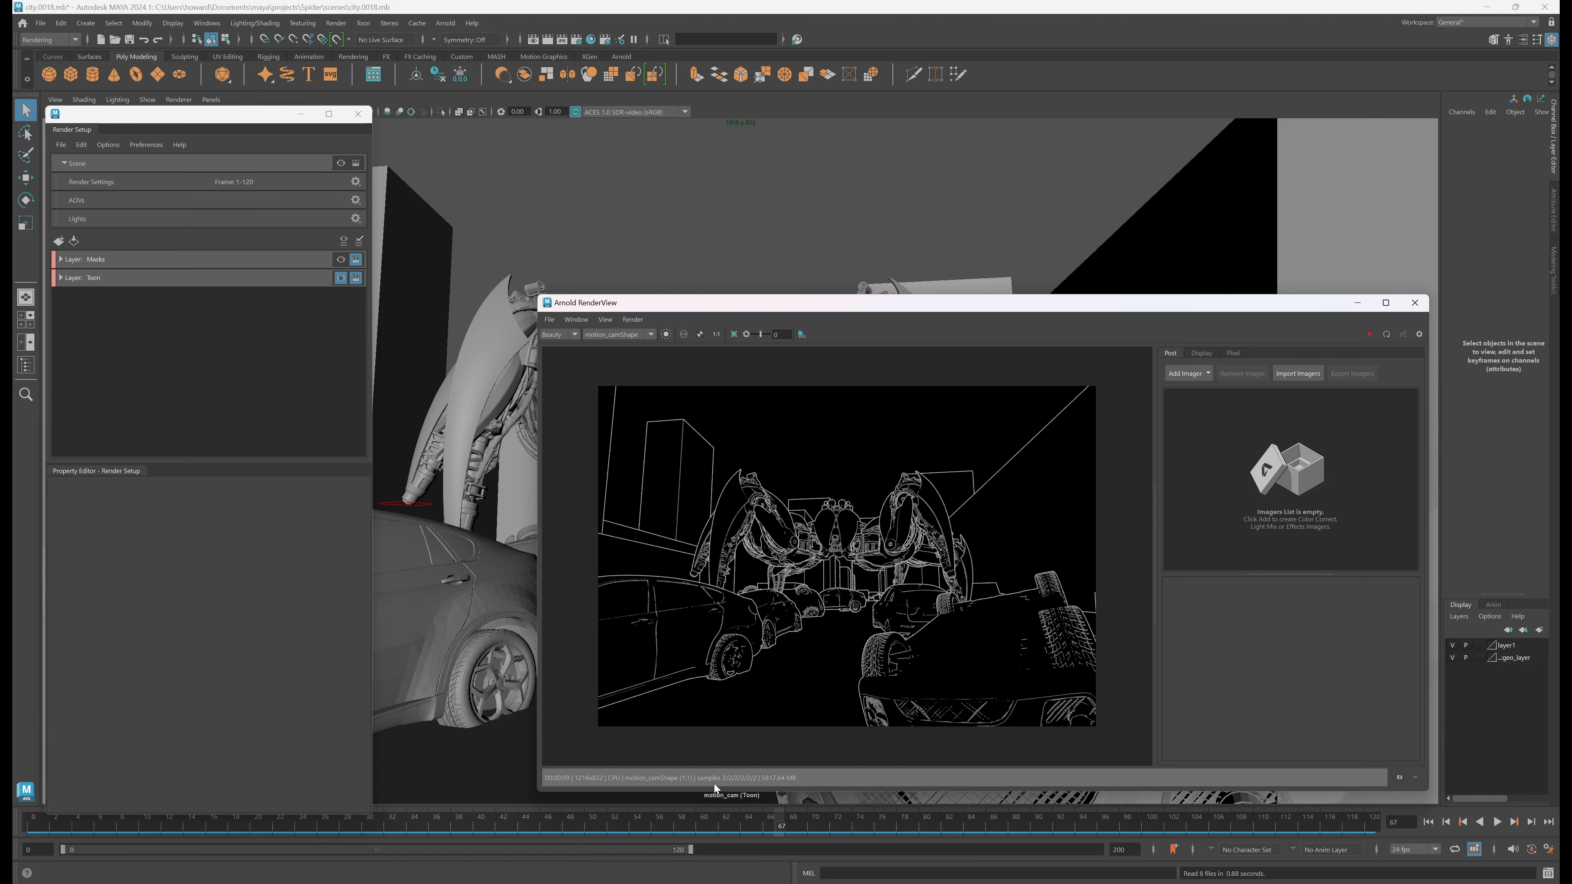
Preview the Toon layer's contour render along the timeline, ending at frame 109
{"action": "left_click_drag", "start_coordinate": [948, 309], "coordinate": [1168, 254]}
{"action": "left_click_drag", "start_coordinate": [603, 827], "coordinate": [1062, 786]}
{"action": "left_click_drag", "start_coordinate": [900, 250], "coordinate": [1267, 250]}
{"action": "left_click_drag", "start_coordinate": [527, 823], "coordinate": [1250, 798]}
{"action": "left_click_drag", "start_coordinate": [1418, 251], "coordinate": [793, 211]}
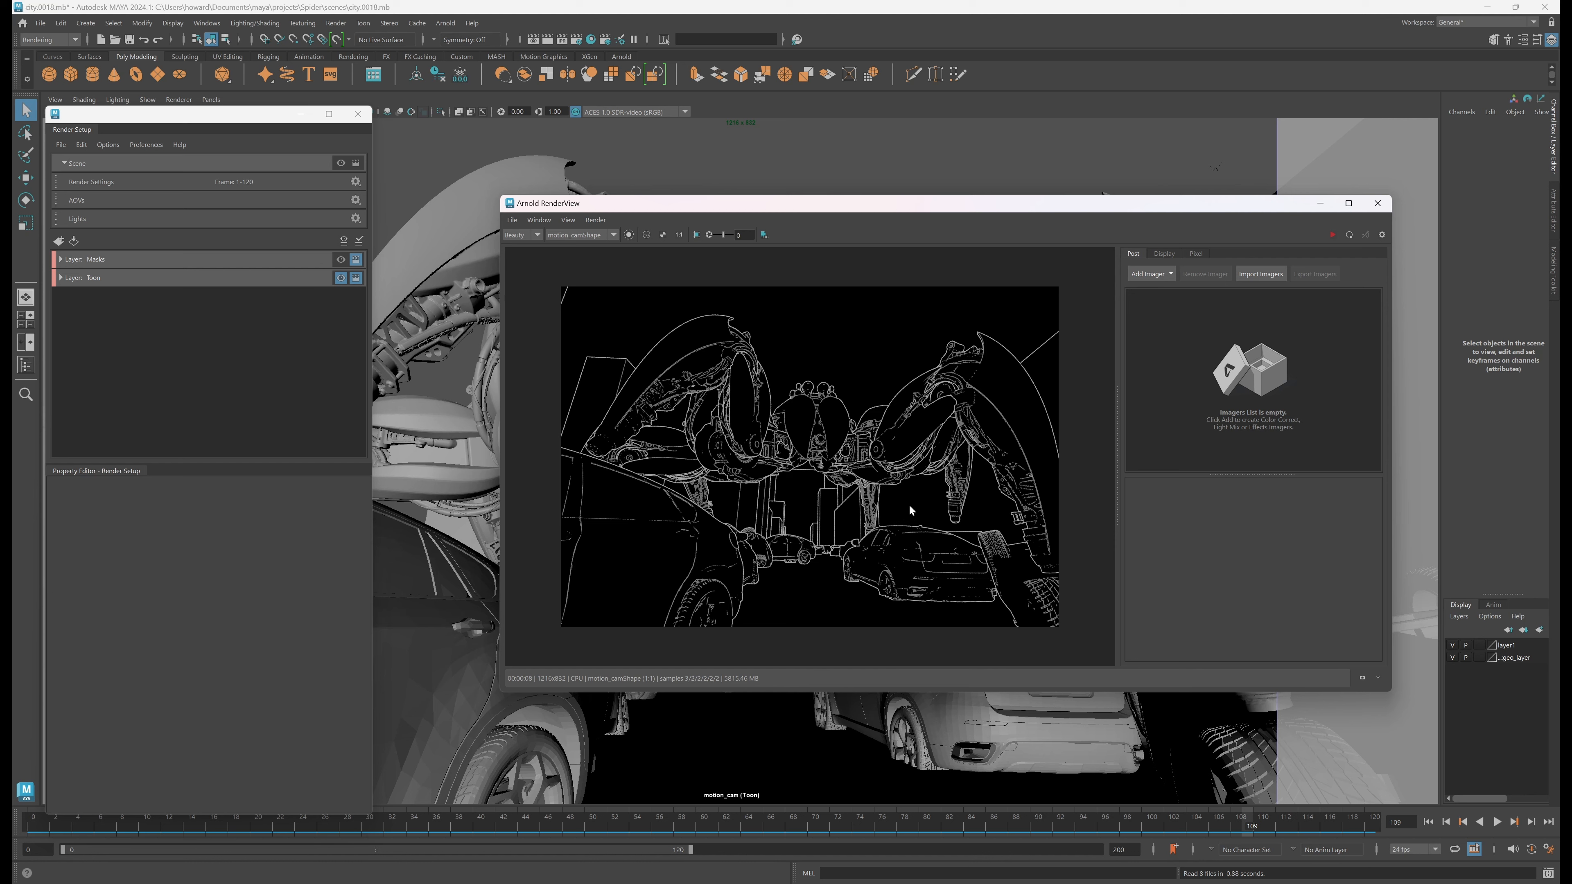
Make the Scene master layer visible and preview its live Arnold render while scrubbing the timeline to frame 109
{"action": "left_click", "coordinate": [340, 163]}
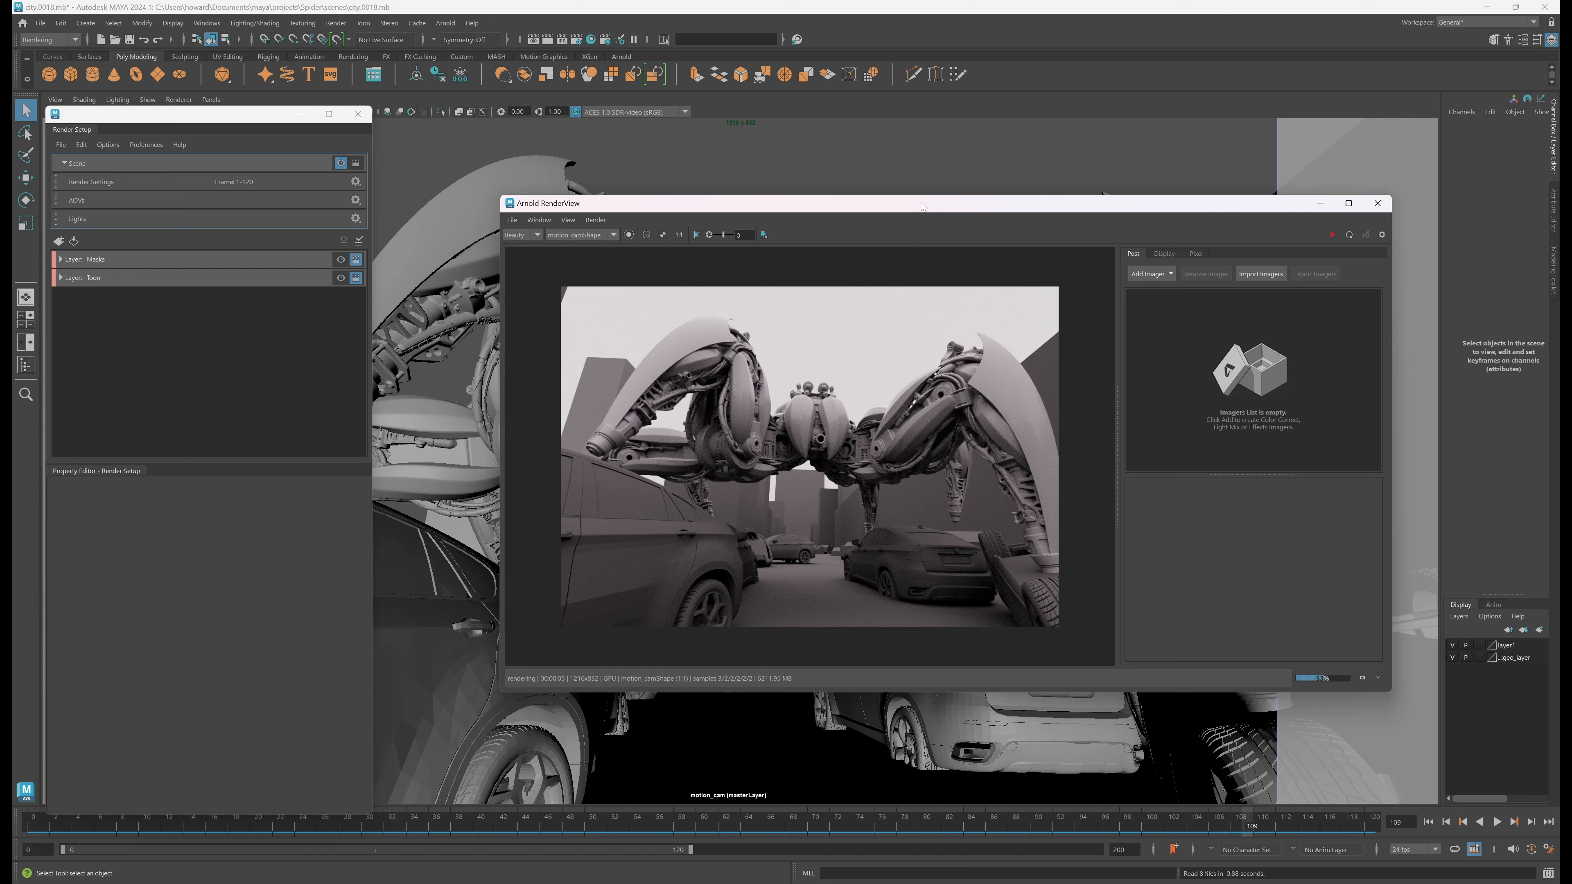
{"action": "left_click_drag", "start_coordinate": [923, 204], "coordinate": [1014, 133]}
{"action": "left_click_drag", "start_coordinate": [1039, 834], "coordinate": [982, 832]}
{"action": "left_click", "coordinate": [1424, 164]}
{"action": "left_click", "coordinate": [793, 829]}
{"action": "left_click_drag", "start_coordinate": [656, 830], "coordinate": [1248, 816]}
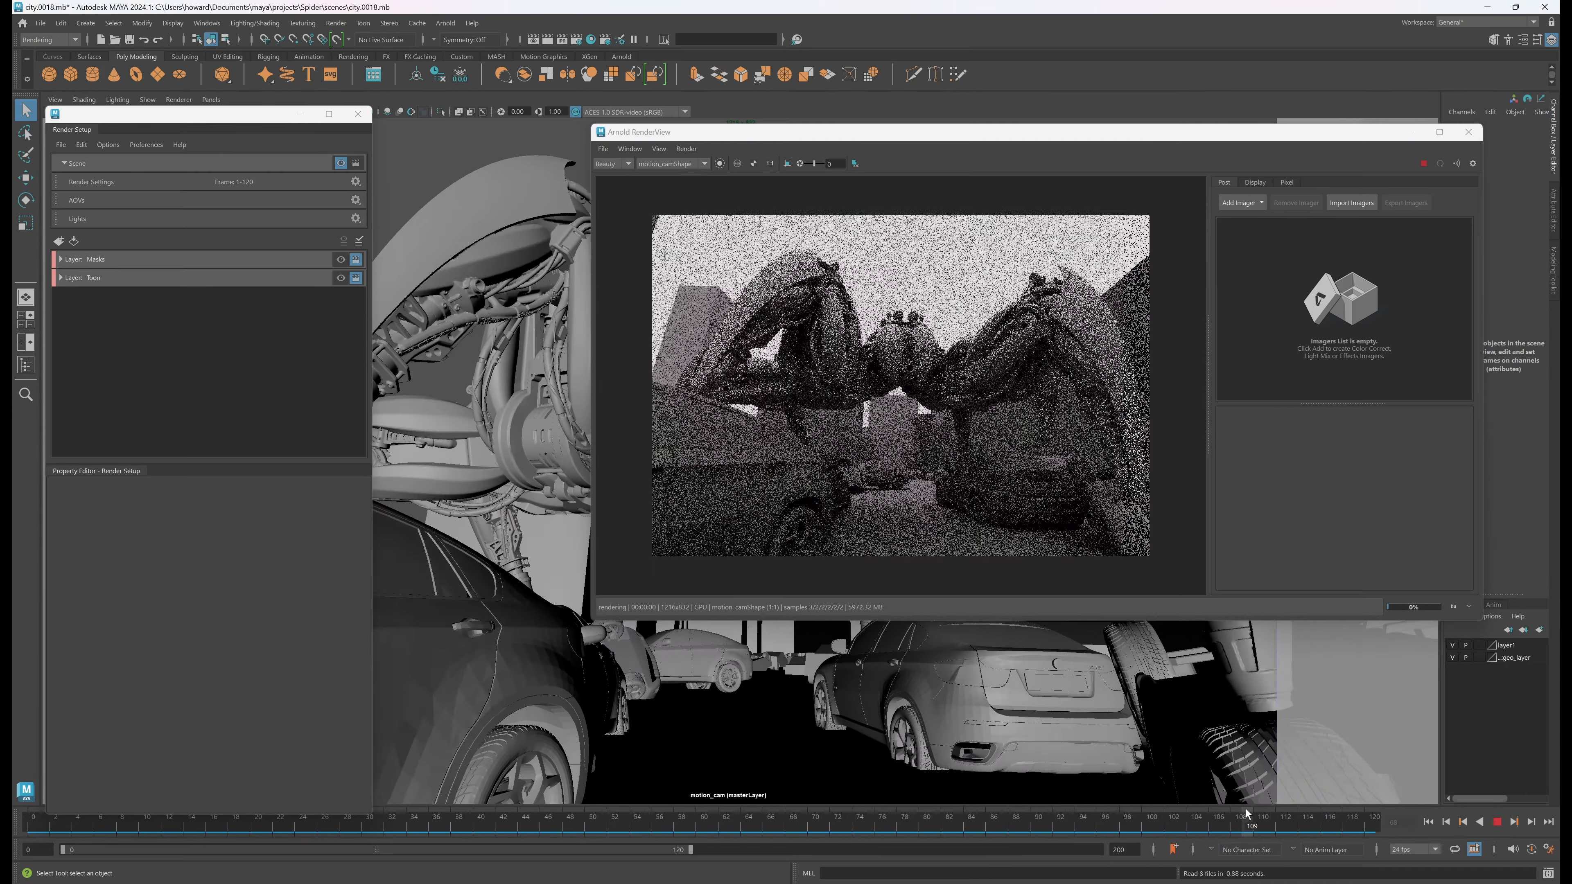
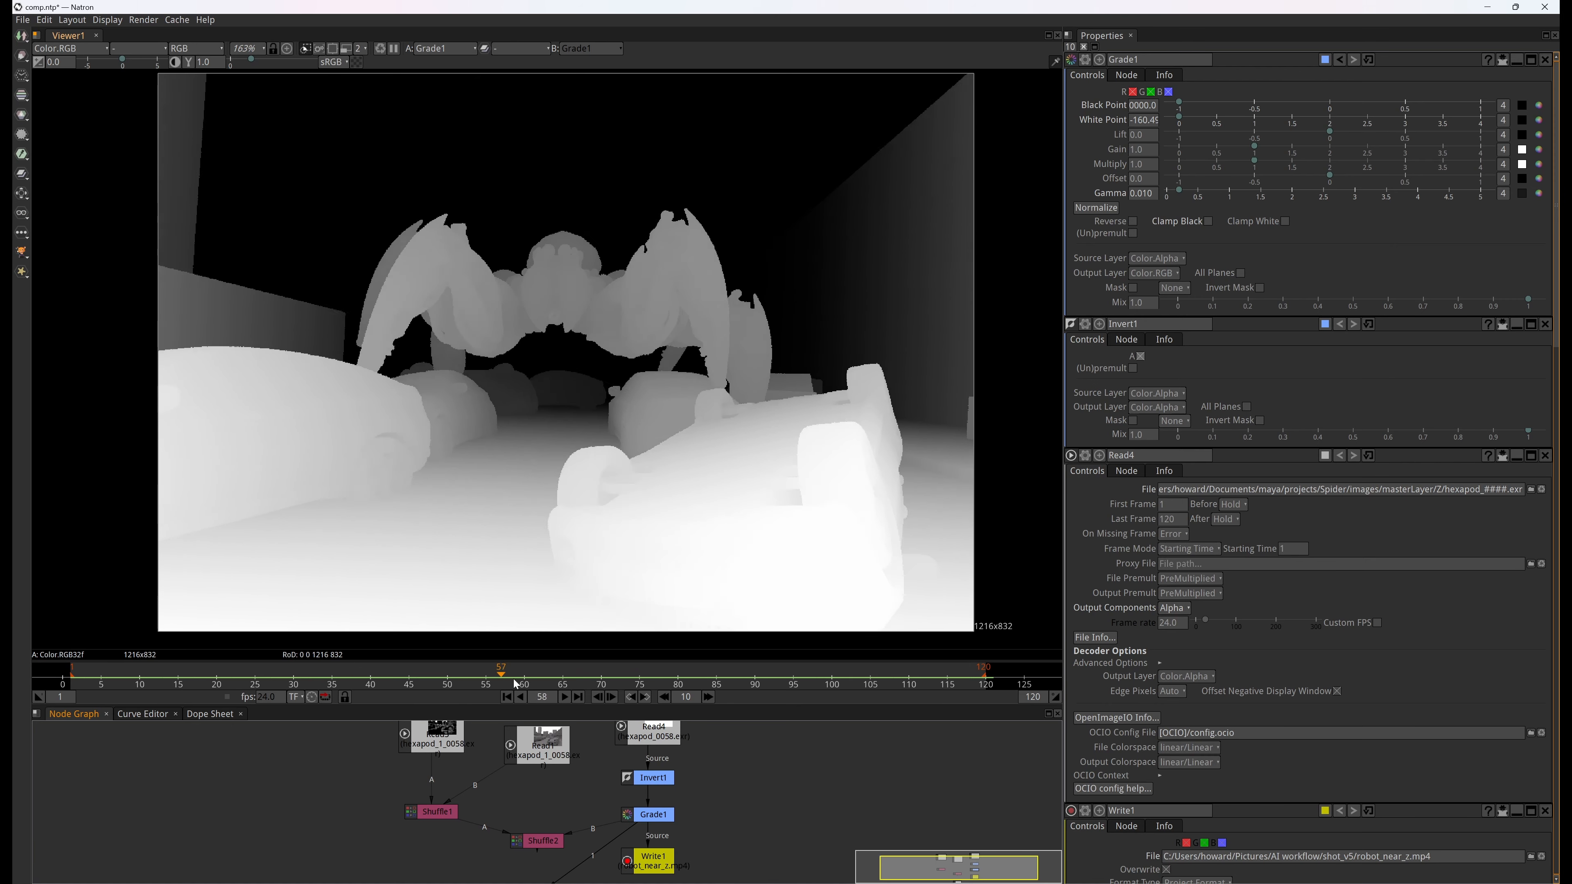
Open the Write1 node's properties and select H.265 / HEVC (High Efficiency Video Coding) [libx265] as the codec for robot_near_z.mp4
{"action": "left_click", "coordinate": [656, 861]}
{"action": "middle_click_drag", "start_coordinate": [720, 826], "coordinate": [730, 791]}
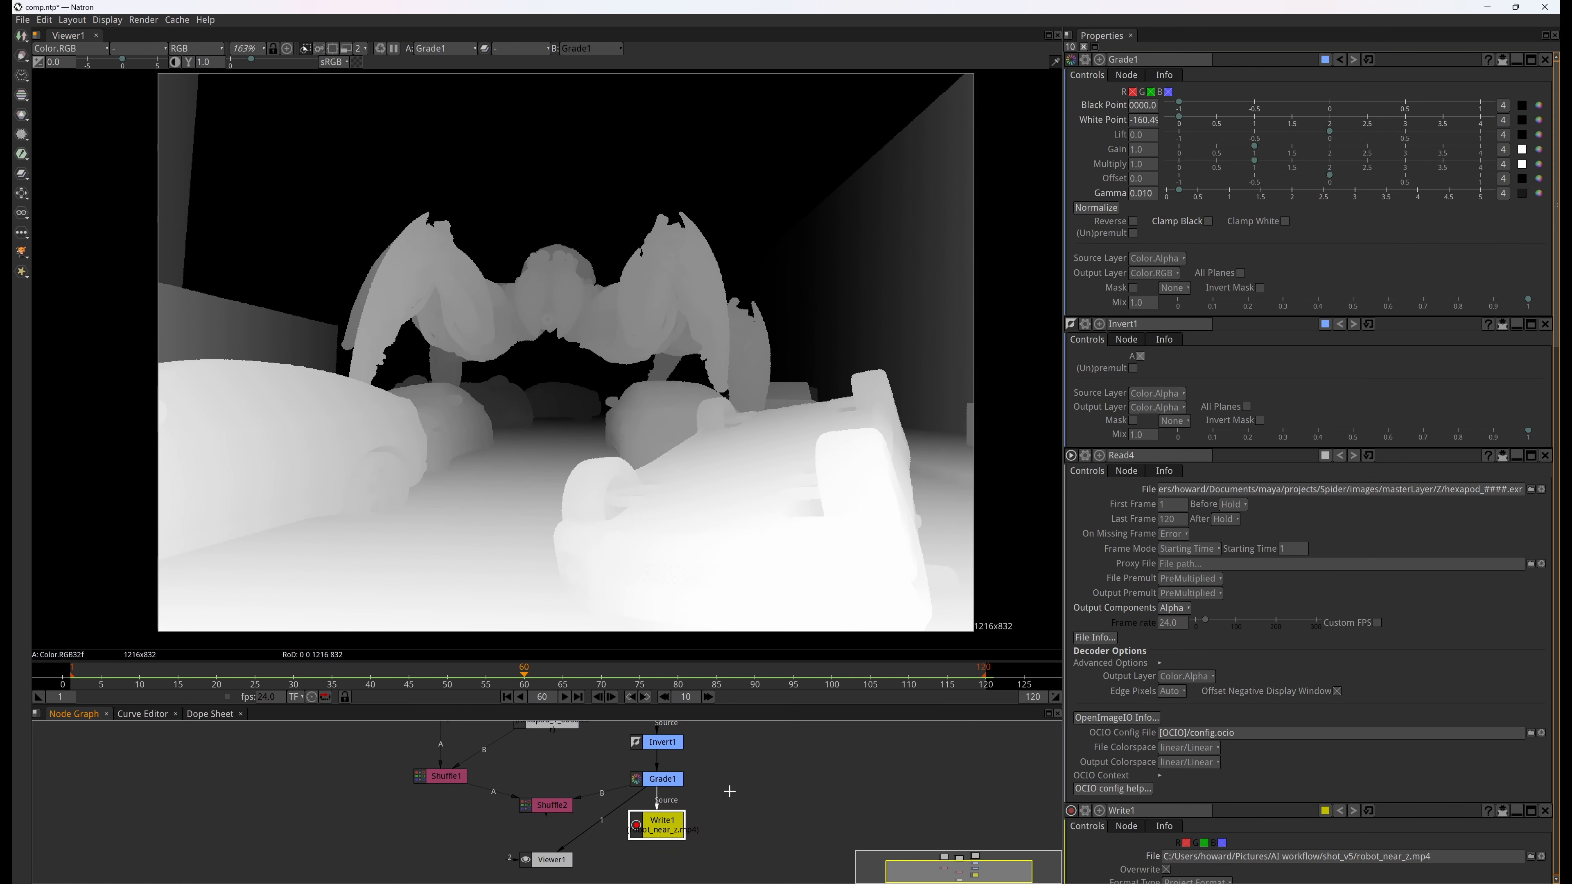
{"action": "double_click", "coordinate": [664, 822]}
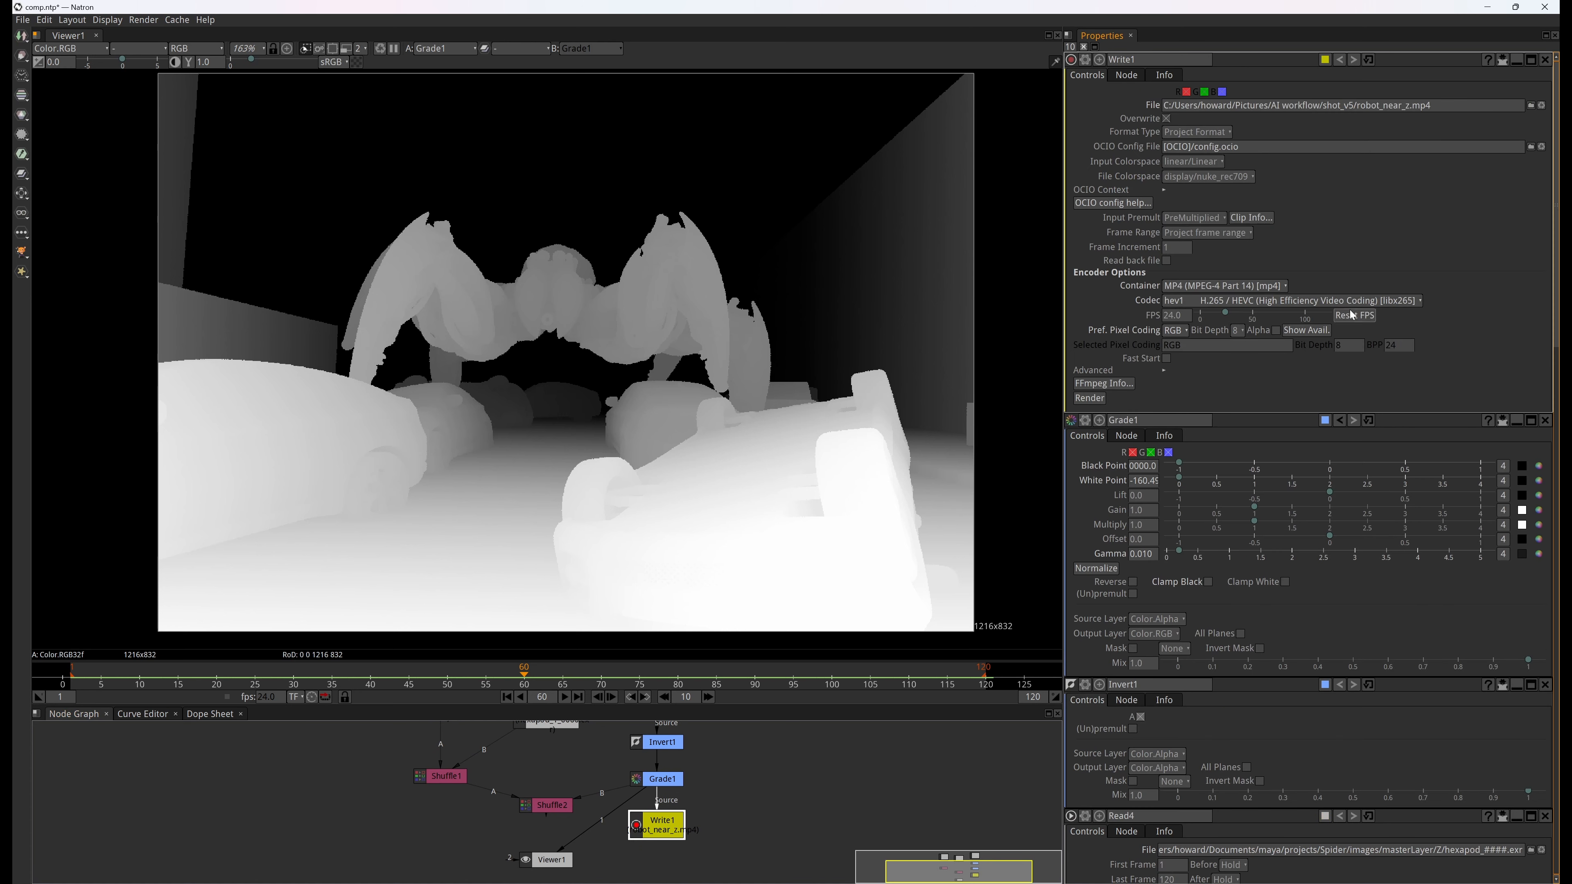
{"action": "left_click", "coordinate": [1395, 301]}
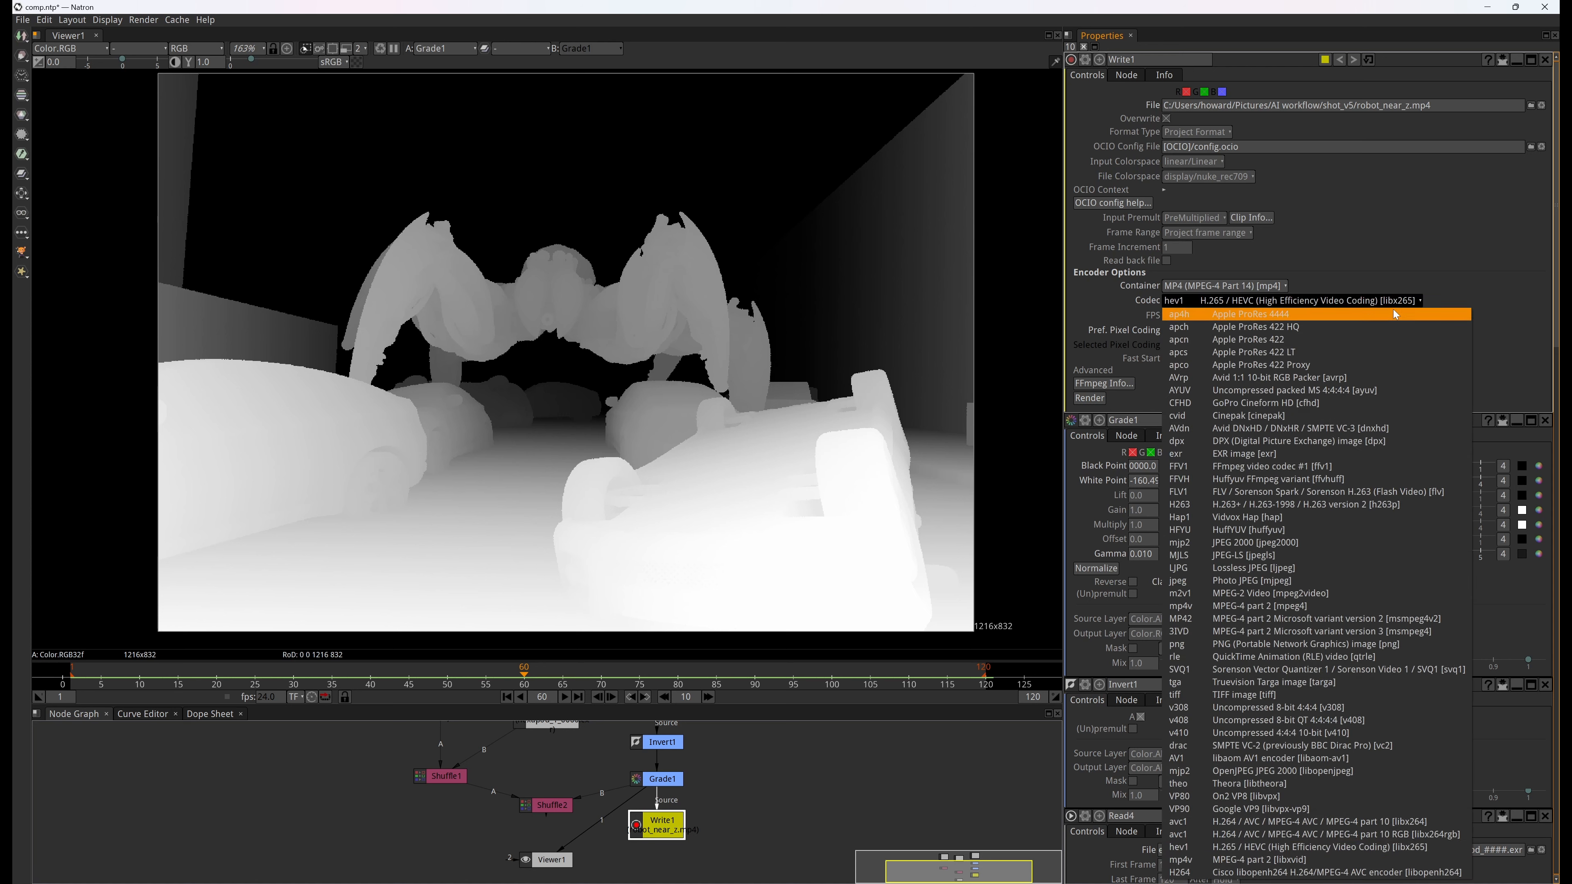
{"action": "left_click", "coordinate": [1362, 846]}
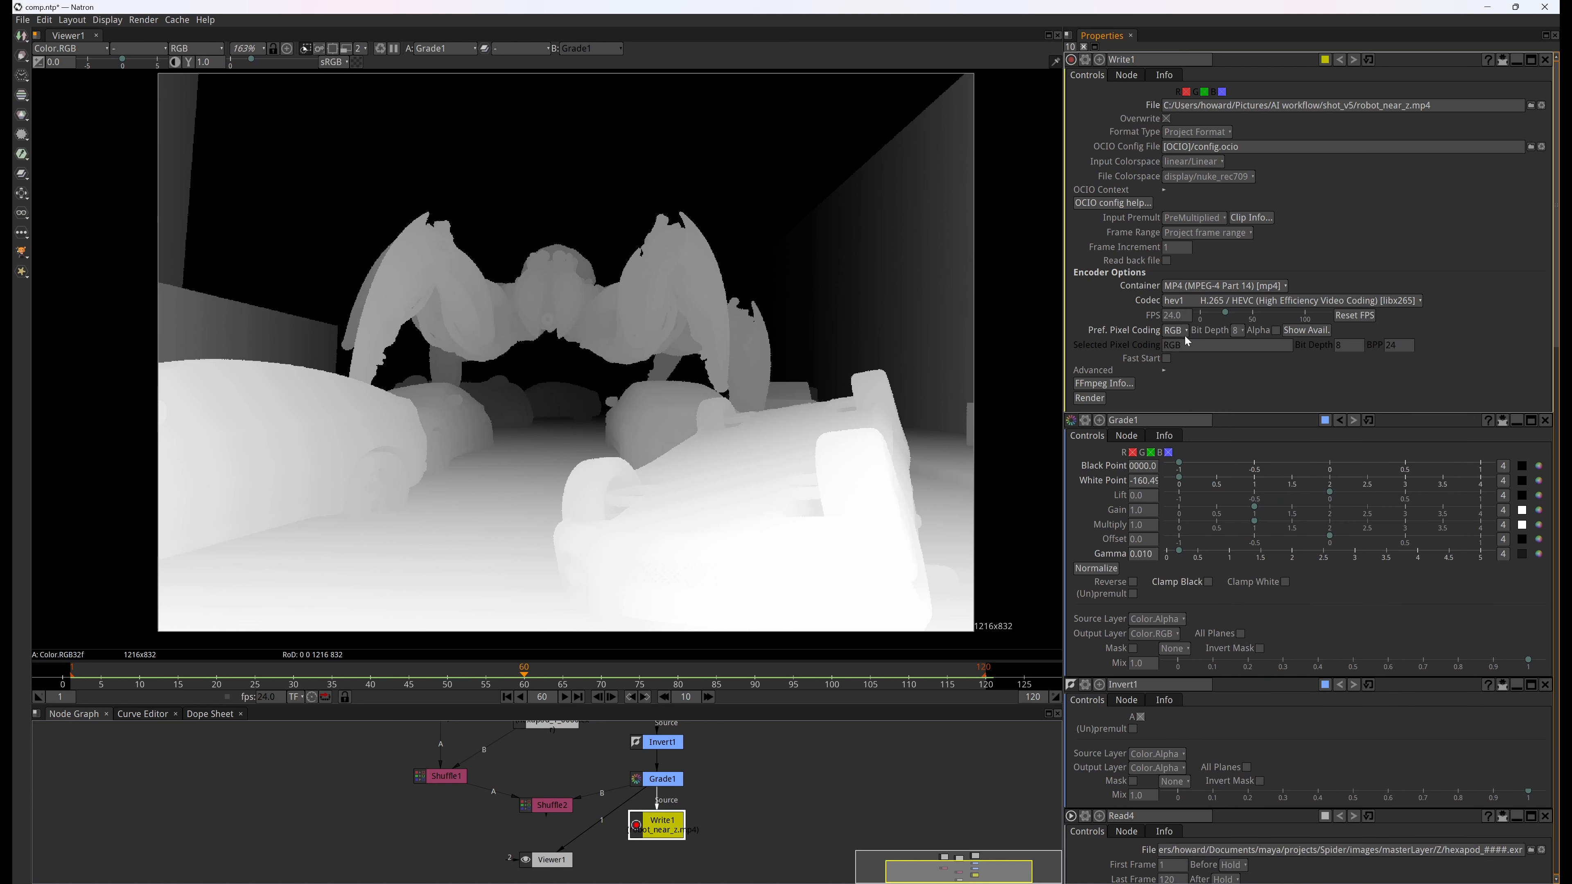
Expand Write1's advanced encoder options and set the preferred pixel coding to RGB
{"action": "left_click", "coordinate": [1164, 371]}
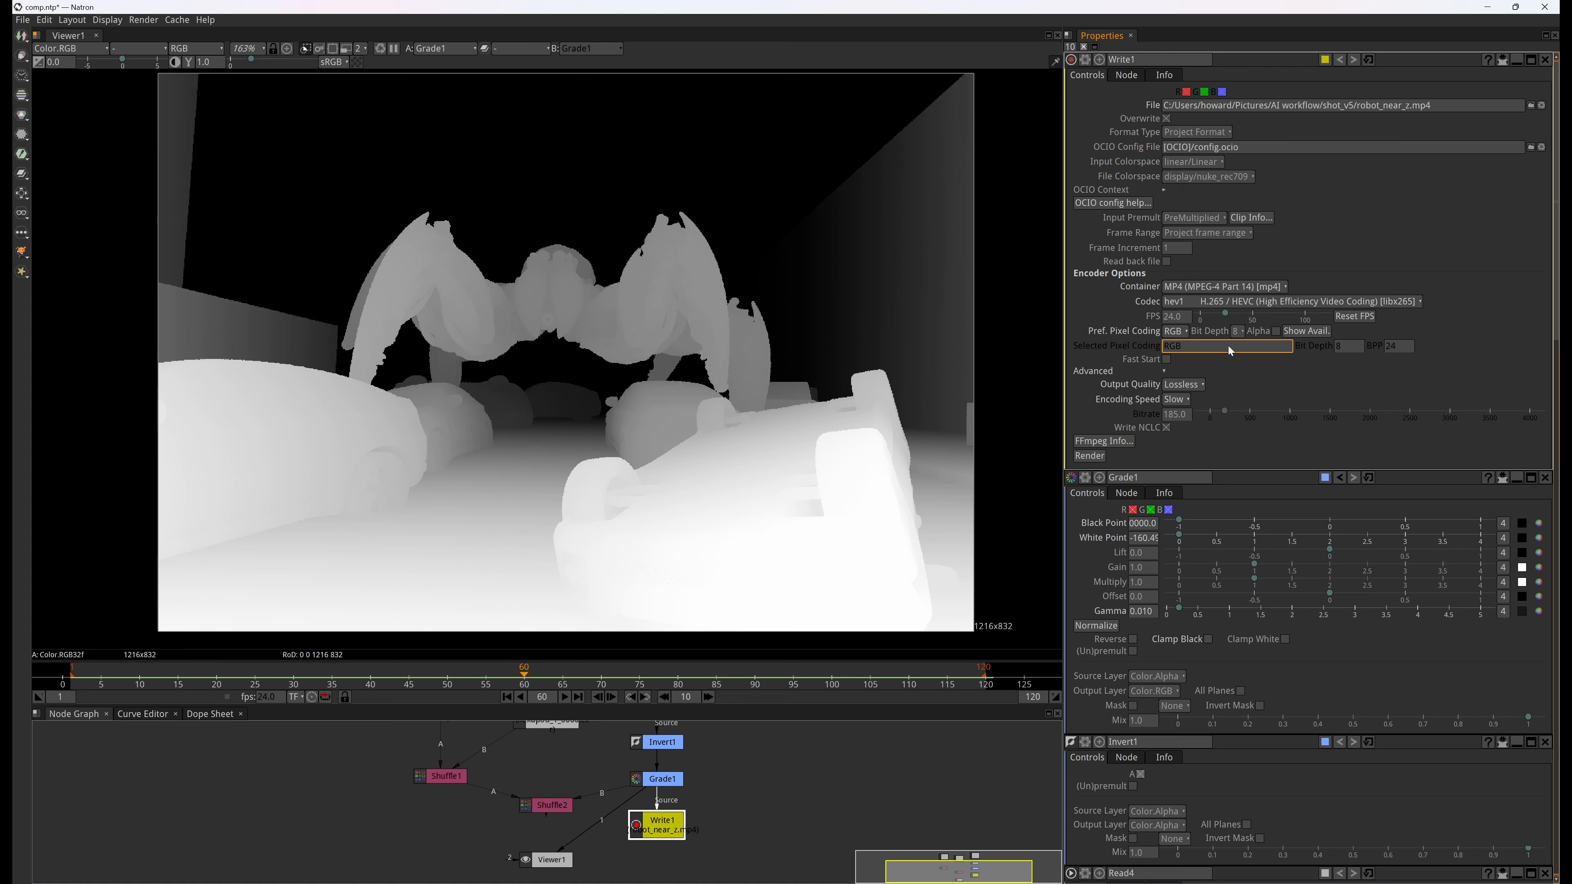
{"action": "left_click", "coordinate": [1182, 333]}
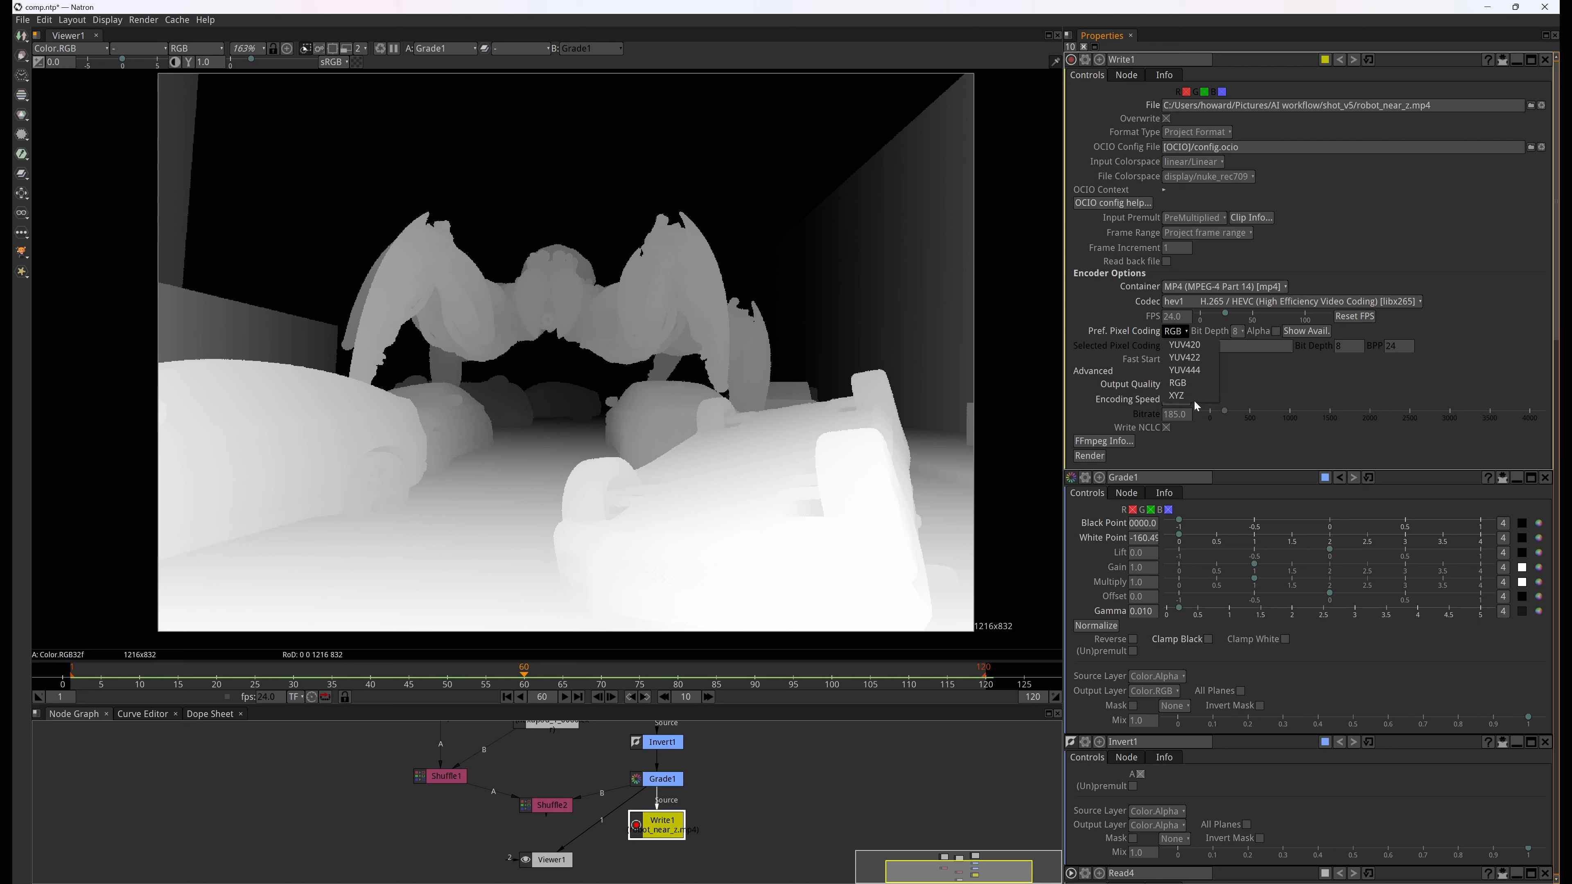
{"action": "left_click", "coordinate": [1191, 385]}
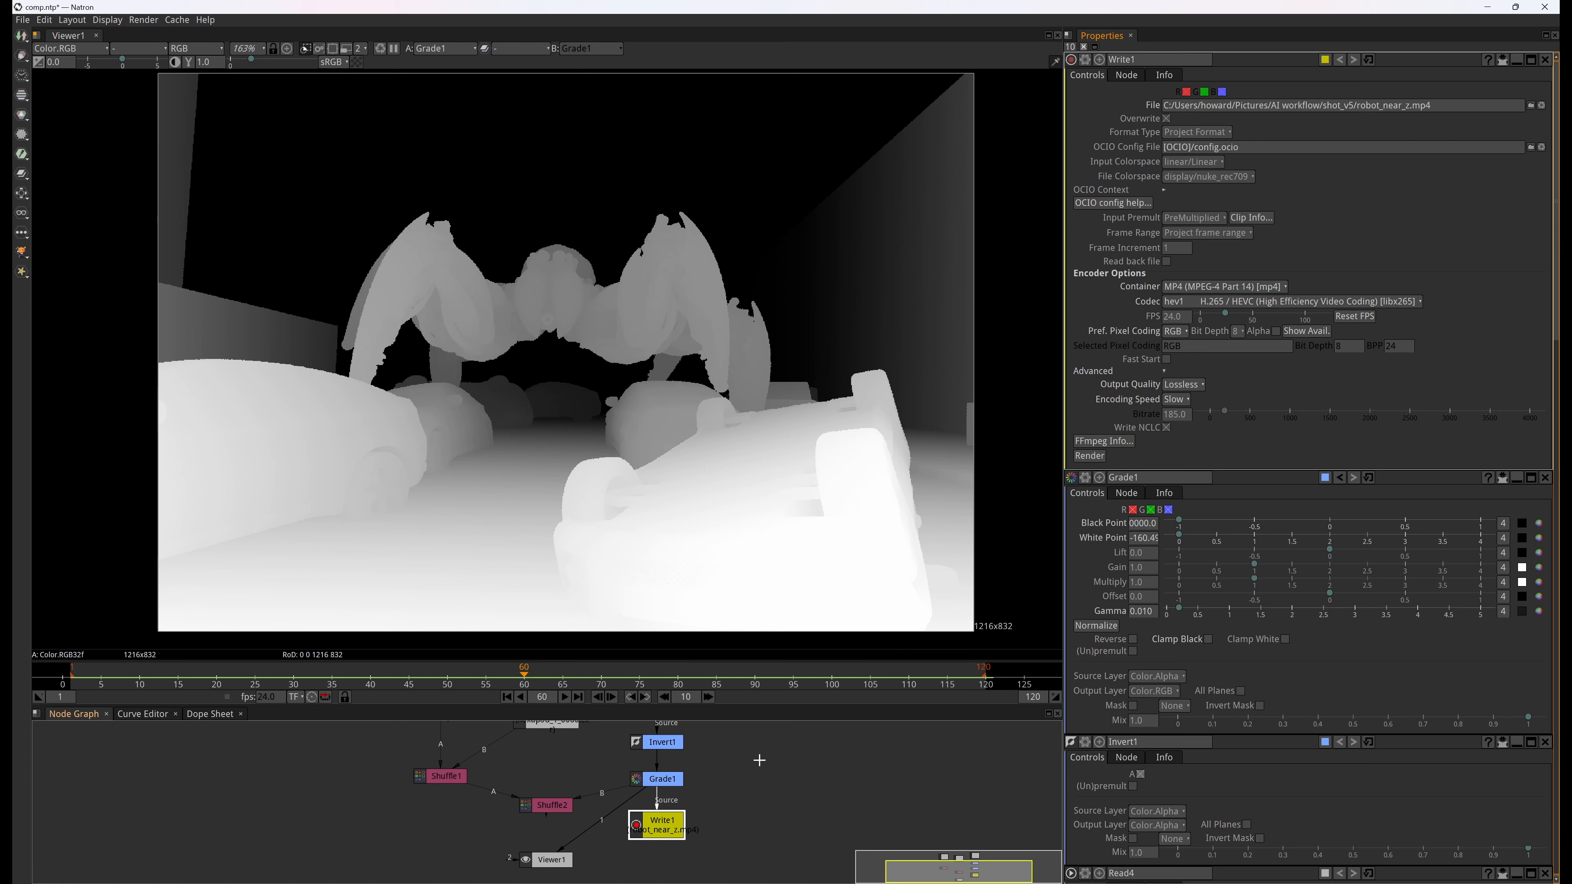
Compare the Read3 contour pass and the Read1 shaded pass by switching the viewer between their source nodes
{"action": "middle_click_drag", "start_coordinate": [761, 764], "coordinate": [790, 832]}
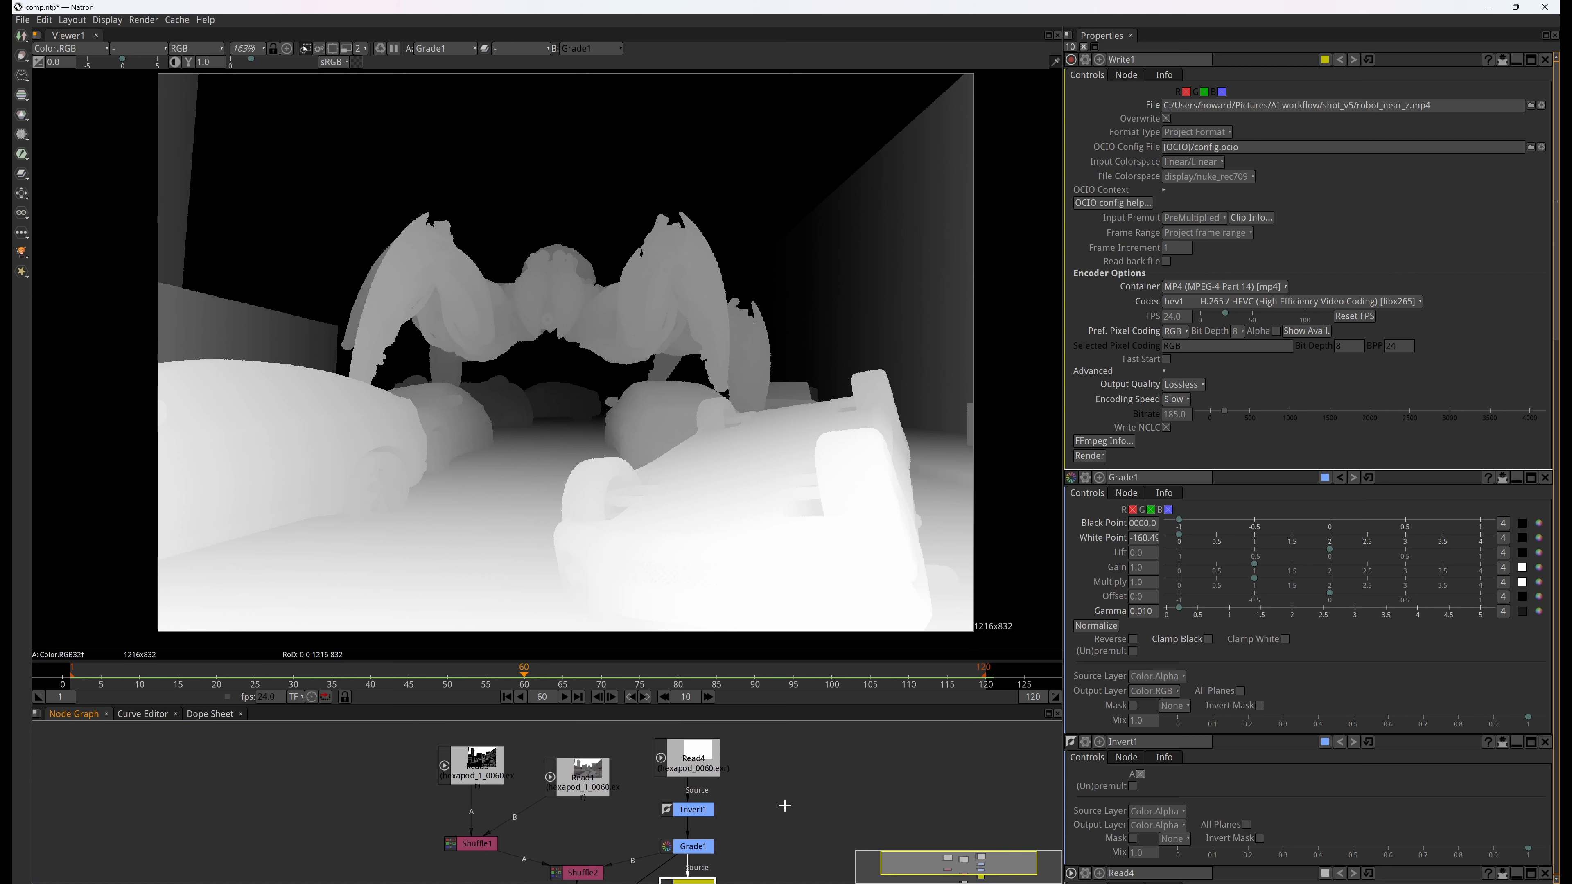
{"action": "left_click", "coordinate": [591, 773]}
{"action": "key", "text": "1"}
{"action": "left_click", "coordinate": [482, 767]}
{"action": "key", "text": "1"}
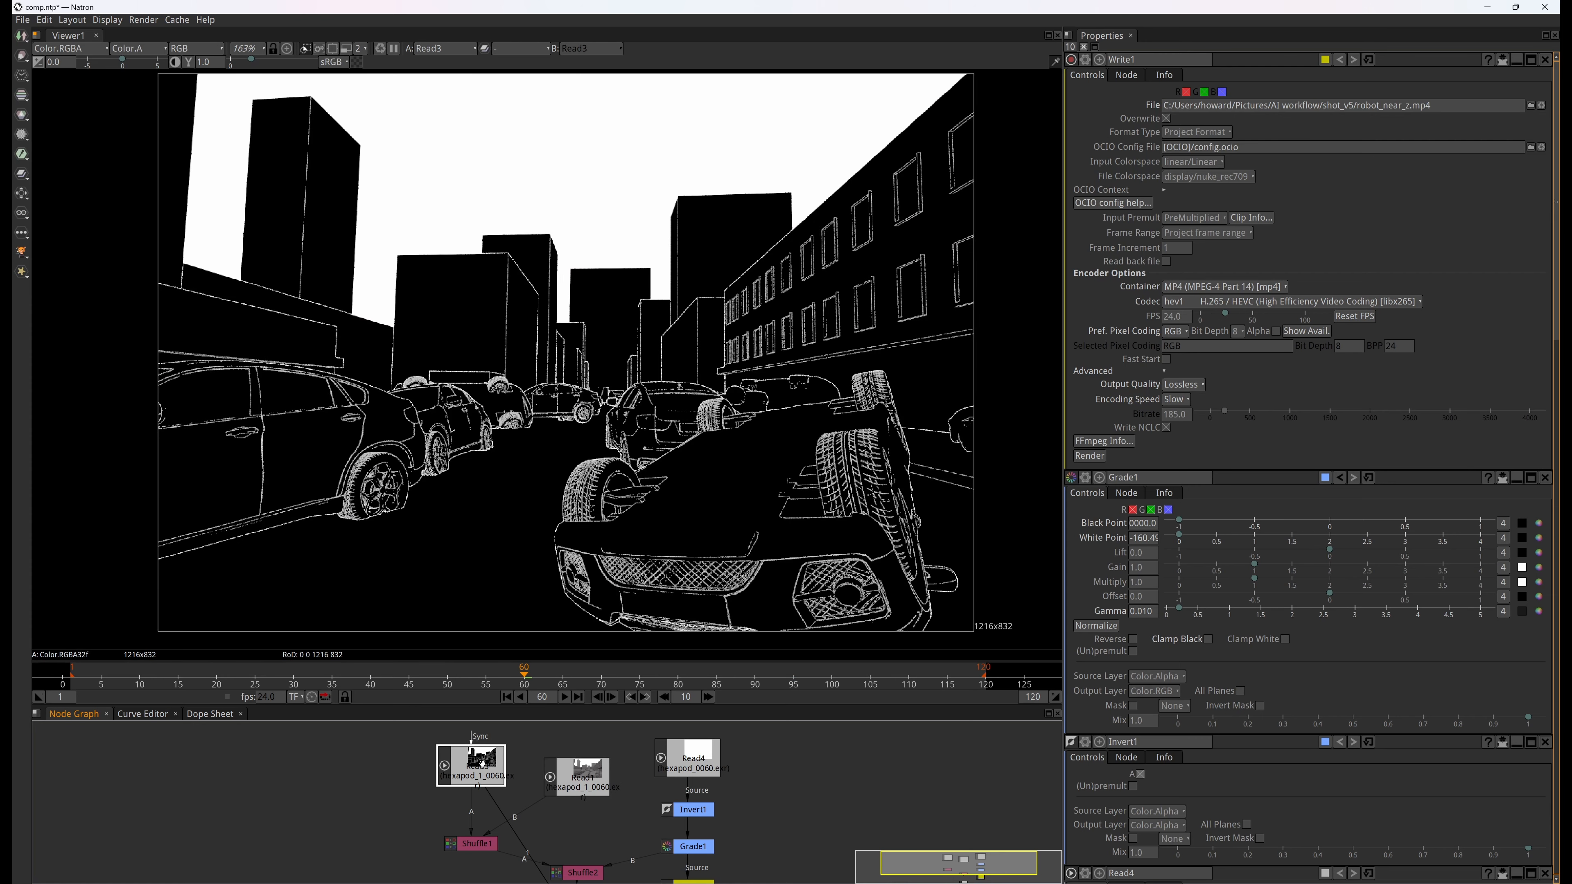
{"action": "left_click_drag", "start_coordinate": [482, 762], "coordinate": [488, 766]}
{"action": "left_click", "coordinate": [694, 768]}
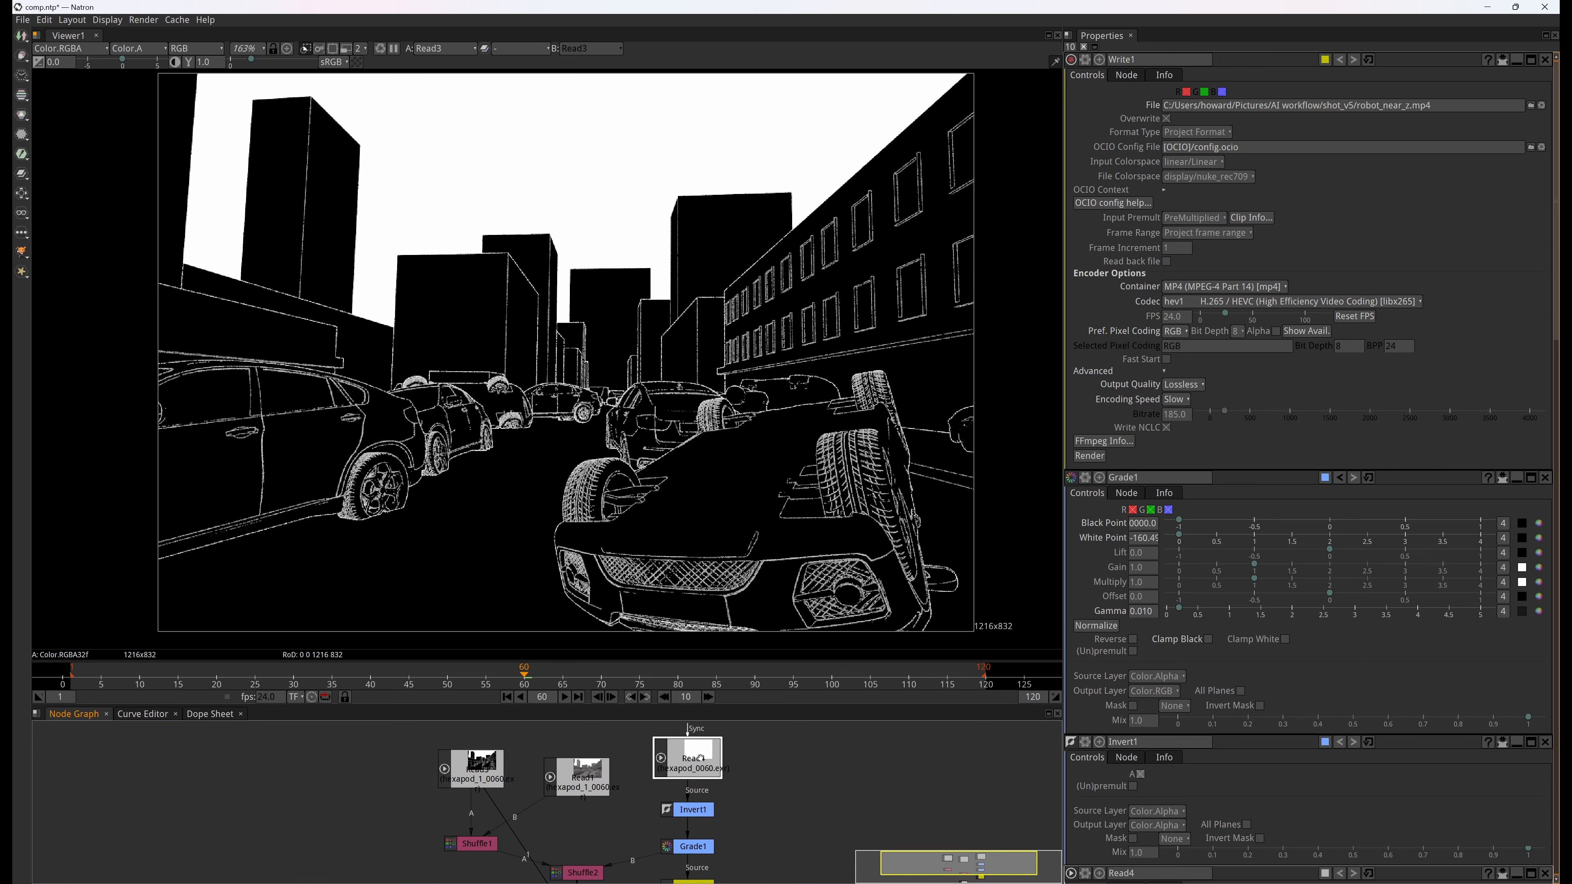
{"action": "key", "text": "1"}
{"action": "left_click", "coordinate": [475, 767]}
{"action": "key", "text": "1"}
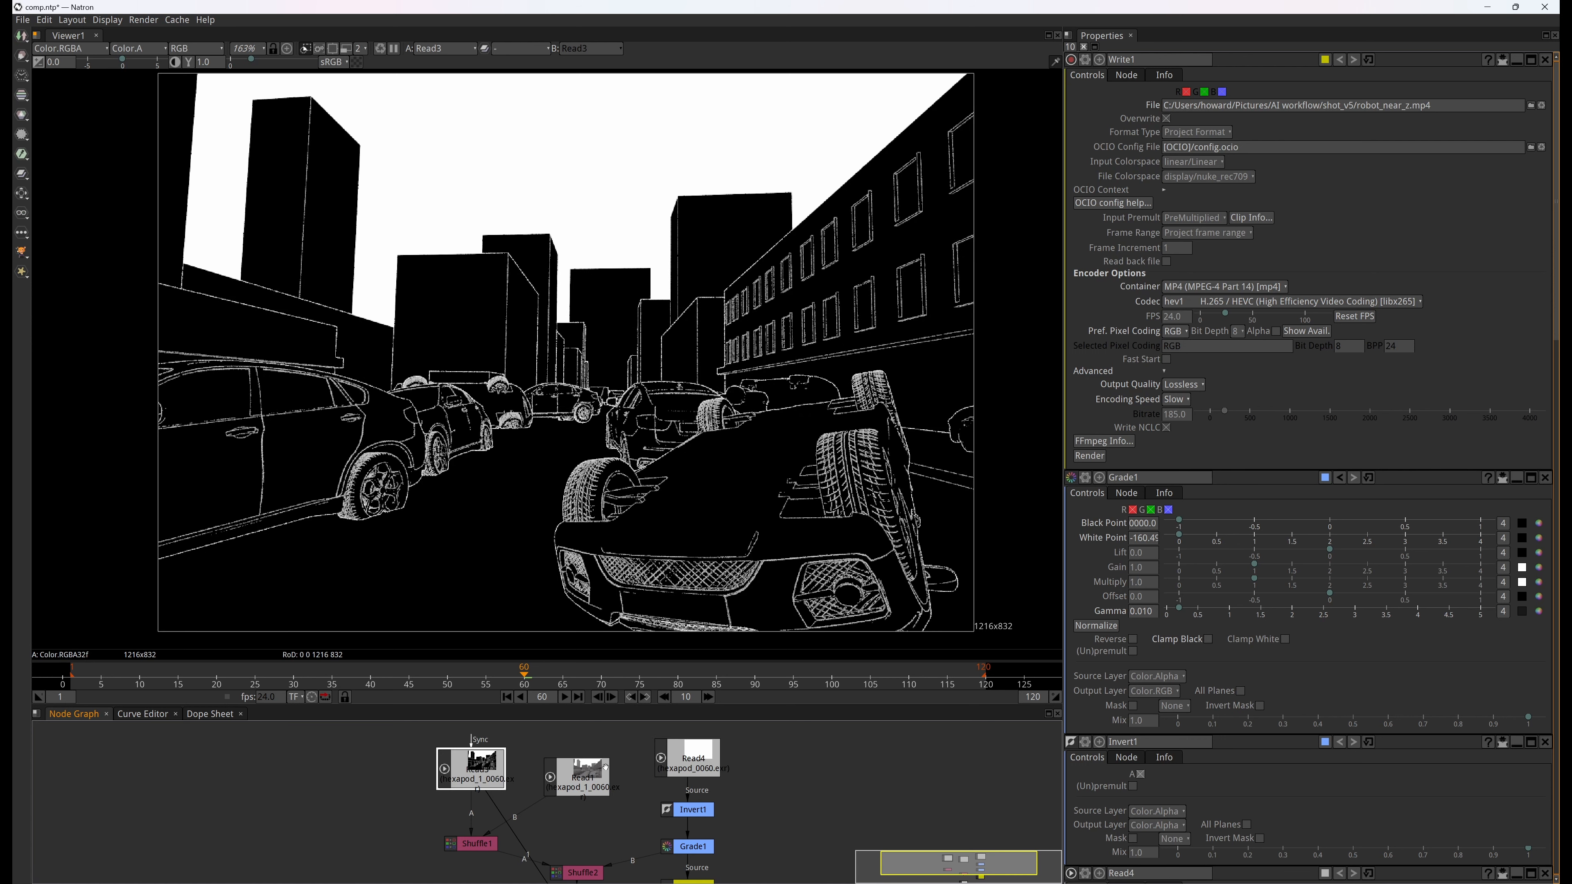
{"action": "left_click", "coordinate": [590, 777]}
{"action": "key", "text": "1"}
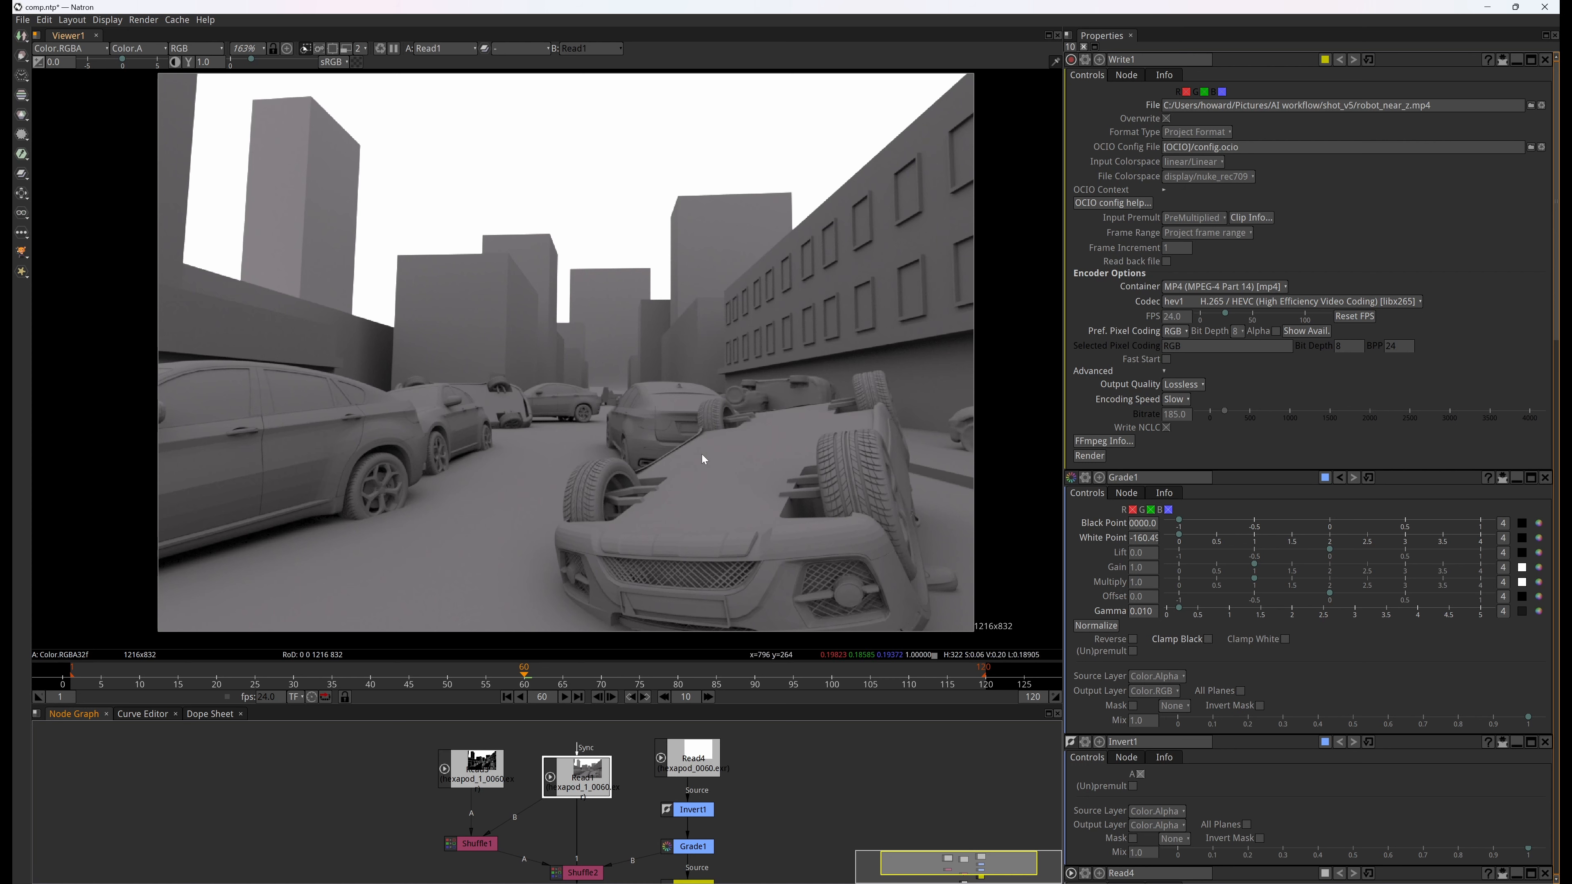
View the raw Read4 depth pass and the Grade1 output in the viewer, and check Write1's pixel coding choices
{"action": "left_click", "coordinate": [702, 754]}
{"action": "key", "text": "1"}
{"action": "middle_click_drag", "start_coordinate": [765, 831], "coordinate": [751, 796]}
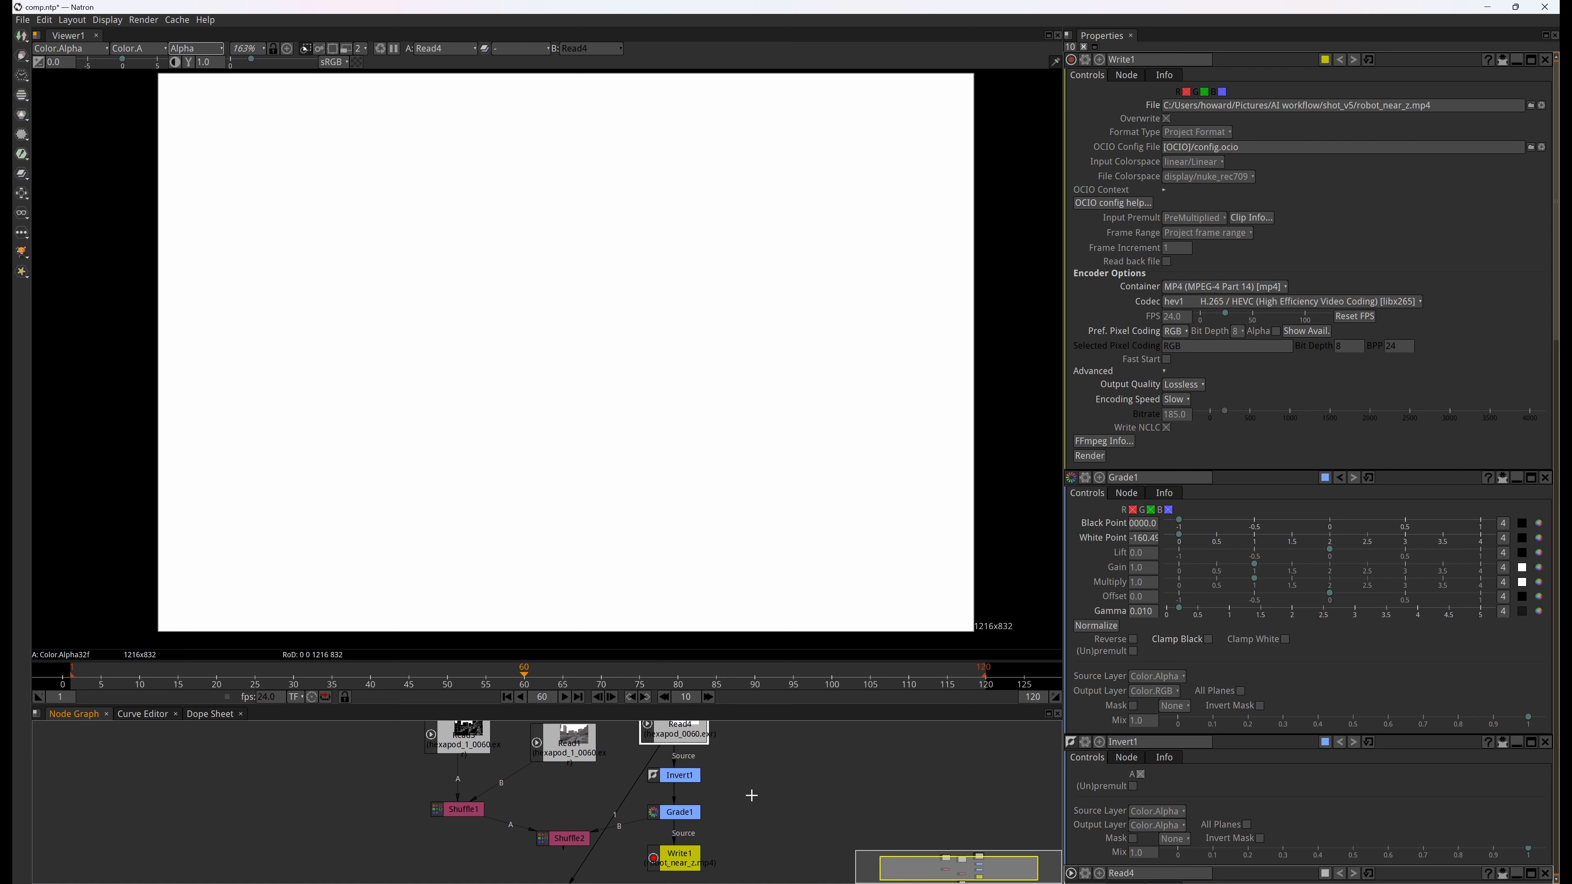
{"action": "left_click", "coordinate": [675, 816]}
{"action": "key", "text": "1"}
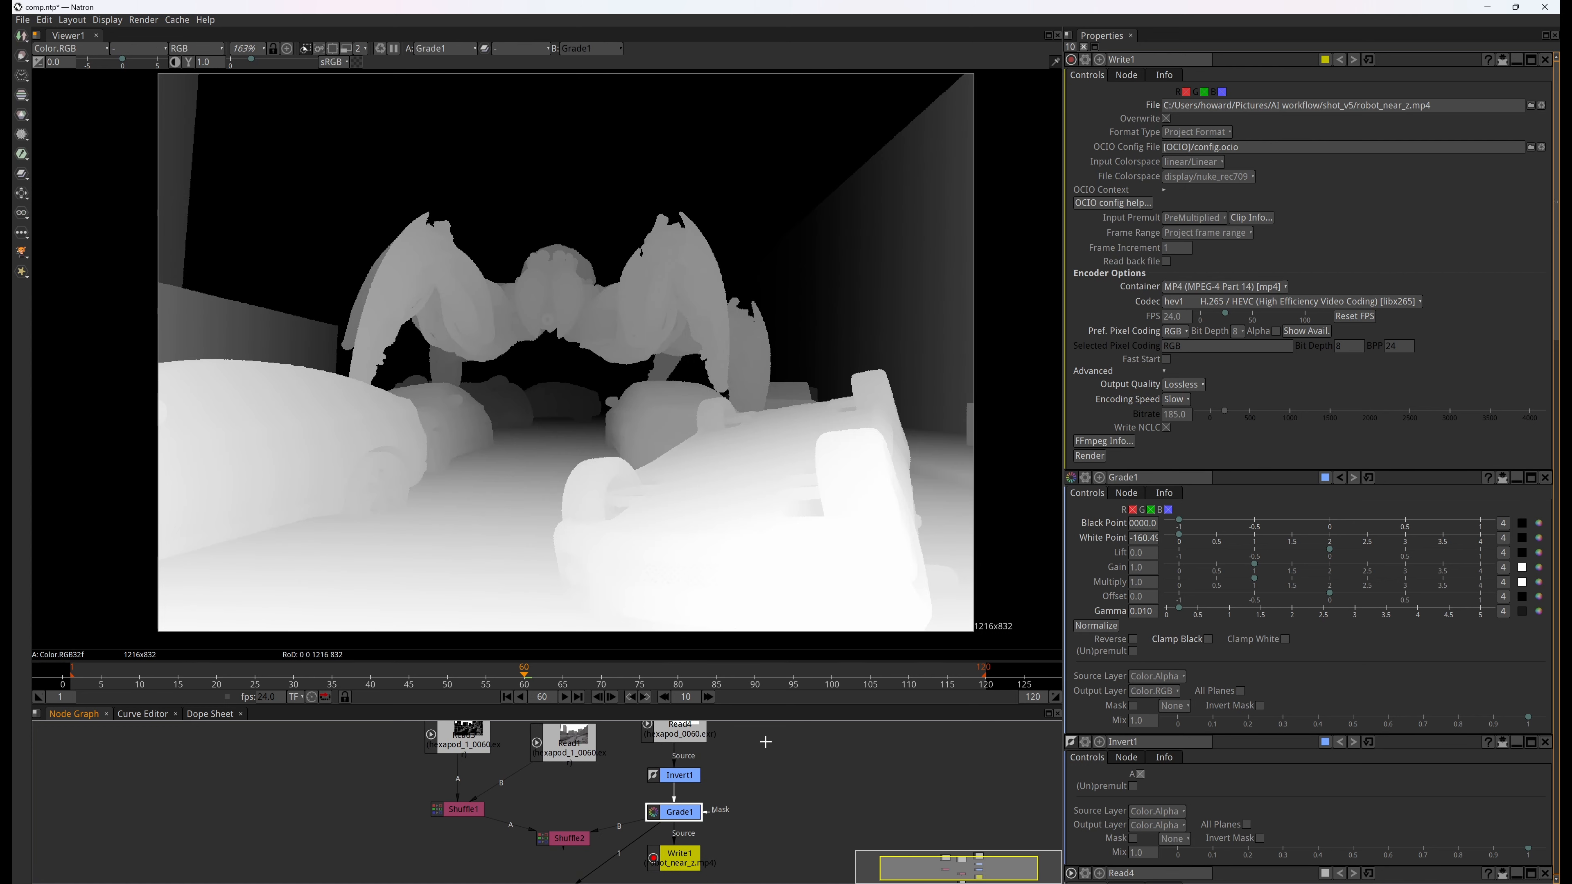
{"action": "left_click", "coordinate": [1172, 331]}
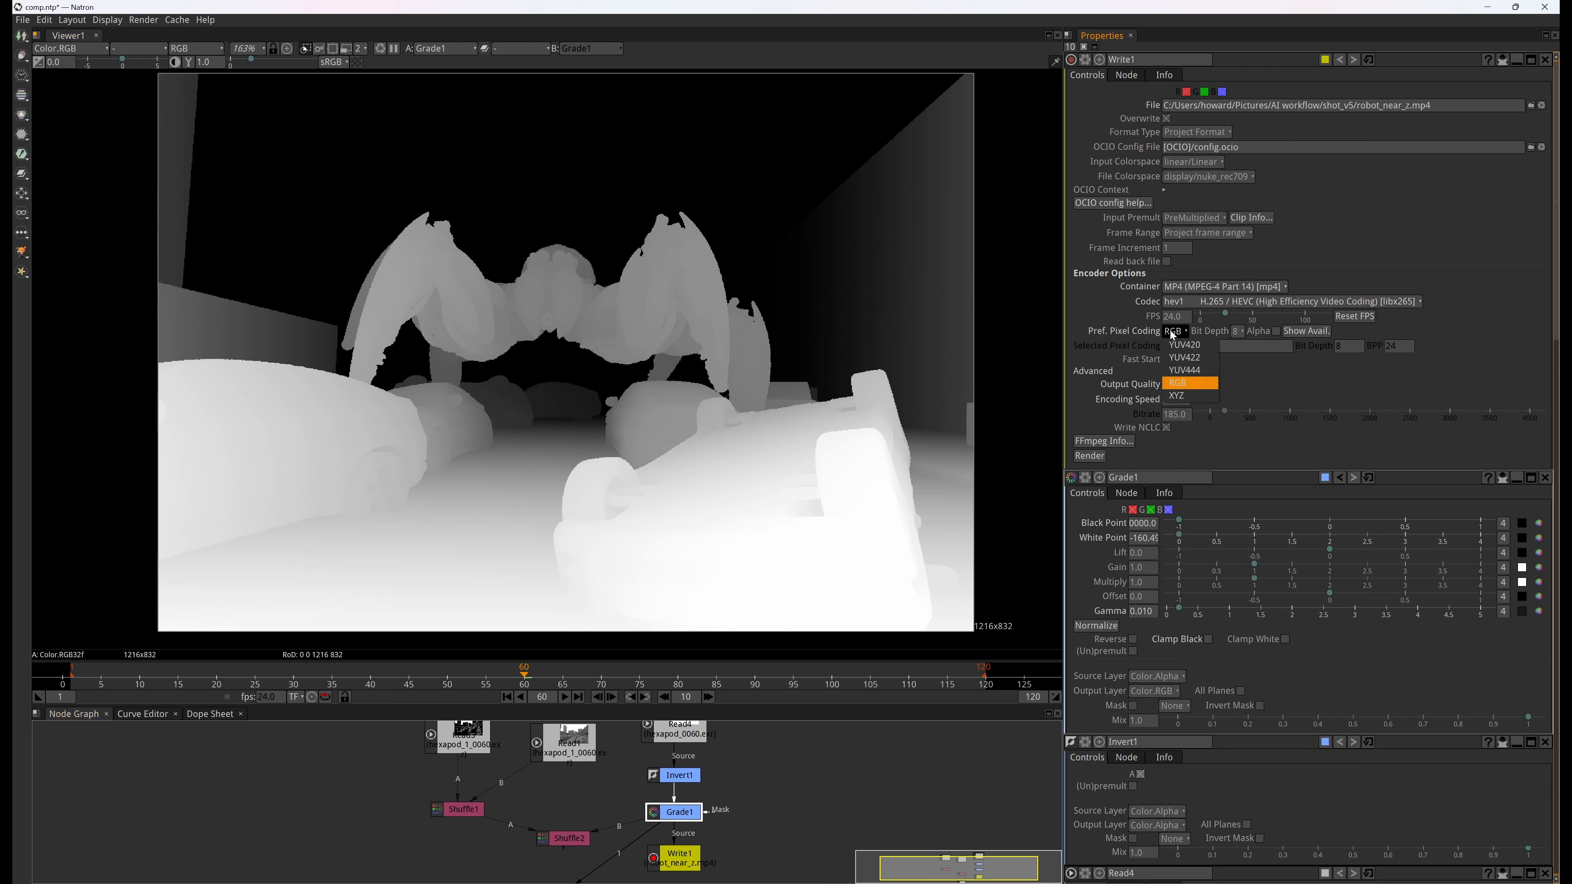
{"action": "left_click", "coordinate": [1259, 377]}
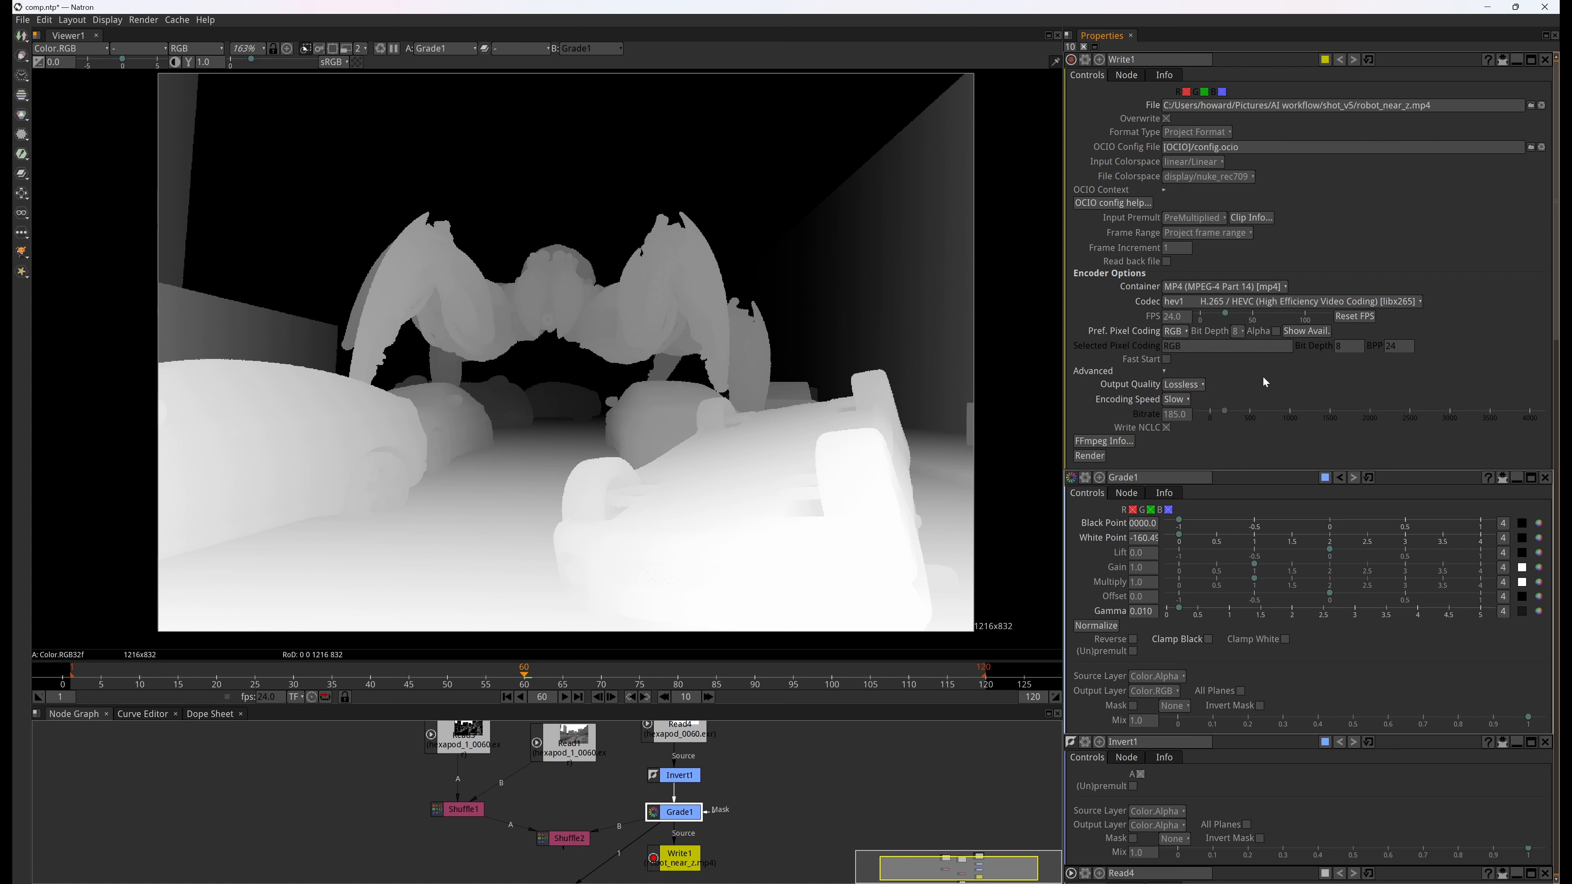
Display the Read3 contour source and then the Read1 shaded render in the viewer once more
{"action": "left_click", "coordinate": [474, 740]}
{"action": "key", "text": "1"}
{"action": "left_click", "coordinate": [546, 746]}
{"action": "key", "text": "1"}
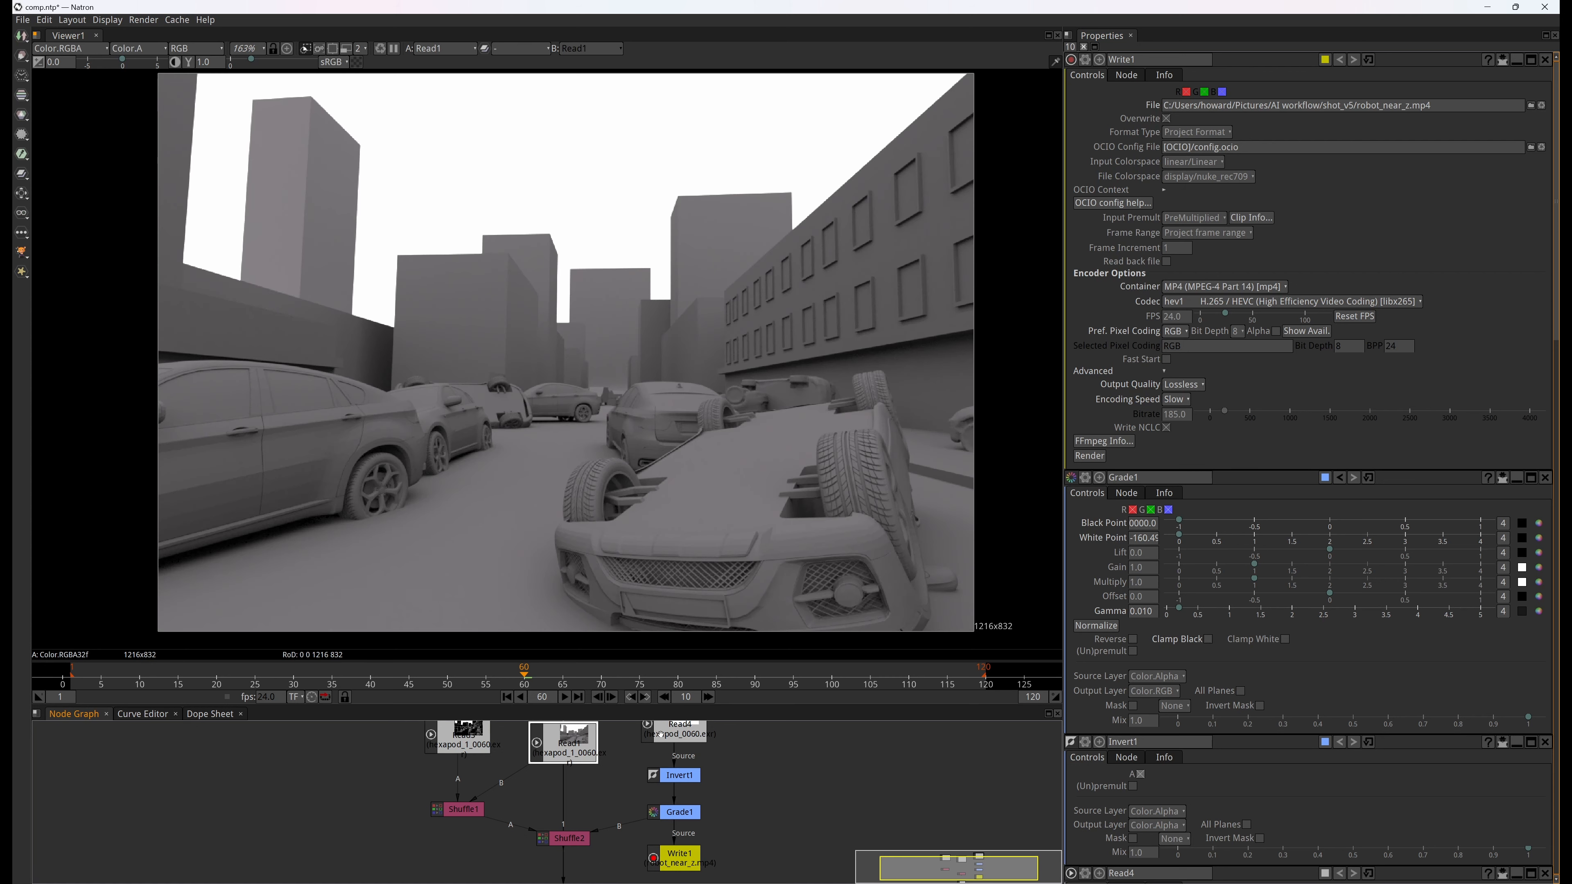
{"action": "mouse_move", "coordinate": [786, 762]}
{"action": "middle_mouse_down"}
{"action": "mouse_move", "coordinate": [807, 802]}
{"action": "mouse_move", "coordinate": [769, 747]}
{"action": "middle_mouse_up"}
{"action": "left_click", "coordinate": [708, 837]}
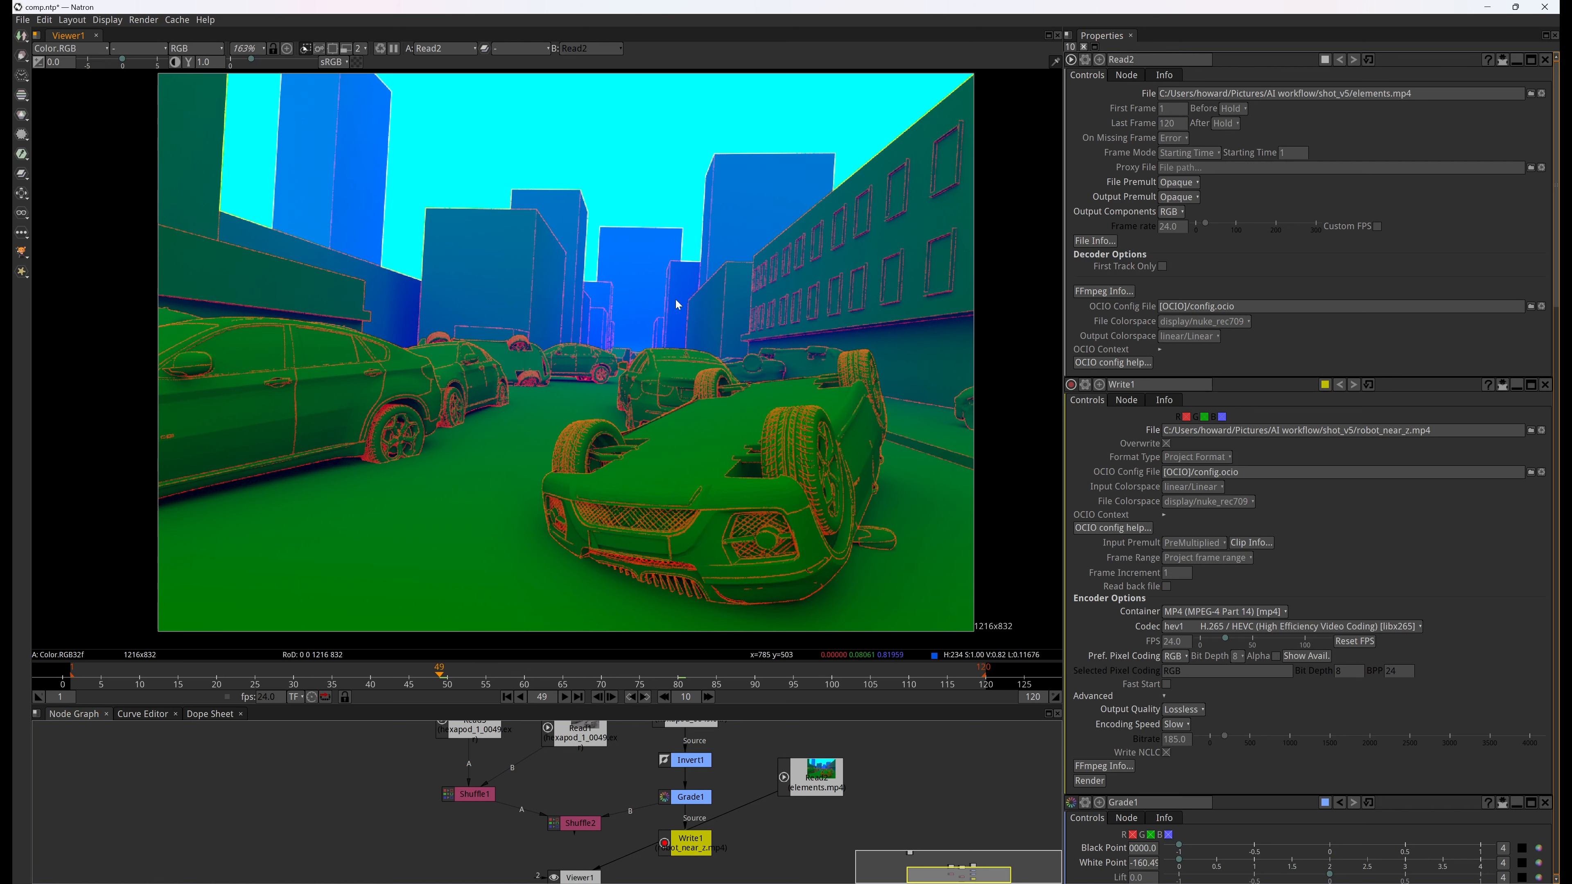
View the red, green and blue channels of the elements.mp4 clip one at a time, returning to red
{"action": "left_click", "coordinate": [196, 48]}
{"action": "left_click", "coordinate": [206, 87]}
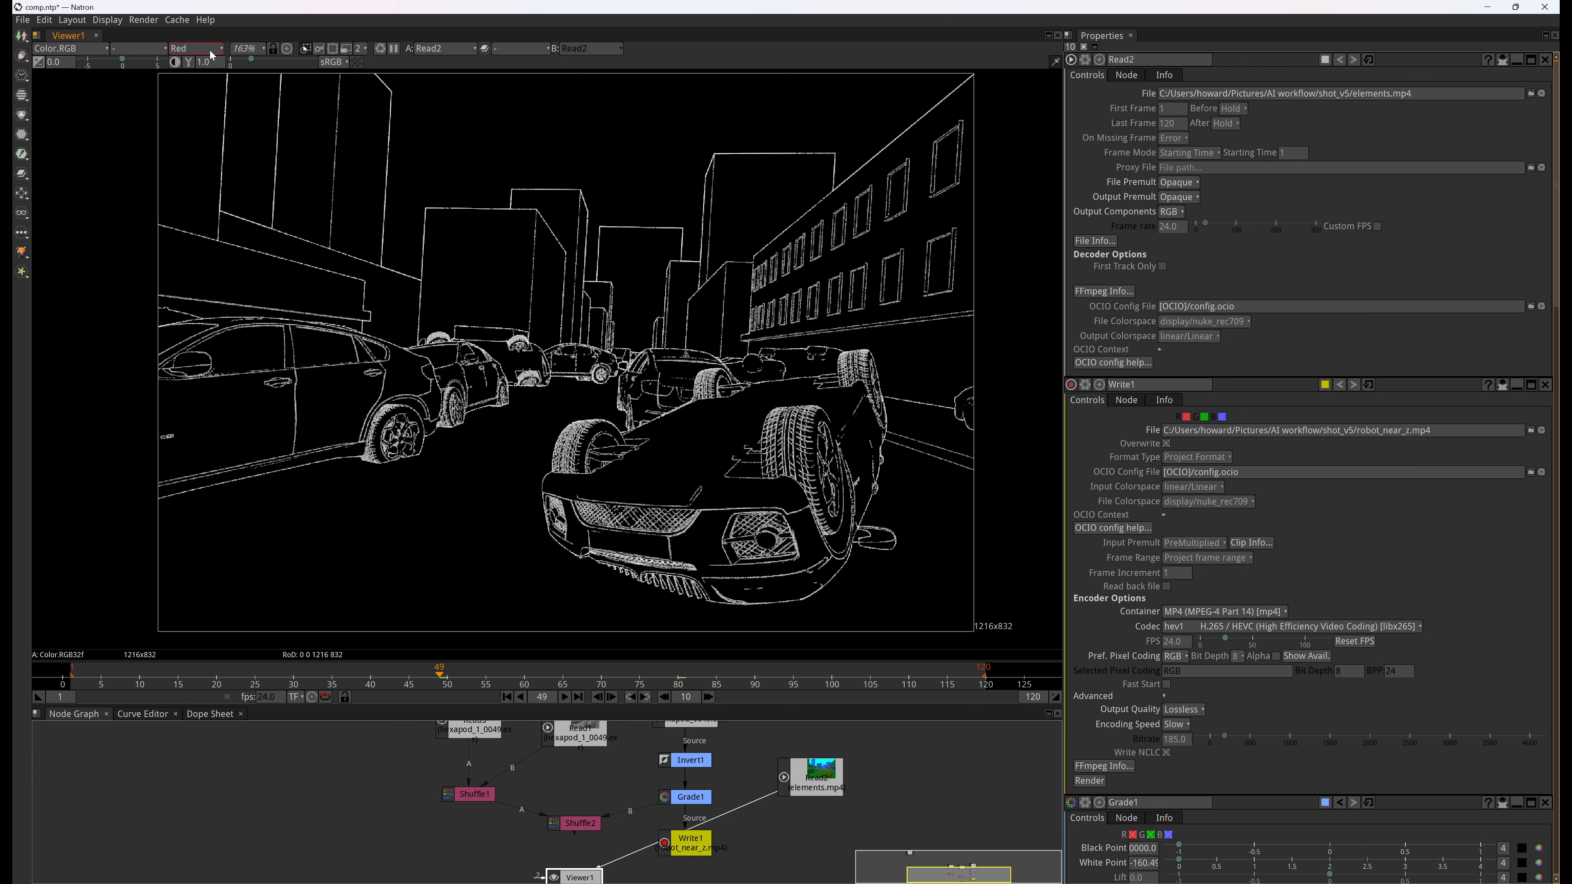
{"action": "left_click", "coordinate": [196, 49]}
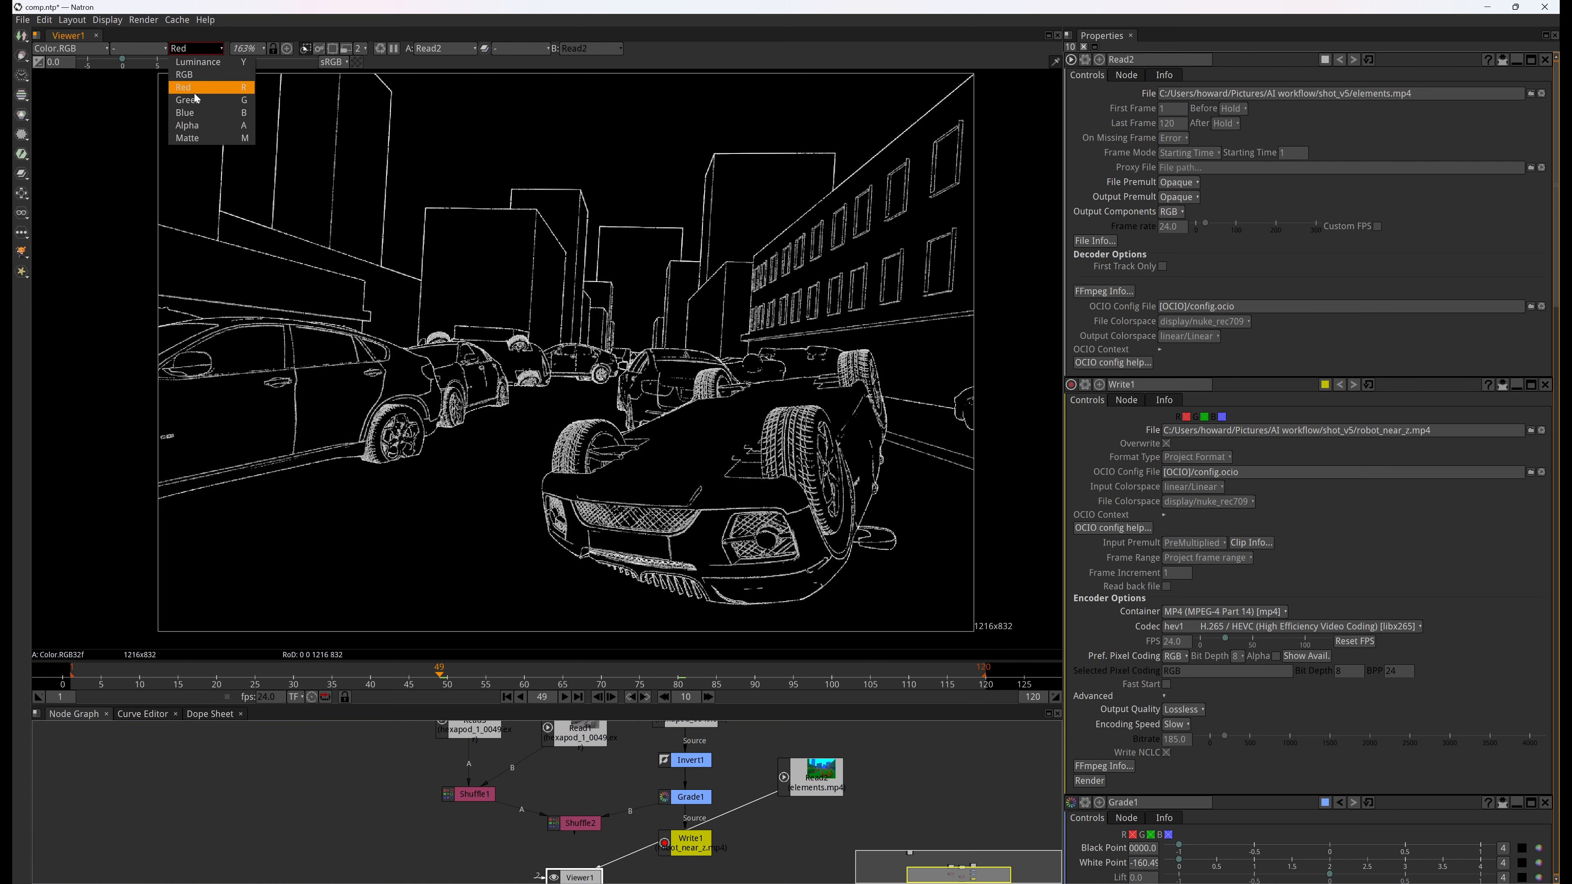
{"action": "left_click", "coordinate": [205, 102]}
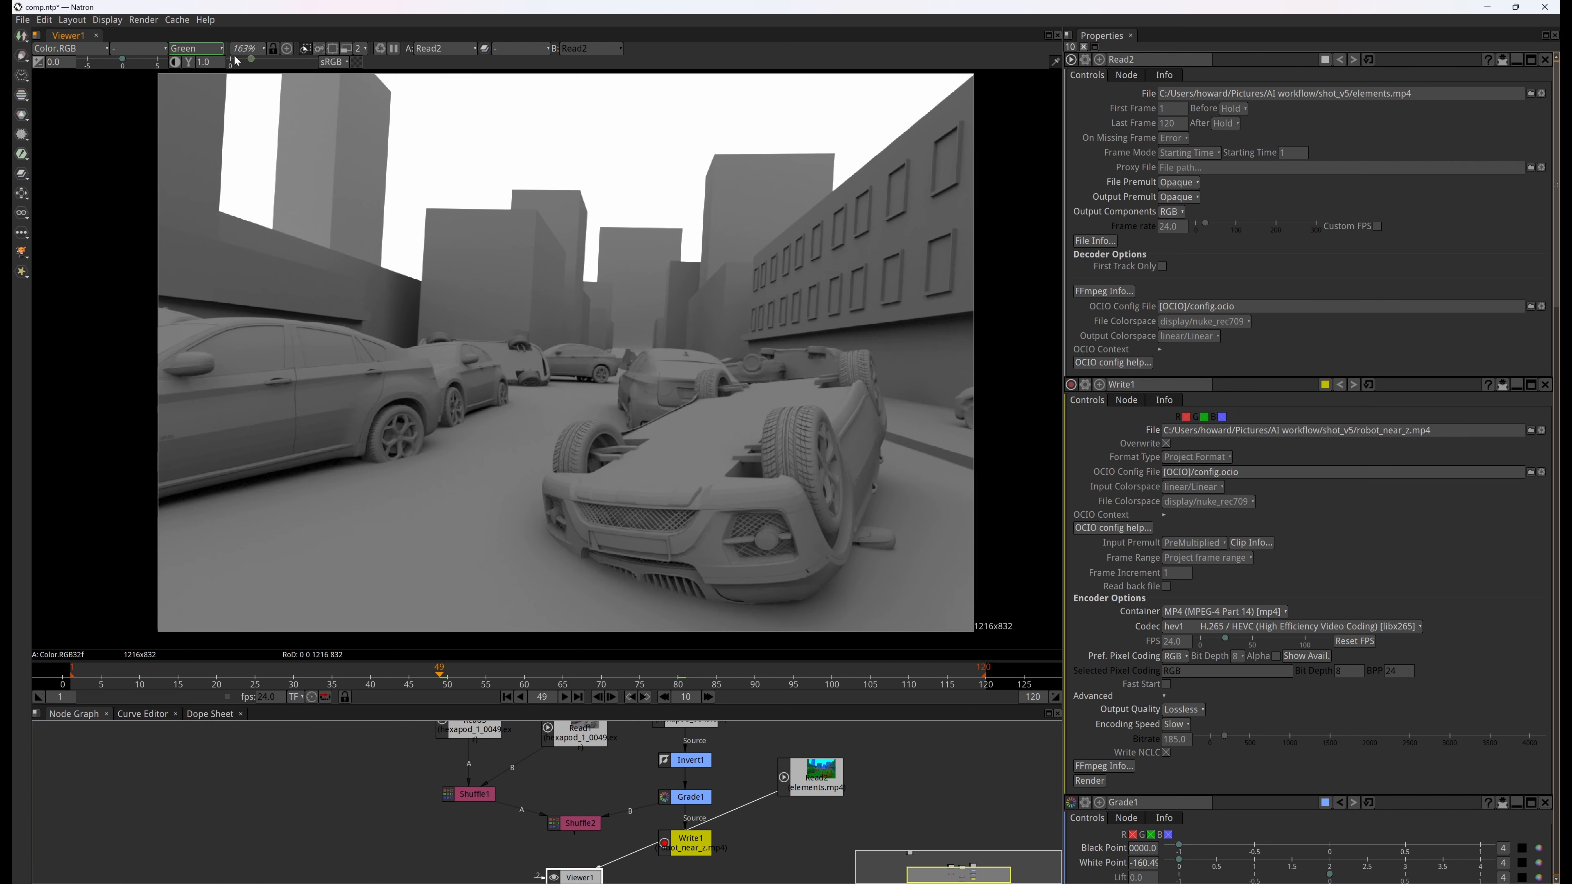
{"action": "left_click", "coordinate": [195, 49]}
{"action": "left_click", "coordinate": [217, 115]}
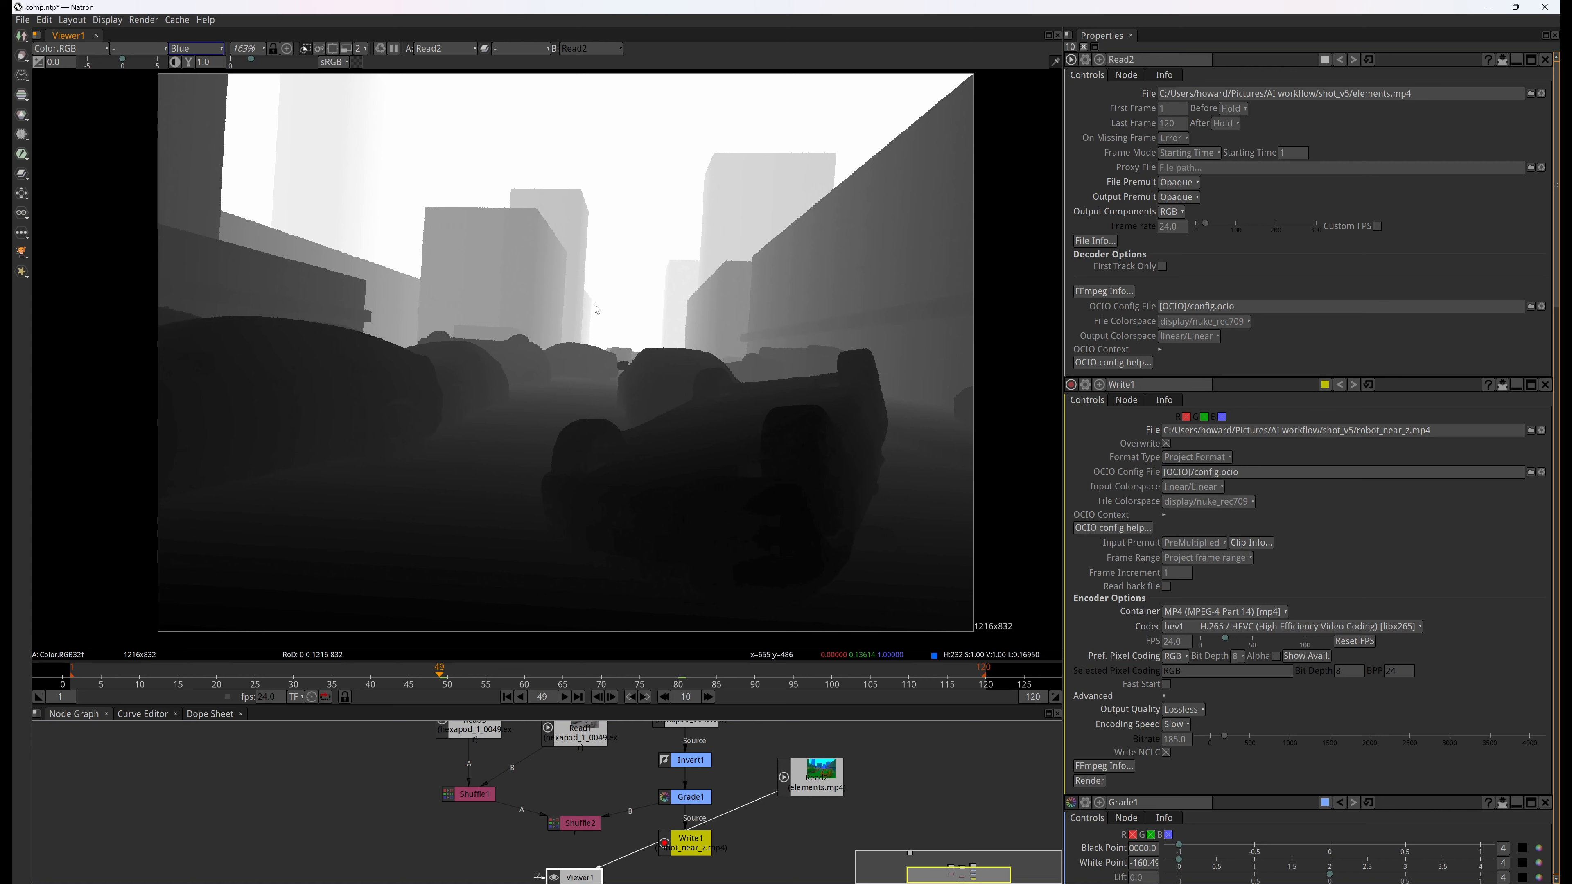
{"action": "left_click", "coordinate": [207, 49]}
{"action": "left_click", "coordinate": [204, 88]}
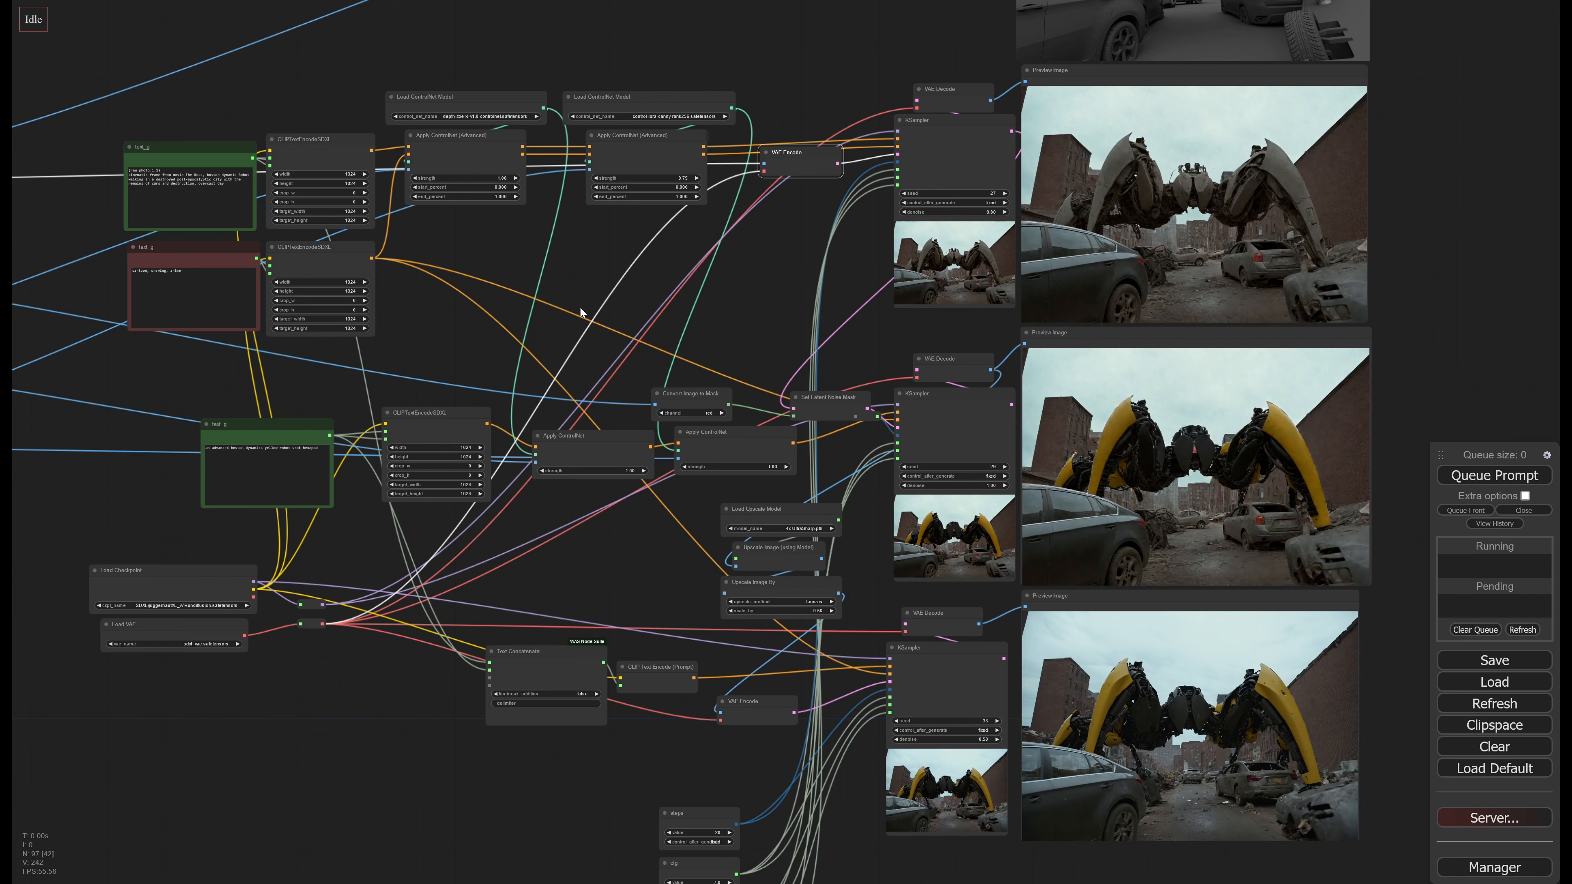
Switch to the ComfyUI workflow and examine the ControlNet chain and the first KSampler's robot preview against the grey render
{"action": "left_click_drag", "start_coordinate": [516, 304], "coordinate": [692, 420]}
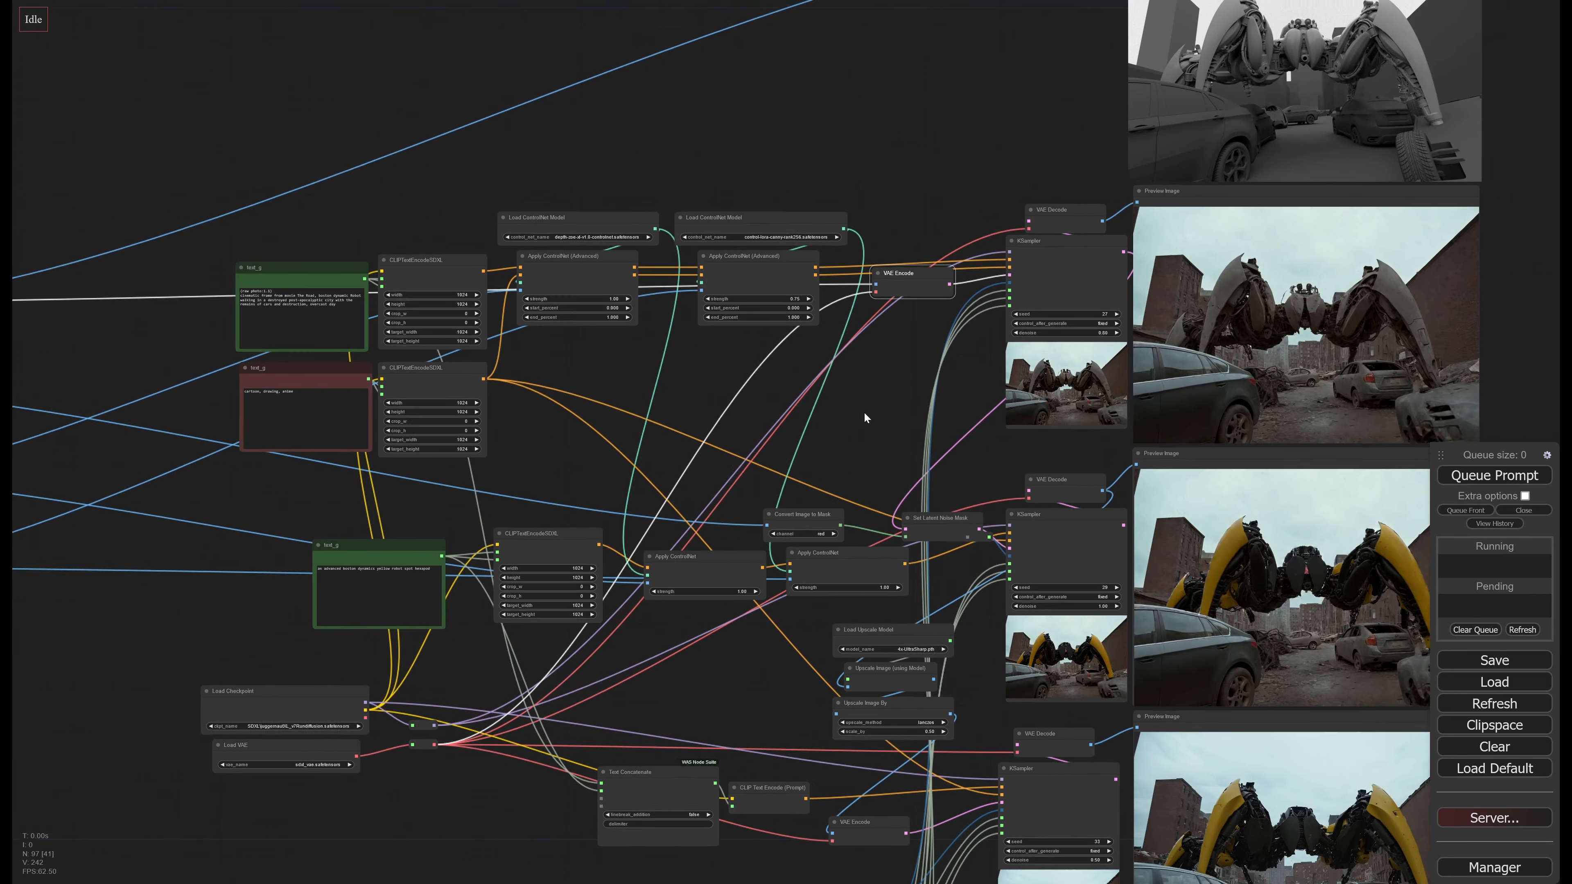
{"action": "left_click_drag", "start_coordinate": [864, 412], "coordinate": [772, 534]}
{"action": "scroll", "coordinate": [798, 485], "scroll_direction": "up", "scroll_amount": 2}
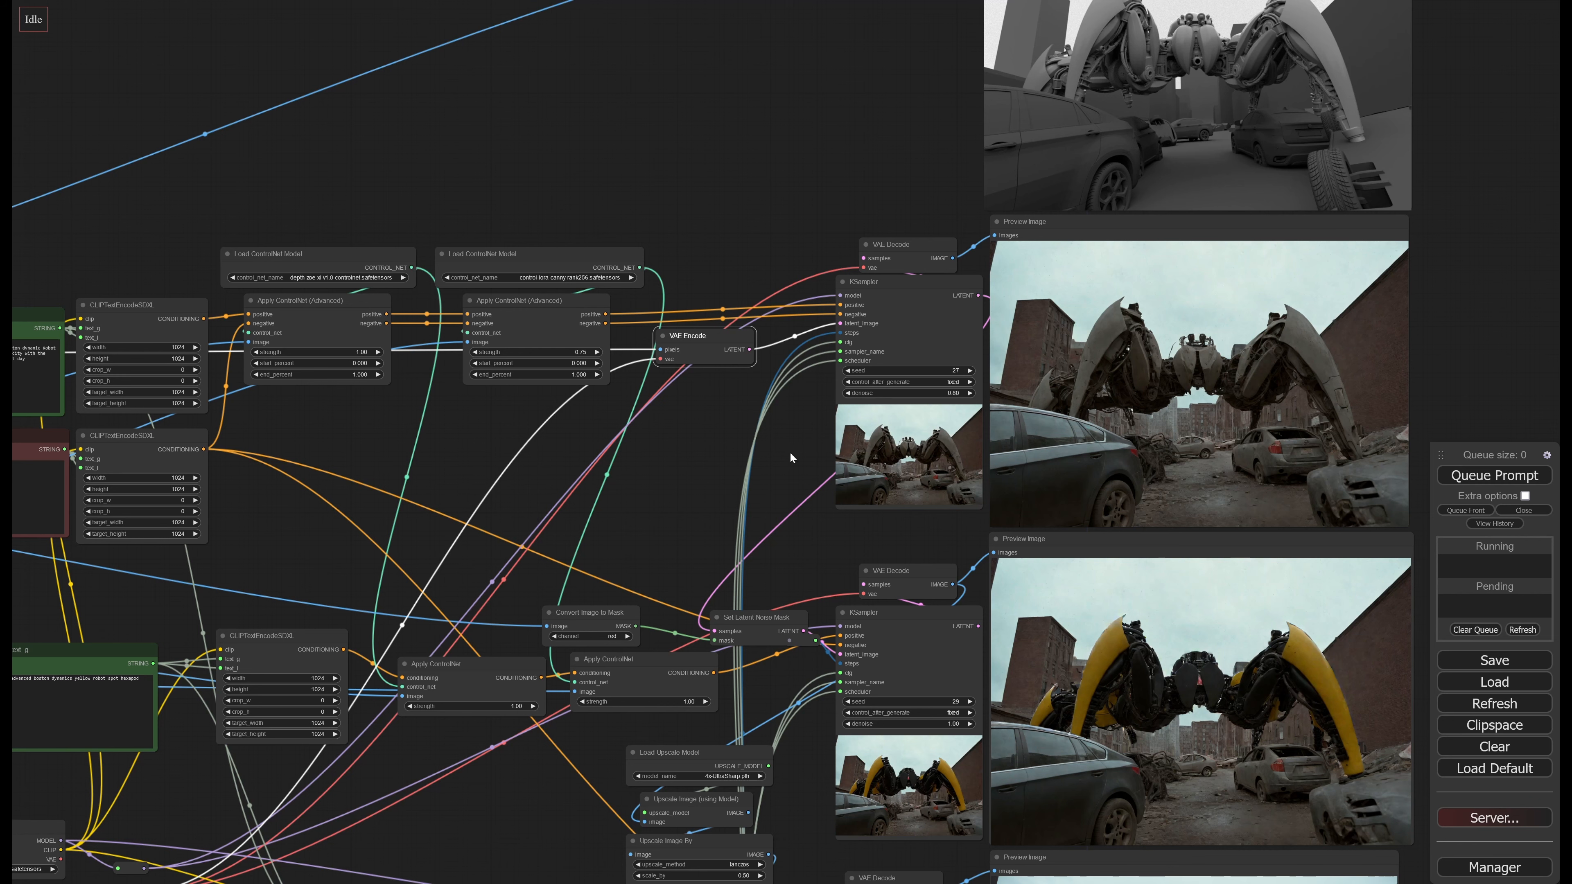
{"action": "left_click_drag", "start_coordinate": [789, 454], "coordinate": [615, 489]}
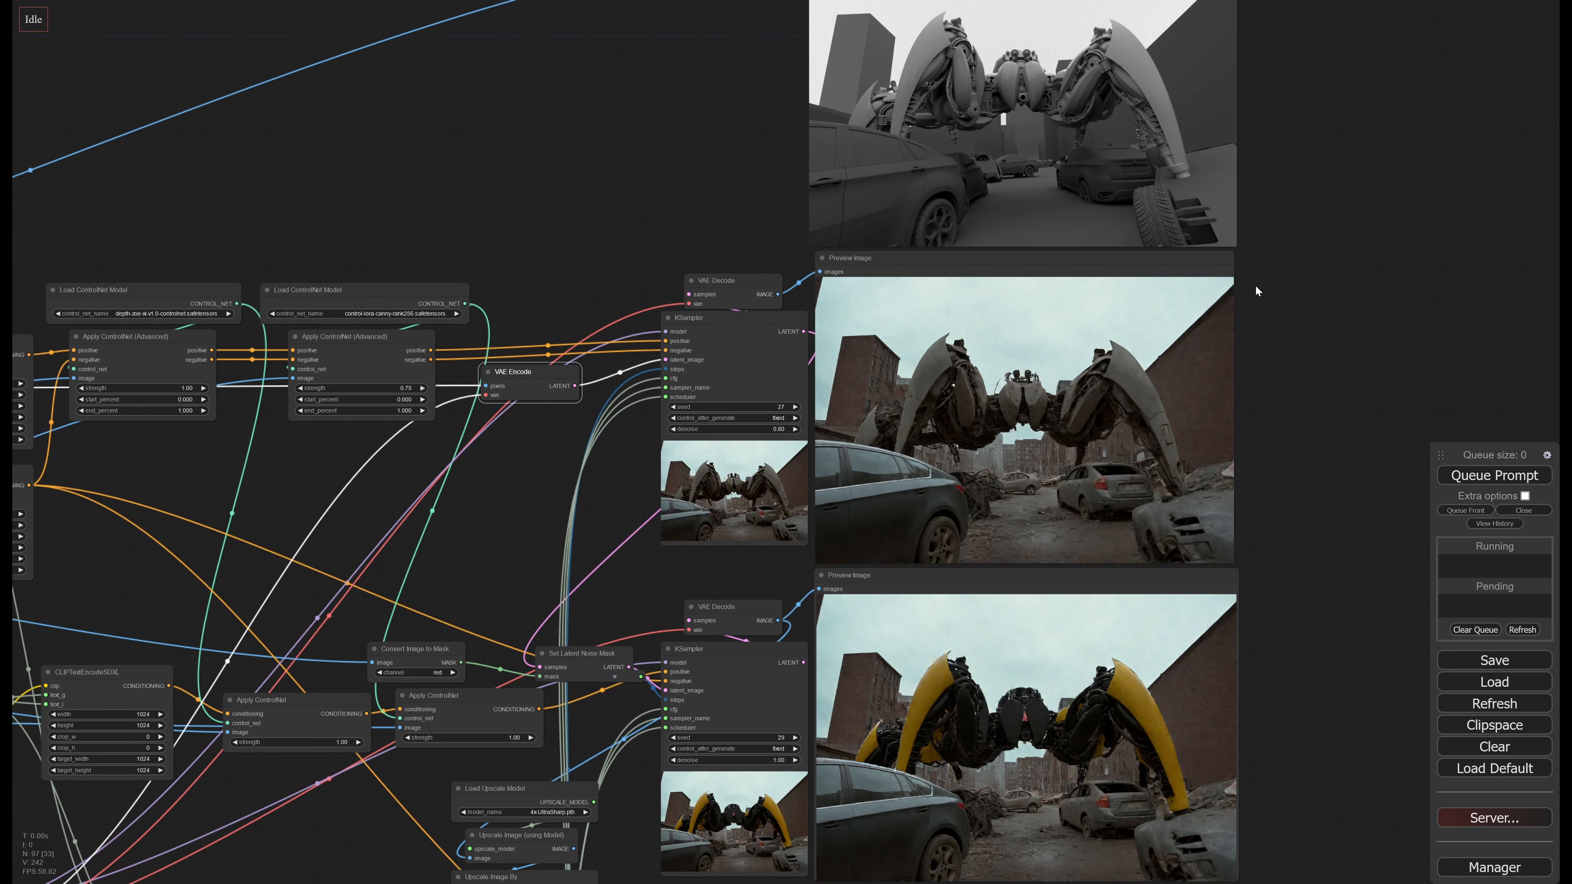
{"action": "left_click_drag", "start_coordinate": [1327, 300], "coordinate": [1261, 475]}
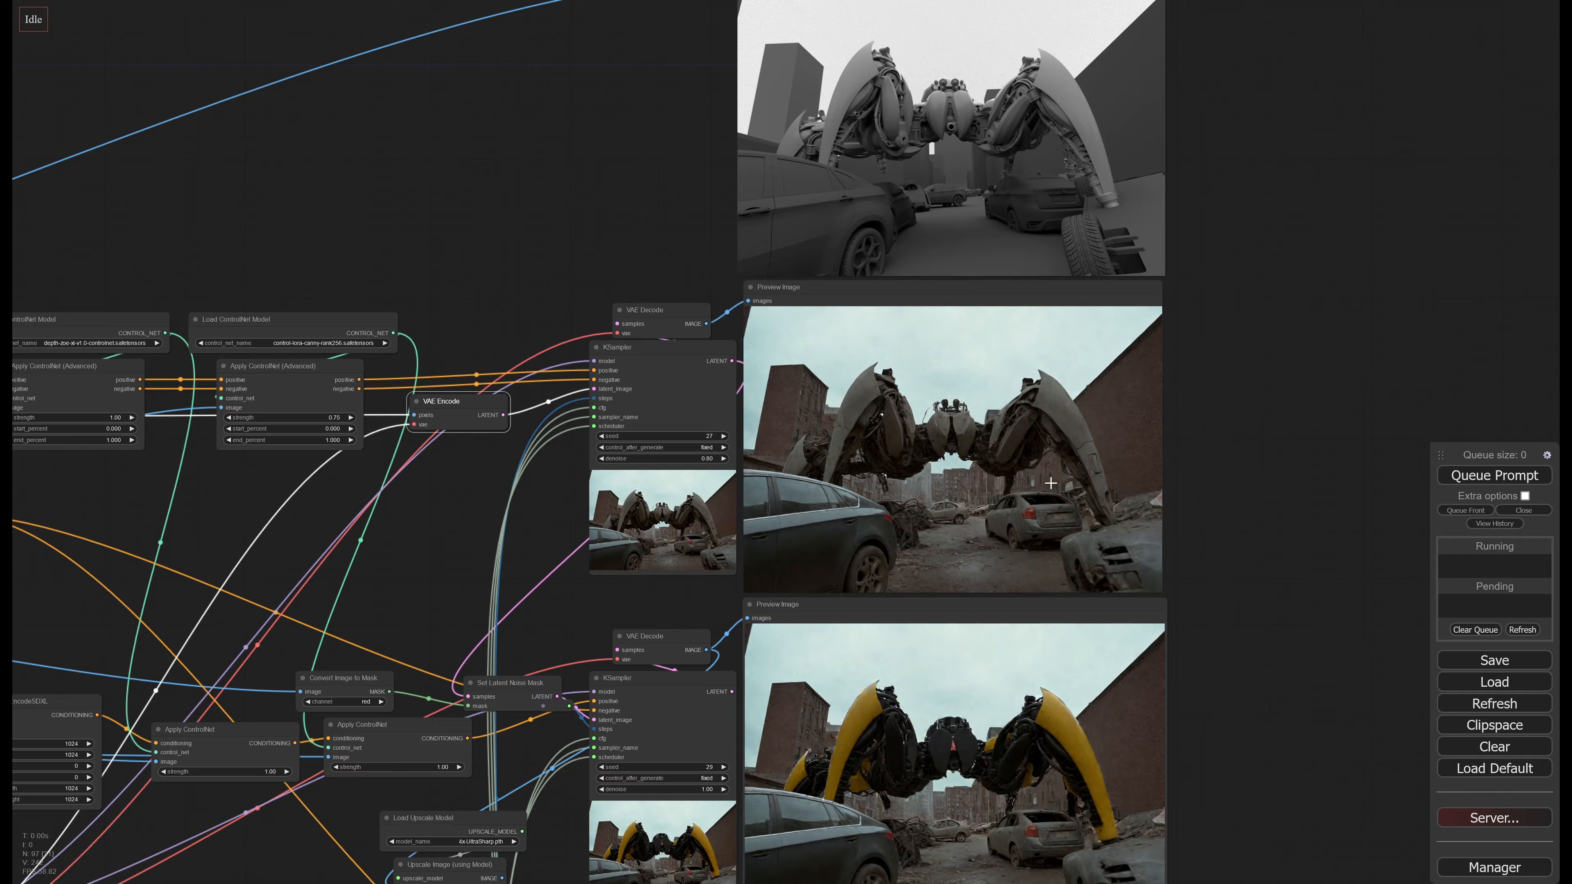
{"action": "scroll", "coordinate": [1062, 819], "scroll_direction": "up", "scroll_amount": 6}
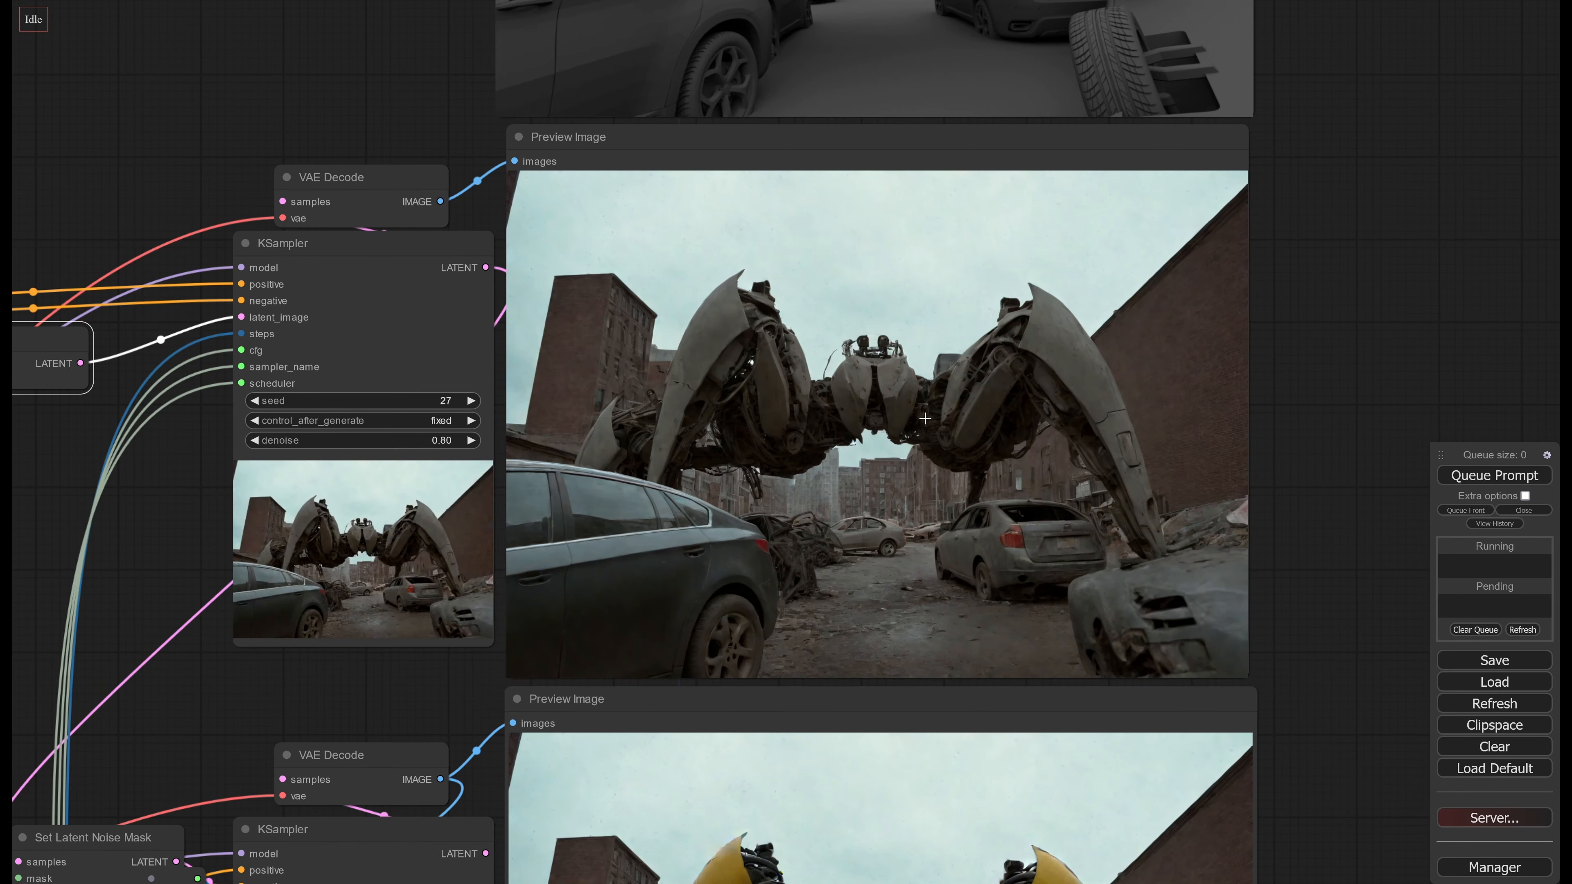
{"action": "left_click_drag", "start_coordinate": [433, 99], "coordinate": [459, 160]}
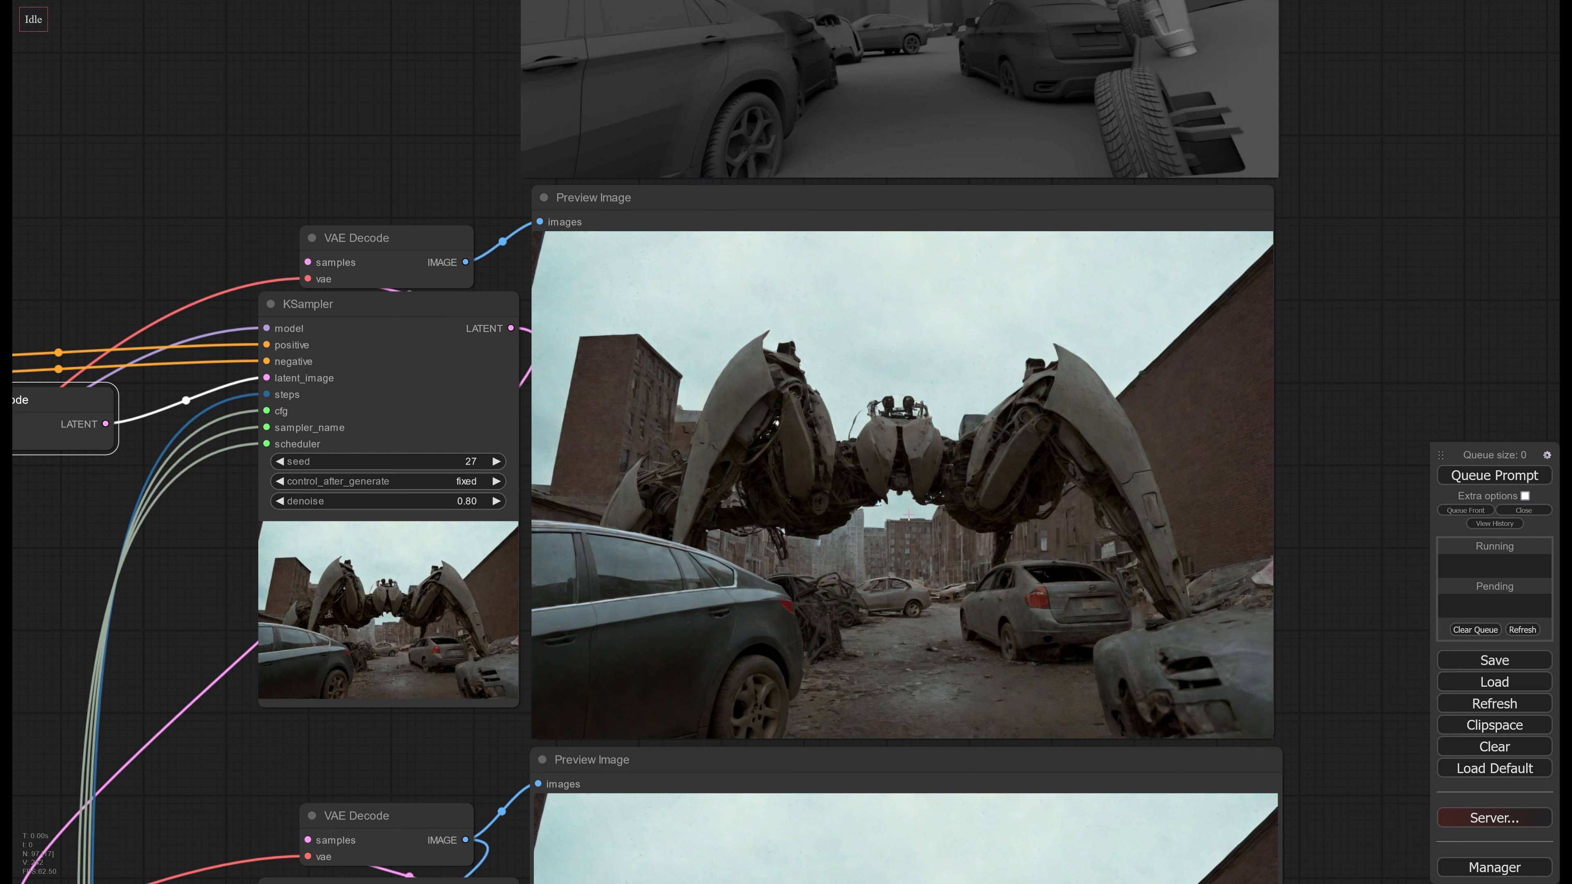
{"action": "scroll", "coordinate": [922, 535], "scroll_direction": "down", "scroll_amount": 2}
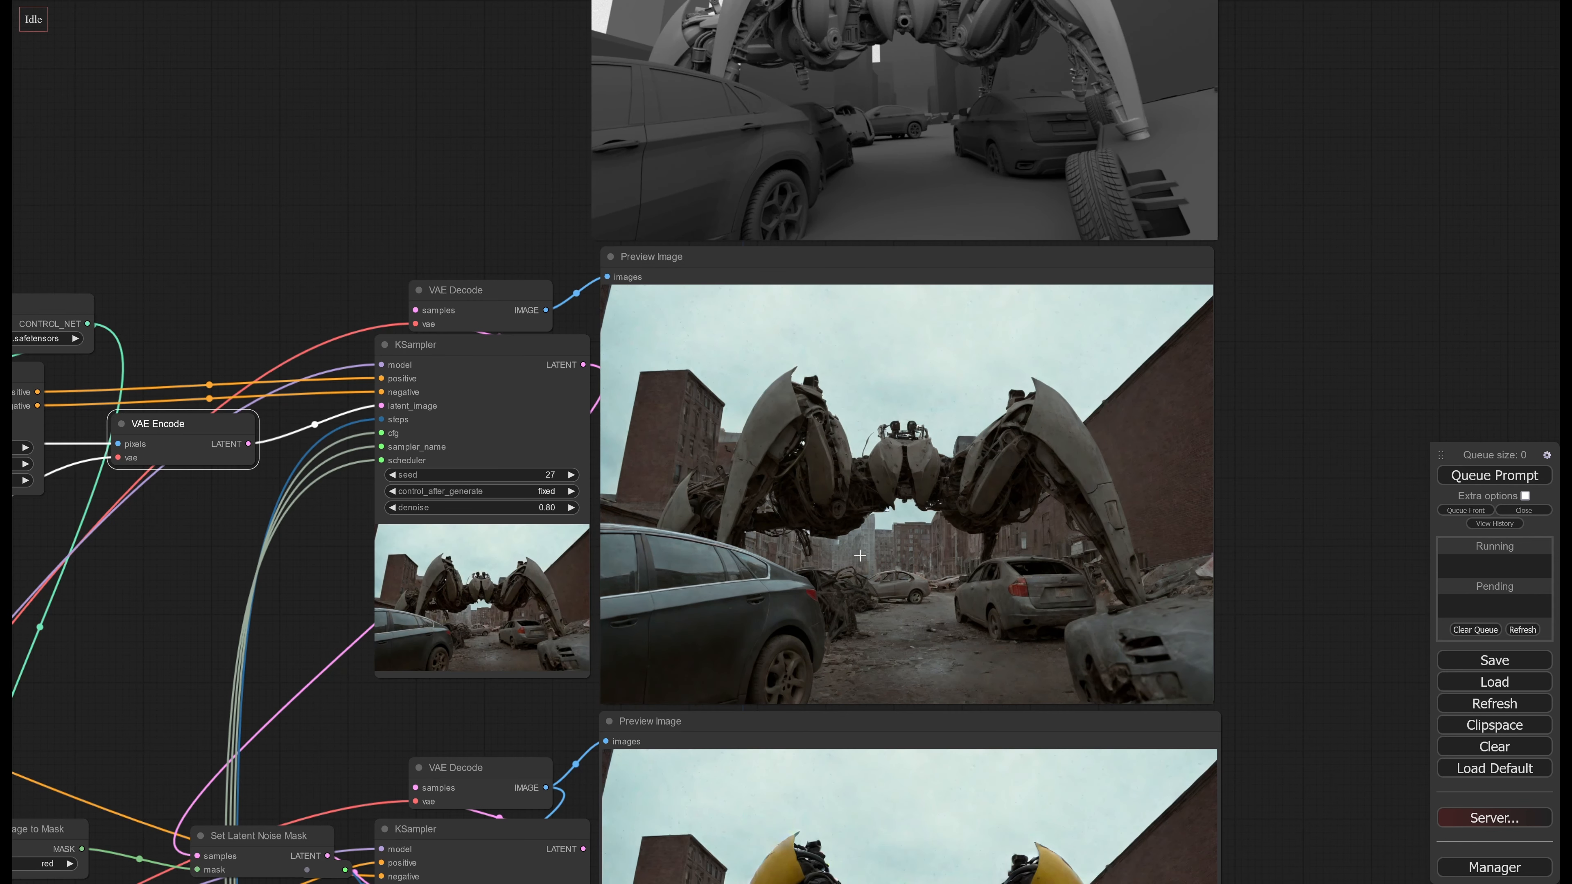
{"action": "middle_click_drag", "start_coordinate": [858, 553], "coordinate": [879, 508]}
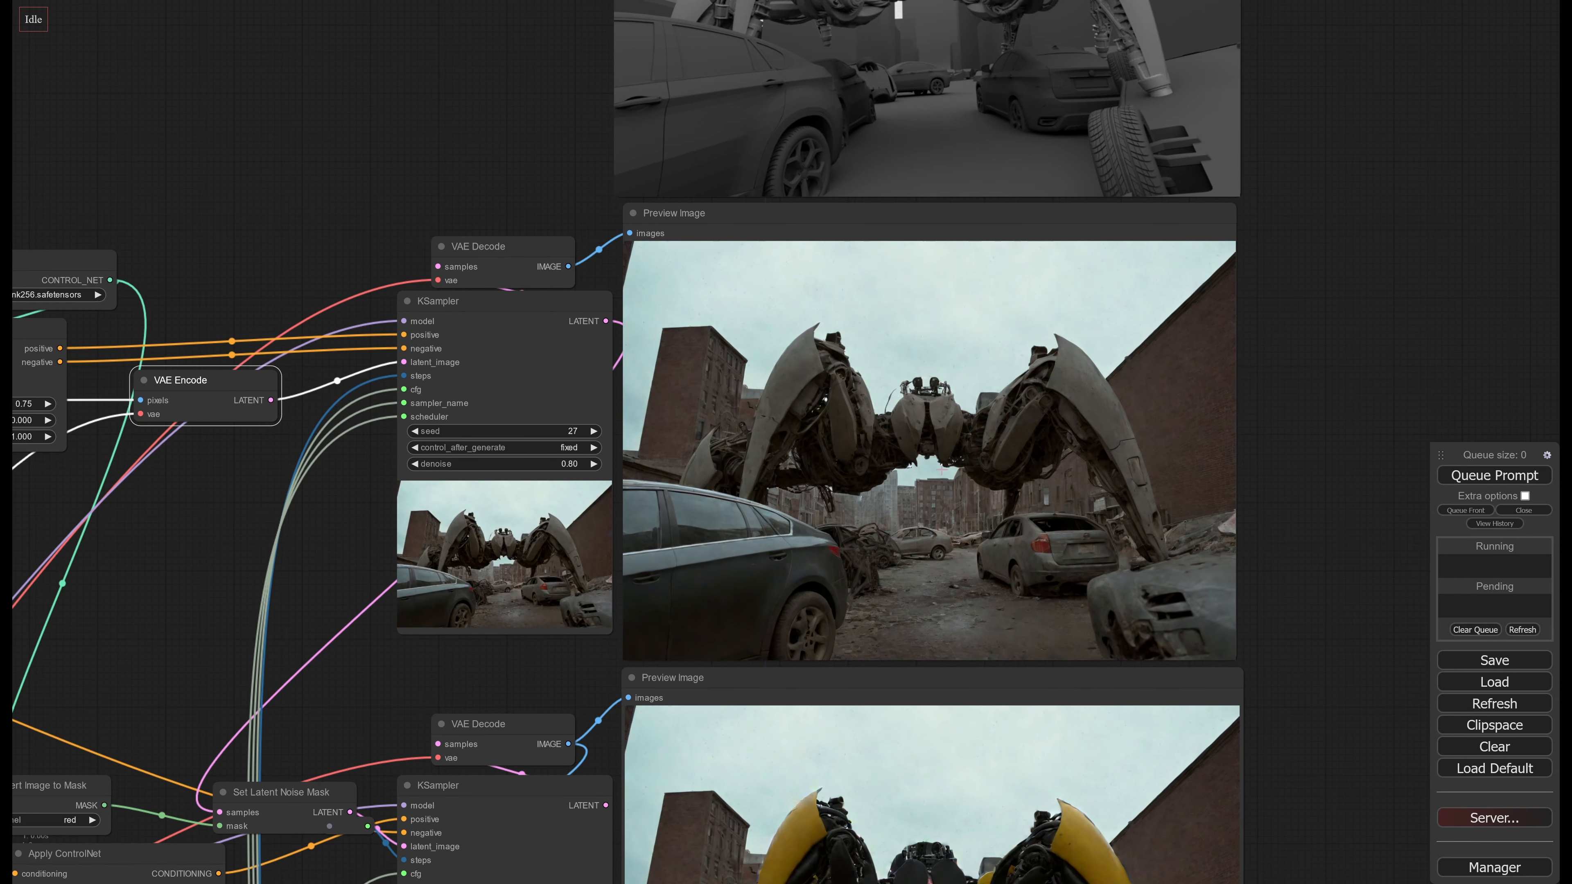
{"action": "scroll", "coordinate": [842, 506], "scroll_direction": "down", "scroll_amount": 6}
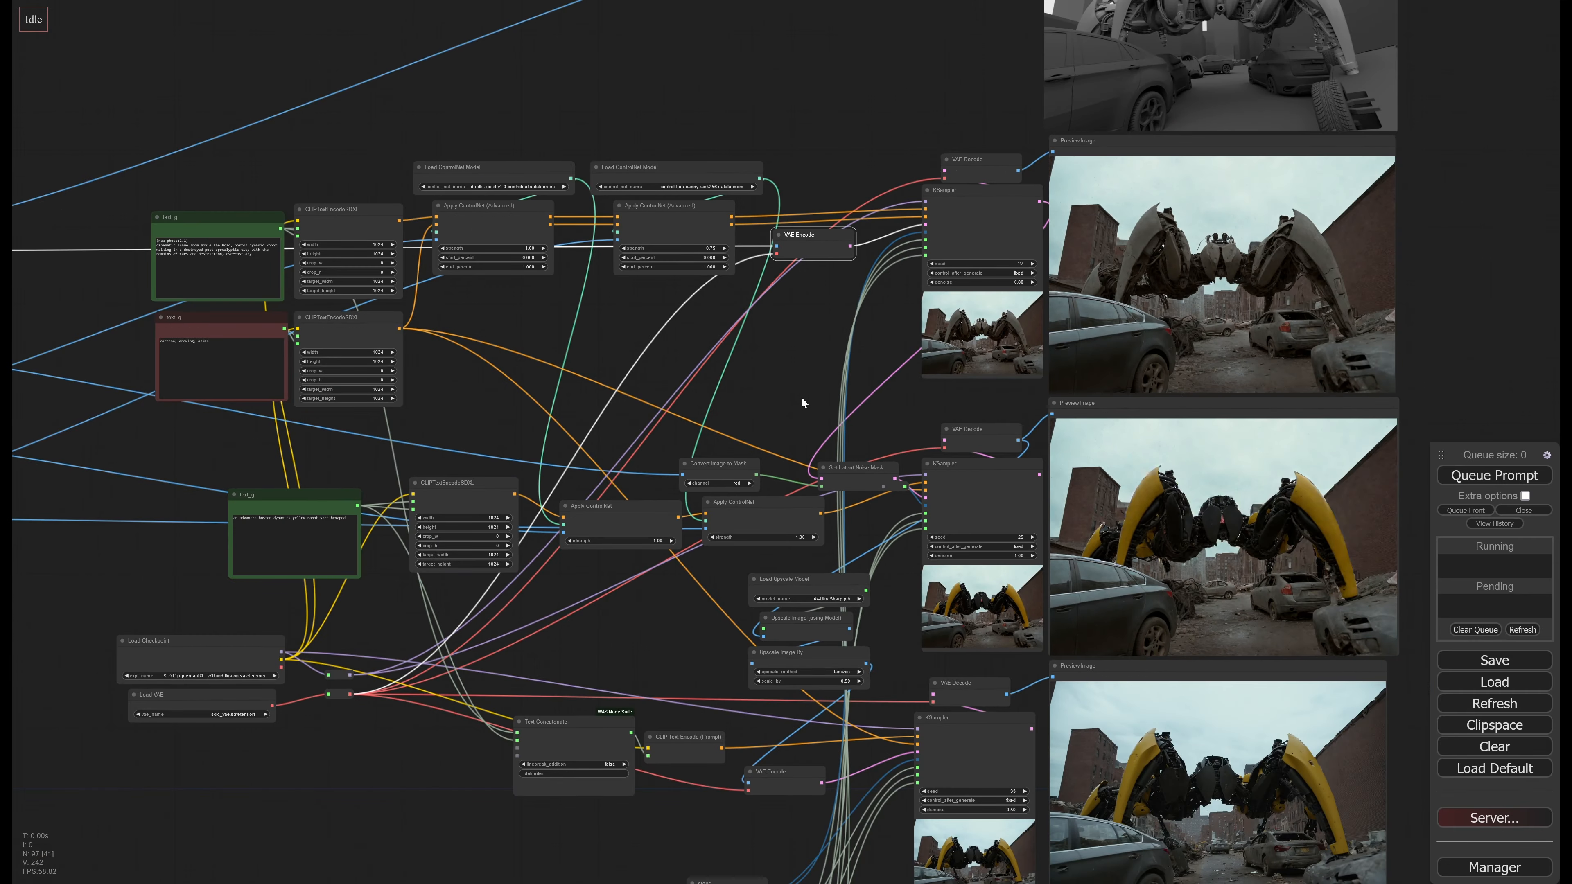
{"action": "mouse_move", "coordinate": [802, 399]}
{"action": "left_mouse_down"}
{"action": "mouse_move", "coordinate": [833, 354]}
{"action": "mouse_move", "coordinate": [783, 376]}
{"action": "left_mouse_up"}
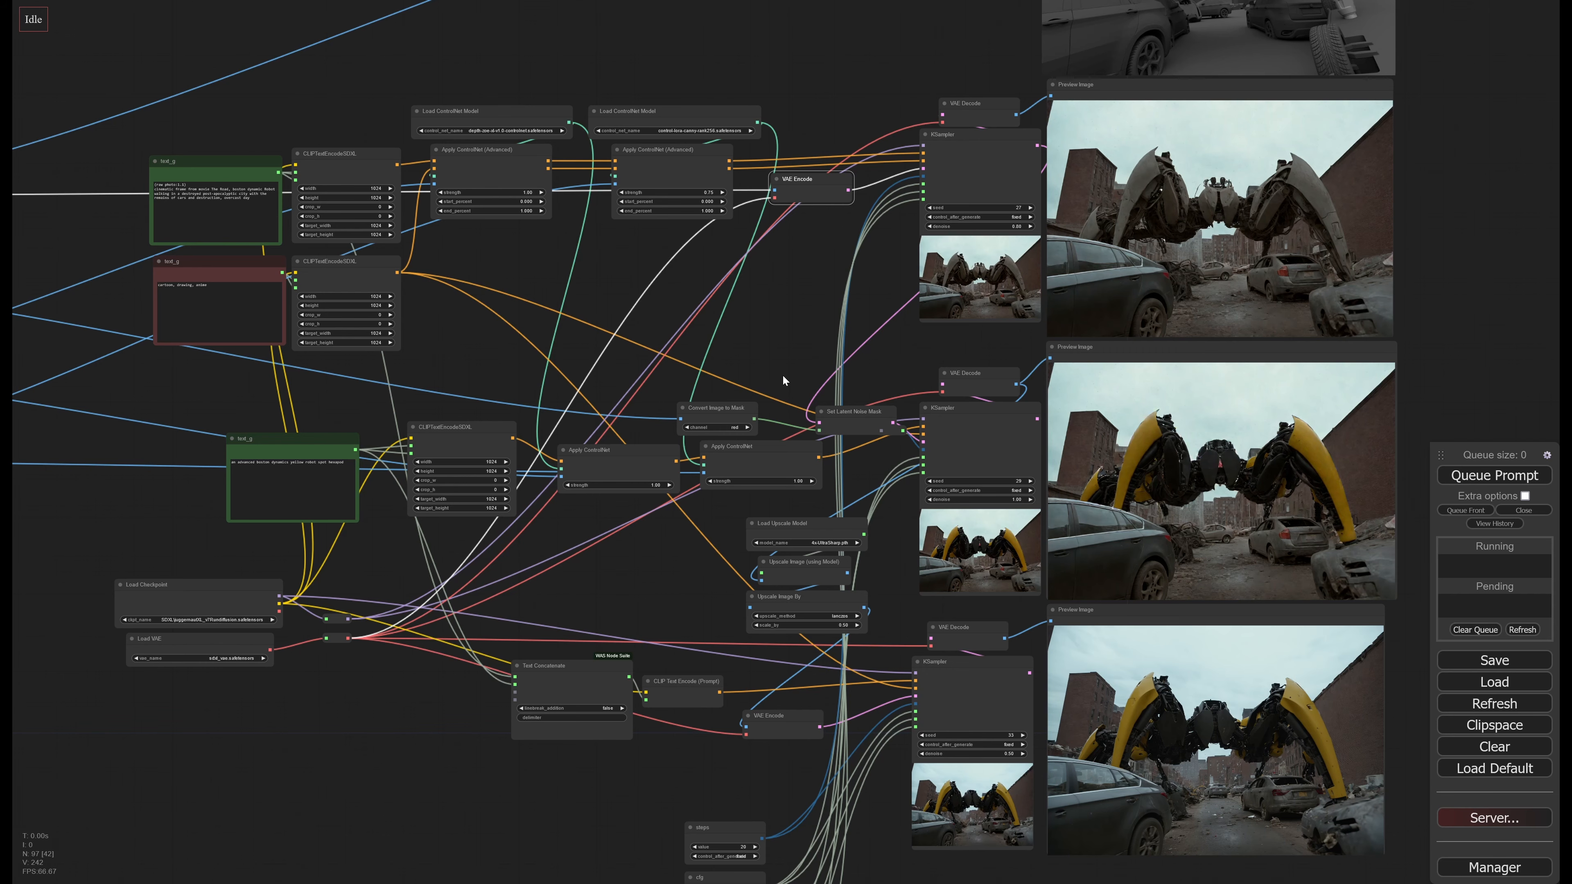
Examine the RGB, Matte, Z and Edge image loader nodes and their previews at the start of the workflow
{"action": "left_click_drag", "start_coordinate": [684, 279], "coordinate": [991, 345]}
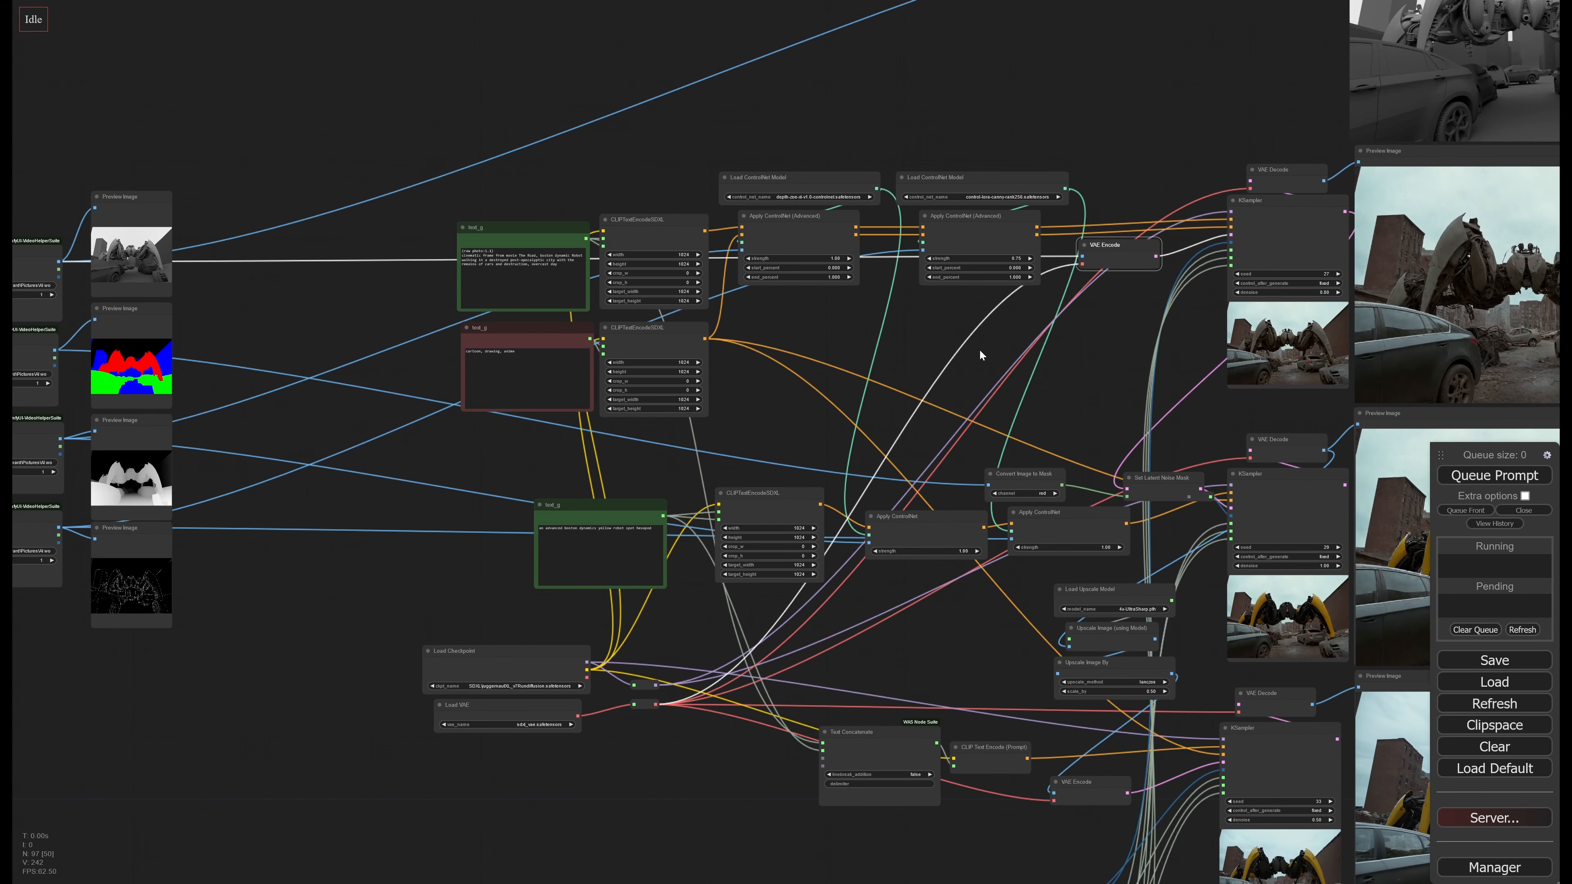
{"action": "left_click_drag", "start_coordinate": [415, 410], "coordinate": [1027, 467]}
{"action": "scroll", "coordinate": [845, 457], "scroll_direction": "up", "scroll_amount": 4}
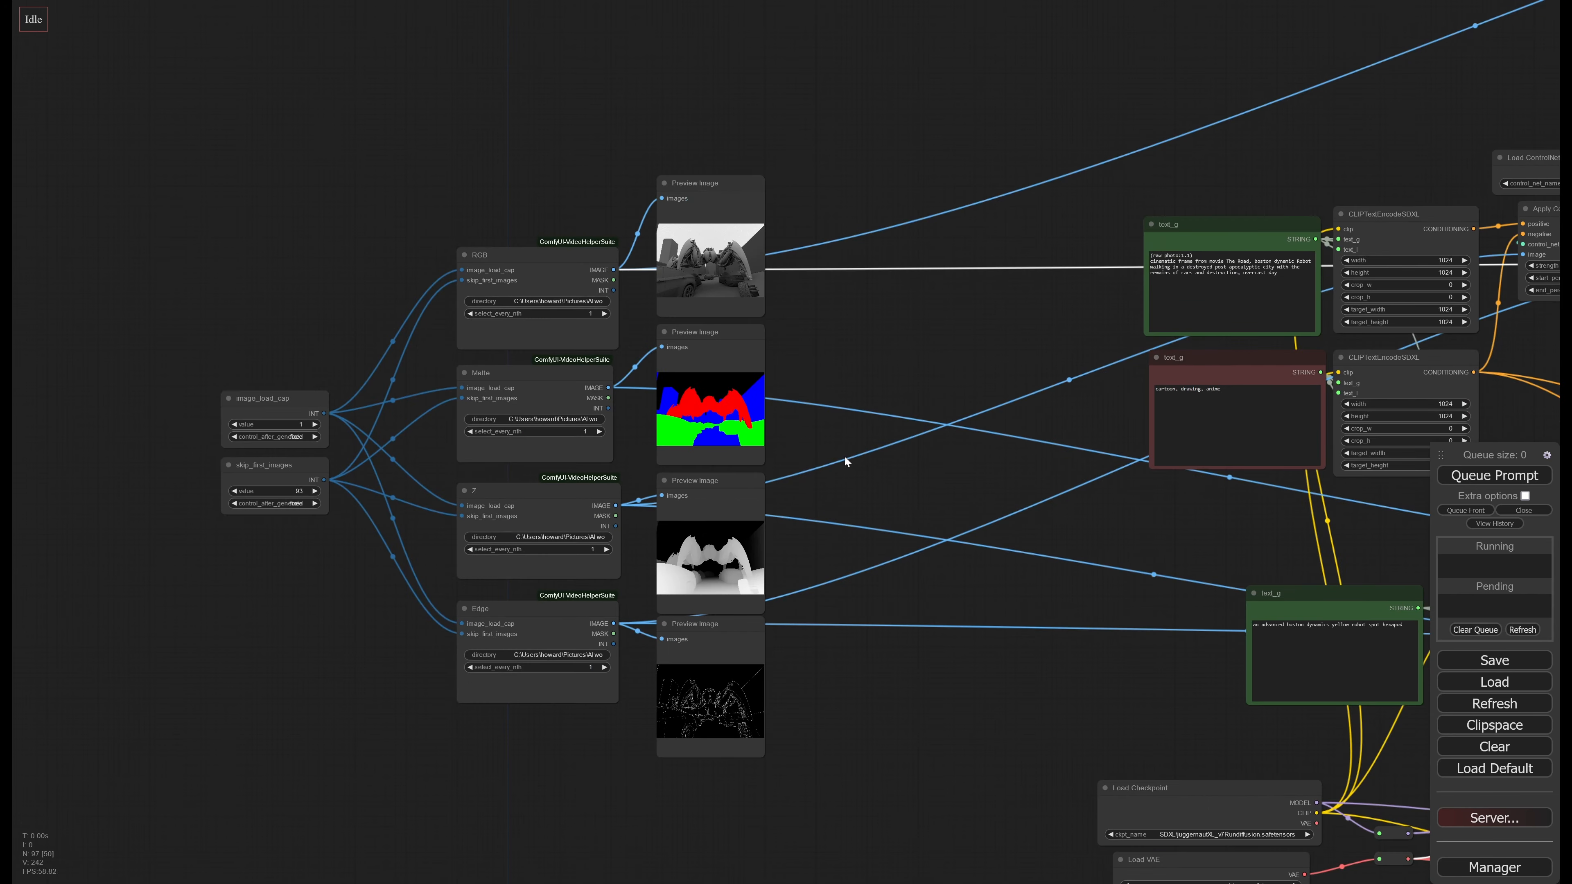
Trace the four image loader outputs across the workflow to the generated robot previews and back to the RGB render's small preview
{"action": "left_click_drag", "start_coordinate": [865, 449], "coordinate": [876, 445]}
{"action": "scroll", "coordinate": [938, 425], "scroll_direction": "up", "scroll_amount": 2}
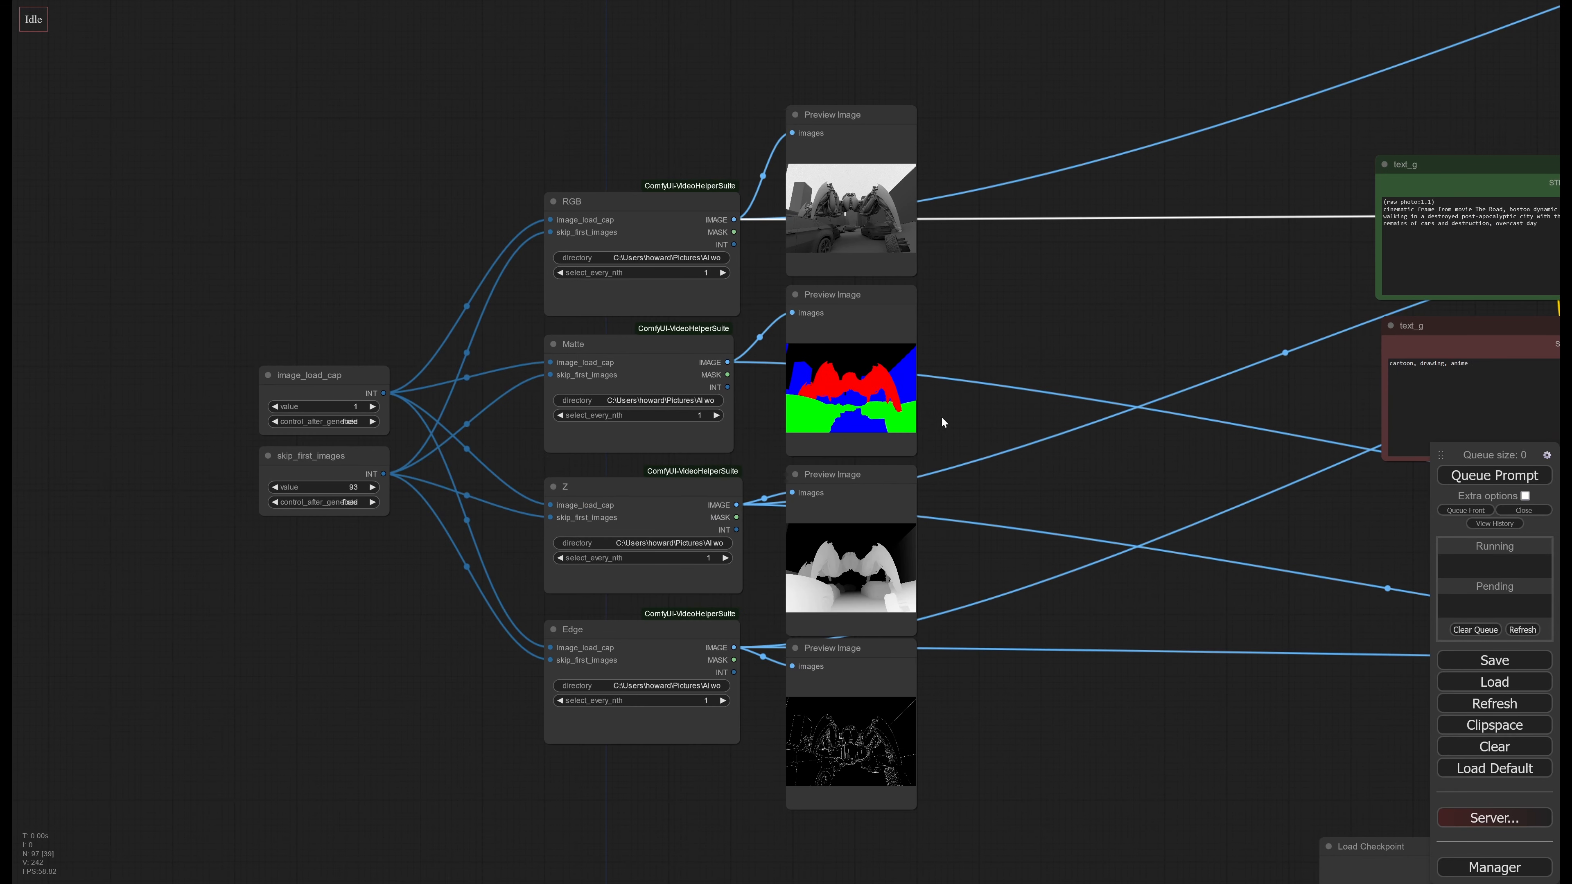
{"action": "left_click_drag", "start_coordinate": [1017, 325], "coordinate": [1010, 296]}
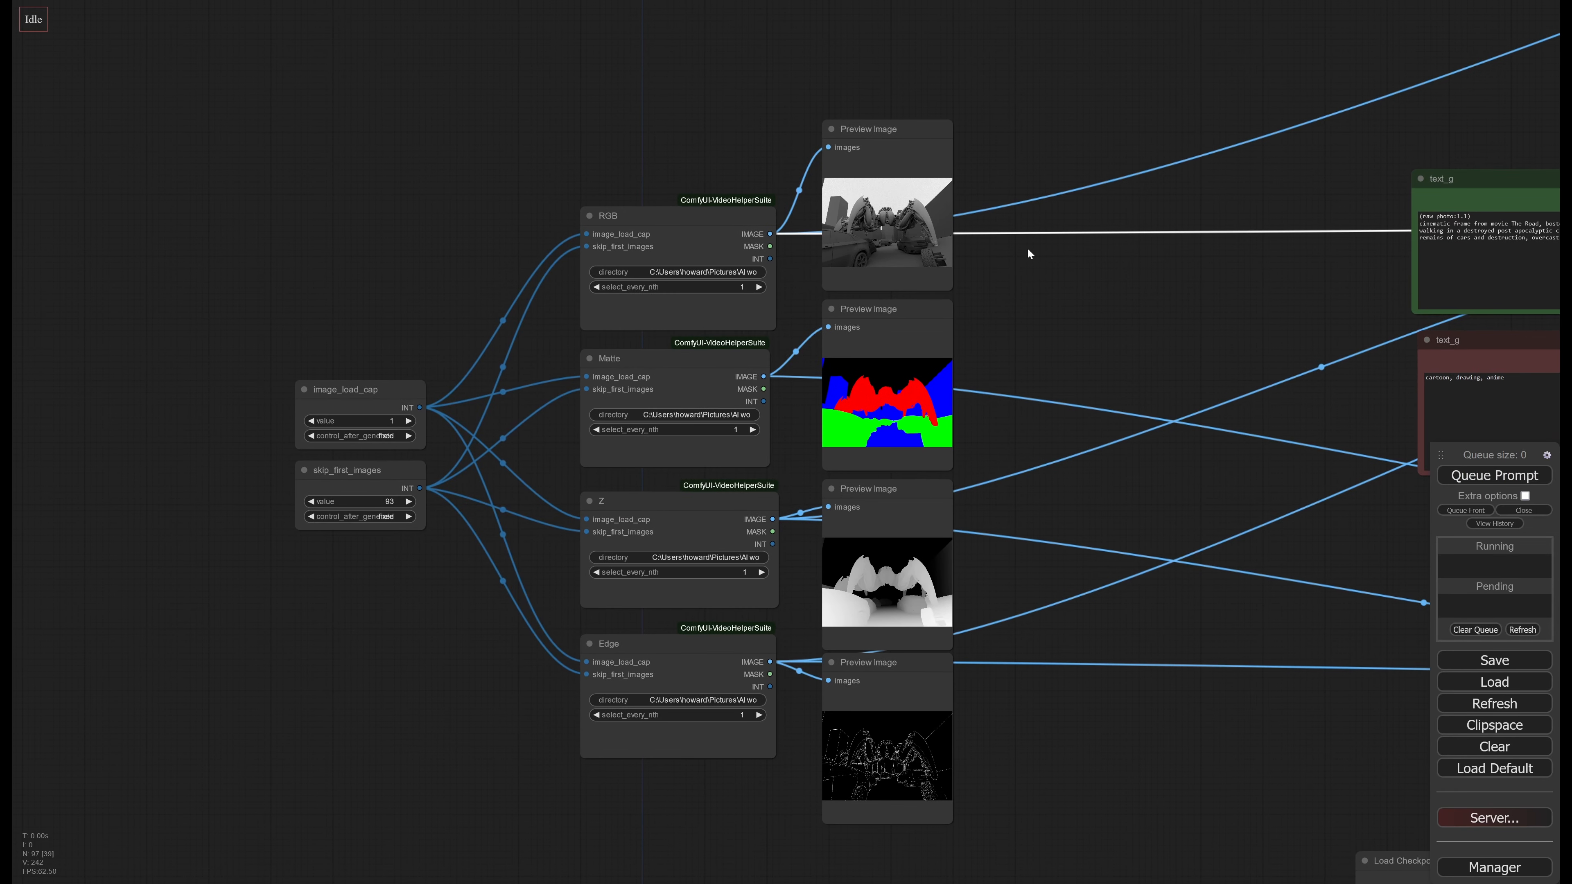
{"action": "left_click", "coordinate": [699, 215]}
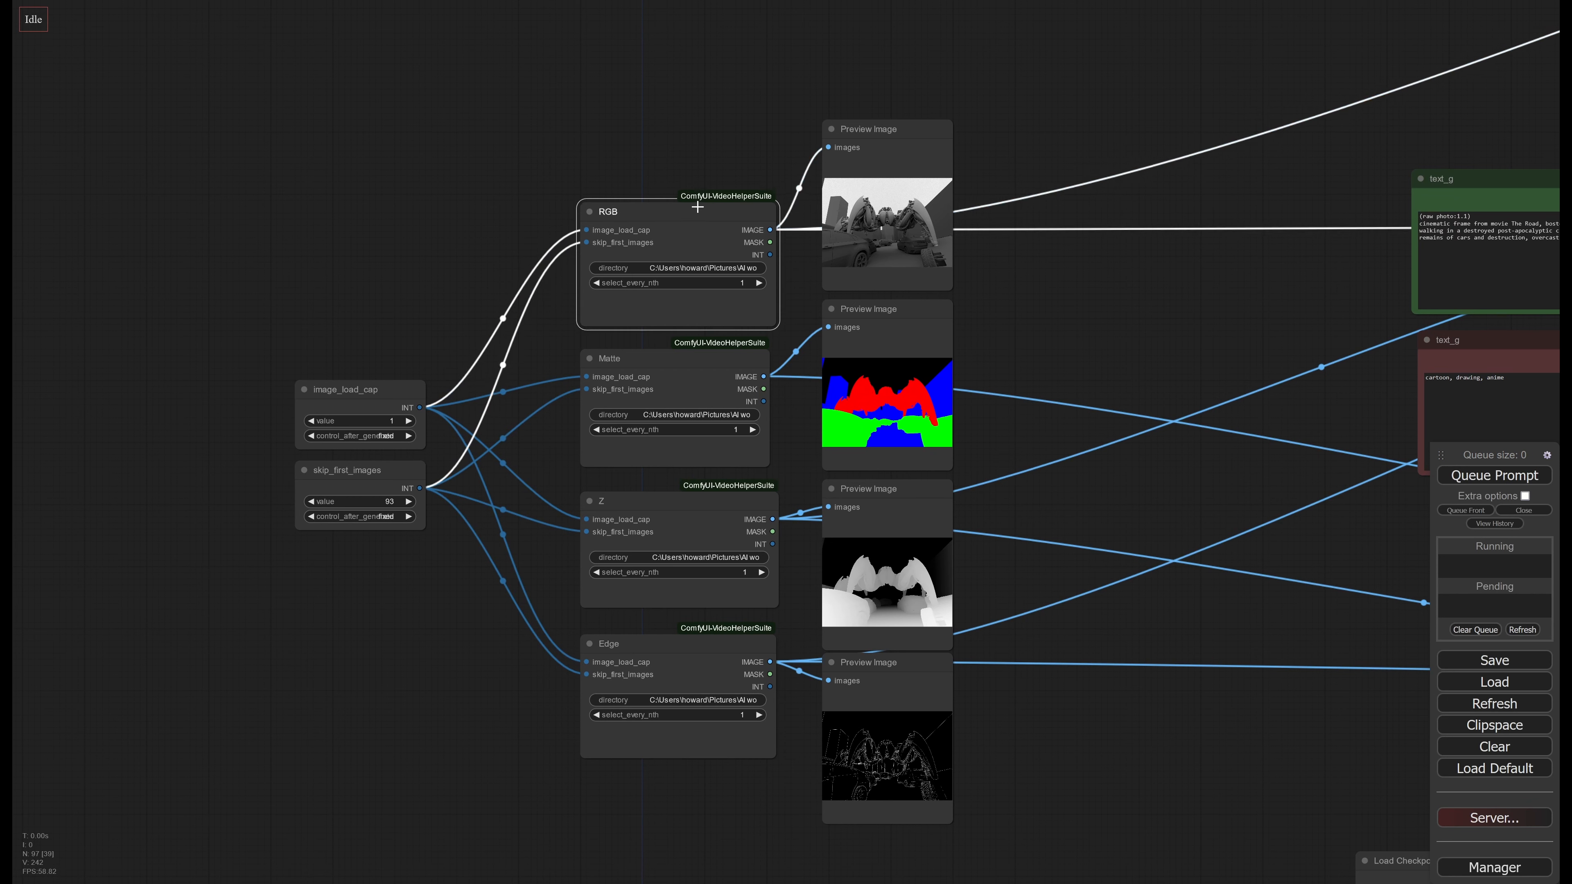
{"action": "left_click_drag", "start_coordinate": [1024, 463], "coordinate": [1011, 412]}
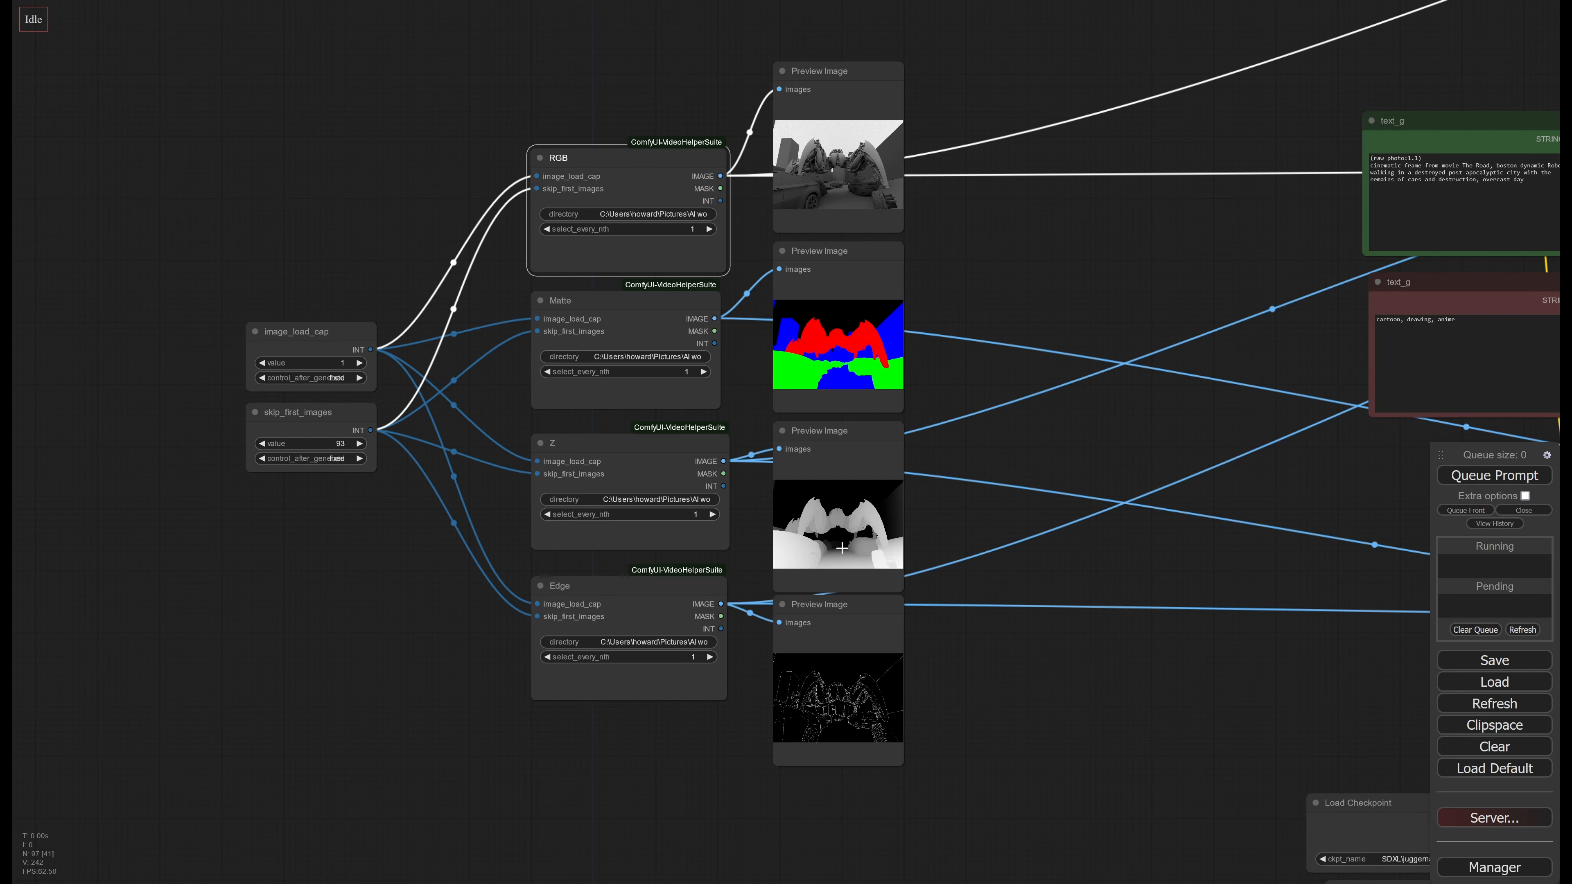
{"action": "left_click_drag", "start_coordinate": [1111, 438], "coordinate": [473, 461]}
{"action": "scroll", "coordinate": [473, 462], "scroll_direction": "down", "scroll_amount": 4}
{"action": "left_click_drag", "start_coordinate": [981, 476], "coordinate": [180, 327]}
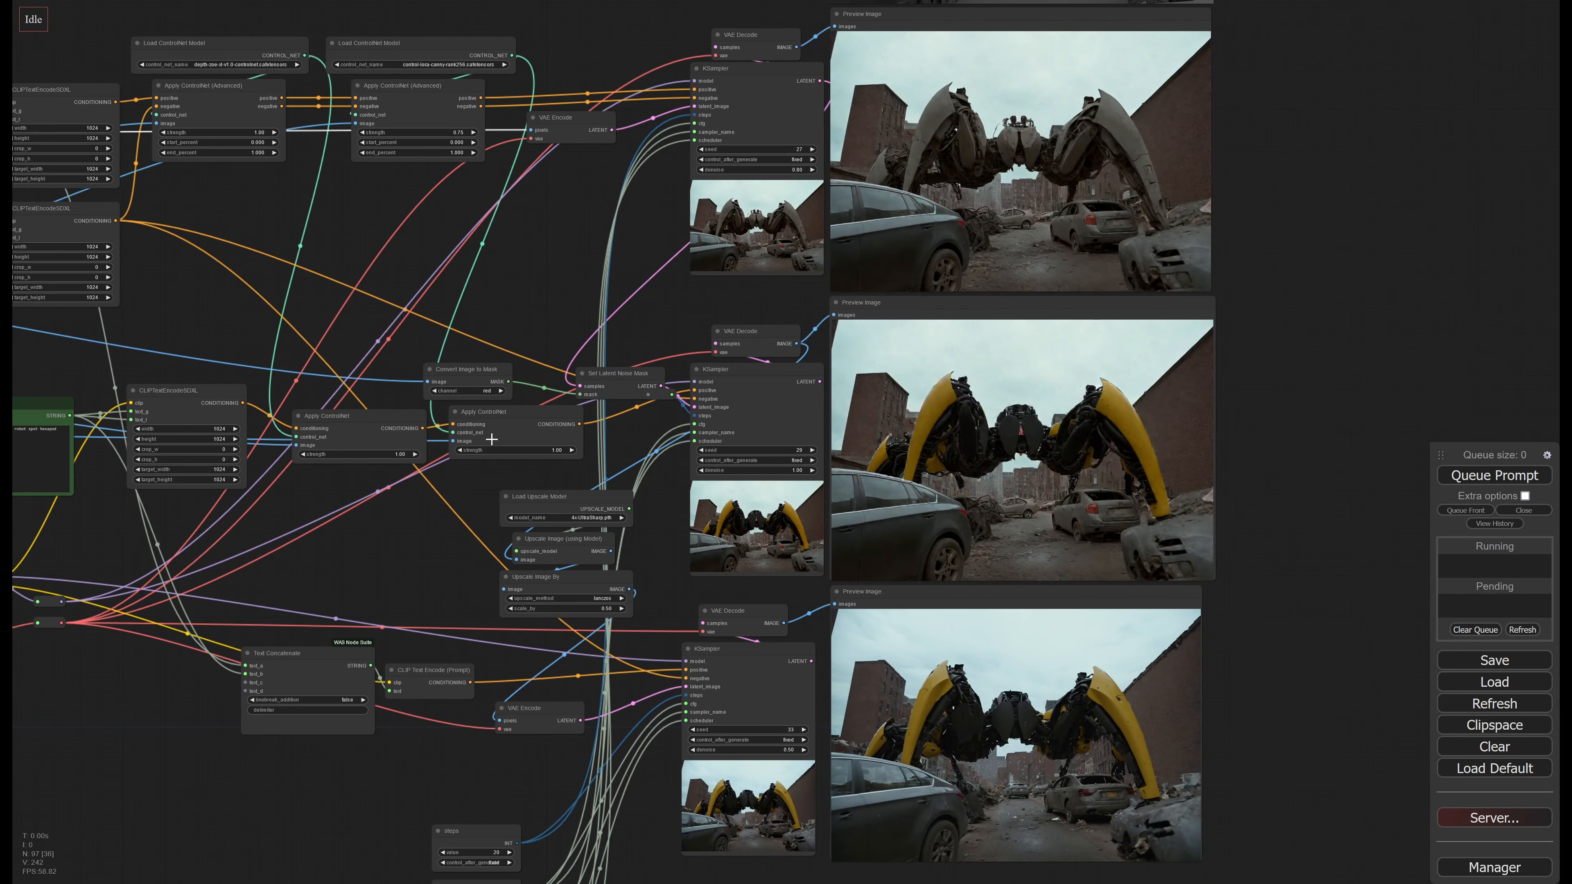
{"action": "left_click_drag", "start_coordinate": [428, 562], "coordinate": [1196, 661]}
{"action": "left_click_drag", "start_coordinate": [704, 438], "coordinate": [1042, 502]}
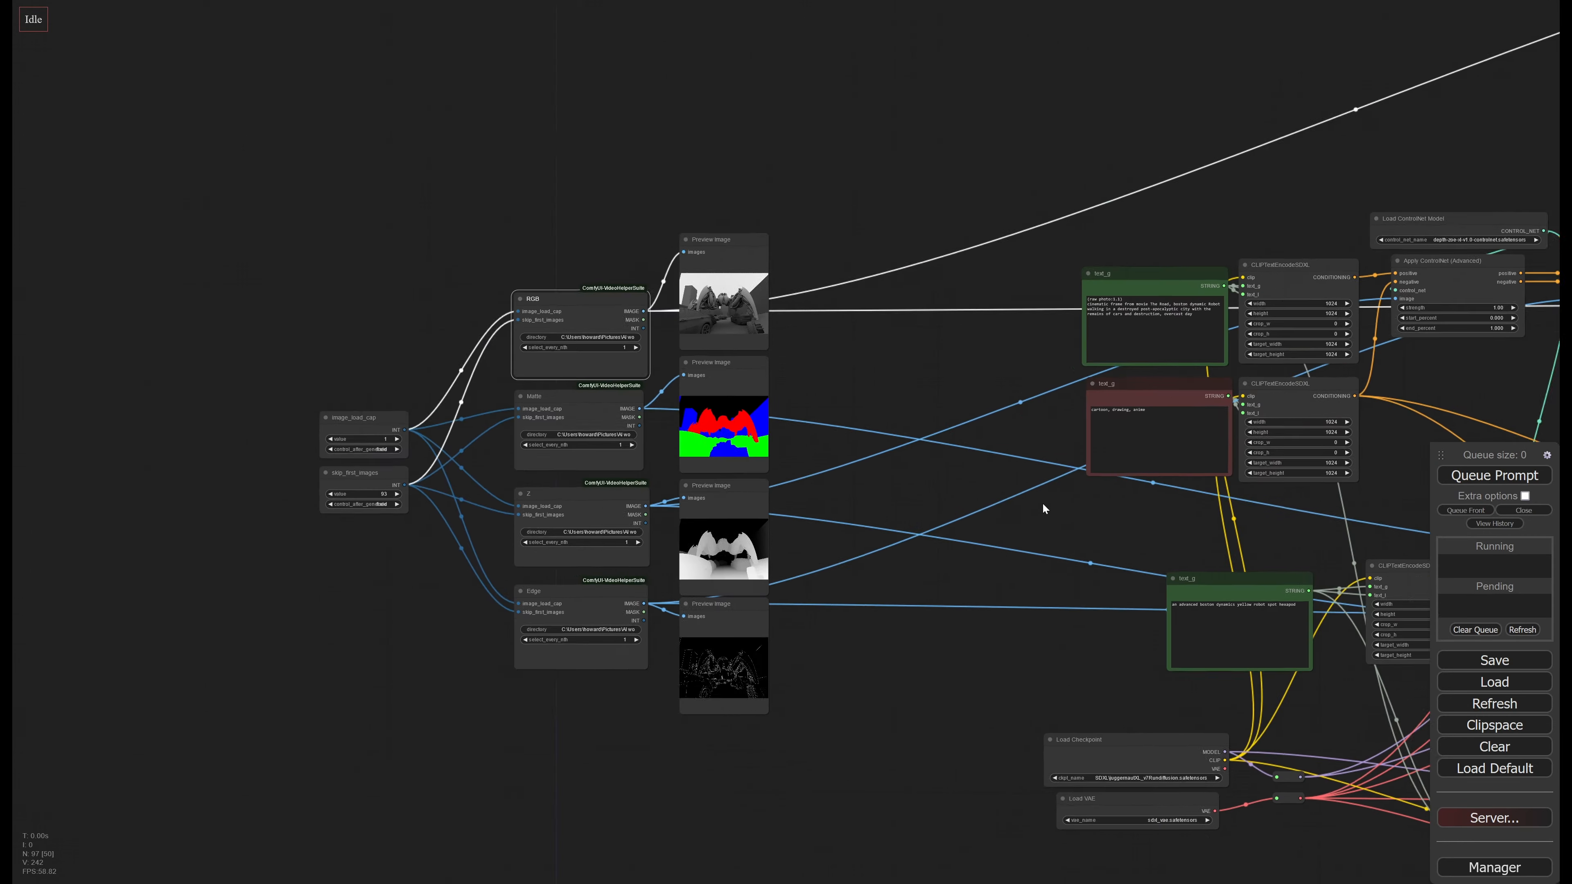
{"action": "scroll", "coordinate": [754, 359], "scroll_direction": "up", "scroll_amount": 5}
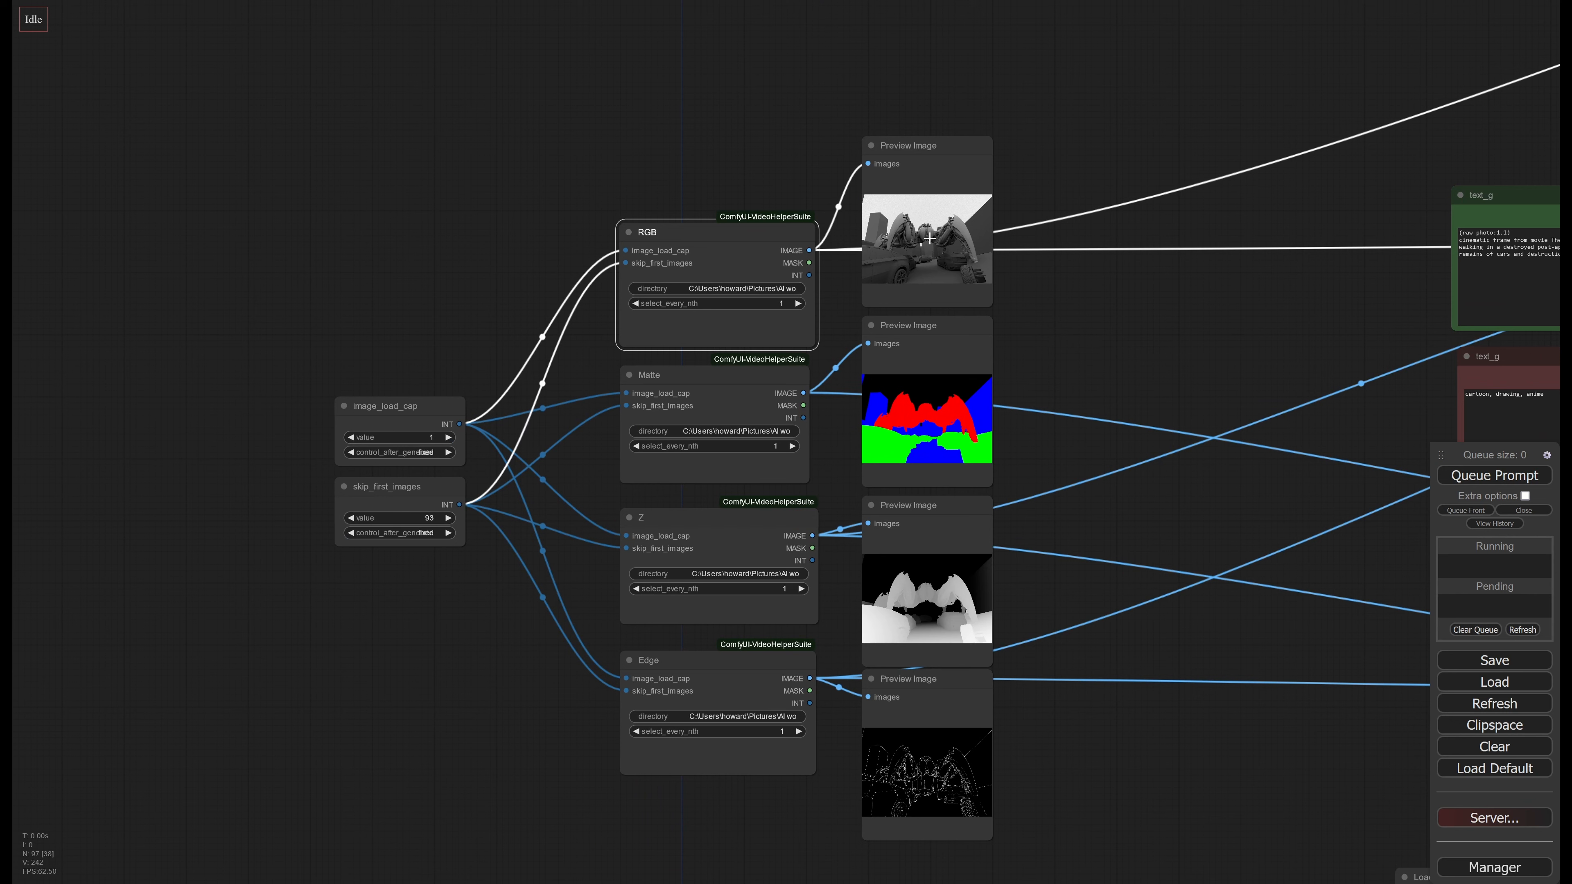
{"action": "left_click", "coordinate": [944, 165]}
{"action": "left_click_drag", "start_coordinate": [944, 166], "coordinate": [944, 162]}
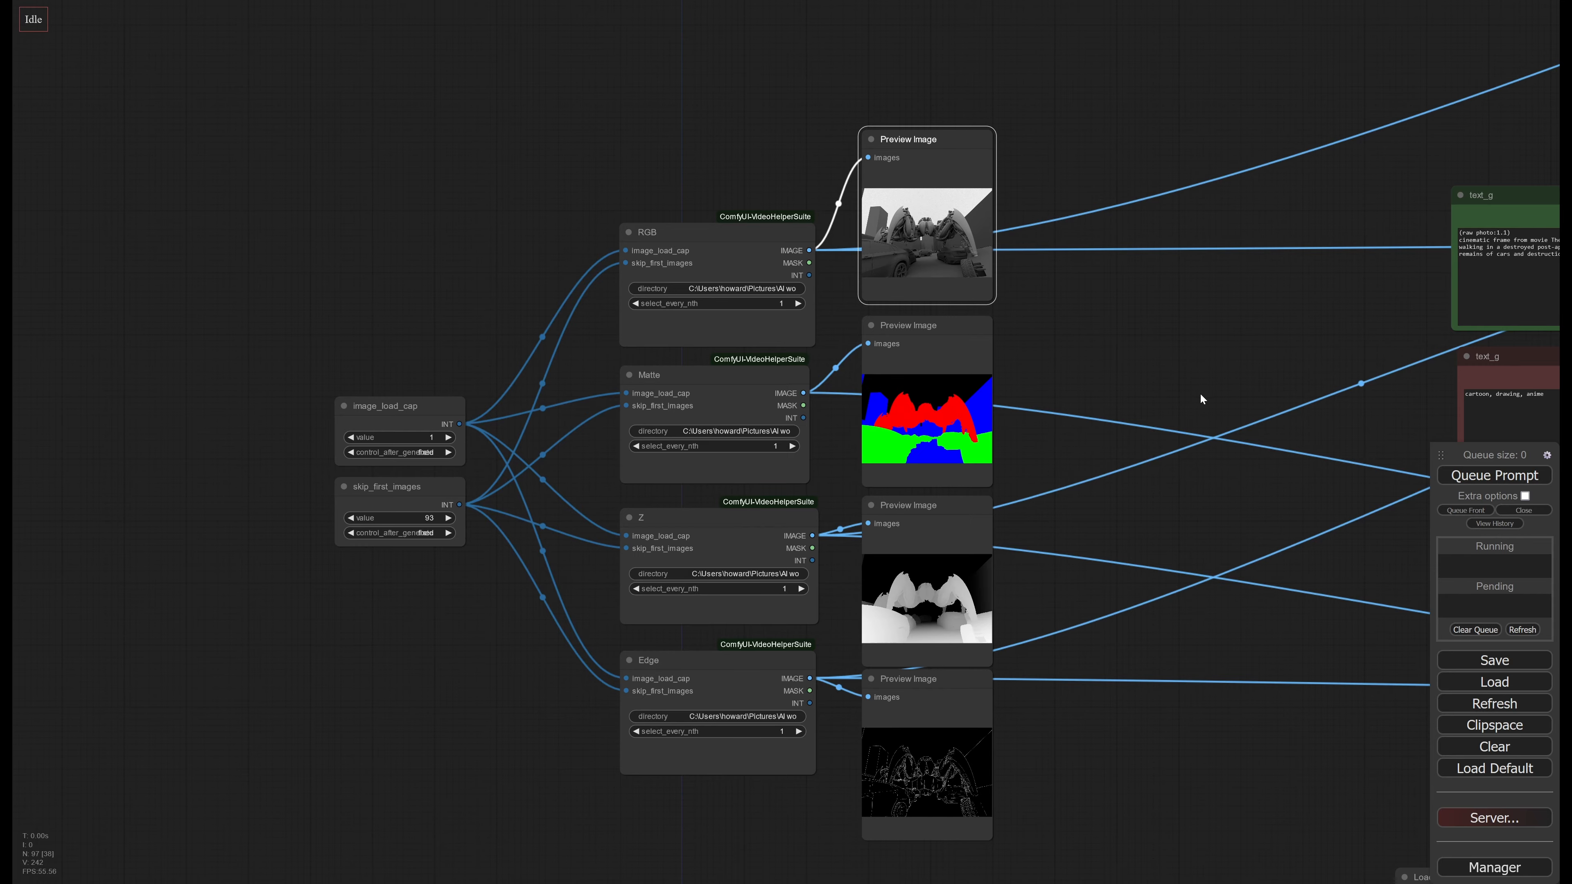
Follow the workflow through the prompt and ControlNet nodes and compare the large grey render with the first KSampler's decoded image
{"action": "left_click_drag", "start_coordinate": [1202, 400], "coordinate": [501, 333]}
{"action": "left_click_drag", "start_coordinate": [1168, 383], "coordinate": [631, 391]}
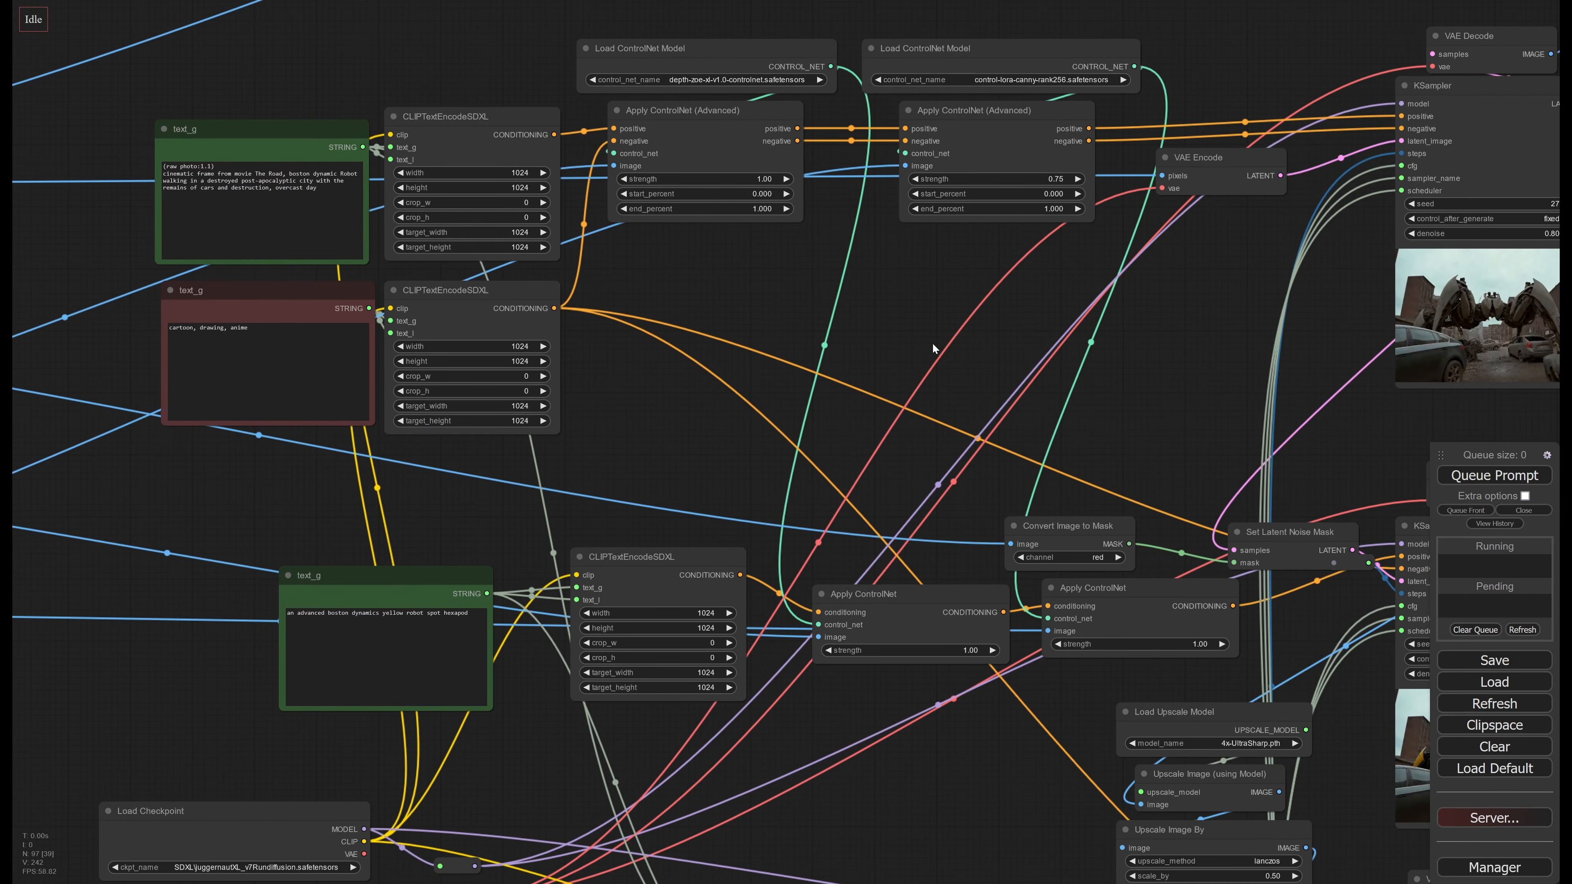
{"action": "scroll", "coordinate": [932, 344], "scroll_direction": "down", "scroll_amount": 1}
{"action": "left_click_drag", "start_coordinate": [901, 346], "coordinate": [723, 457]}
{"action": "scroll", "coordinate": [797, 429], "scroll_direction": "down", "scroll_amount": 1}
{"action": "left_click_drag", "start_coordinate": [1020, 268], "coordinate": [666, 378]}
{"action": "left_click_drag", "start_coordinate": [802, 214], "coordinate": [473, 488]}
{"action": "scroll", "coordinate": [913, 290], "scroll_direction": "up", "scroll_amount": 4}
{"action": "left_click_drag", "start_coordinate": [802, 443], "coordinate": [850, 399]}
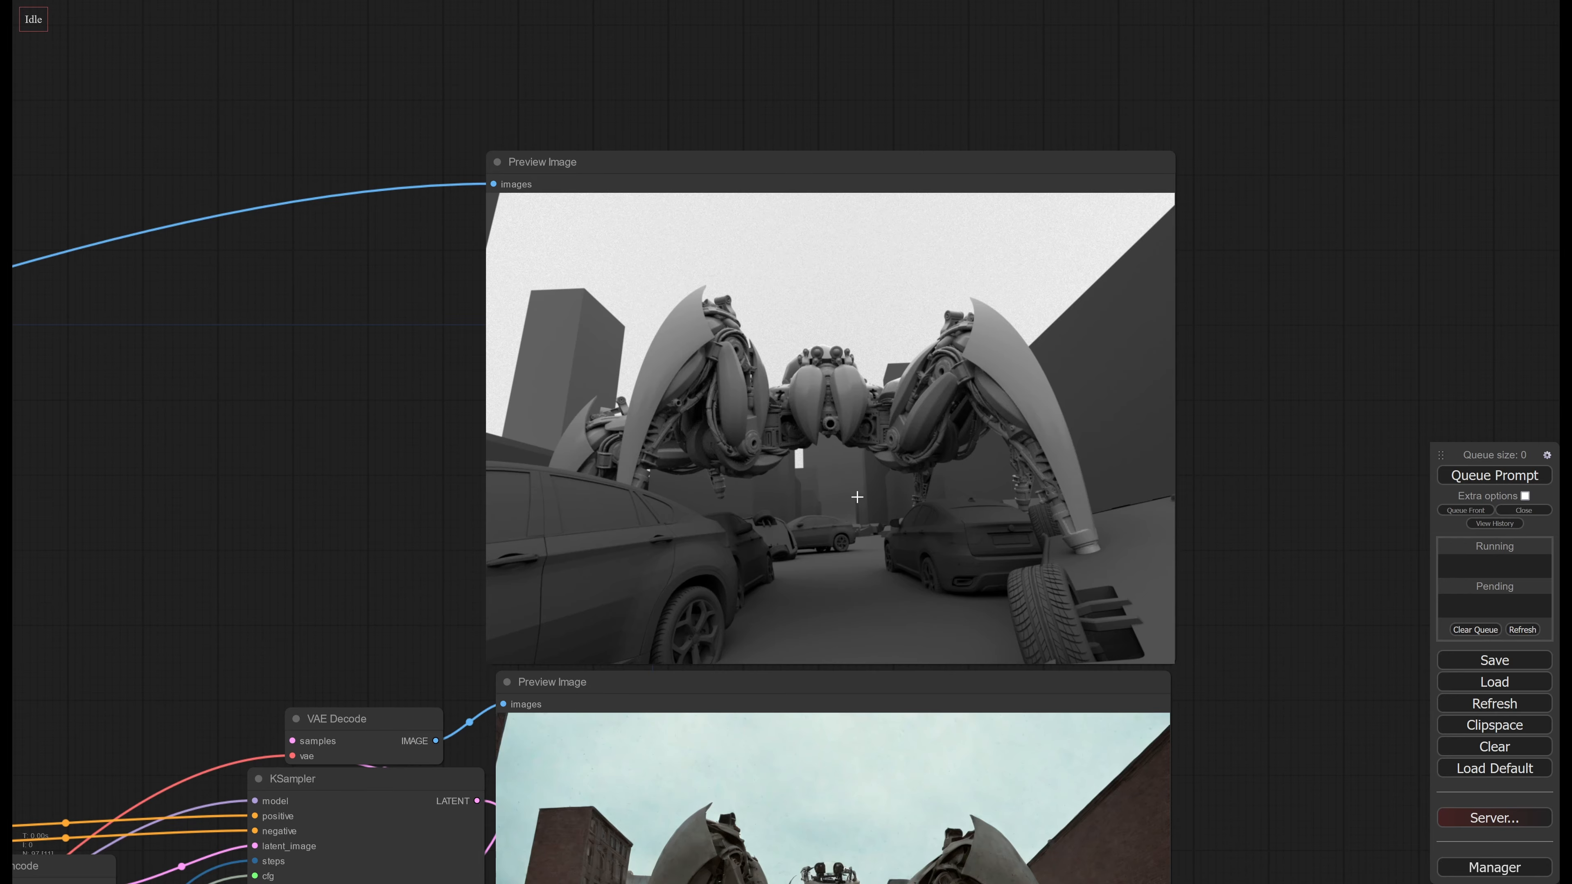
{"action": "left_click_drag", "start_coordinate": [851, 622], "coordinate": [866, 164]}
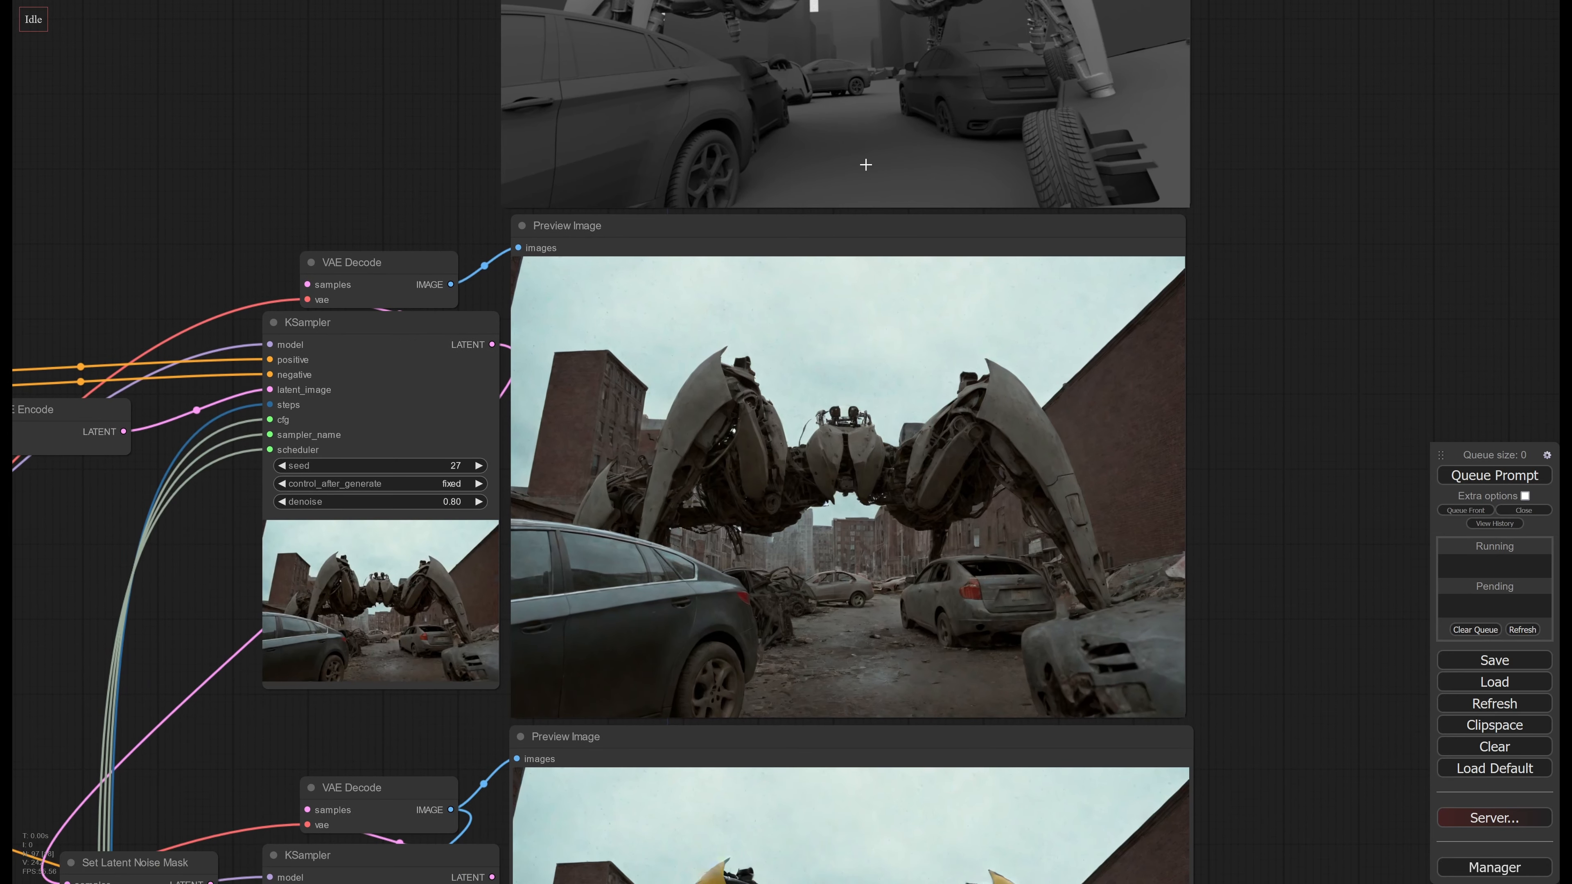
{"action": "mouse_move", "coordinate": [743, 491]}
{"action": "left_mouse_down"}
{"action": "mouse_move", "coordinate": [773, 485]}
{"action": "mouse_move", "coordinate": [682, 460]}
{"action": "mouse_move", "coordinate": [1117, 414]}
{"action": "left_mouse_up"}
{"action": "left_click_drag", "start_coordinate": [499, 488], "coordinate": [1257, 382]}
{"action": "scroll", "coordinate": [1257, 380], "scroll_direction": "down", "scroll_amount": 2}
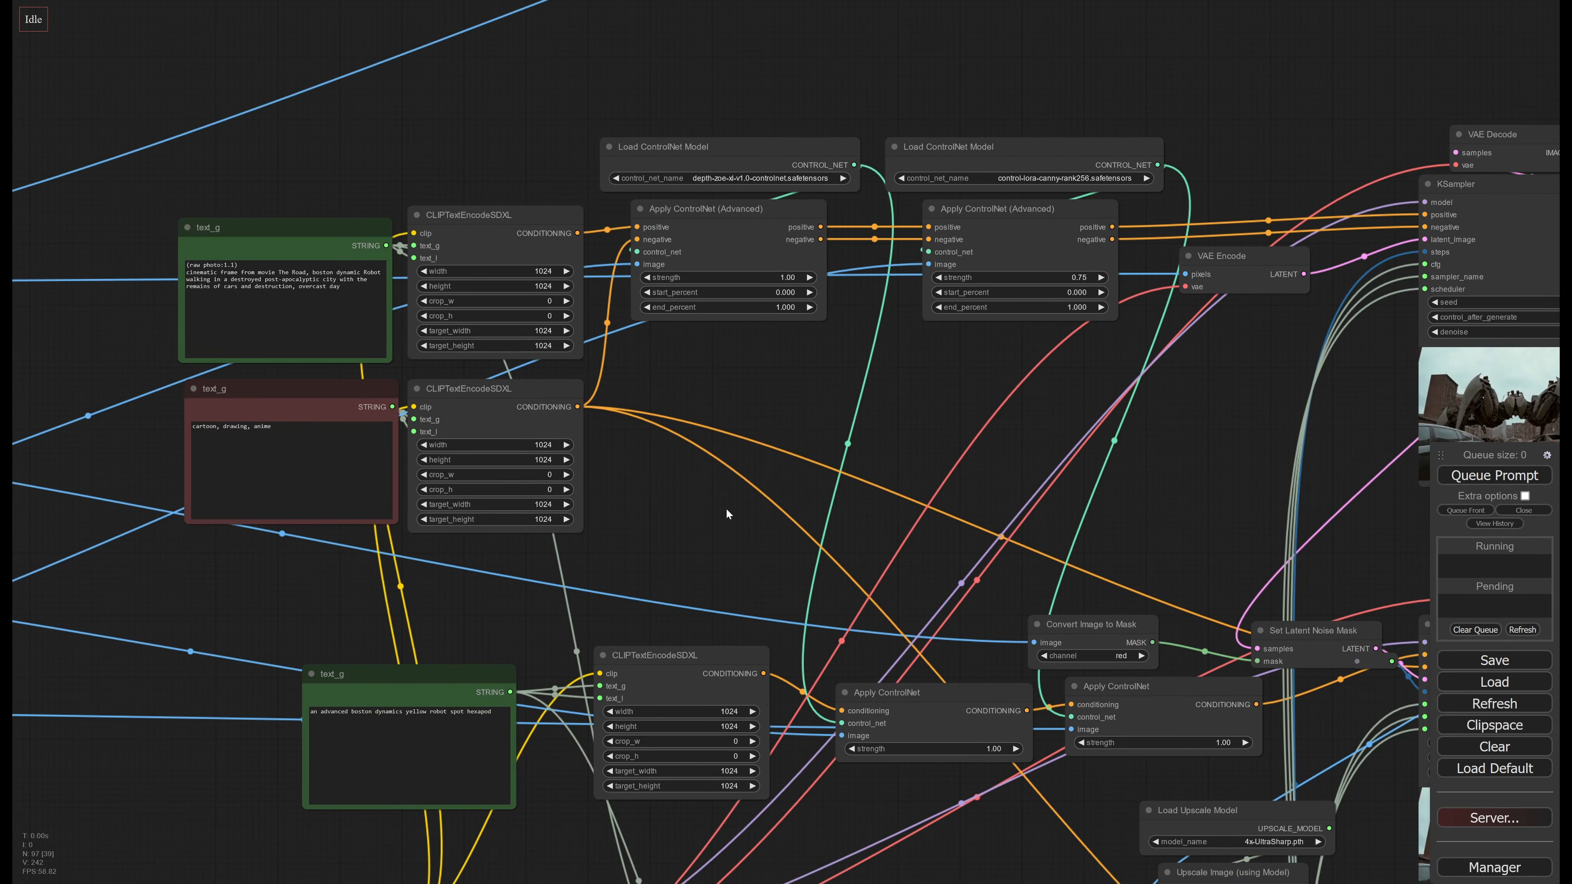
In the upper green scene prompt, try out emphasis weight changes and add "wet" after "overcast day"
{"action": "left_click_drag", "start_coordinate": [726, 509], "coordinate": [1060, 584]}
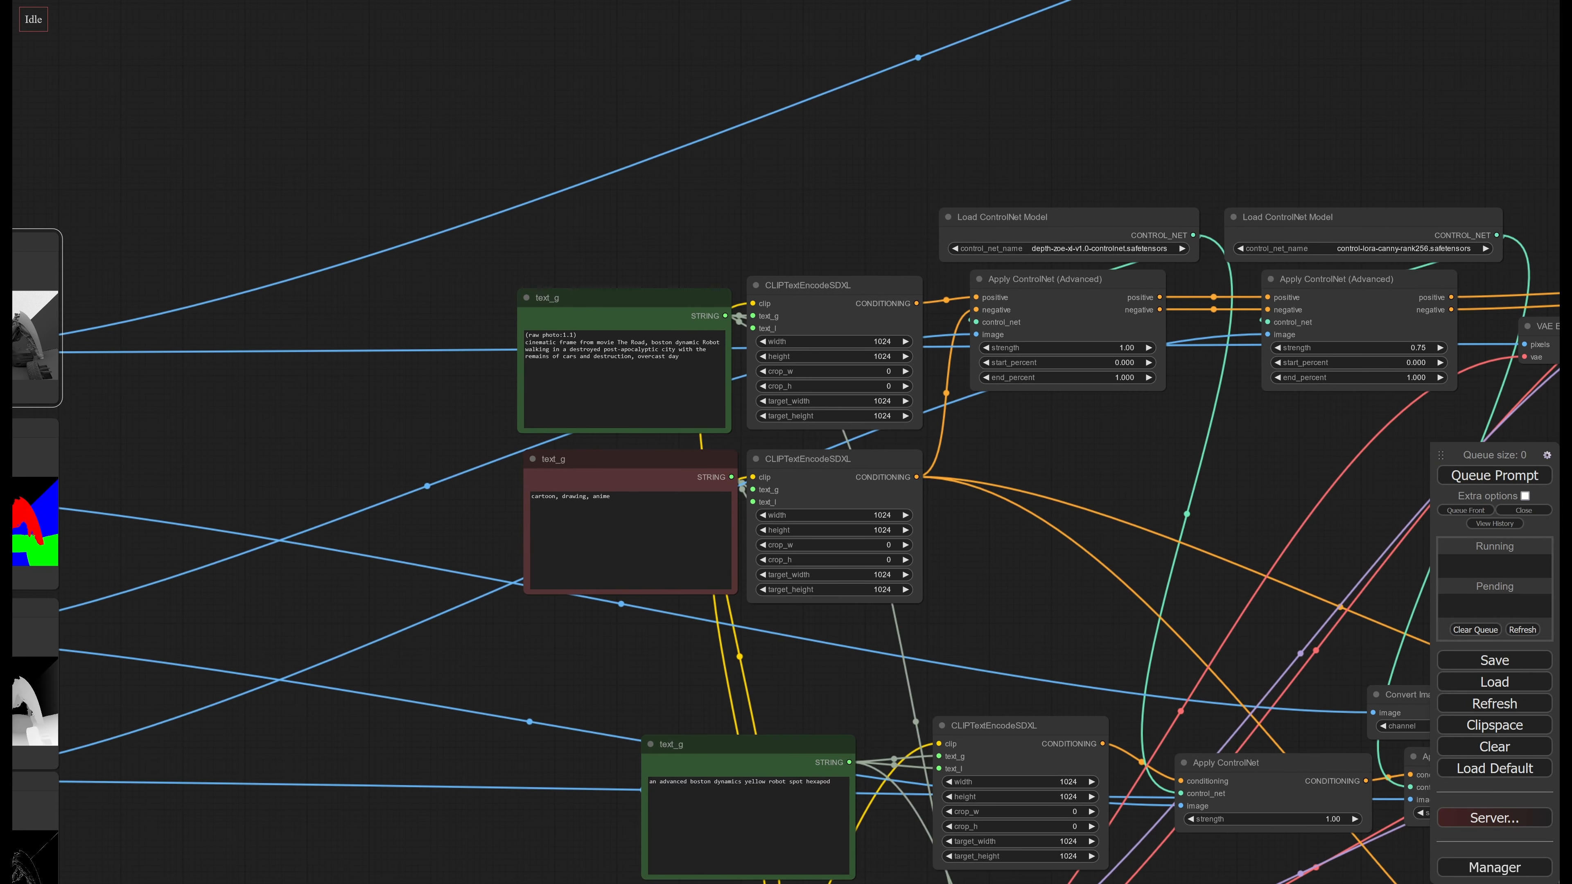
{"action": "left_click_drag", "start_coordinate": [578, 335], "coordinate": [507, 335]}
{"action": "left_click", "coordinate": [576, 359]}
{"action": "scroll", "coordinate": [669, 211], "scroll_direction": "up", "scroll_amount": 2}
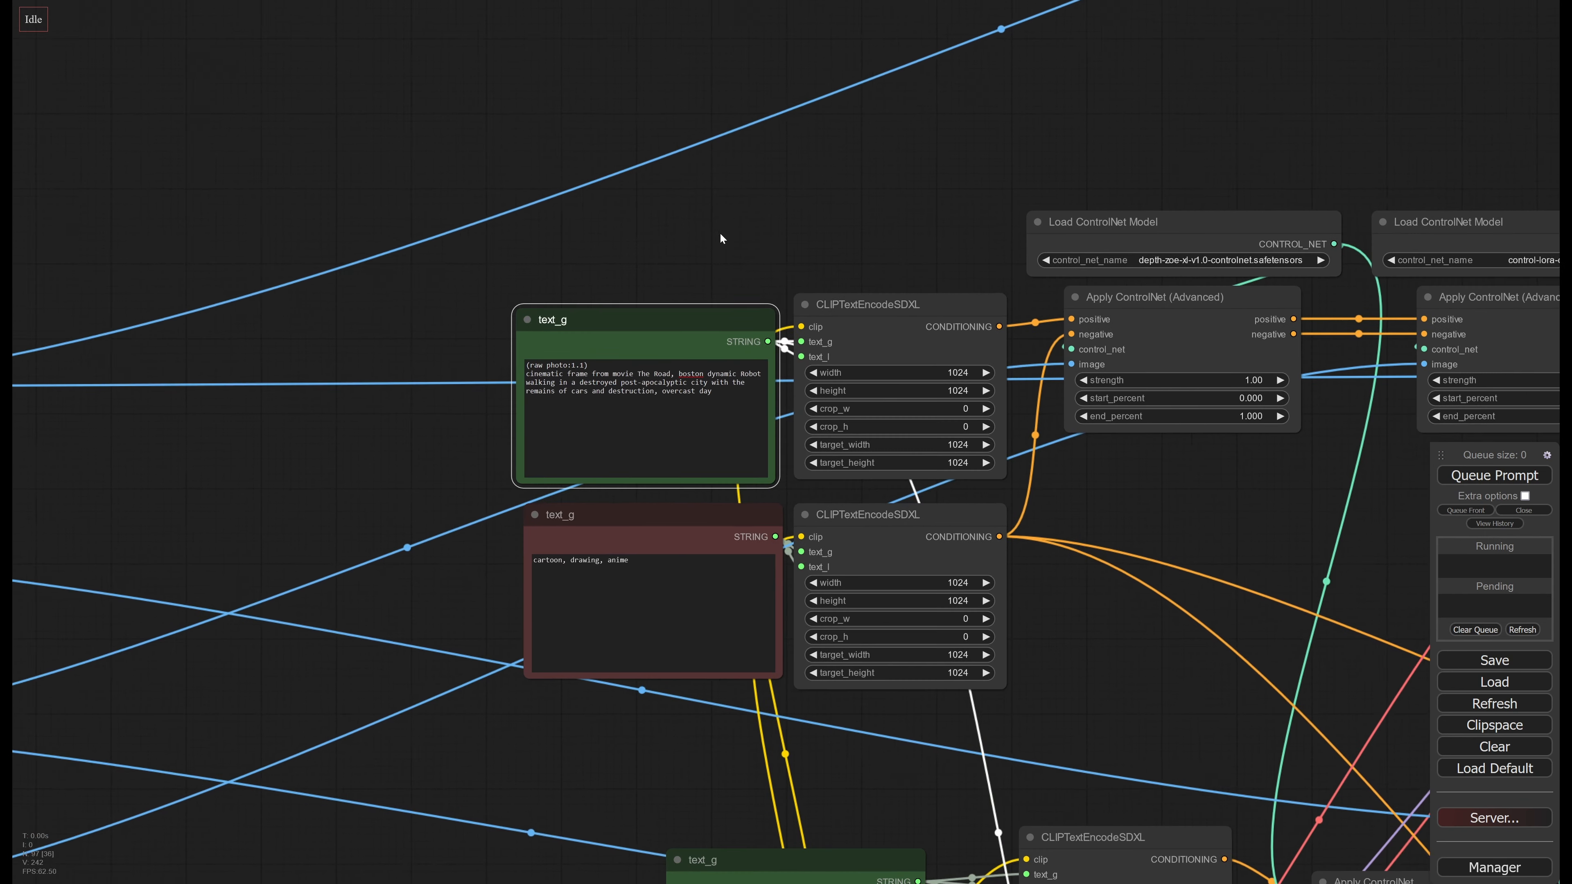
{"action": "left_click", "coordinate": [713, 398]}
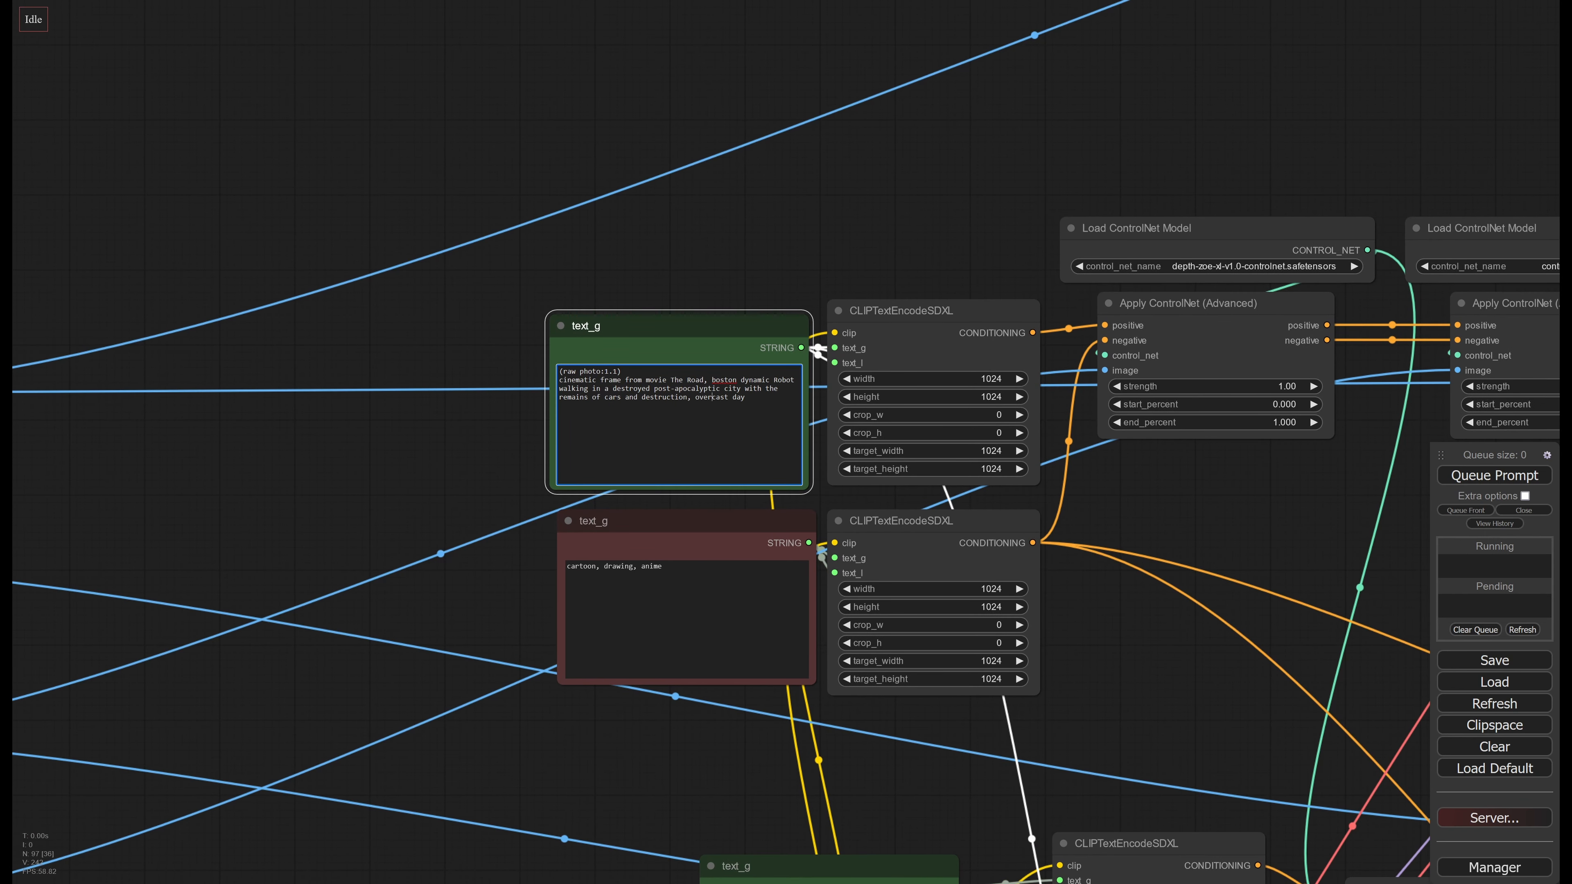
{"action": "key", "text": "shift+Right"}
{"action": "key", "text": "shift+Right"}
{"action": "key", "text": "shift+Right"}
{"action": "key", "text": "shift+Right"}
{"action": "key", "text": "shift+Right"}
{"action": "key", "text": "shift+Right"}
{"action": "key", "text": "shift+Right"}
{"action": "key", "text": "shift+Right"}
{"action": "key", "text": "ctrl+Up"}
{"action": "key", "text": "ctrl+Down"}
{"action": "key", "text": "ctrl+Down"}
{"action": "key", "text": "Left"}
{"action": "key", "text": "ctrl+Up"}
{"action": "key", "text": "ctrl+Up"}
{"action": "key", "text": "ctrl+Up"}
{"action": "key", "text": "ctrl+Up"}
{"action": "key", "text": "ctrl+Up"}
{"action": "key", "text": "ctrl+Up"}
{"action": "key", "text": "ctrl+Up"}
{"action": "key", "text": "ctrl+Down"}
{"action": "key", "text": "ctrl+Down"}
{"action": "key", "text": "ctrl+Down"}
{"action": "key", "text": "ctrl+Down"}
{"action": "key", "text": "ctrl+Down"}
{"action": "key", "text": "ctrl+Down"}
{"action": "key", "text": "ctrl+Down"}
{"action": "key", "text": "ctrl+Down"}
{"action": "key", "text": "ctrl+Down"}
{"action": "key", "text": "ctrl+Down"}
{"action": "key", "text": "ctrl+Down"}
{"action": "key", "text": "ctrl+Down"}
{"action": "key", "text": "ctrl+Up"}
{"action": "key", "text": "ctrl+Up"}
{"action": "key", "text": "ctrl+Up"}
{"action": "key", "text": "ctrl+Up"}
{"action": "key", "text": "ctrl+Up"}
{"action": "key", "text": "ctrl+Up"}
{"action": "key", "text": "ctrl+Up"}
{"action": "key", "text": "Left"}
Queue the workflow with the edited scene prompt and watch the first KSampler generate the new robot frame
{"action": "scroll", "coordinate": [1239, 489], "scroll_direction": "down", "scroll_amount": 5}
{"action": "left_click_drag", "start_coordinate": [1240, 490], "coordinate": [666, 446]}
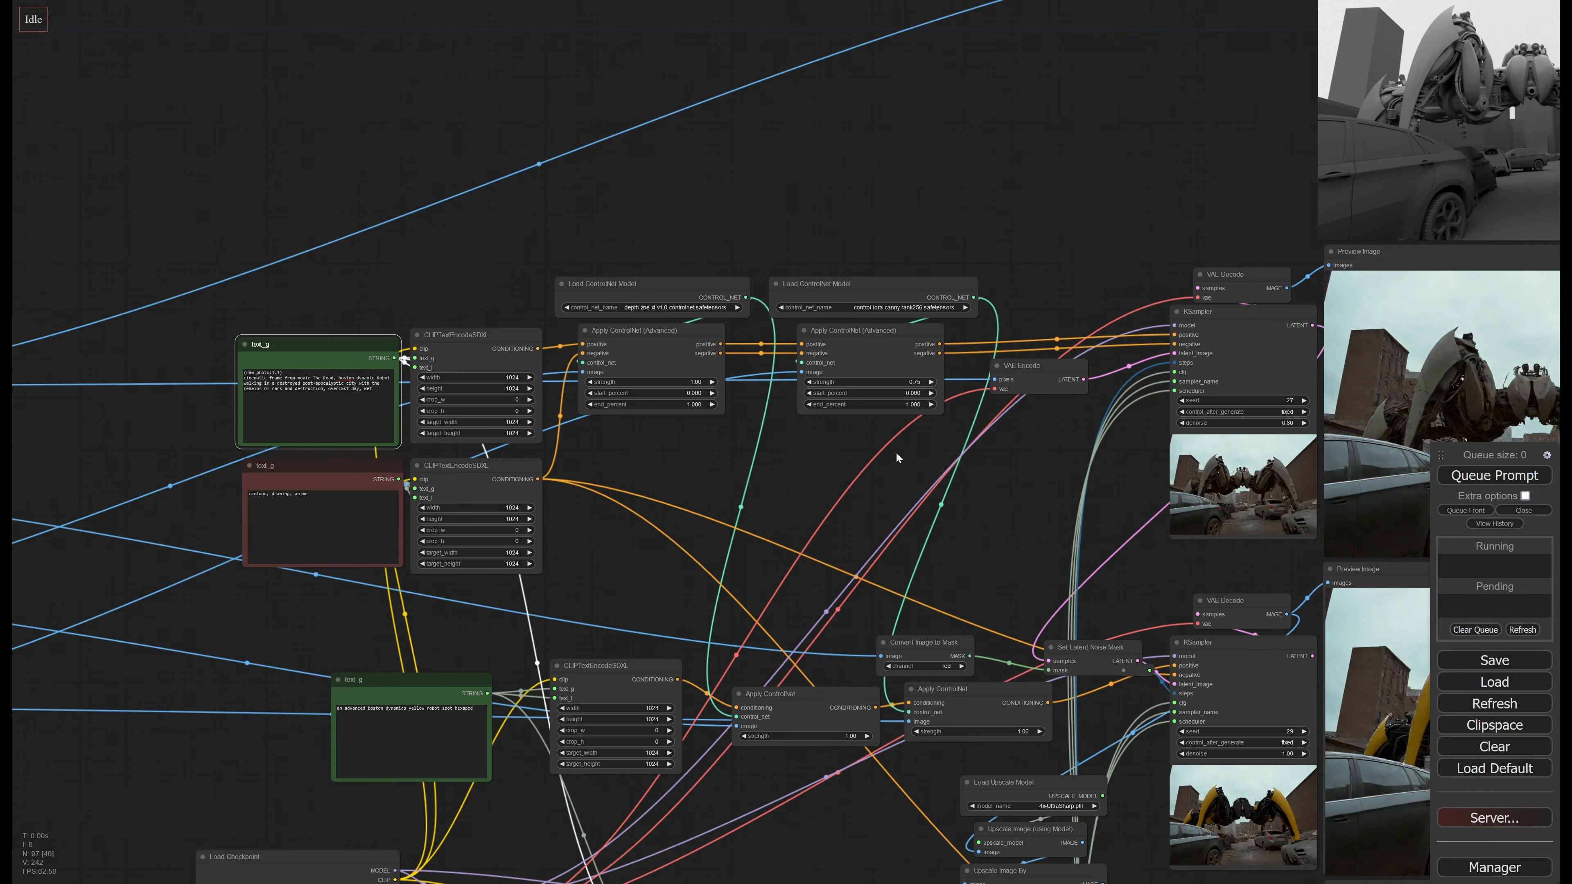
{"action": "left_click_drag", "start_coordinate": [1064, 469], "coordinate": [600, 460]}
{"action": "left_click", "coordinate": [1514, 480]}
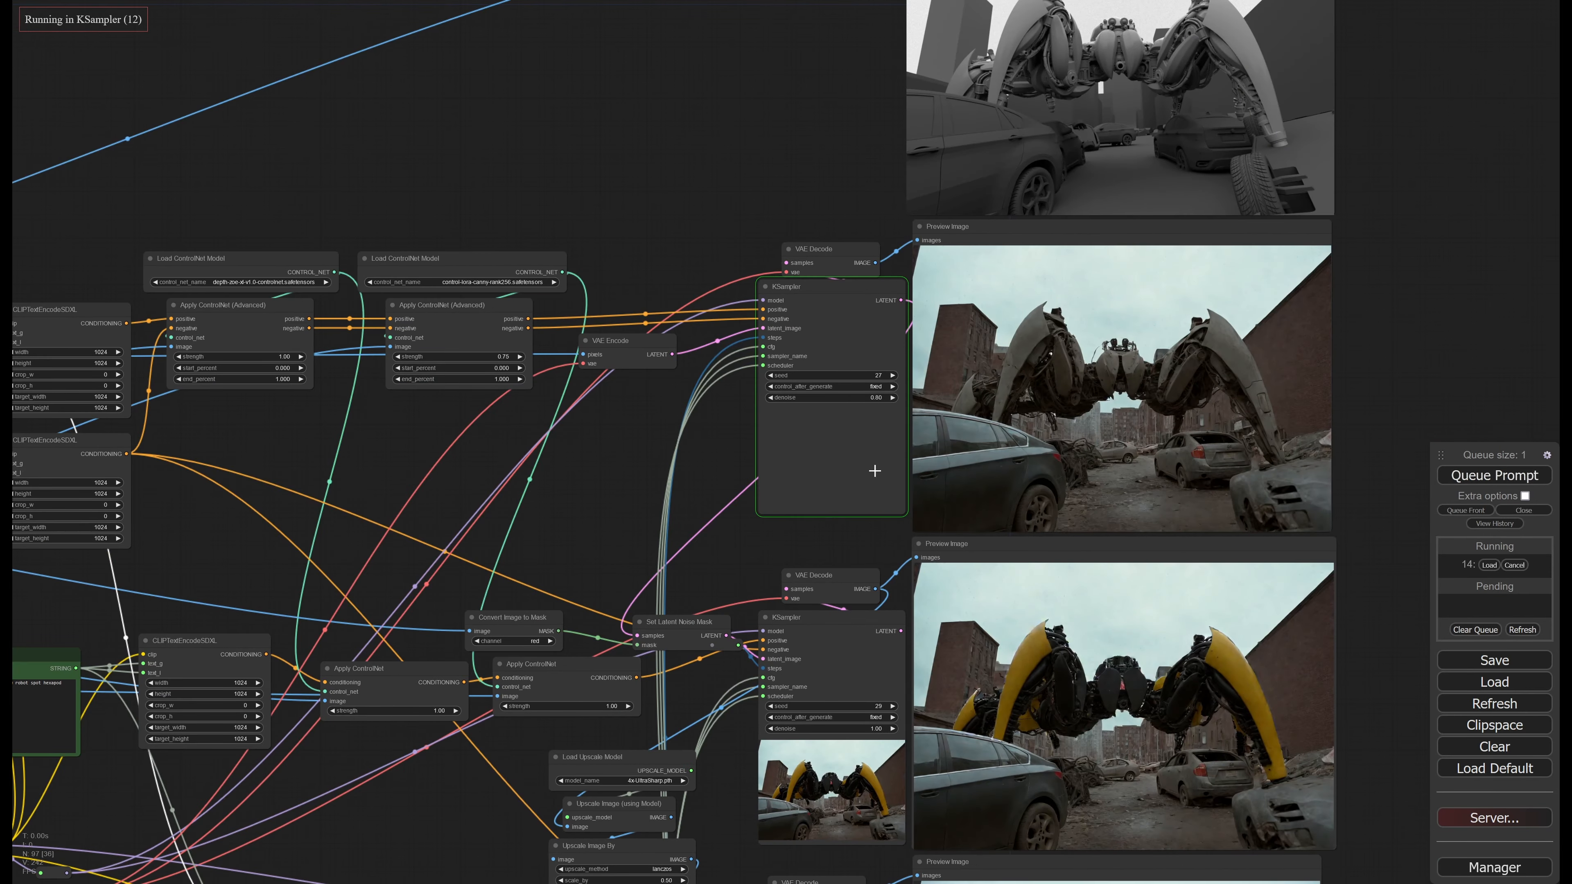
{"action": "left_click_drag", "start_coordinate": [656, 437], "coordinate": [464, 438]}
{"action": "scroll", "coordinate": [979, 477], "scroll_direction": "up", "scroll_amount": 3}
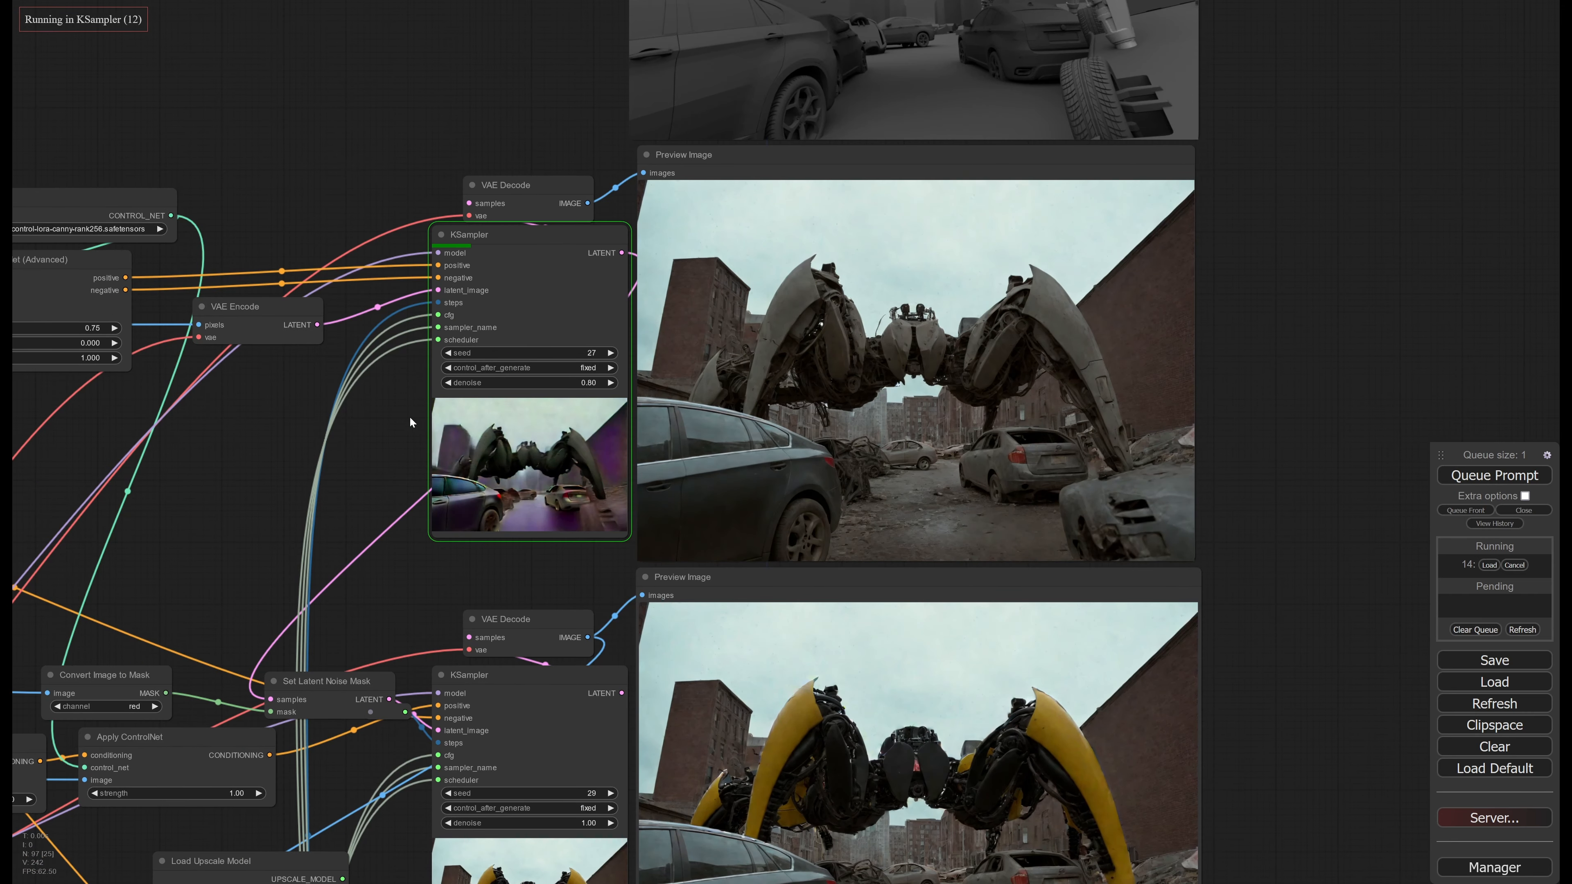
{"action": "left_click_drag", "start_coordinate": [412, 414], "coordinate": [510, 490]}
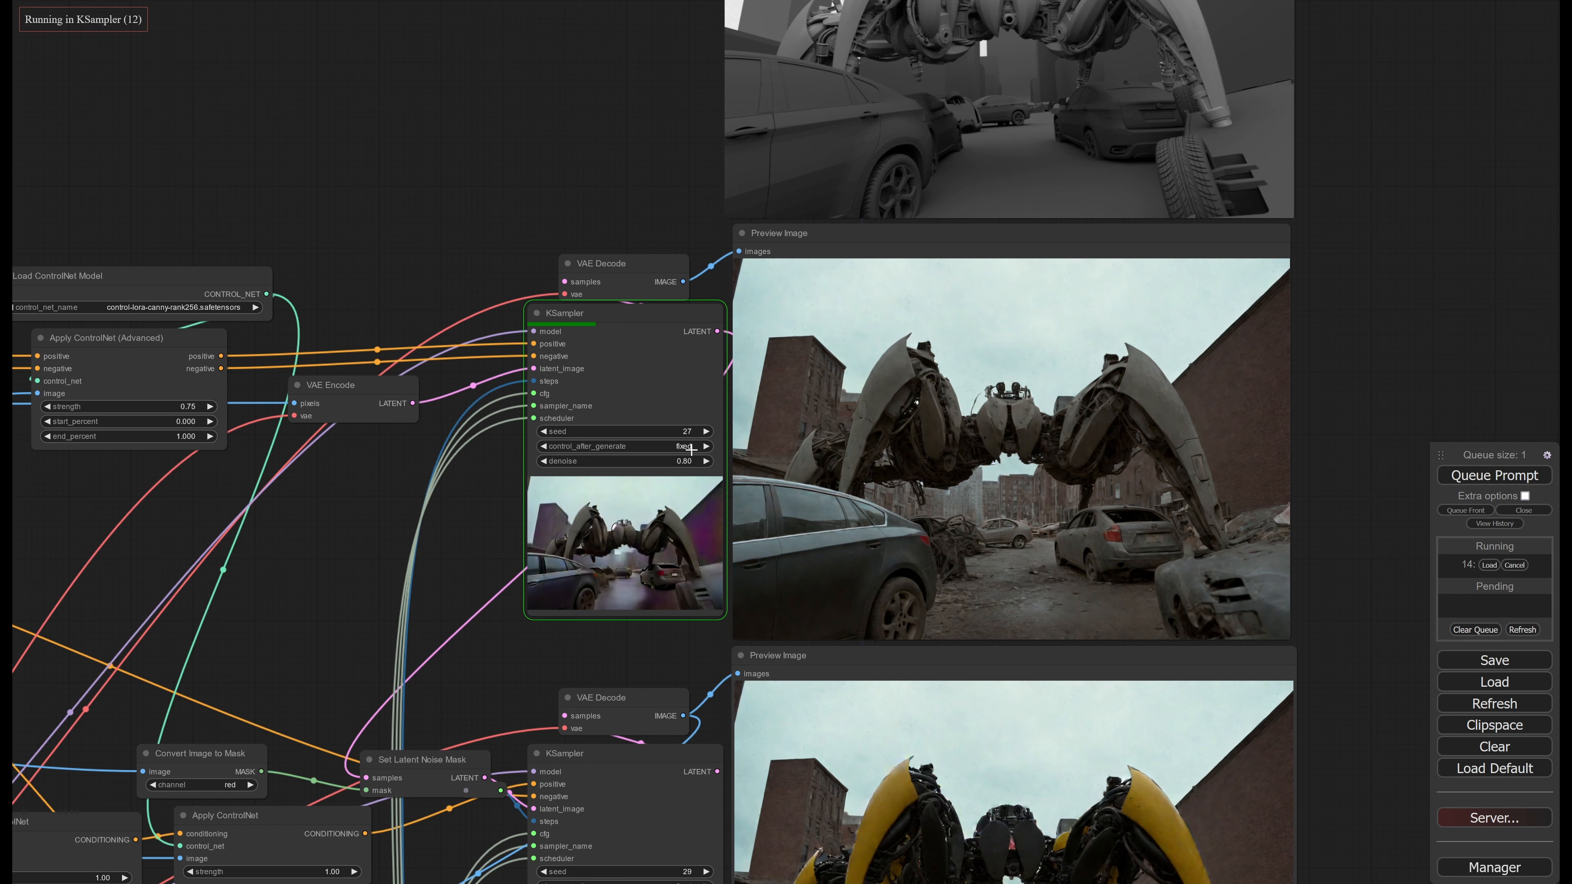
{"action": "scroll", "coordinate": [1024, 526], "scroll_direction": "up", "scroll_amount": 2}
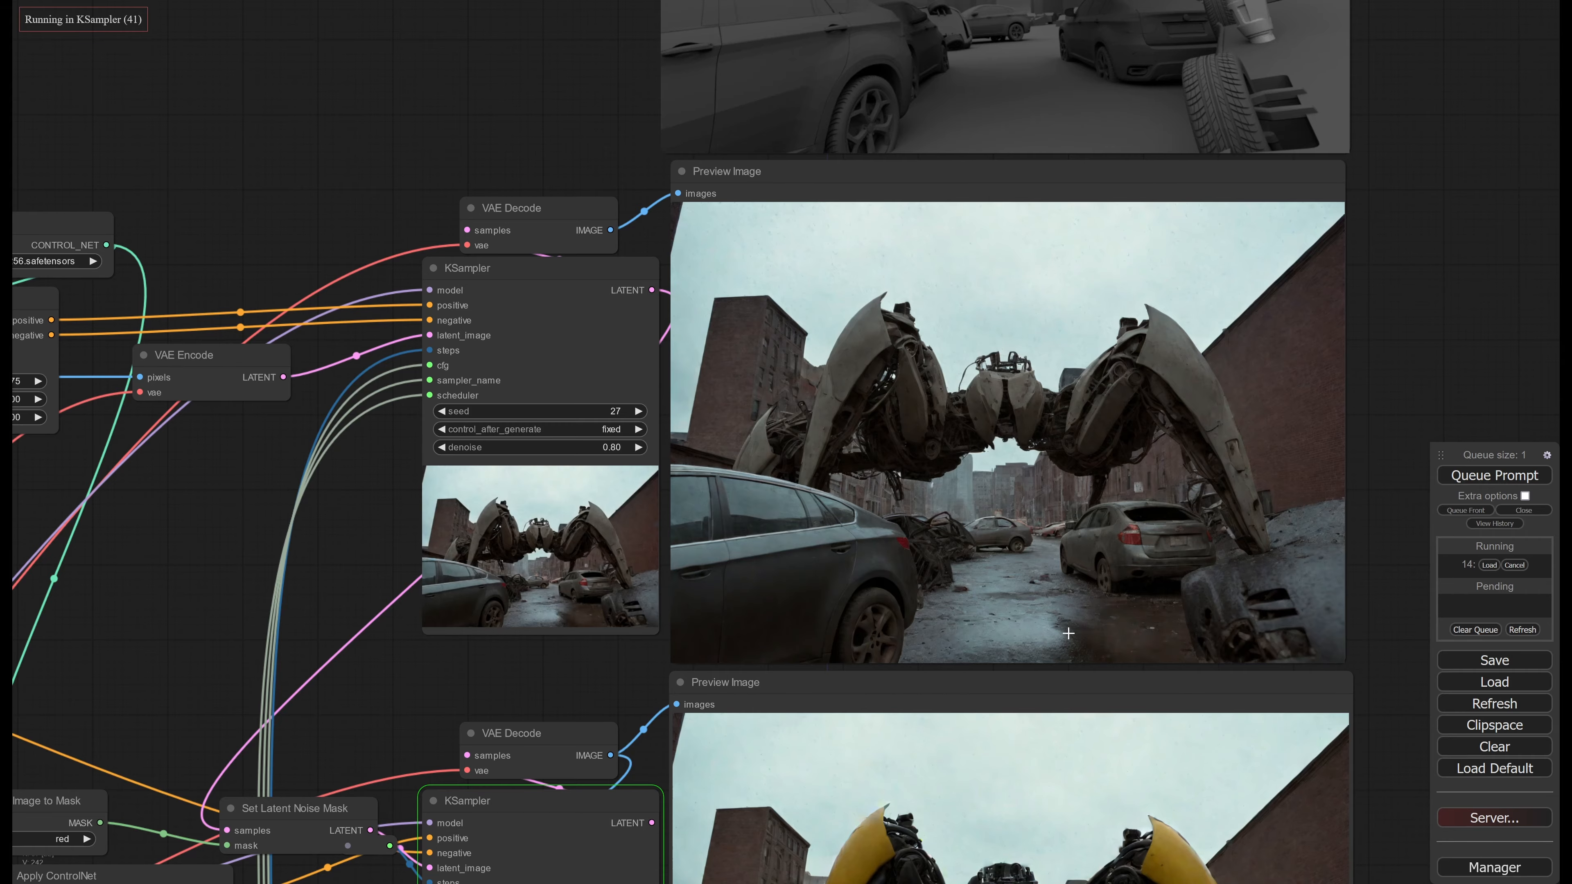
Trace how the Matte loader's image feeds Convert Image to Mask and Set Latent Noise Mask ahead of the second KSampler
{"action": "middle_click_drag", "start_coordinate": [715, 597], "coordinate": [1171, 381]}
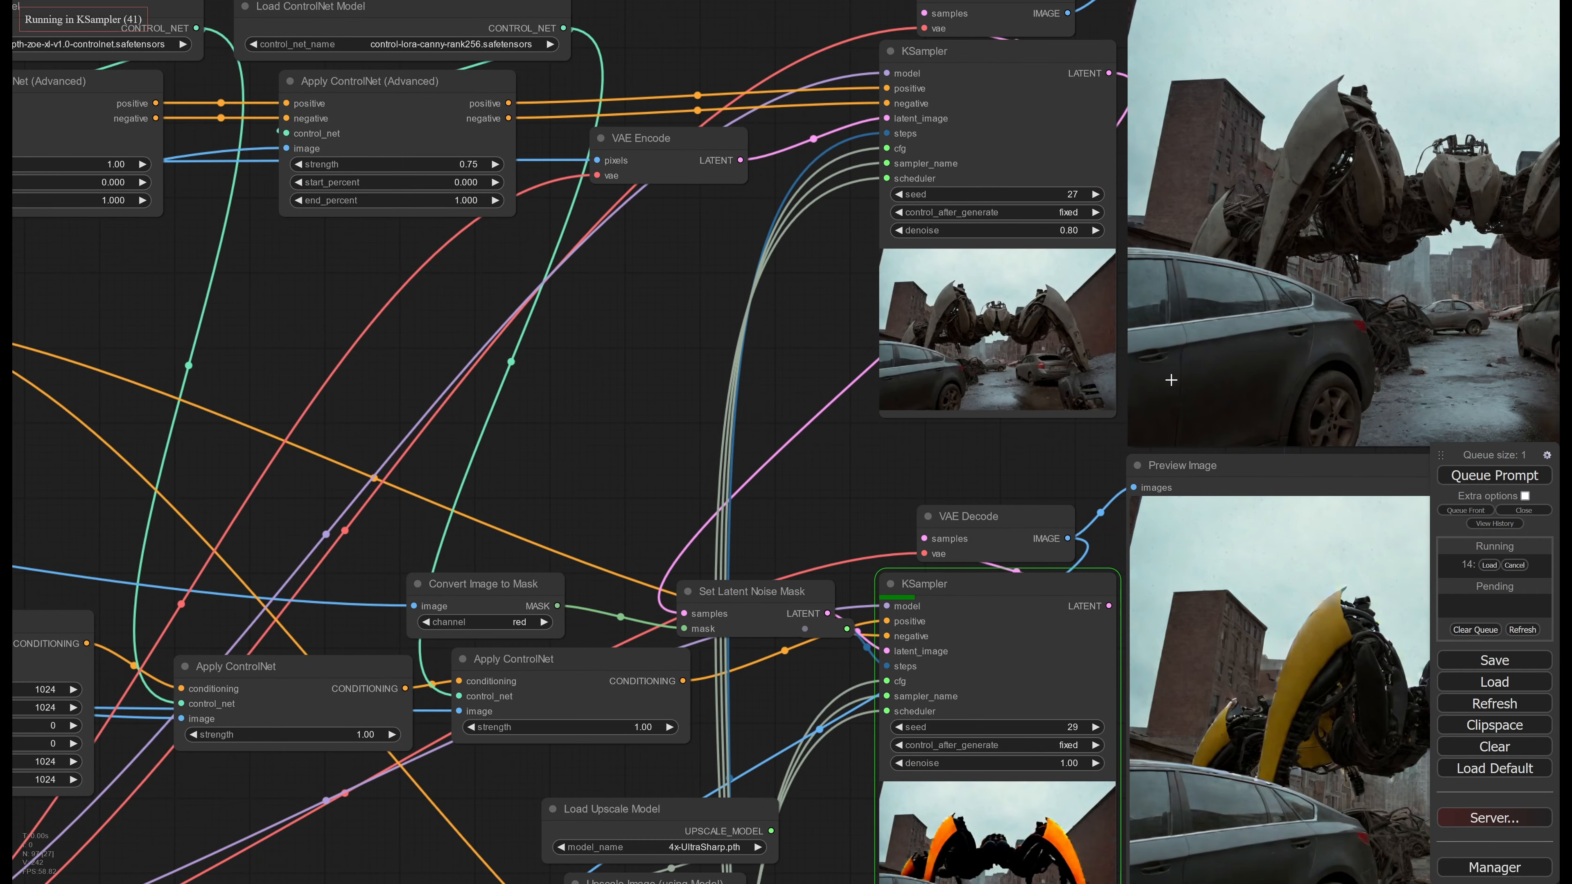
{"action": "middle_click_drag", "start_coordinate": [608, 446], "coordinate": [987, 441]}
{"action": "scroll", "coordinate": [986, 441], "scroll_direction": "down", "scroll_amount": 2}
{"action": "left_click_drag", "start_coordinate": [986, 439], "coordinate": [450, 289]}
{"action": "scroll", "coordinate": [755, 298], "scroll_direction": "down", "scroll_amount": 2}
{"action": "left_click_drag", "start_coordinate": [552, 310], "coordinate": [953, 314]}
{"action": "scroll", "coordinate": [953, 314], "scroll_direction": "down", "scroll_amount": 1}
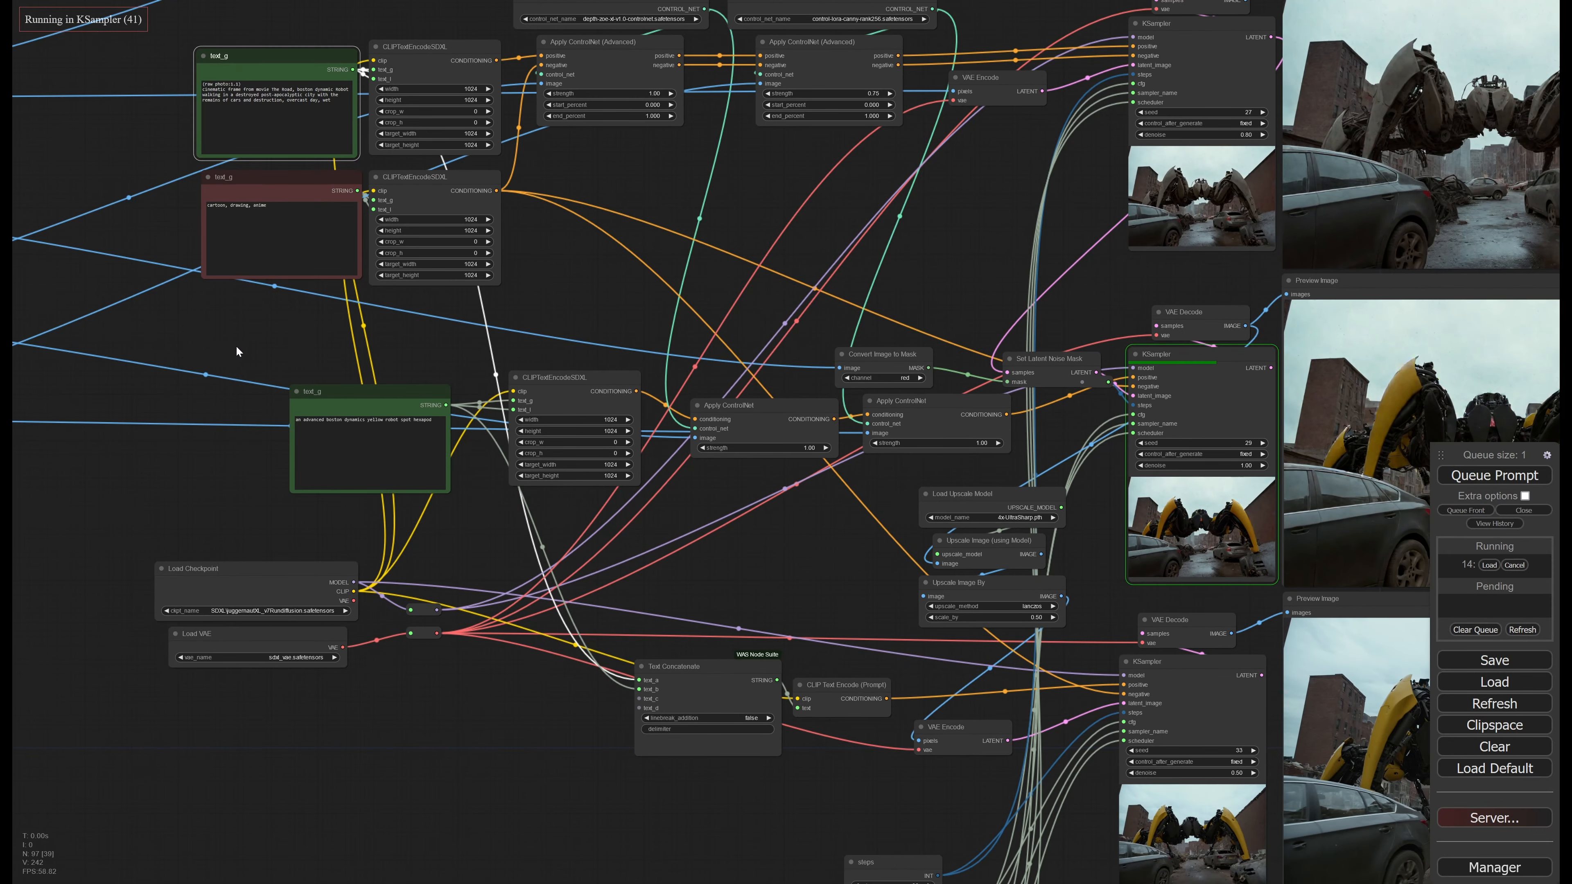
{"action": "left_click_drag", "start_coordinate": [236, 351], "coordinate": [382, 332]}
{"action": "left_click_drag", "start_coordinate": [942, 301], "coordinate": [1432, 396]}
{"action": "left_click_drag", "start_coordinate": [660, 406], "coordinate": [1014, 498]}
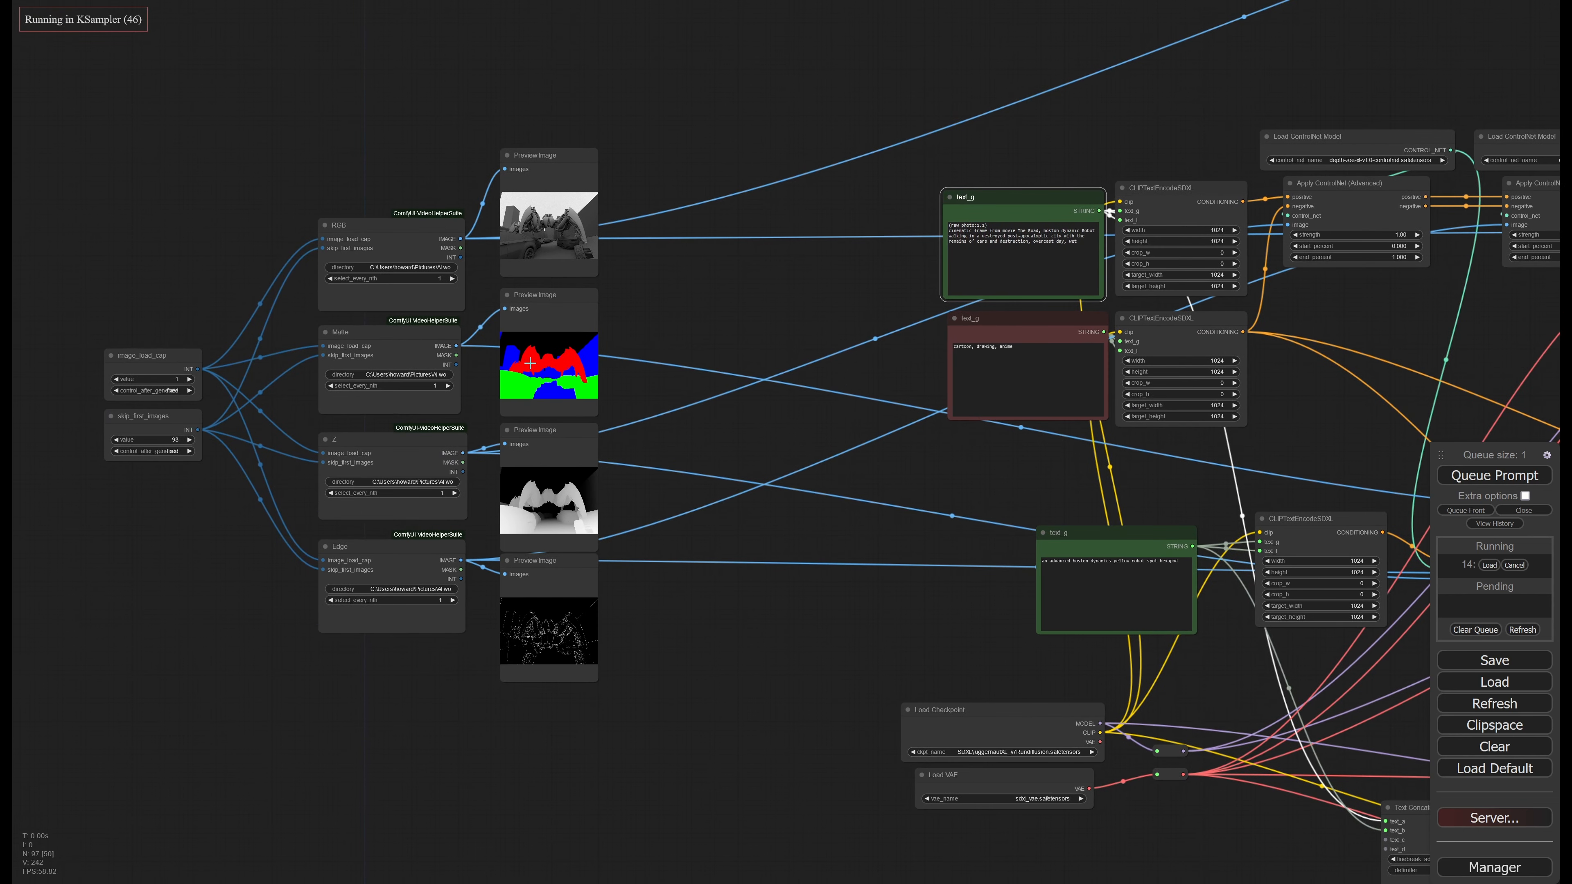
{"action": "left_click_drag", "start_coordinate": [1169, 452], "coordinate": [488, 395]}
{"action": "left_click_drag", "start_coordinate": [1023, 391], "coordinate": [575, 387]}
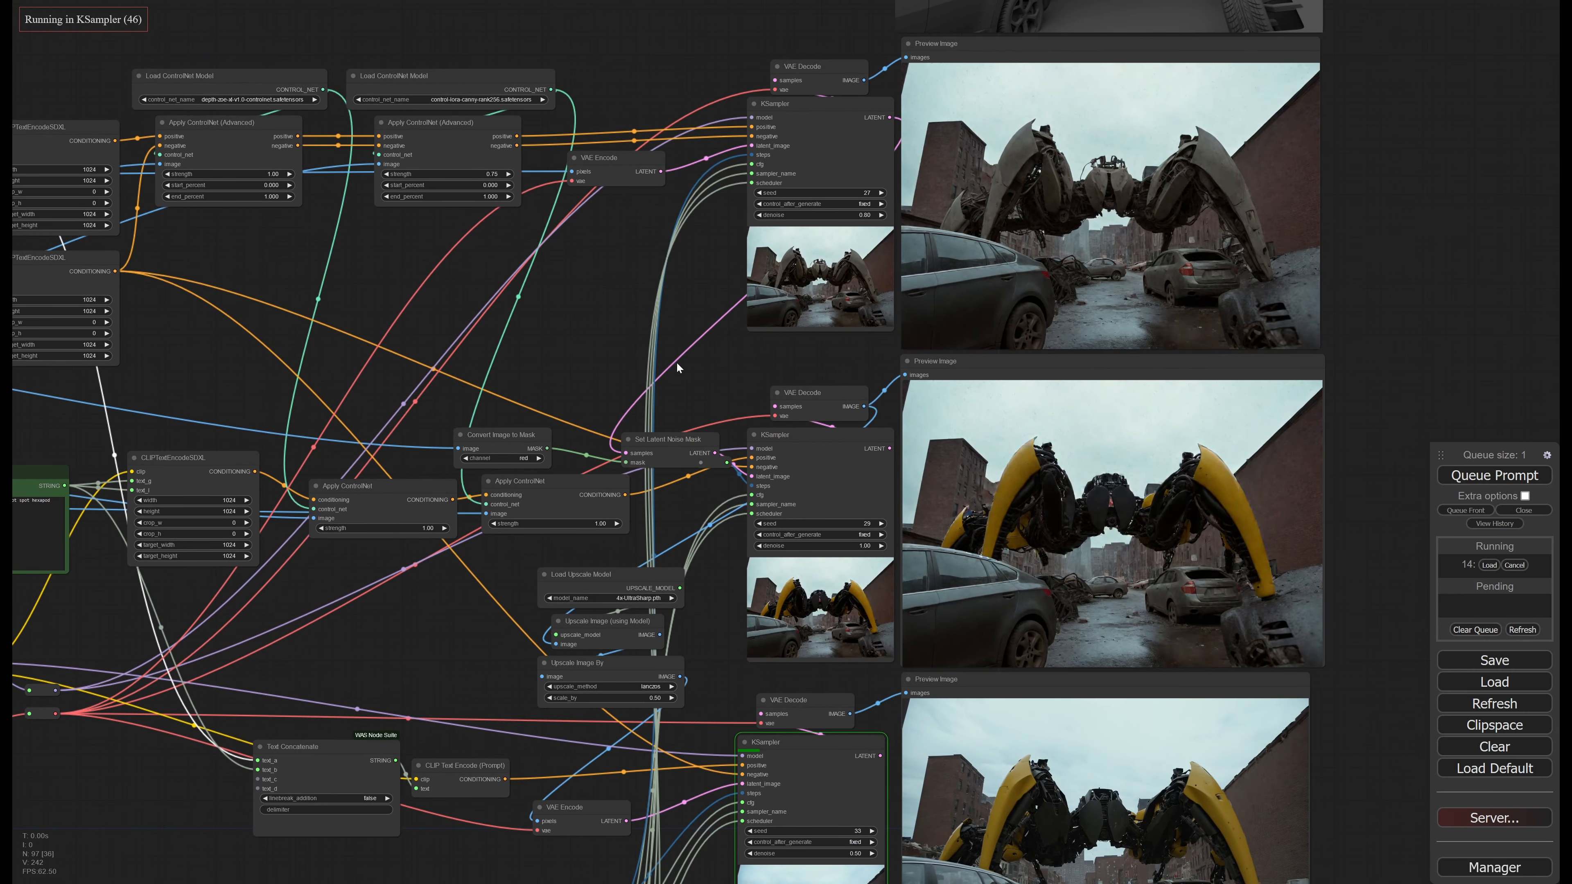
{"action": "left_click_drag", "start_coordinate": [677, 363], "coordinate": [658, 379]}
{"action": "left_click", "coordinate": [664, 476]}
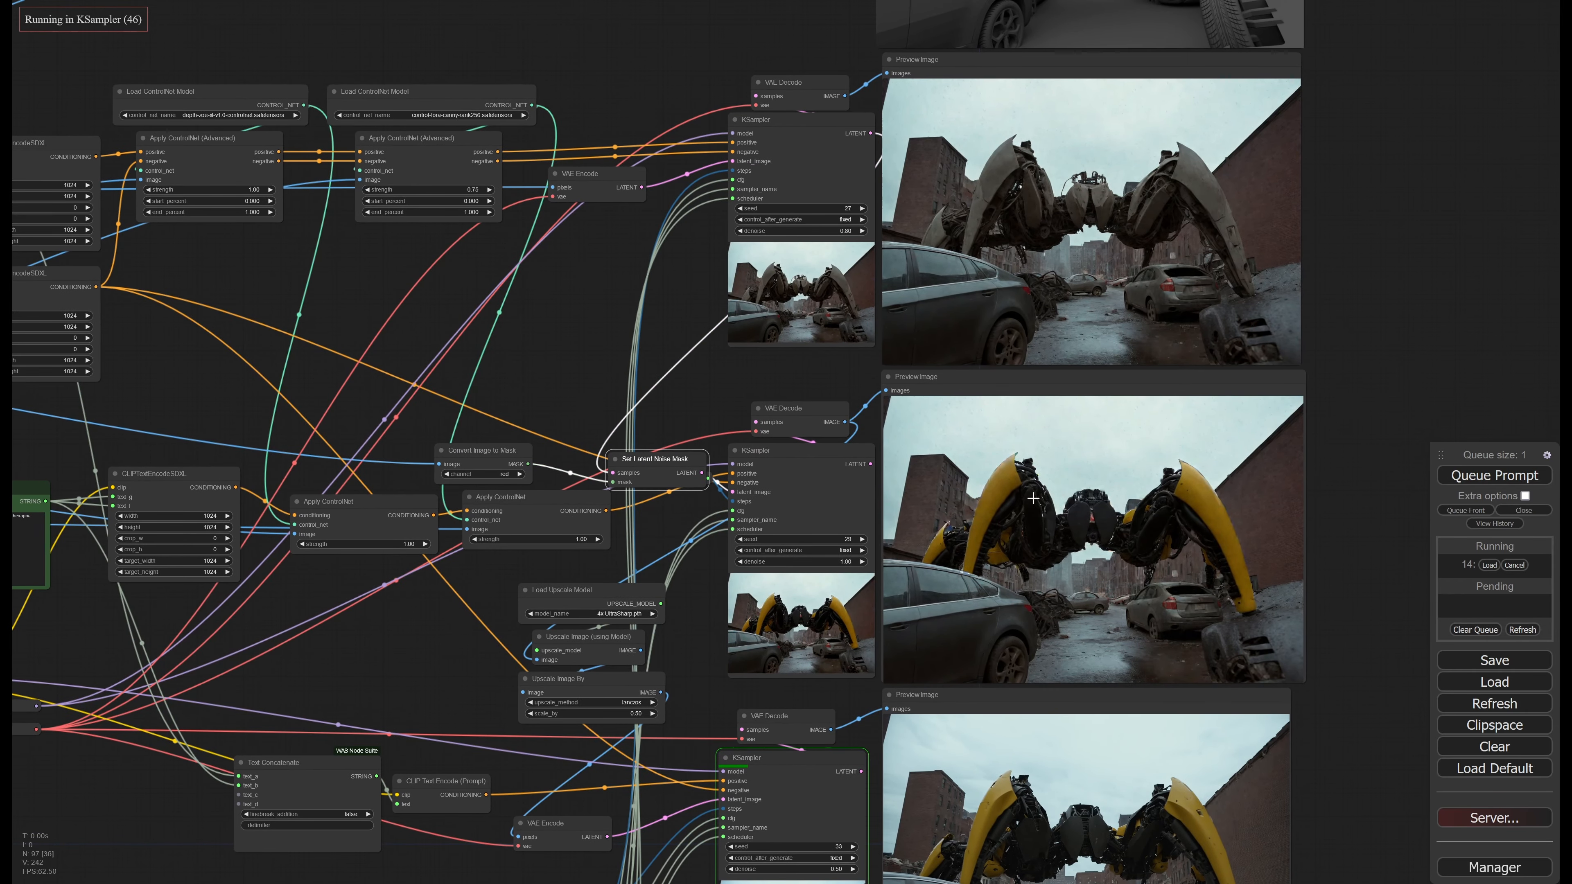
Follow the third KSampler's generation and examine its decoded yellow robot image up close
{"action": "left_click_drag", "start_coordinate": [1345, 534], "coordinate": [1285, 414]}
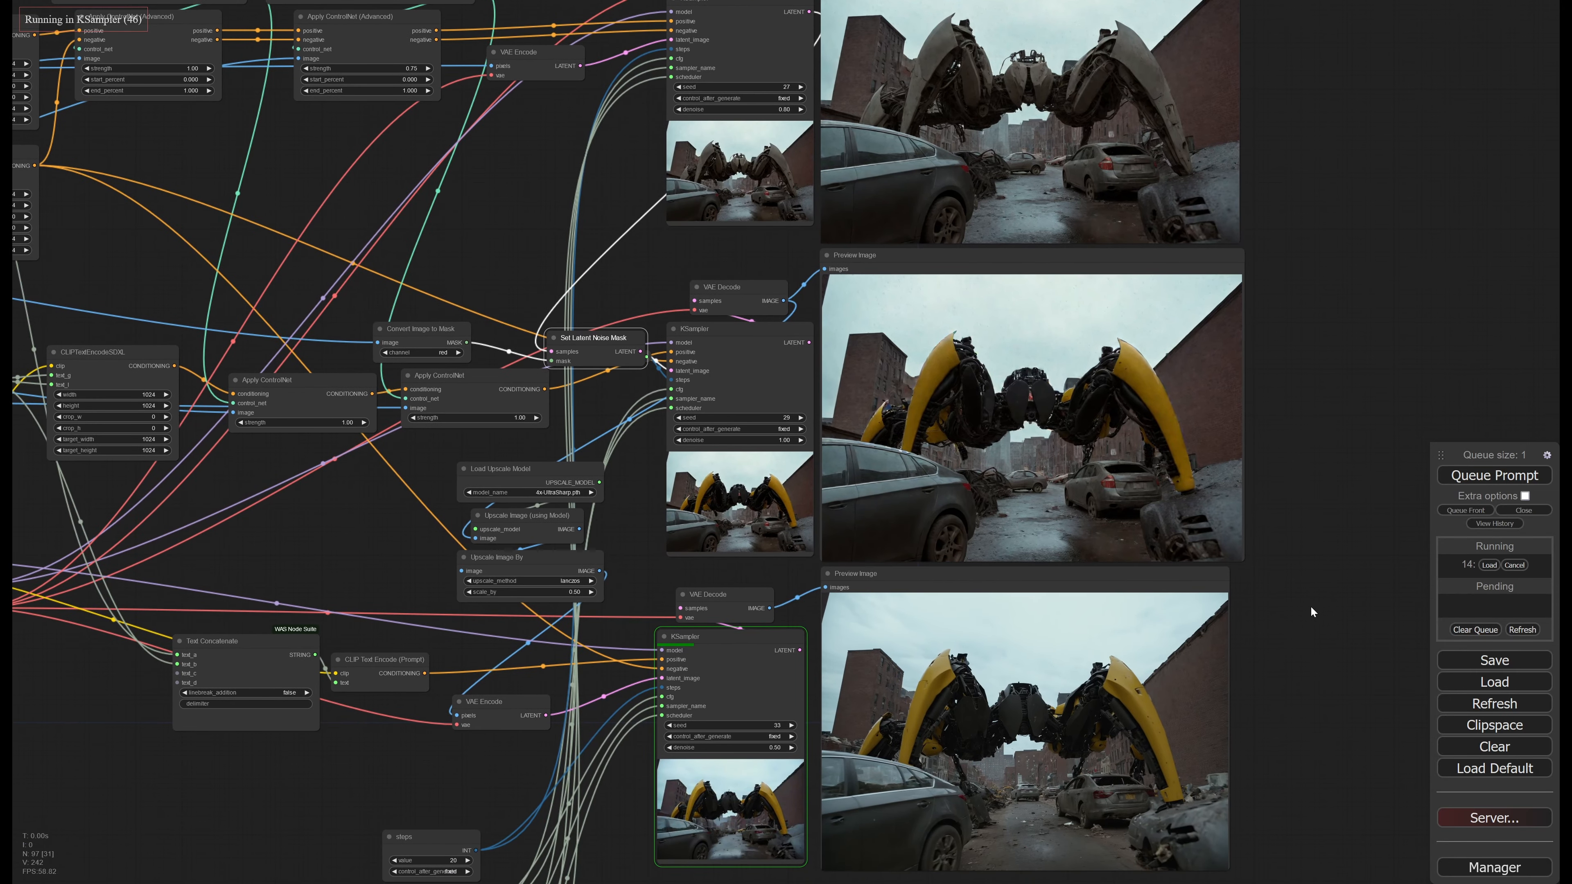
{"action": "left_click_drag", "start_coordinate": [1310, 605], "coordinate": [1283, 338]}
{"action": "scroll", "coordinate": [864, 434], "scroll_direction": "up", "scroll_amount": 2}
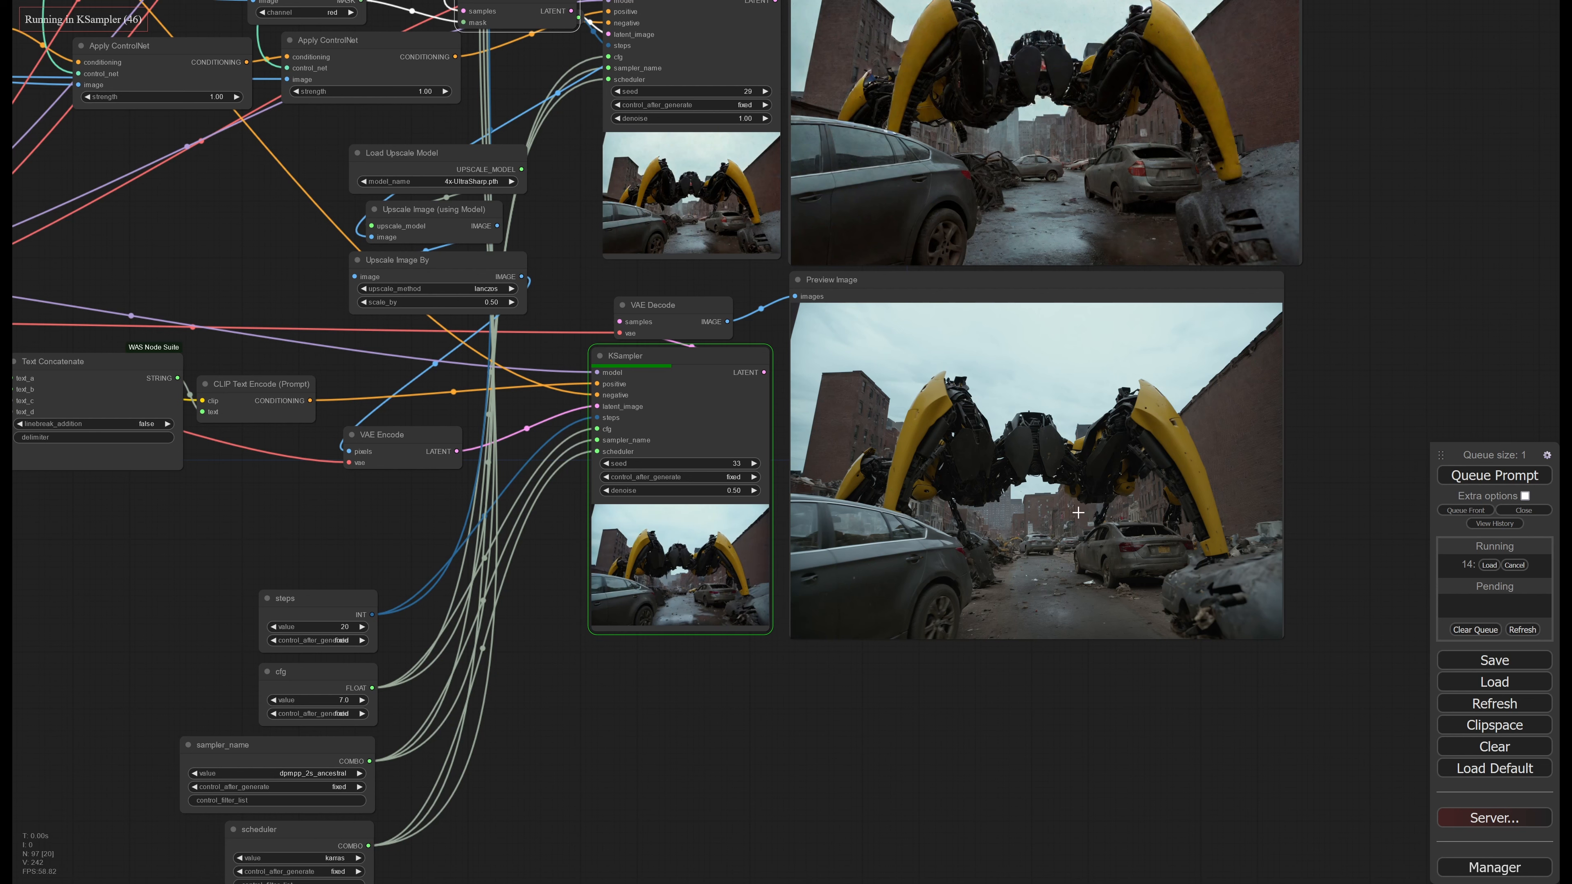
{"action": "left_click_drag", "start_coordinate": [1322, 289], "coordinate": [1275, 295]}
{"action": "scroll", "coordinate": [953, 747], "scroll_direction": "up", "scroll_amount": 4}
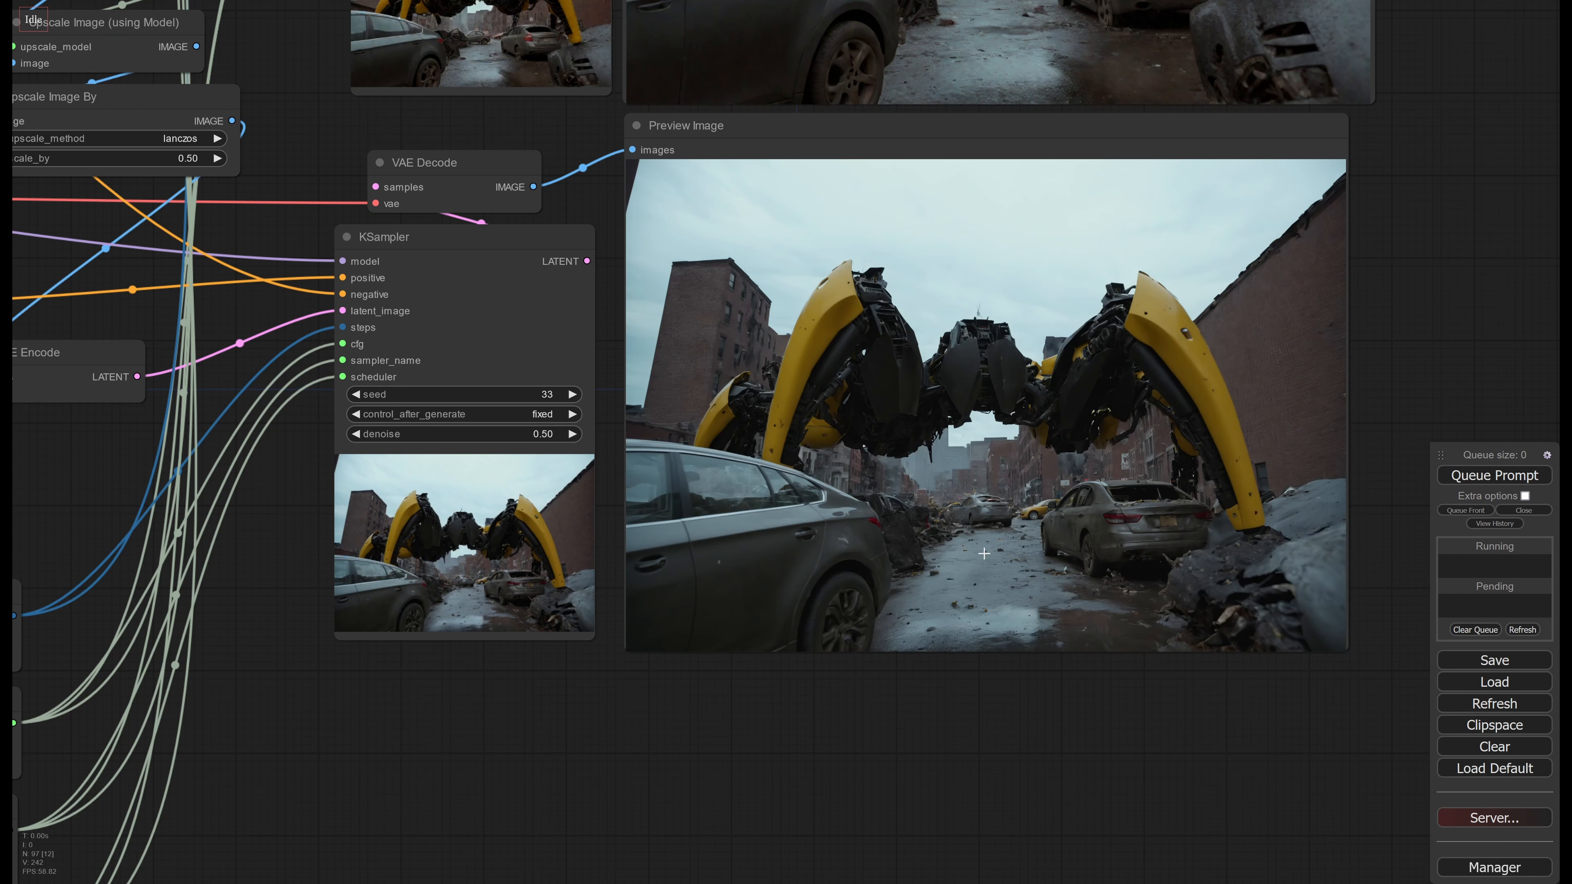
{"action": "middle_click_drag", "start_coordinate": [993, 715], "coordinate": [944, 758]}
{"action": "scroll", "coordinate": [953, 441], "scroll_direction": "up", "scroll_amount": 3}
{"action": "middle_click_drag", "start_coordinate": [978, 442], "coordinate": [877, 454]}
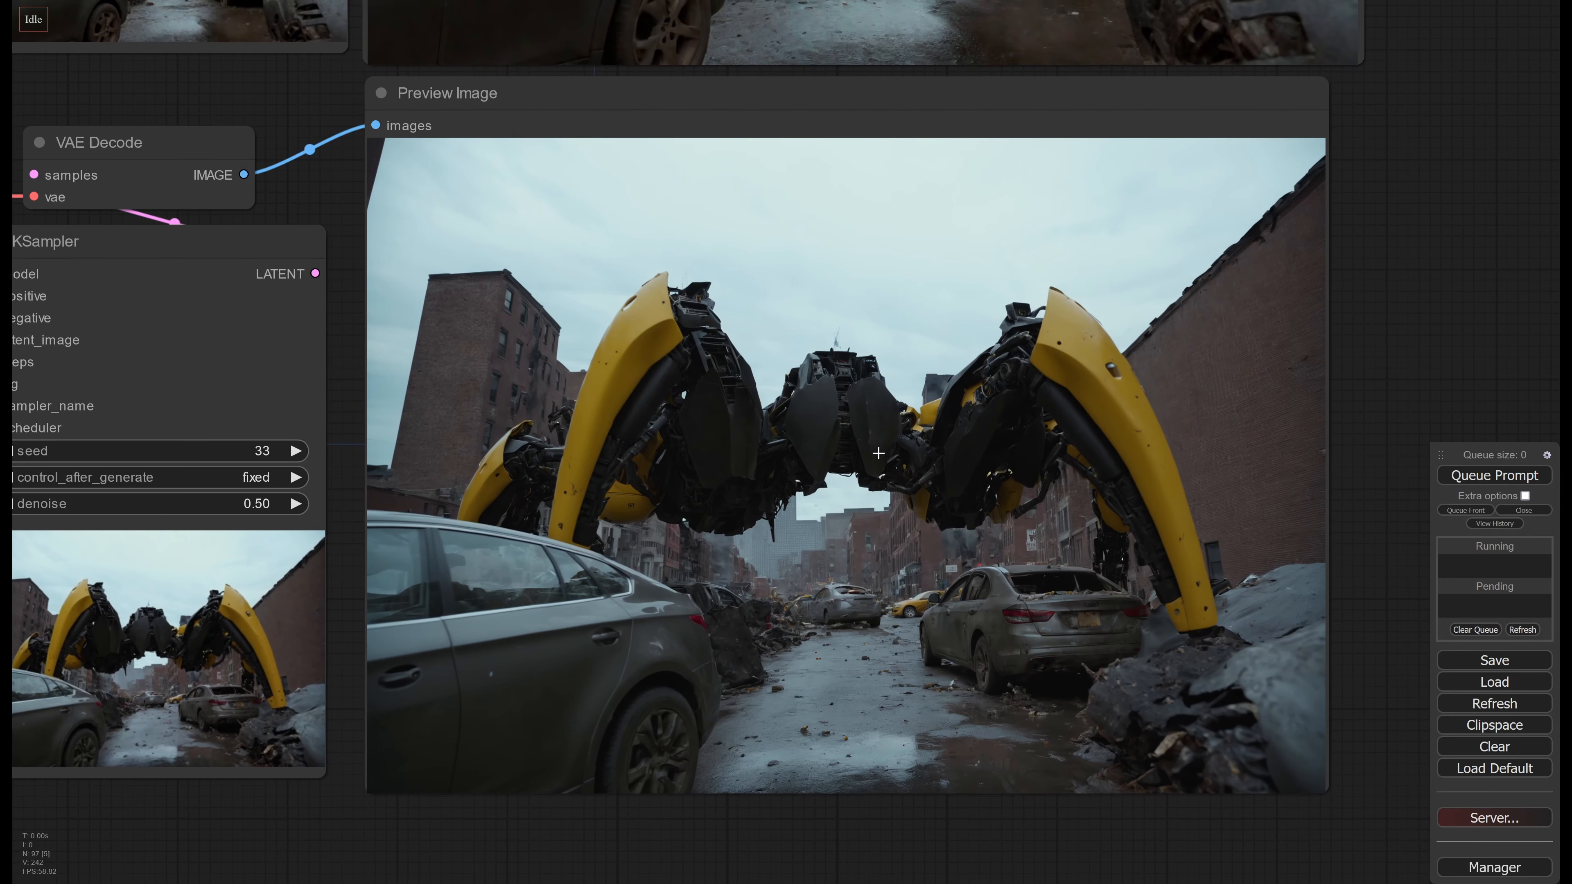
{"action": "scroll", "coordinate": [878, 454], "scroll_direction": "up", "scroll_amount": 1}
{"action": "scroll", "coordinate": [877, 454], "scroll_direction": "down", "scroll_amount": 1}
{"action": "middle_click_drag", "start_coordinate": [756, 435], "coordinate": [849, 455]}
{"action": "scroll", "coordinate": [848, 455], "scroll_direction": "down", "scroll_amount": 2}
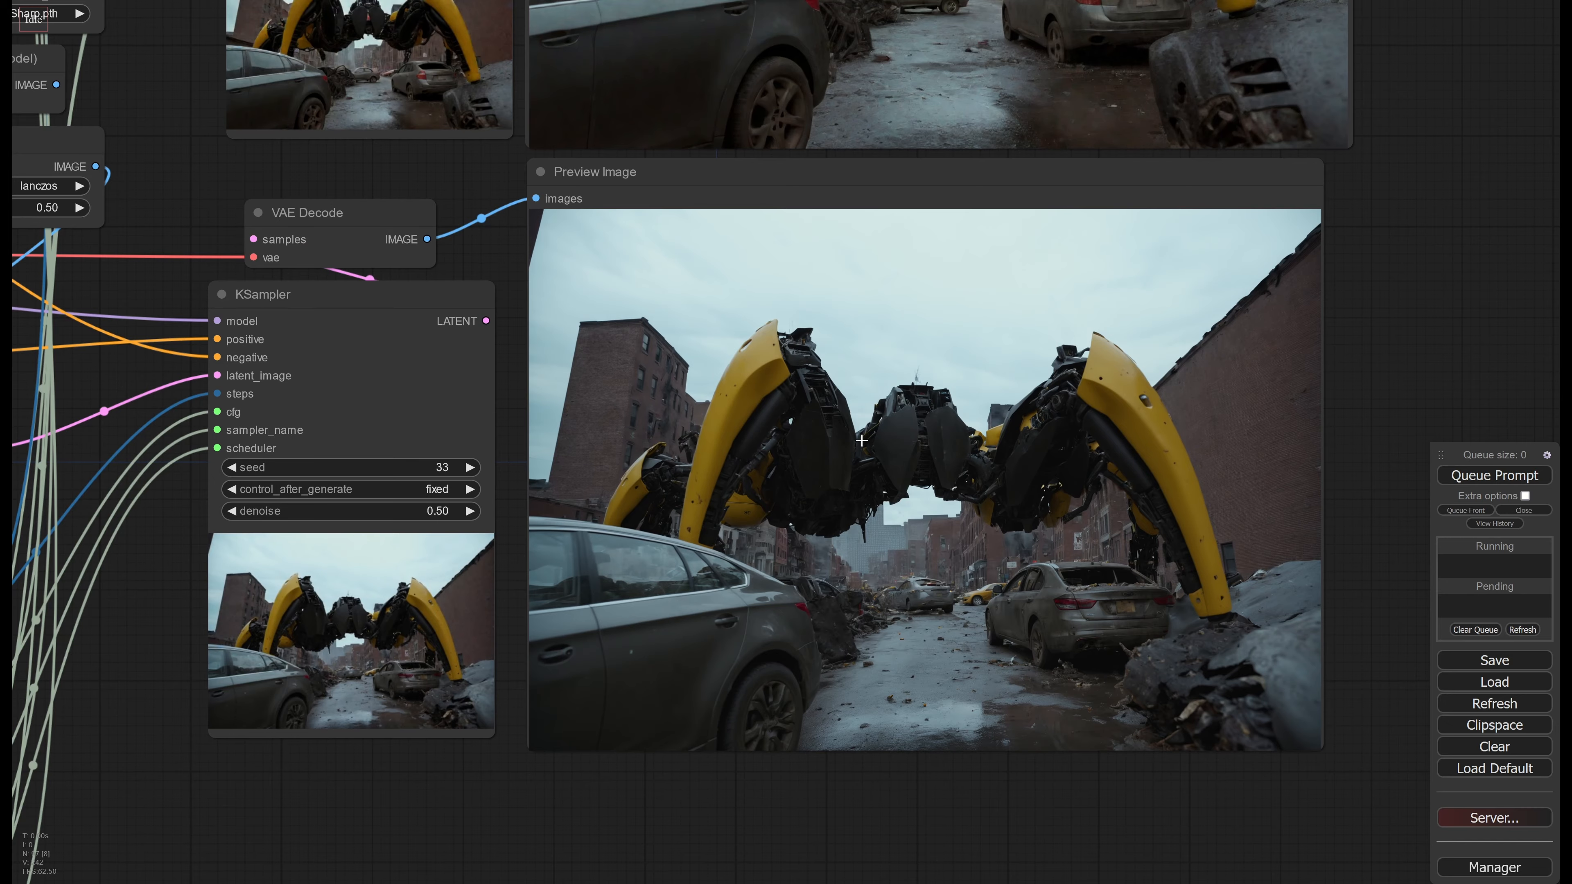
Examine the second KSampler's image and the upscale and VAE Encode nodes that carry it into the third KSampler
{"action": "middle_click_drag", "start_coordinate": [850, 420], "coordinate": [921, 661]}
{"action": "scroll", "coordinate": [821, 526], "scroll_direction": "down", "scroll_amount": 3}
{"action": "scroll", "coordinate": [921, 661], "scroll_direction": "down", "scroll_amount": 2}
{"action": "middle_click_drag", "start_coordinate": [612, 495], "coordinate": [1110, 280]}
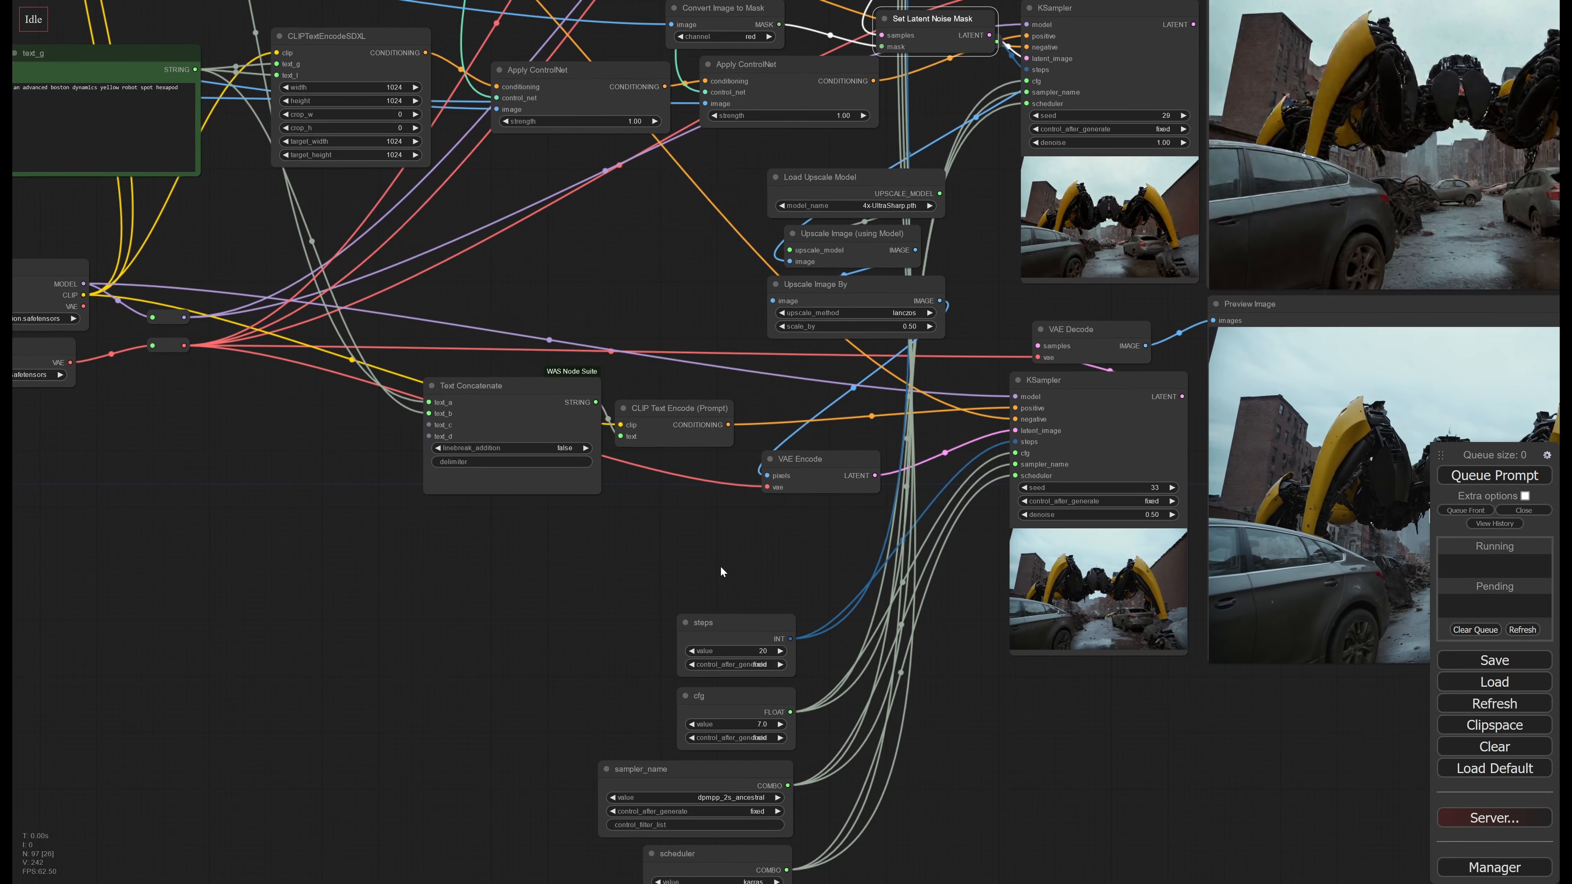
{"action": "middle_click_drag", "start_coordinate": [719, 565], "coordinate": [637, 763]}
{"action": "left_click_drag", "start_coordinate": [884, 417], "coordinate": [431, 539]}
{"action": "scroll", "coordinate": [958, 462], "scroll_direction": "up", "scroll_amount": 3}
{"action": "scroll", "coordinate": [943, 460], "scroll_direction": "up", "scroll_amount": 1}
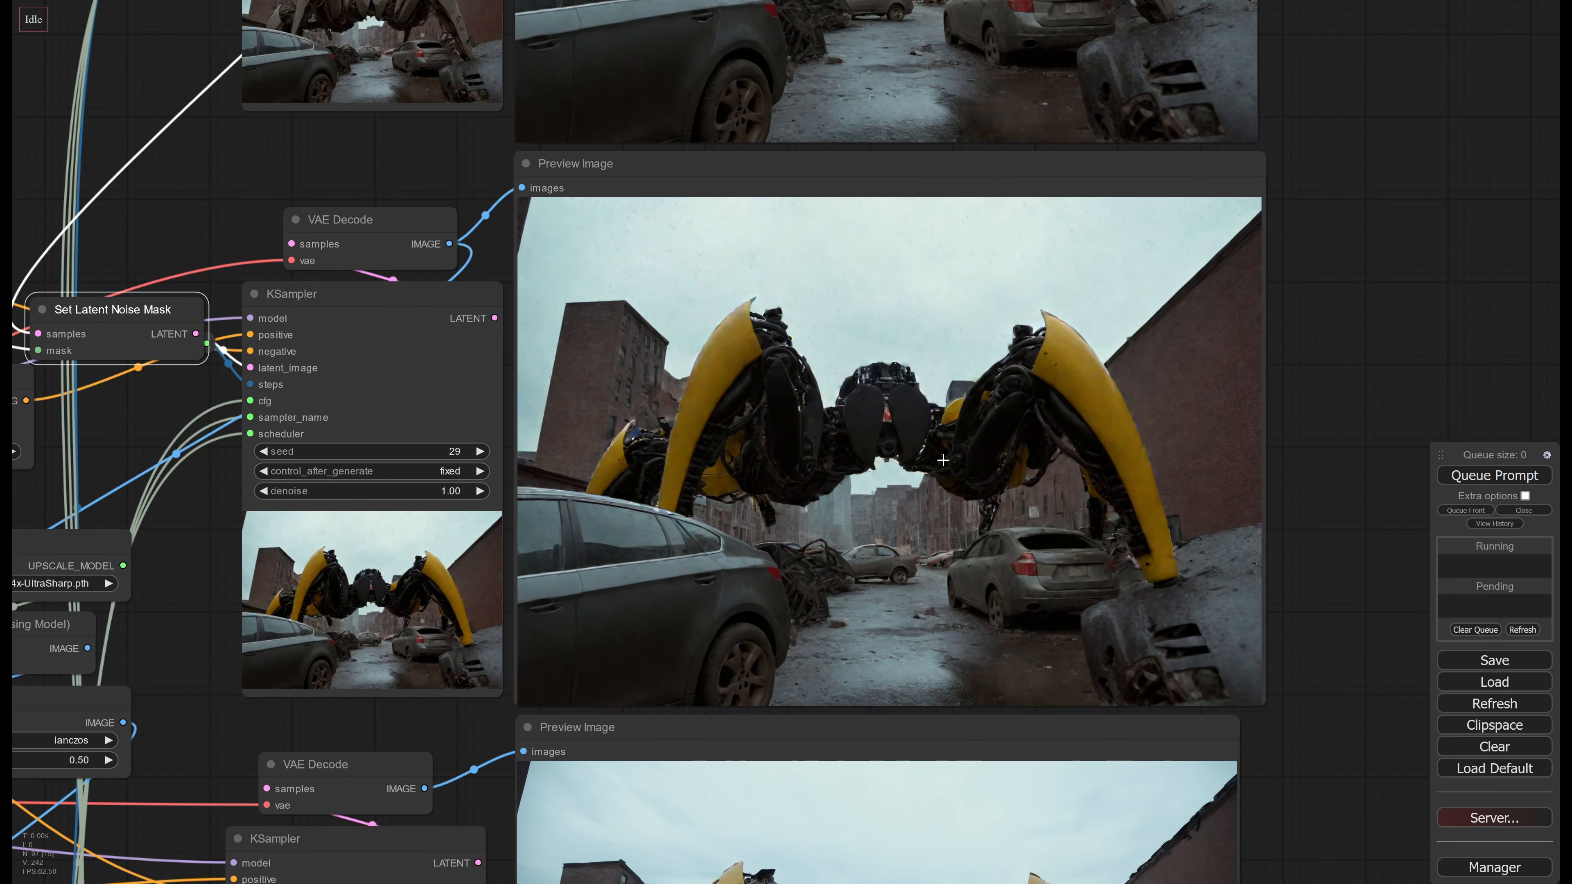
{"action": "scroll", "coordinate": [941, 455], "scroll_direction": "up", "scroll_amount": 1}
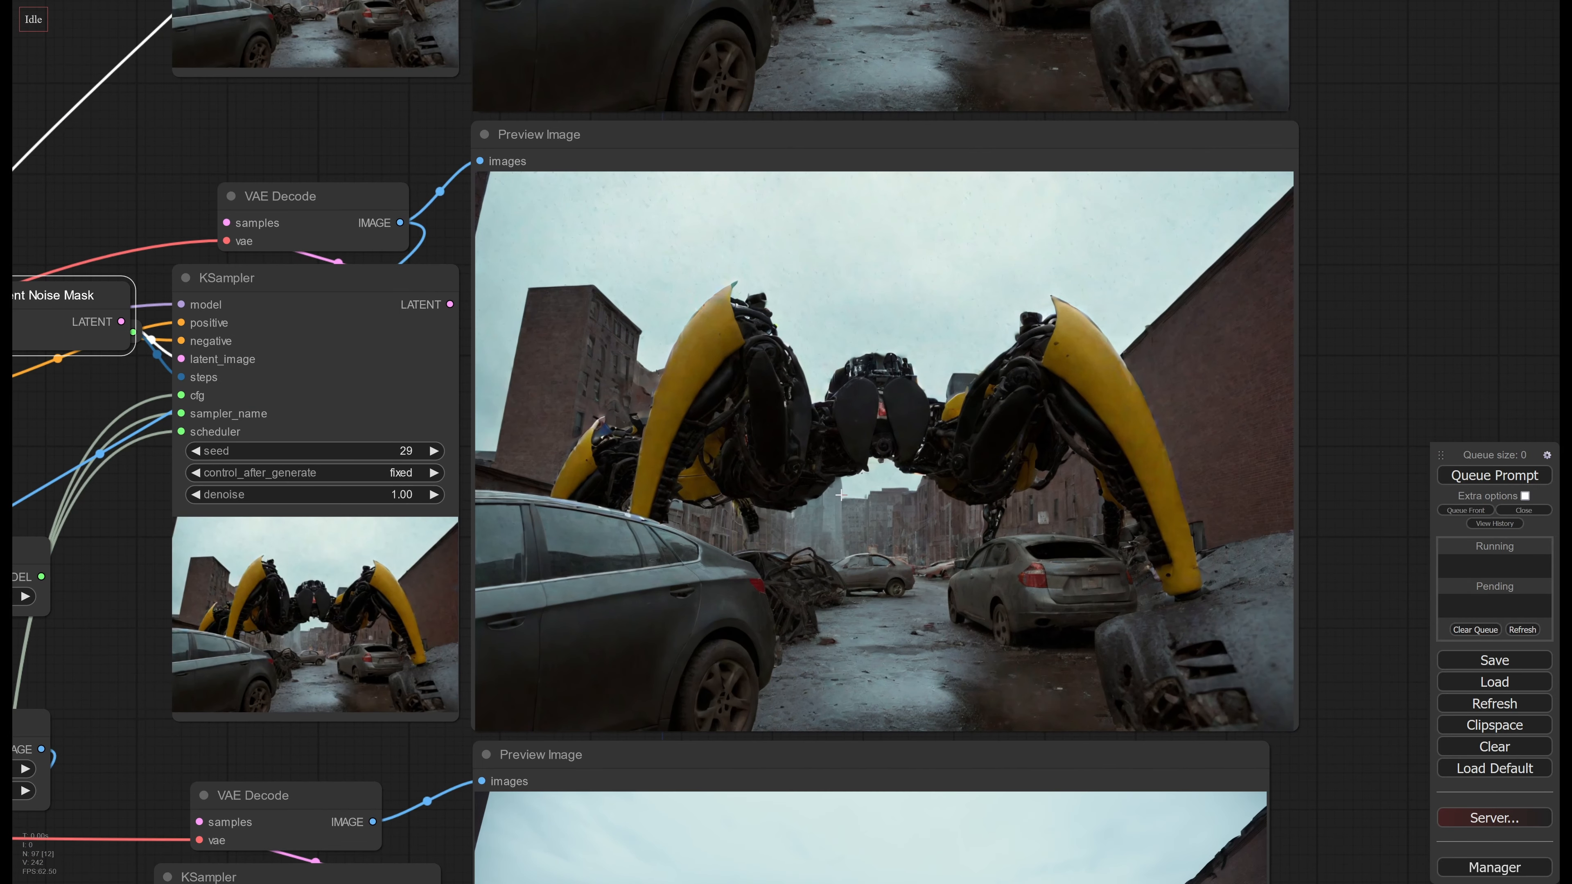
{"action": "middle_click_drag", "start_coordinate": [764, 495], "coordinate": [928, 190]}
{"action": "middle_click_drag", "start_coordinate": [1010, 530], "coordinate": [840, 255]}
{"action": "middle_click_drag", "start_coordinate": [762, 412], "coordinate": [1291, 692]}
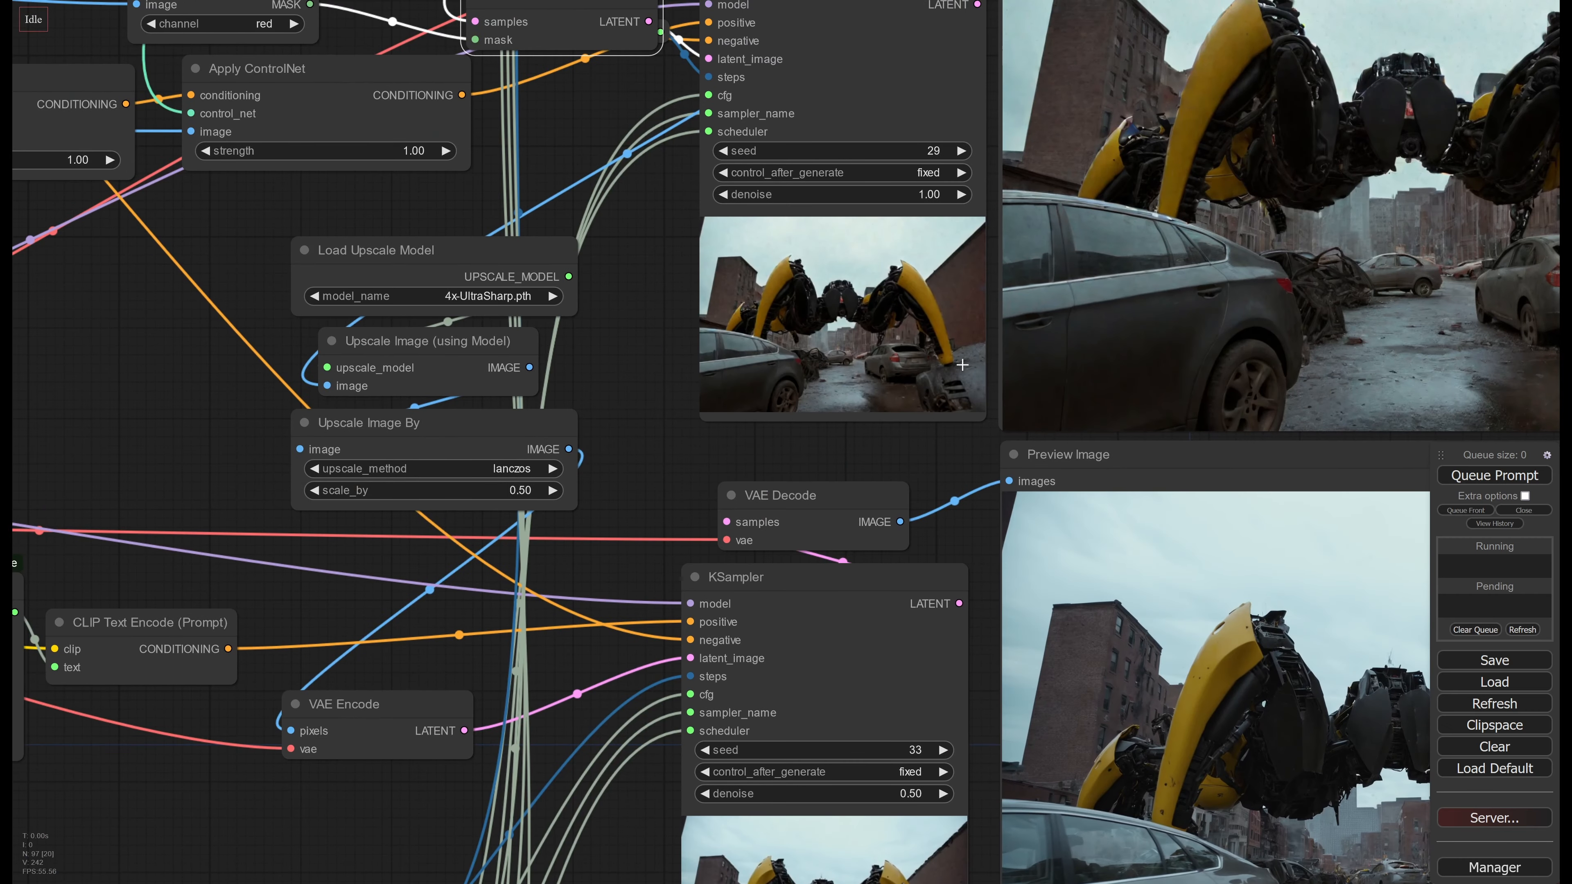
{"action": "middle_click_drag", "start_coordinate": [1185, 280], "coordinate": [1320, 484]}
{"action": "middle_click_drag", "start_coordinate": [815, 553], "coordinate": [810, 517]}
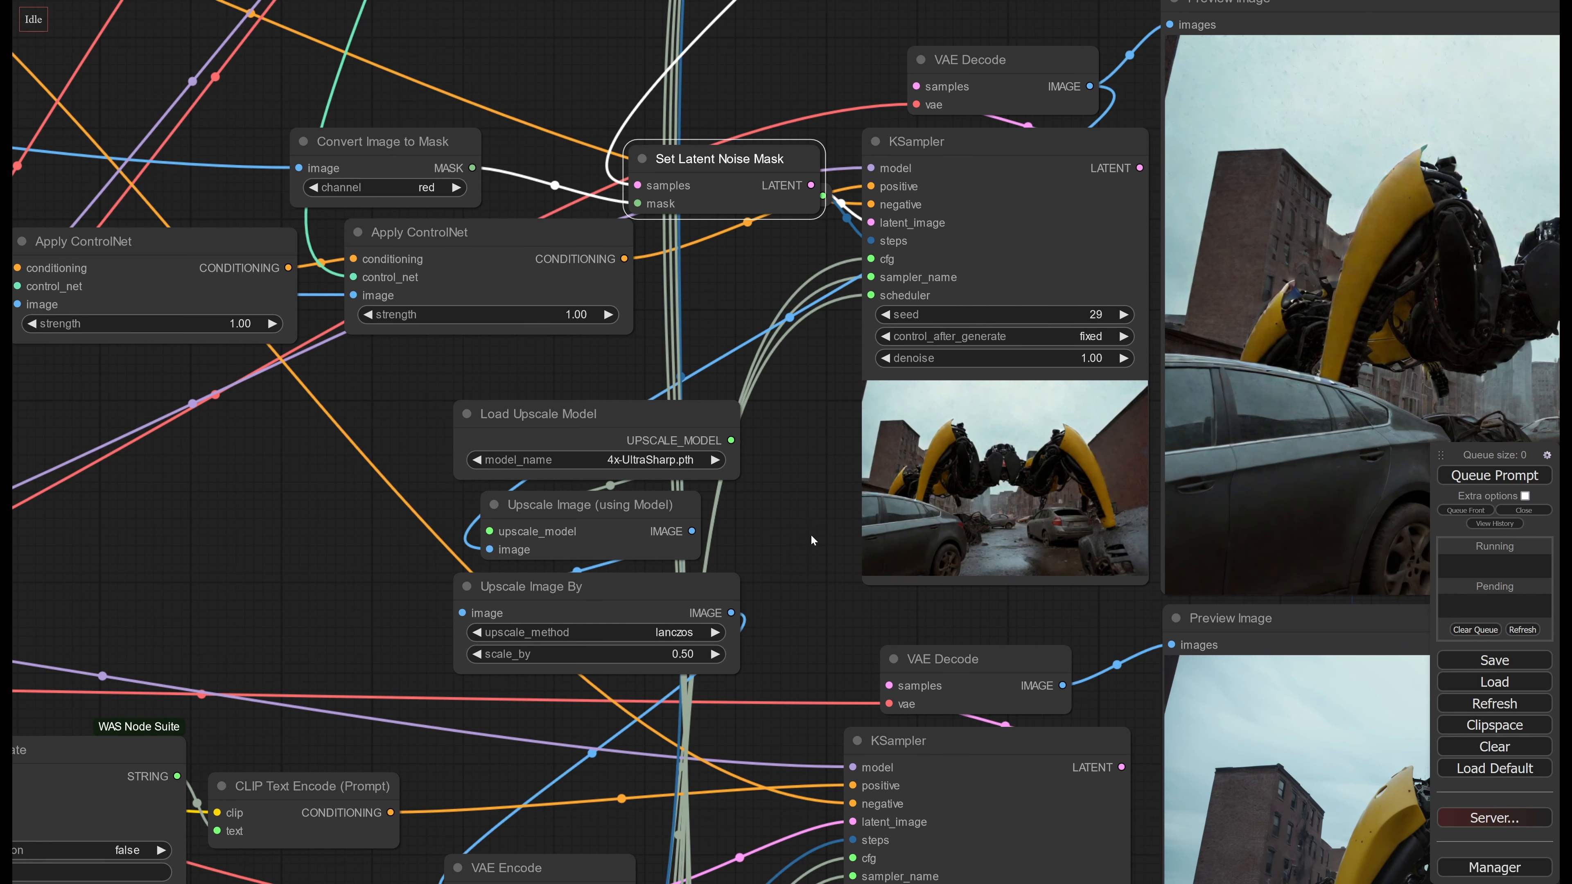
Examine the Load Upscale Model and Upscale Image (using Model) nodes that process the second KSampler's decoded image
{"action": "middle_click_drag", "start_coordinate": [811, 534], "coordinate": [672, 539]}
{"action": "left_click_drag", "start_coordinate": [562, 437], "coordinate": [535, 435]}
{"action": "left_click_drag", "start_coordinate": [525, 522], "coordinate": [518, 518]}
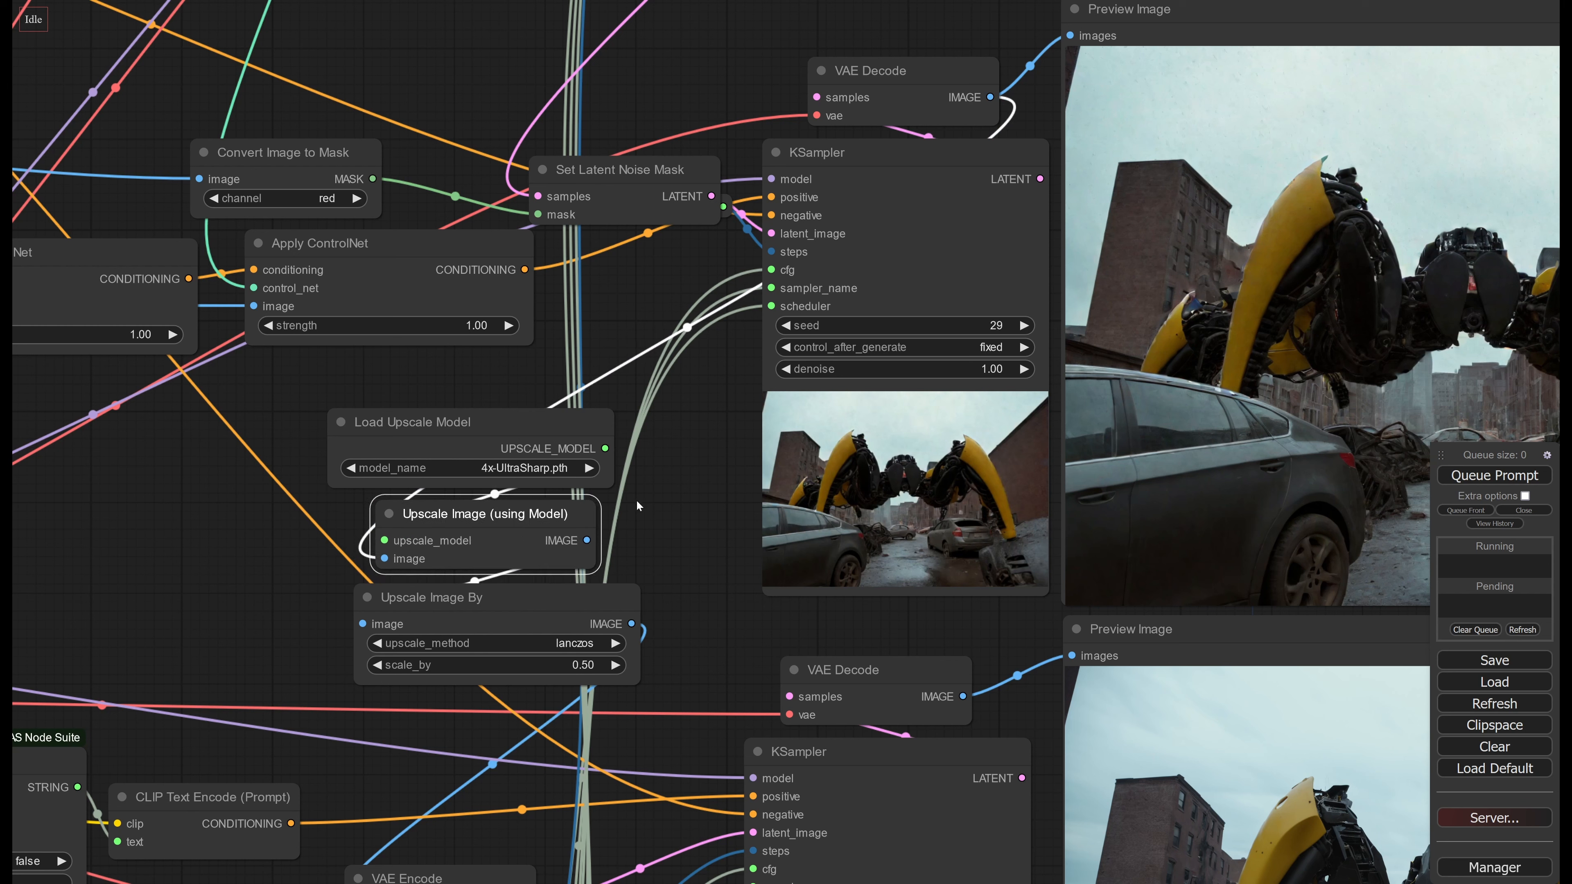
{"action": "mouse_move", "coordinate": [536, 441]}
{"action": "left_mouse_down"}
{"action": "mouse_move", "coordinate": [556, 444]}
{"action": "mouse_move", "coordinate": [573, 414]}
{"action": "mouse_move", "coordinate": [564, 435]}
{"action": "left_mouse_up"}
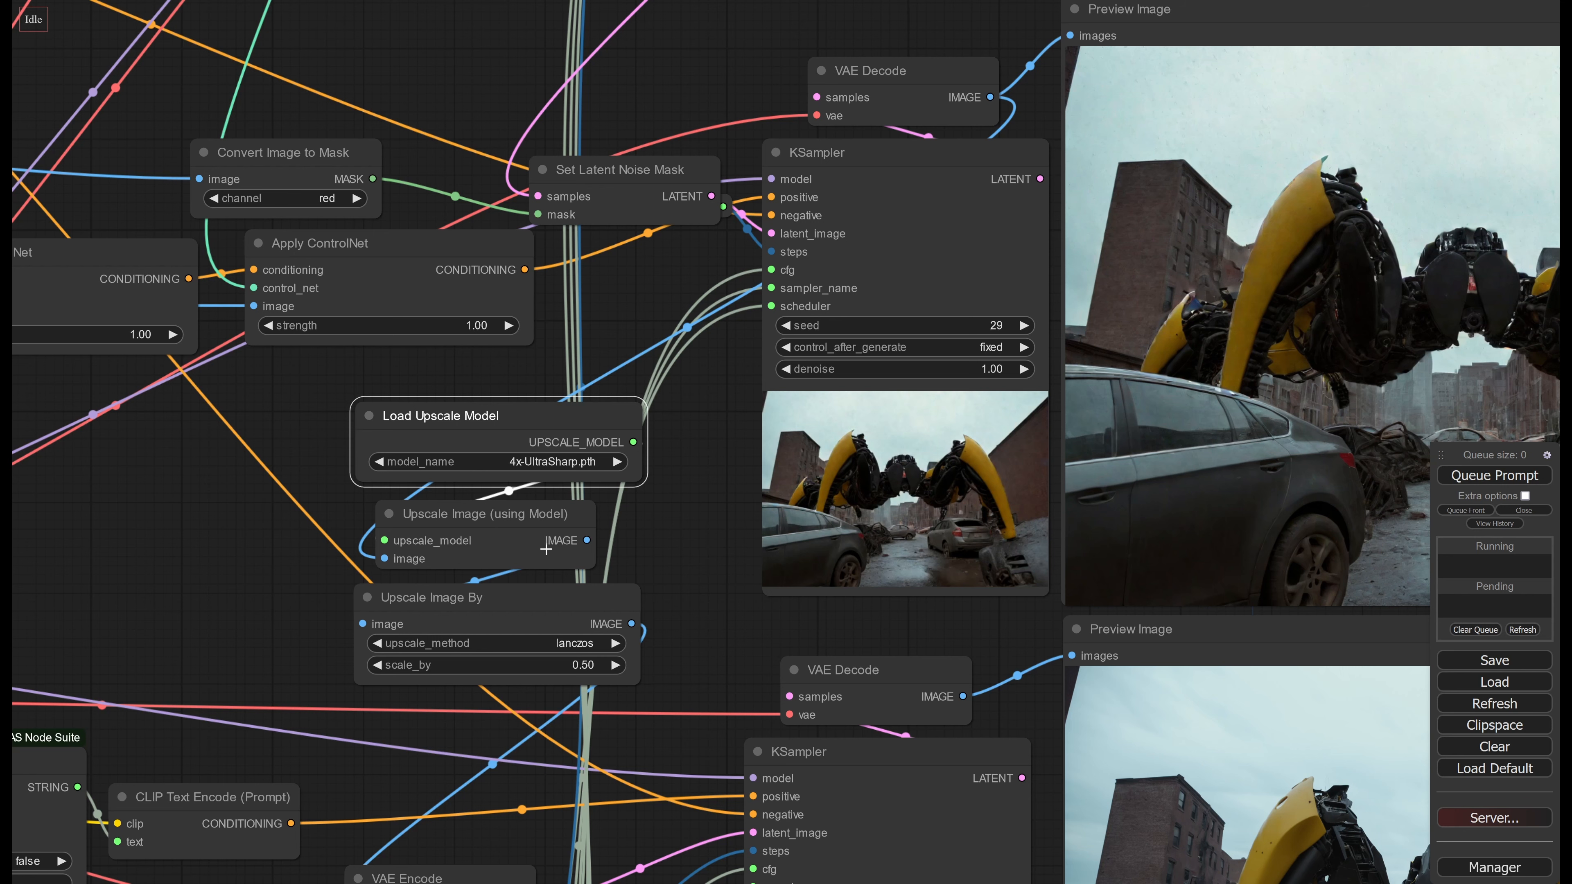
{"action": "left_click_drag", "start_coordinate": [685, 547], "coordinate": [675, 522]}
{"action": "left_click_drag", "start_coordinate": [538, 497], "coordinate": [546, 495]}
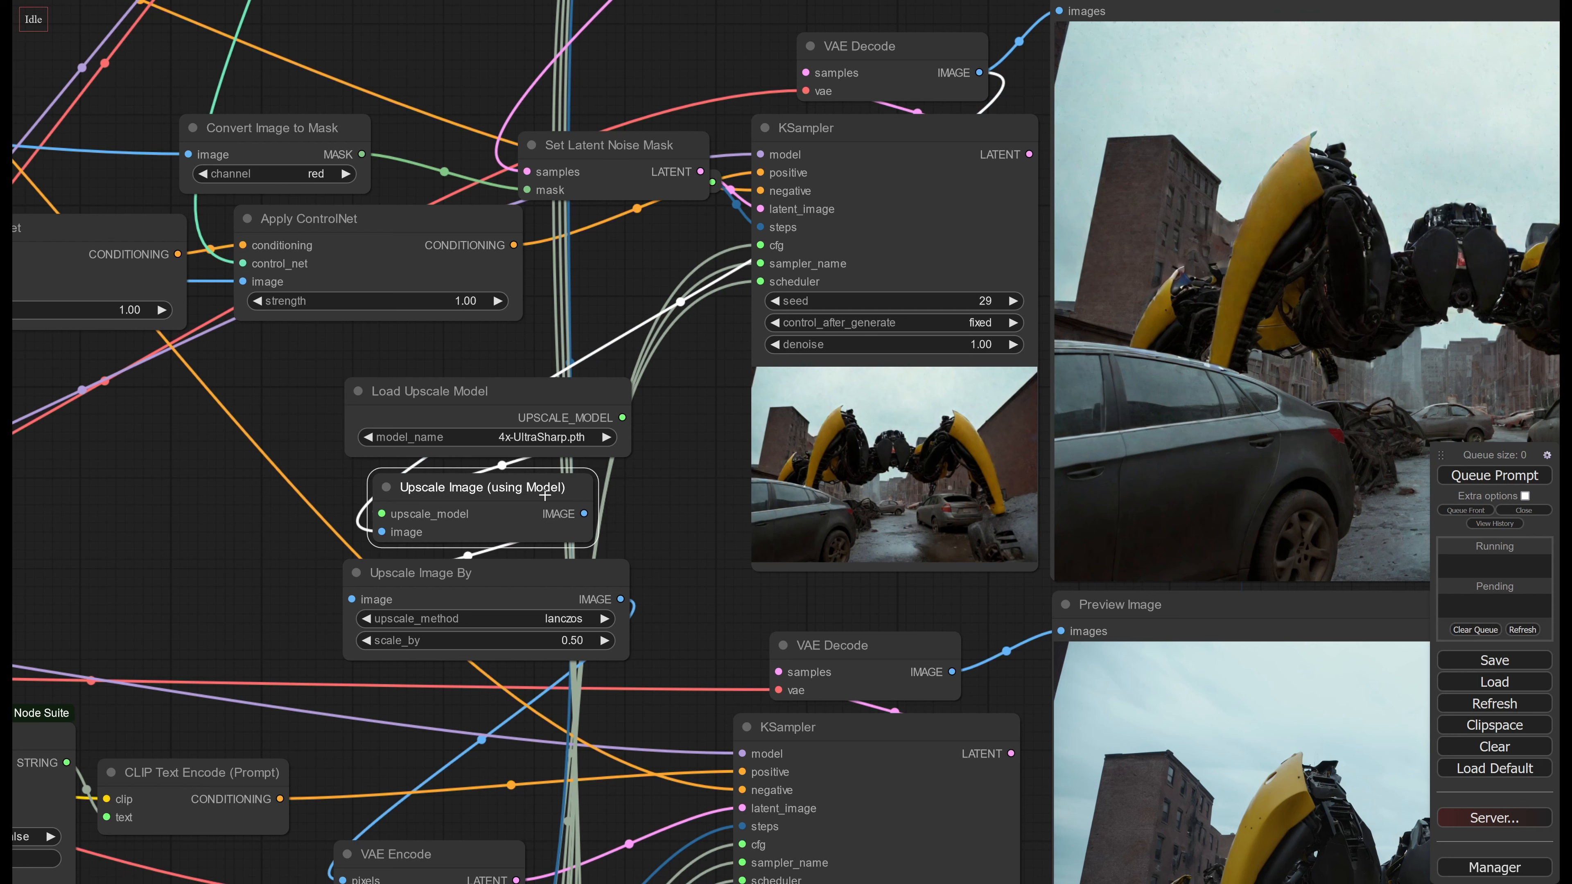
{"action": "left_click_drag", "start_coordinate": [680, 534], "coordinate": [644, 502]}
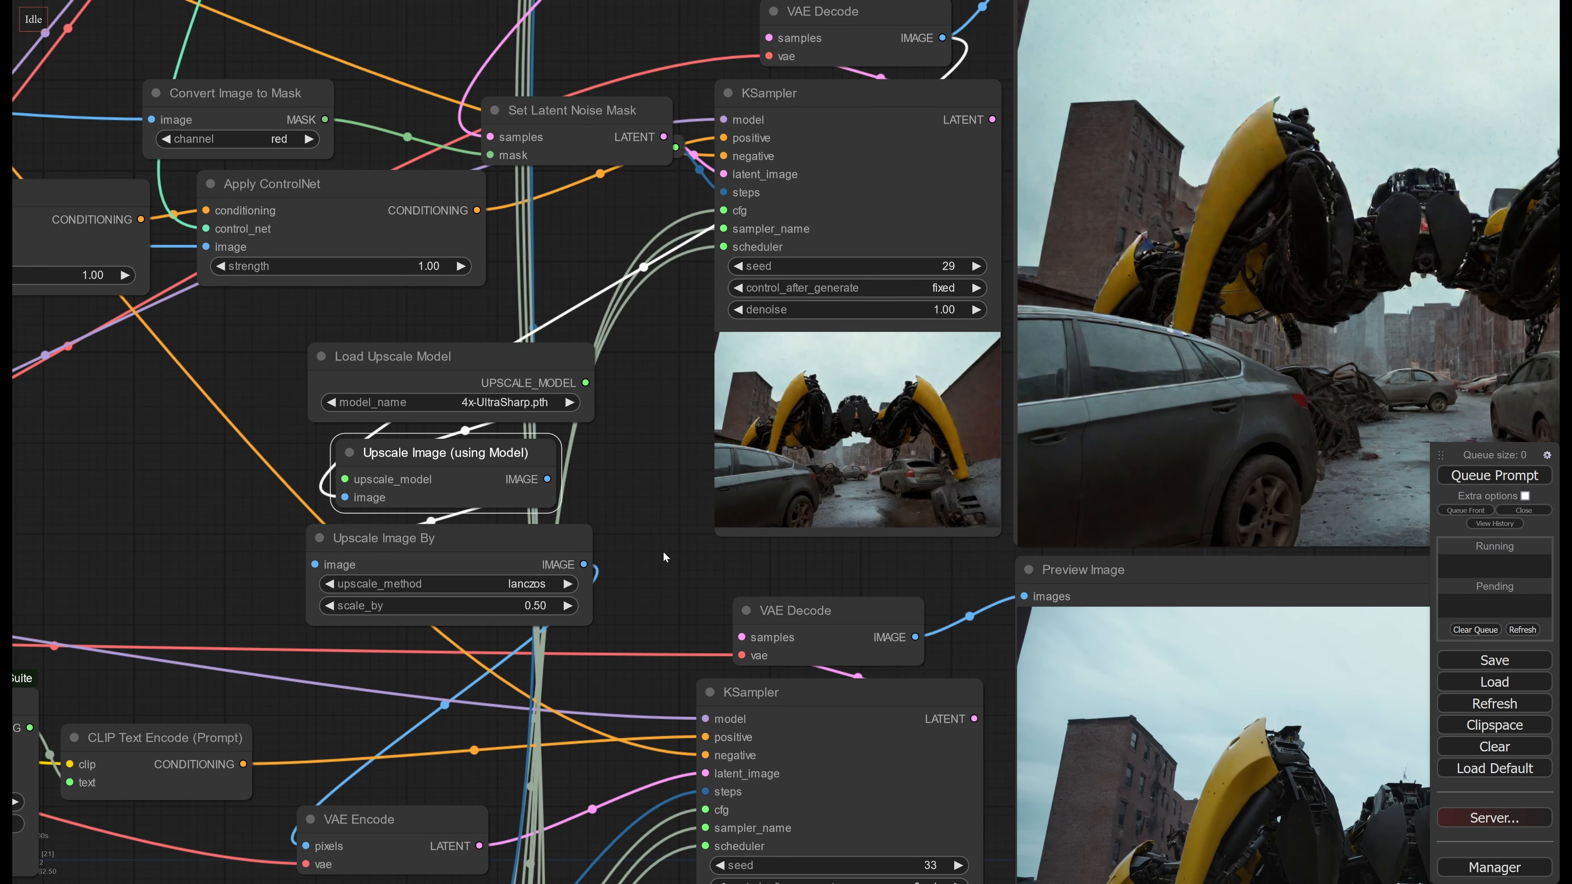
{"action": "left_click_drag", "start_coordinate": [661, 556], "coordinate": [446, 537]}
{"action": "left_click_drag", "start_coordinate": [737, 551], "coordinate": [1103, 540]}
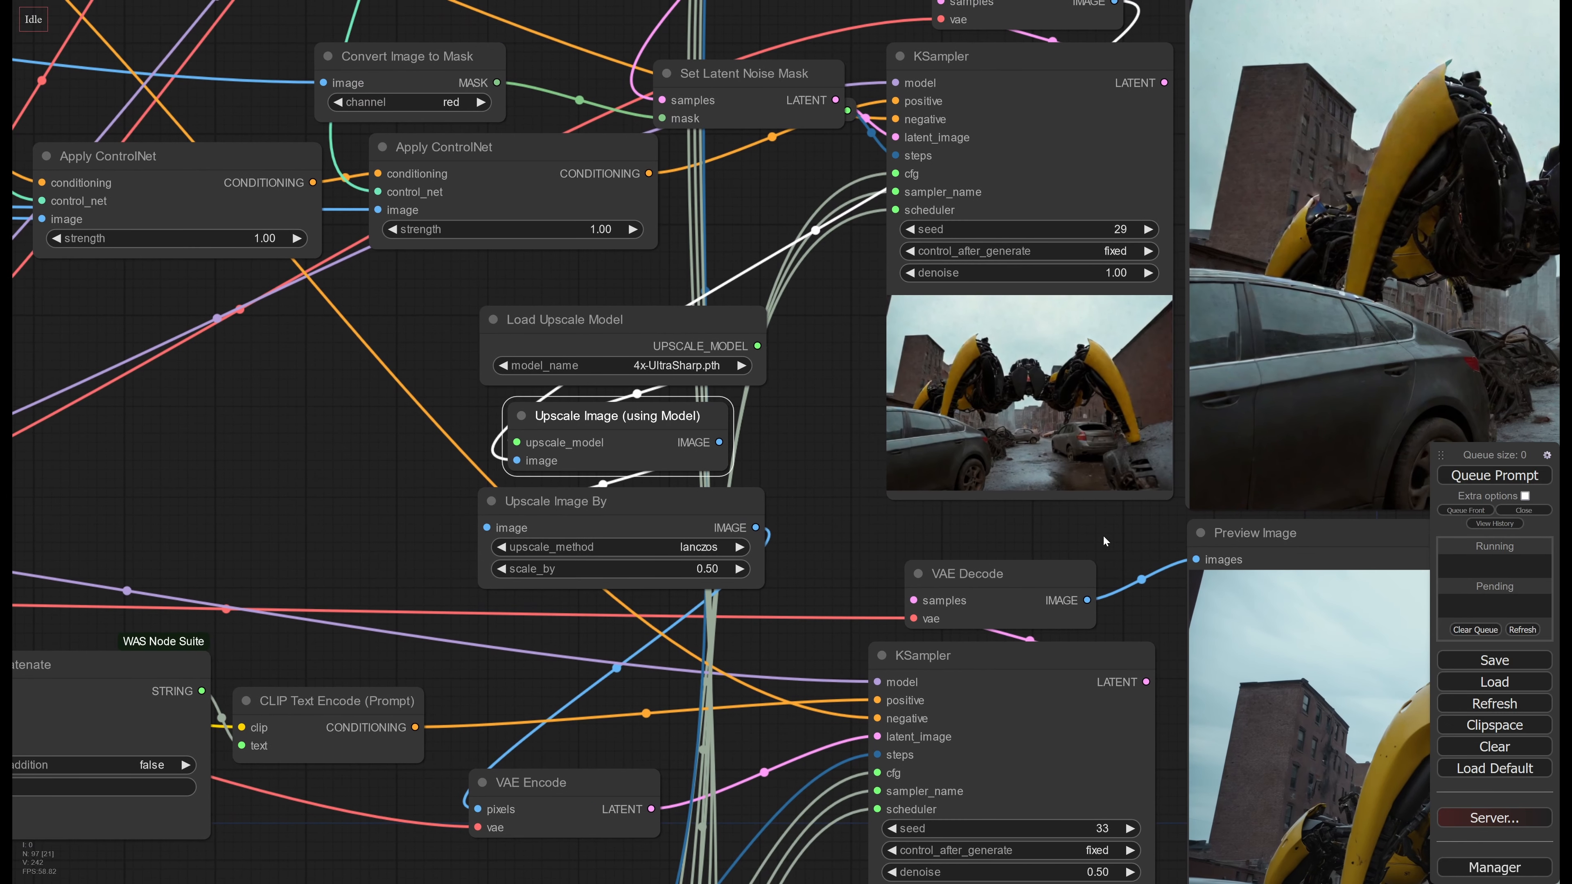
Trace the upscale chain from Load Upscale Model through Upscale Image By to the VAE Encode node's pixels input
{"action": "left_click", "coordinate": [823, 495]}
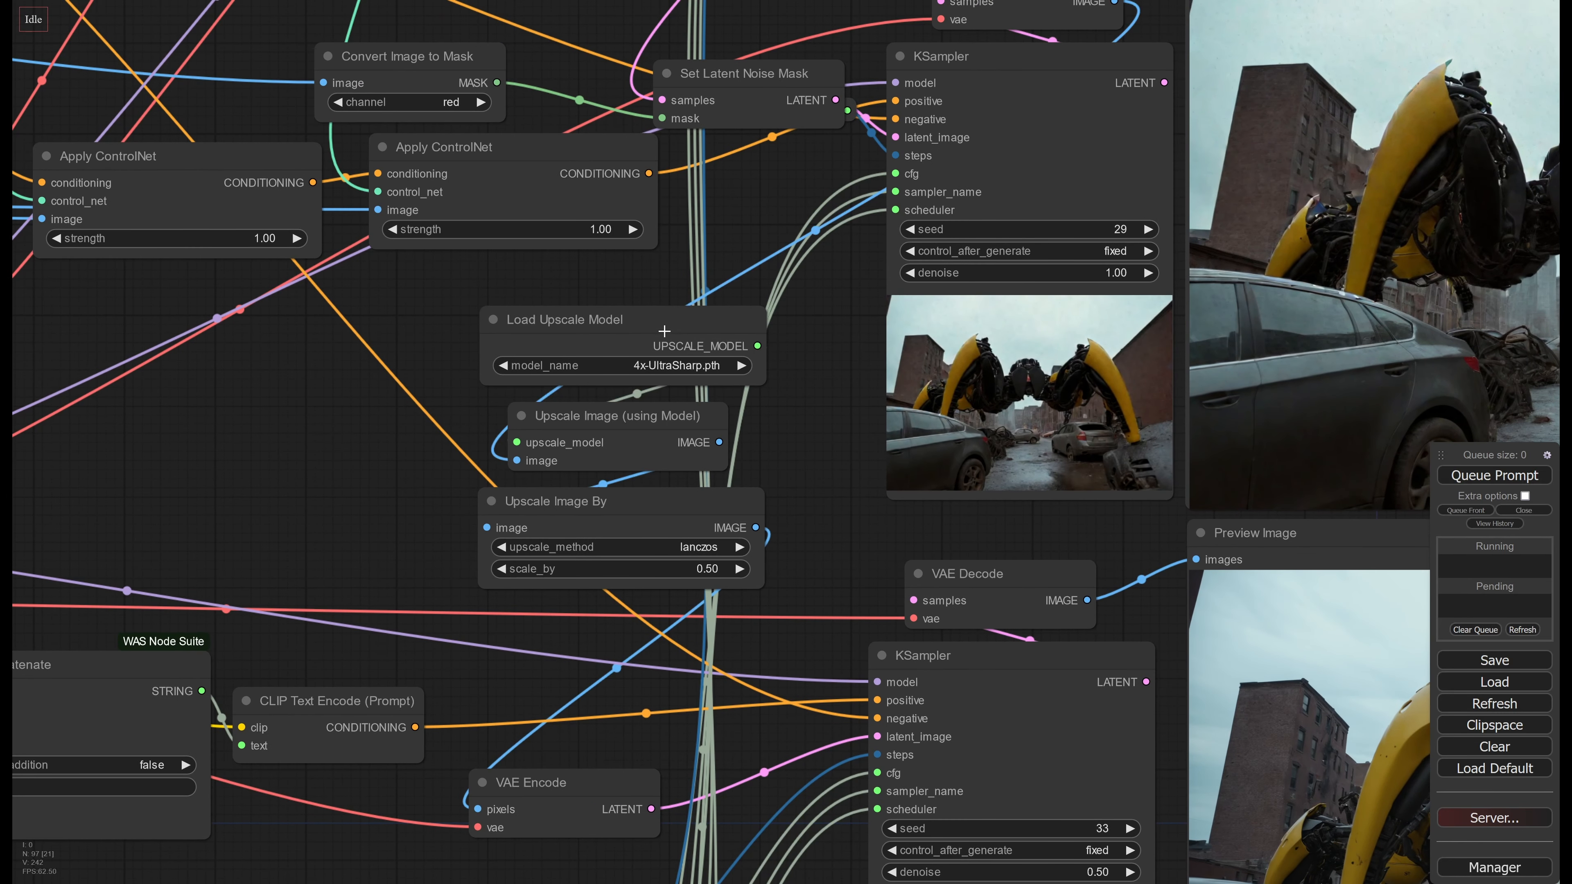
{"action": "left_click_drag", "start_coordinate": [664, 332], "coordinate": [660, 336]}
{"action": "left_click_drag", "start_coordinate": [667, 457], "coordinate": [669, 452]}
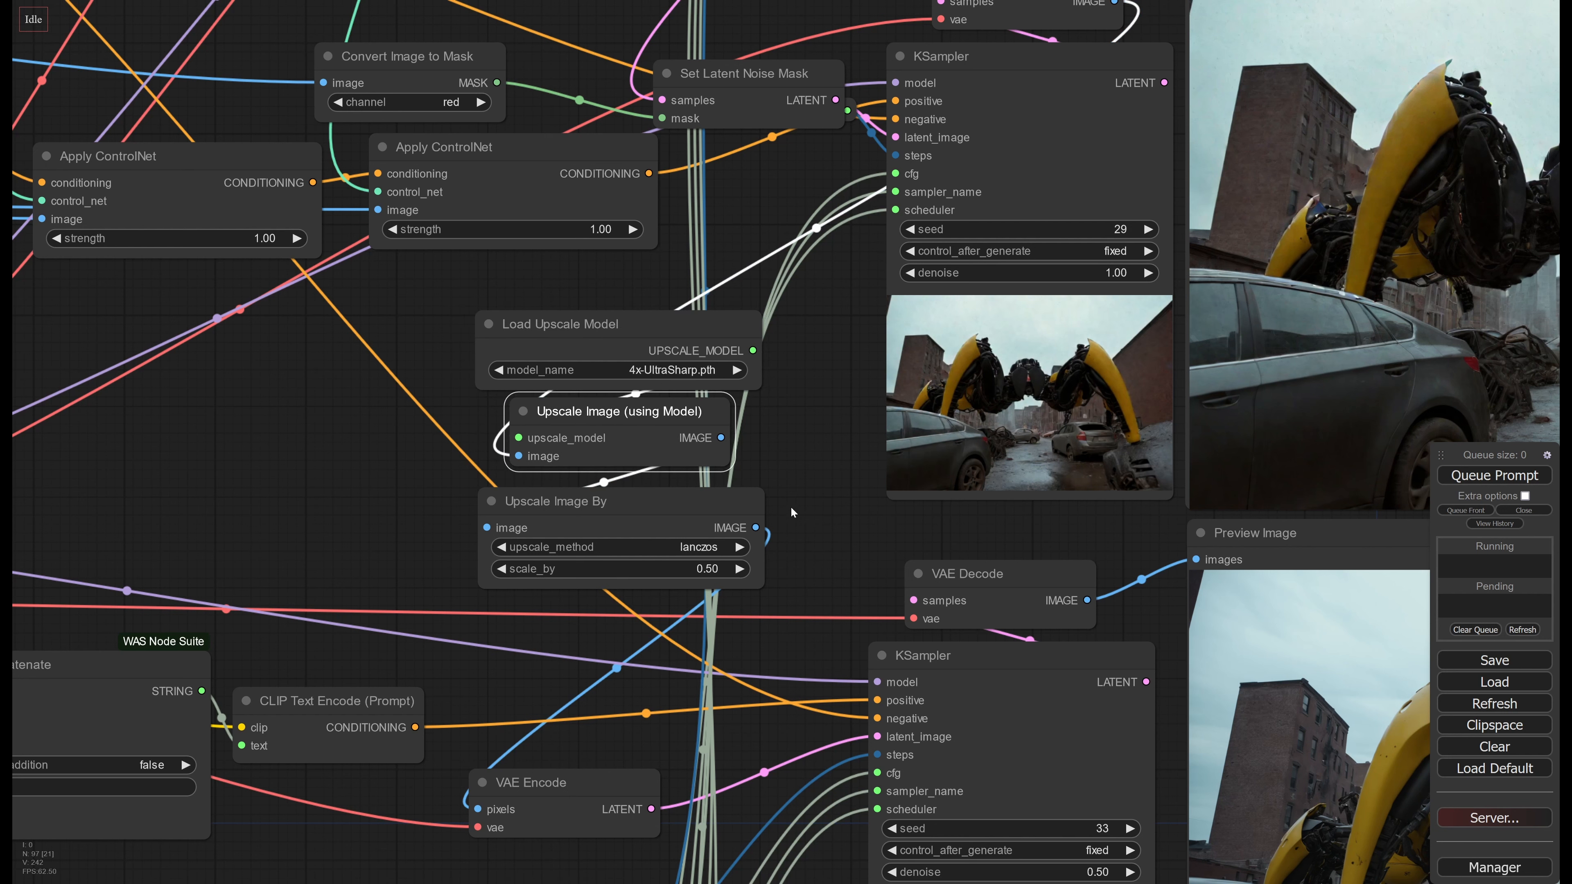
{"action": "left_click_drag", "start_coordinate": [793, 512], "coordinate": [737, 458]}
{"action": "left_click", "coordinate": [638, 449]}
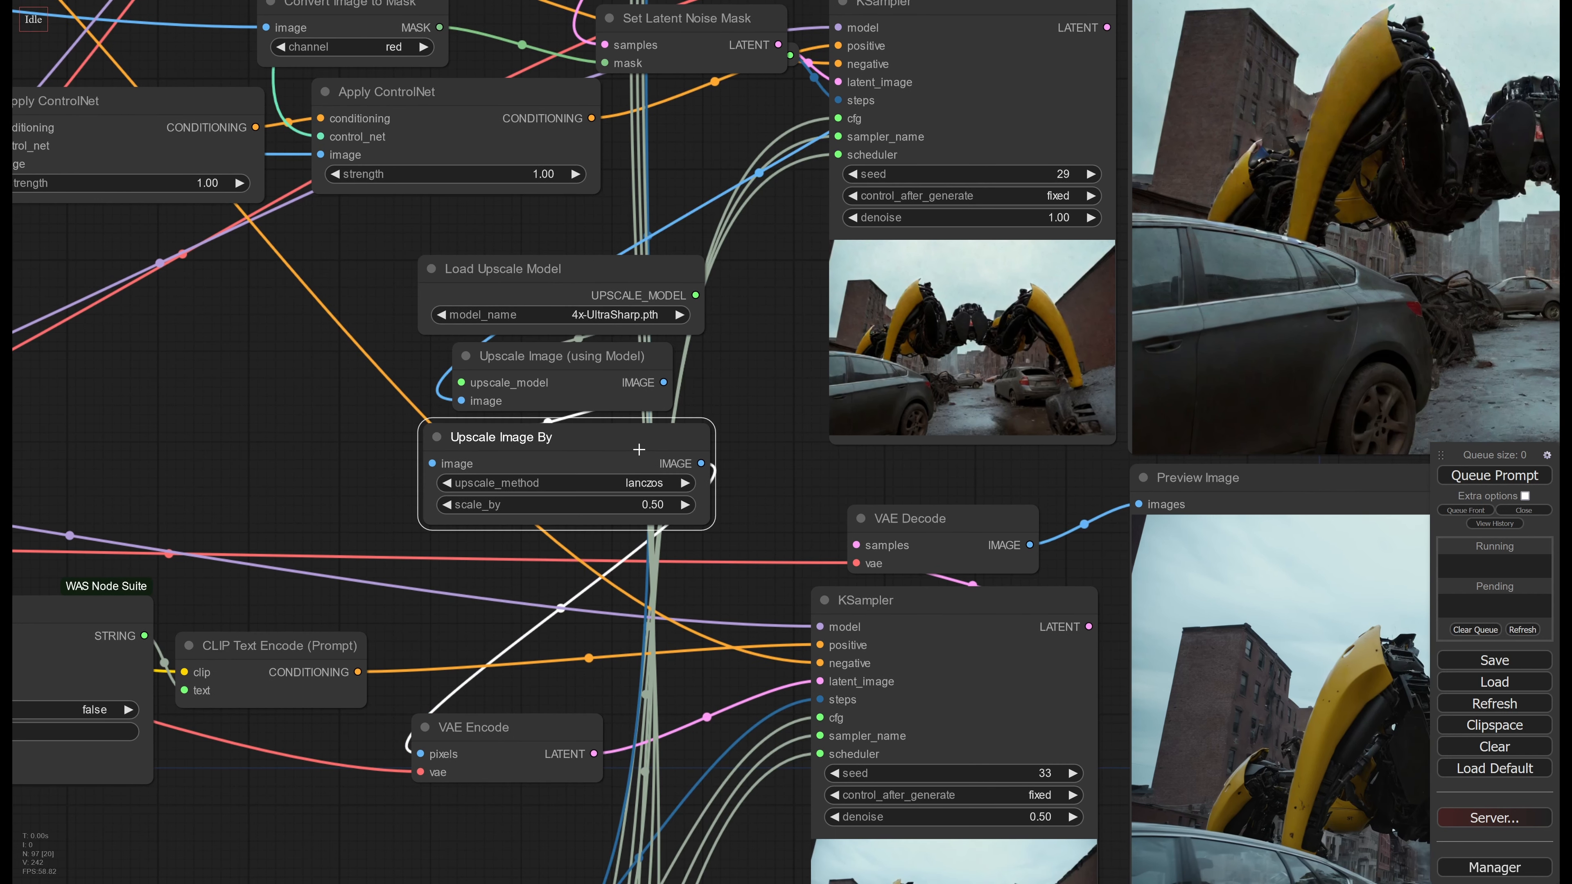
{"action": "left_click_drag", "start_coordinate": [798, 543], "coordinate": [604, 496]}
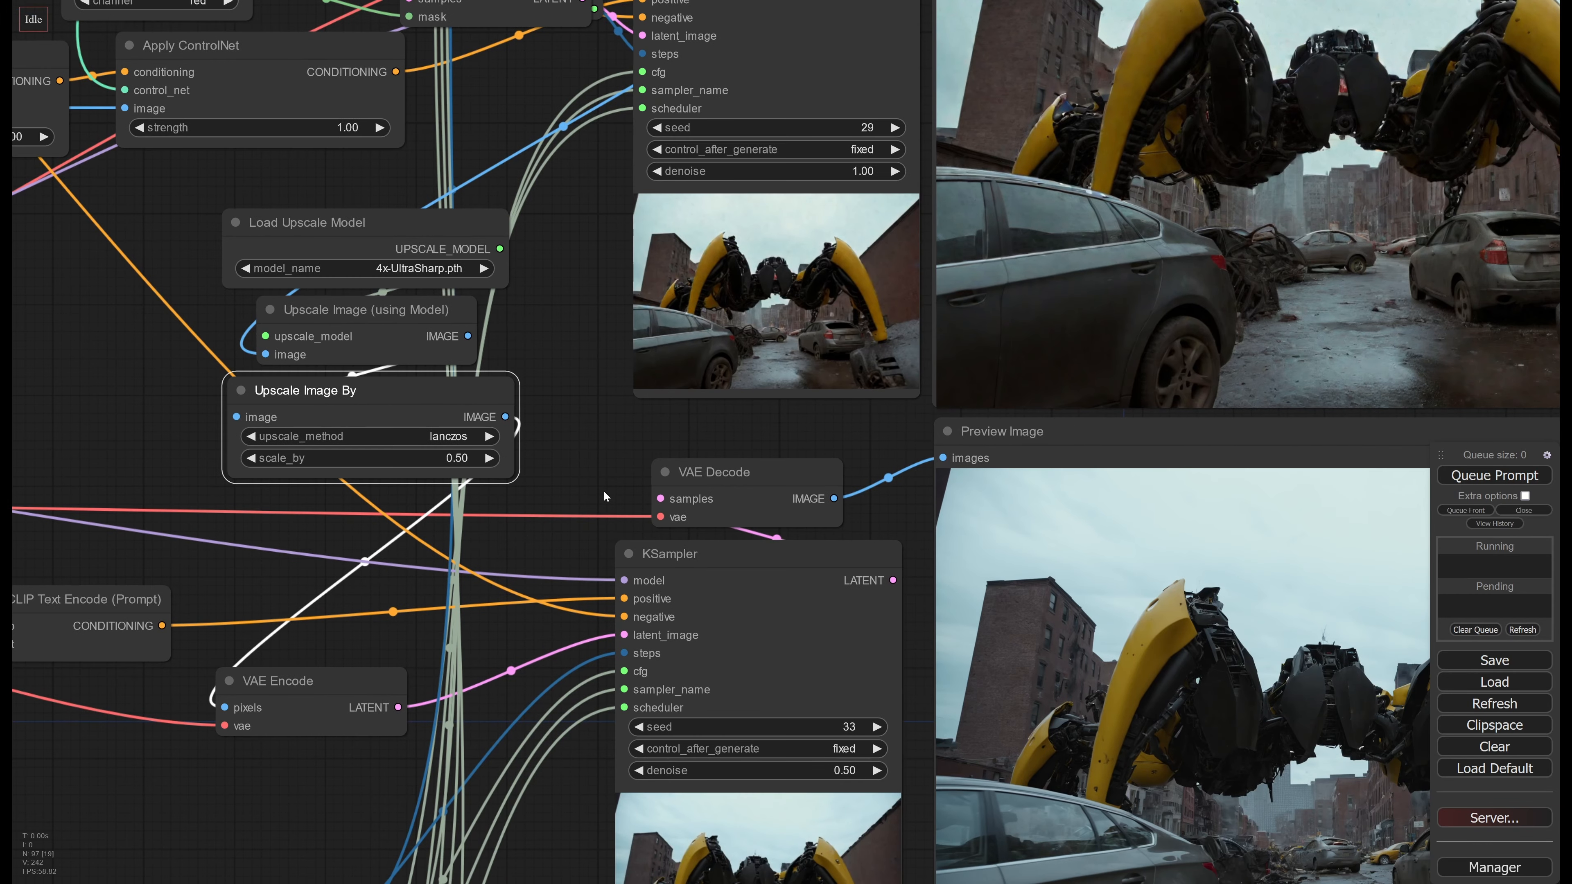
Compare the third KSampler's full robot preview with the second KSampler's preview, checking the robot, cars and street
{"action": "left_click_drag", "start_coordinate": [877, 553], "coordinate": [562, 297]}
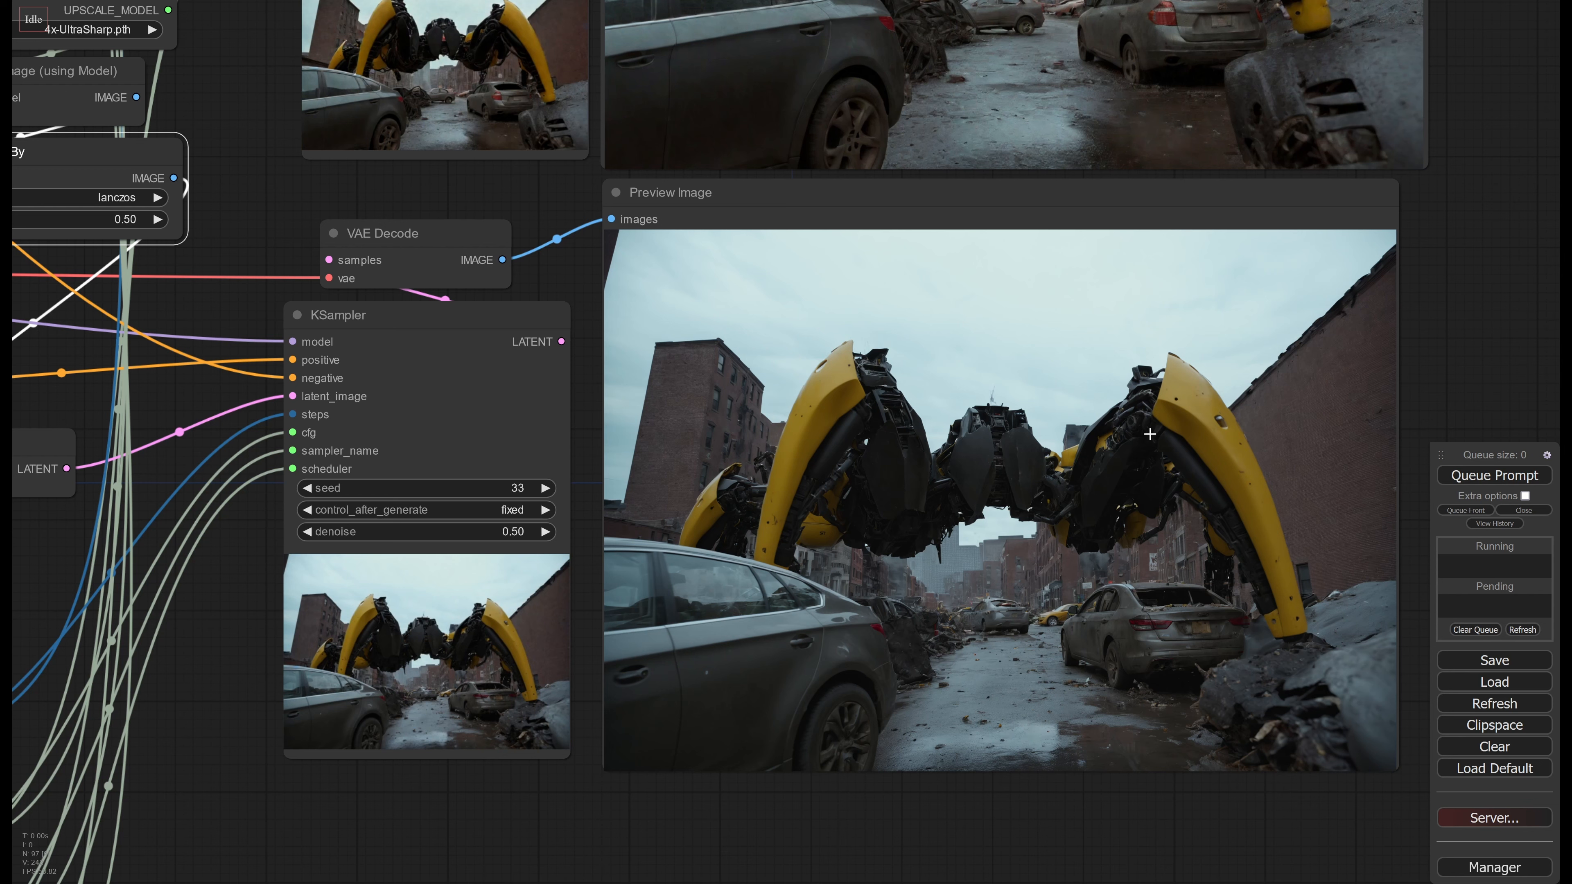
{"action": "left_click_drag", "start_coordinate": [1418, 361], "coordinate": [1293, 882]}
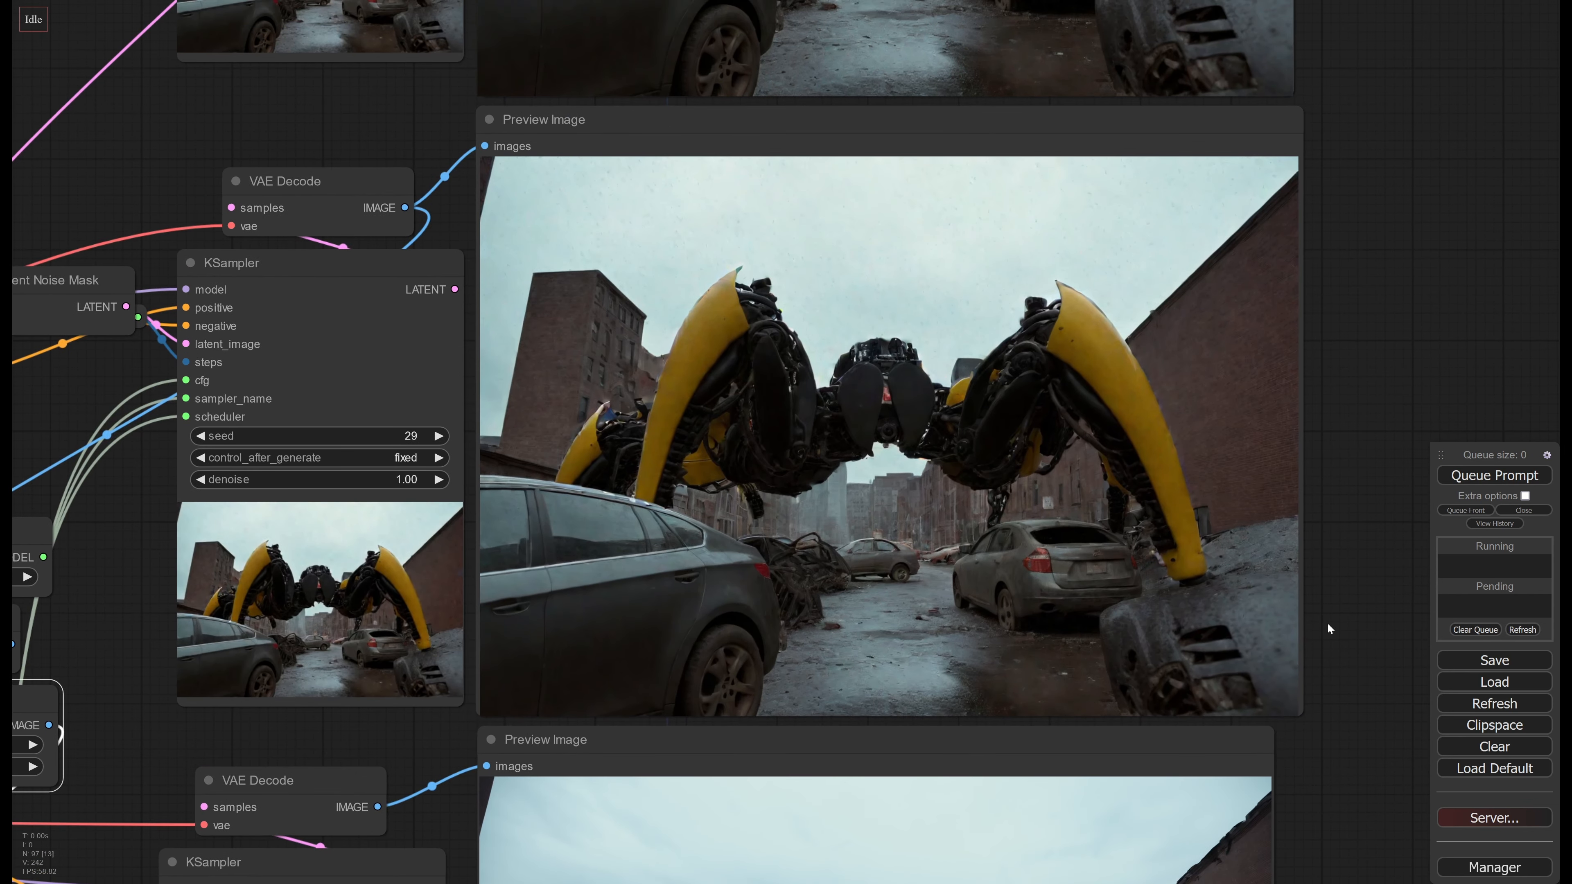
{"action": "left_click_drag", "start_coordinate": [1329, 628], "coordinate": [1304, 436]}
{"action": "scroll", "coordinate": [1307, 434], "scroll_direction": "down", "scroll_amount": 1}
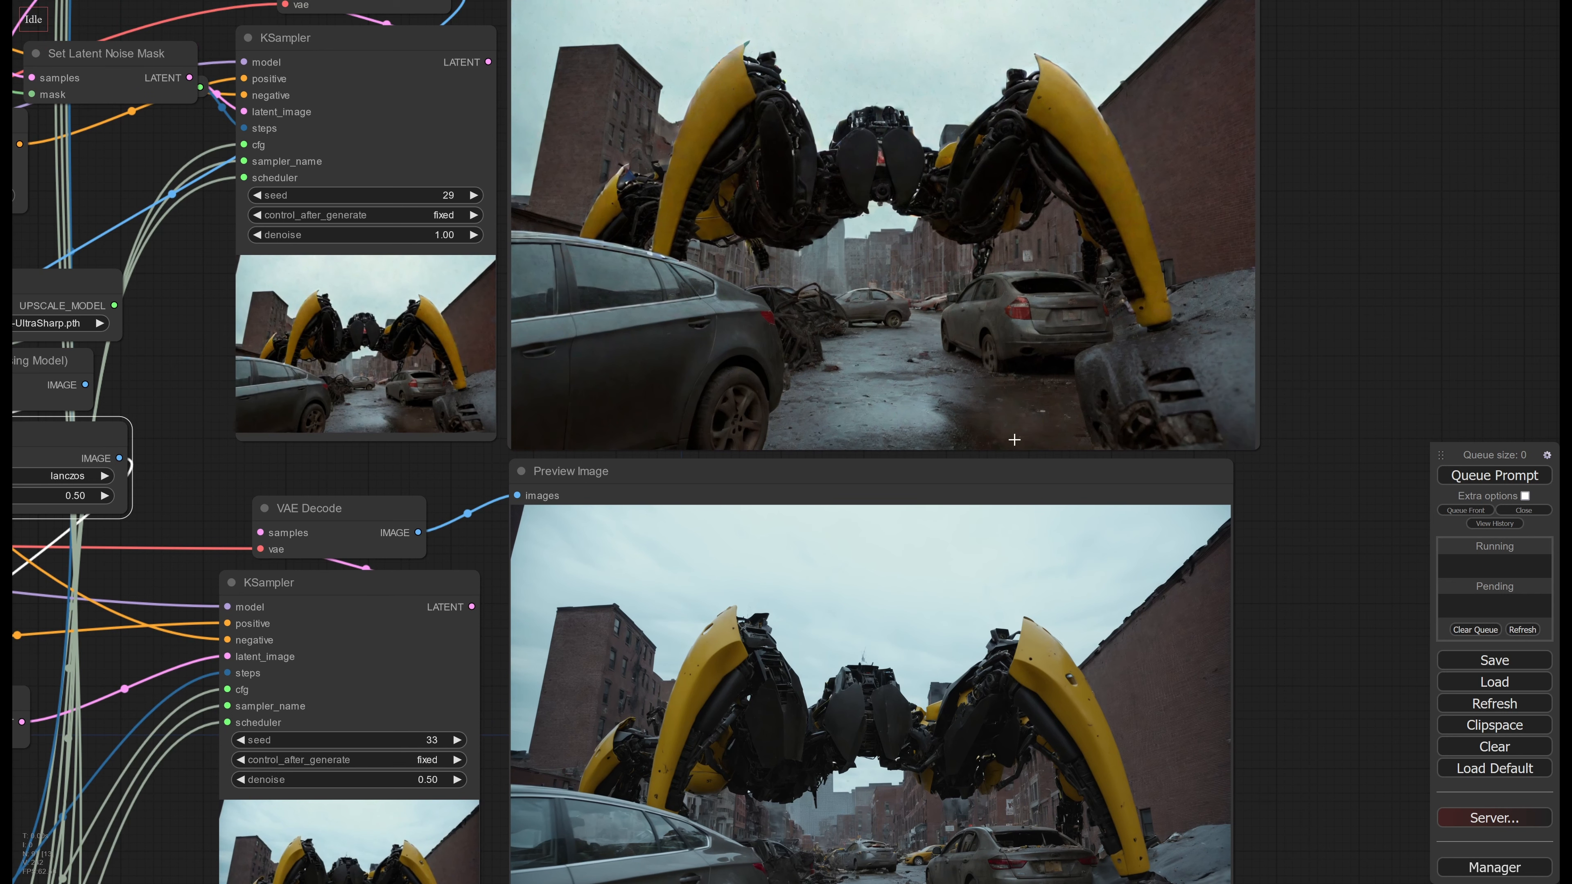
{"action": "left_click_drag", "start_coordinate": [1285, 658], "coordinate": [1251, 368]}
{"action": "scroll", "coordinate": [763, 604], "scroll_direction": "up", "scroll_amount": 2}
{"action": "scroll", "coordinate": [763, 604], "scroll_direction": "up", "scroll_amount": 1}
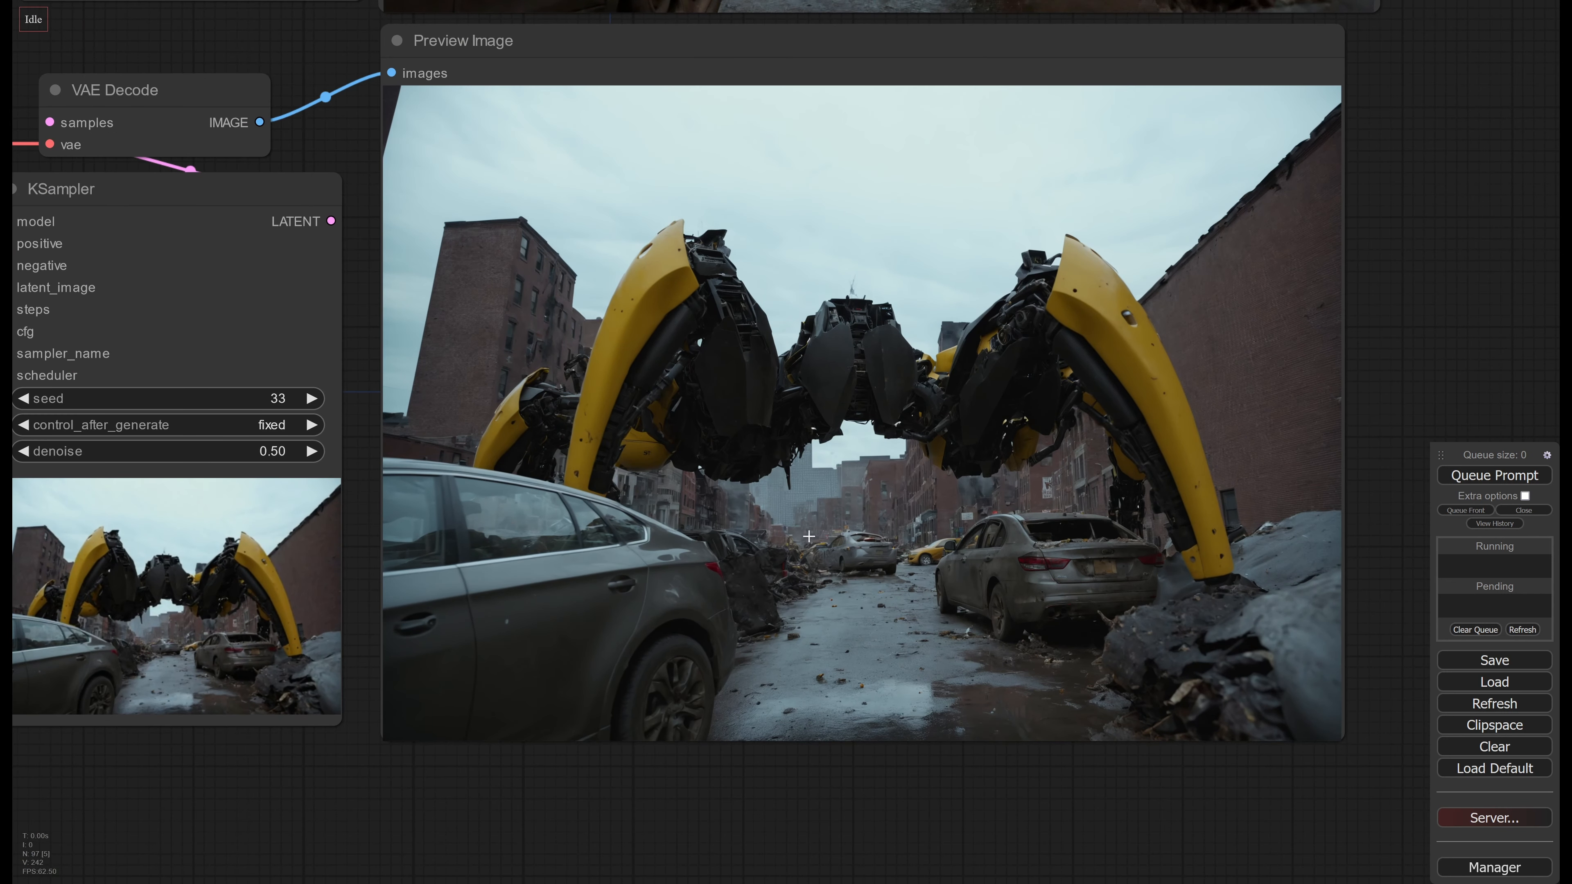
{"action": "left_click_drag", "start_coordinate": [1350, 373], "coordinate": [1229, 552]}
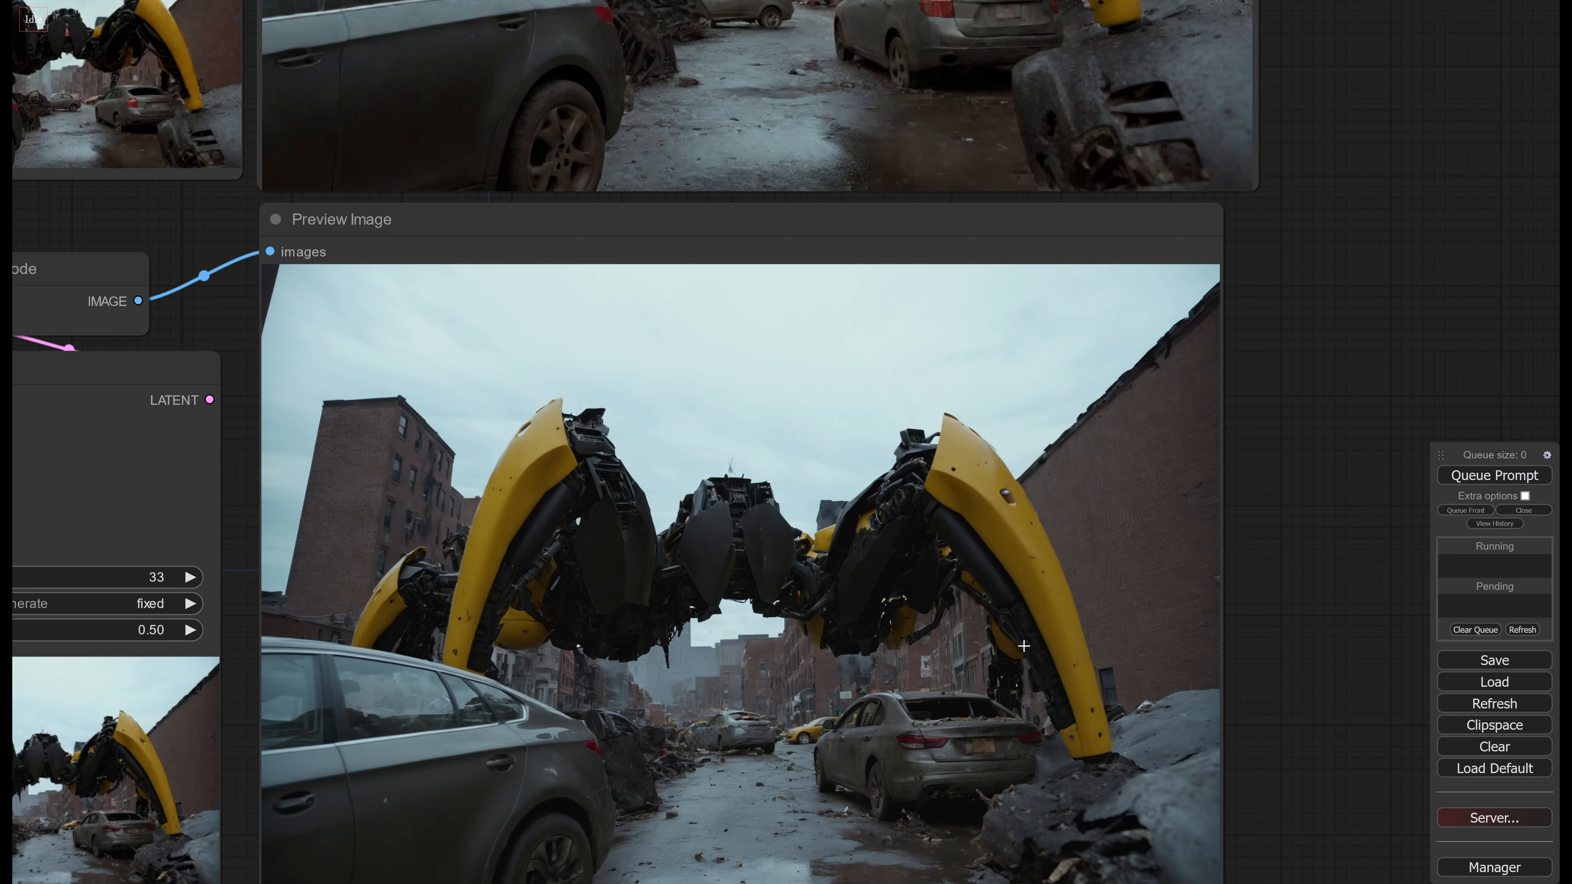
{"action": "mouse_move", "coordinate": [1351, 256]}
{"action": "left_mouse_down"}
{"action": "mouse_move", "coordinate": [1297, 714]}
{"action": "mouse_move", "coordinate": [1329, 256]}
{"action": "left_mouse_up"}
{"action": "left_click_drag", "start_coordinate": [1282, 475], "coordinate": [1320, 411]}
{"action": "scroll", "coordinate": [1224, 486], "scroll_direction": "down", "scroll_amount": 1}
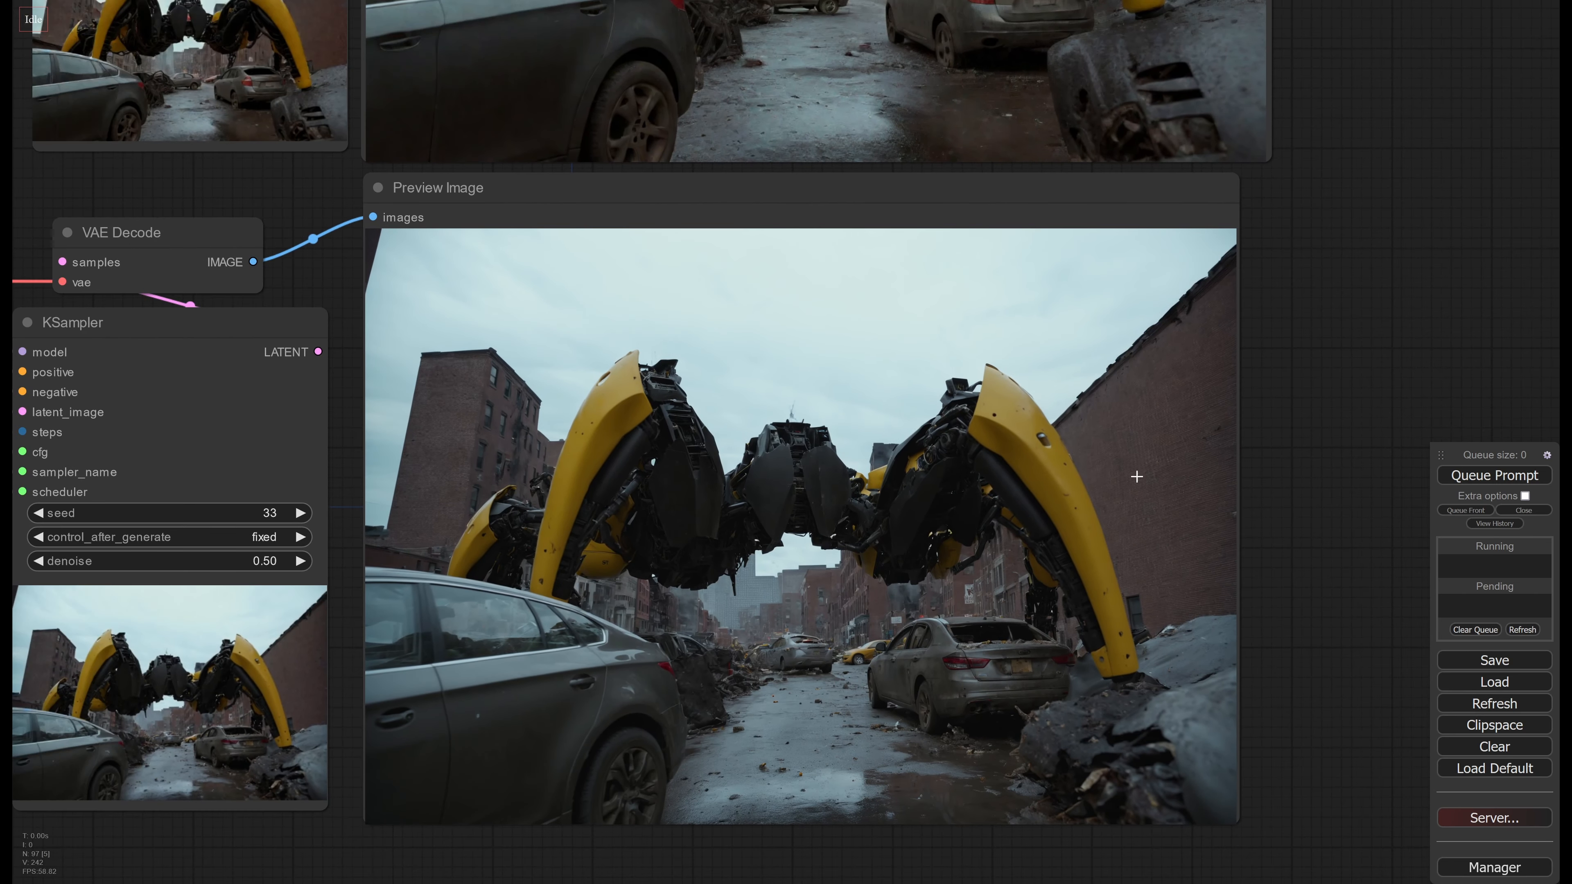
Review the third KSampler's seed and denoise settings against its preview and the second stage's image
{"action": "left_click_drag", "start_coordinate": [659, 475], "coordinate": [933, 482]}
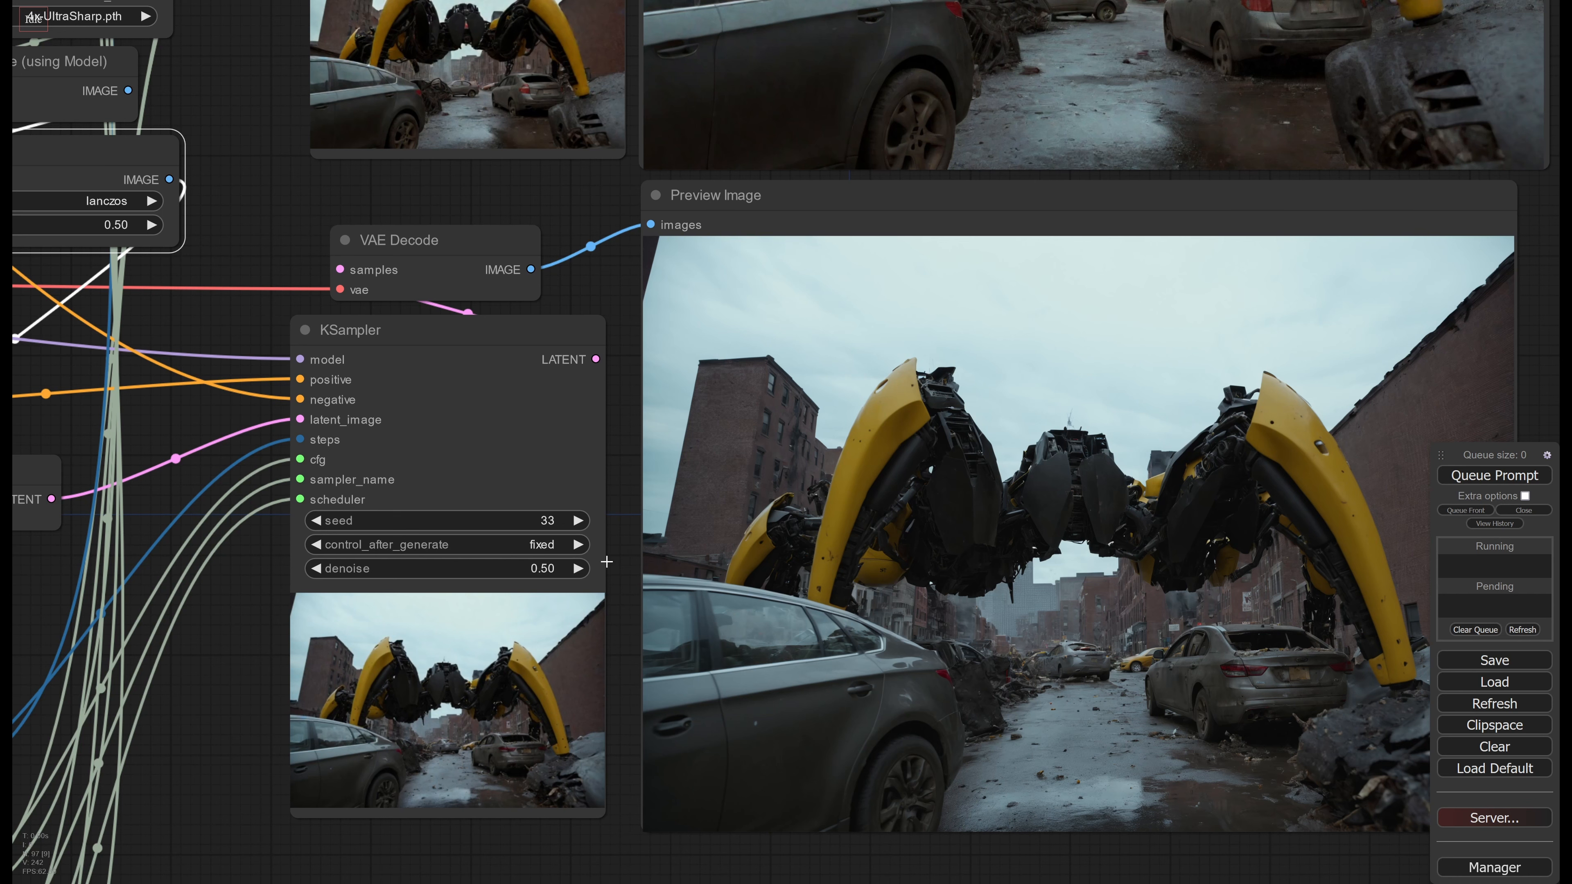
{"action": "left_click_drag", "start_coordinate": [626, 526], "coordinate": [554, 544]}
{"action": "scroll", "coordinate": [555, 544], "scroll_direction": "down", "scroll_amount": 1}
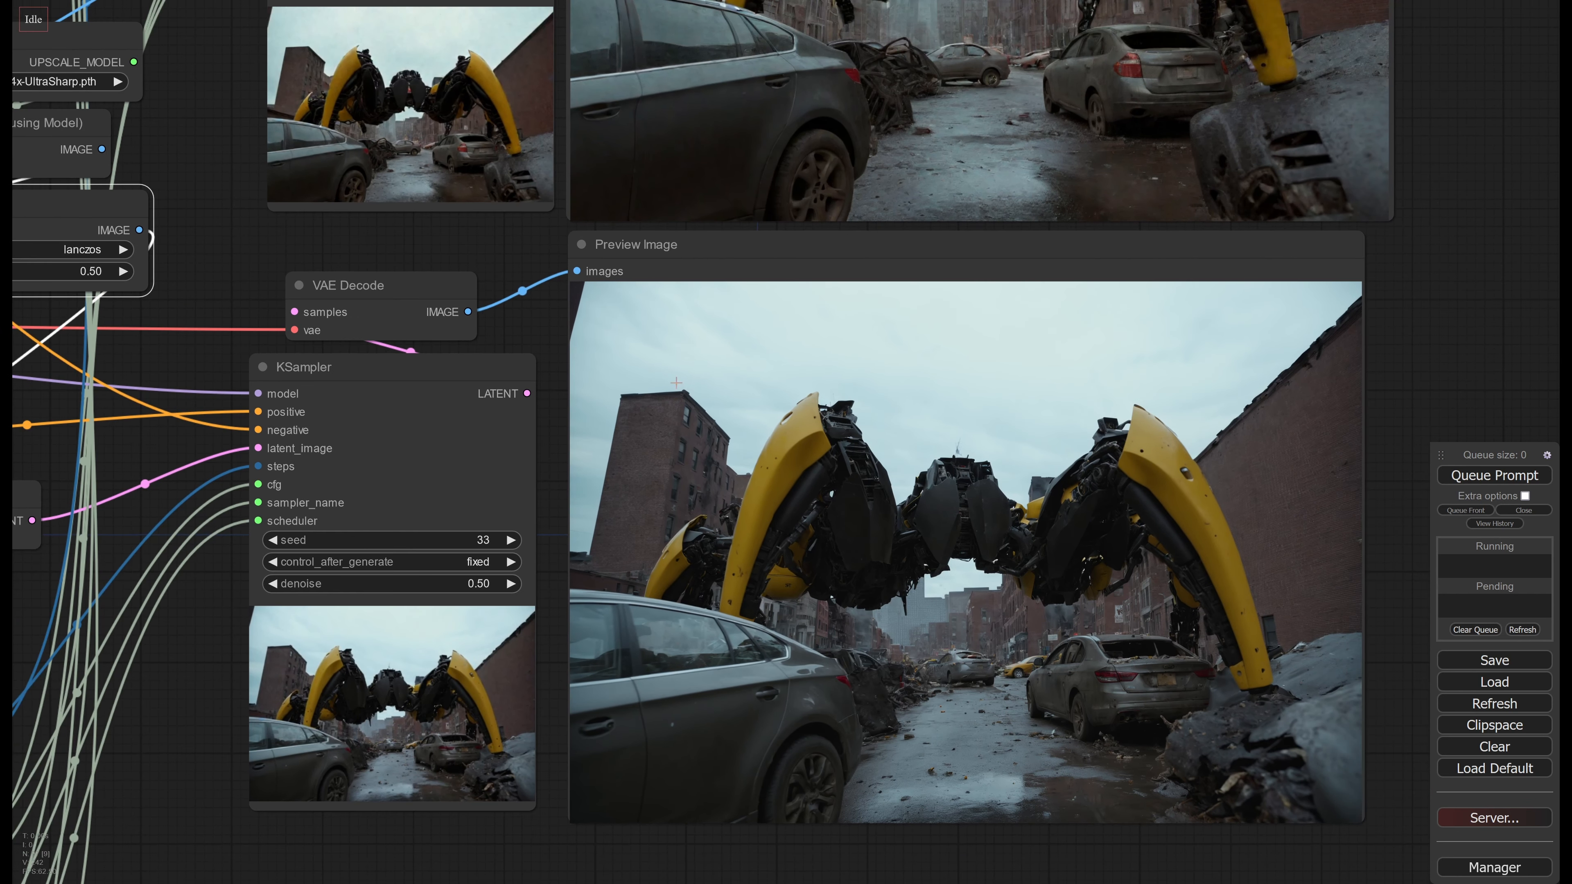
{"action": "left_click_drag", "start_coordinate": [543, 289], "coordinate": [468, 560]}
{"action": "left_click_drag", "start_coordinate": [475, 696], "coordinate": [493, 382]}
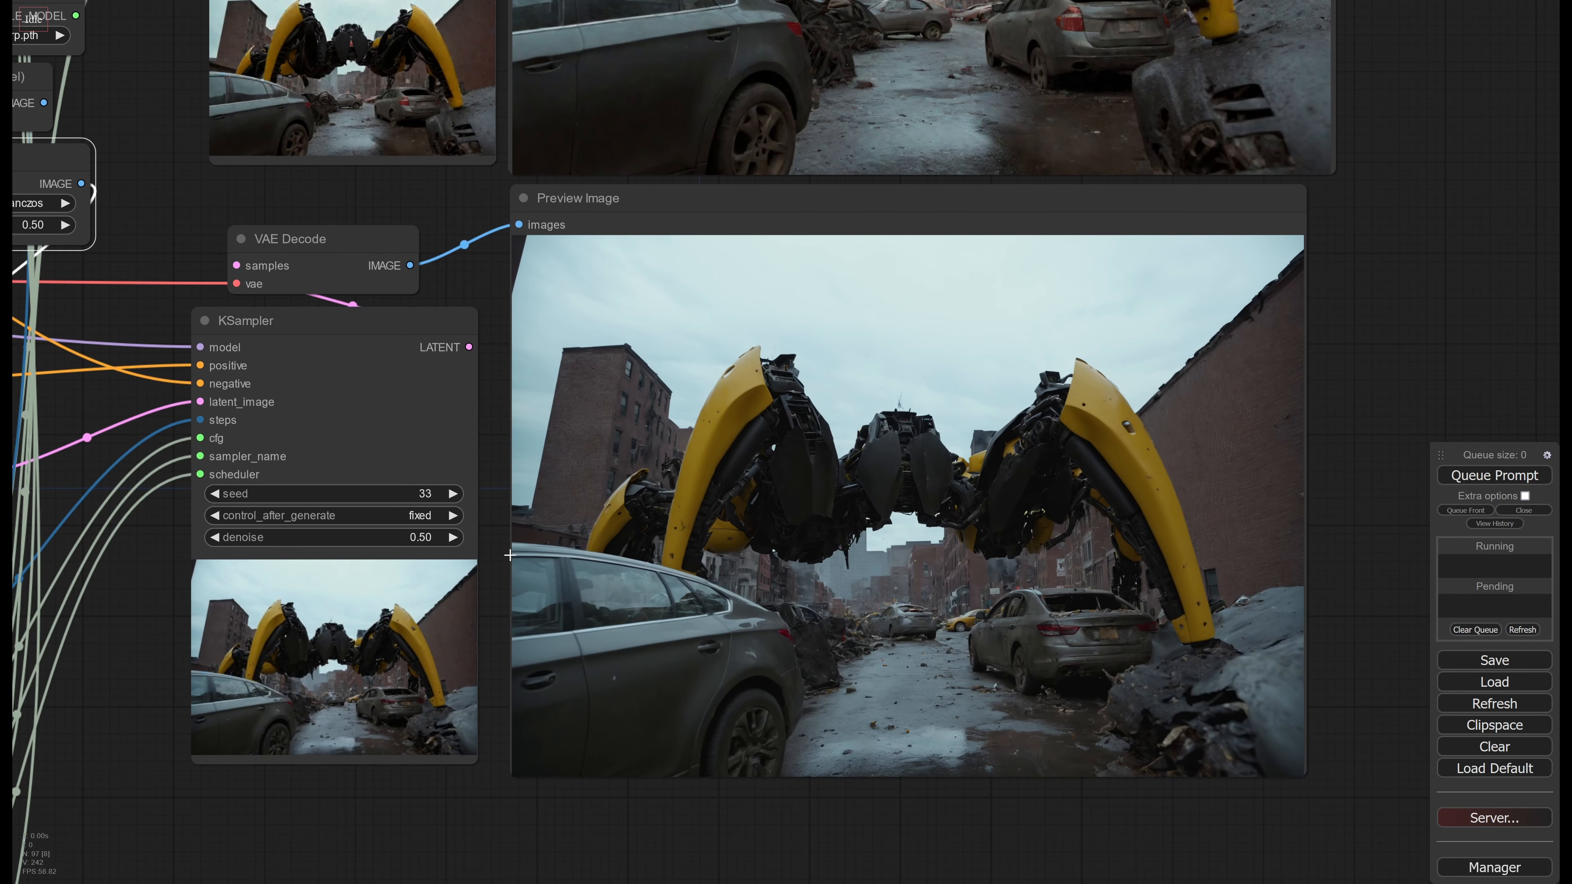
{"action": "left_click_drag", "start_coordinate": [491, 521], "coordinate": [519, 560]}
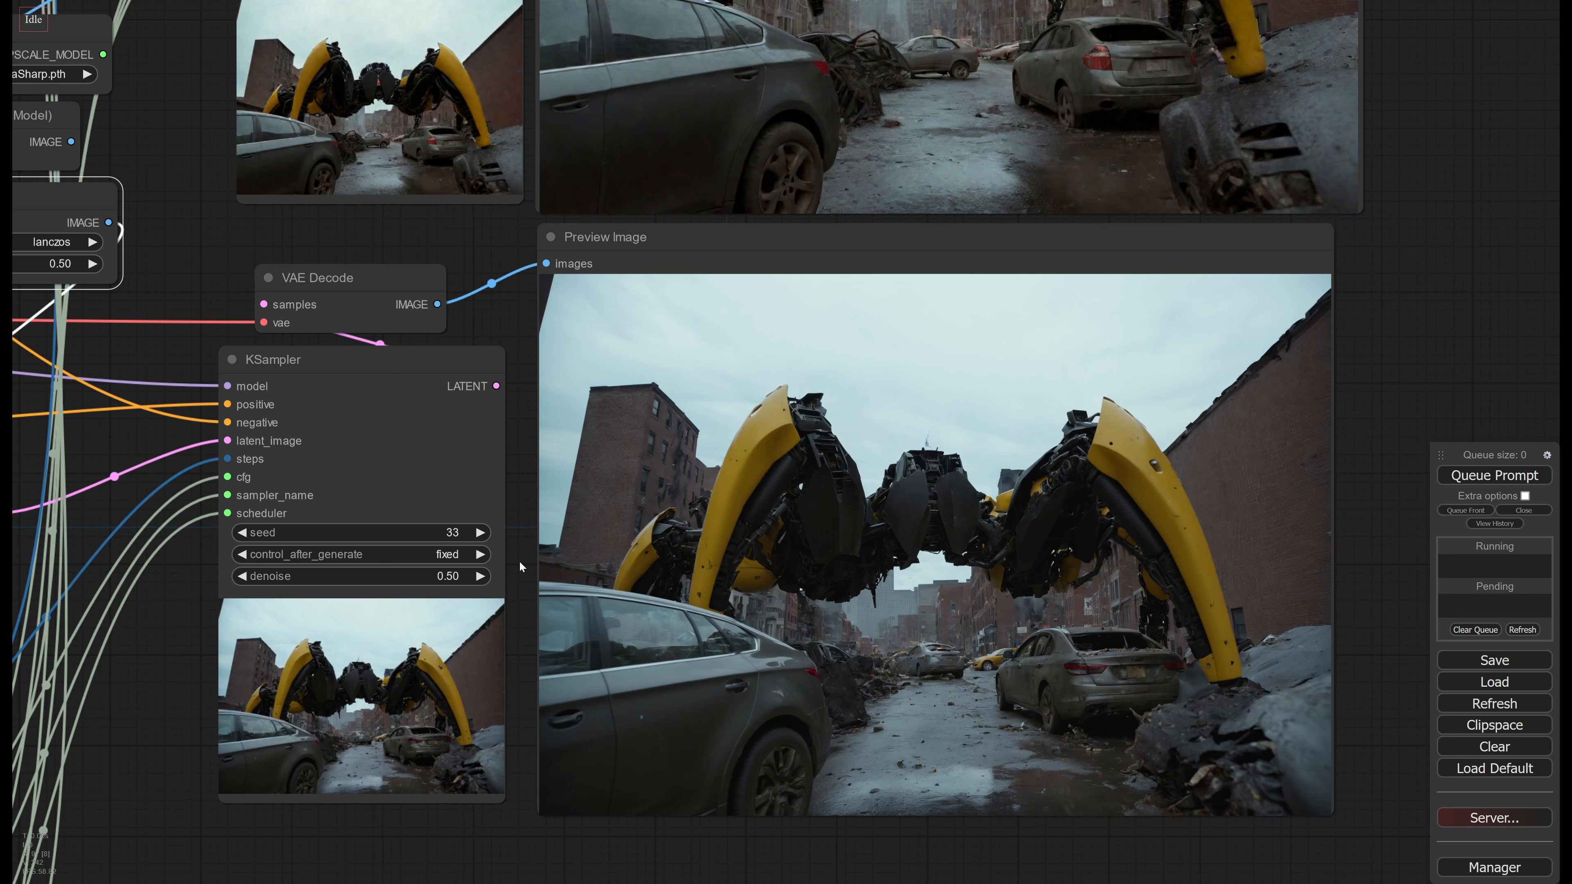
{"action": "left_click_drag", "start_coordinate": [526, 556], "coordinate": [493, 860]}
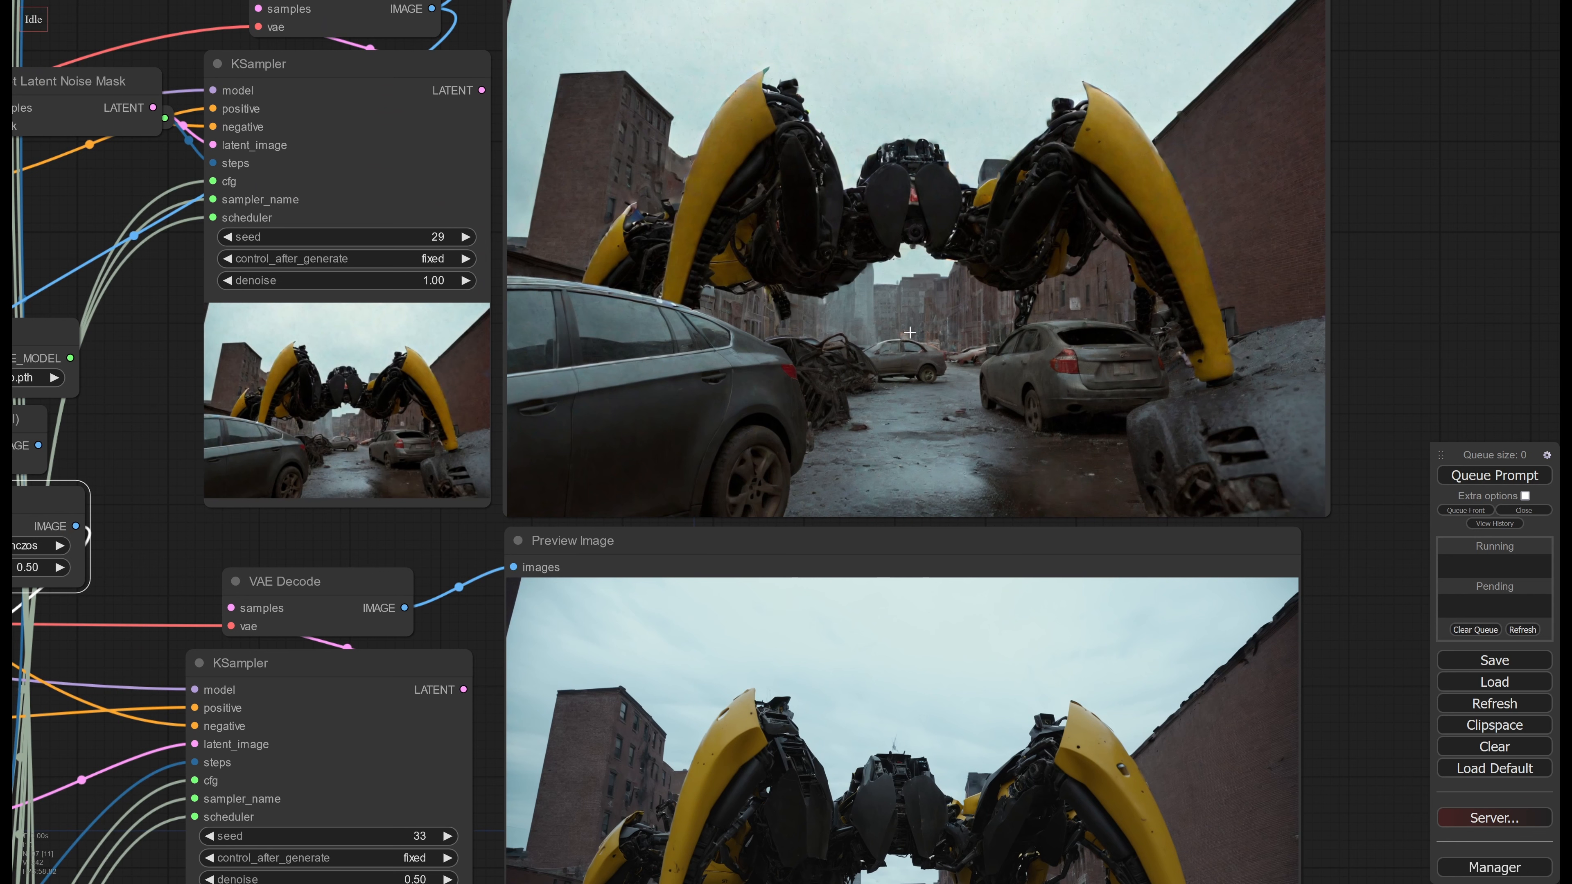
{"action": "left_click_drag", "start_coordinate": [876, 641], "coordinate": [890, 356]}
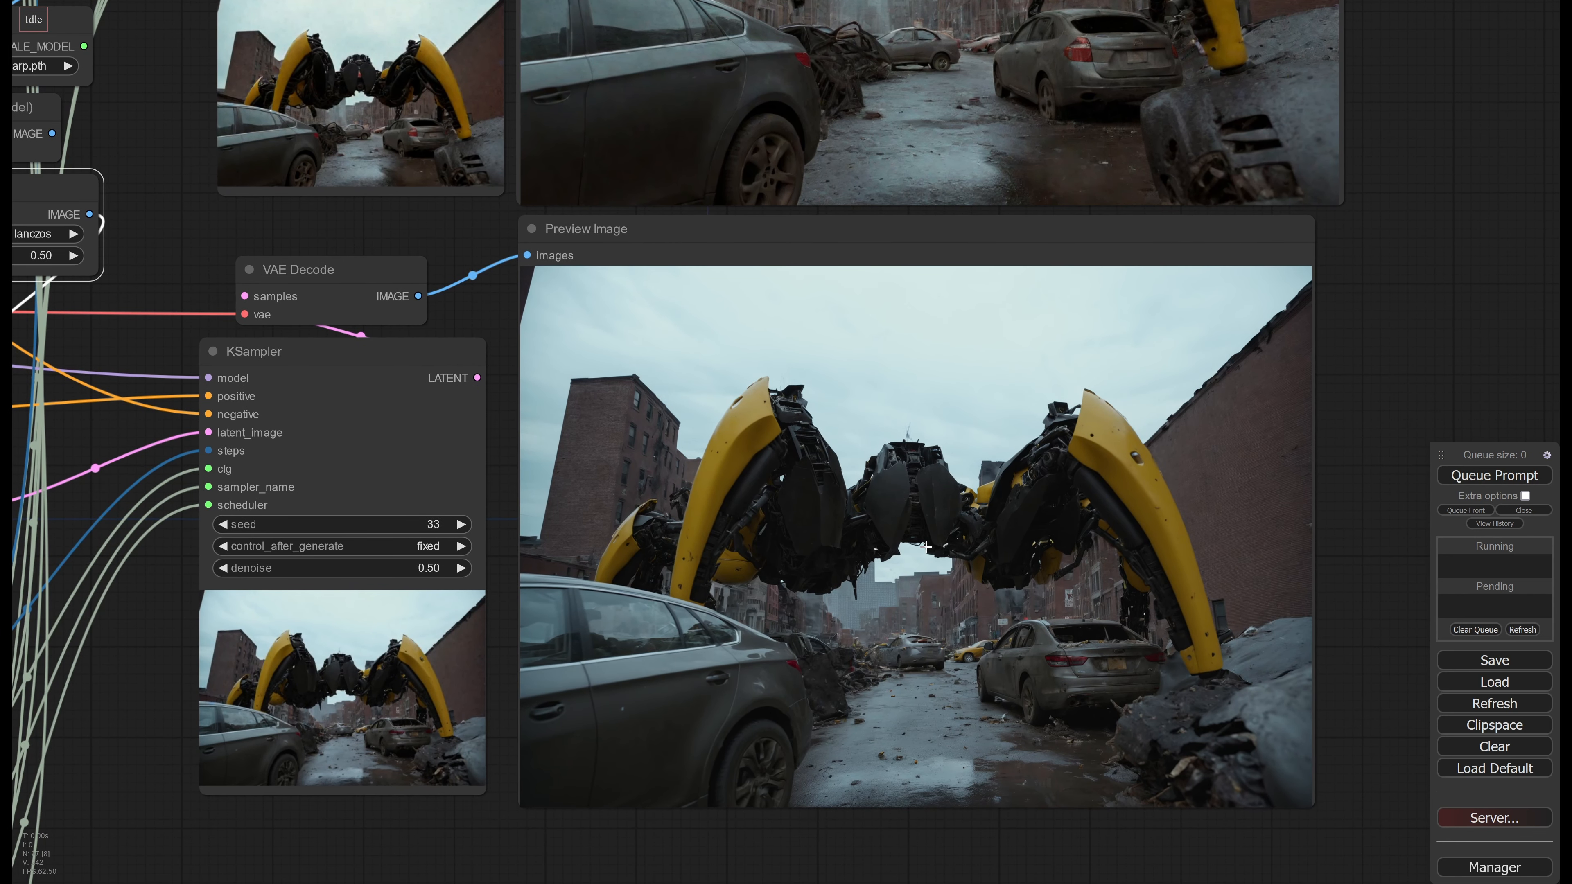
{"action": "scroll", "coordinate": [912, 547], "scroll_direction": "up", "scroll_amount": 1}
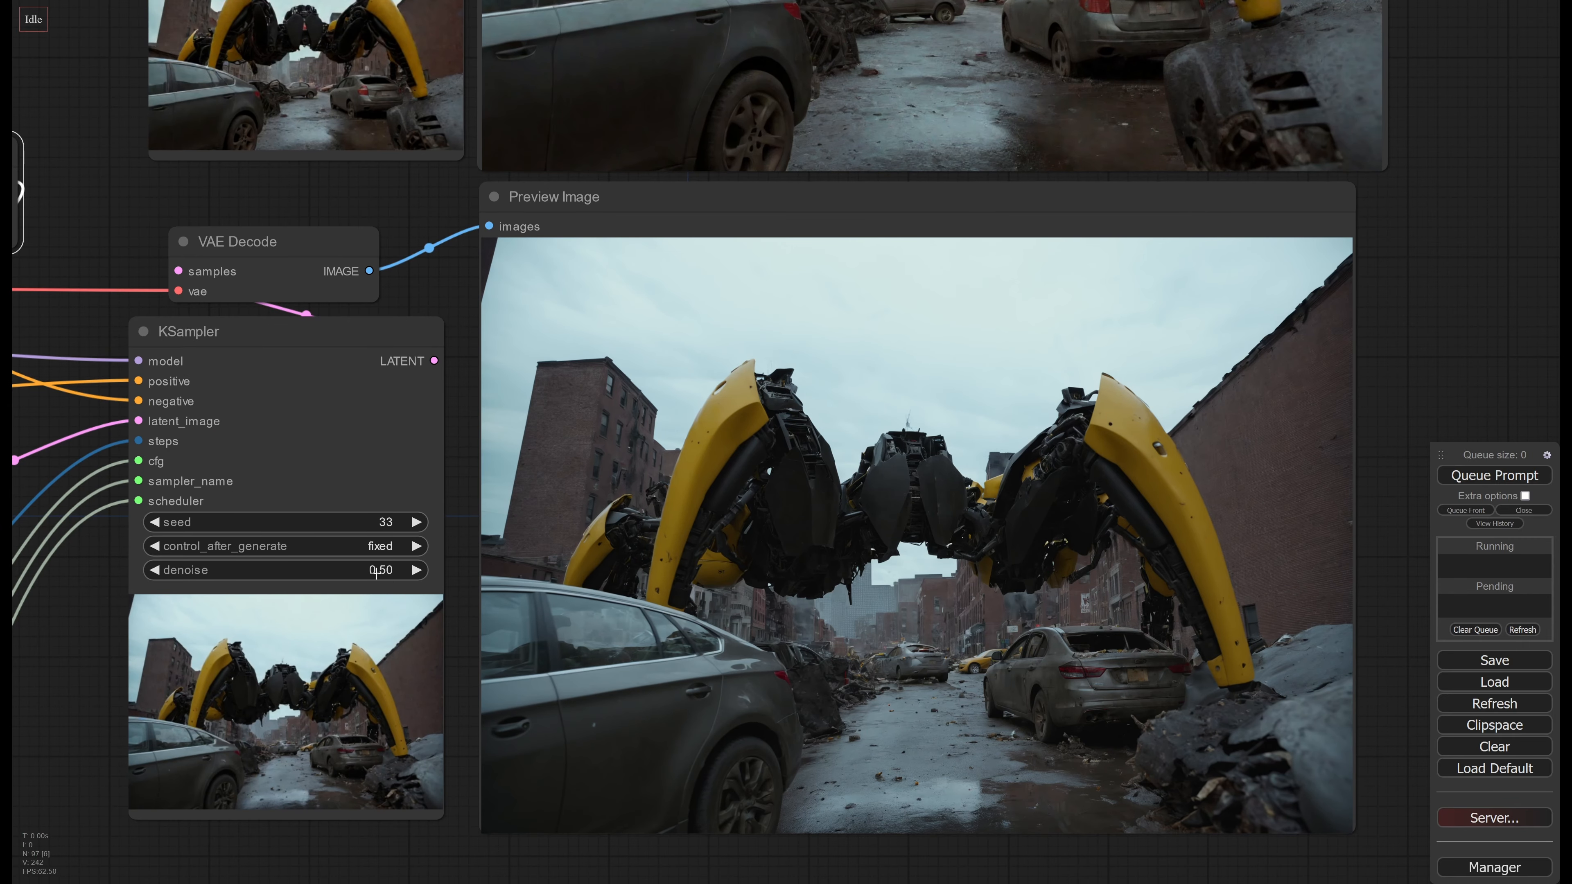
Inspect the wrecked cars and background buildings up close in the second and third KSampler previews
{"action": "left_click_drag", "start_coordinate": [886, 616], "coordinate": [811, 865]}
{"action": "left_click_drag", "start_coordinate": [847, 315], "coordinate": [842, 601]}
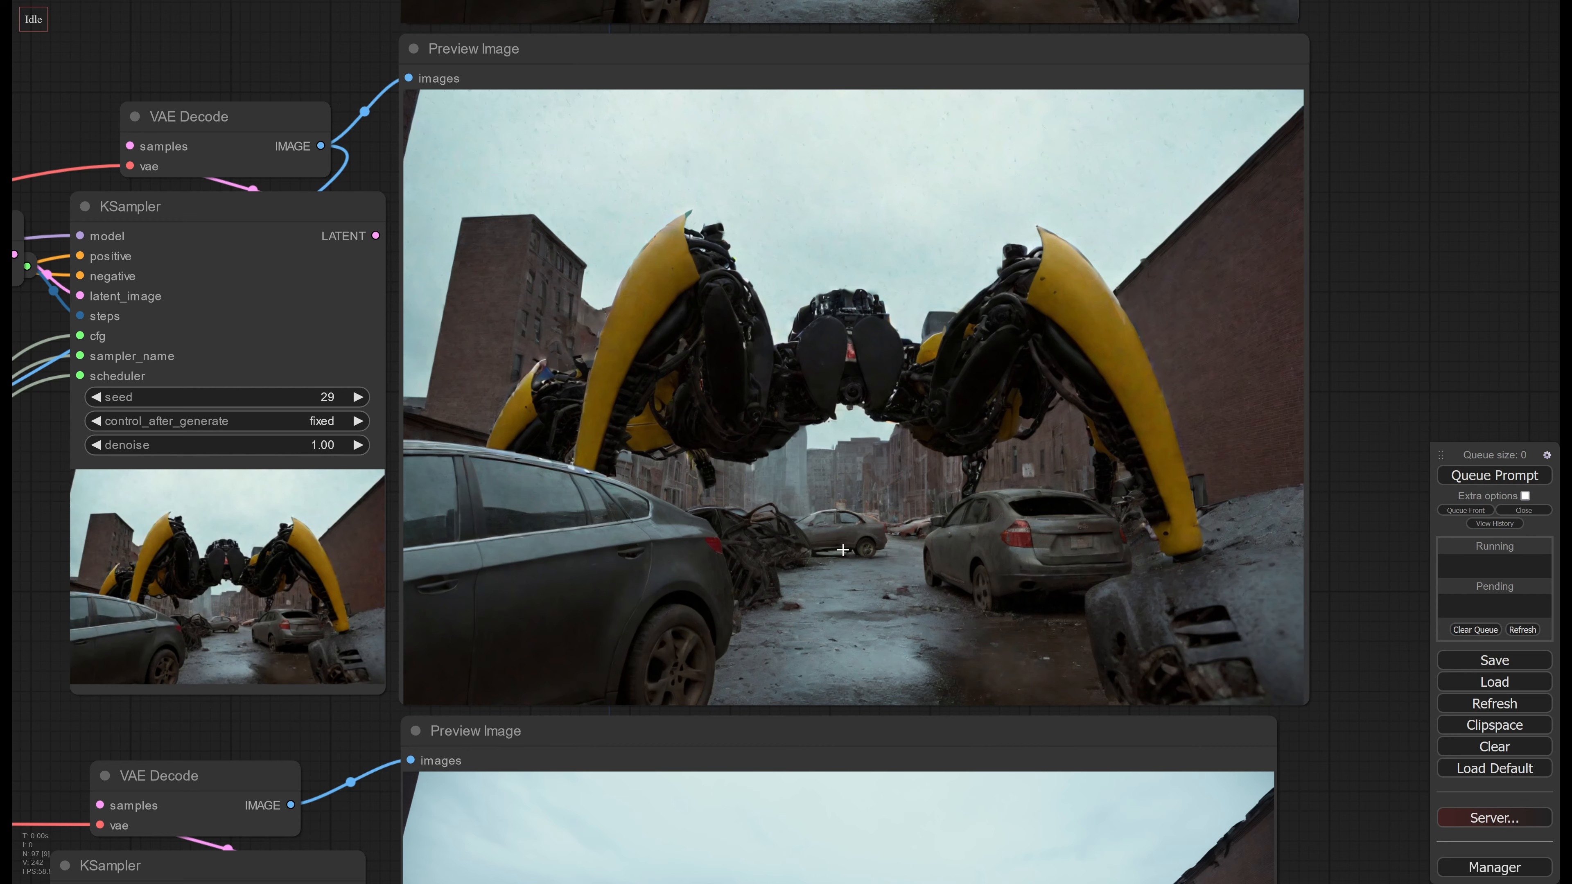
{"action": "scroll", "coordinate": [842, 549], "scroll_direction": "up", "scroll_amount": 12}
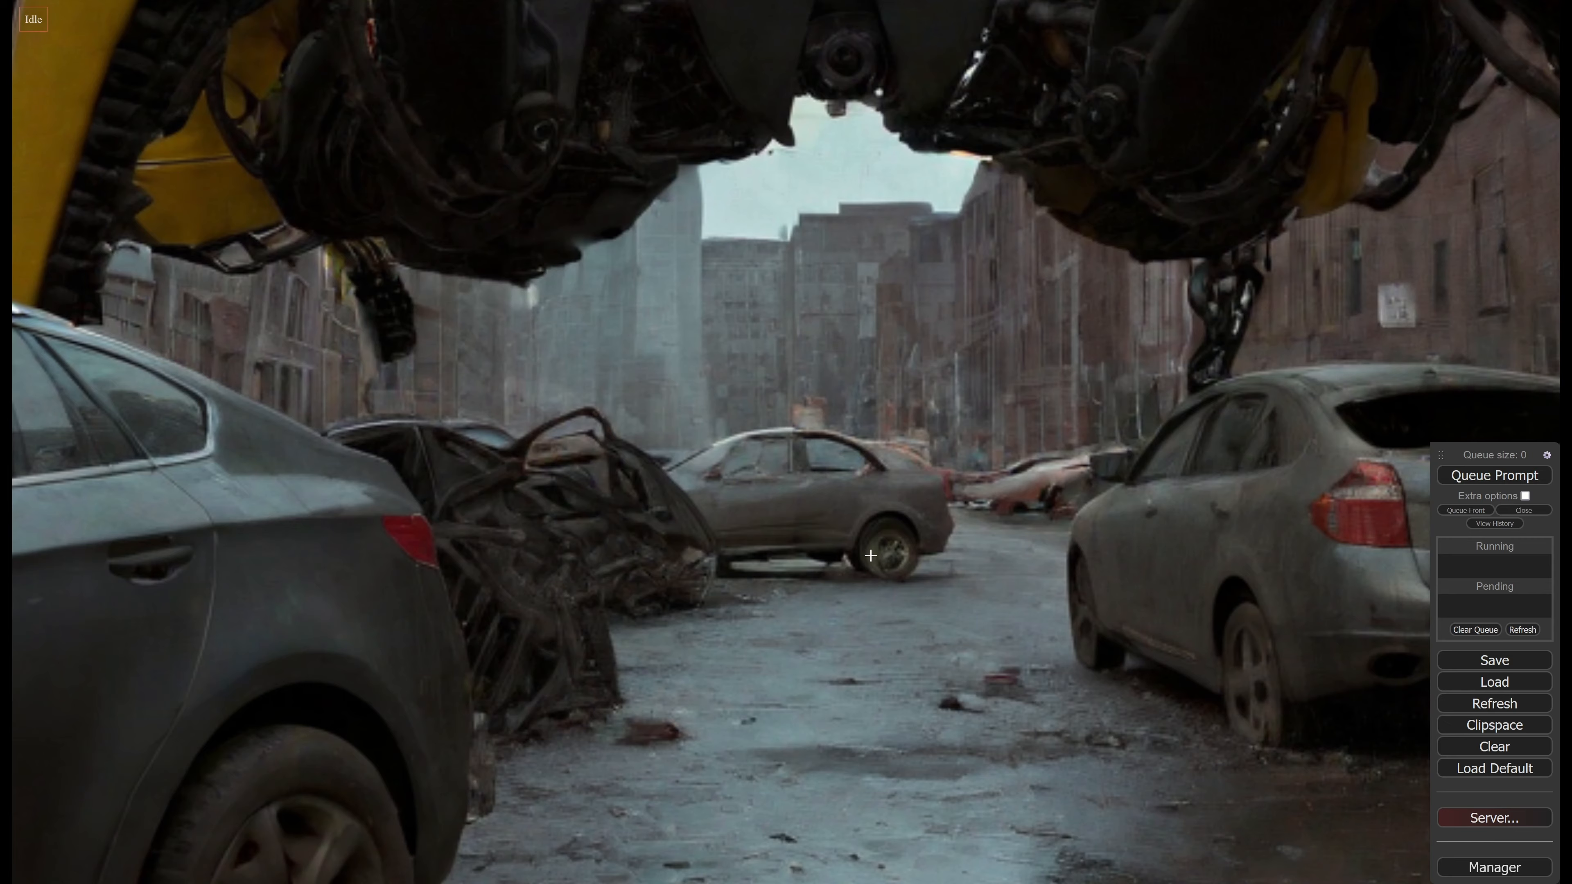
{"action": "scroll", "coordinate": [869, 554], "scroll_direction": "down", "scroll_amount": 5}
{"action": "middle_click_drag", "start_coordinate": [868, 554], "coordinate": [808, 176]}
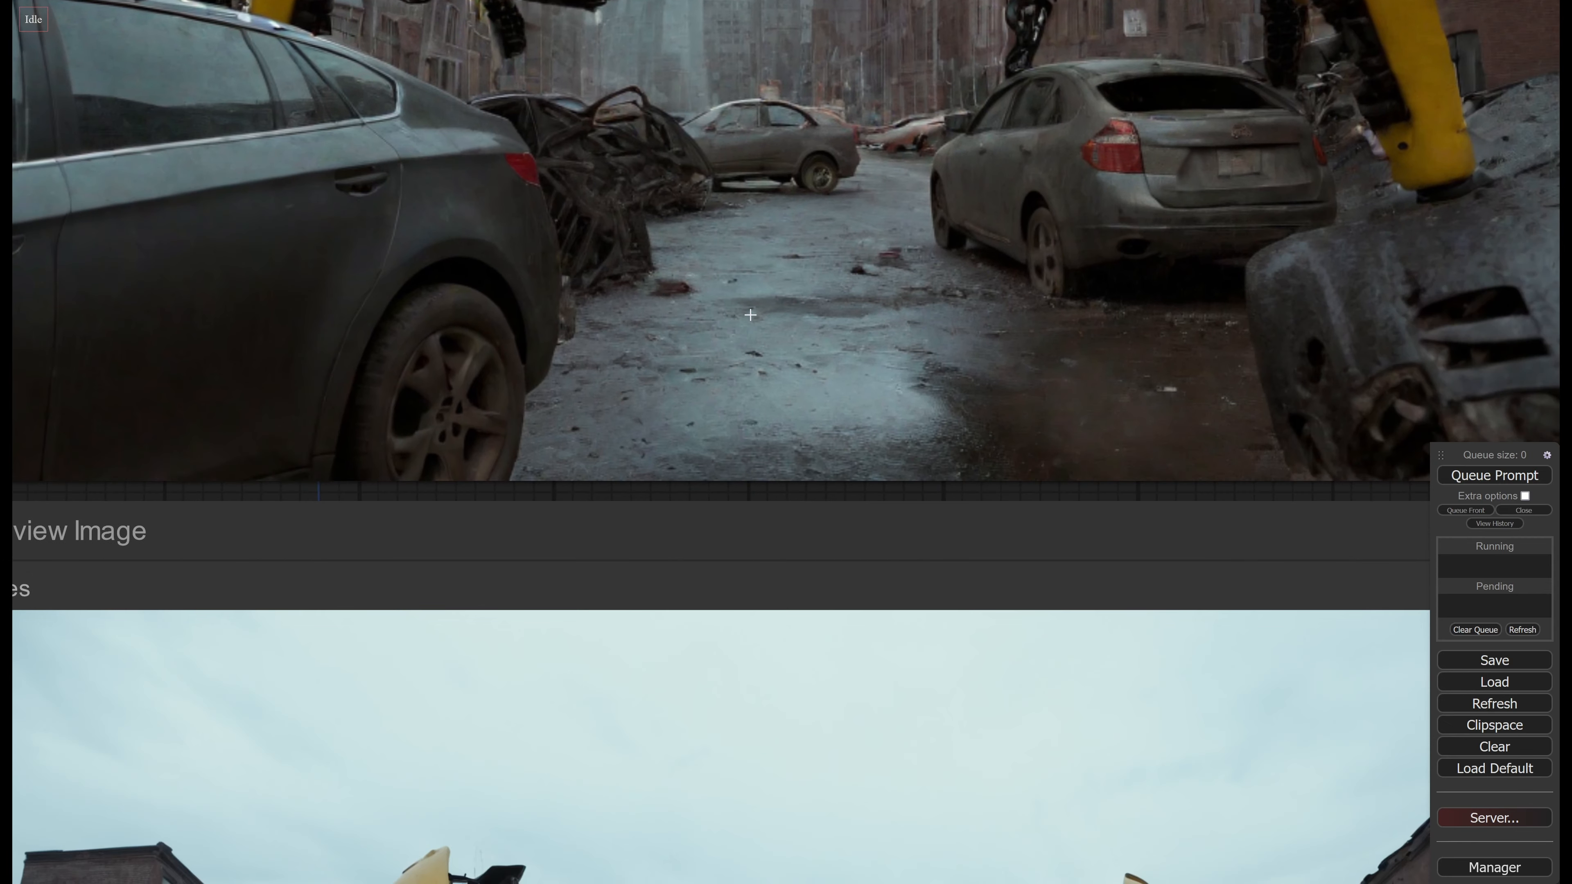
{"action": "scroll", "coordinate": [730, 657], "scroll_direction": "down", "scroll_amount": 2}
{"action": "middle_click_drag", "start_coordinate": [686, 763], "coordinate": [680, 144]}
{"action": "middle_click_drag", "start_coordinate": [694, 659], "coordinate": [707, 502]}
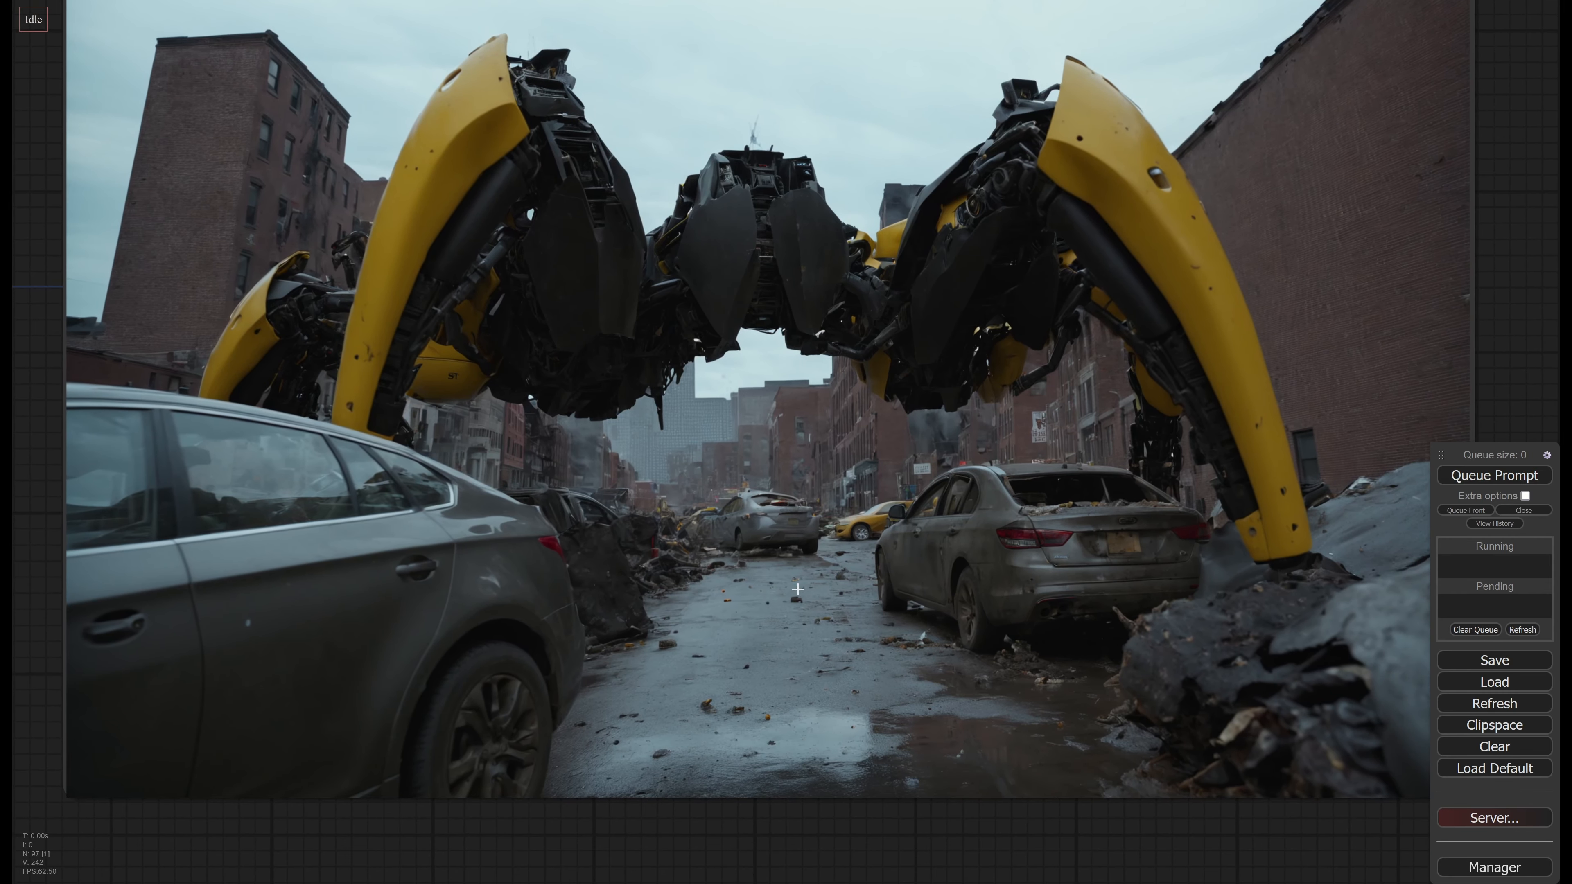
Set the third KSampler's denoise to 0.30
{"action": "scroll", "coordinate": [759, 507], "scroll_direction": "down", "scroll_amount": 1}
{"action": "middle_click_drag", "start_coordinate": [269, 539], "coordinate": [776, 519]}
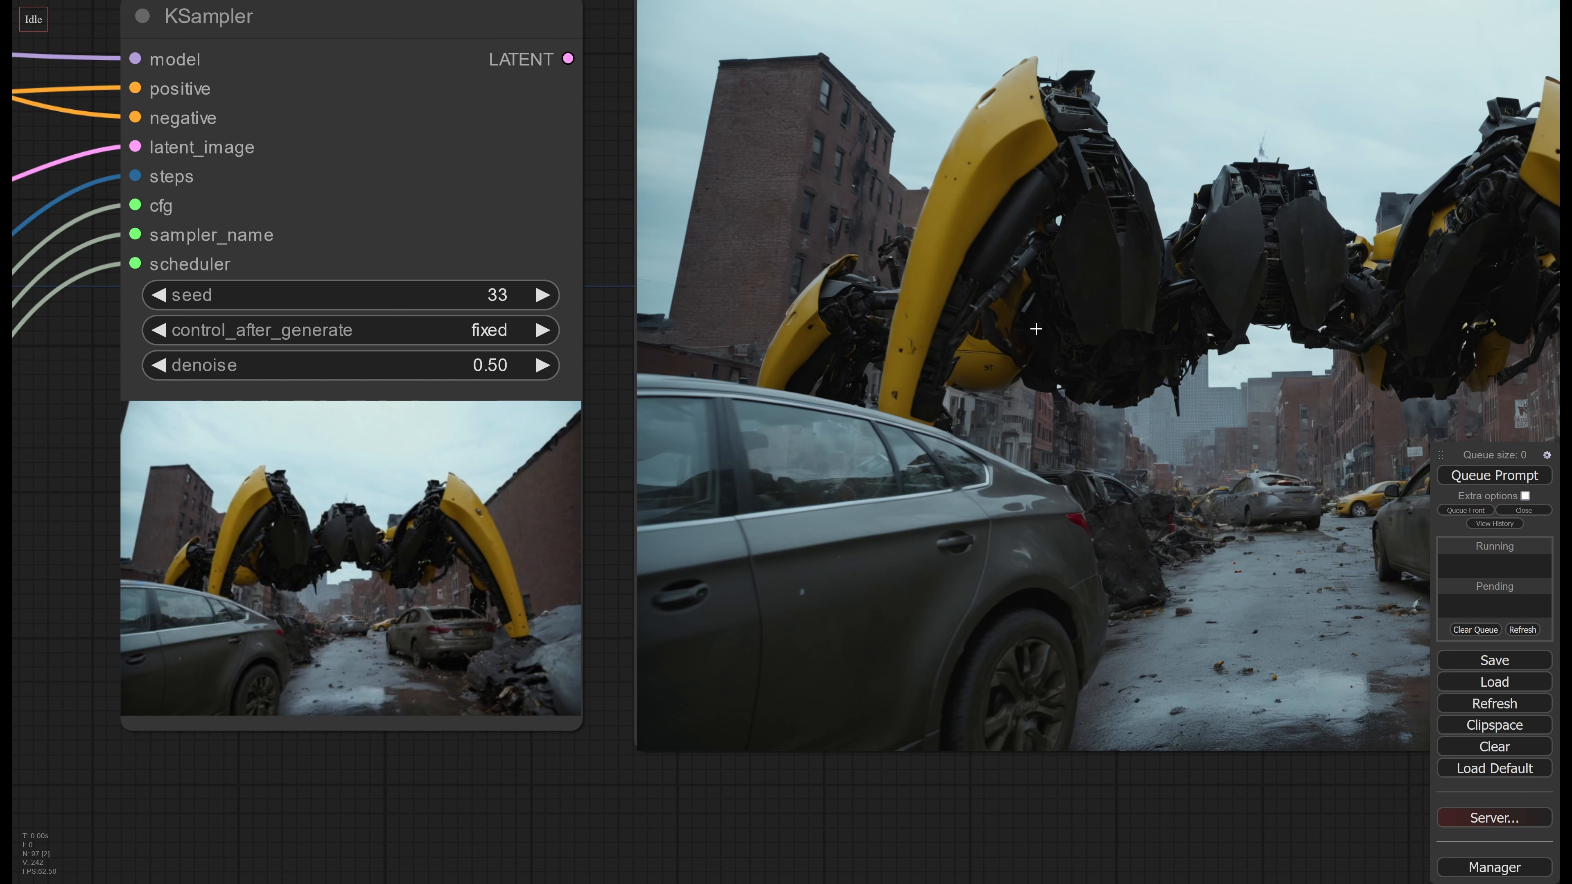
{"action": "middle_click_drag", "start_coordinate": [1036, 329], "coordinate": [975, 390]}
{"action": "left_click", "coordinate": [453, 436]}
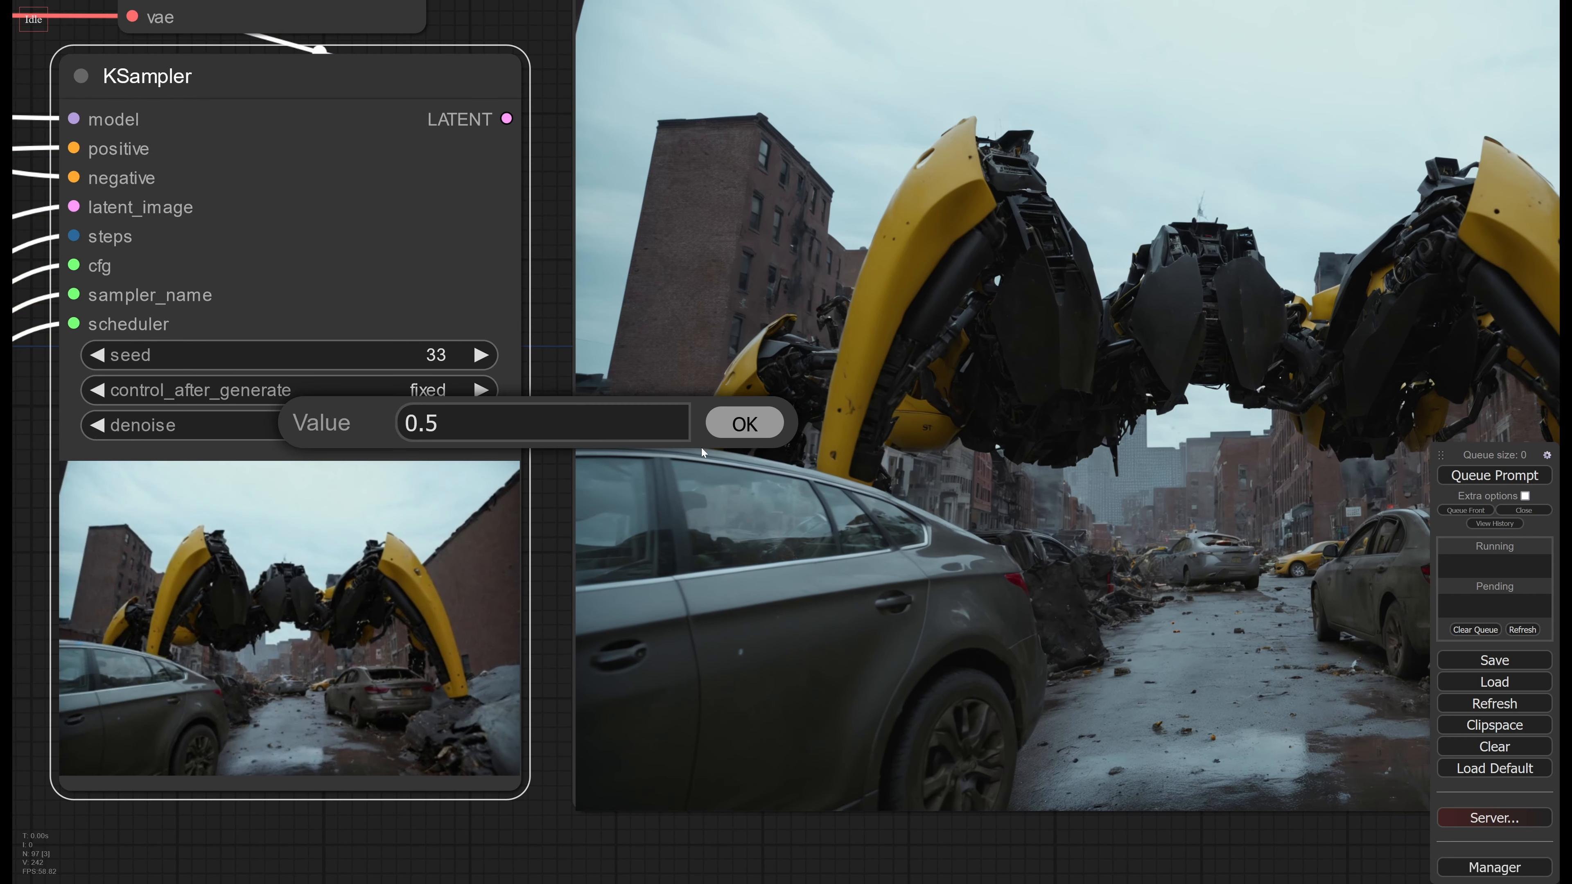
{"action": "key", "text": "ctrl+a"}
{"action": "type", "text": "0.3"}
{"action": "key", "text": "Return"}
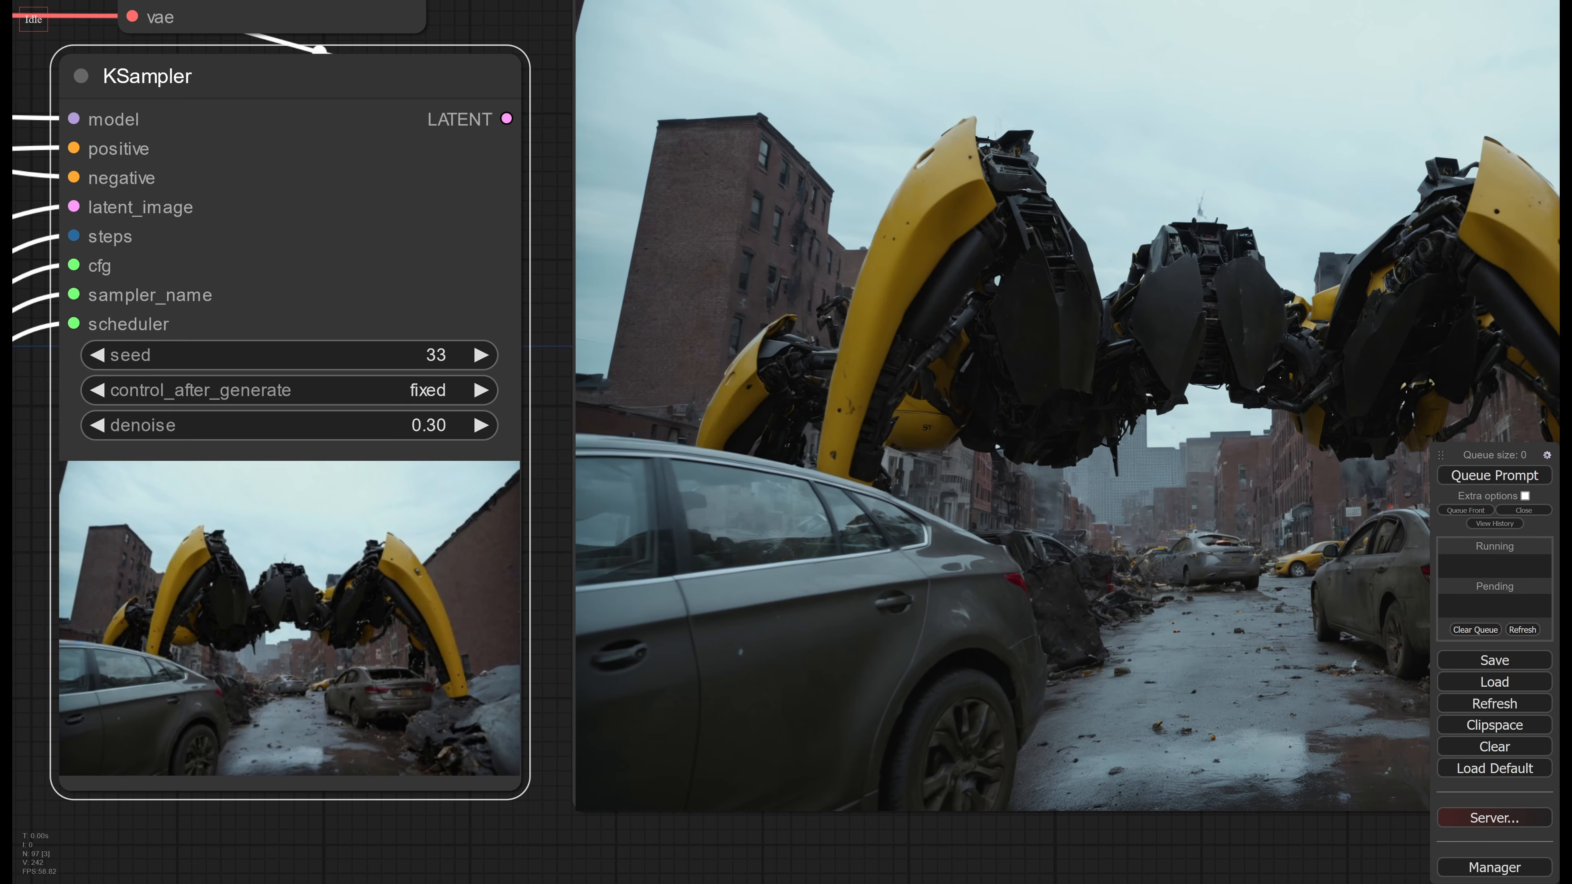
Queue the workflow with the reduced denoise and compare the second and third stage previews while the third KSampler regenerates
{"action": "scroll", "coordinate": [1000, 348], "scroll_direction": "down", "scroll_amount": 3}
{"action": "middle_click_drag", "start_coordinate": [999, 348], "coordinate": [785, 439]}
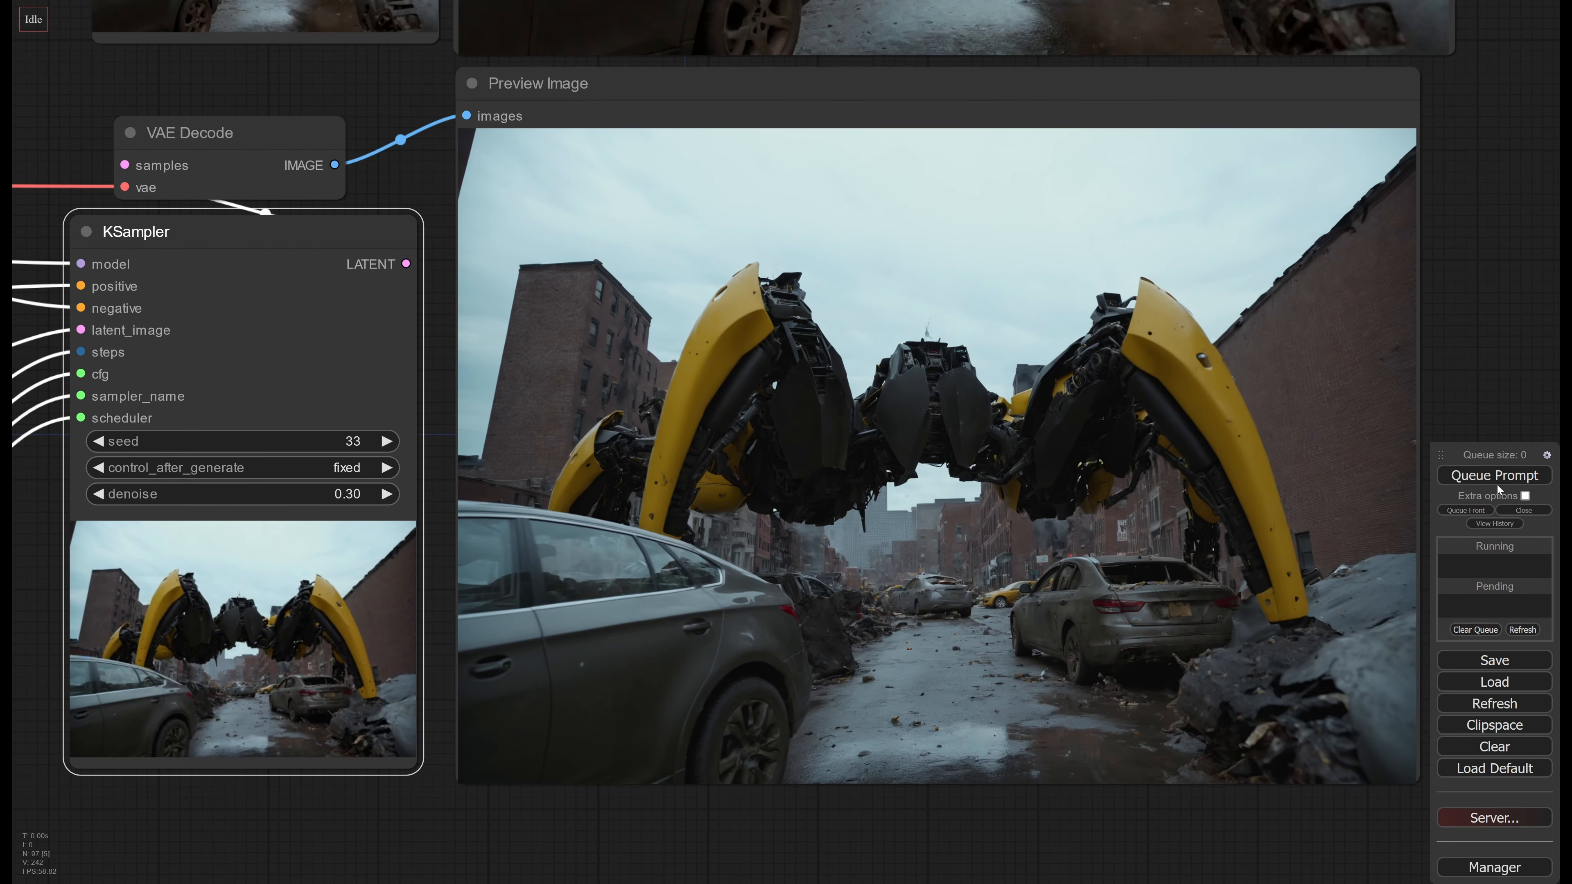
{"action": "left_click", "coordinate": [1500, 483]}
{"action": "middle_click_drag", "start_coordinate": [989, 352], "coordinate": [933, 366]}
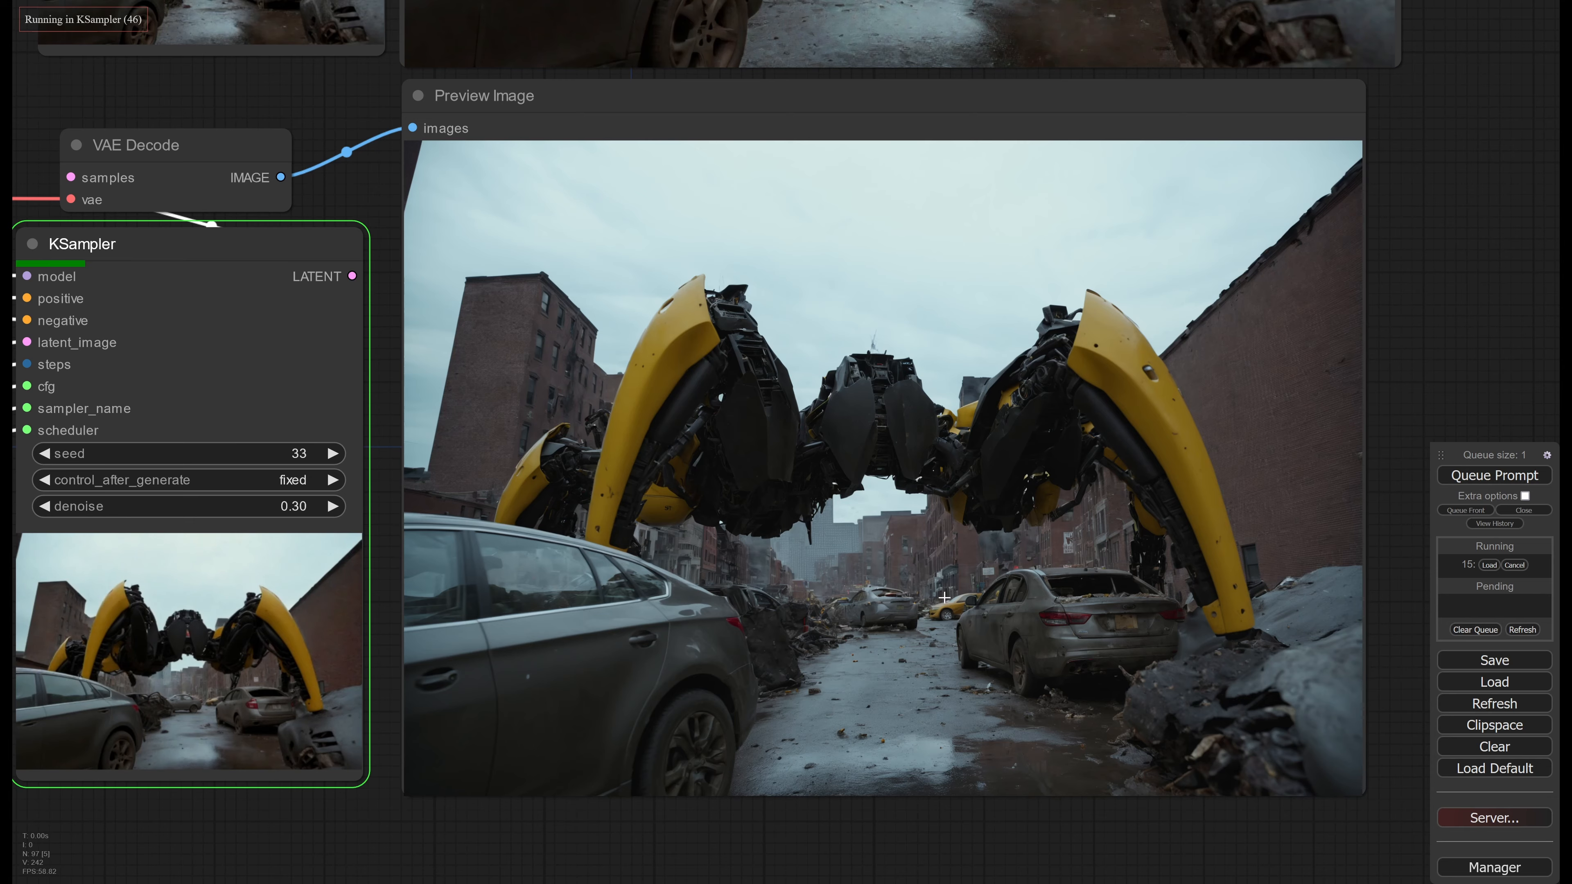
{"action": "middle_click_drag", "start_coordinate": [944, 145], "coordinate": [936, 666]}
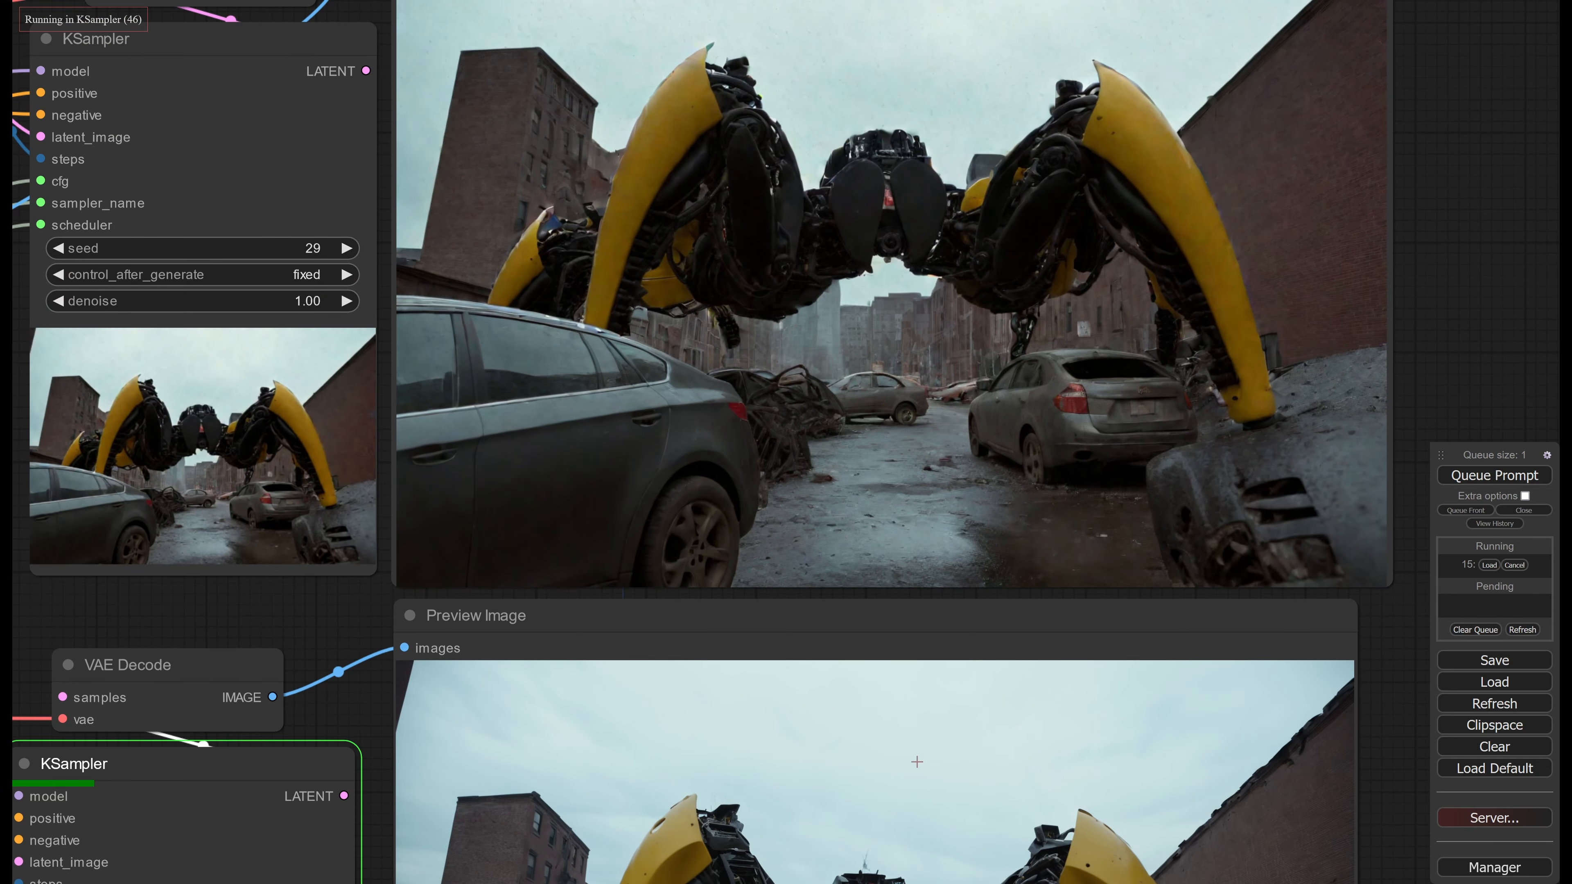
{"action": "middle_click_drag", "start_coordinate": [916, 761], "coordinate": [953, 753]}
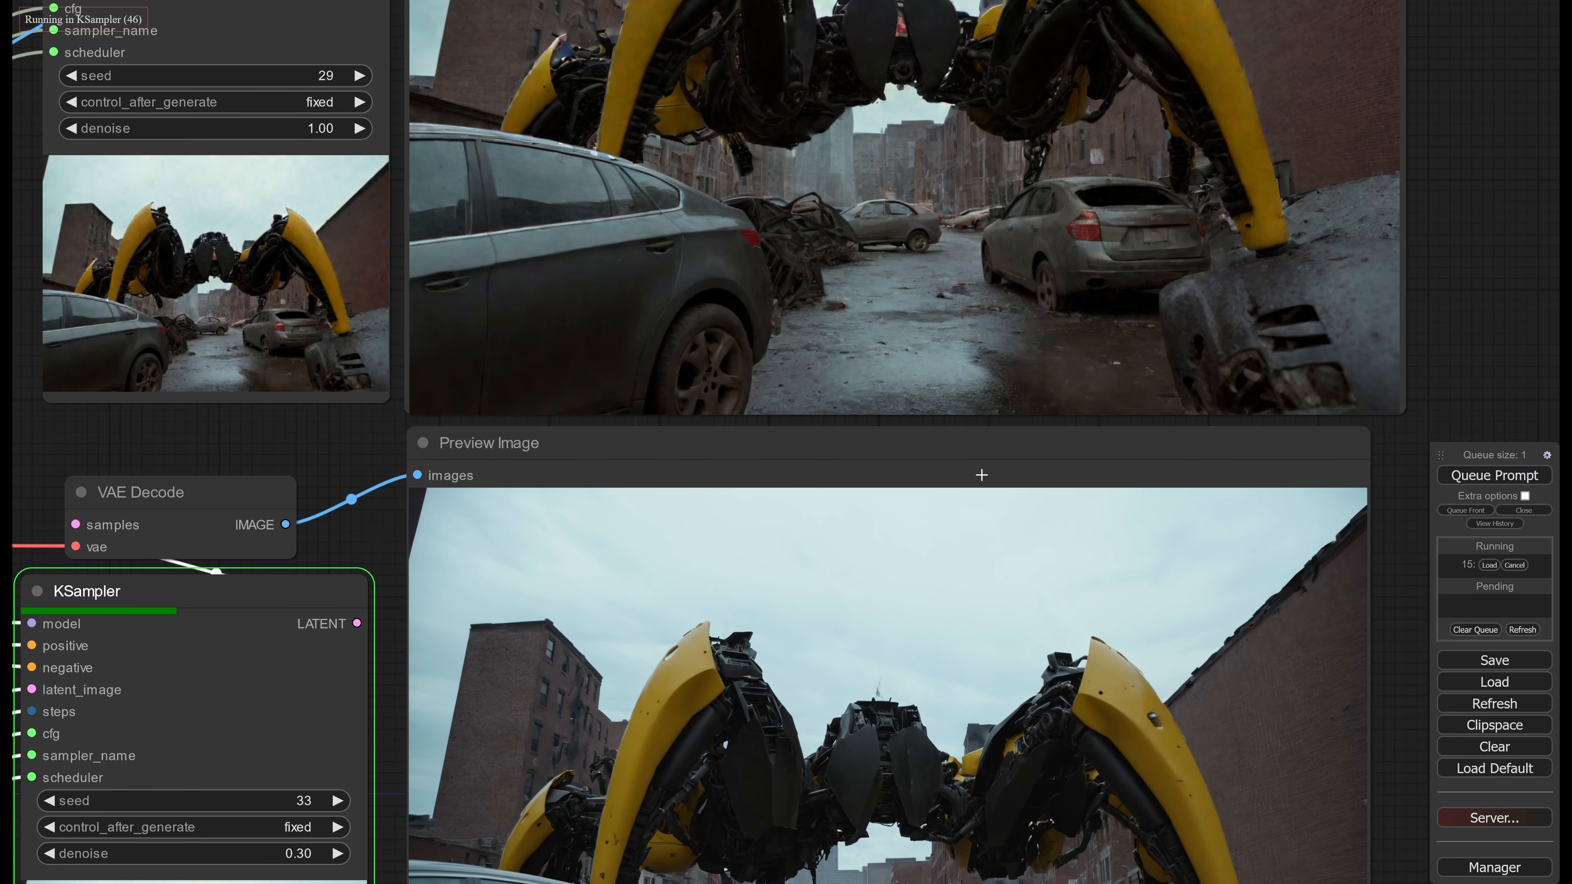
{"action": "middle_click_drag", "start_coordinate": [922, 621], "coordinate": [969, 310]}
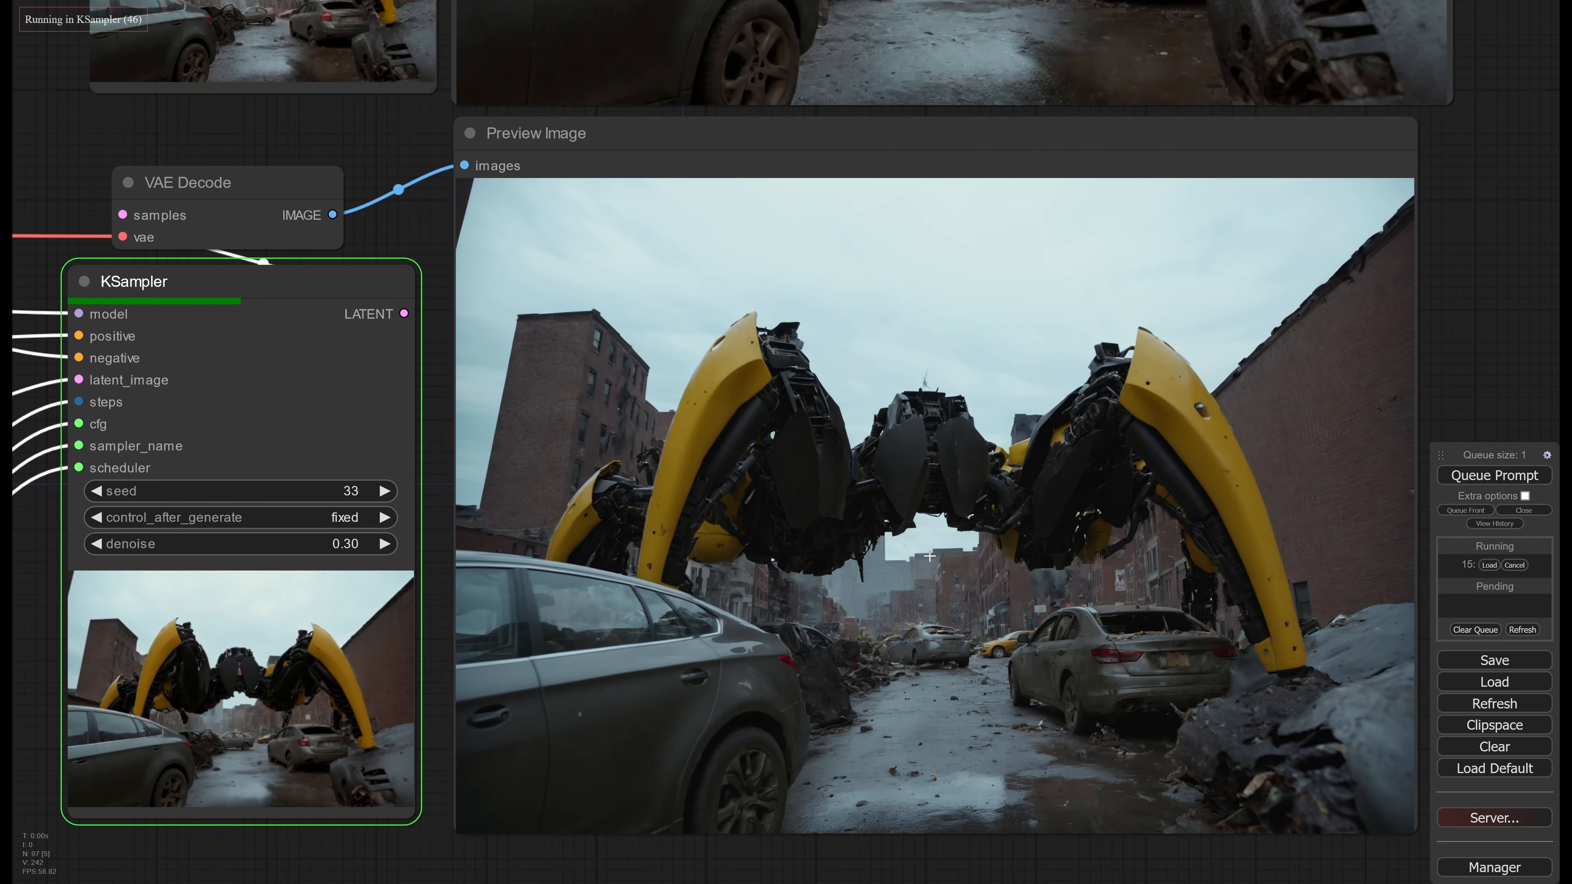
{"action": "middle_click_drag", "start_coordinate": [932, 567], "coordinate": [910, 522]}
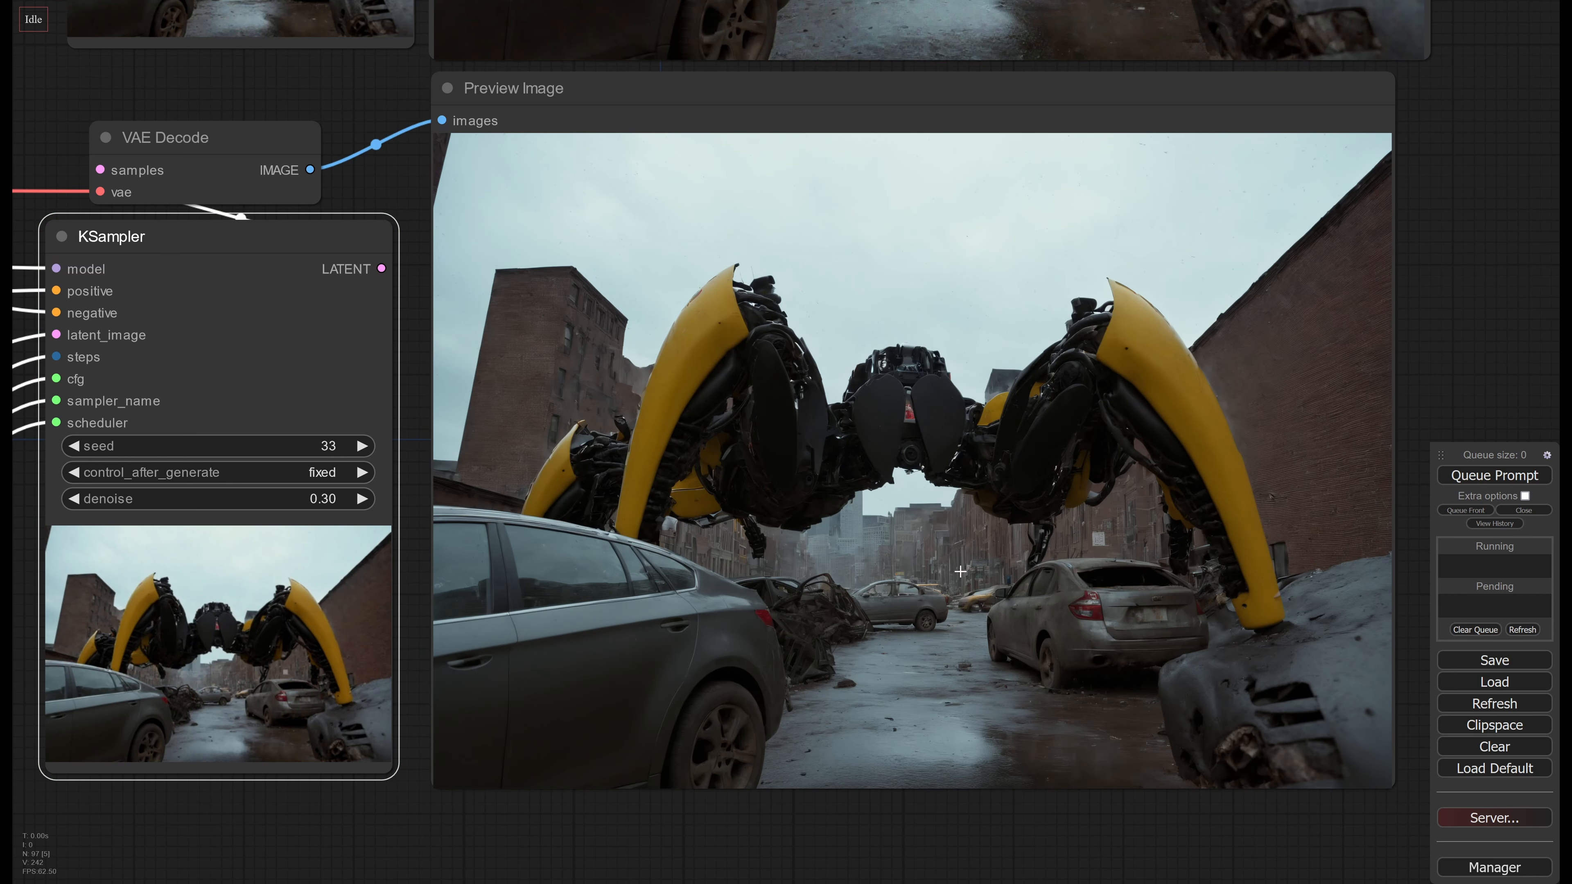
Compare the regenerated third-stage image with the second stage's image, examining the cars, robot and background buildings up close
{"action": "scroll", "coordinate": [960, 571], "scroll_direction": "up", "scroll_amount": 3}
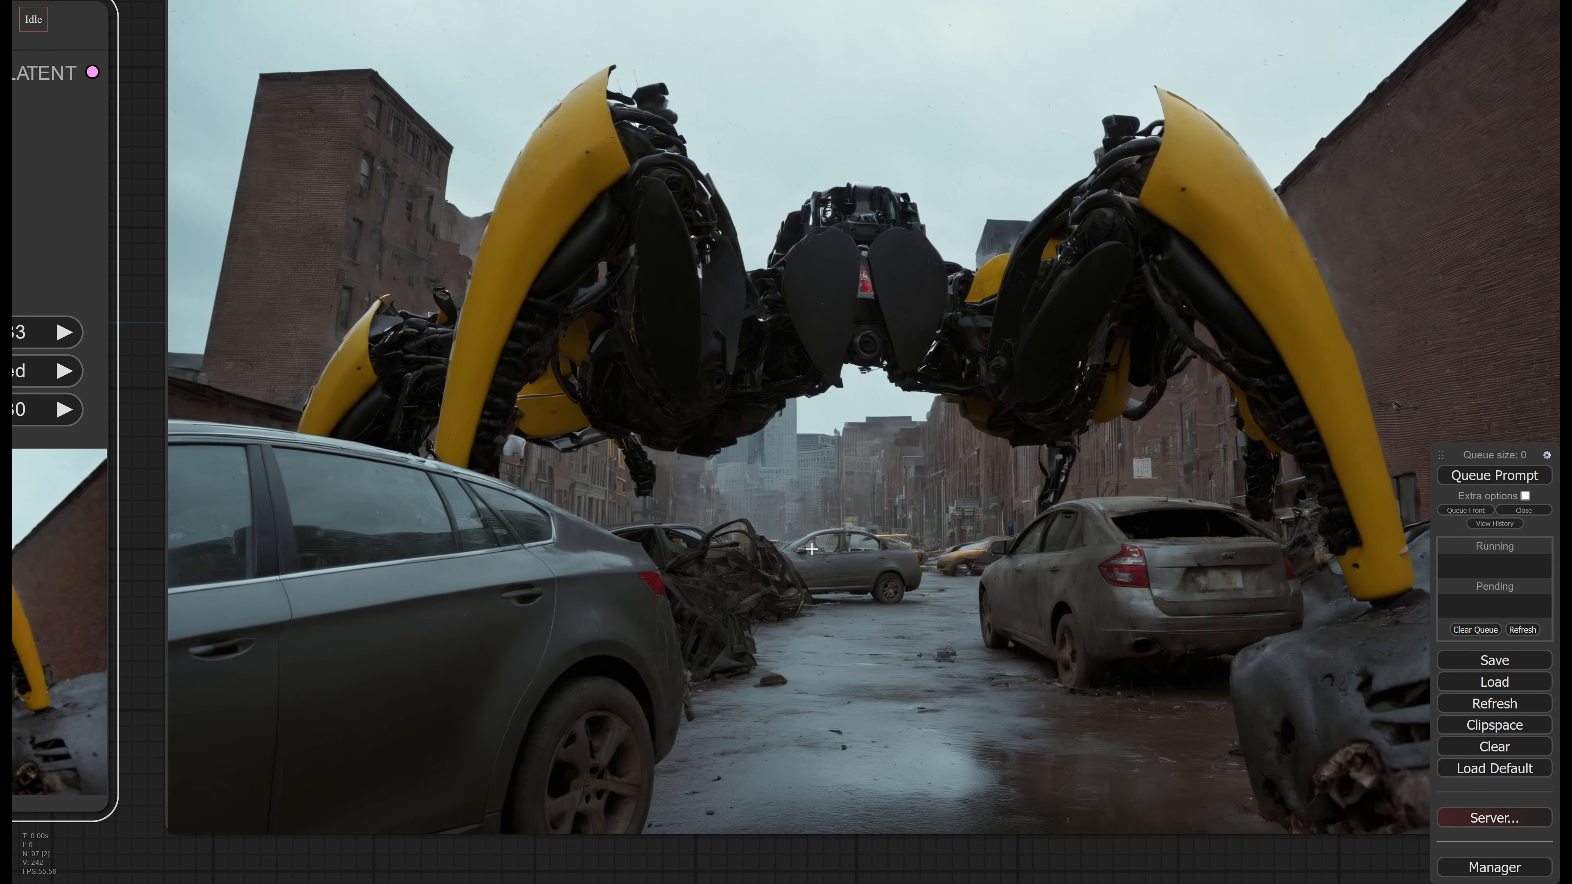
{"action": "scroll", "coordinate": [912, 465], "scroll_direction": "down", "scroll_amount": 2}
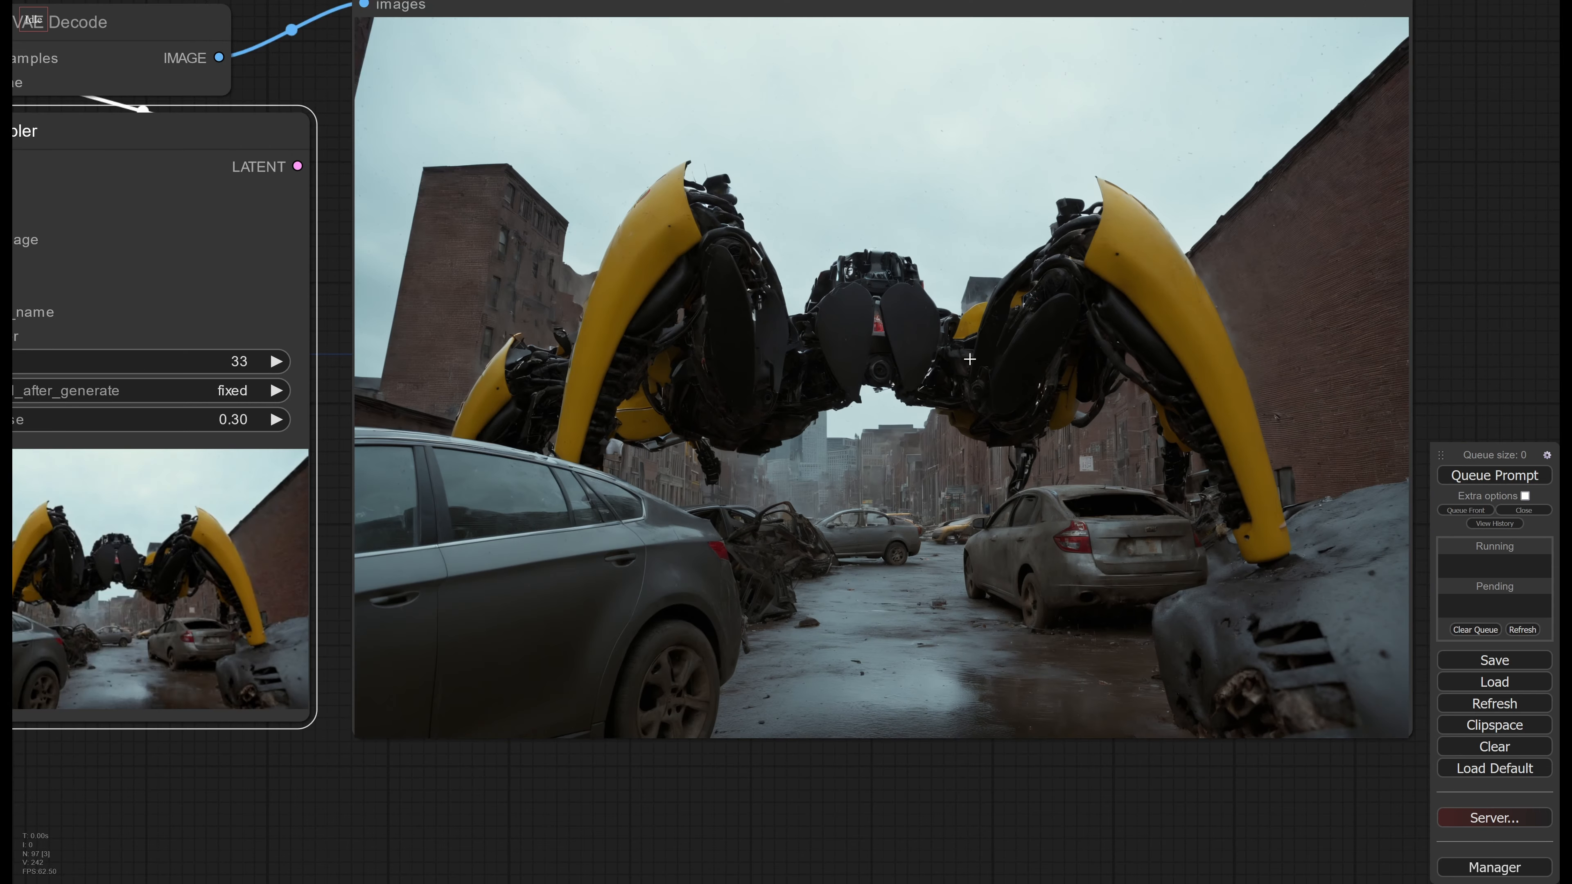
{"action": "scroll", "coordinate": [970, 546], "scroll_direction": "up", "scroll_amount": 7}
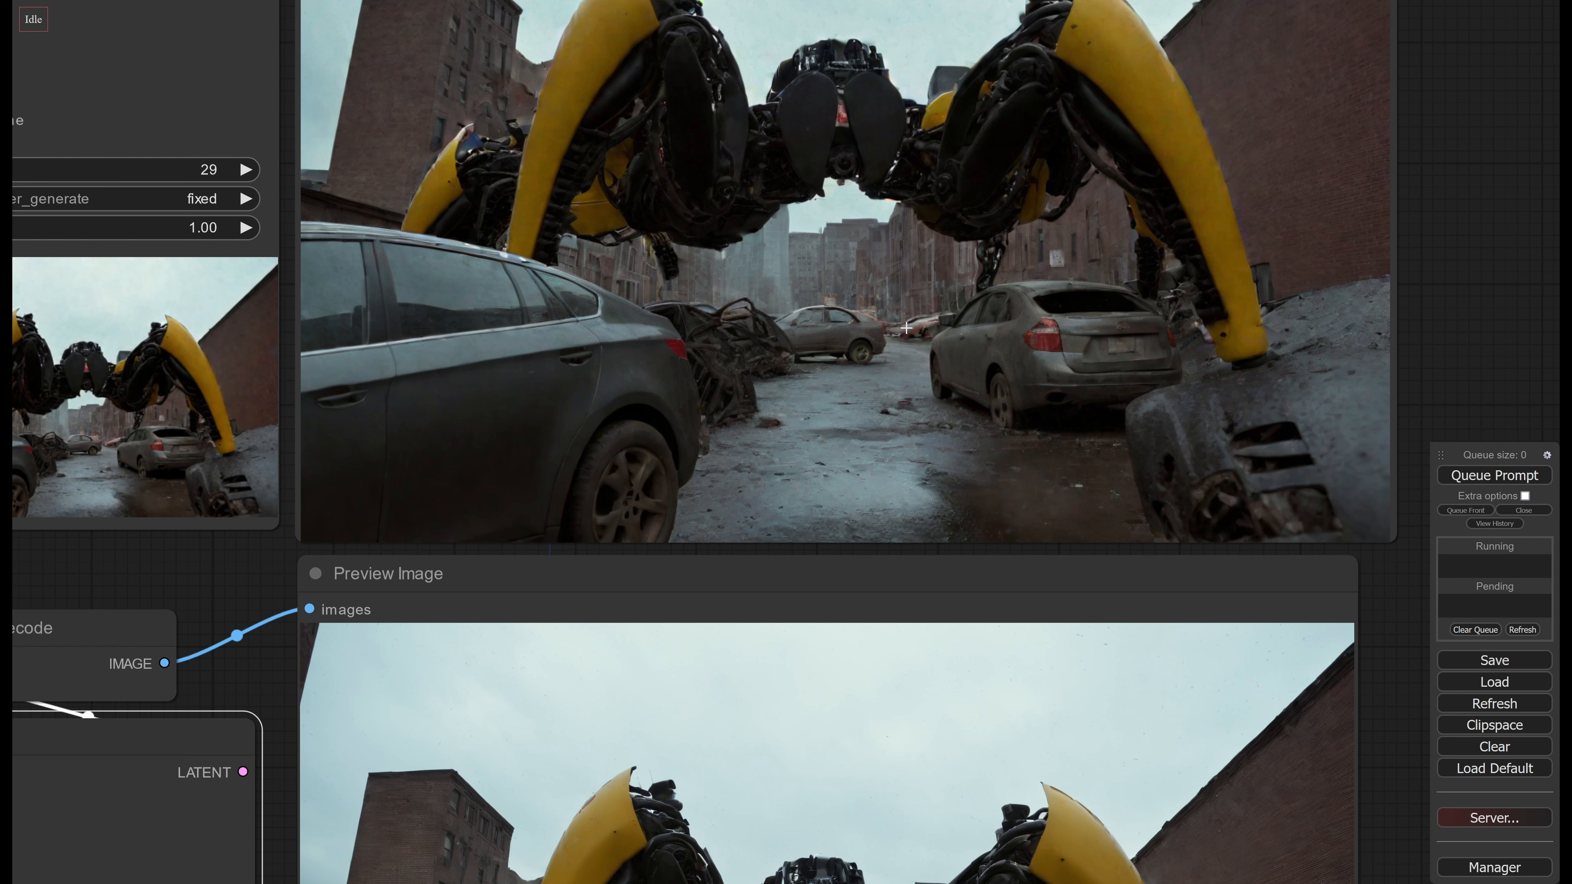
{"action": "scroll", "coordinate": [901, 352], "scroll_direction": "down", "scroll_amount": 6}
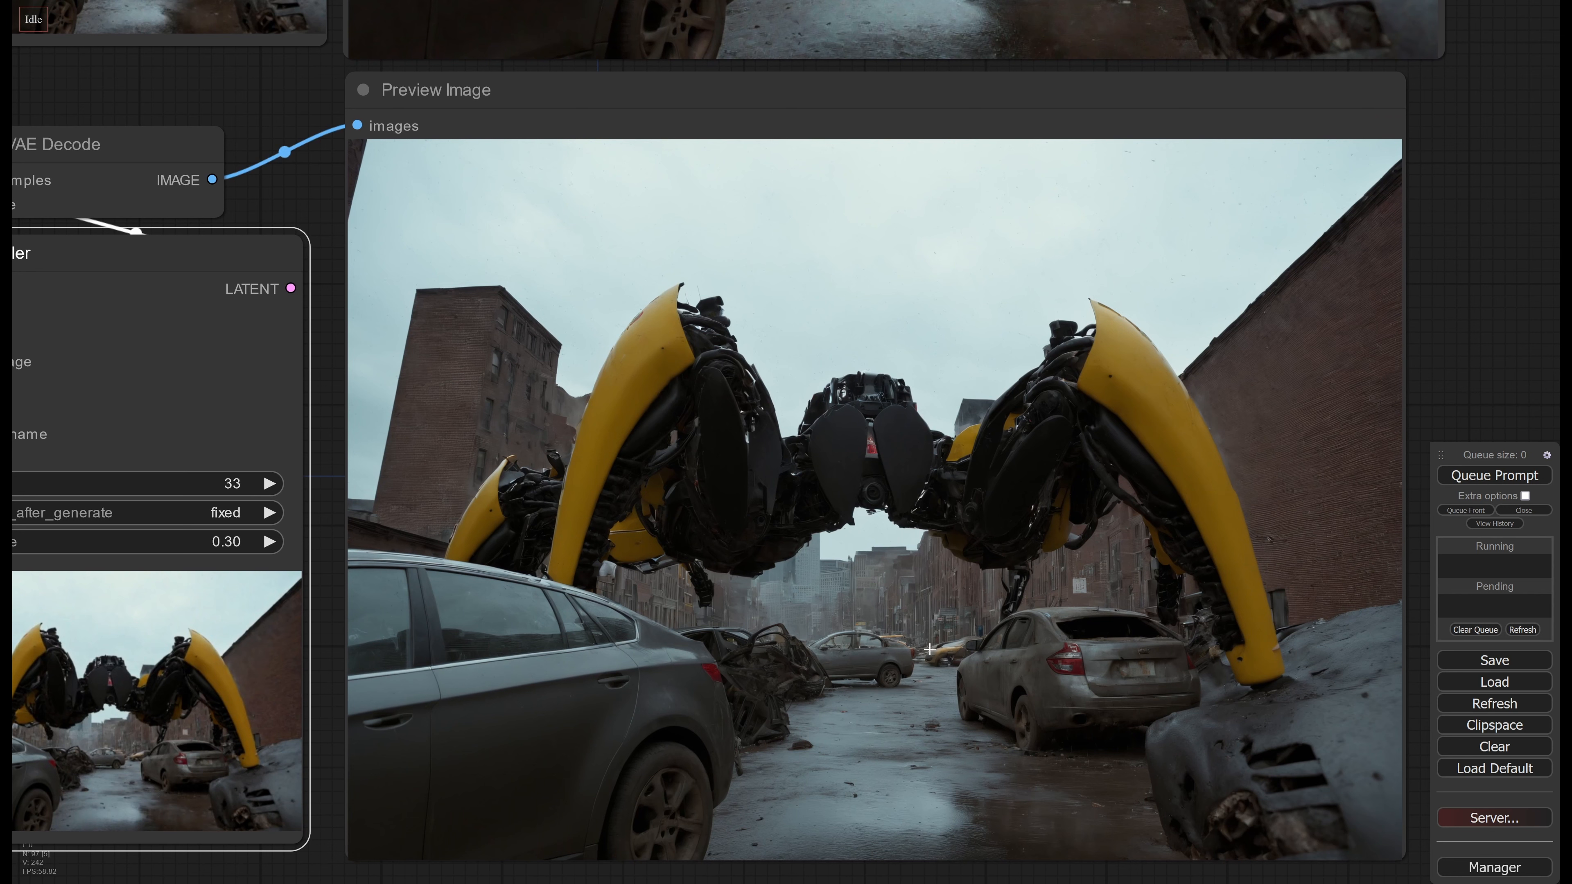
{"action": "scroll", "coordinate": [886, 671], "scroll_direction": "down", "scroll_amount": 2}
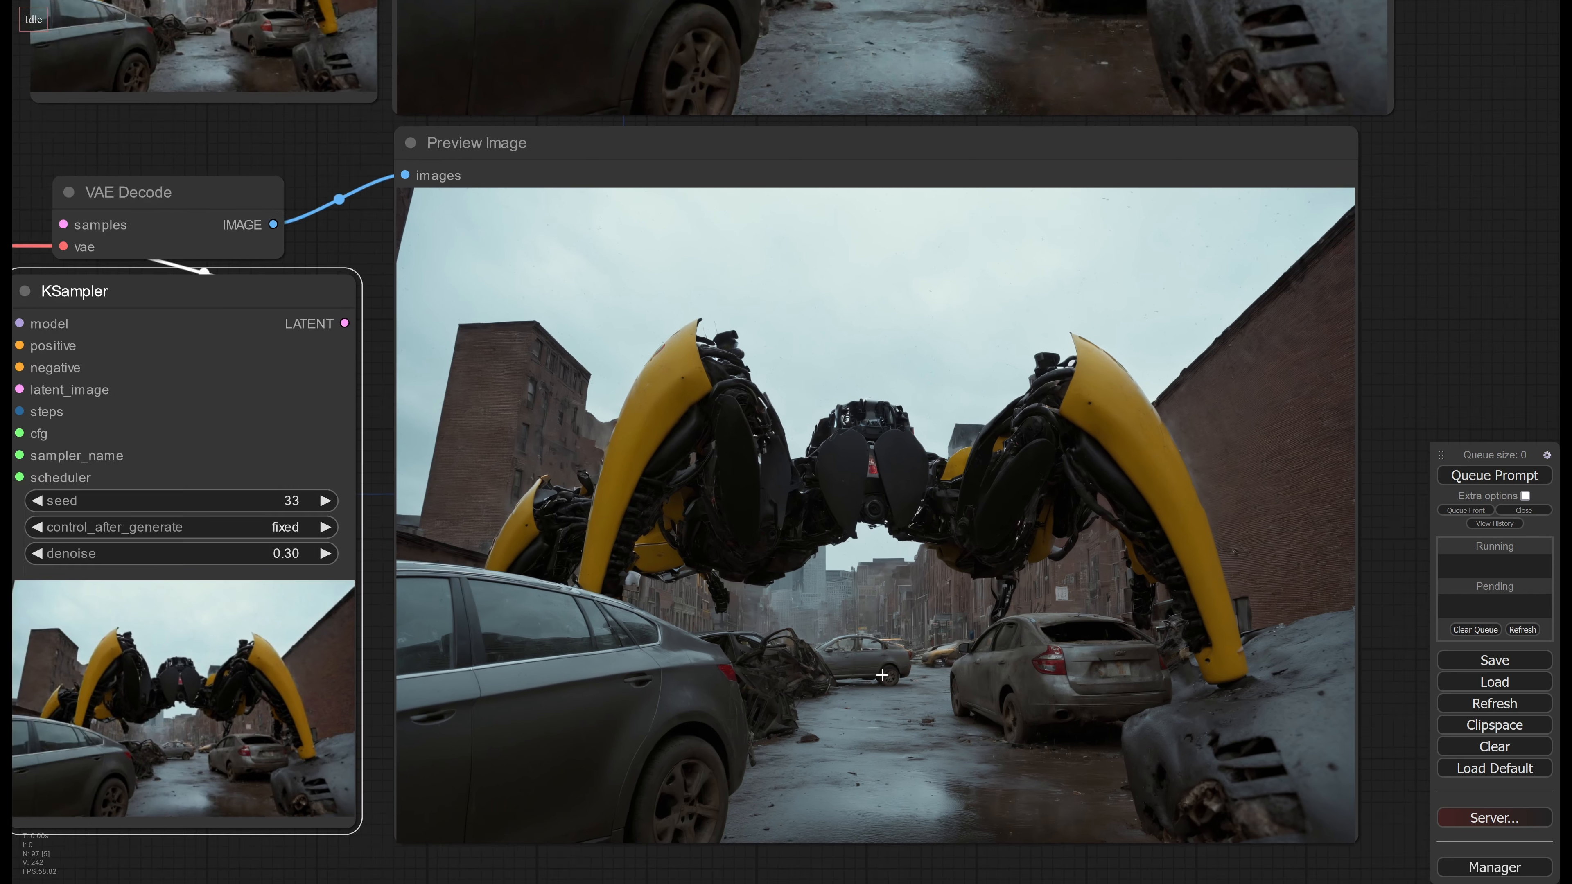
{"action": "scroll", "coordinate": [923, 502], "scroll_direction": "up", "scroll_amount": 5}
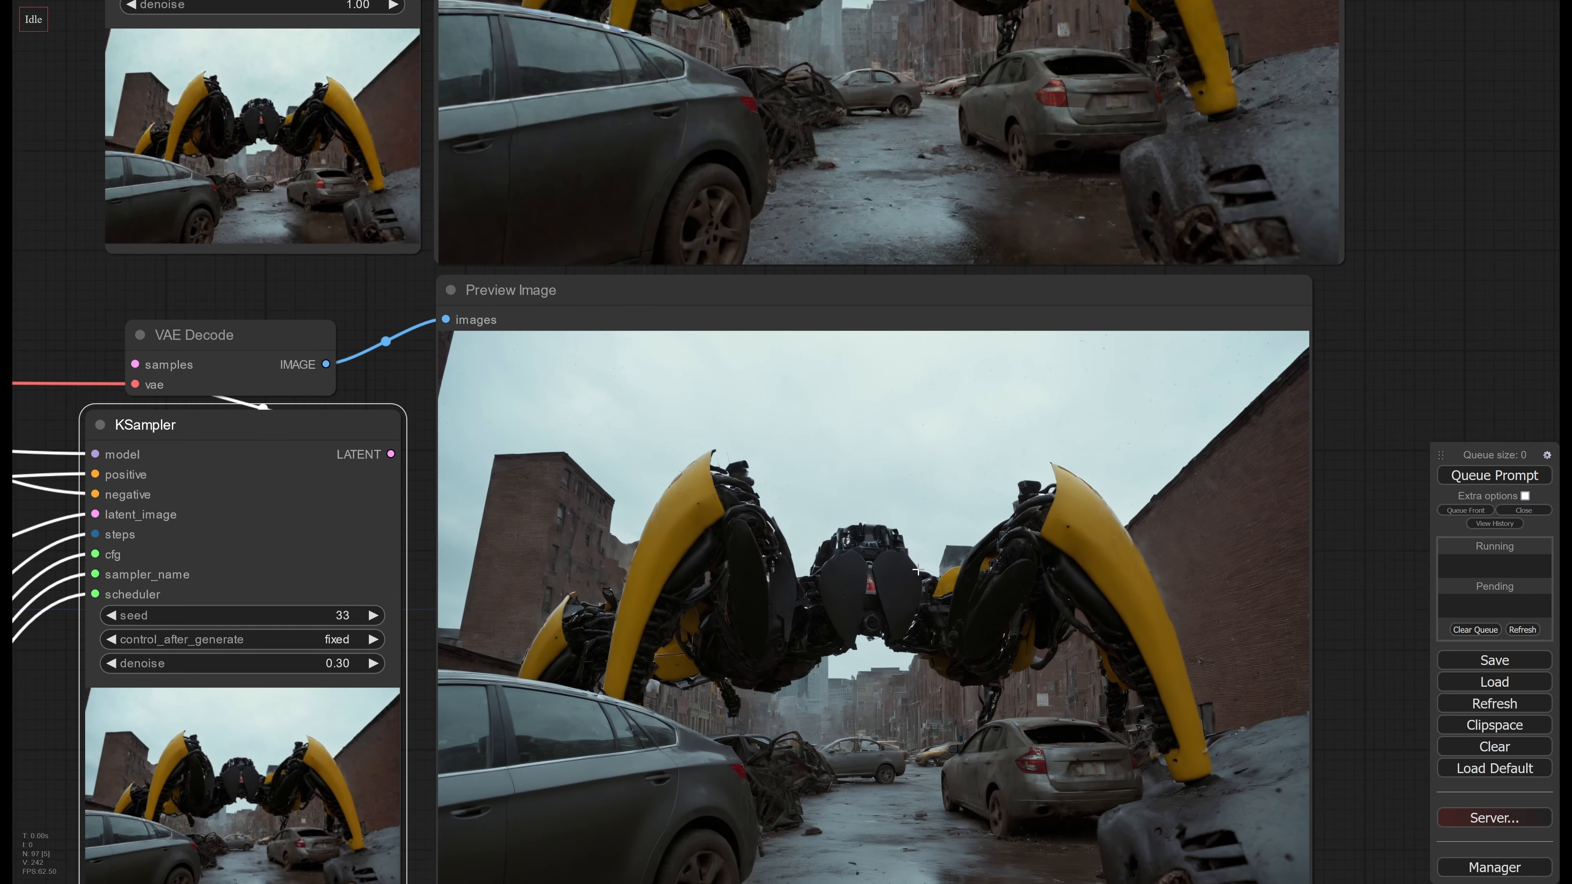
{"action": "scroll", "coordinate": [913, 701], "scroll_direction": "down", "scroll_amount": 4}
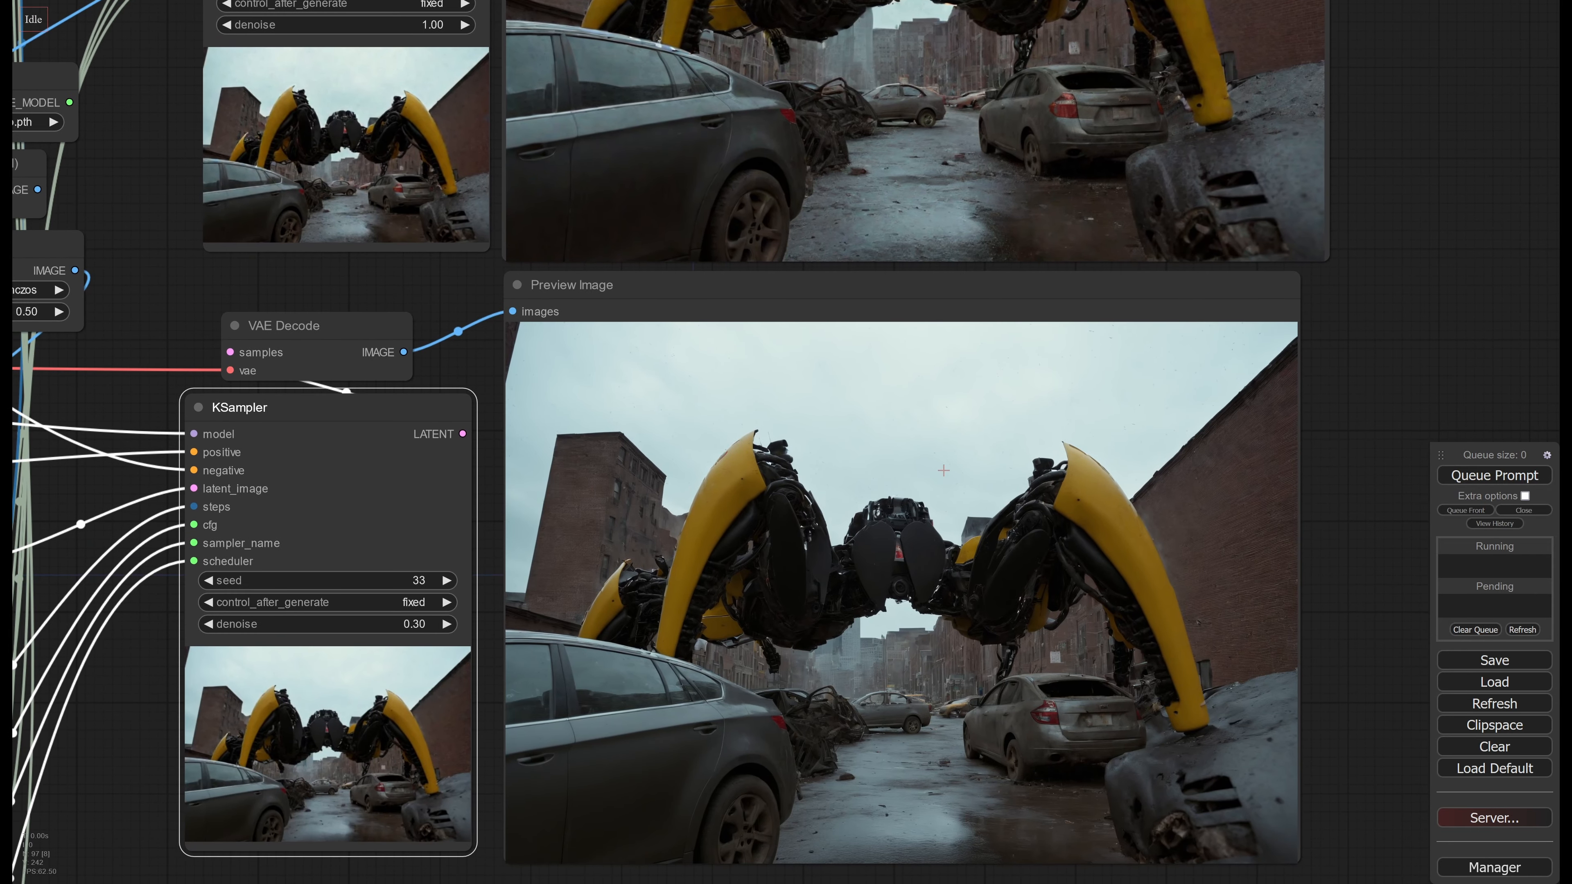
{"action": "middle_click_drag", "start_coordinate": [944, 471], "coordinate": [944, 427]}
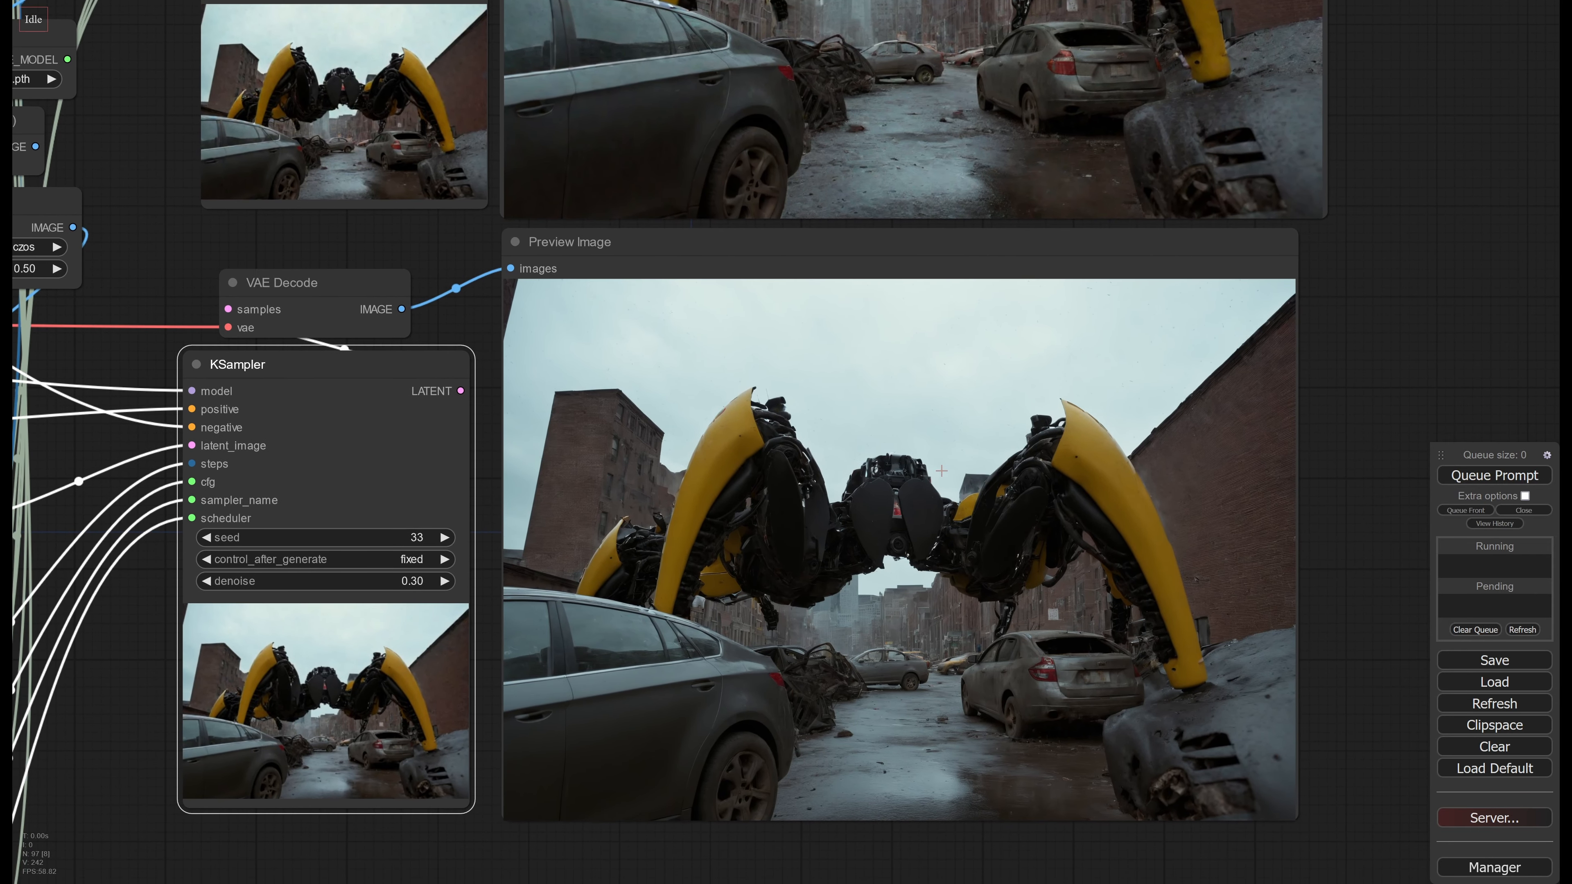
{"action": "middle_click_drag", "start_coordinate": [917, 498], "coordinate": [903, 775]}
{"action": "middle_click_drag", "start_coordinate": [911, 648], "coordinate": [919, 284]}
{"action": "scroll", "coordinate": [902, 523], "scroll_direction": "up", "scroll_amount": 9}
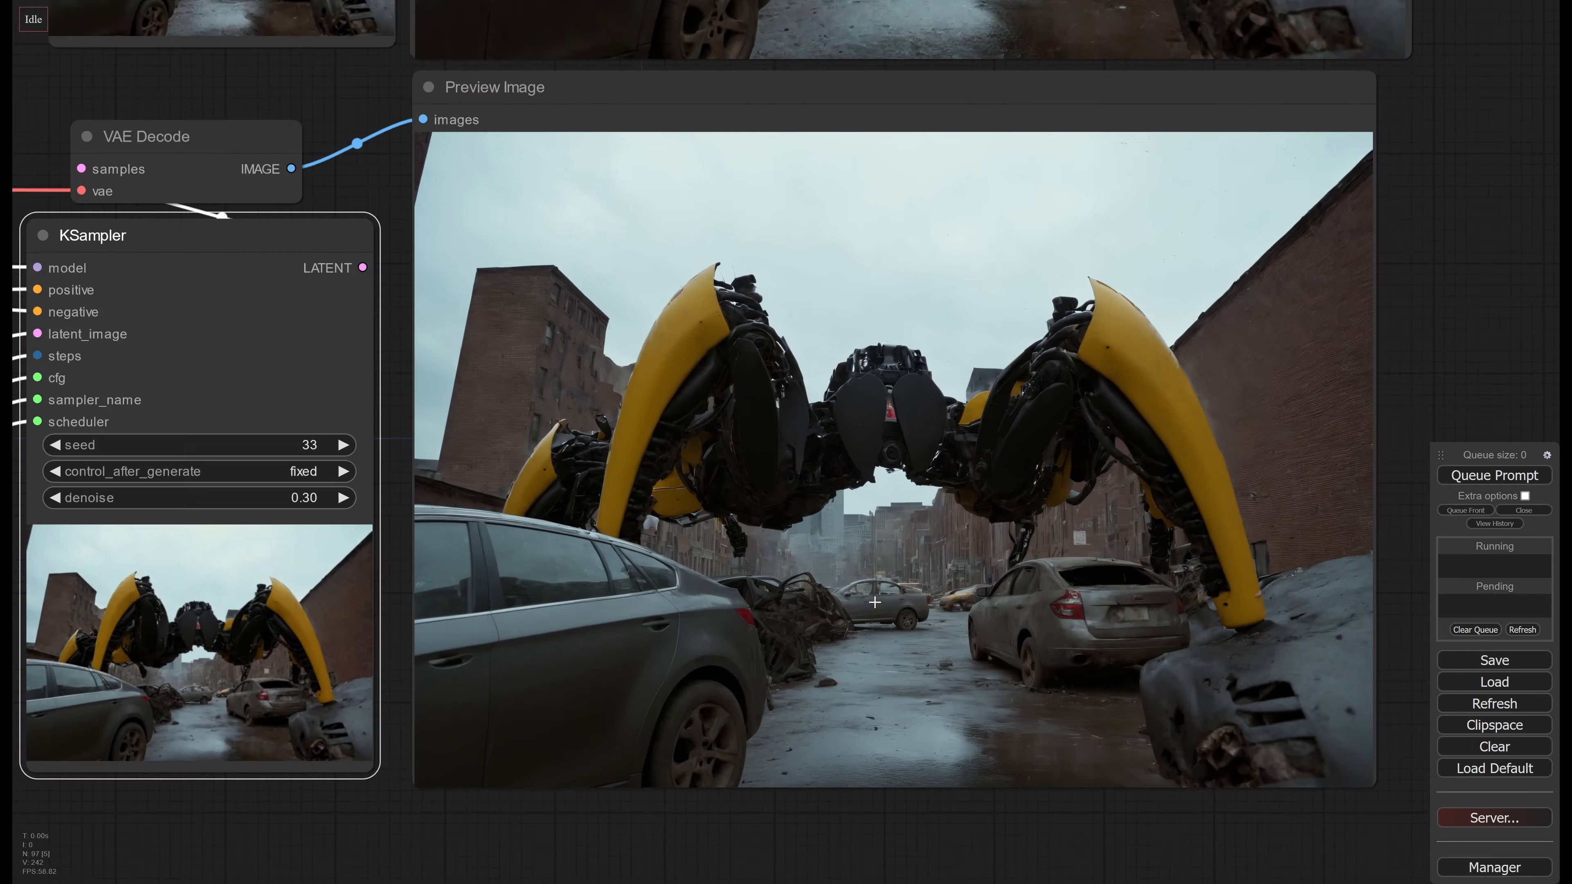
{"action": "scroll", "coordinate": [902, 523], "scroll_direction": "up", "scroll_amount": 2}
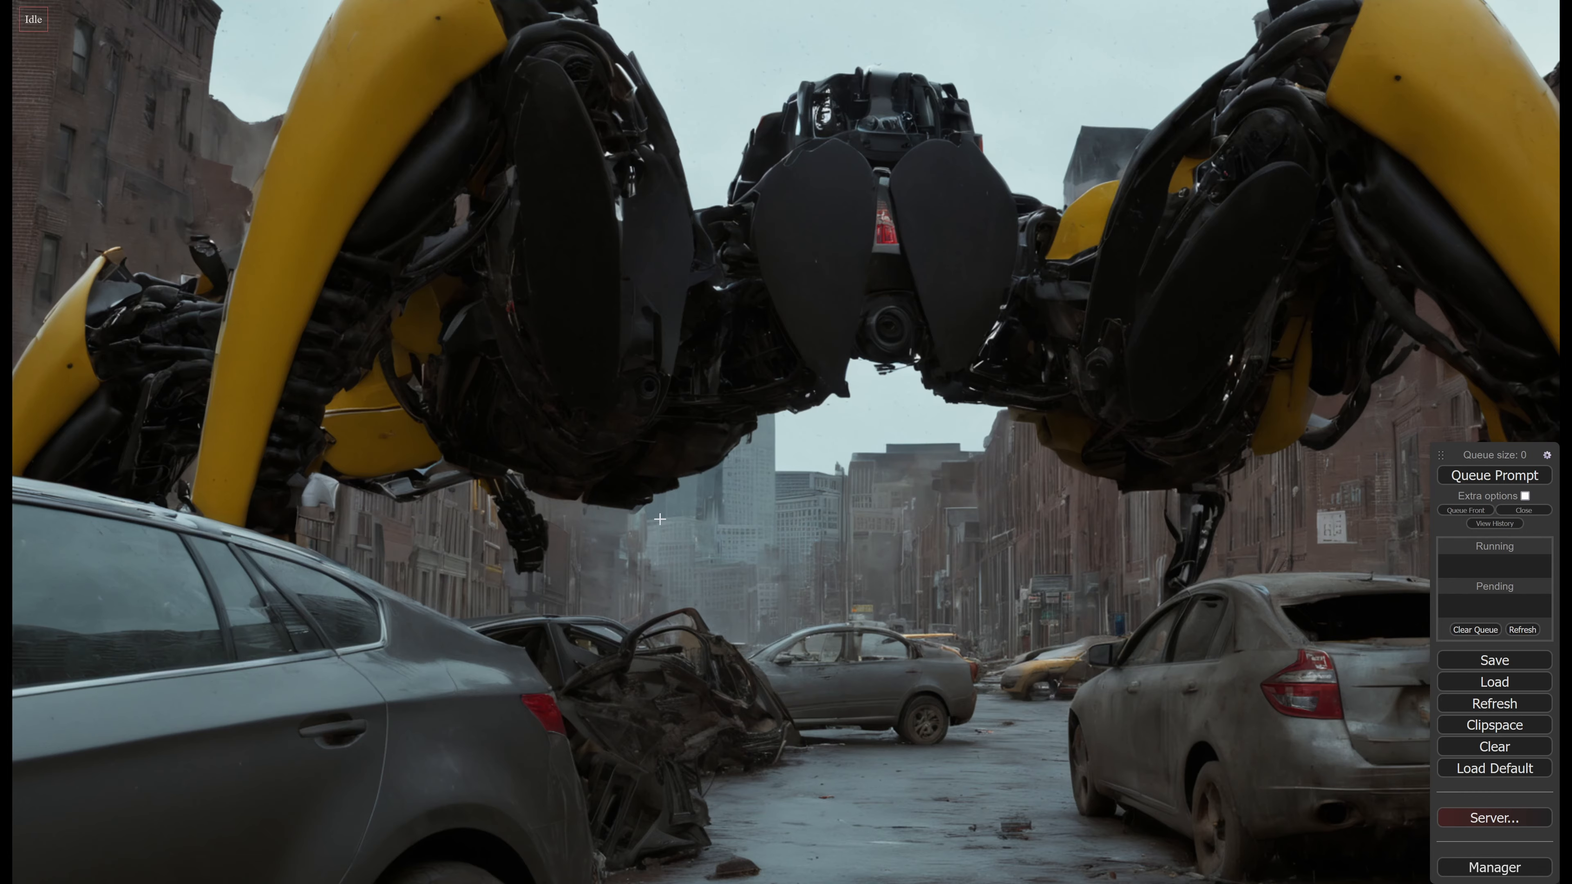
Set the third KSampler's denoise to 0.50 and queue the workflow
{"action": "scroll", "coordinate": [1013, 500], "scroll_direction": "down", "scroll_amount": 8}
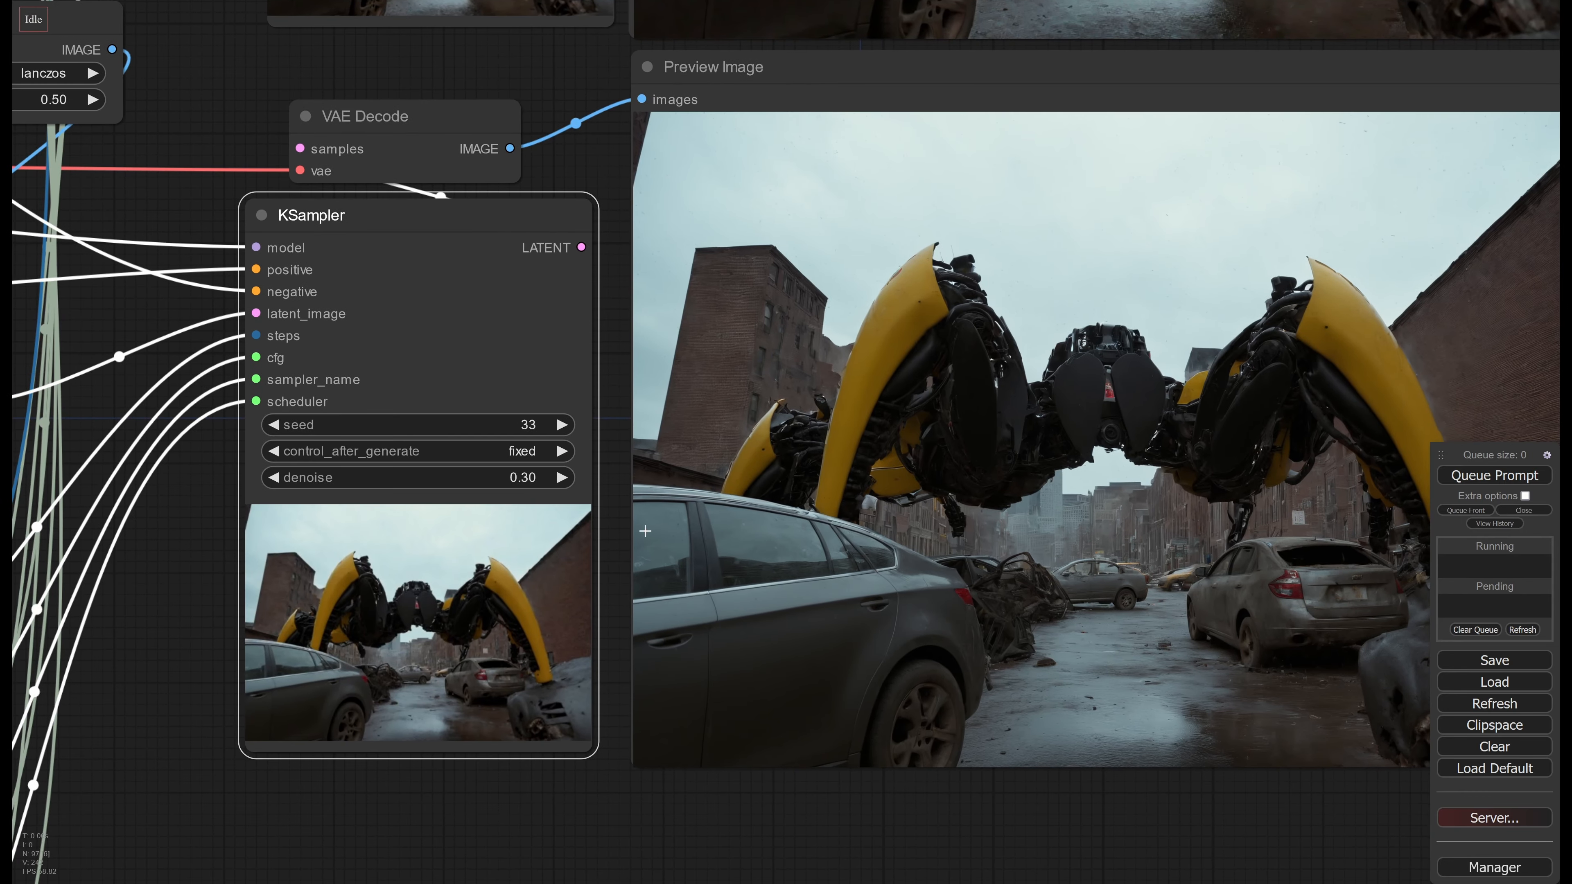
{"action": "left_click", "coordinate": [522, 478]}
{"action": "type", "text": "0.5"}
{"action": "key", "text": "Return"}
{"action": "left_click", "coordinate": [1479, 481]}
{"action": "middle_click_drag", "start_coordinate": [1074, 468], "coordinate": [896, 526]}
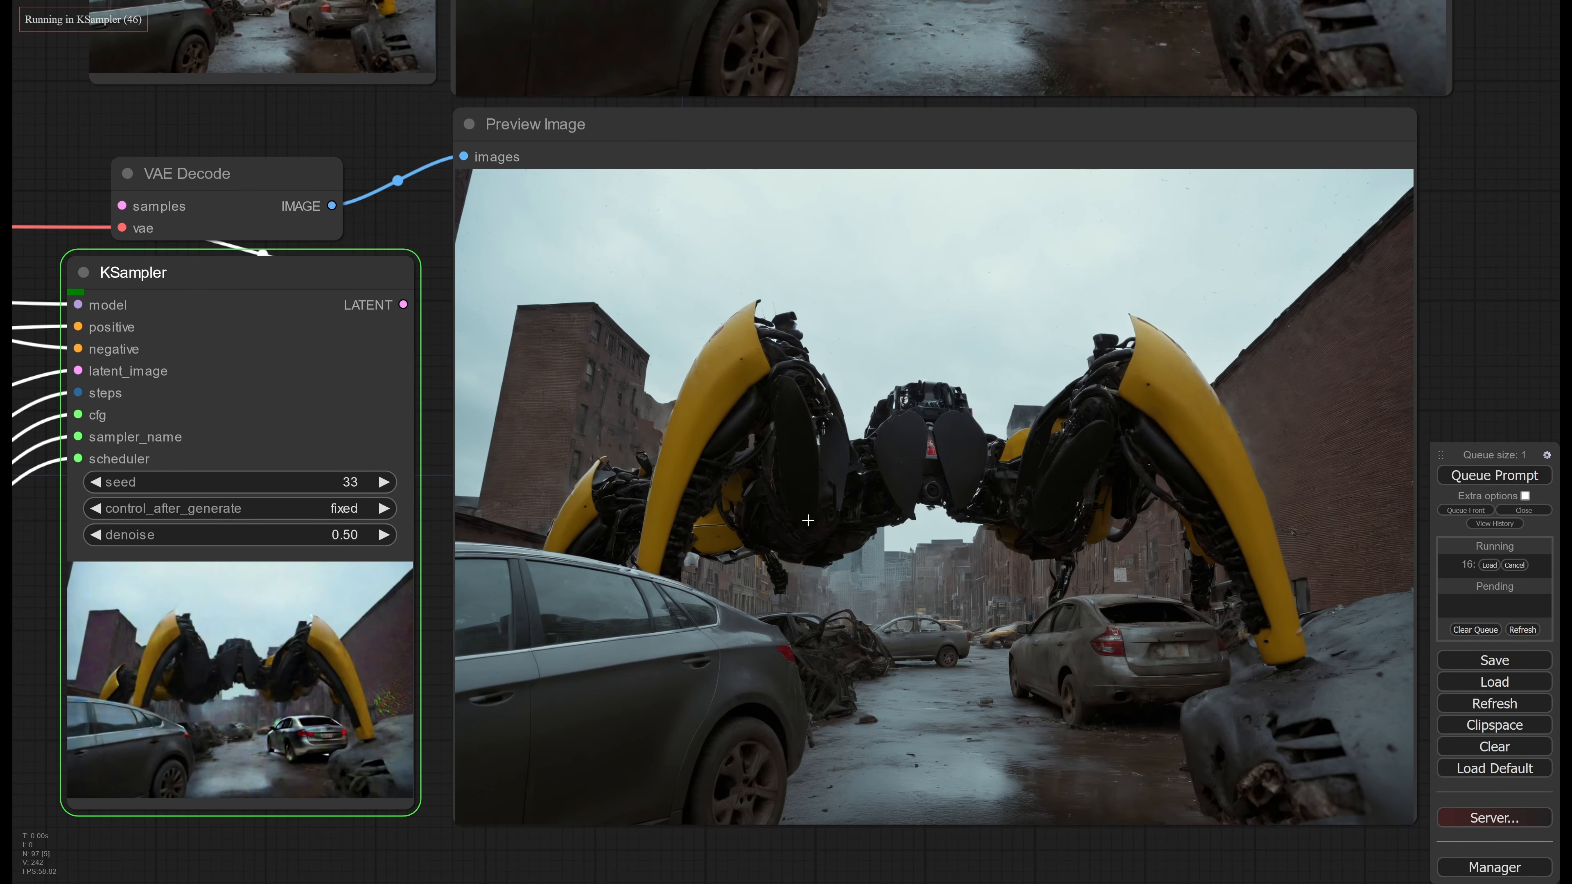
Add a new KSampler node in the empty space below the third KSampler
{"action": "middle_click_drag", "start_coordinate": [687, 487], "coordinate": [1126, 539]}
{"action": "scroll", "coordinate": [1039, 507], "scroll_direction": "down", "scroll_amount": 5}
{"action": "middle_click_drag", "start_coordinate": [543, 470], "coordinate": [914, 398]}
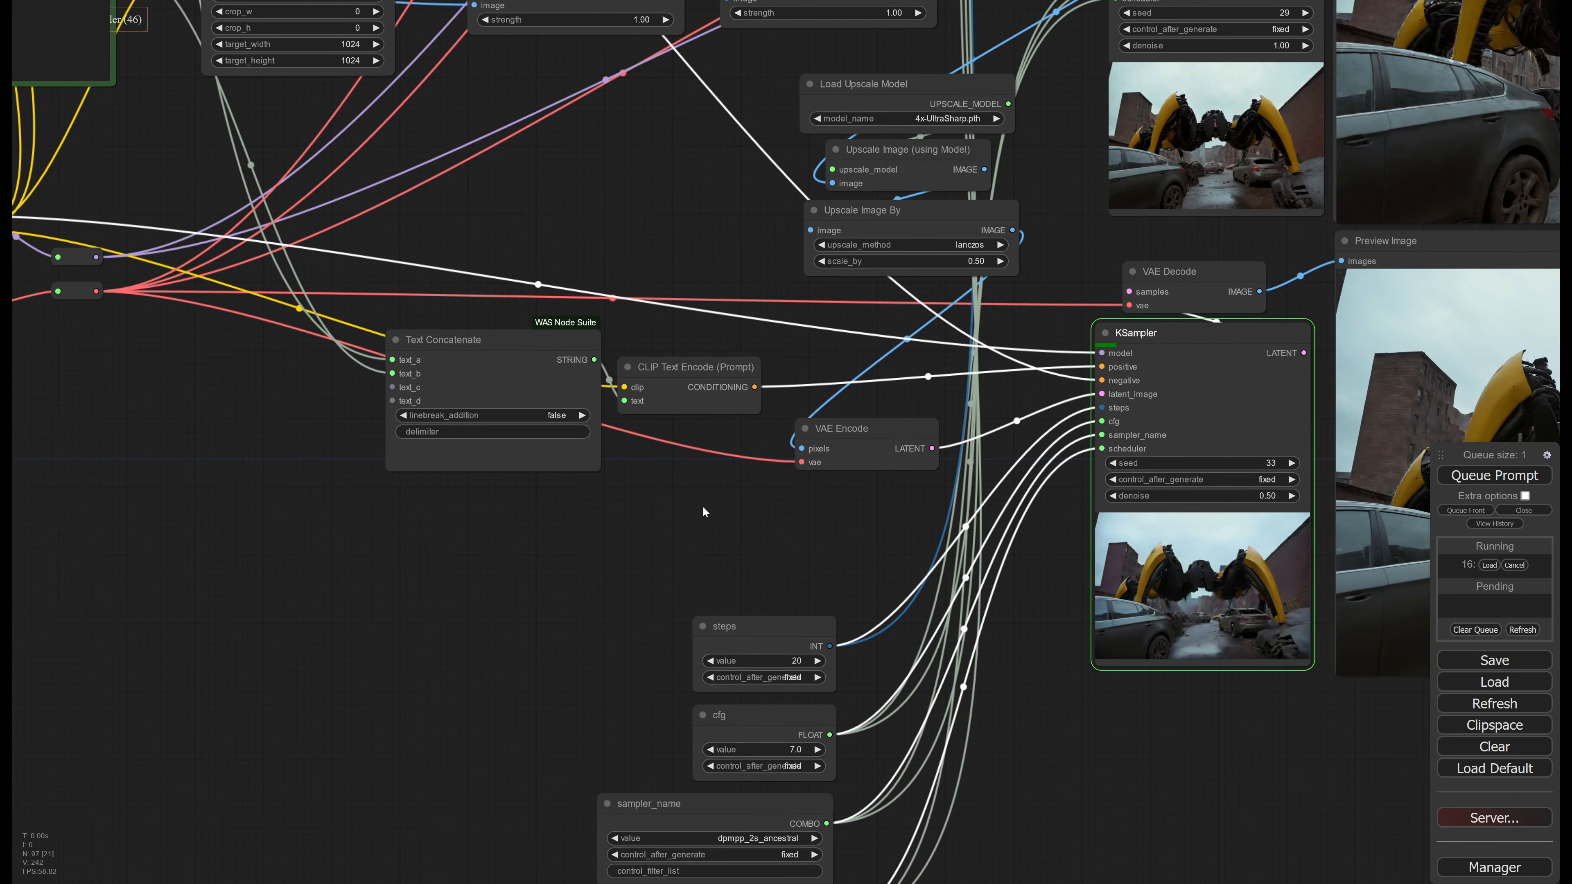
{"action": "middle_click_drag", "start_coordinate": [702, 506], "coordinate": [737, 406]}
{"action": "scroll", "coordinate": [1068, 623], "scroll_direction": "down", "scroll_amount": 2}
{"action": "middle_click_drag", "start_coordinate": [1068, 623], "coordinate": [885, 660]}
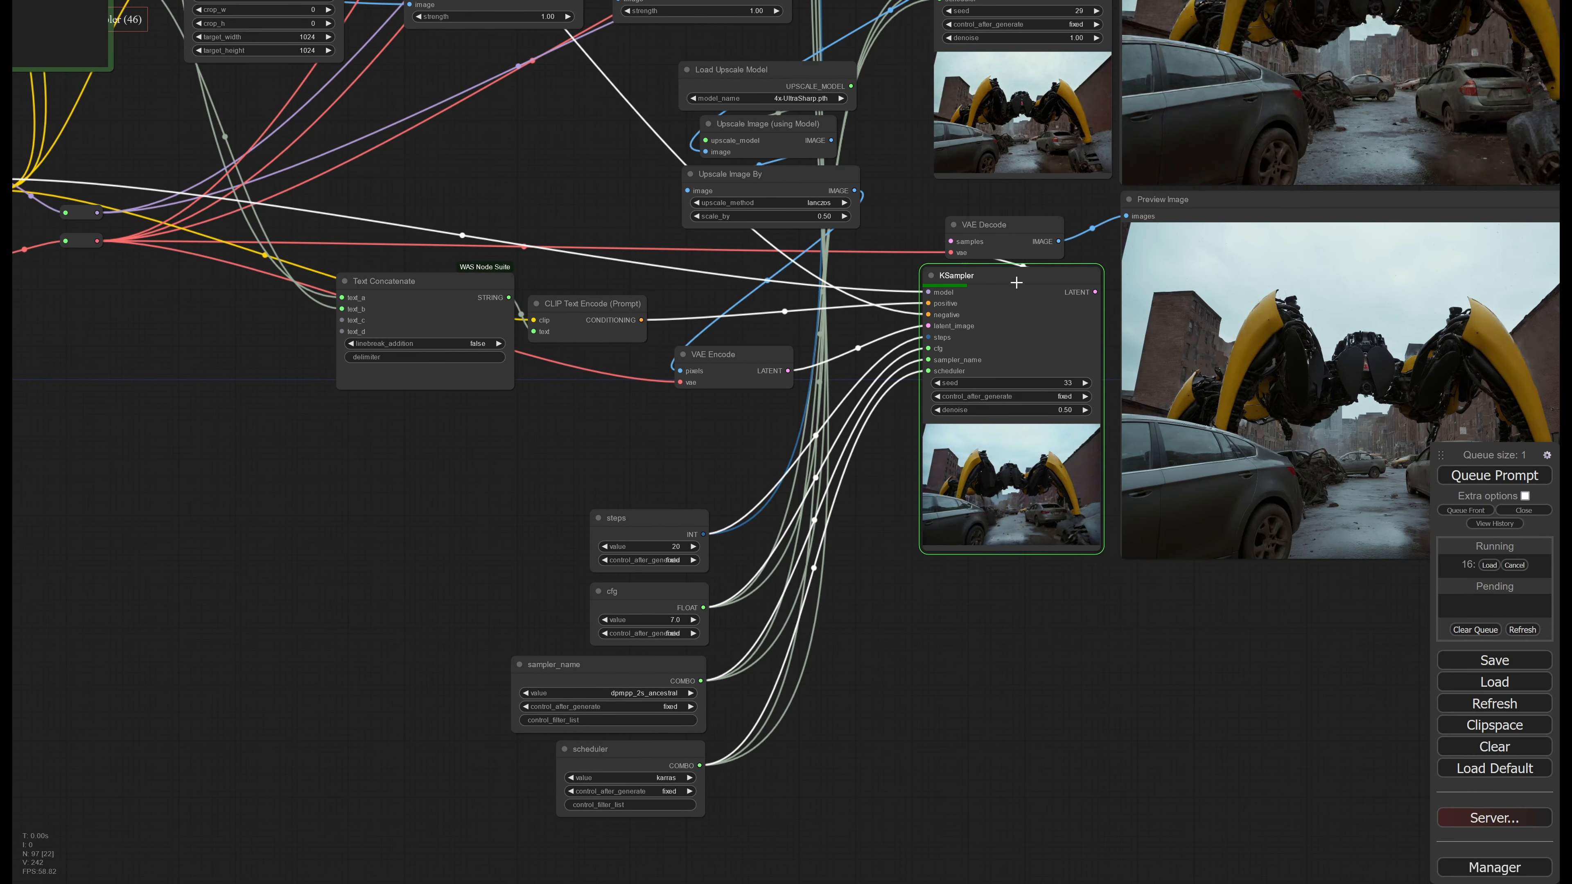
{"action": "double_click", "coordinate": [945, 660]}
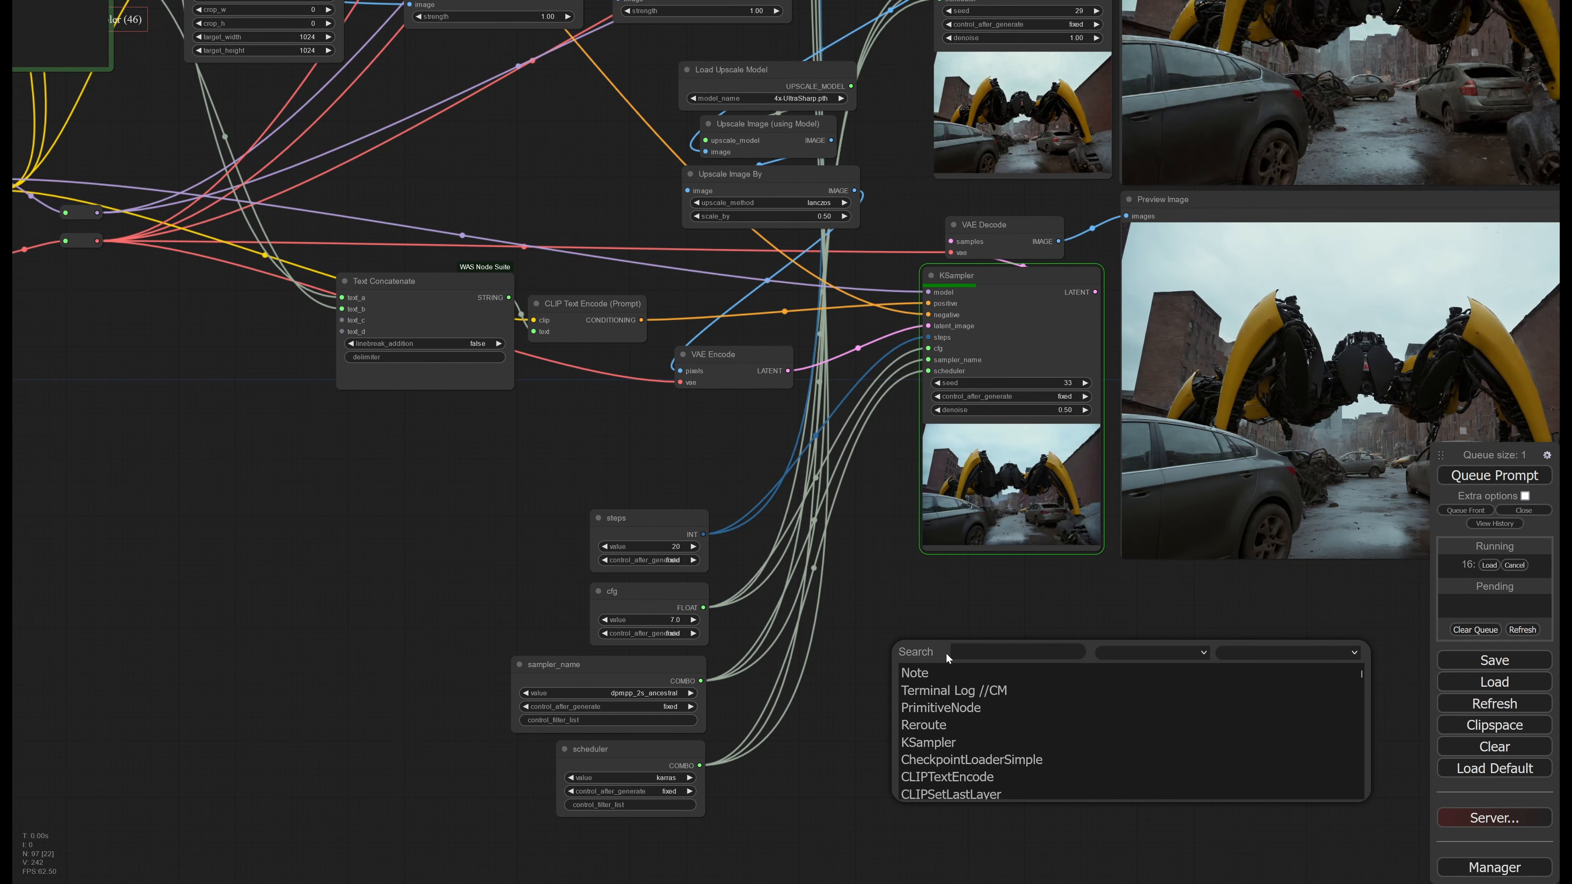
{"action": "type", "text": "ksam"}
{"action": "key", "text": "Return"}
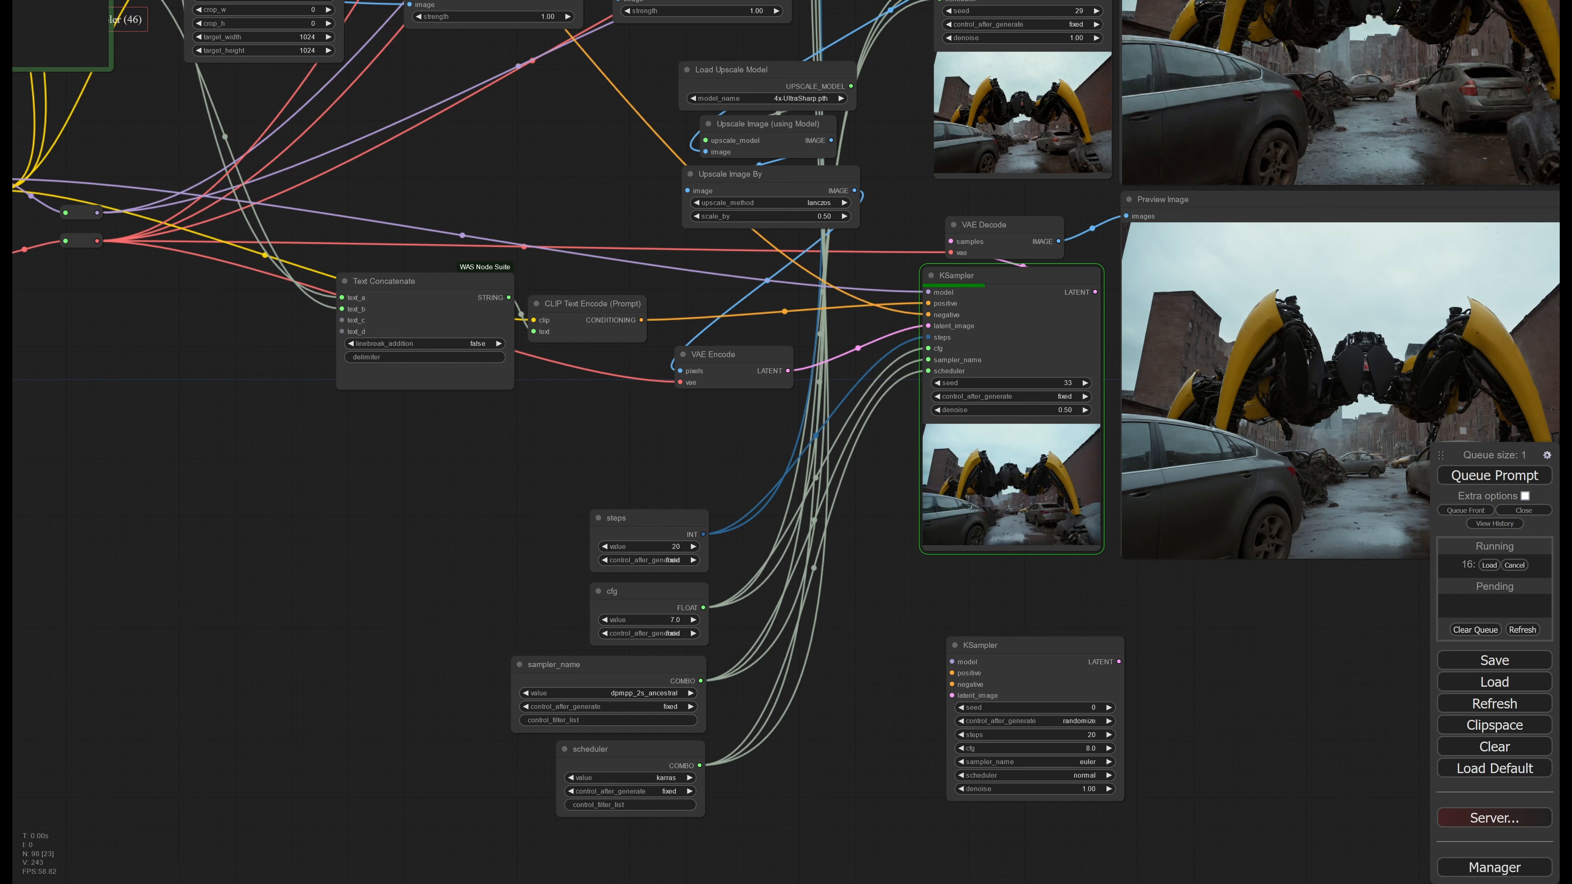
{"action": "left_click_drag", "start_coordinate": [988, 650], "coordinate": [921, 622]}
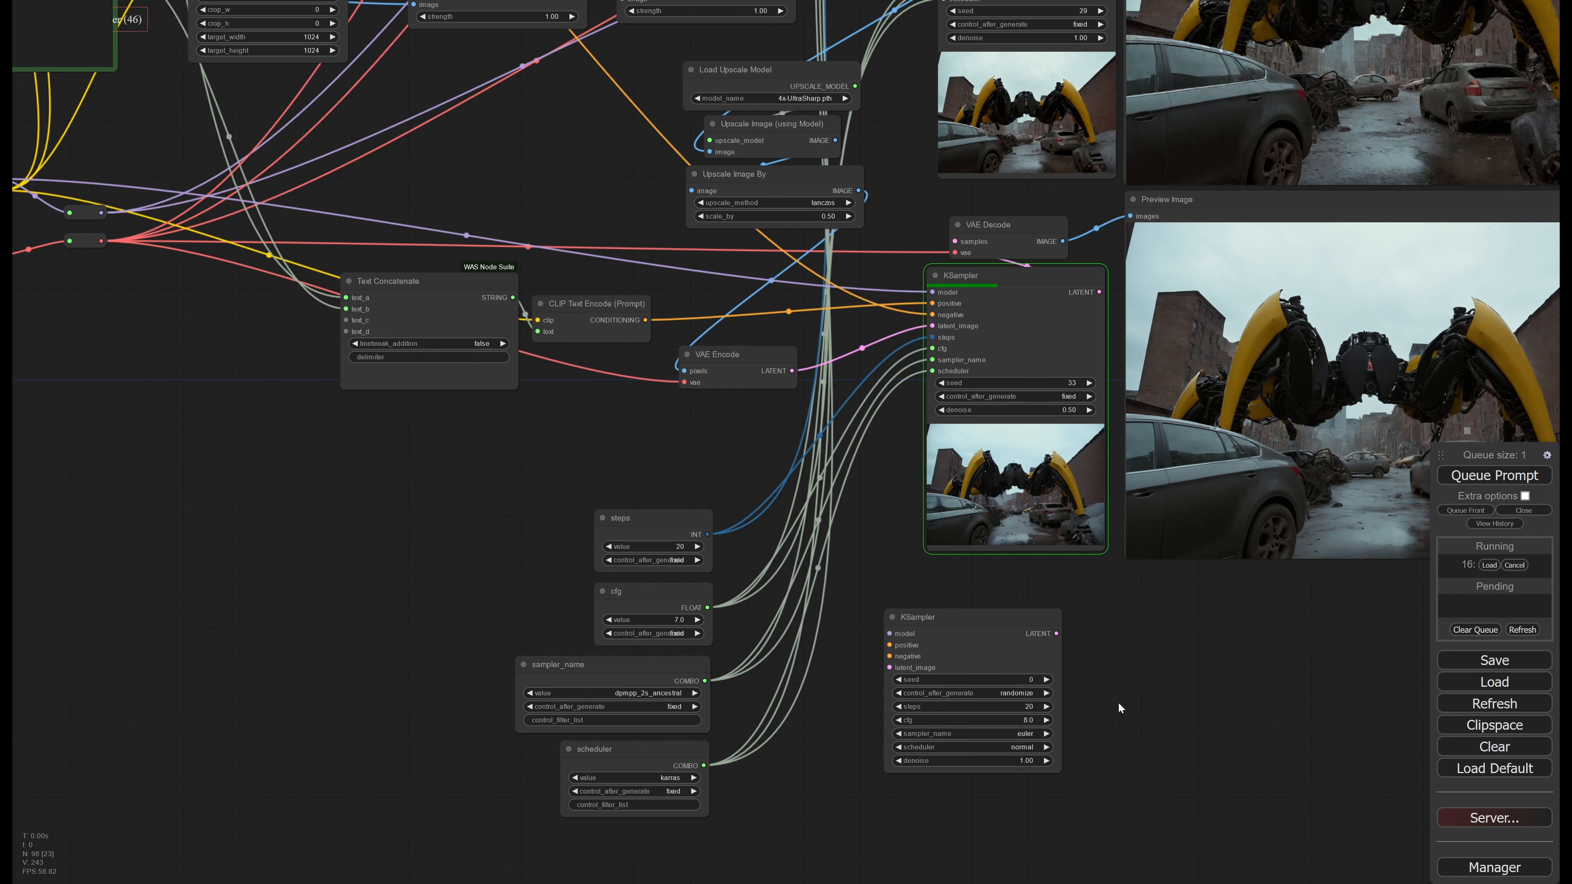
{"action": "left_click_drag", "start_coordinate": [1050, 652], "coordinate": [1068, 615]}
Convert the new KSampler's steps setting to an input
{"action": "scroll", "coordinate": [1036, 621], "scroll_direction": "up", "scroll_amount": 2}
{"action": "right_click", "coordinate": [935, 561]}
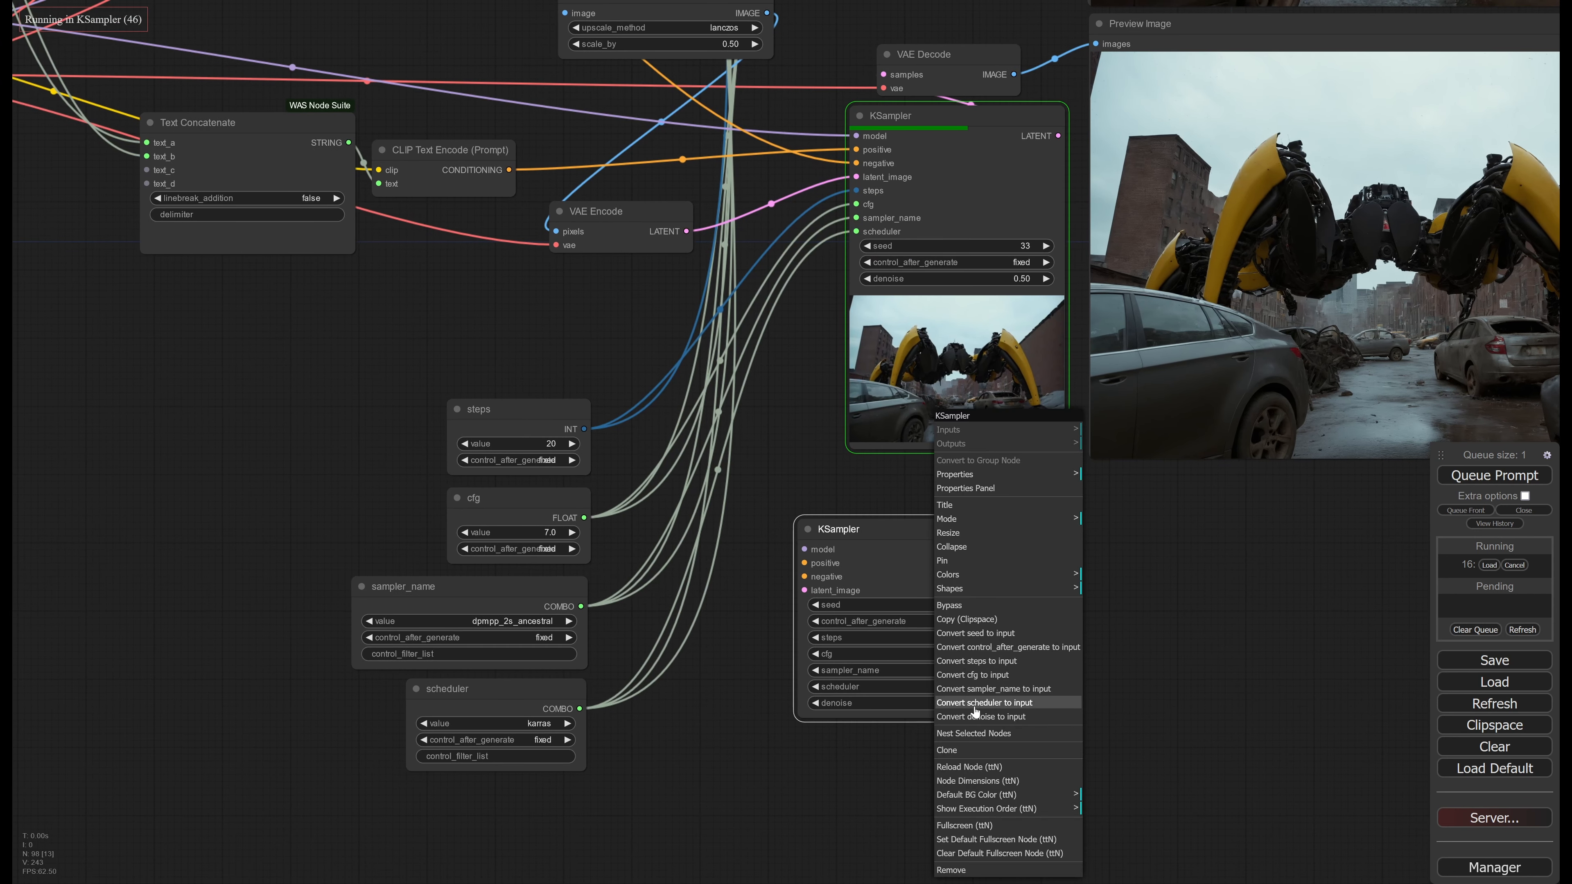
{"action": "left_click", "coordinate": [1018, 661]}
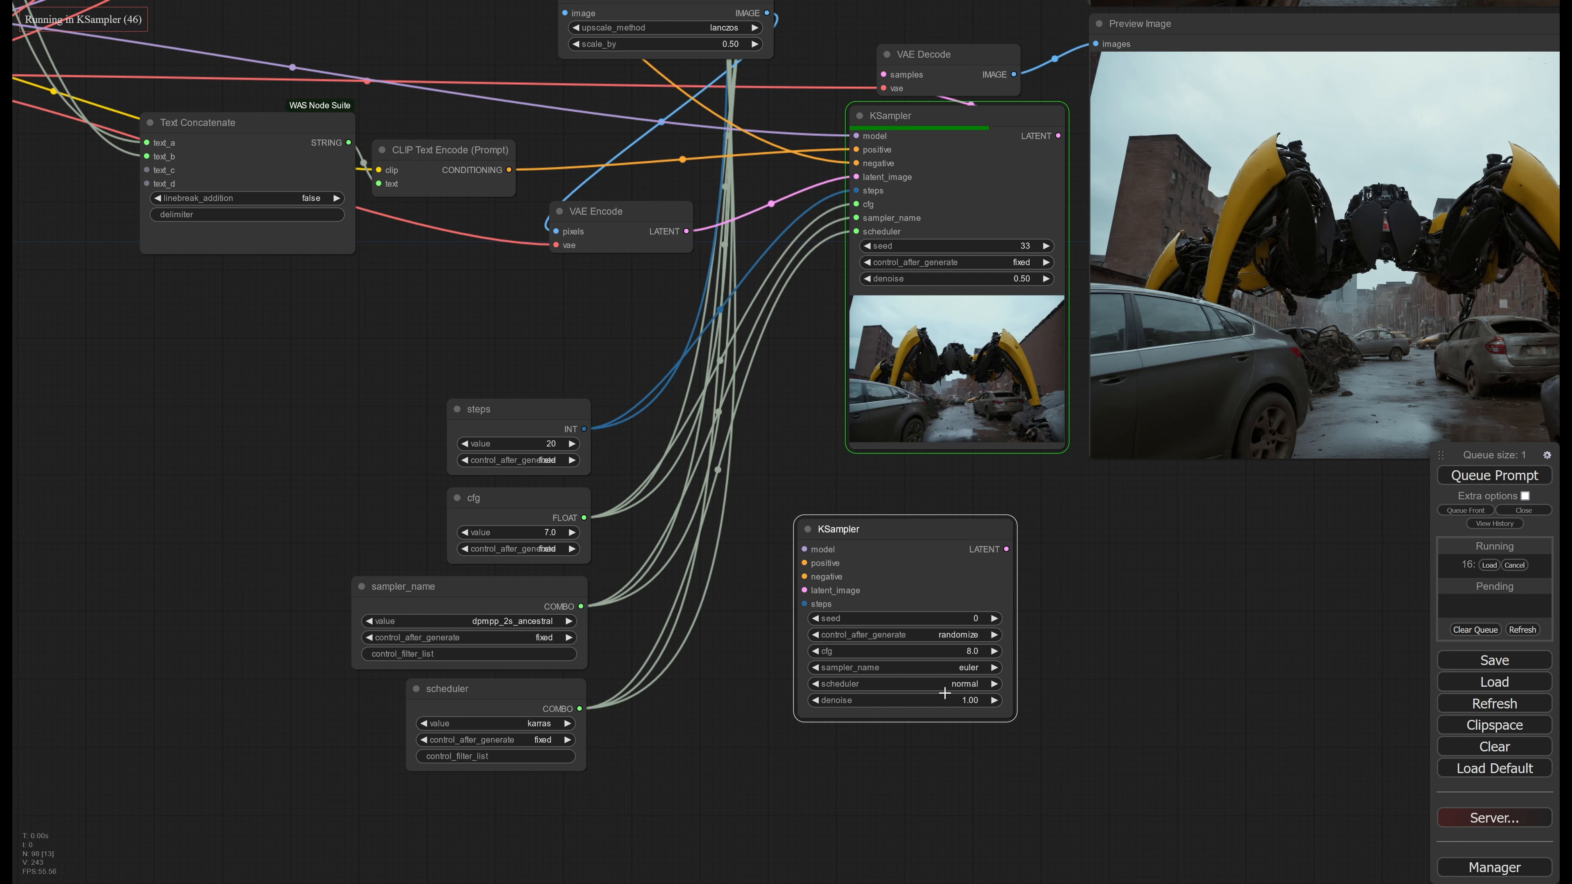
{"action": "right_click", "coordinate": [941, 548]}
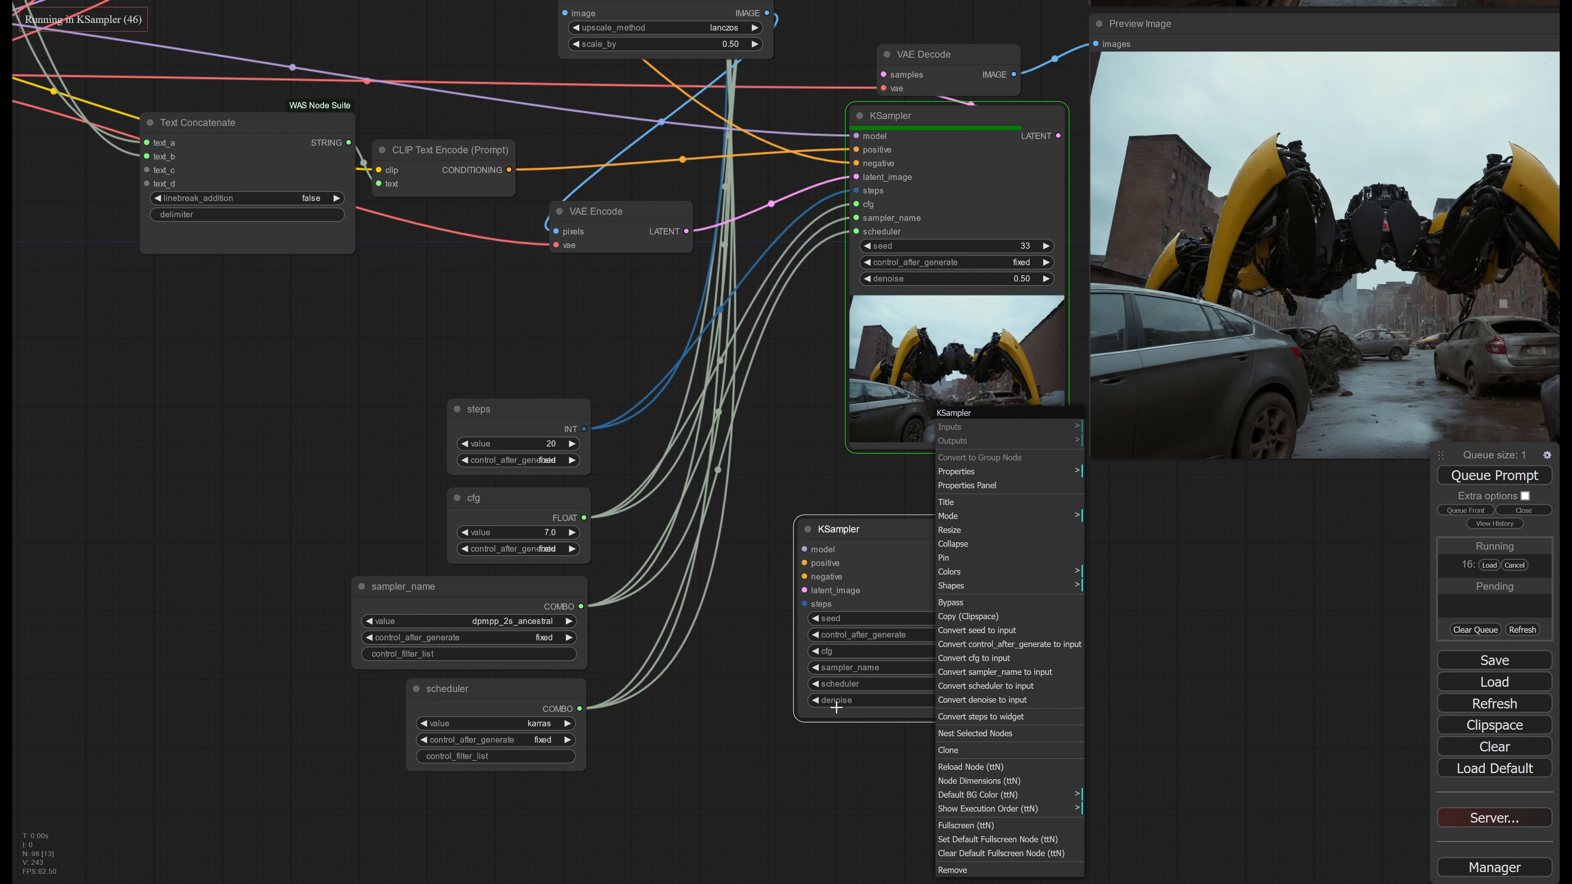
Try extending a link from the new KSampler's steps input, and delete this trial node
{"action": "left_click_drag", "start_coordinate": [859, 553], "coordinate": [966, 558]}
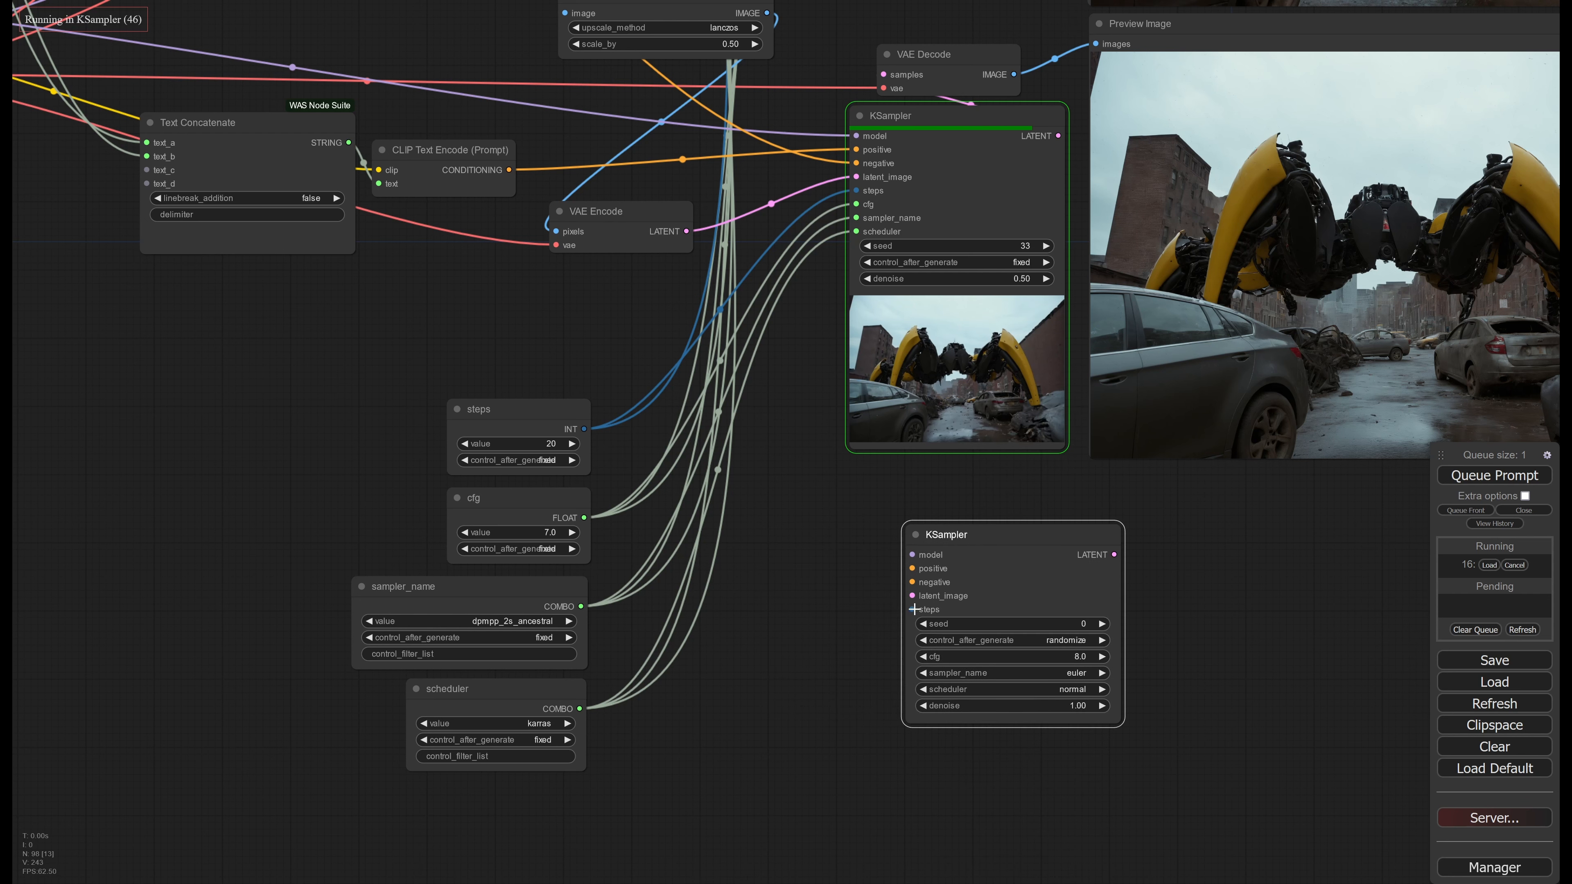
{"action": "left_click_drag", "start_coordinate": [912, 609], "coordinate": [778, 657]}
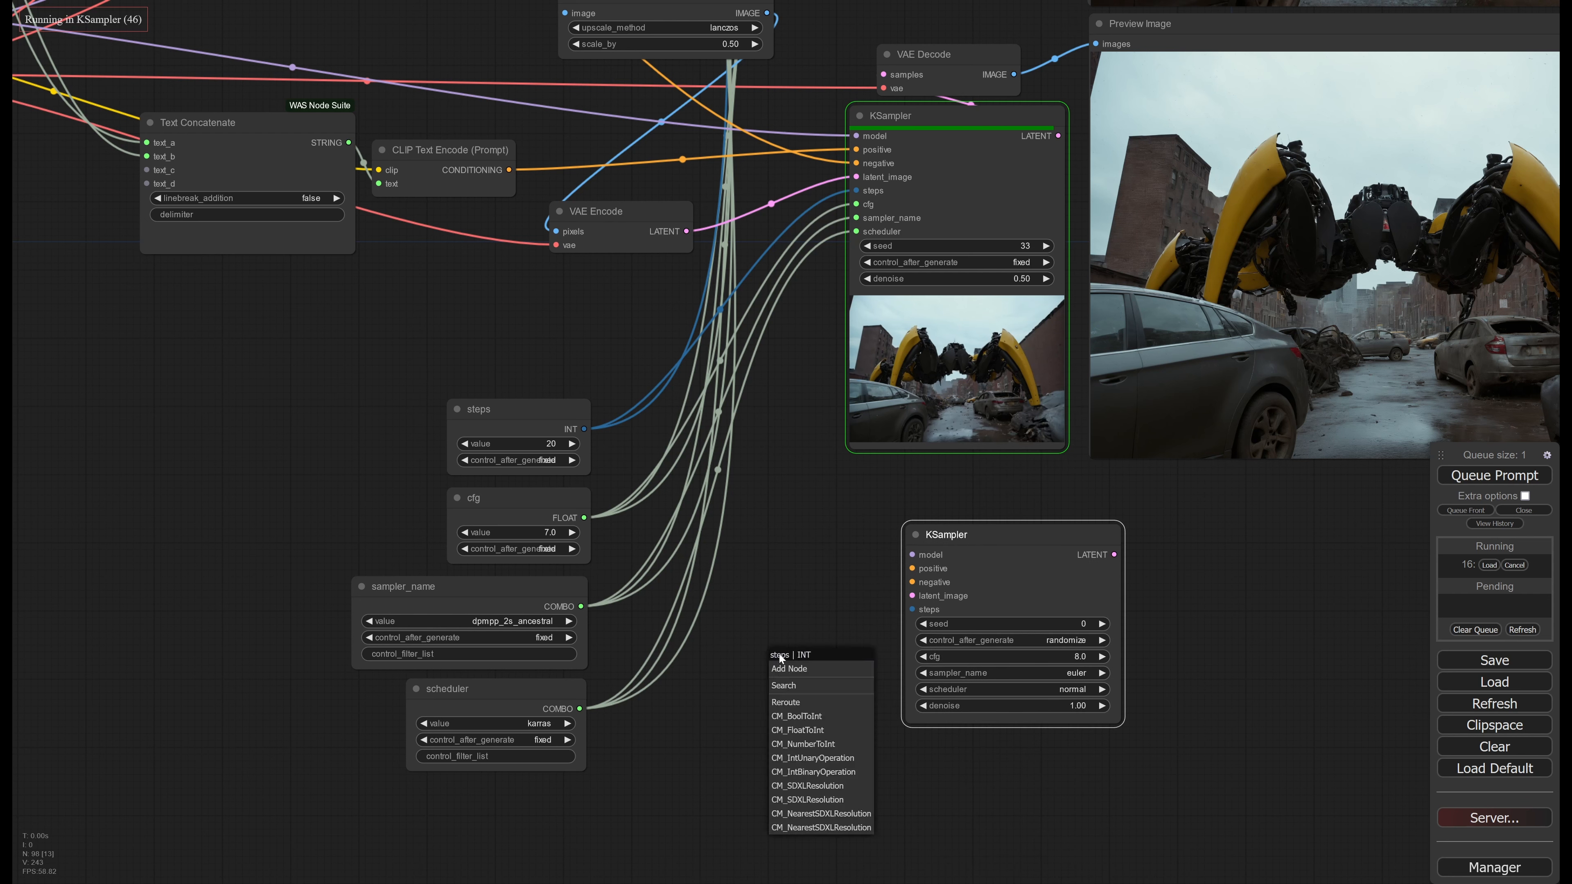
{"action": "left_click", "coordinate": [804, 619]}
{"action": "left_click", "coordinate": [999, 547]}
{"action": "key", "text": "Delete"}
Highlight the shared steps, cfg, sampler_name and scheduler nodes to examine how they feed the KSamplers
{"action": "left_click_drag", "start_coordinate": [932, 519], "coordinate": [1052, 619]}
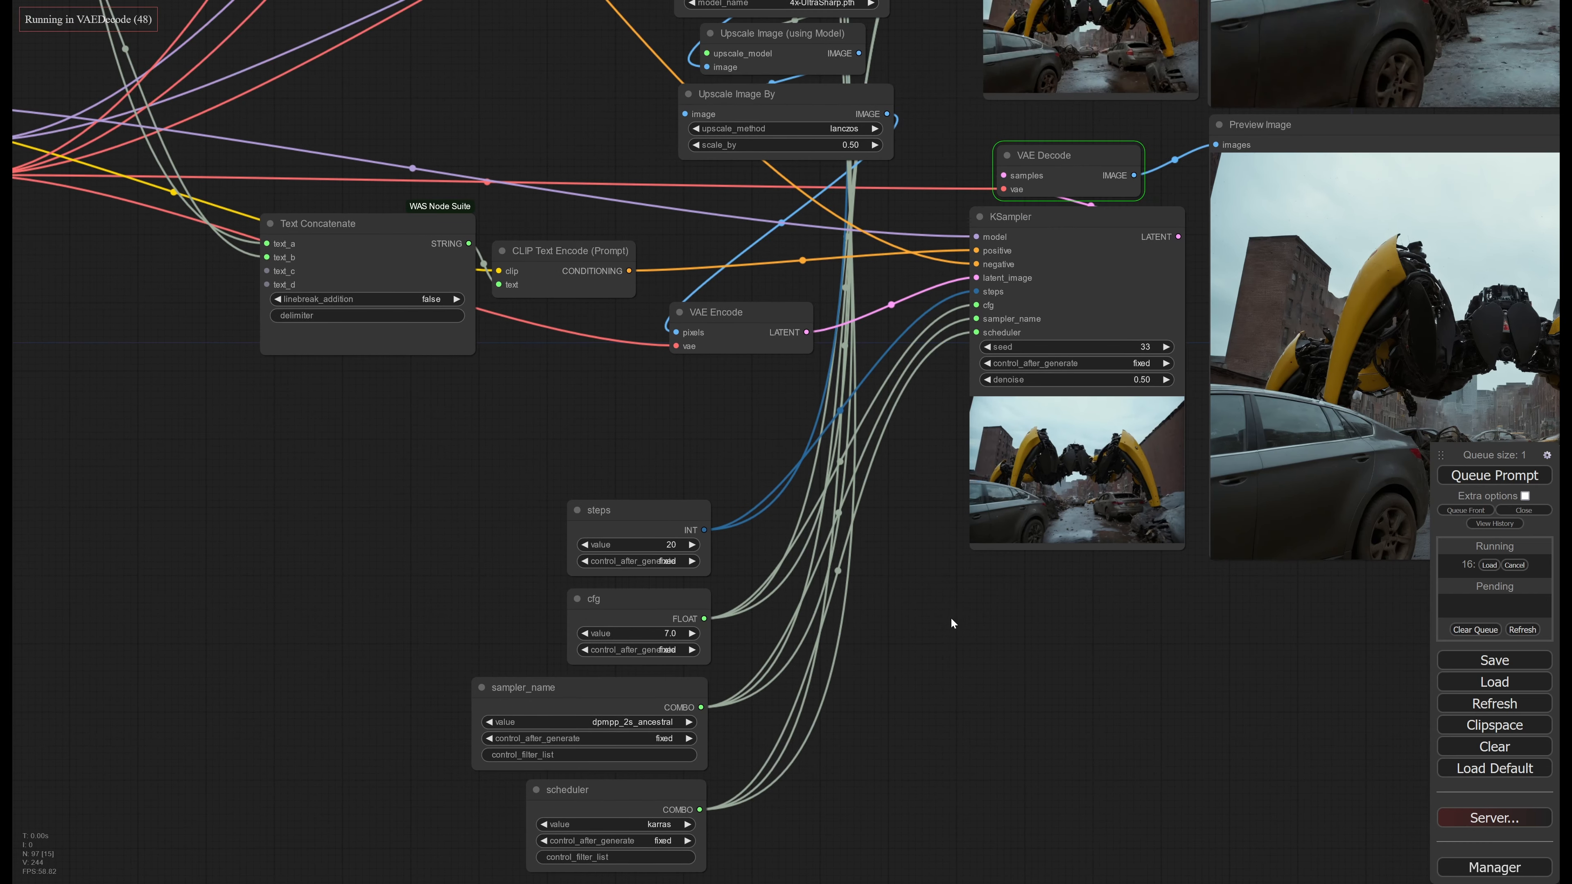
{"action": "scroll", "coordinate": [949, 616], "scroll_direction": "down", "scroll_amount": 3}
{"action": "left_click_drag", "start_coordinate": [568, 495], "coordinate": [836, 820], "text": "ctrl"}
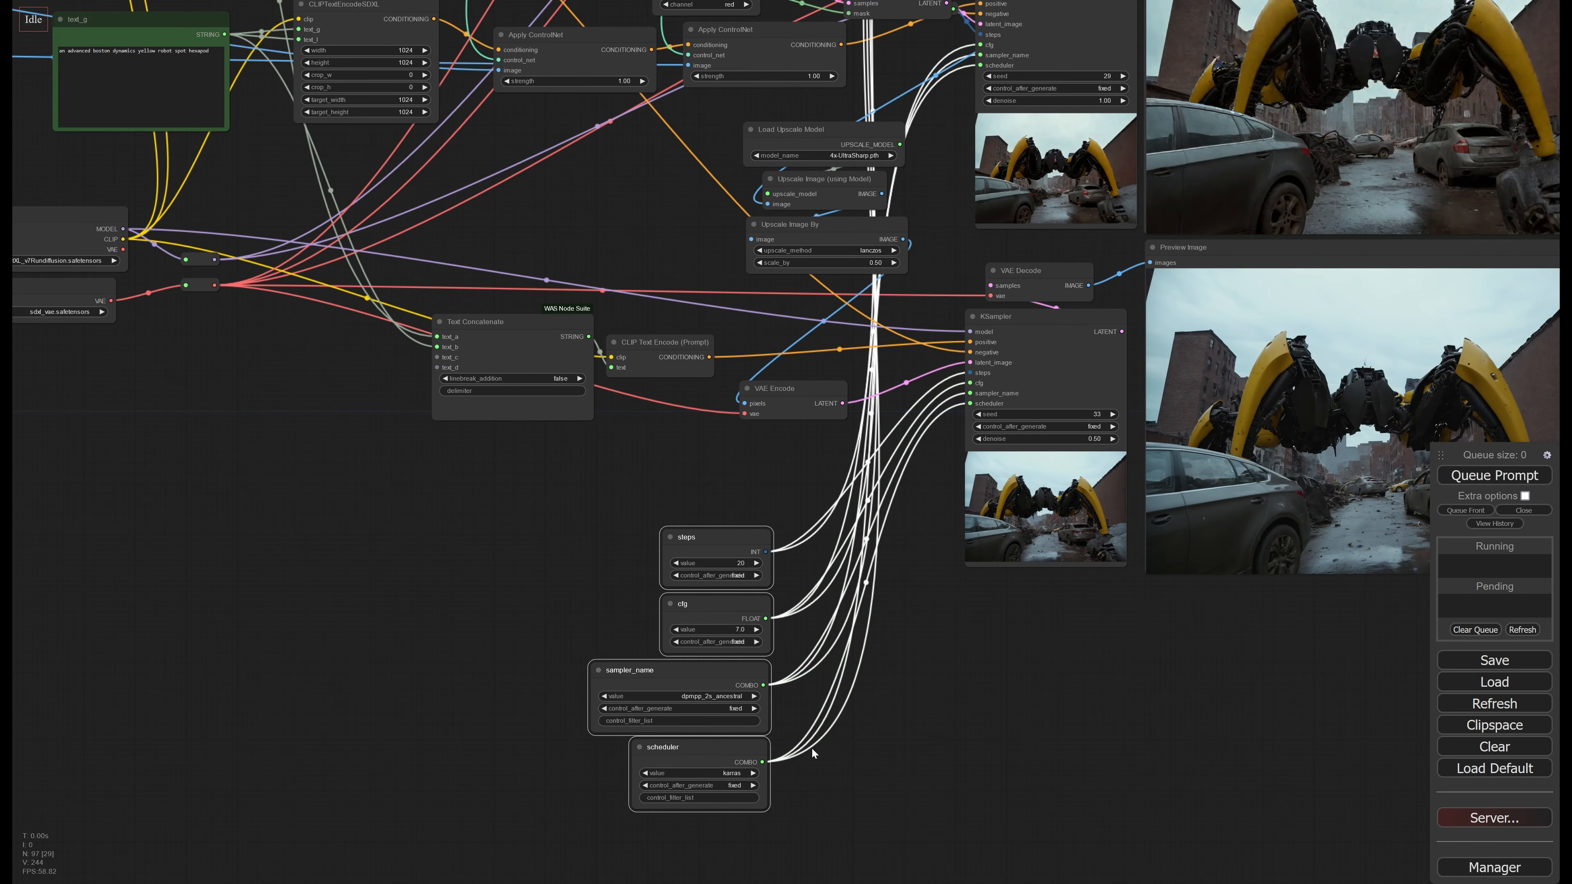
{"action": "left_click", "coordinate": [735, 608]}
Inspect the robot, wrecked cars and street in the third-stage image generated at 0.50 denoise
{"action": "scroll", "coordinate": [917, 516], "scroll_direction": "down", "scroll_amount": 2}
{"action": "scroll", "coordinate": [1244, 477], "scroll_direction": "up", "scroll_amount": 20}
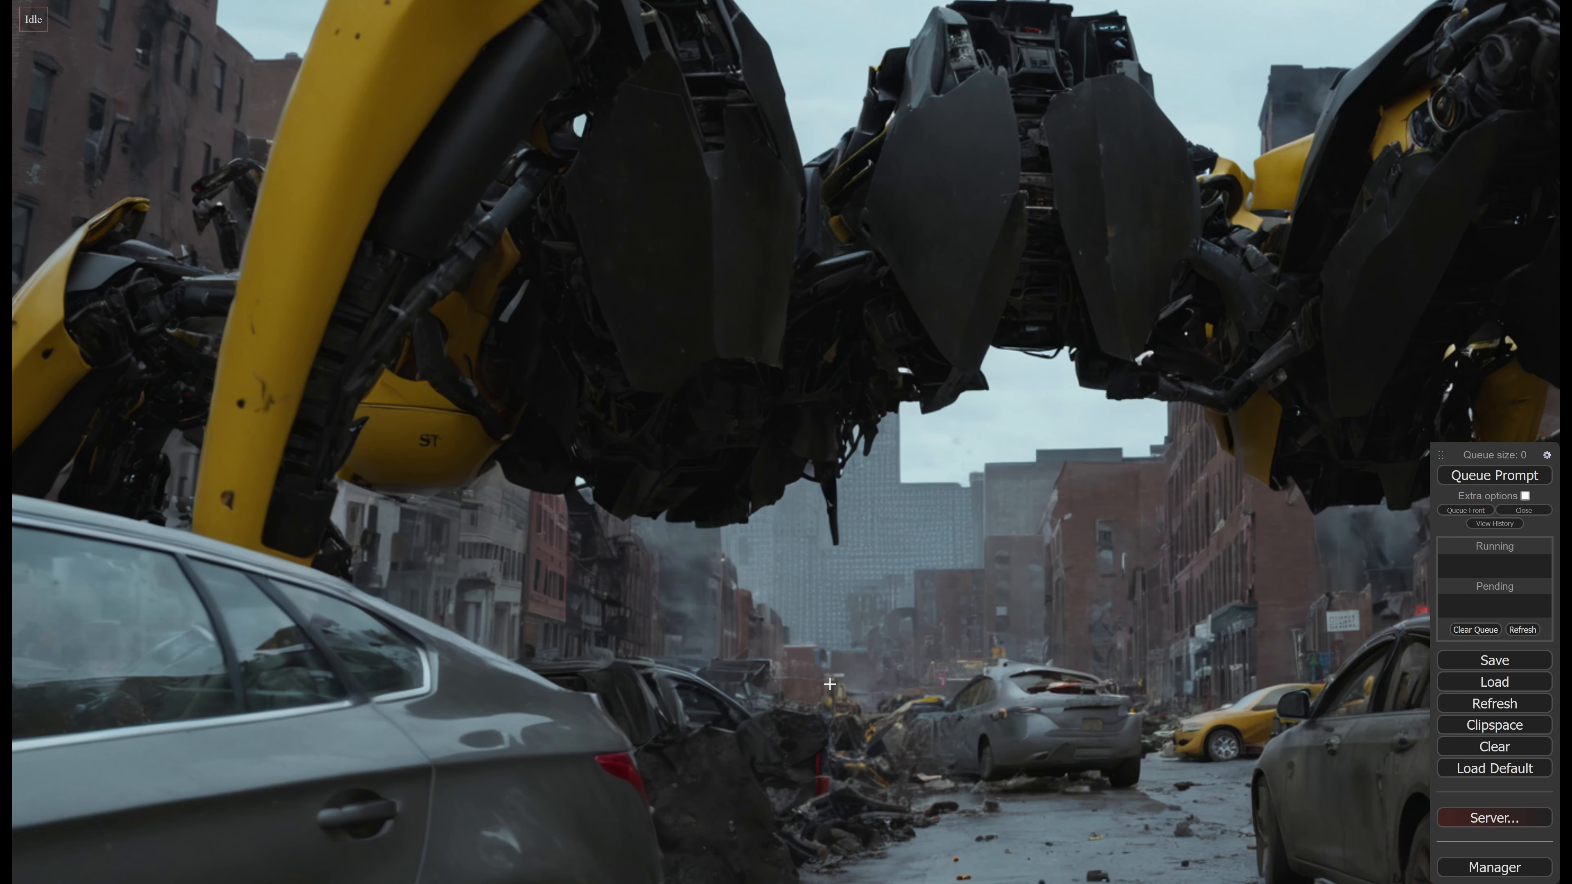
{"action": "scroll", "coordinate": [1153, 670], "scroll_direction": "down", "scroll_amount": 4}
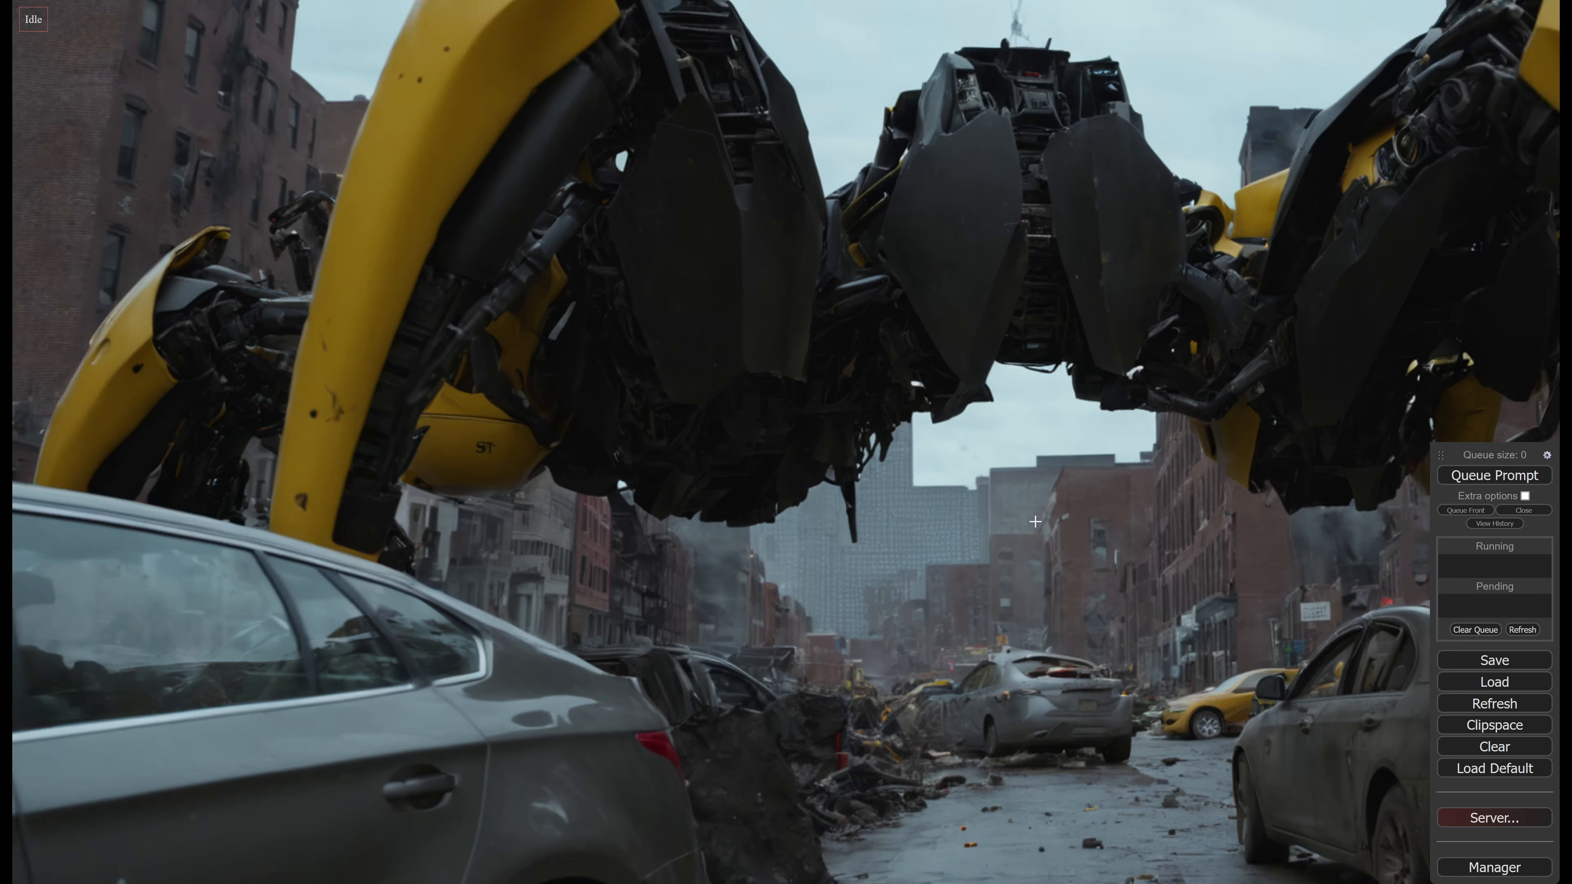
{"action": "middle_click_drag", "start_coordinate": [703, 624], "coordinate": [1051, 384]}
{"action": "scroll", "coordinate": [812, 585], "scroll_direction": "down", "scroll_amount": 3}
{"action": "mouse_move", "coordinate": [618, 635]}
{"action": "middle_mouse_down"}
{"action": "mouse_move", "coordinate": [832, 551]}
{"action": "mouse_move", "coordinate": [977, 549]}
{"action": "middle_mouse_up"}
{"action": "scroll", "coordinate": [977, 549], "scroll_direction": "down", "scroll_amount": 2}
{"action": "scroll", "coordinate": [977, 549], "scroll_direction": "down", "scroll_amount": 7}
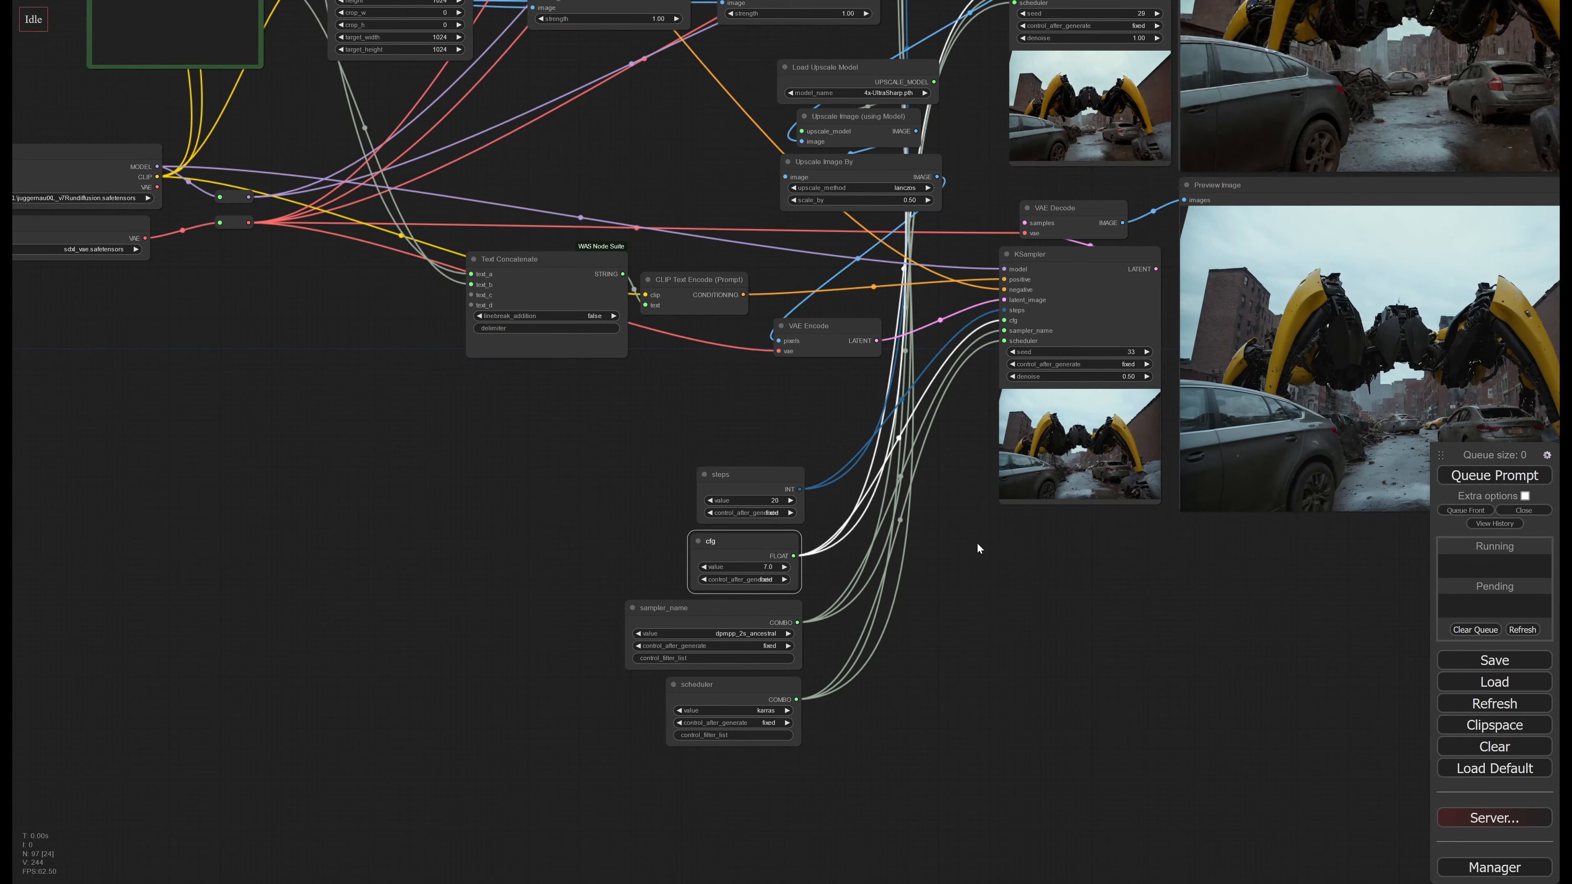
Review the RGB, Matte, Z and Edge render passes and their preview images, focusing on the Matte pass
{"action": "left_click_drag", "start_coordinate": [981, 242], "coordinate": [881, 709]}
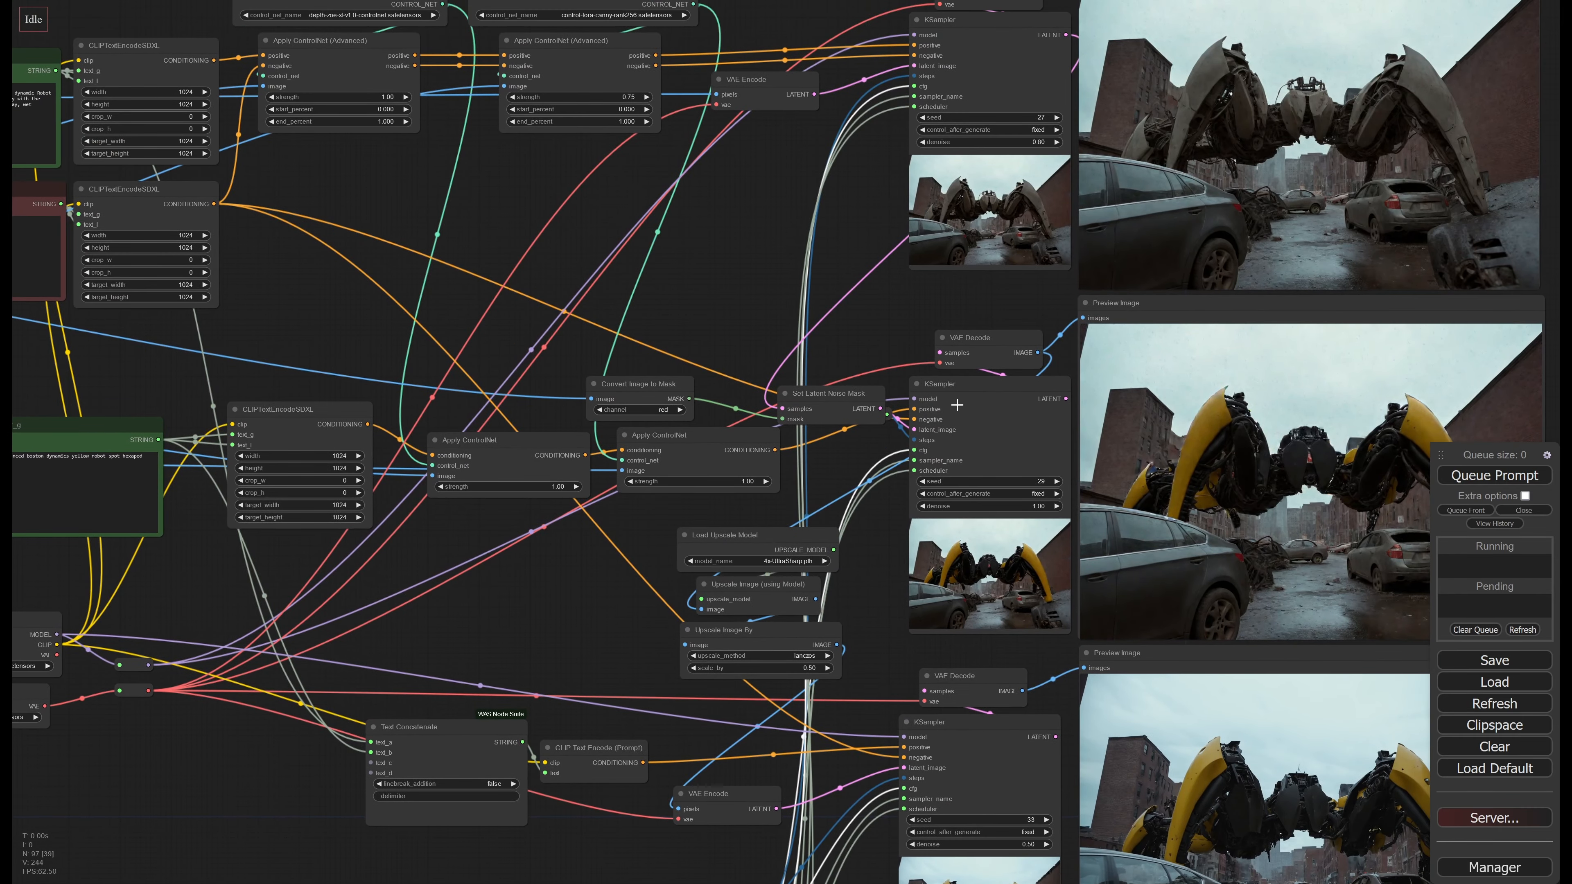
{"action": "left_click_drag", "start_coordinate": [958, 406], "coordinate": [948, 446]}
{"action": "left_click_drag", "start_coordinate": [347, 384], "coordinate": [990, 458]}
{"action": "left_click_drag", "start_coordinate": [347, 384], "coordinate": [986, 464]}
{"action": "scroll", "coordinate": [772, 460], "scroll_direction": "up", "scroll_amount": 8}
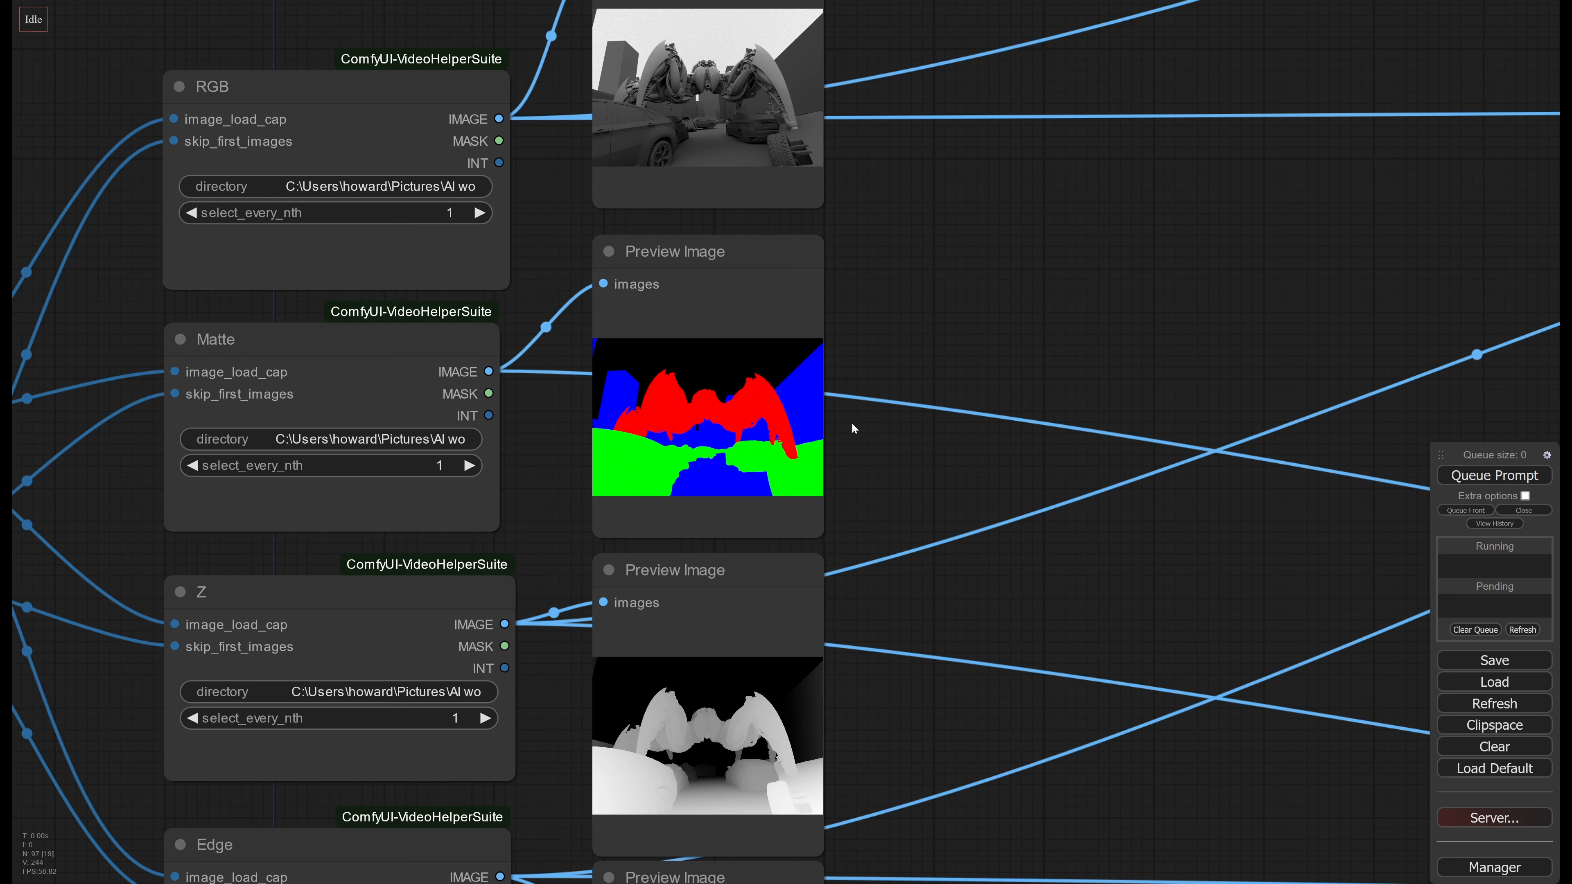
{"action": "mouse_move", "coordinate": [731, 251]}
{"action": "left_mouse_down"}
{"action": "mouse_move", "coordinate": [1023, 194]}
{"action": "mouse_move", "coordinate": [1059, 409]}
{"action": "mouse_move", "coordinate": [1035, 163]}
{"action": "mouse_move", "coordinate": [778, 266]}
{"action": "mouse_move", "coordinate": [727, 246]}
{"action": "left_mouse_up"}
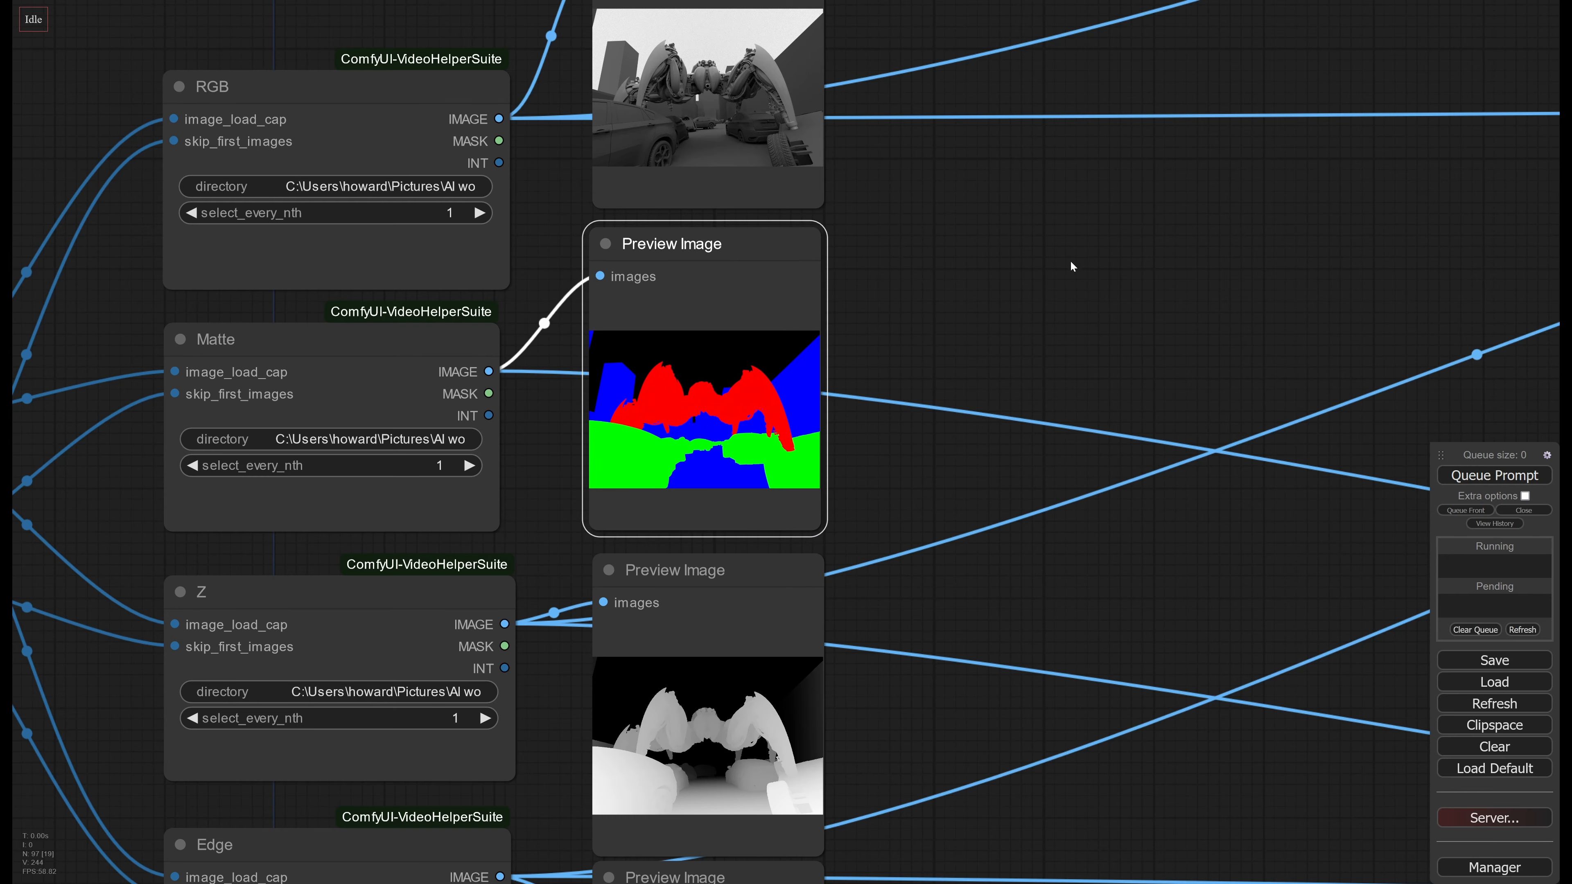
{"action": "left_click_drag", "start_coordinate": [1094, 356], "coordinate": [911, 340]}
{"action": "scroll", "coordinate": [831, 353], "scroll_direction": "down", "scroll_amount": 4}
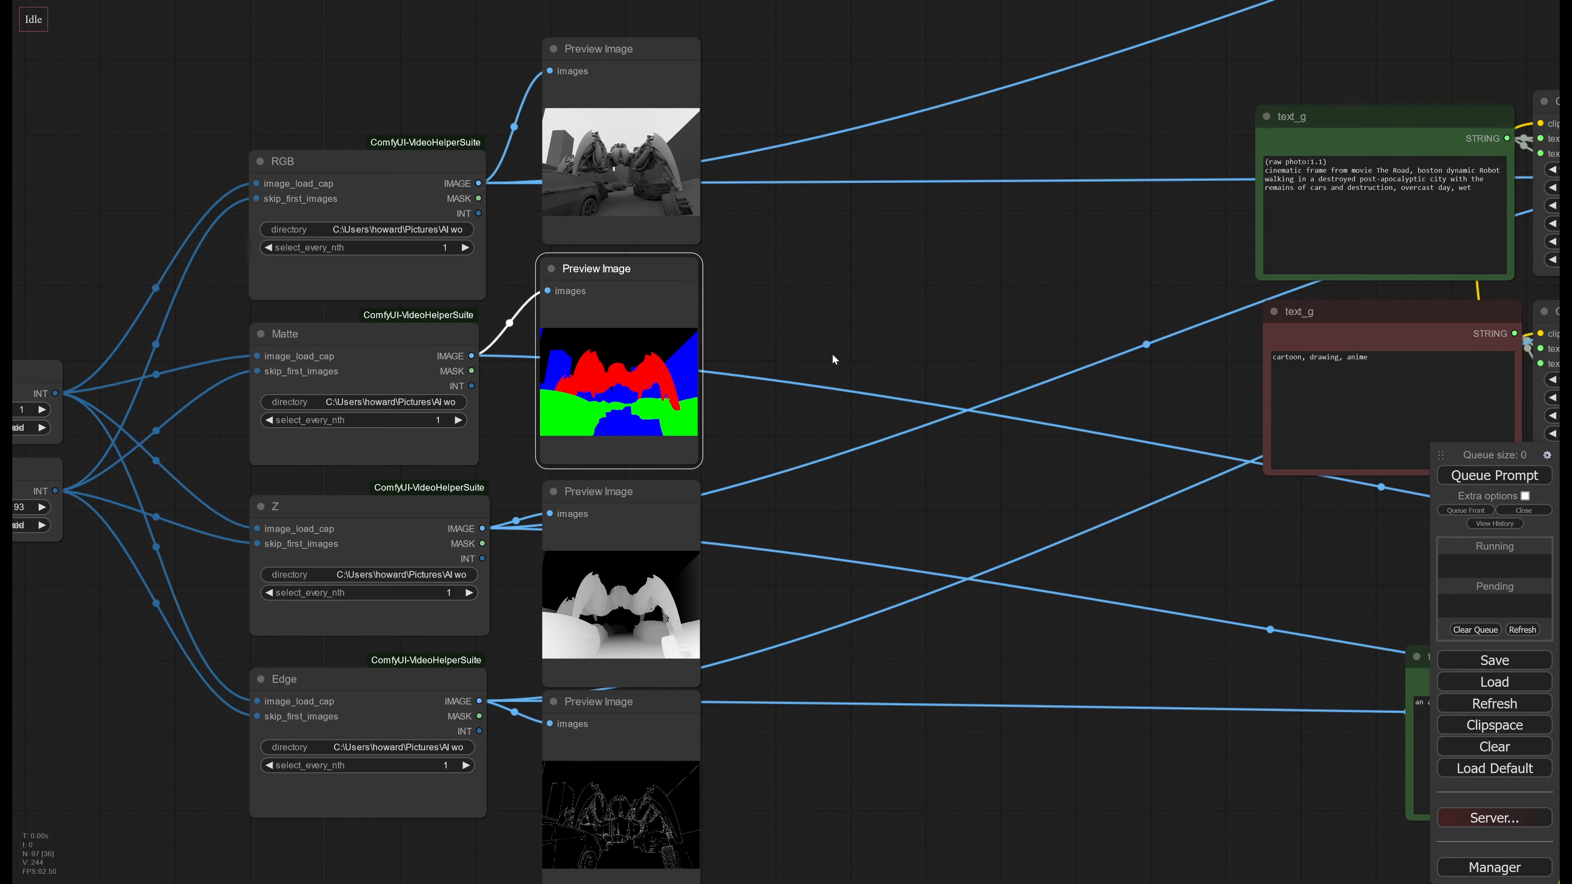
Follow the render passes through the ControlNet and mask nodes to the KSampler outputs, and examine the third-stage image
{"action": "left_click_drag", "start_coordinate": [1095, 351], "coordinate": [694, 339]}
{"action": "scroll", "coordinate": [694, 340], "scroll_direction": "down", "scroll_amount": 4}
{"action": "left_click_drag", "start_coordinate": [1409, 521], "coordinate": [590, 389]}
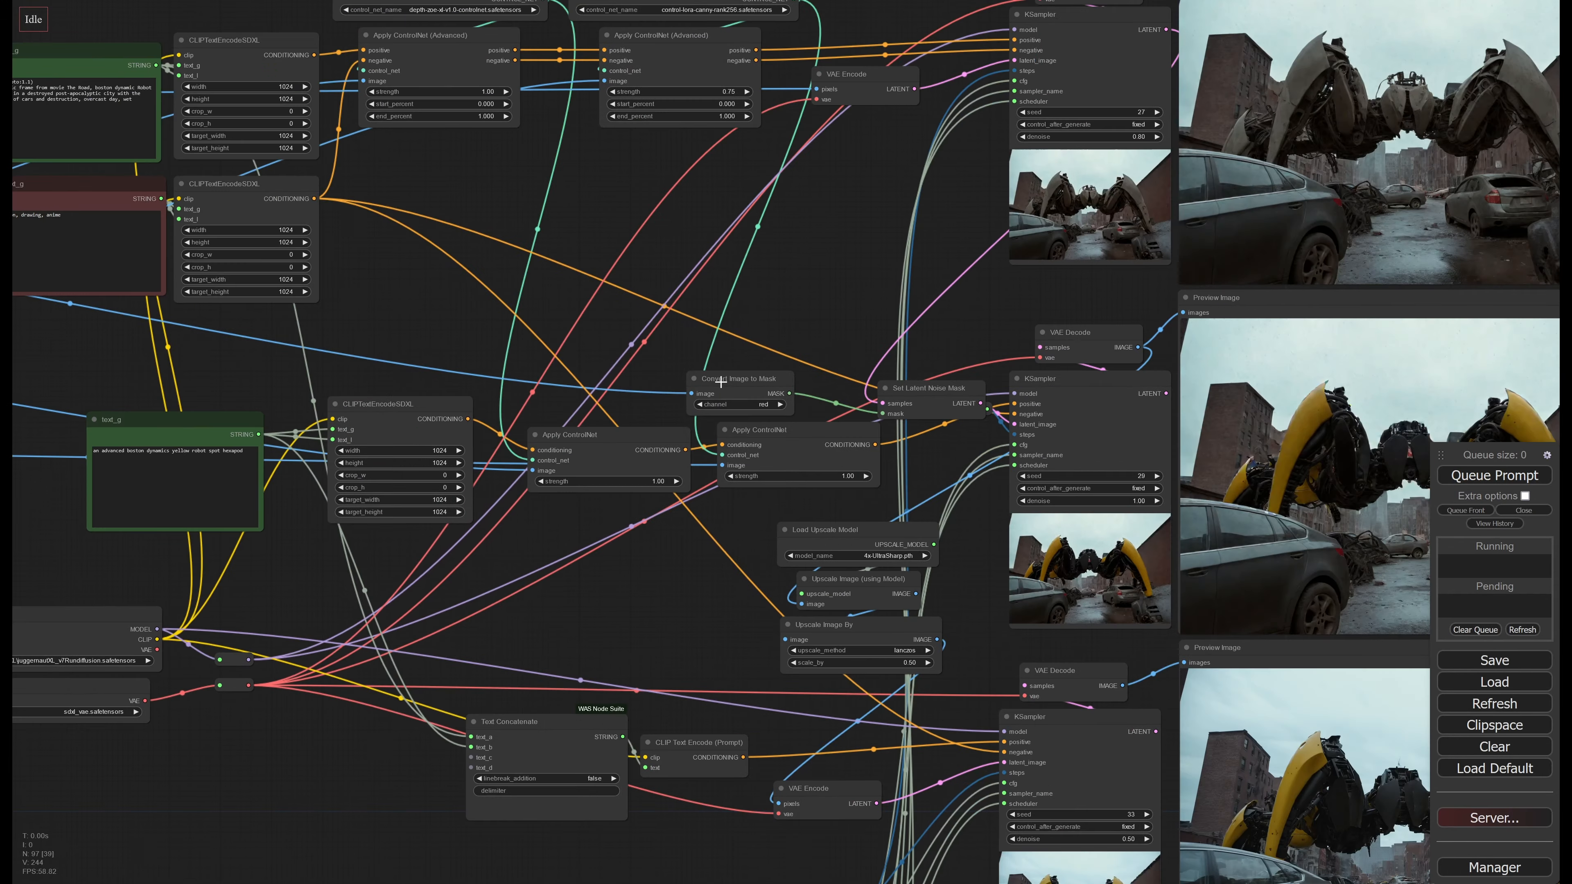
{"action": "left_click_drag", "start_coordinate": [978, 545], "coordinate": [375, 356]}
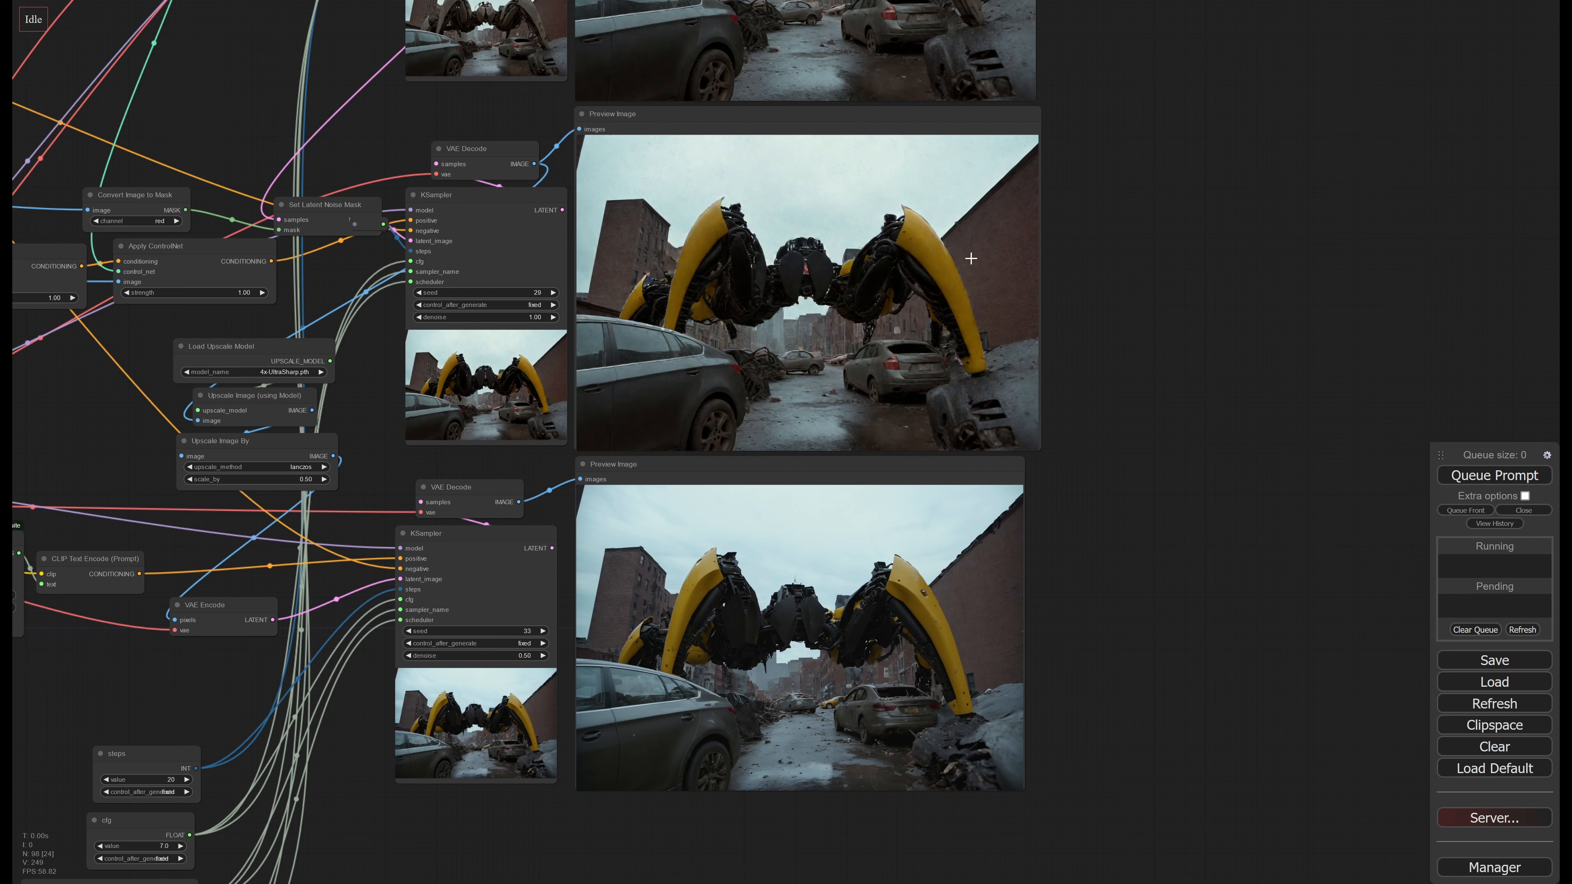
{"action": "left_click_drag", "start_coordinate": [1085, 542], "coordinate": [1151, 303]}
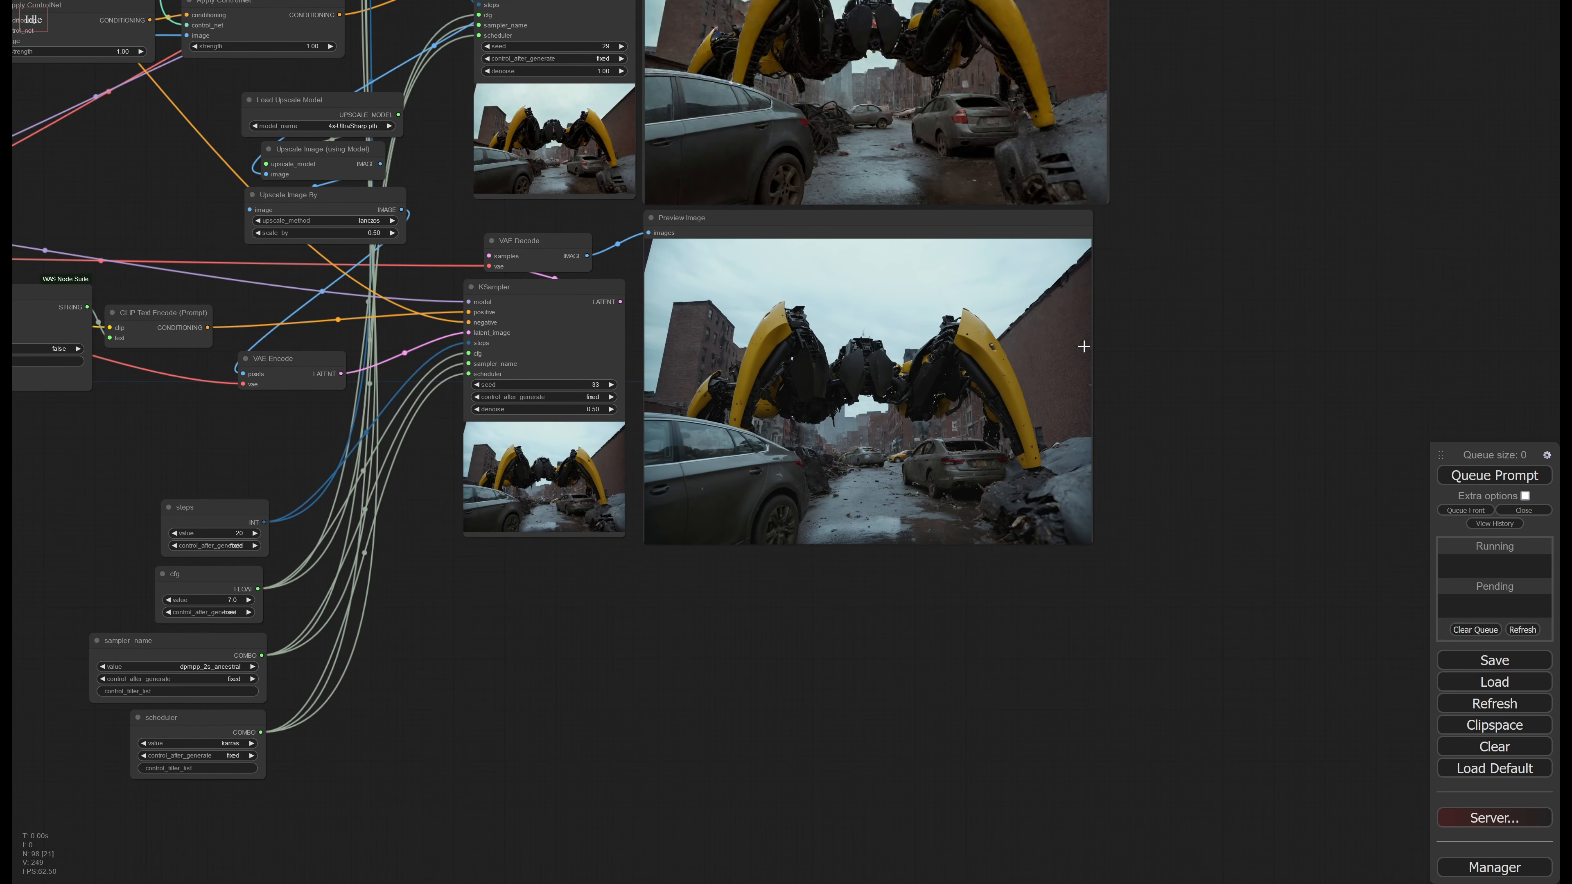
{"action": "scroll", "coordinate": [973, 383], "scroll_direction": "up", "scroll_amount": 4}
{"action": "scroll", "coordinate": [973, 383], "scroll_direction": "up", "scroll_amount": 3}
{"action": "left_click_drag", "start_coordinate": [640, 458], "coordinate": [709, 472]}
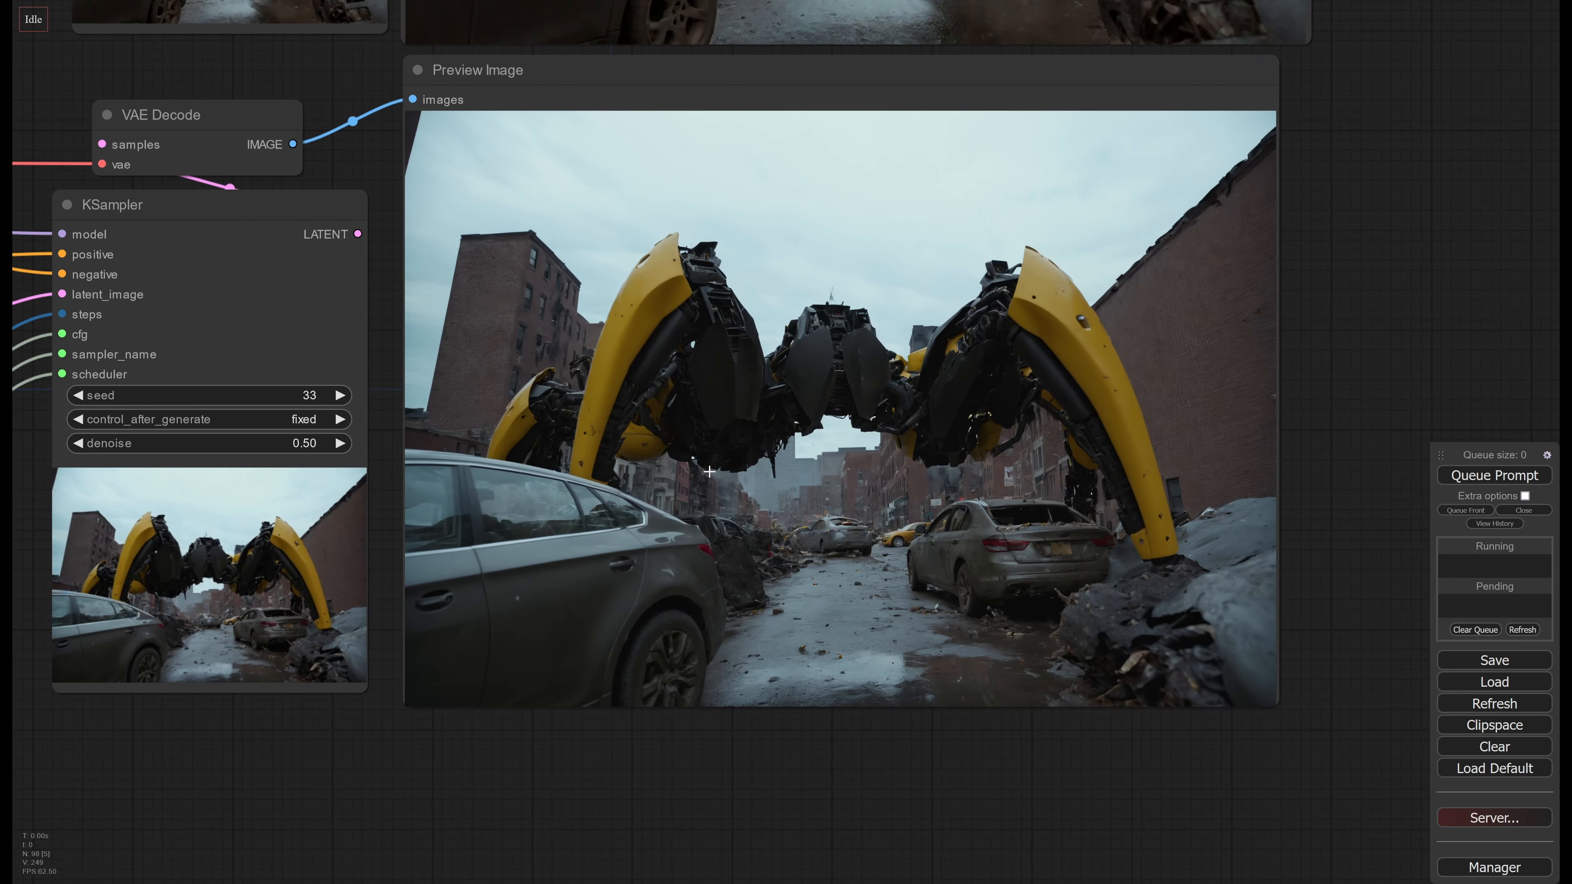
Examine the first- and second-stage KSamplers, the ControlNet nodes feeding them and their preview images
{"action": "scroll", "coordinate": [820, 259], "scroll_direction": "down", "scroll_amount": 6}
{"action": "middle_click_drag", "start_coordinate": [684, 199], "coordinate": [1043, 579]}
{"action": "middle_click_drag", "start_coordinate": [616, 139], "coordinate": [652, 444]}
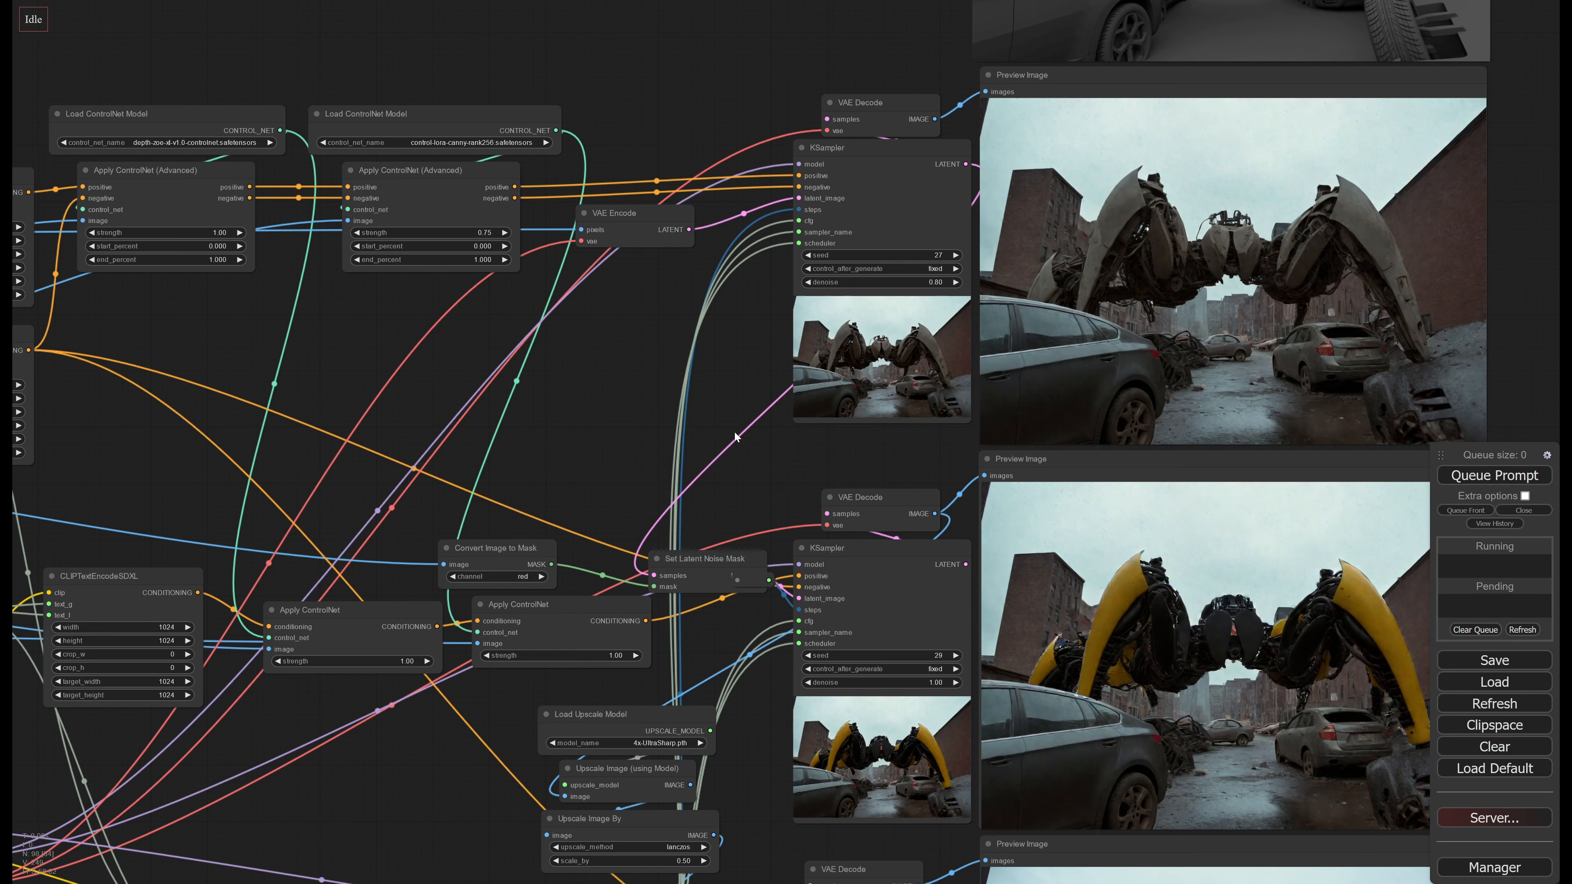
{"action": "left_click_drag", "start_coordinate": [703, 389], "coordinate": [625, 483]}
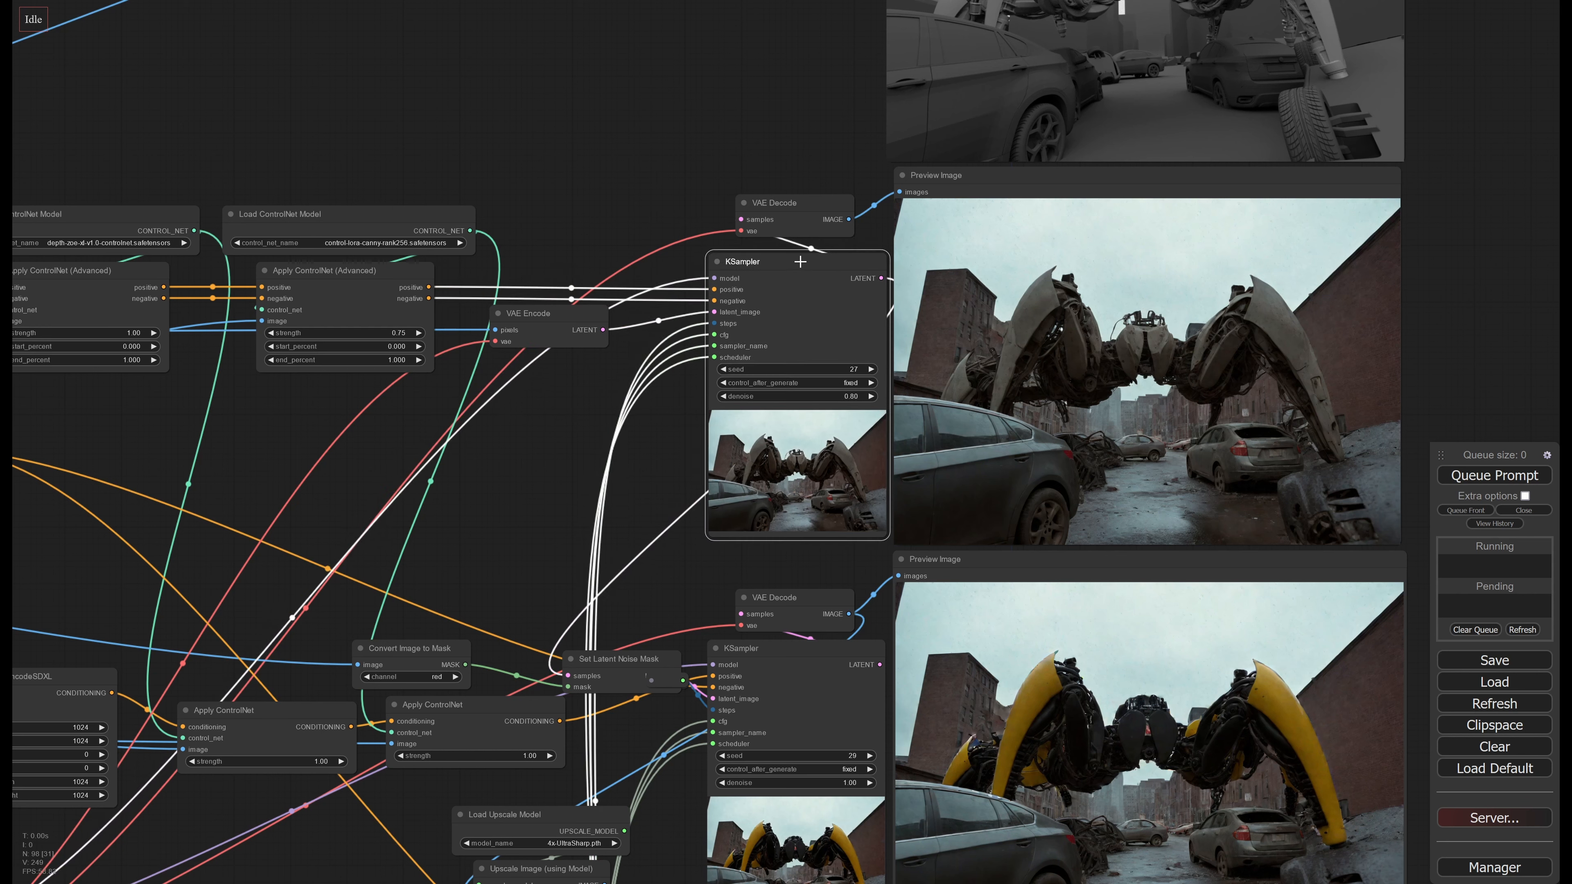
{"action": "left_click_drag", "start_coordinate": [800, 248], "coordinate": [795, 256]}
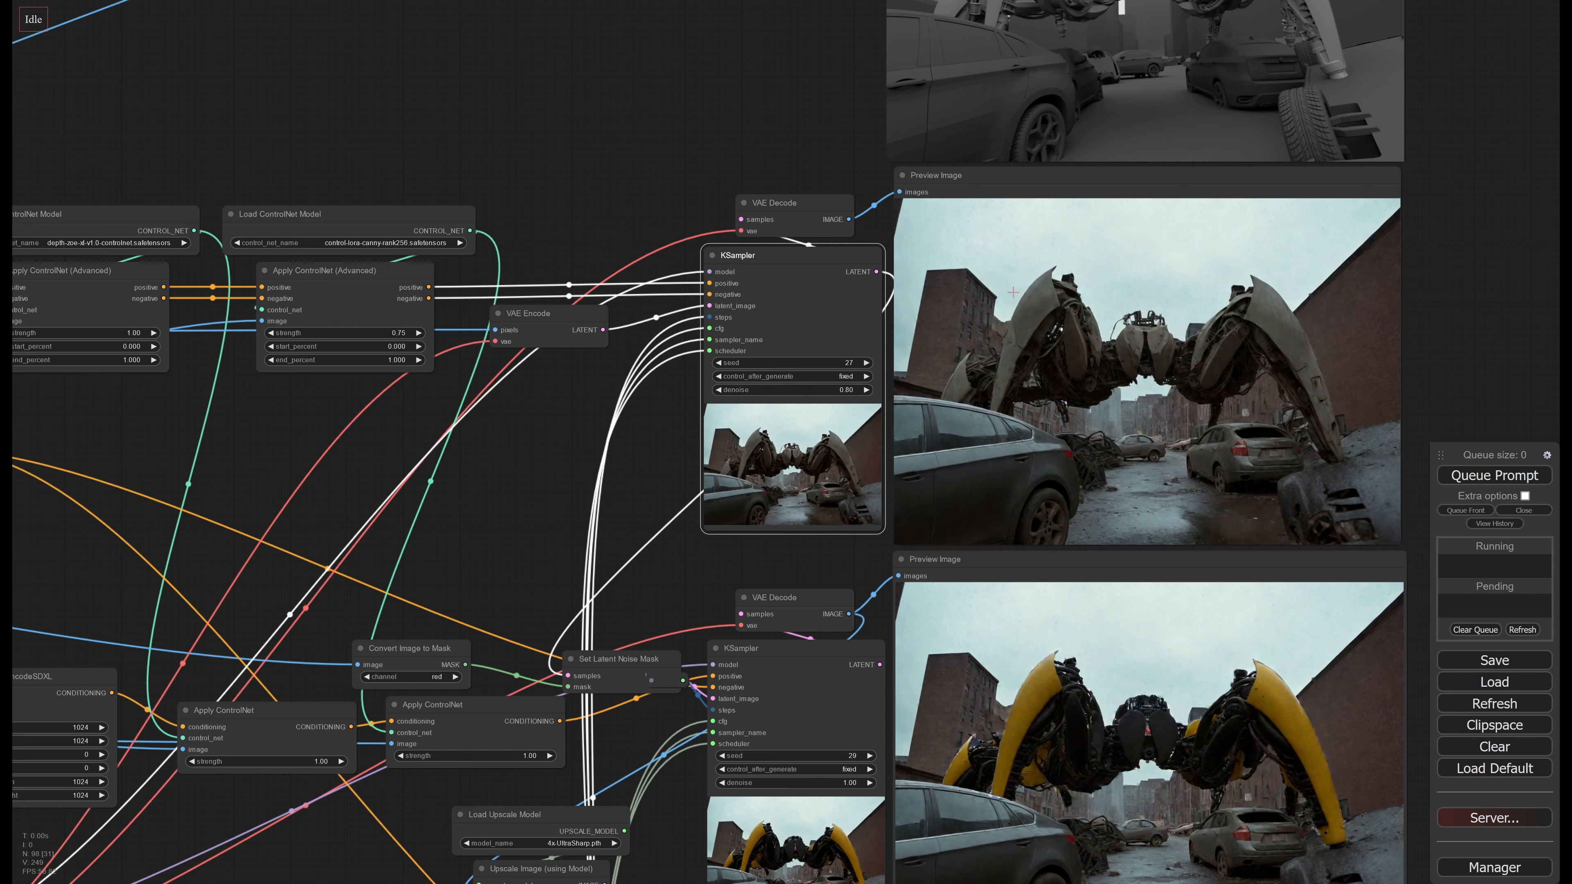
{"action": "middle_click_drag", "start_coordinate": [1053, 595], "coordinate": [1090, 413]}
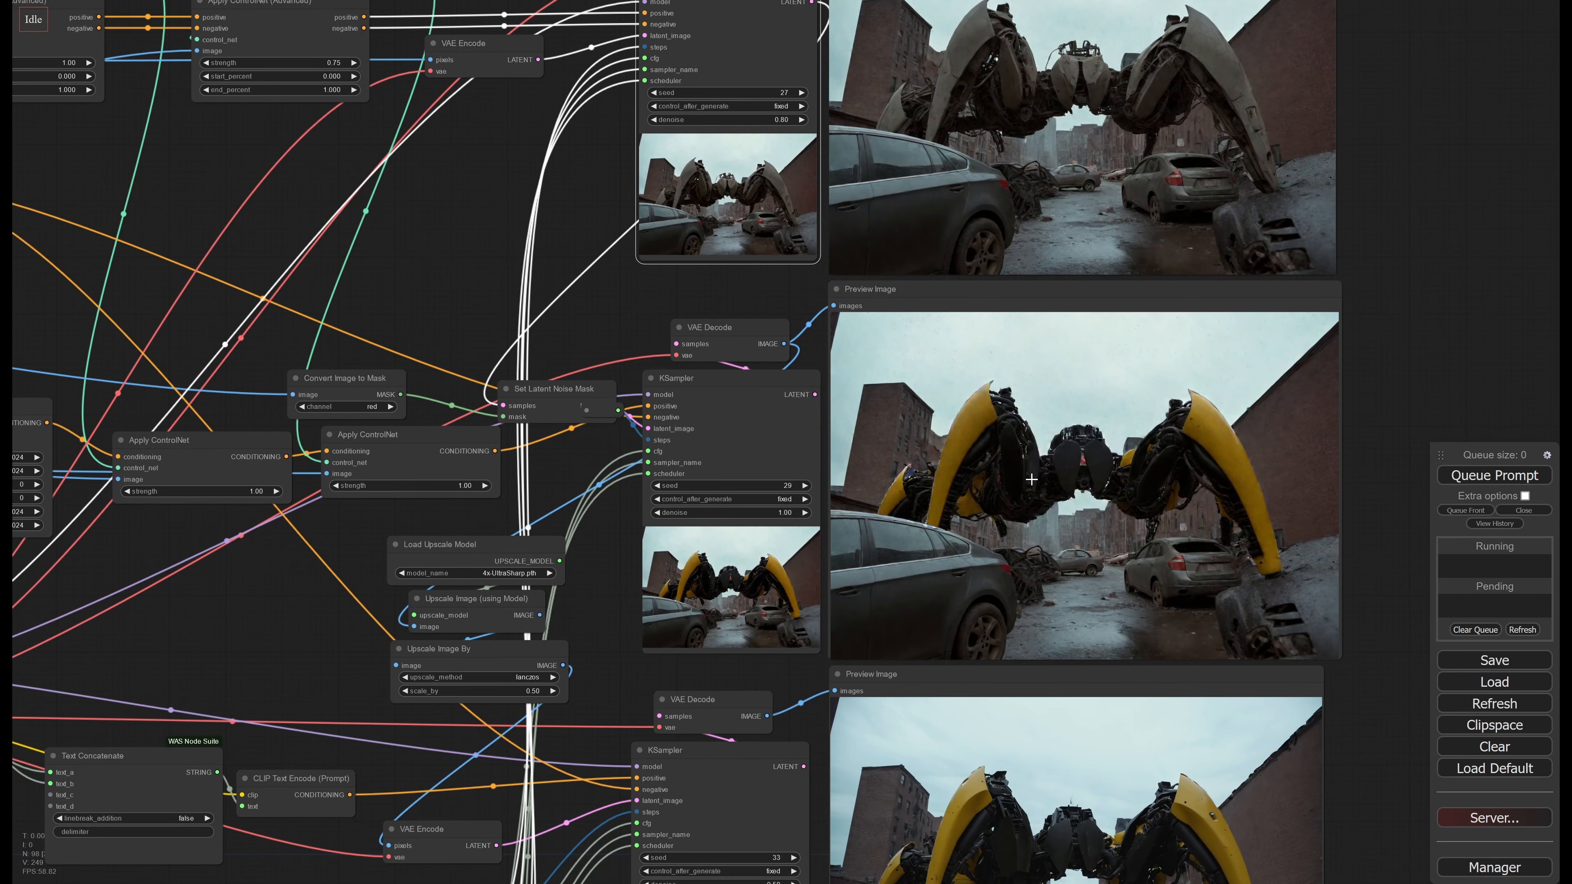
{"action": "left_click_drag", "start_coordinate": [549, 494], "coordinate": [557, 445]}
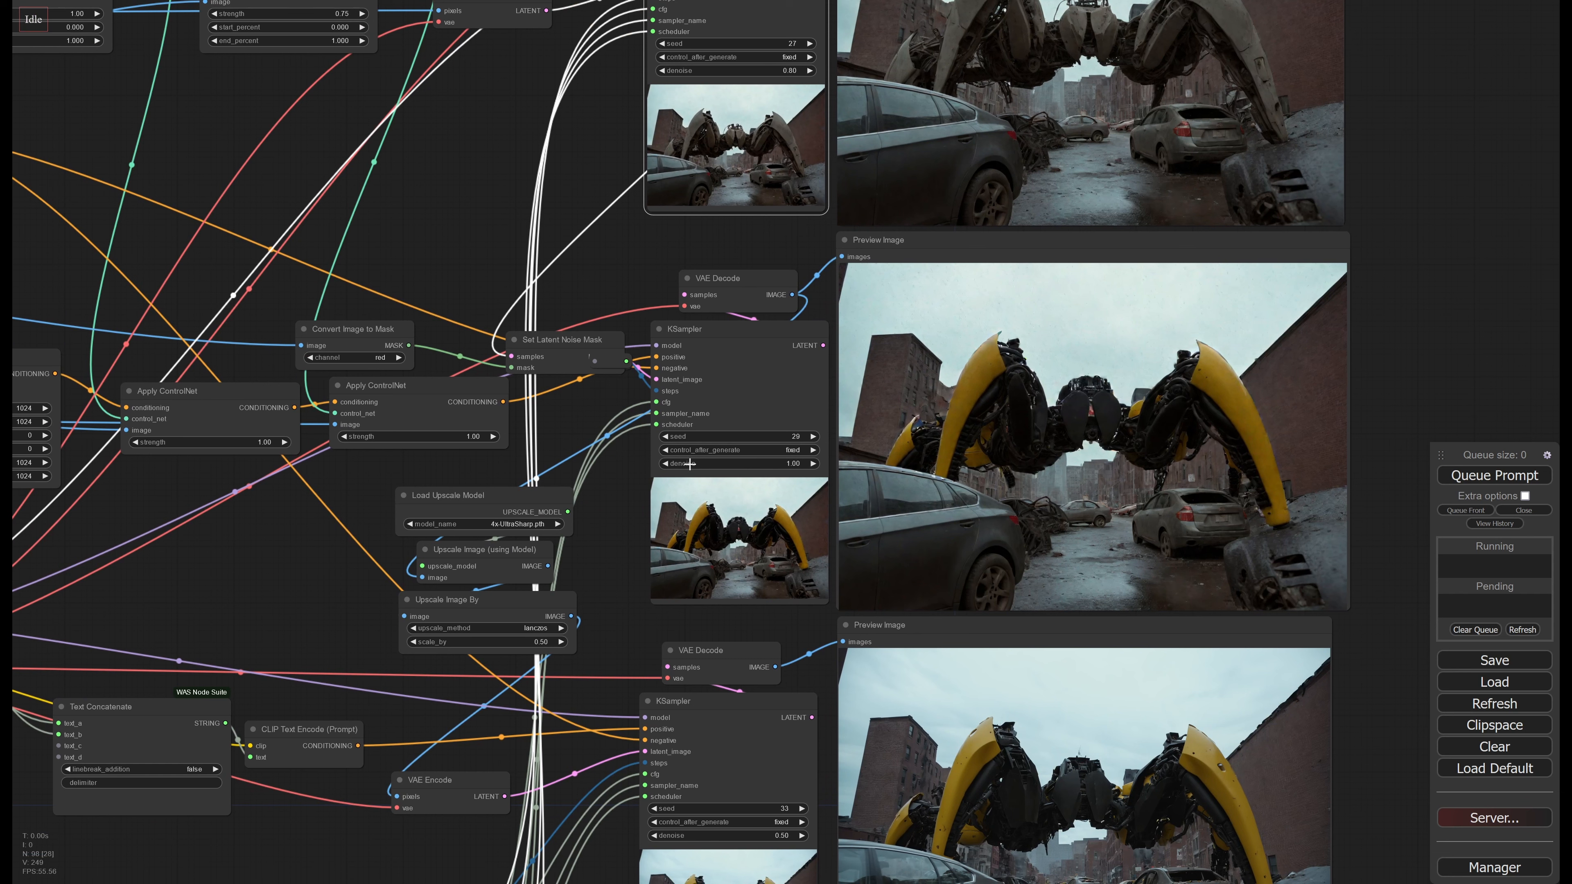
{"action": "left_click_drag", "start_coordinate": [461, 387], "coordinate": [450, 388]}
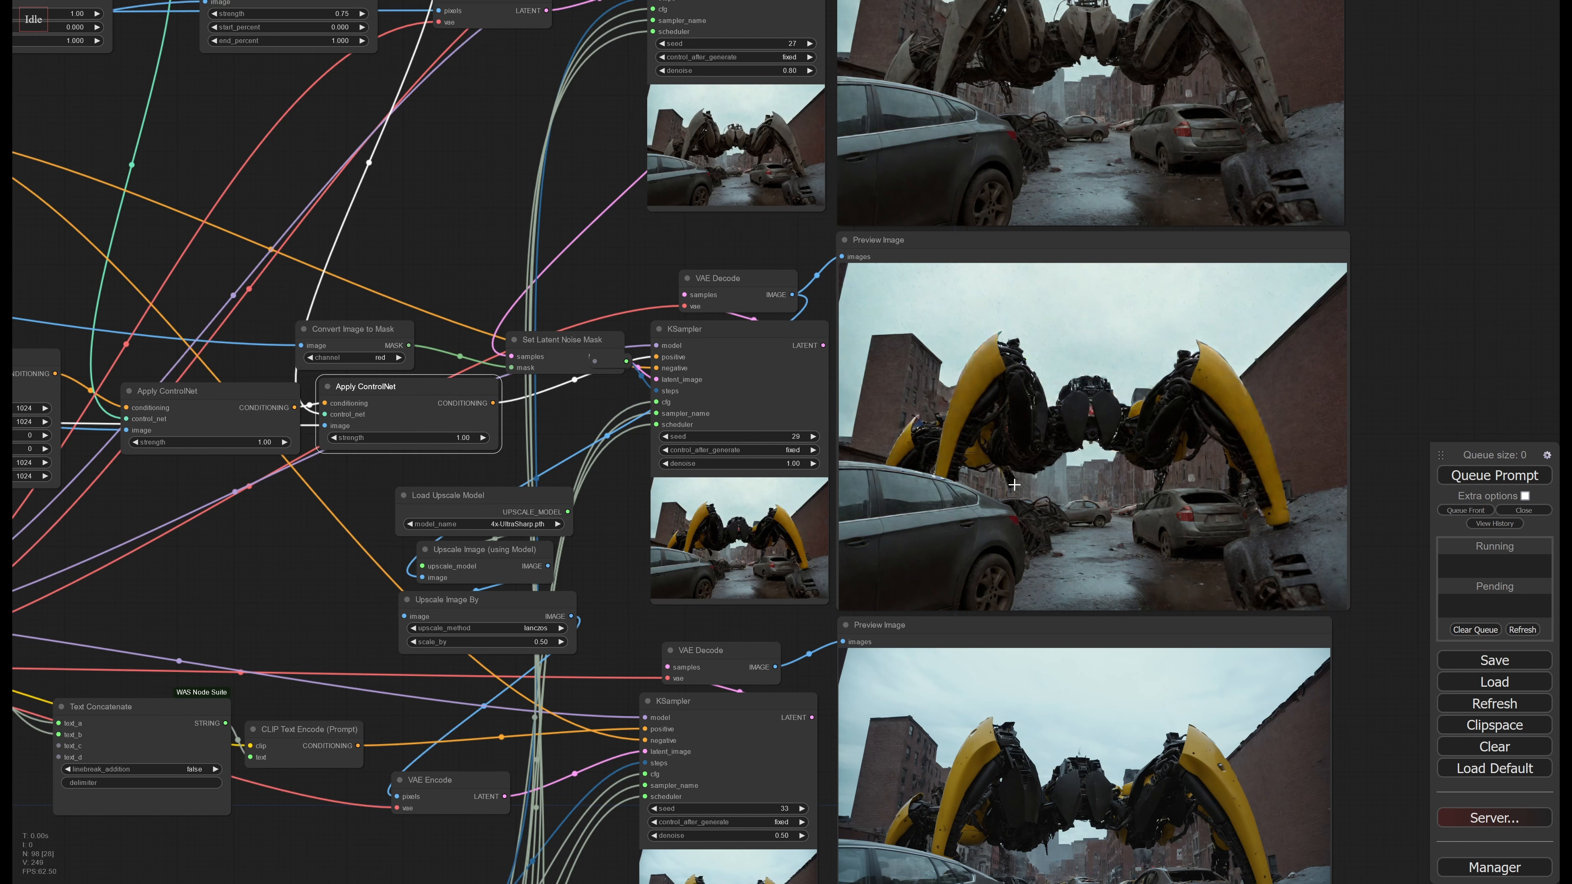
{"action": "middle_click_drag", "start_coordinate": [1176, 353], "coordinate": [1107, 335]}
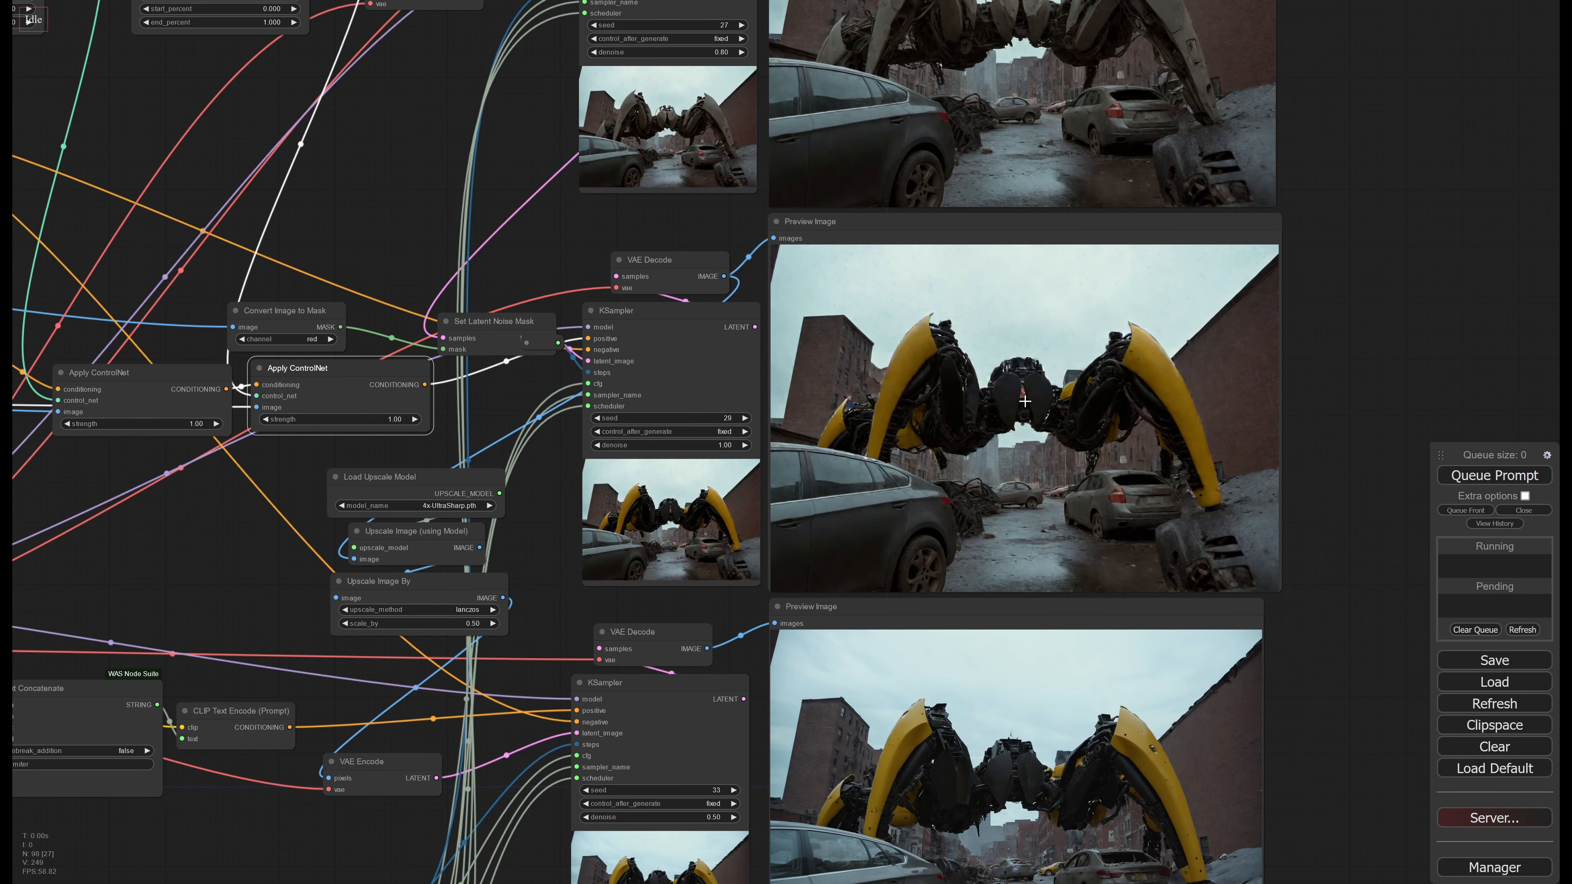
Compare the robot and the street across the first-, second- and third-stage preview images
{"action": "middle_click_drag", "start_coordinate": [1003, 307], "coordinate": [974, 534]}
{"action": "middle_click_drag", "start_coordinate": [983, 213], "coordinate": [952, 364]}
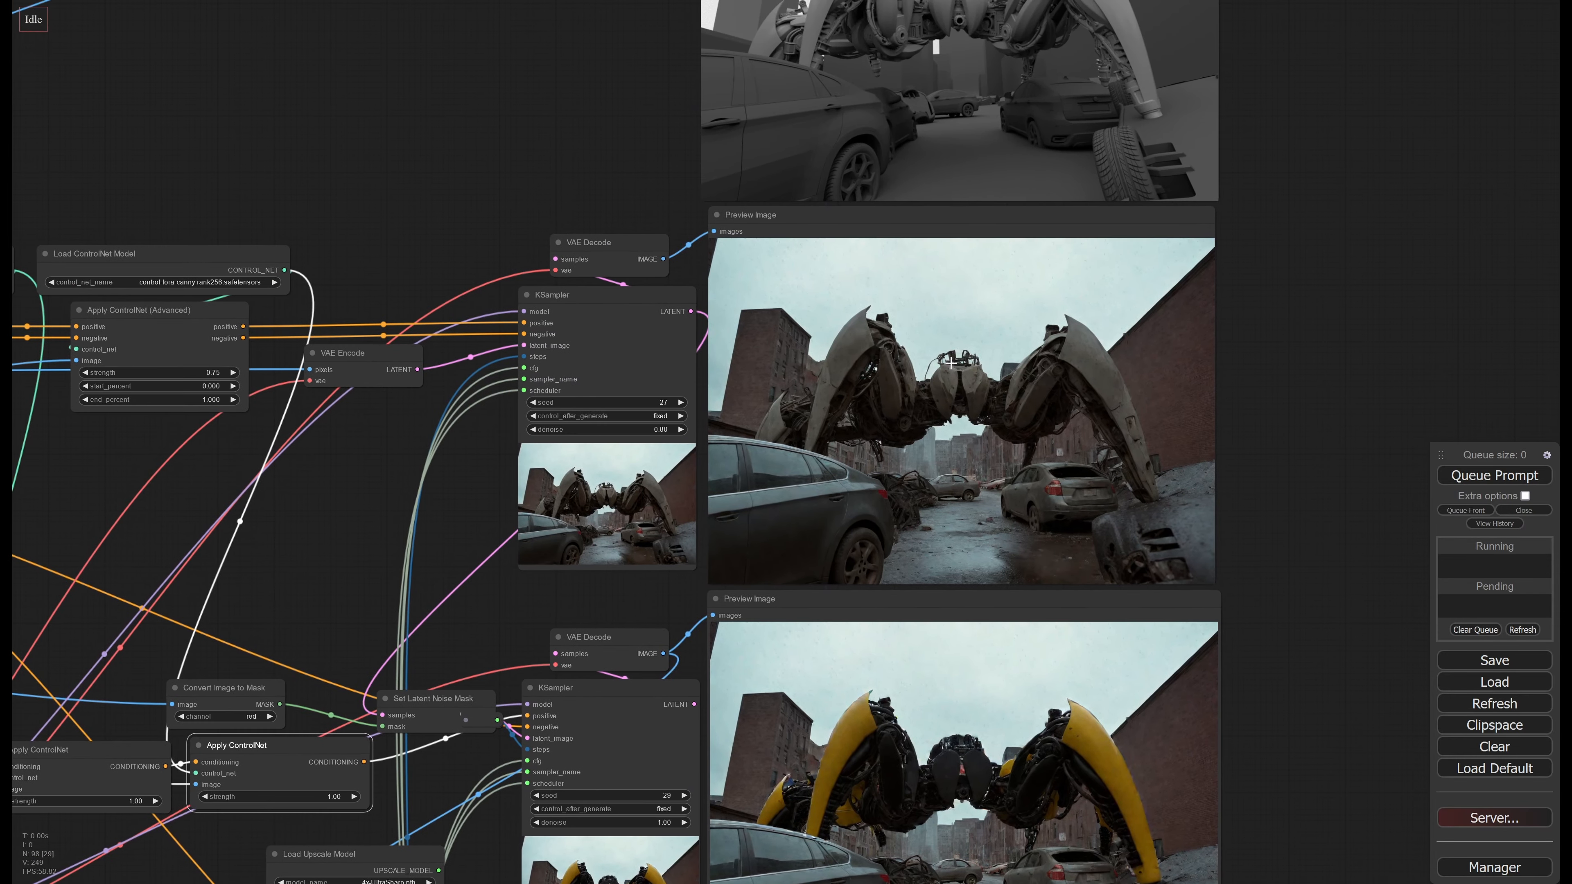
{"action": "scroll", "coordinate": [944, 414], "scroll_direction": "up", "scroll_amount": 4}
{"action": "scroll", "coordinate": [946, 413], "scroll_direction": "down", "scroll_amount": 5}
{"action": "middle_click_drag", "start_coordinate": [922, 551], "coordinate": [911, 269]}
{"action": "scroll", "coordinate": [989, 406], "scroll_direction": "up", "scroll_amount": 3}
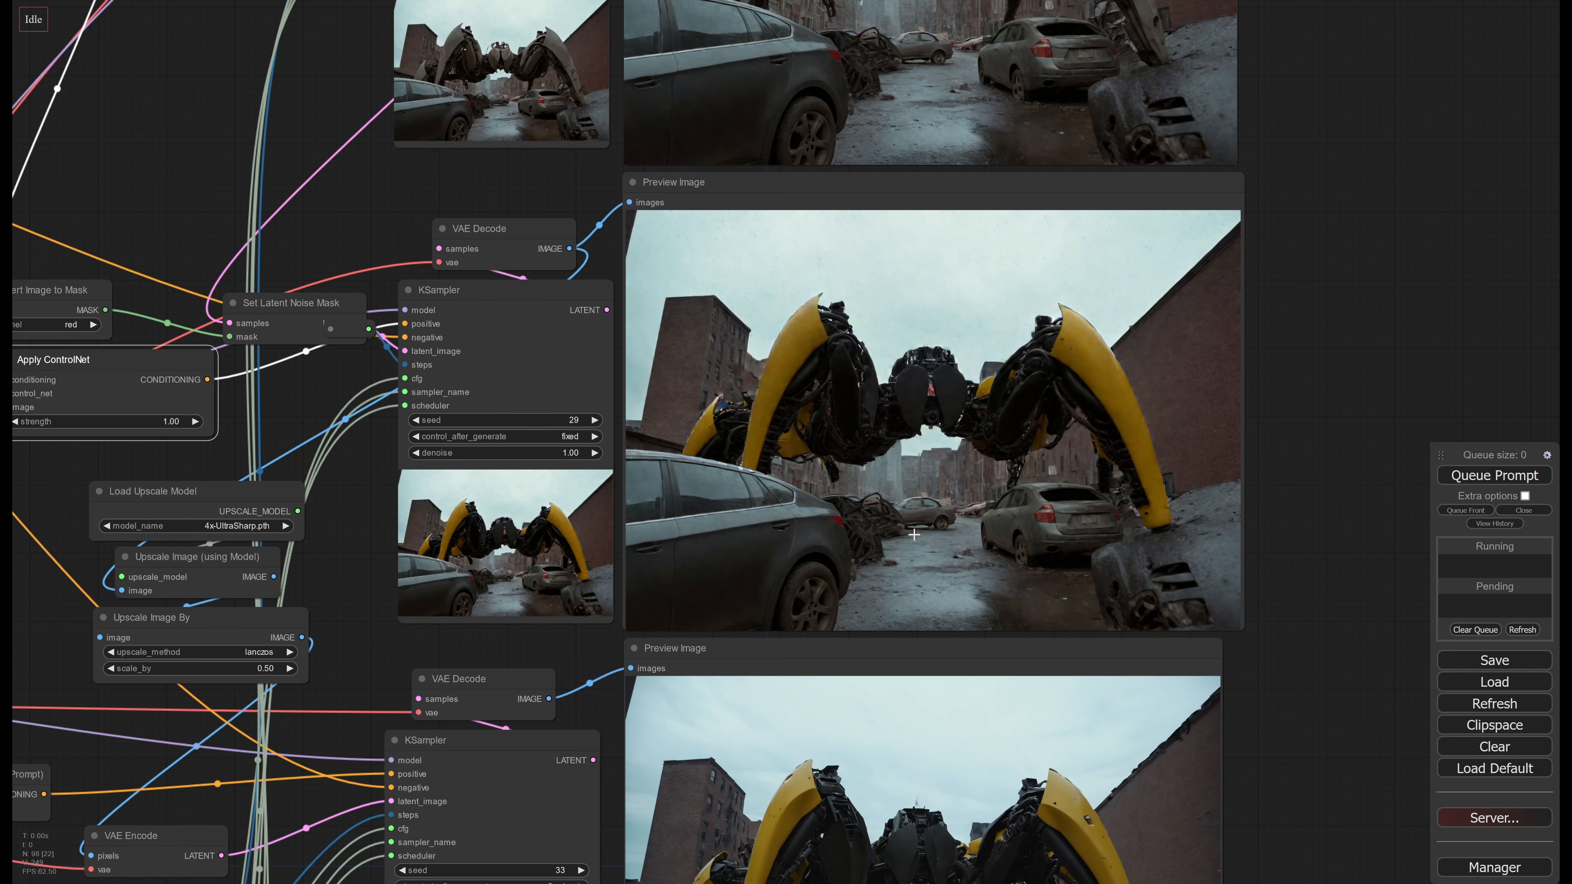
{"action": "middle_click_drag", "start_coordinate": [879, 542], "coordinate": [886, 144]}
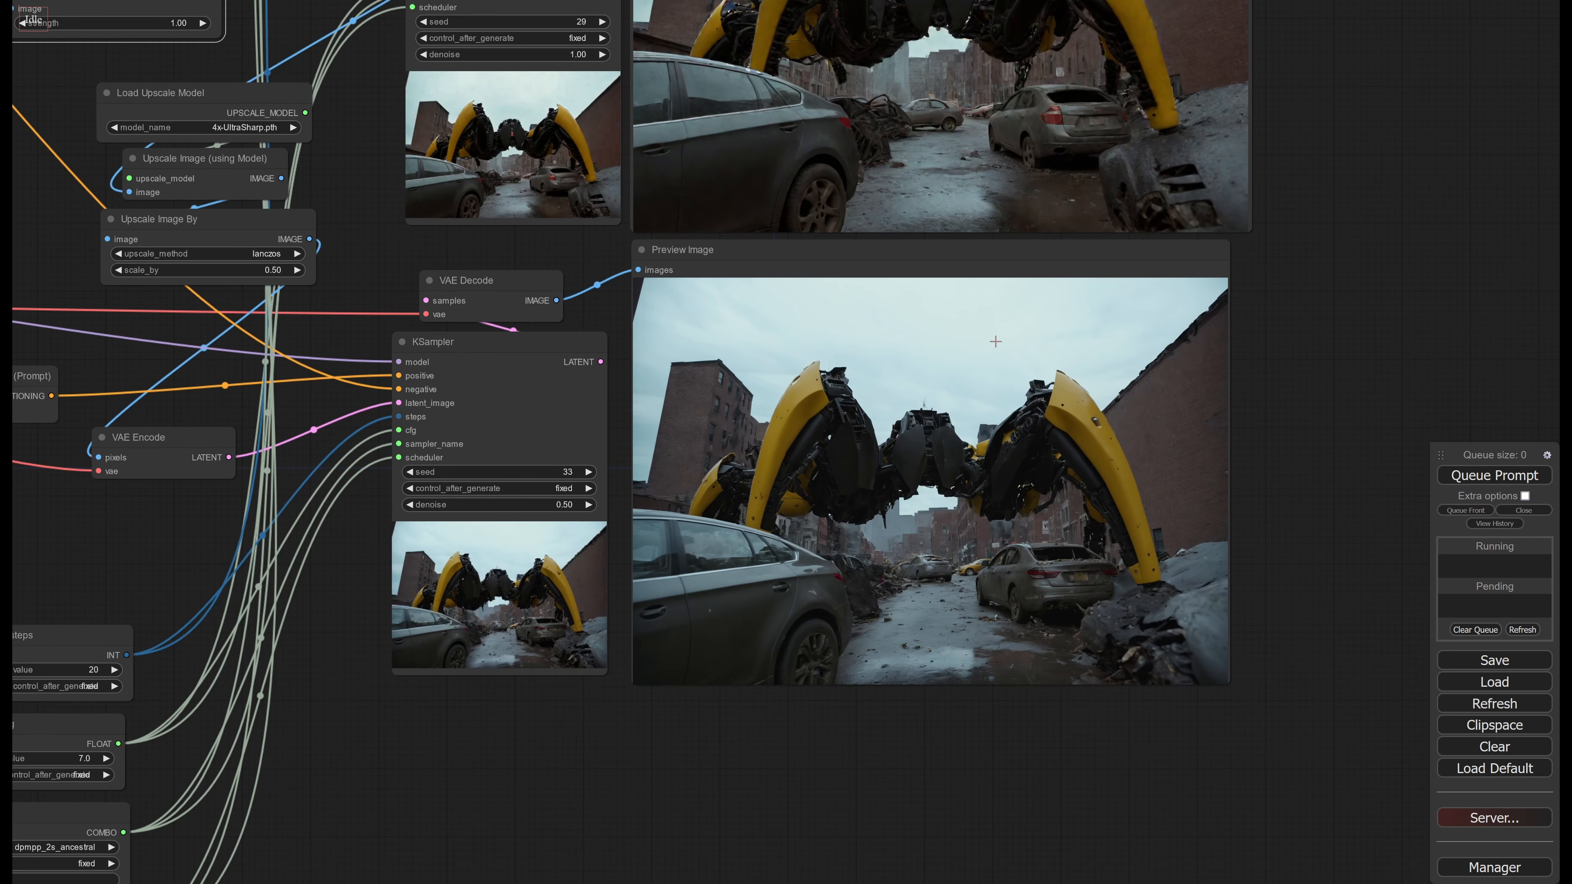
Try adding a Conditioning (Concat) node above the second-stage Apply ControlNet nodes
{"action": "middle_click_drag", "start_coordinate": [714, 260], "coordinate": [970, 605]}
{"action": "middle_click_drag", "start_coordinate": [609, 234], "coordinate": [833, 325]}
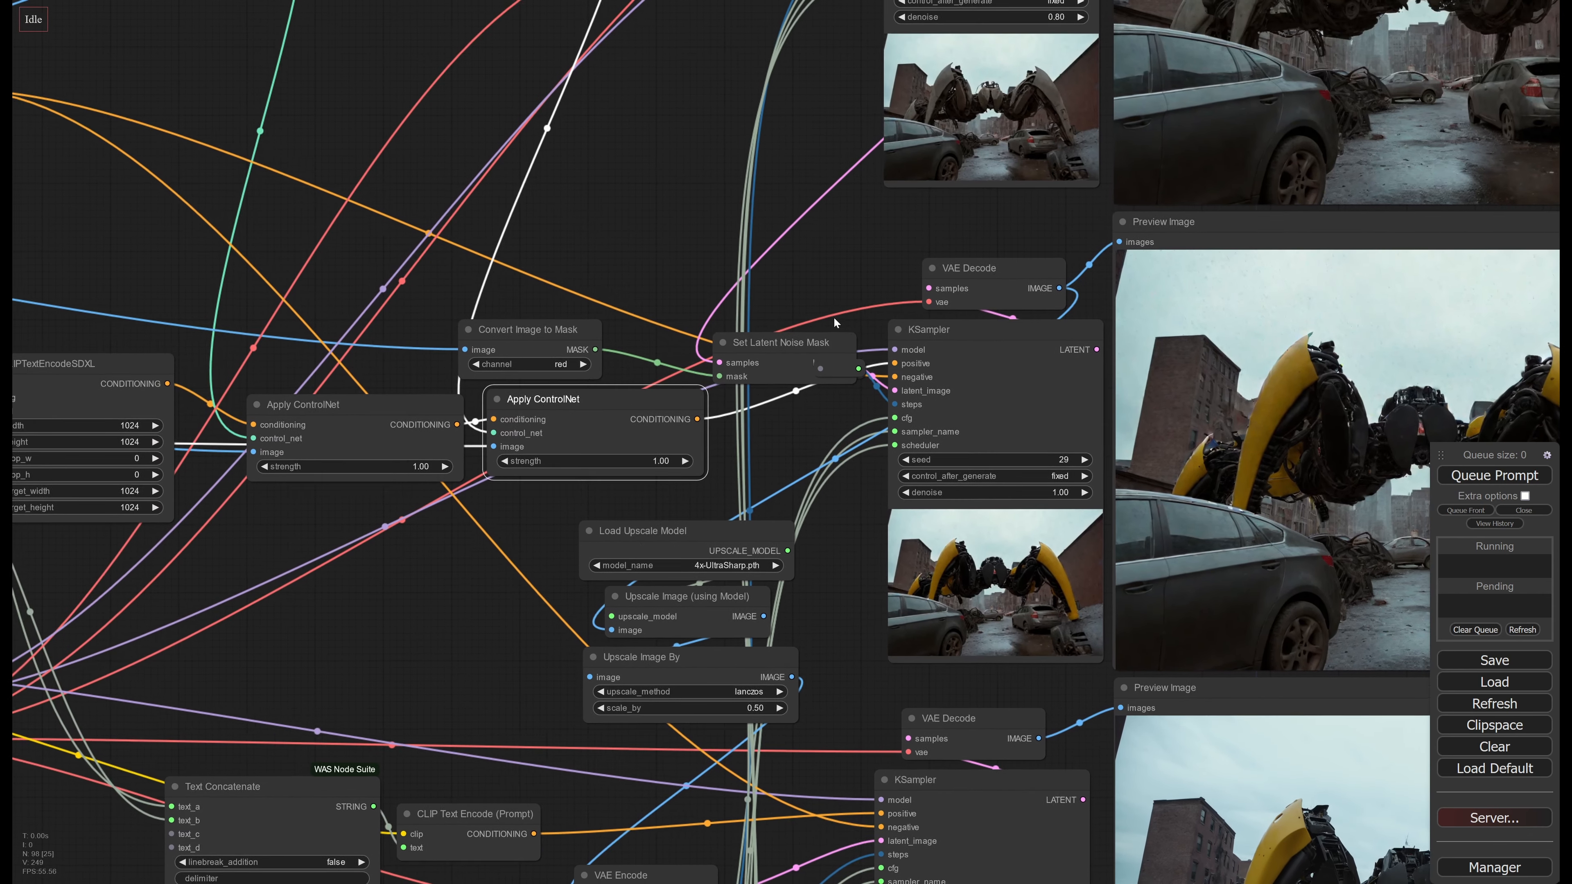
{"action": "left_click_drag", "start_coordinate": [607, 401], "coordinate": [612, 408]}
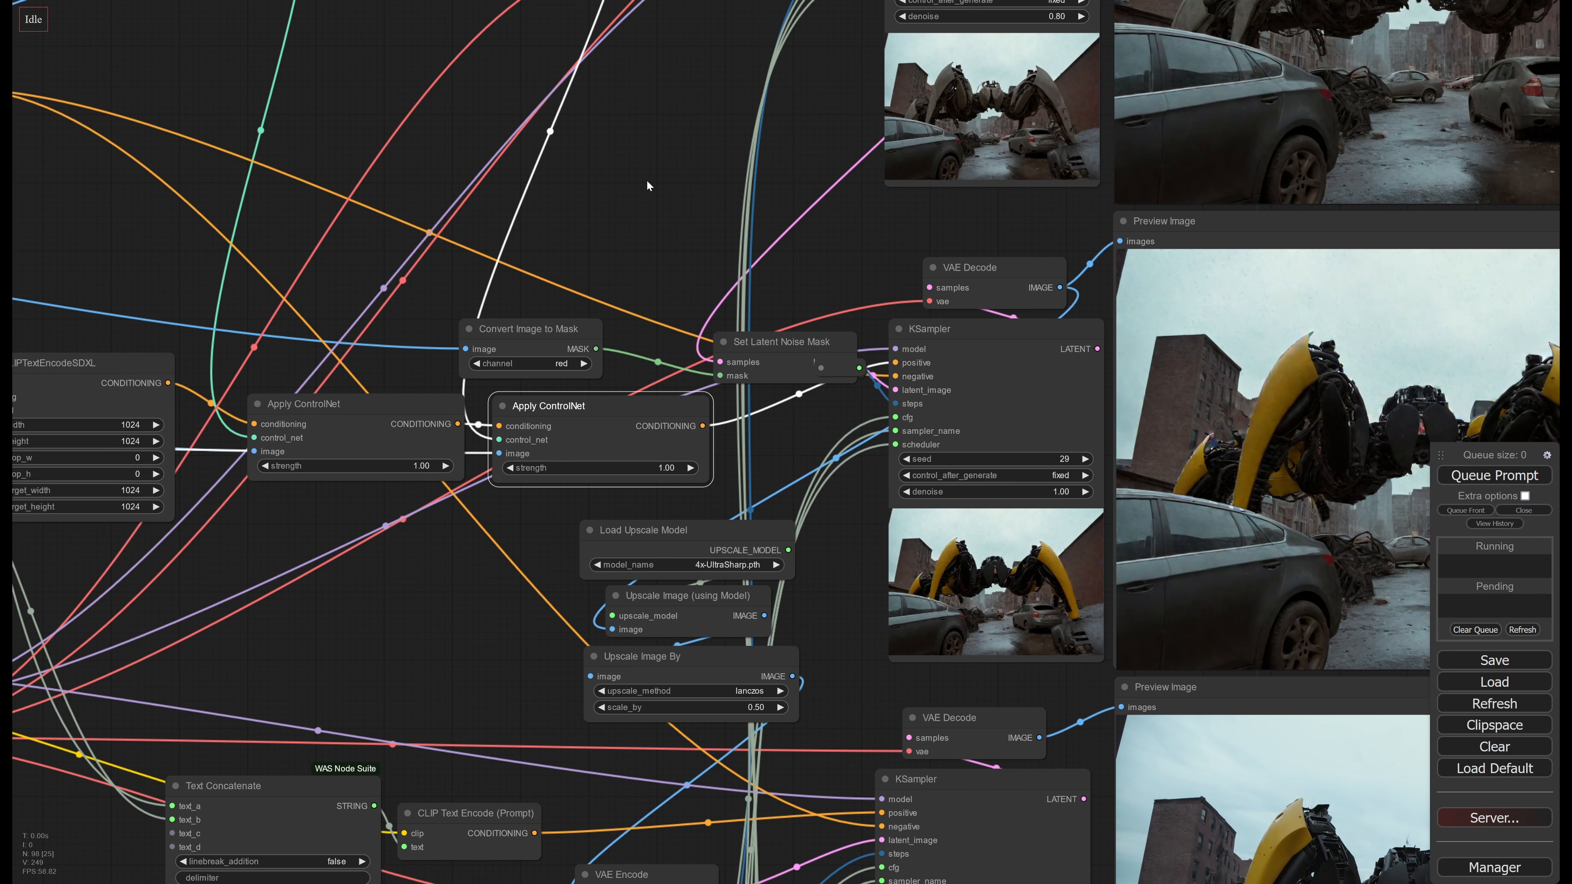
{"action": "double_click", "coordinate": [643, 168]}
{"action": "type", "text": "con"}
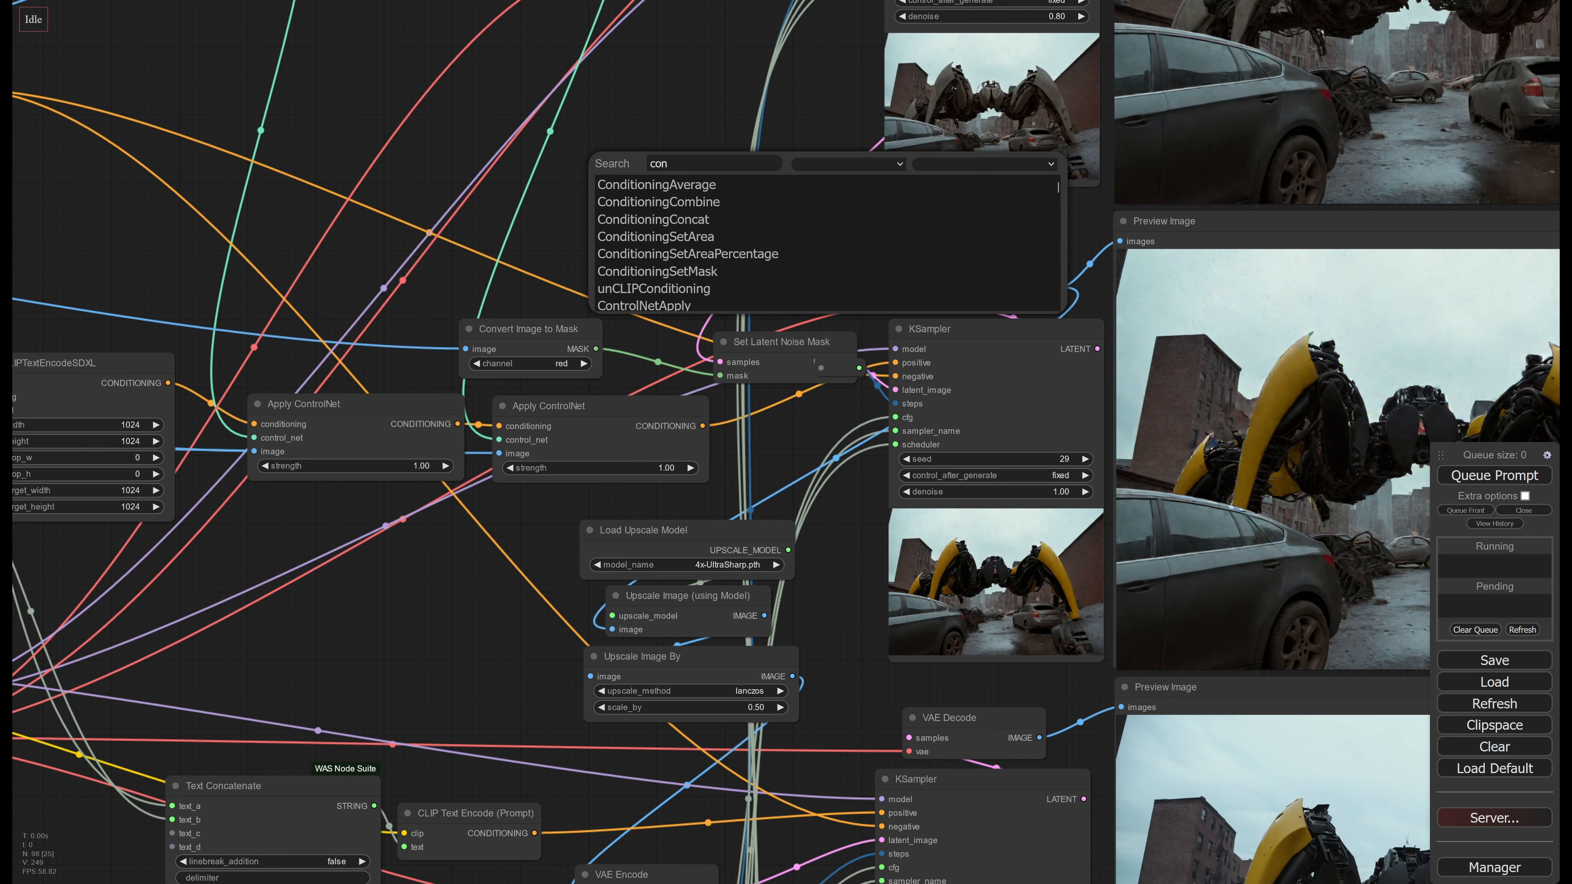
{"action": "key", "text": "Down"}
{"action": "key", "text": "Down"}
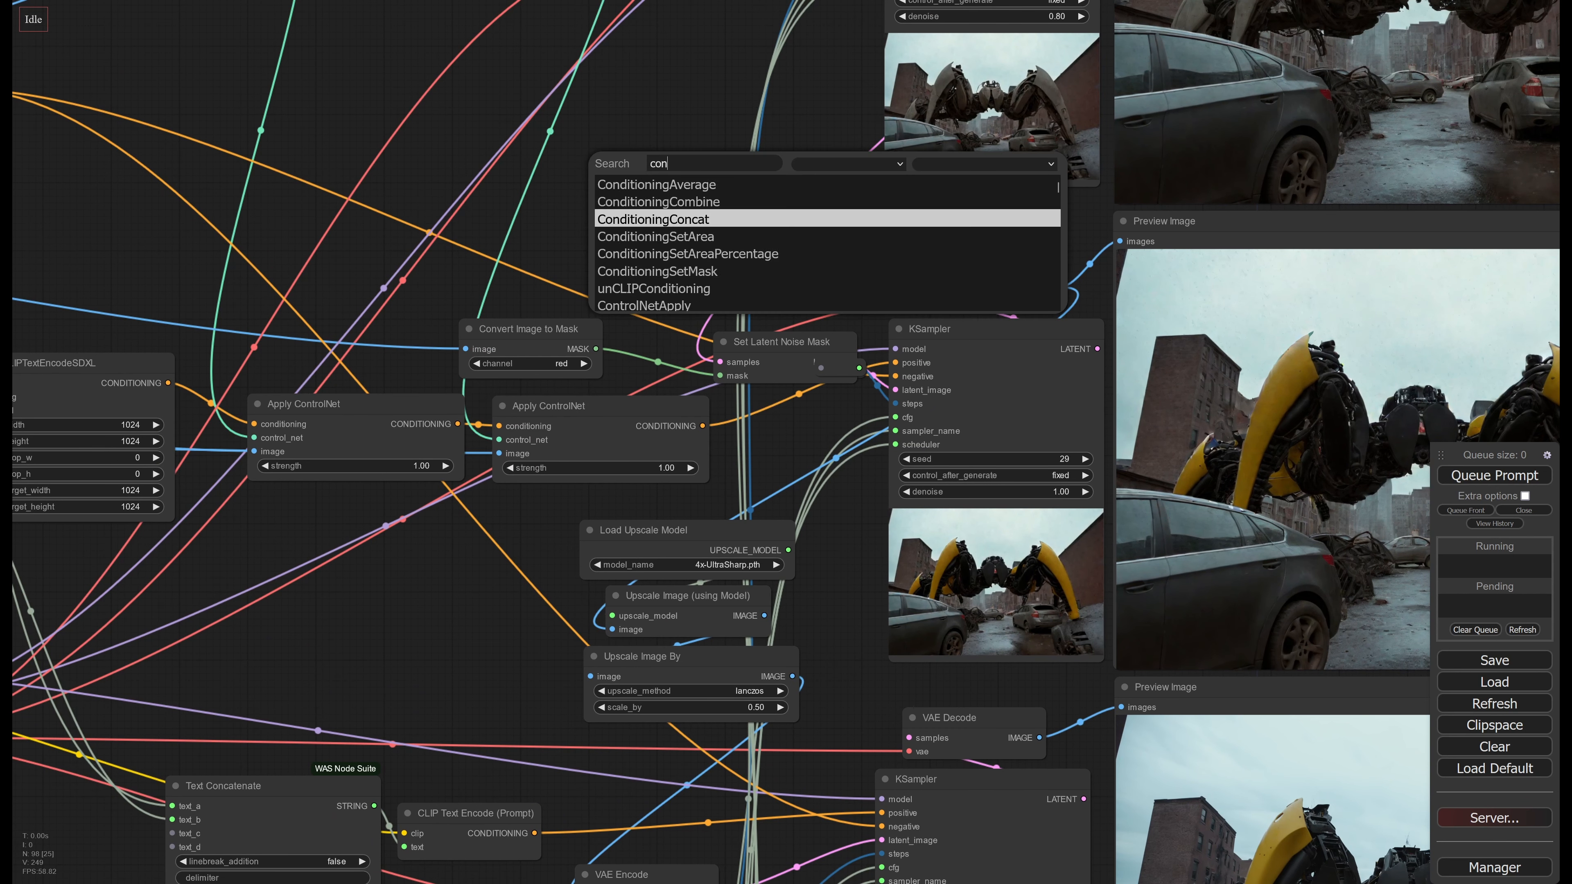
{"action": "key", "text": "Return"}
{"action": "left_click_drag", "start_coordinate": [724, 151], "coordinate": [641, 204]}
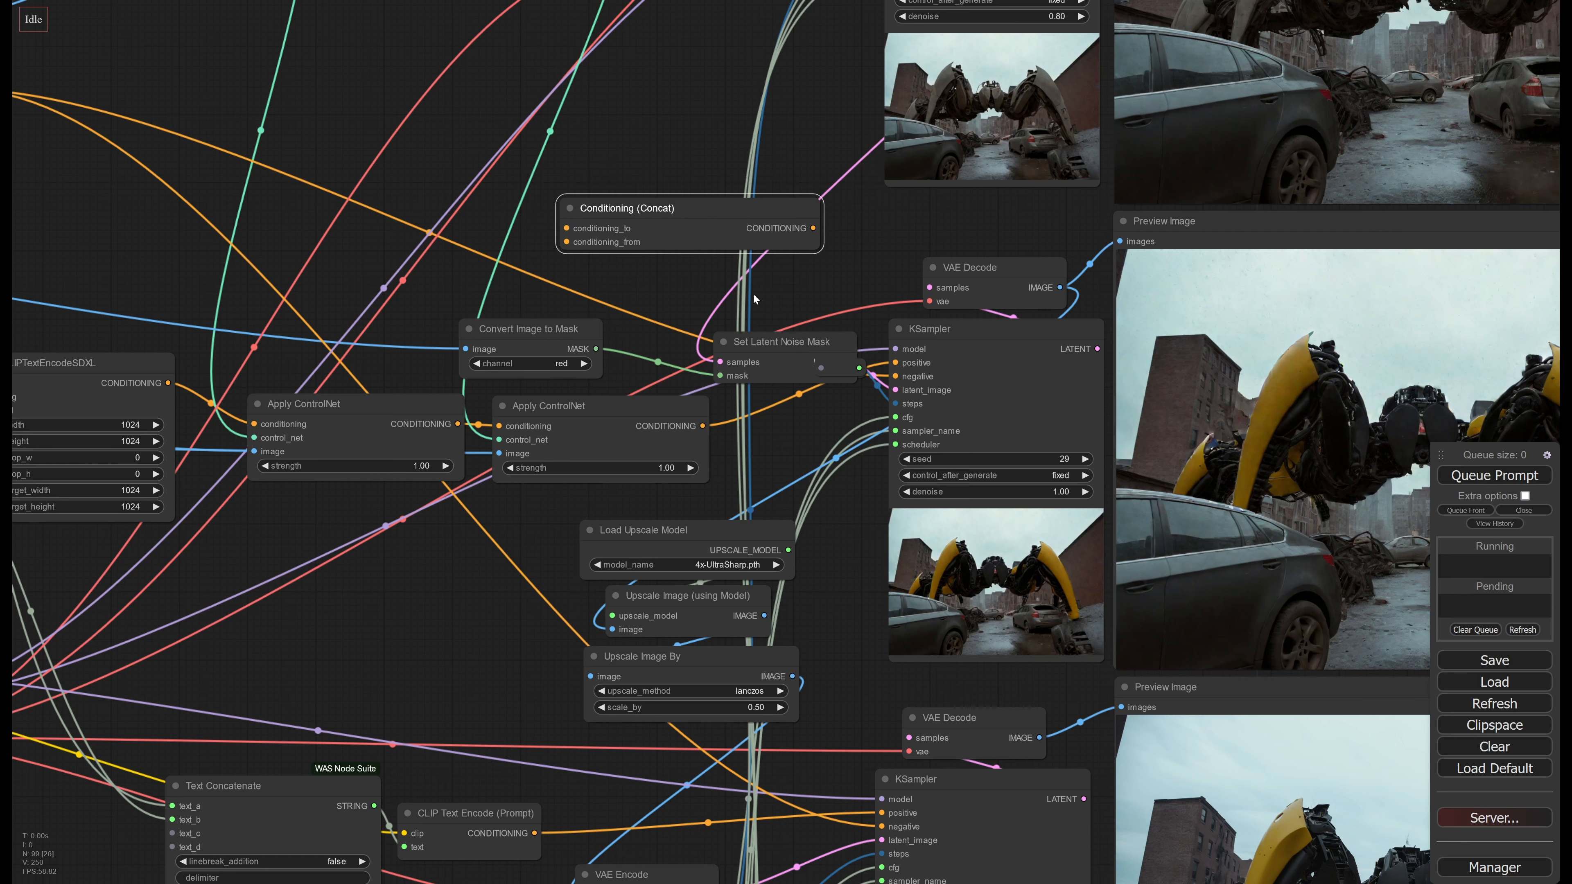
{"action": "left_click_drag", "start_coordinate": [782, 278], "coordinate": [952, 289]}
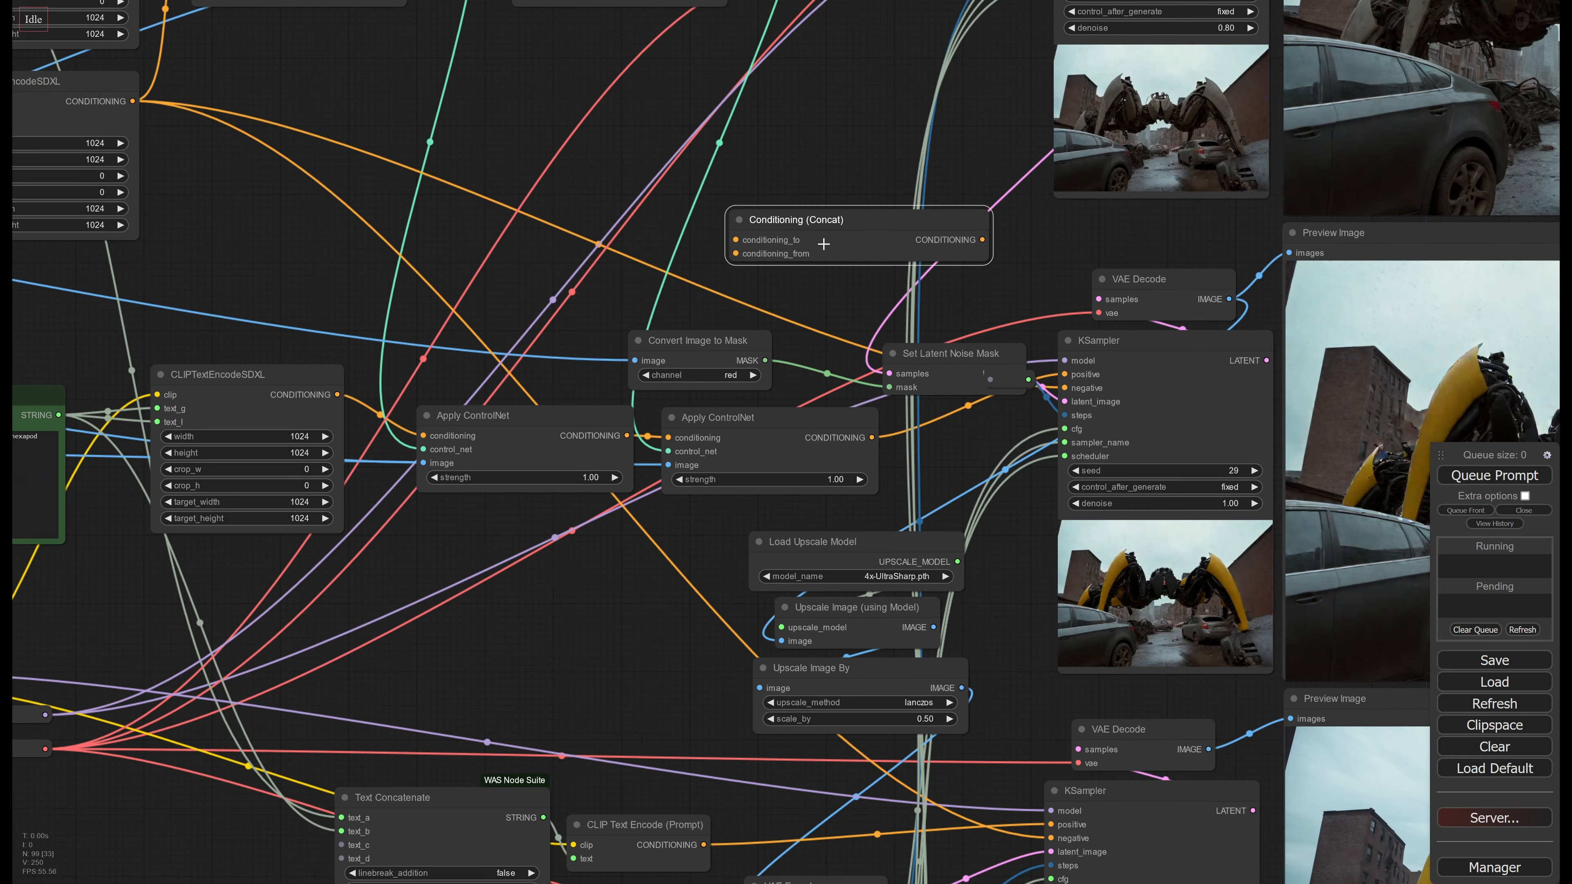
{"action": "left_click_drag", "start_coordinate": [850, 219], "coordinate": [848, 229]}
{"action": "key", "text": "Delete"}
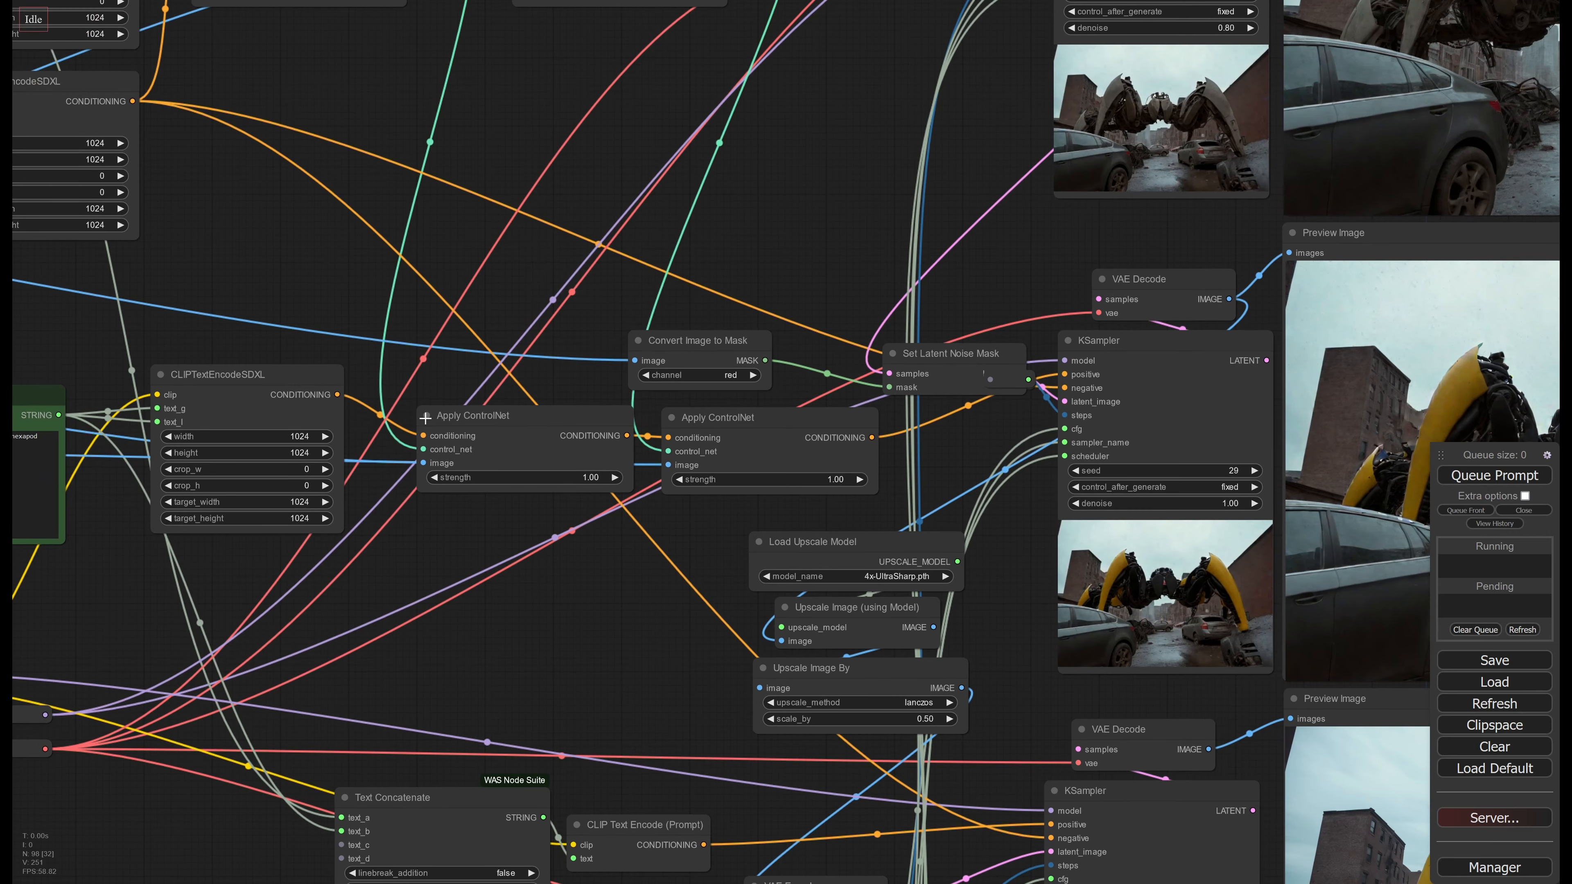
Trace the second-stage prompt, ControlNet and mask connections back to the RGB, Matte, Z and Edge passes, highlighting the Edge preview
{"action": "left_click_drag", "start_coordinate": [425, 419], "coordinate": [944, 370]}
{"action": "left_click_drag", "start_coordinate": [595, 252], "coordinate": [592, 384]}
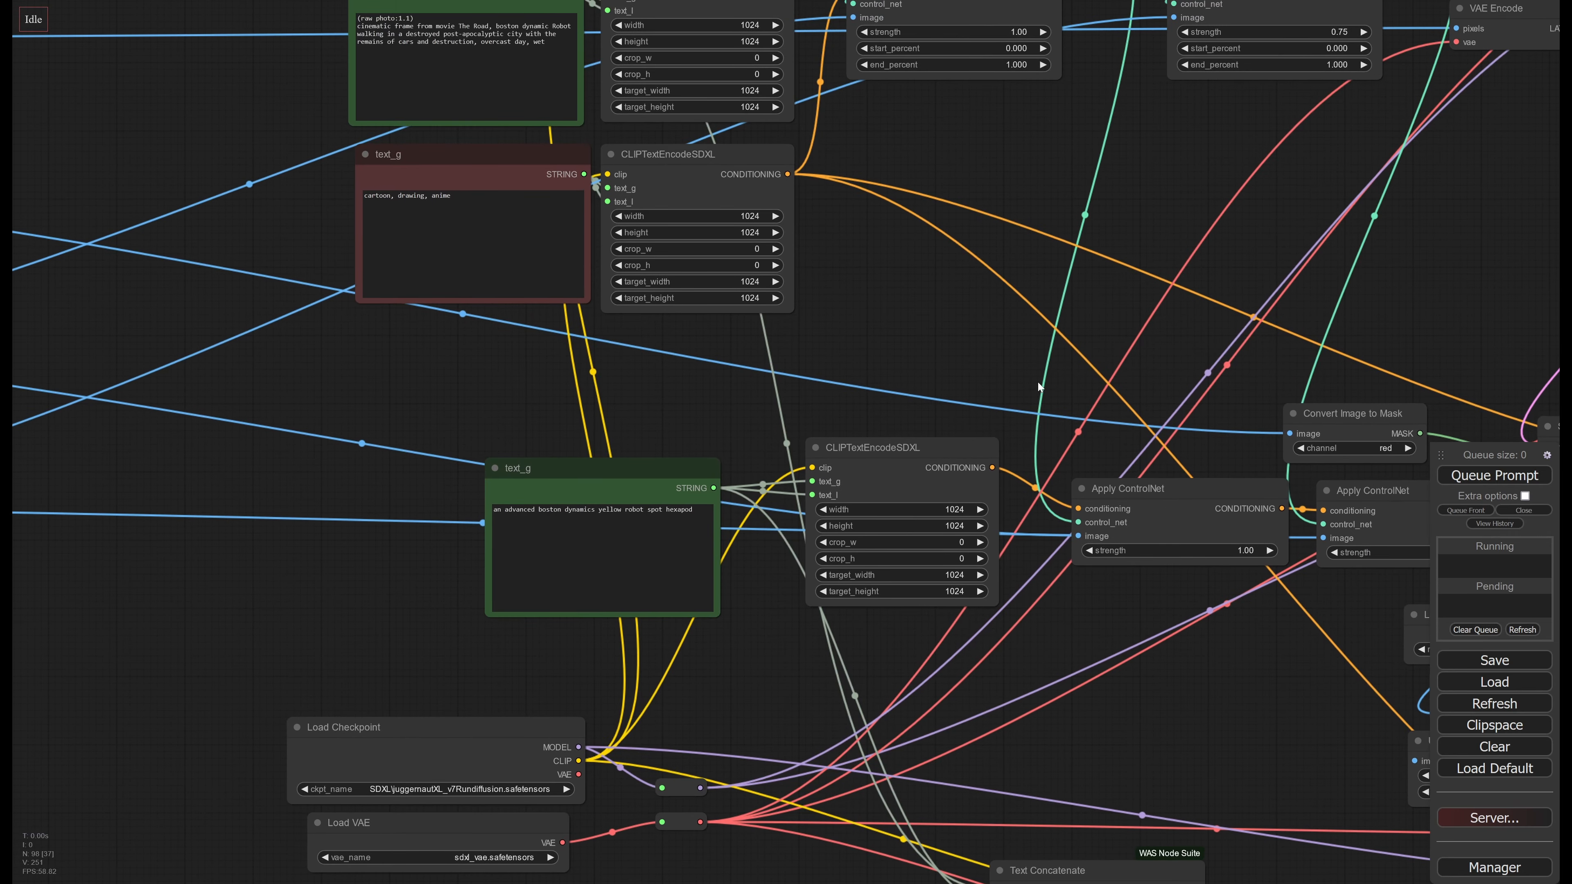
{"action": "left_click_drag", "start_coordinate": [1038, 382], "coordinate": [335, 274]}
{"action": "left_click_drag", "start_coordinate": [421, 354], "coordinate": [844, 416]}
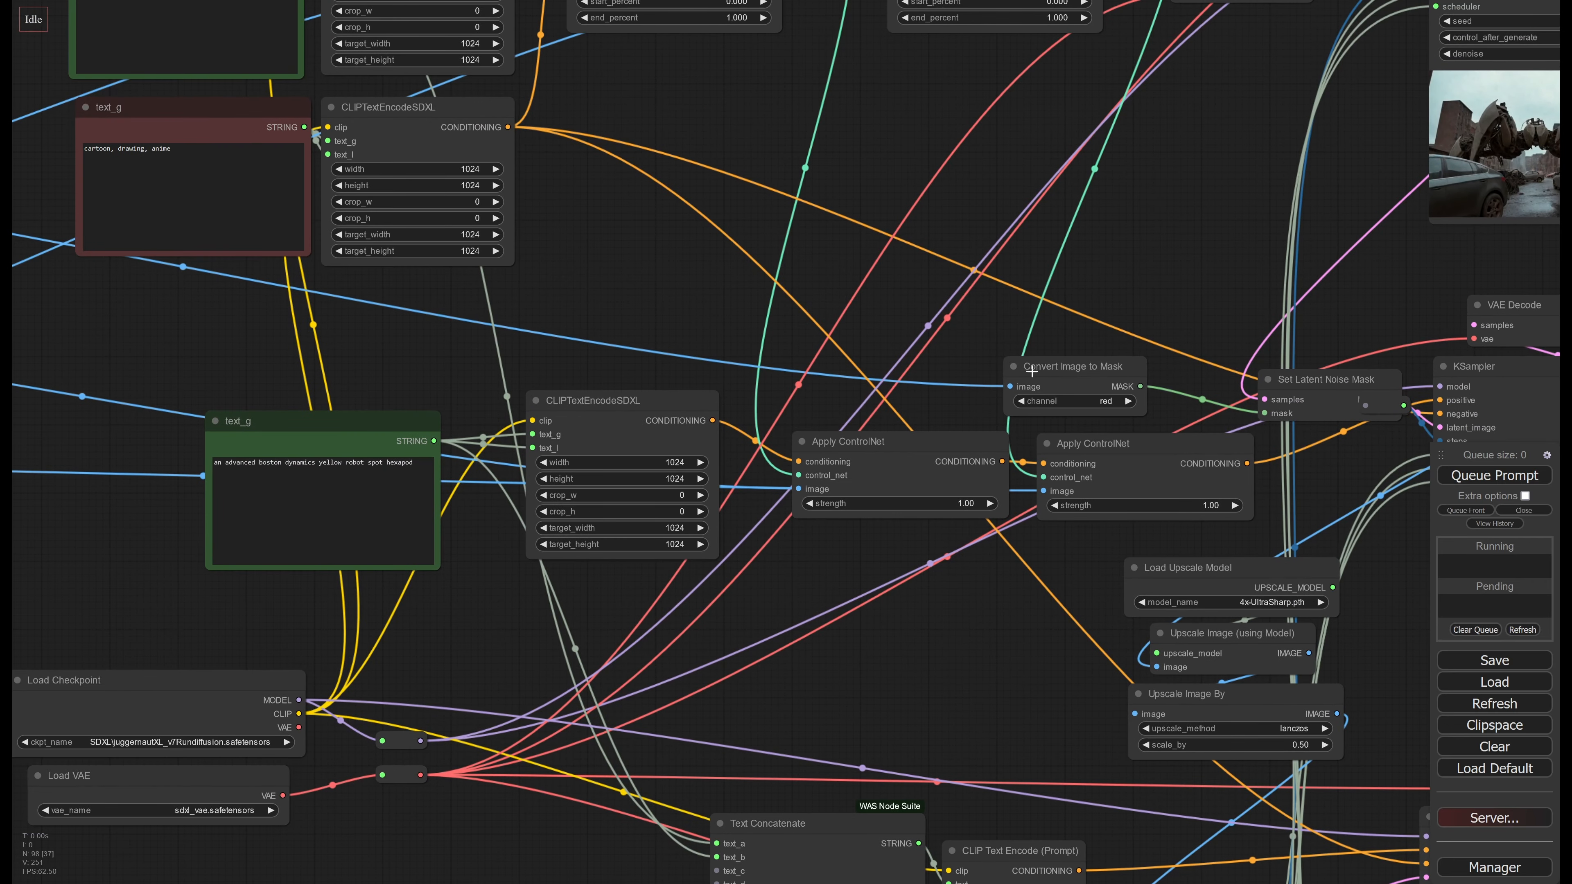
{"action": "left_click_drag", "start_coordinate": [1156, 285], "coordinate": [492, 267]}
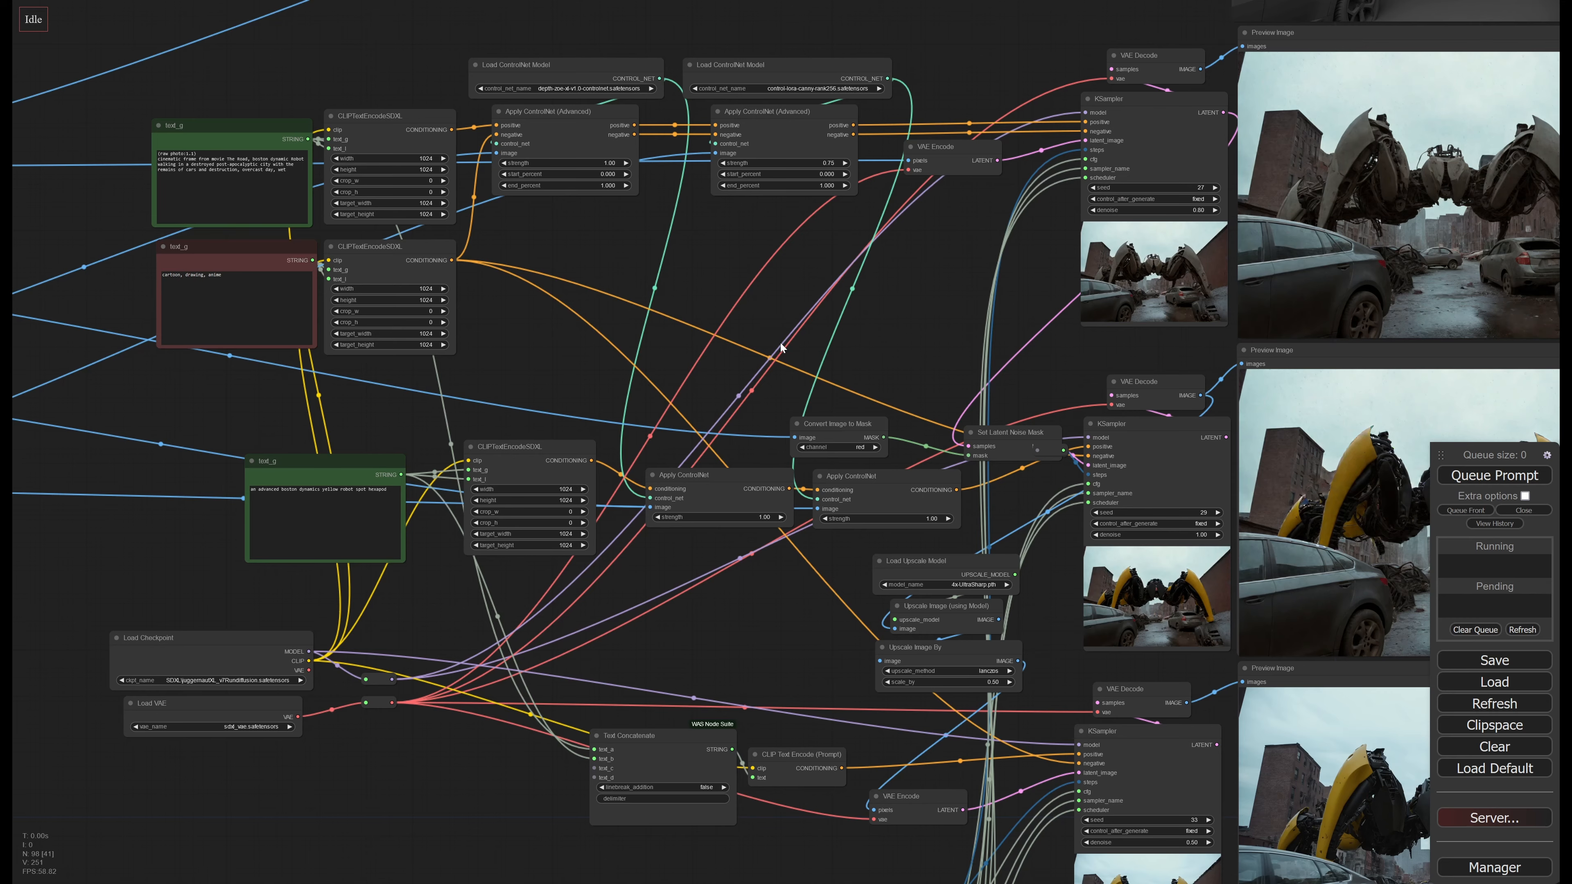
{"action": "left_click_drag", "start_coordinate": [837, 320], "coordinate": [1154, 448]}
{"action": "left_click_drag", "start_coordinate": [1003, 440], "coordinate": [1294, 426]}
{"action": "left_click_drag", "start_coordinate": [586, 544], "coordinate": [734, 455]}
{"action": "mouse_move", "coordinate": [519, 395]}
{"action": "left_mouse_down"}
{"action": "mouse_move", "coordinate": [632, 395]}
{"action": "mouse_move", "coordinate": [519, 393]}
{"action": "left_mouse_up"}
{"action": "left_click_drag", "start_coordinate": [525, 522], "coordinate": [526, 531]}
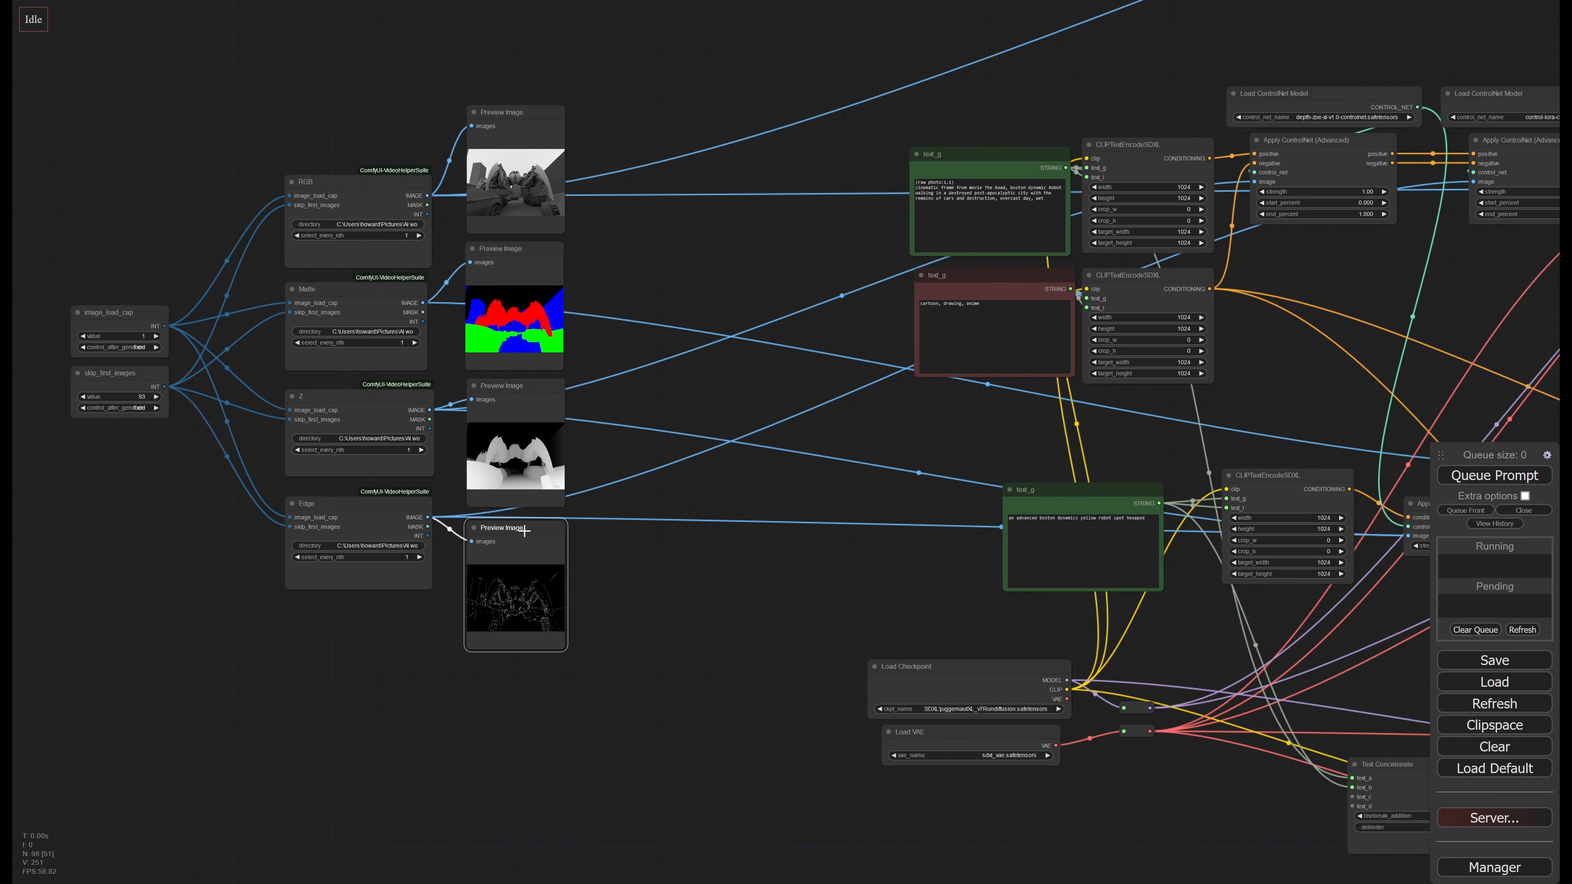
Nudge the depth-zoe Load ControlNet Model node and move its Apply ControlNet (Advanced) node lower to separate its links
{"action": "left_click_drag", "start_coordinate": [827, 454], "coordinate": [324, 461]}
{"action": "scroll", "coordinate": [823, 514], "scroll_direction": "up", "scroll_amount": 5}
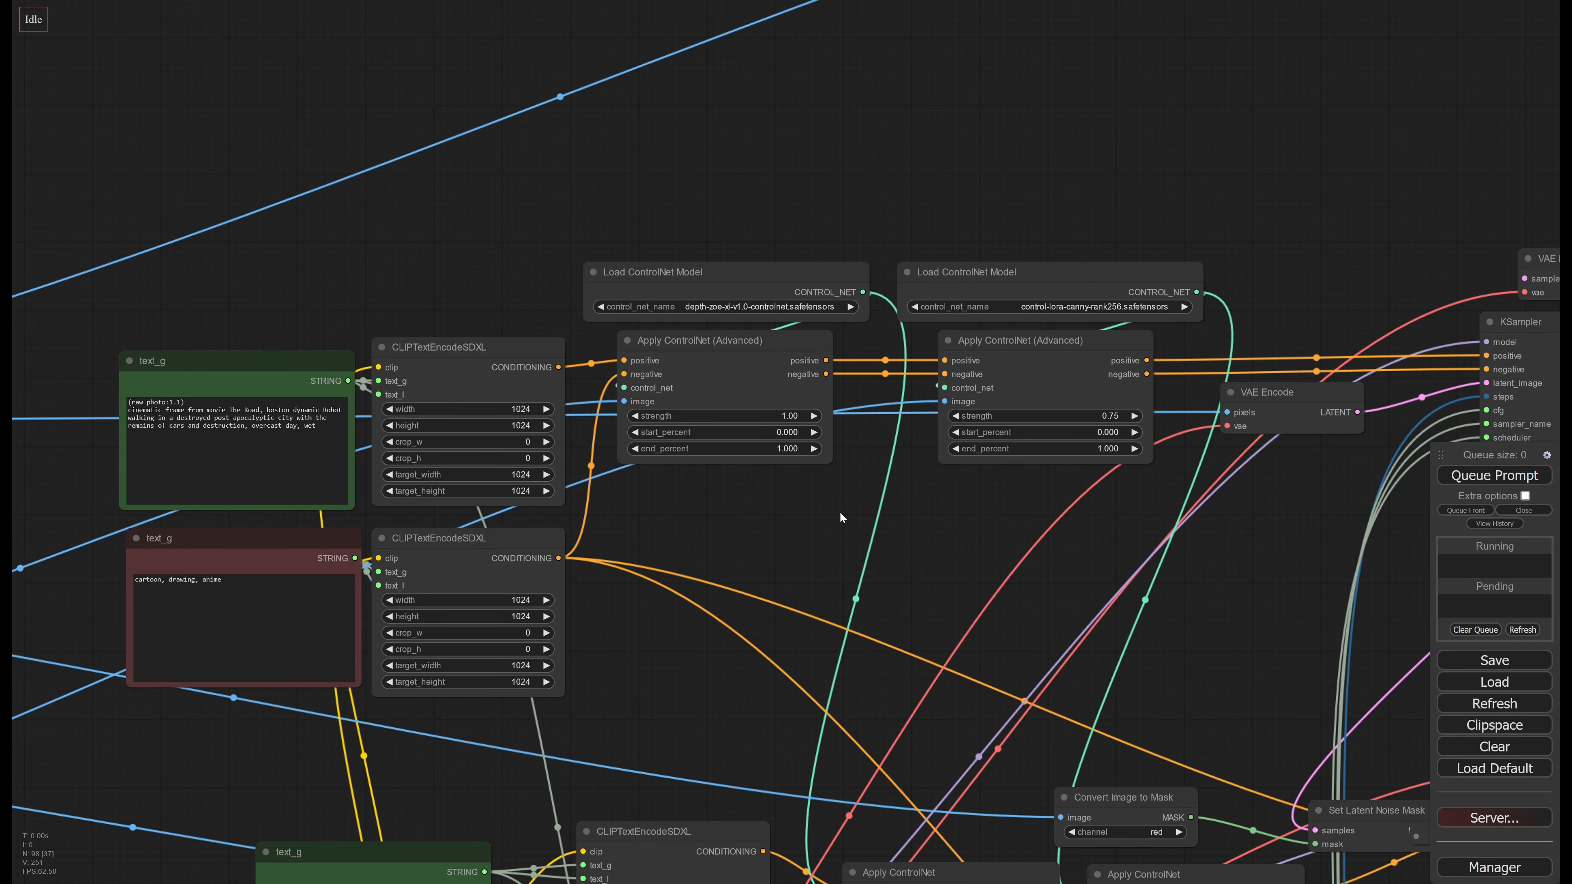
{"action": "scroll", "coordinate": [825, 567], "scroll_direction": "up", "scroll_amount": 1}
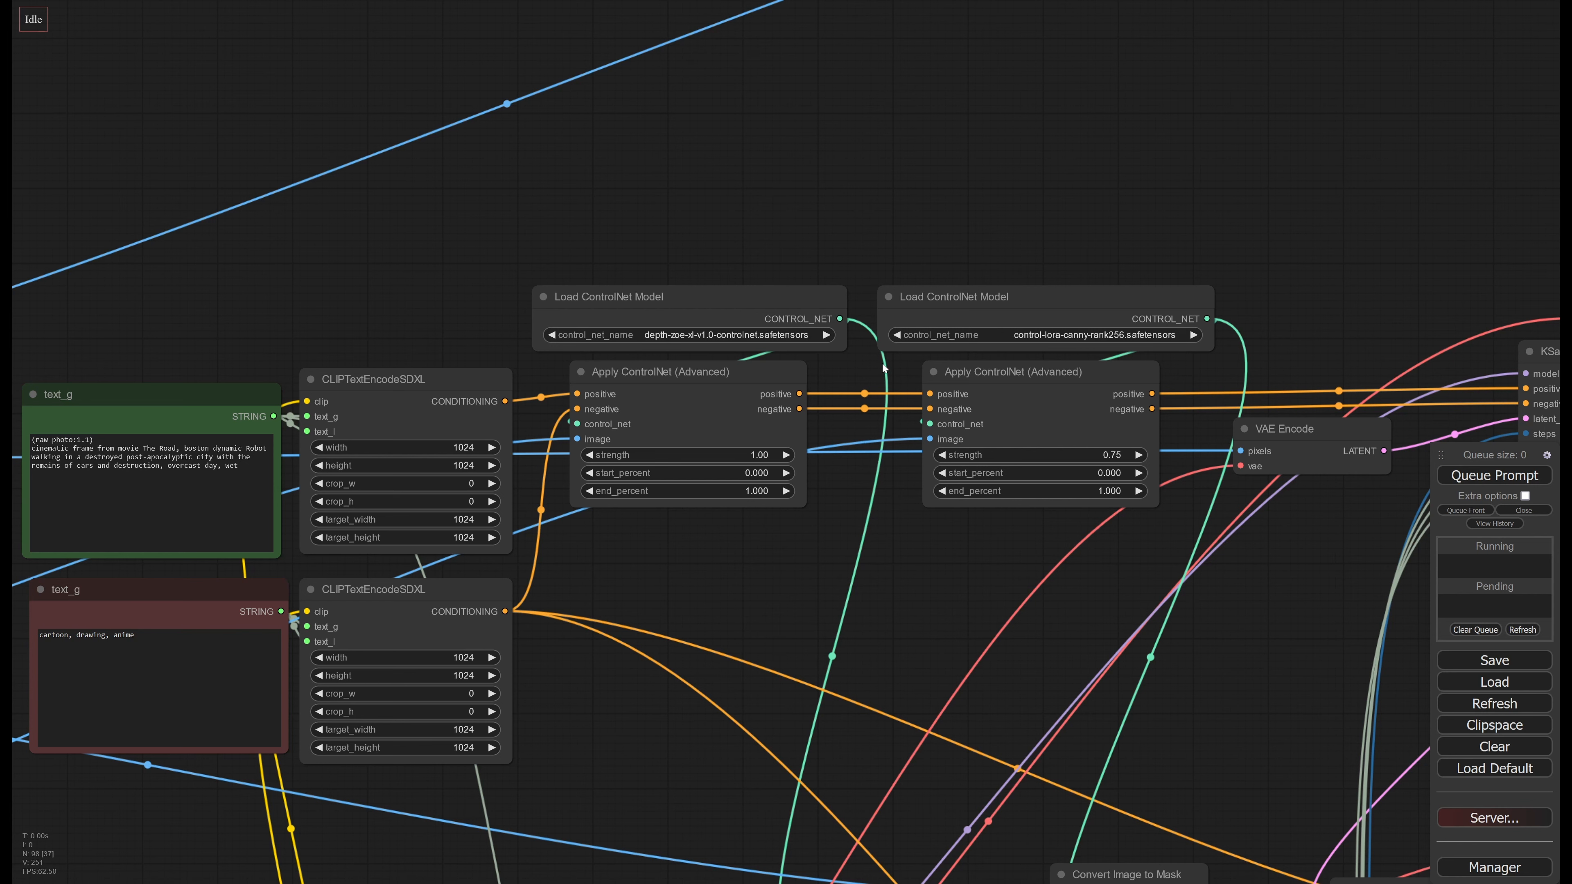
{"action": "left_click_drag", "start_coordinate": [748, 302], "coordinate": [730, 295]}
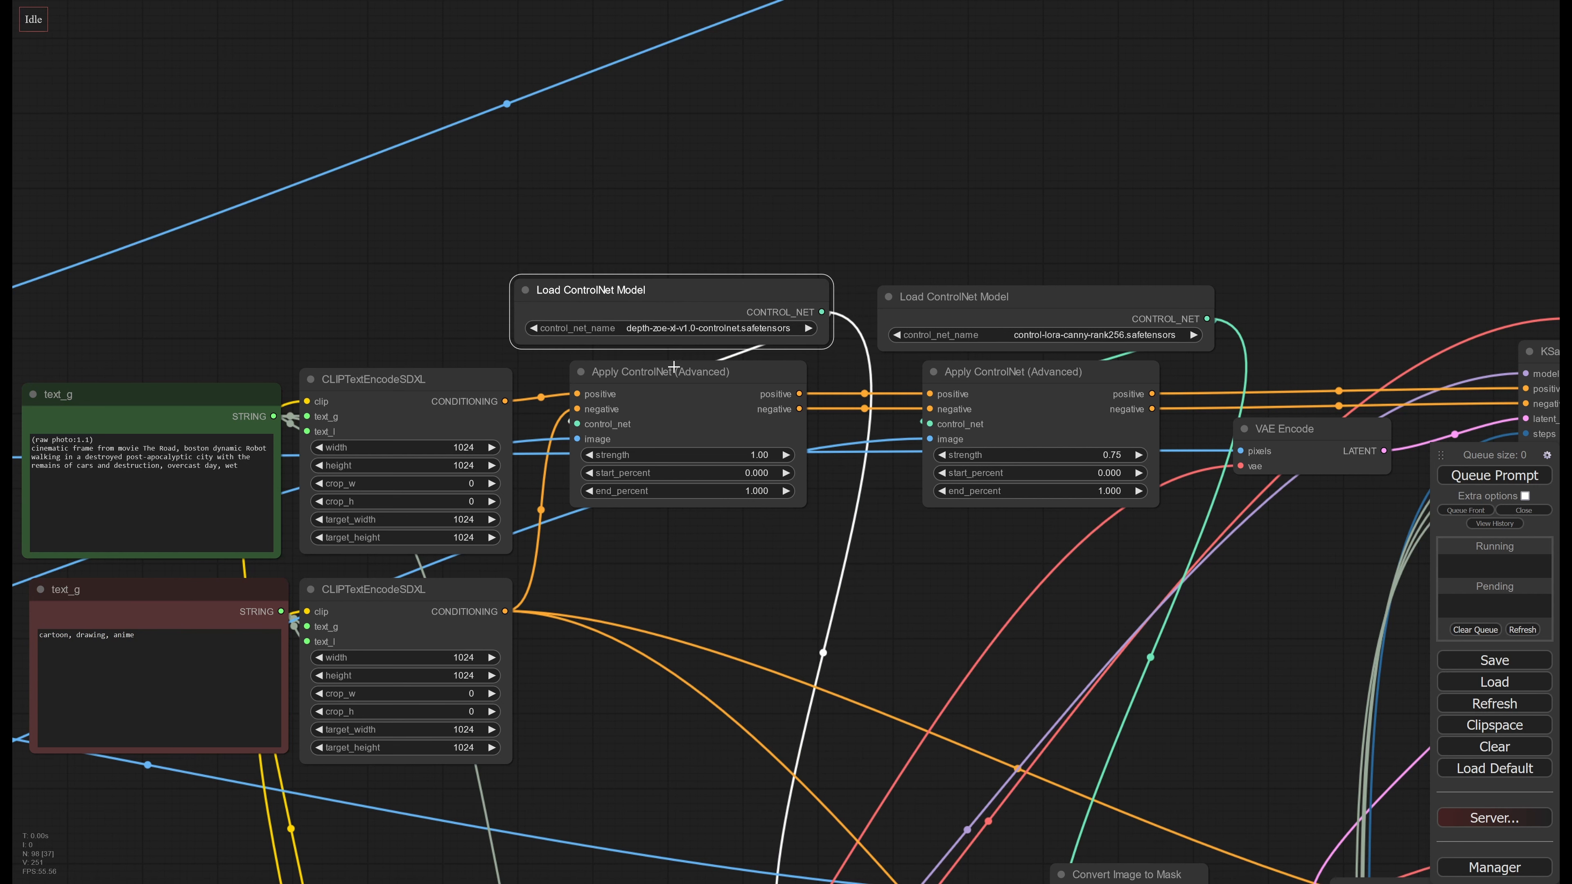
{"action": "left_click", "coordinate": [698, 397]}
{"action": "scroll", "coordinate": [714, 533], "scroll_direction": "down", "scroll_amount": 2}
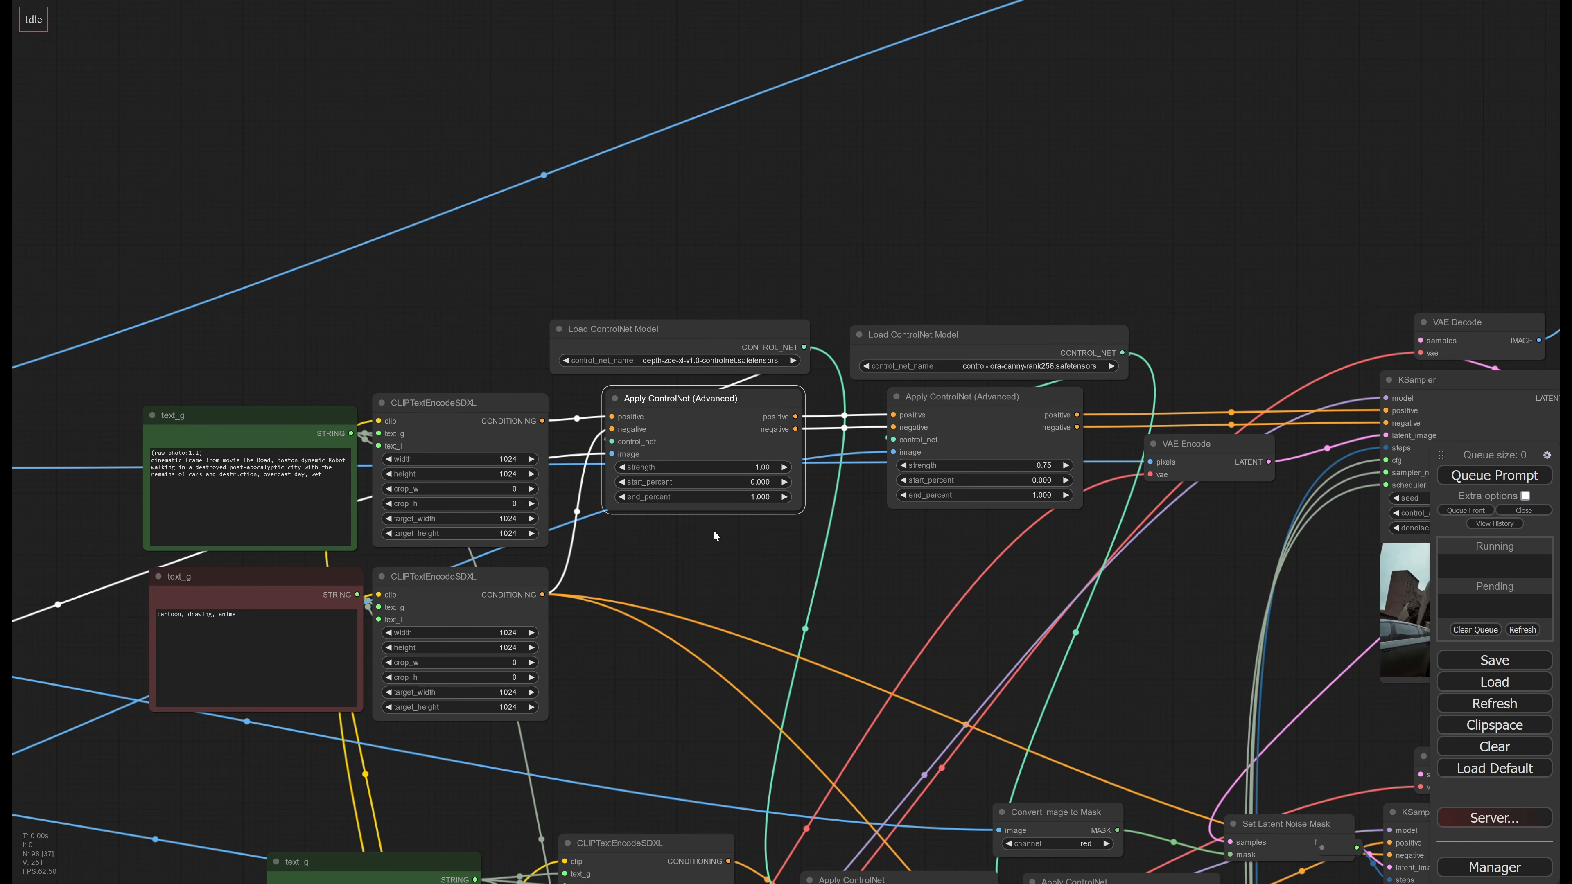
{"action": "left_click_drag", "start_coordinate": [693, 572], "coordinate": [879, 525]}
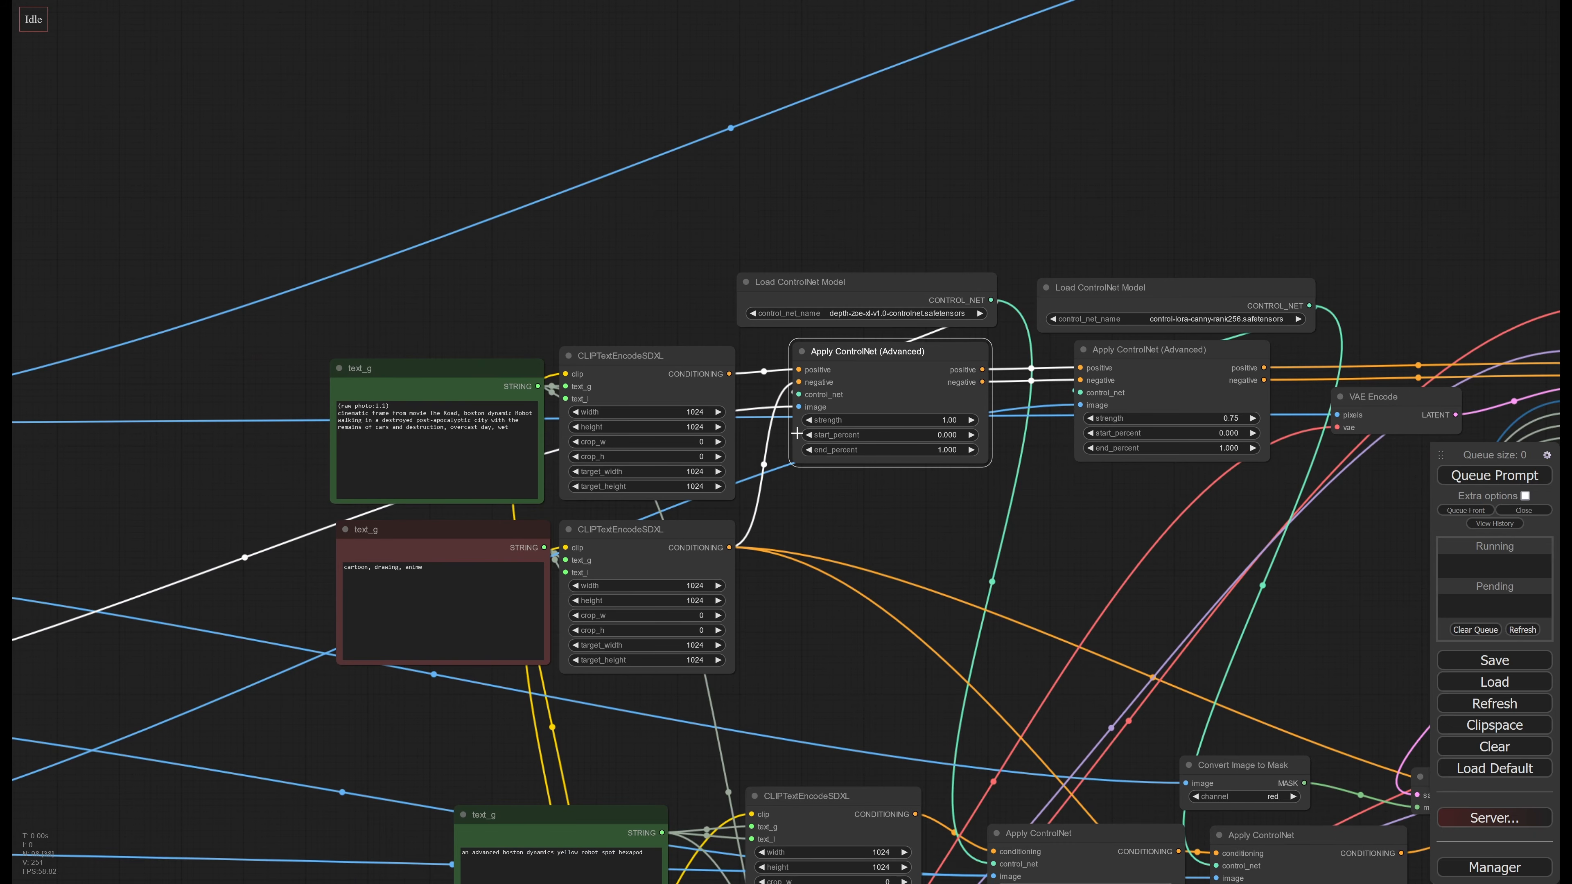
{"action": "left_click_drag", "start_coordinate": [864, 356], "coordinate": [862, 423]}
{"action": "middle_click_drag", "start_coordinate": [667, 637], "coordinate": [843, 598]}
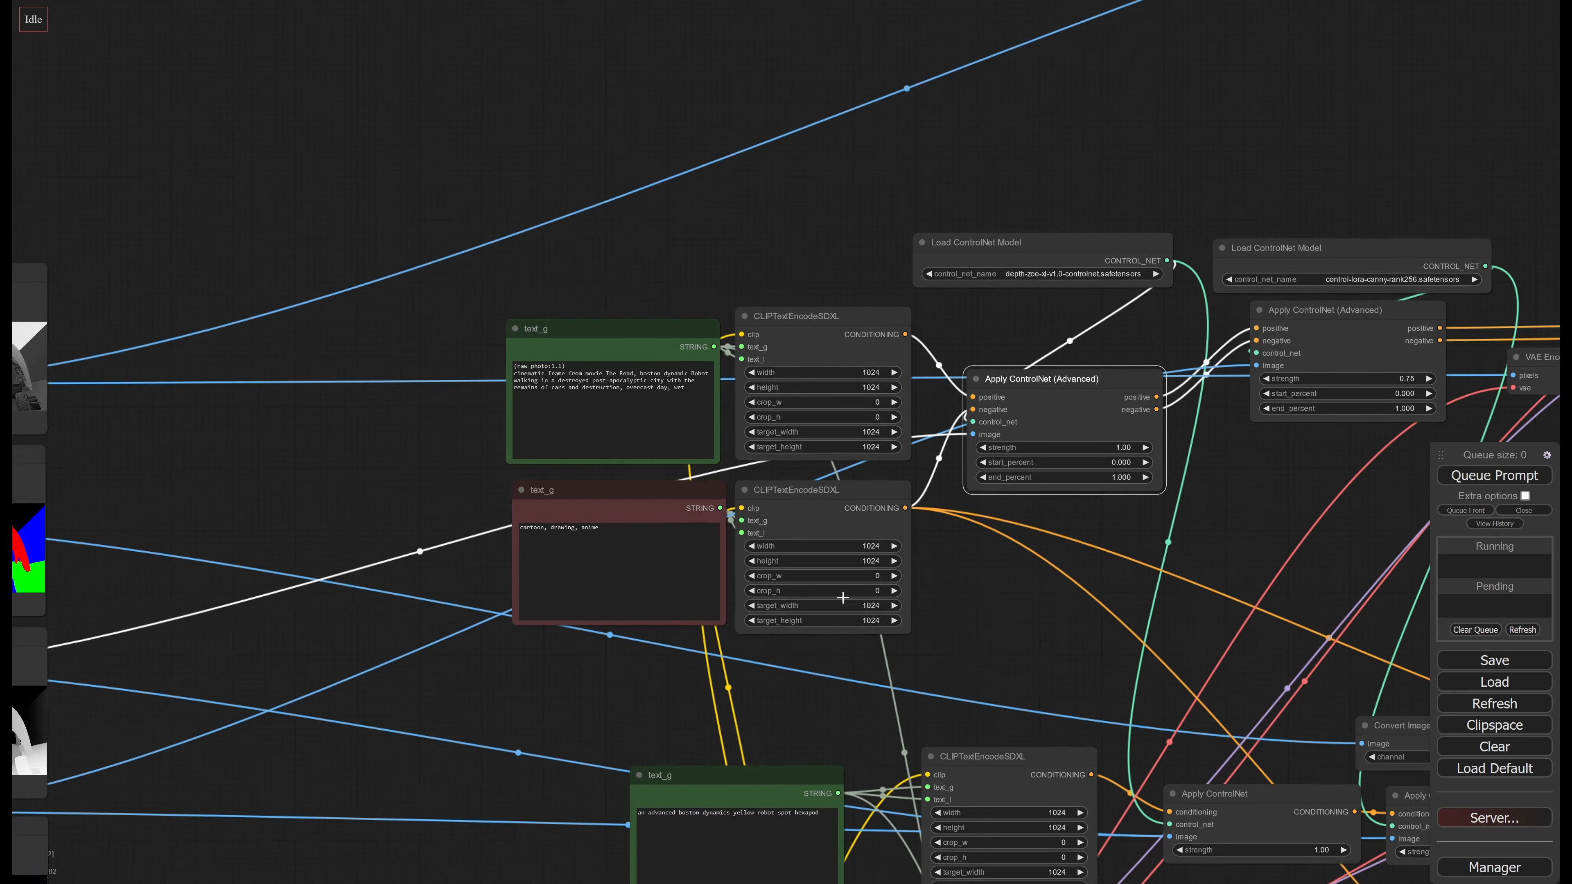
Follow the depth ControlNet's image link to the Z pass, and highlight the control-lora-canny-rank256 loader to examine its connections
{"action": "left_click_drag", "start_coordinate": [684, 678], "coordinate": [926, 540]}
{"action": "scroll", "coordinate": [927, 541], "scroll_direction": "down", "scroll_amount": 1}
{"action": "left_click_drag", "start_coordinate": [630, 507], "coordinate": [670, 515]}
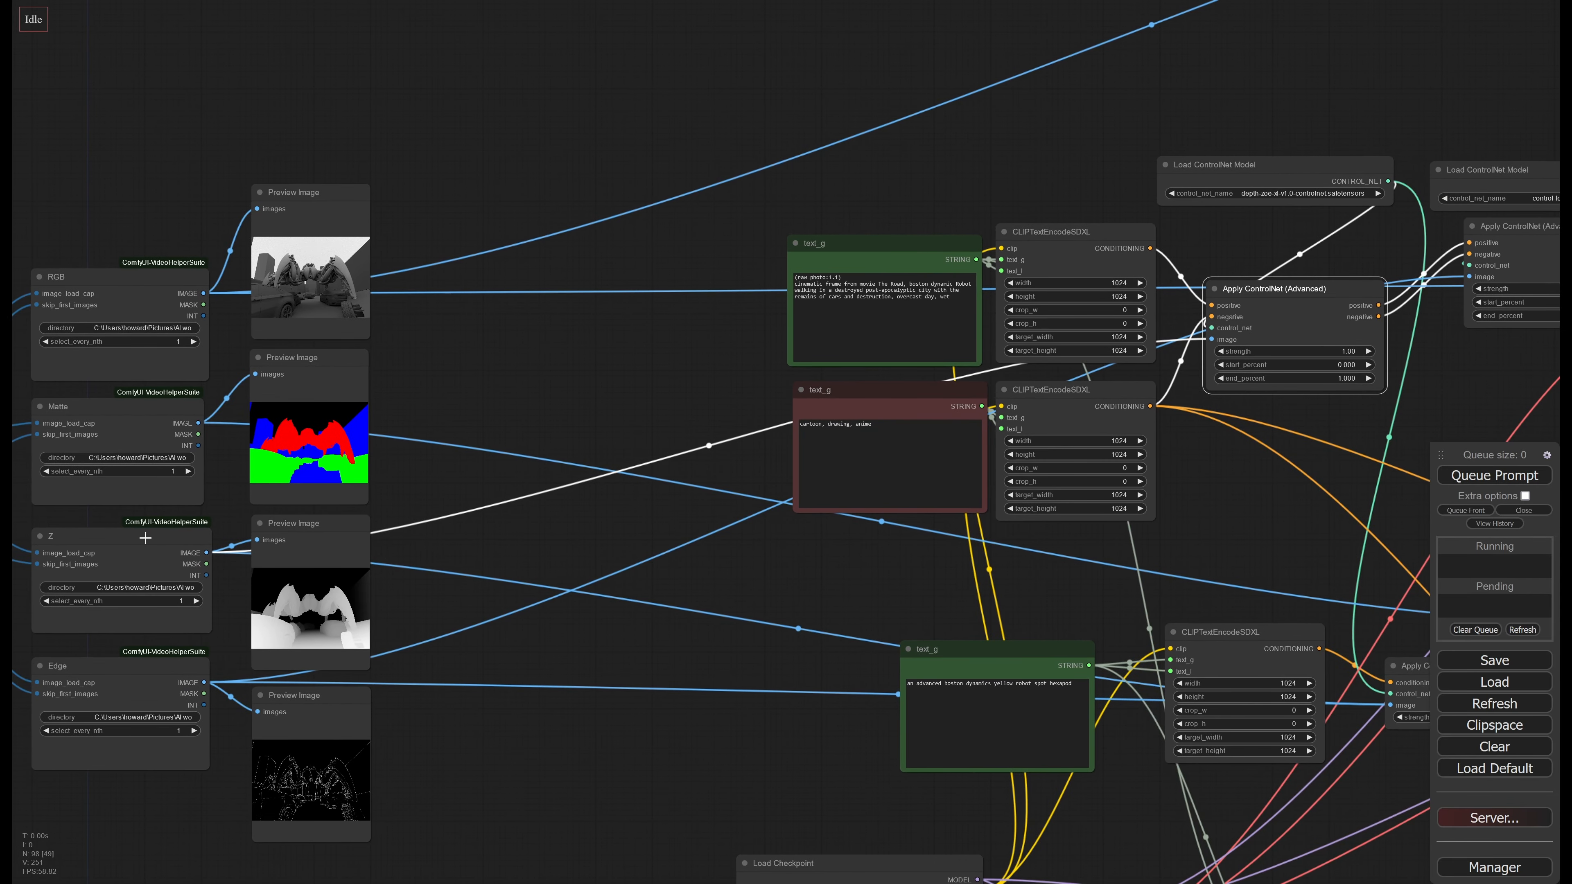
{"action": "left_click_drag", "start_coordinate": [145, 537], "coordinate": [147, 538]}
{"action": "left_click_drag", "start_coordinate": [1268, 483], "coordinate": [552, 634]}
{"action": "scroll", "coordinate": [876, 365], "scroll_direction": "up", "scroll_amount": 3}
{"action": "left_click_drag", "start_coordinate": [854, 313], "coordinate": [856, 296]}
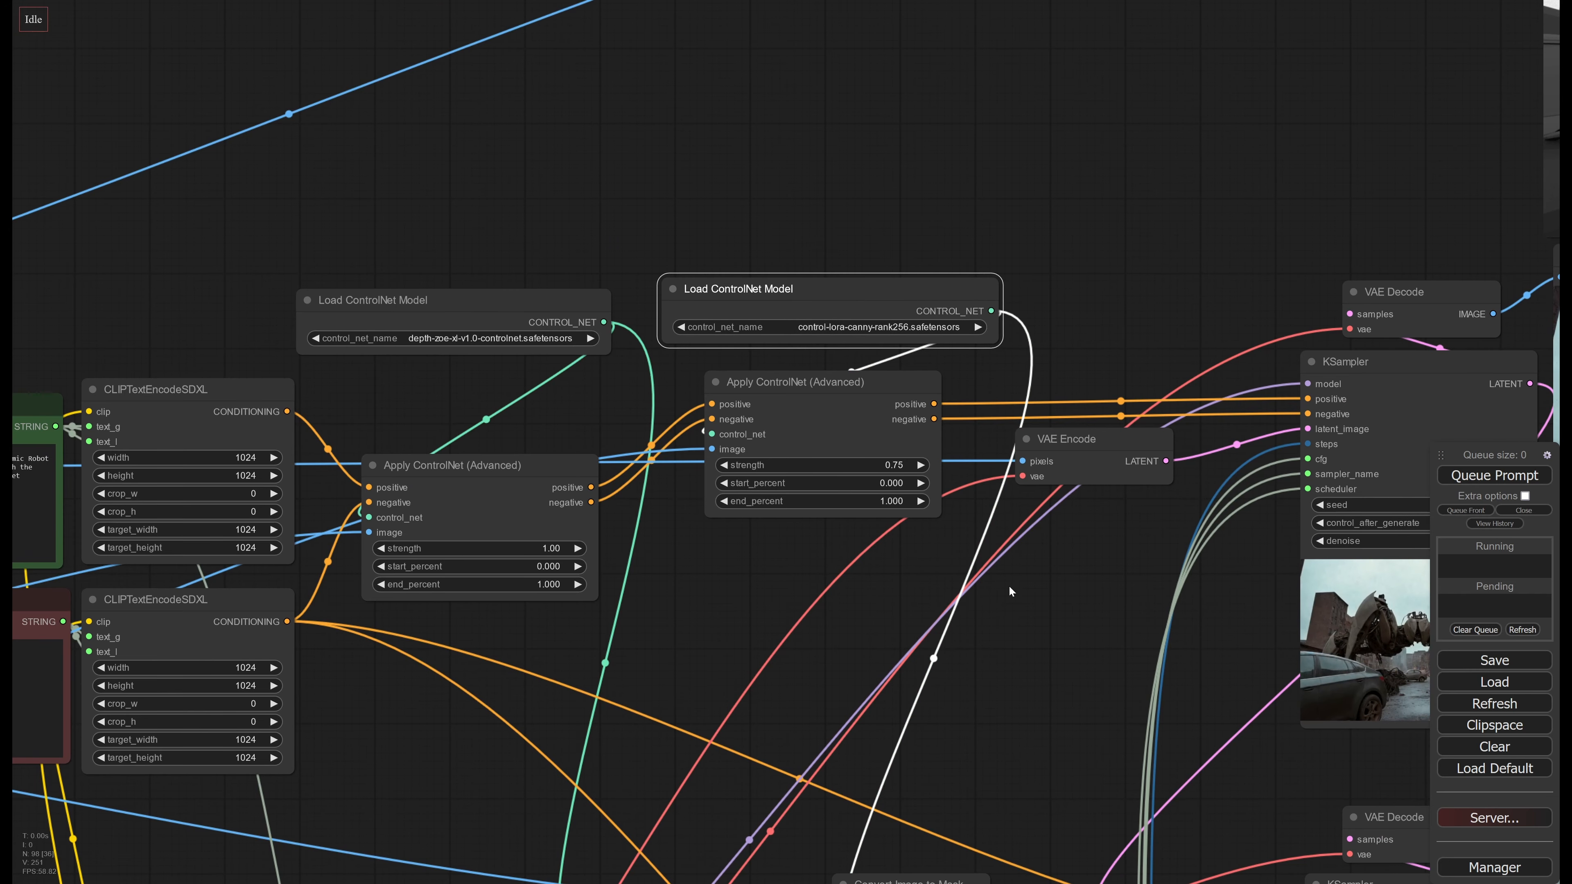
{"action": "left_click_drag", "start_coordinate": [1076, 632], "coordinate": [1084, 551]}
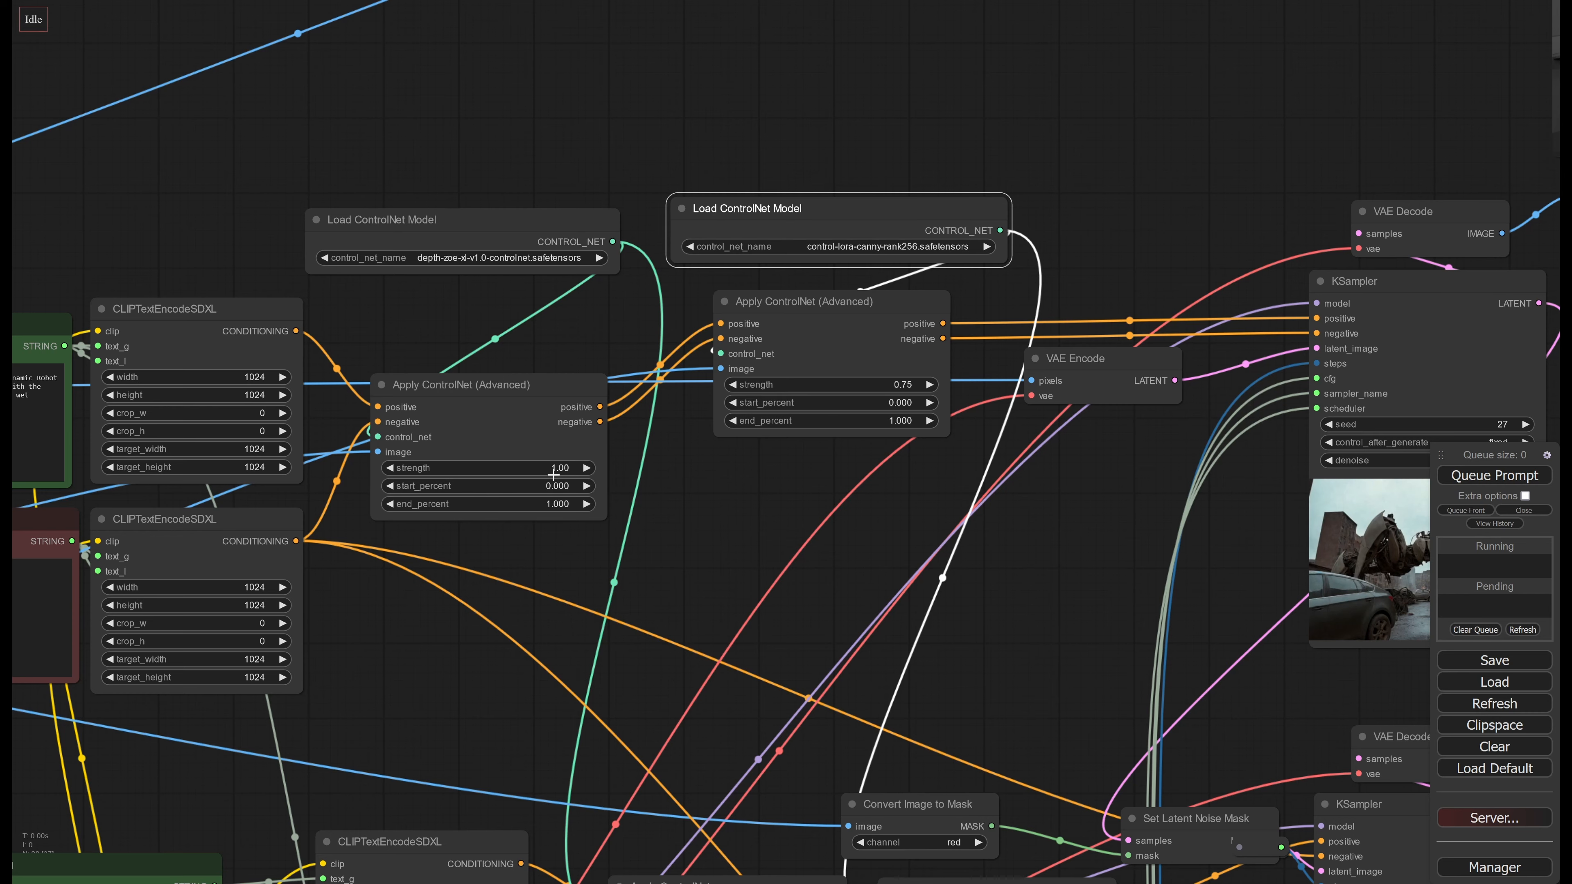
Review the KSampler settings and output images in order, from the first stage through the masked second stage to the upscaled third stage
{"action": "left_click_drag", "start_coordinate": [853, 510], "coordinate": [379, 464]}
{"action": "left_click_drag", "start_coordinate": [671, 479], "coordinate": [51, 641]}
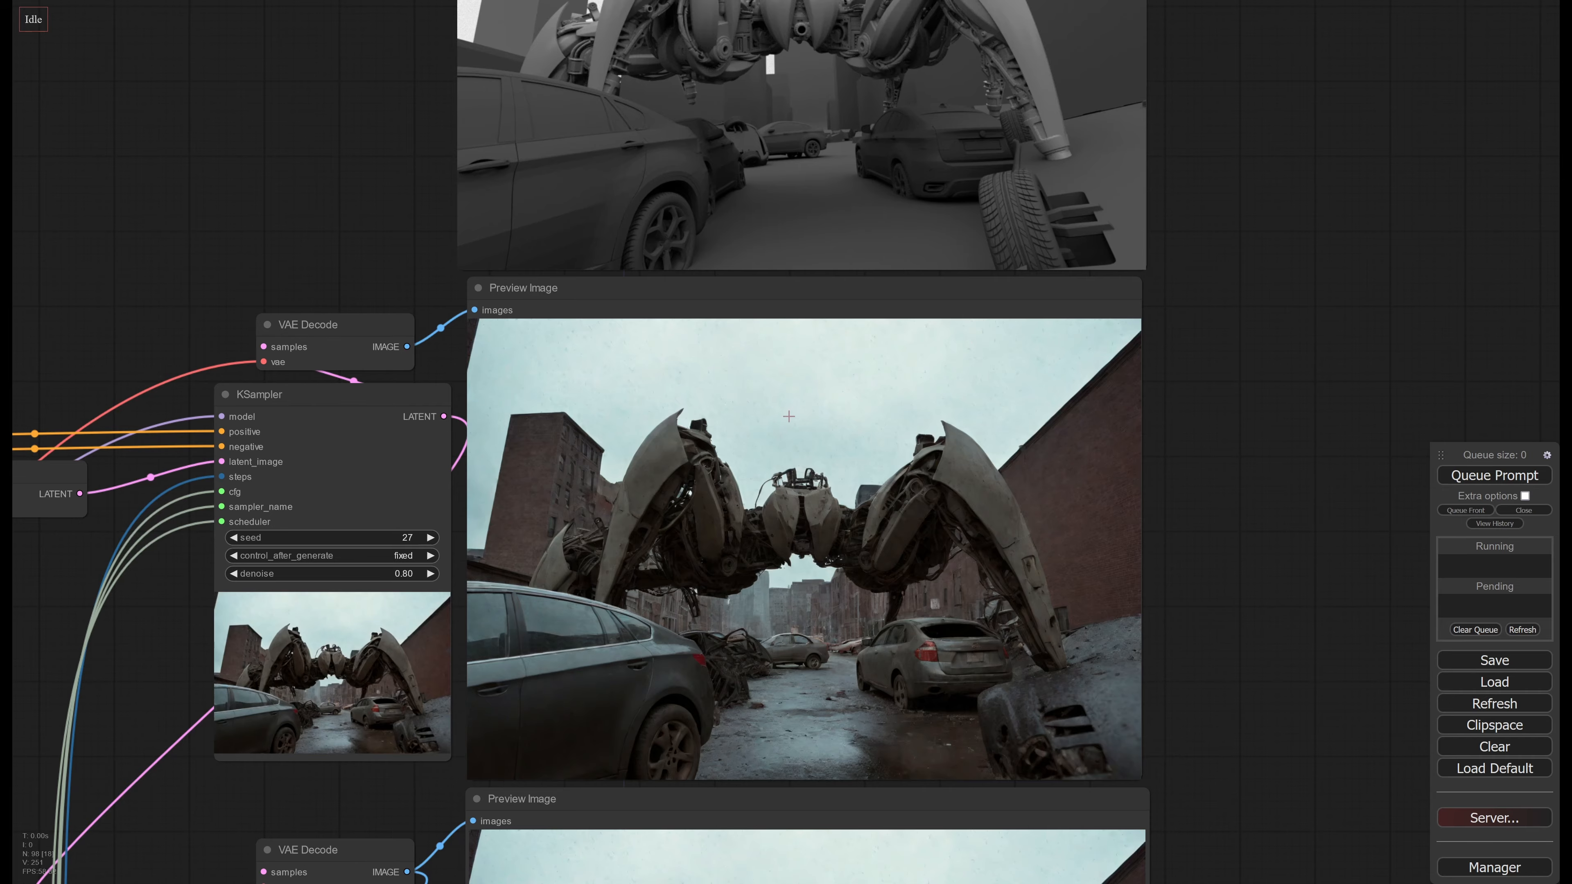
{"action": "left_click_drag", "start_coordinate": [788, 416], "coordinate": [856, 322]}
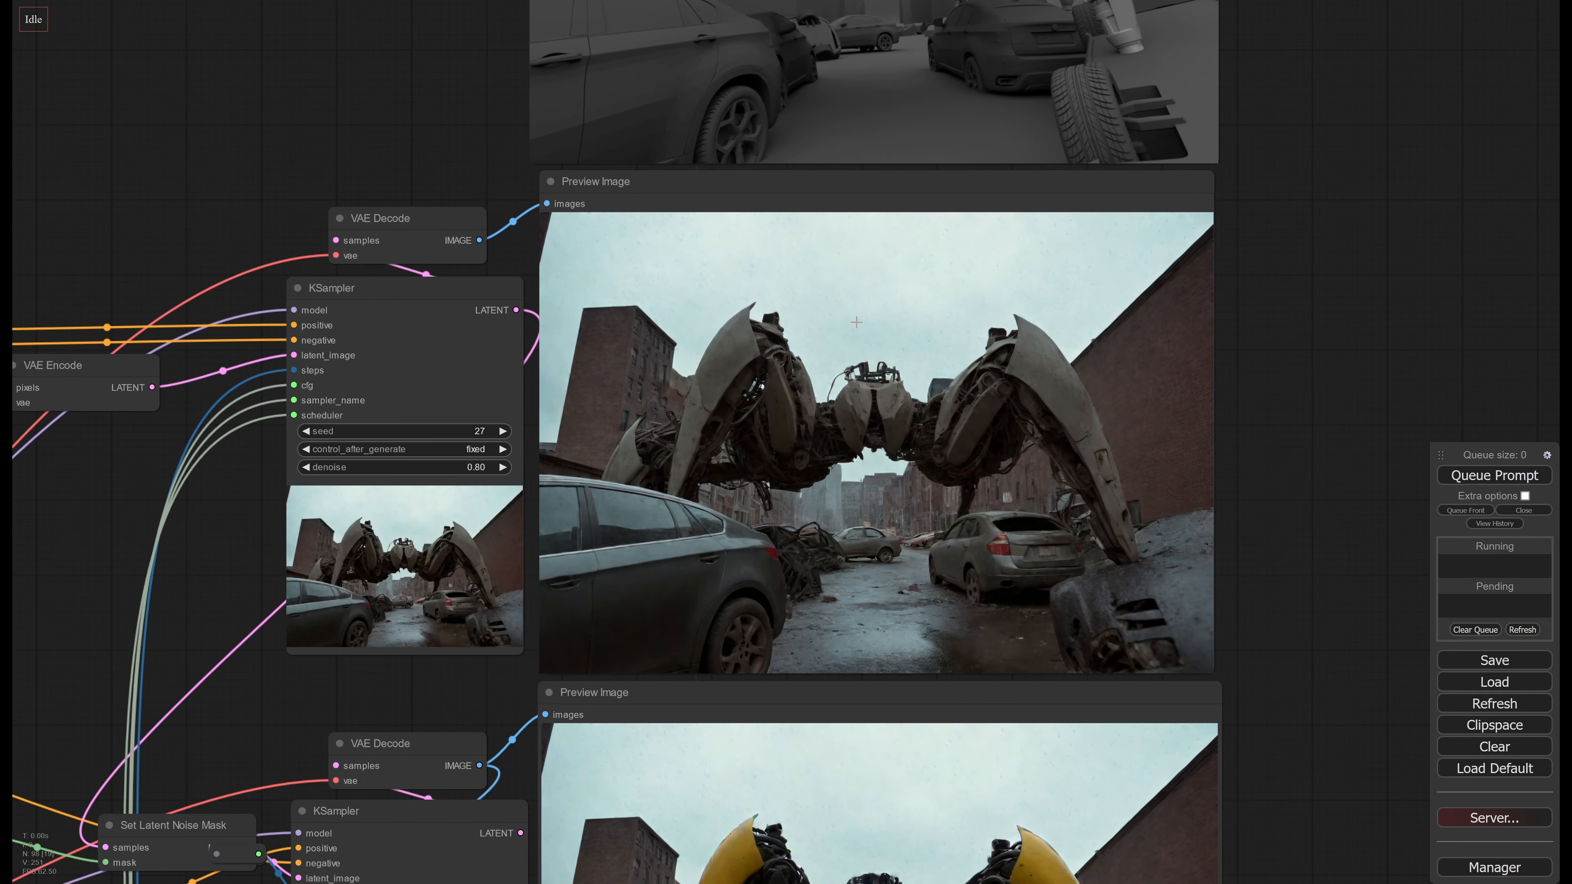
{"action": "middle_click_drag", "start_coordinate": [953, 757], "coordinate": [910, 391]}
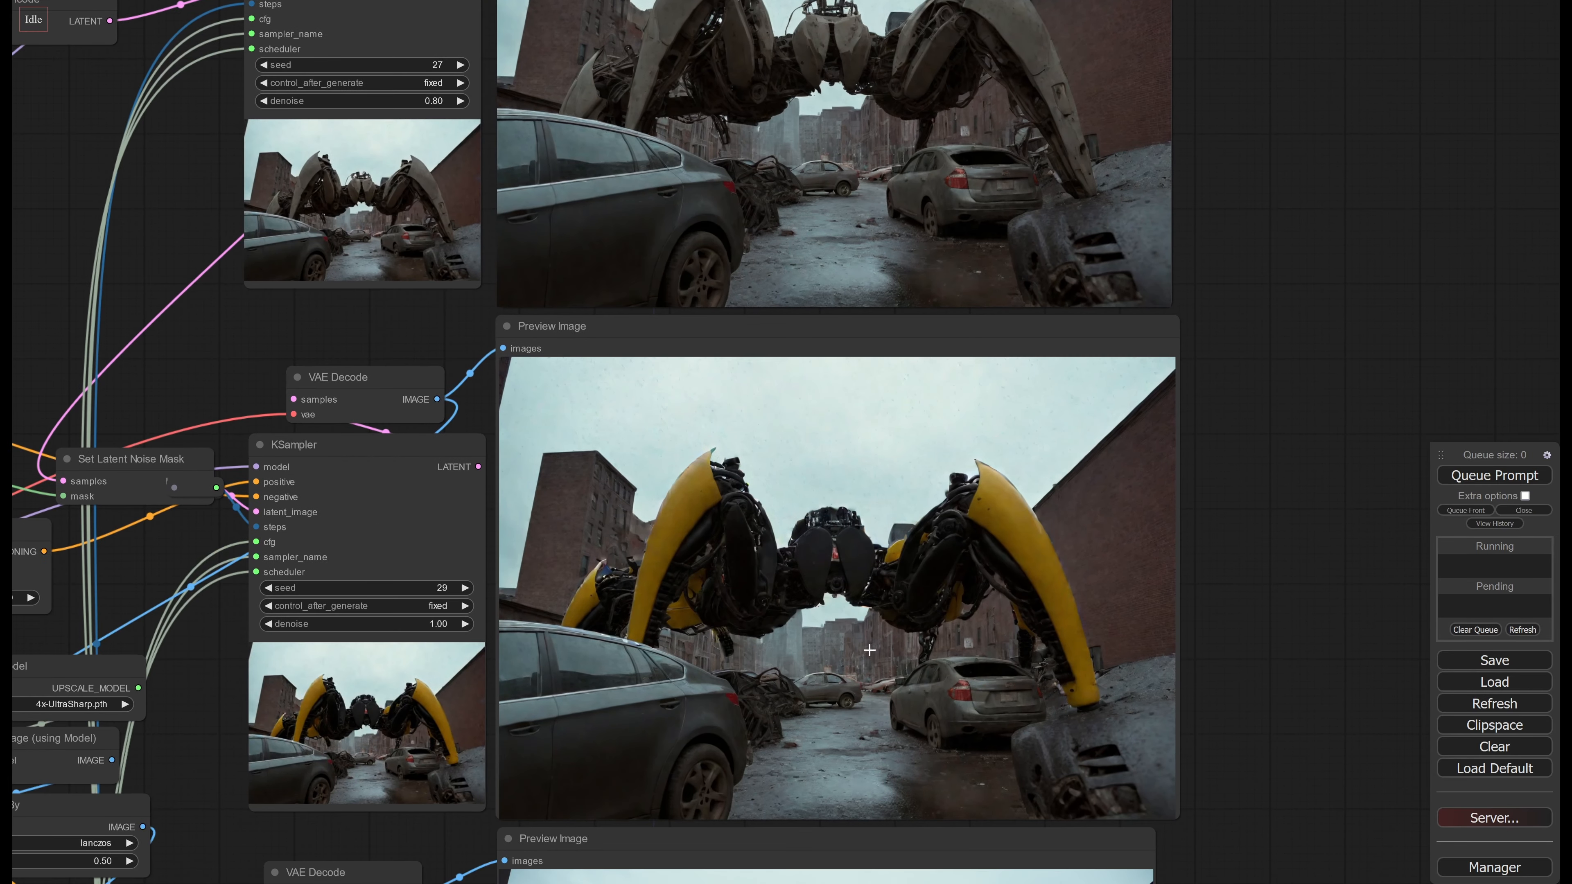
{"action": "middle_click_drag", "start_coordinate": [869, 650], "coordinate": [844, 188]}
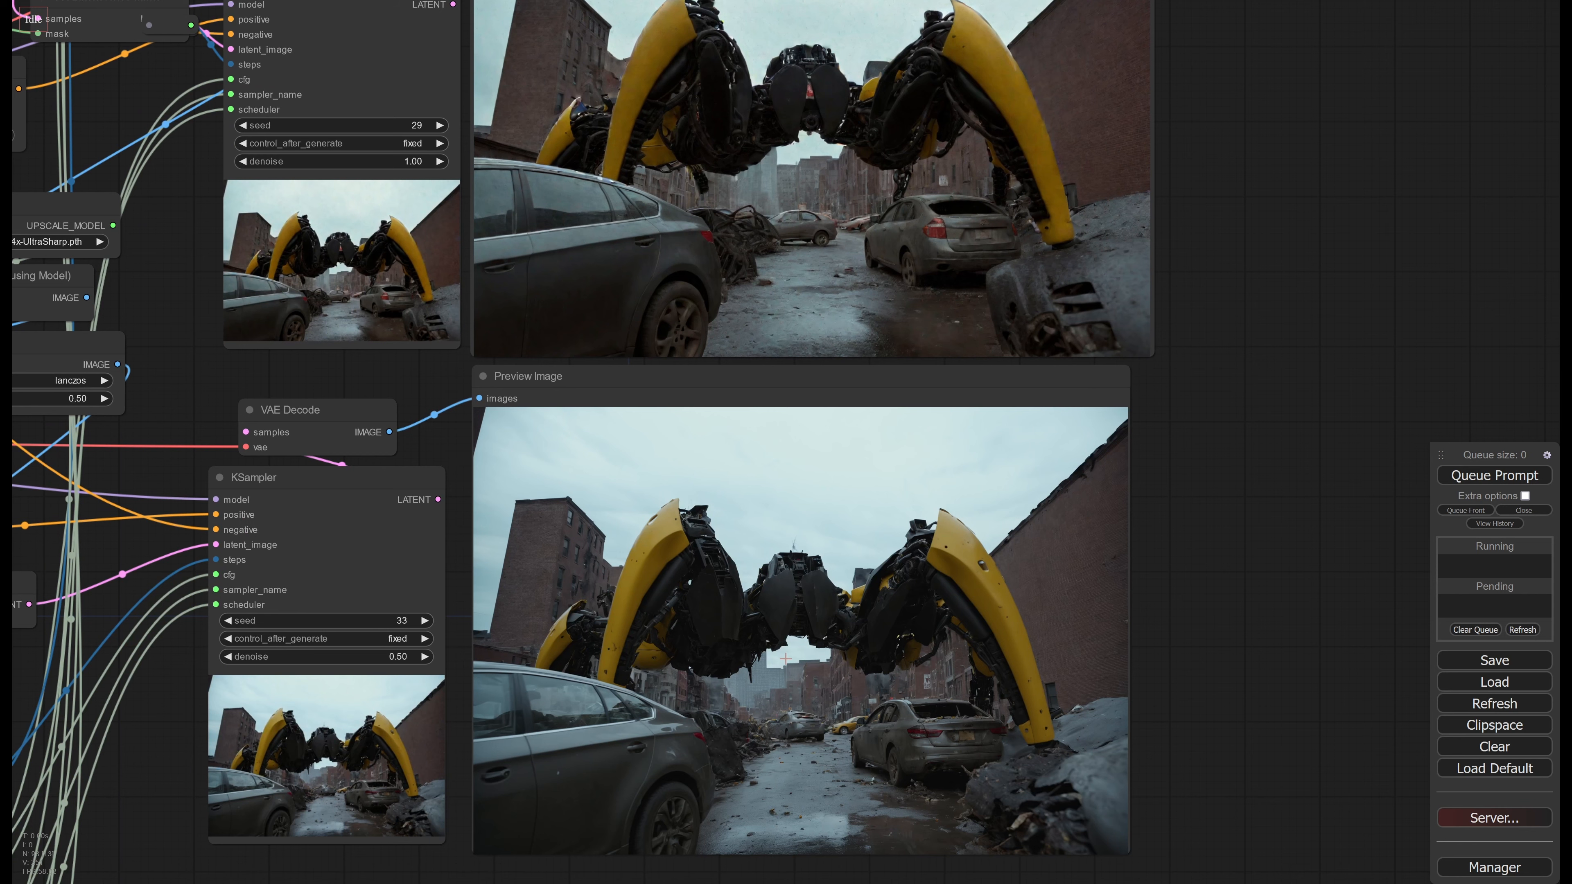
{"action": "middle_click_drag", "start_coordinate": [785, 658], "coordinate": [804, 562]}
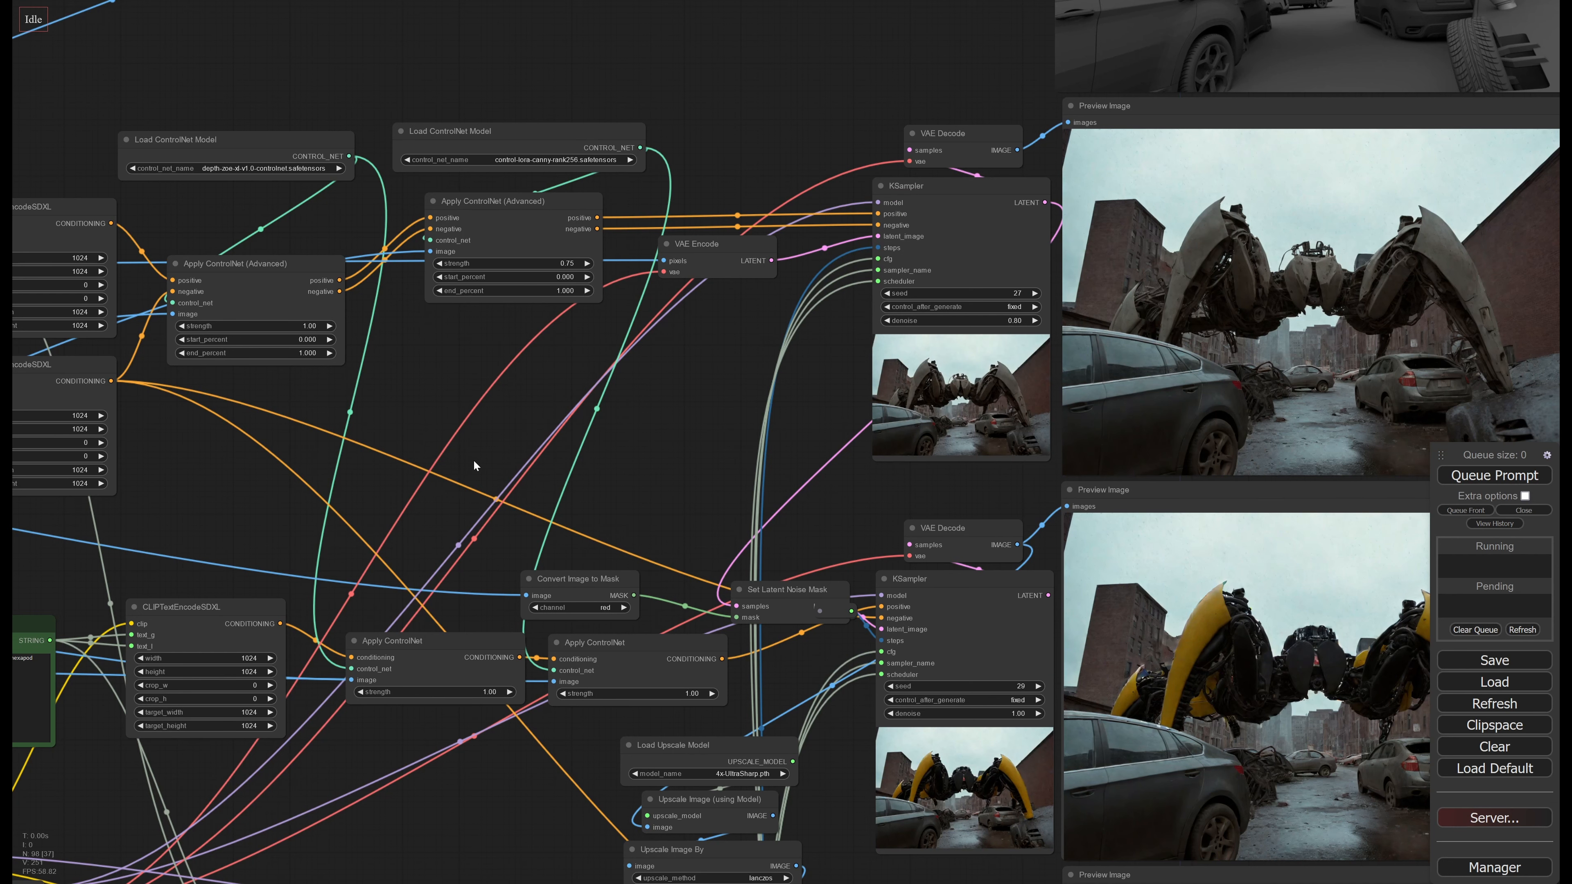
Examine the first stage's positive and negative text_g prompts, highlighting the full text of each
{"action": "left_click_drag", "start_coordinate": [473, 460], "coordinate": [1070, 506]}
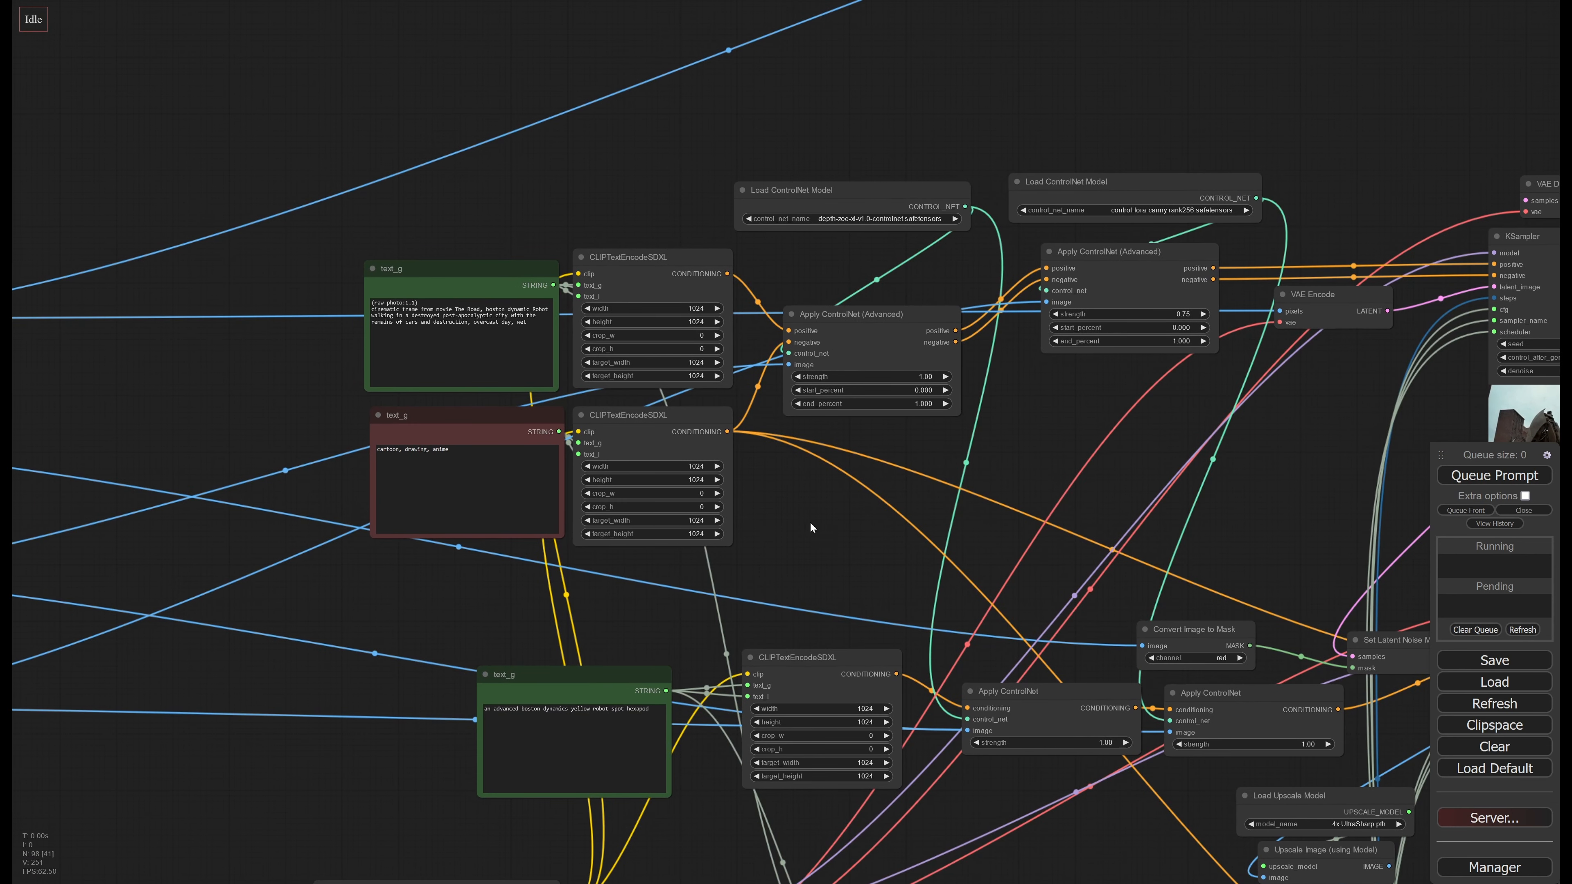
{"action": "left_click_drag", "start_coordinate": [809, 521], "coordinate": [1040, 594]}
{"action": "mouse_move", "coordinate": [675, 347]}
{"action": "left_mouse_down"}
{"action": "mouse_move", "coordinate": [642, 321]}
{"action": "mouse_move", "coordinate": [696, 348]}
{"action": "left_mouse_up"}
{"action": "mouse_move", "coordinate": [735, 499]}
{"action": "left_mouse_down"}
{"action": "mouse_move", "coordinate": [693, 526]}
{"action": "mouse_move", "coordinate": [705, 536]}
{"action": "mouse_move", "coordinate": [721, 517]}
{"action": "left_mouse_up"}
{"action": "mouse_move", "coordinate": [704, 358]}
{"action": "left_mouse_down"}
{"action": "mouse_move", "coordinate": [701, 341]}
{"action": "mouse_move", "coordinate": [701, 367]}
{"action": "left_mouse_up"}
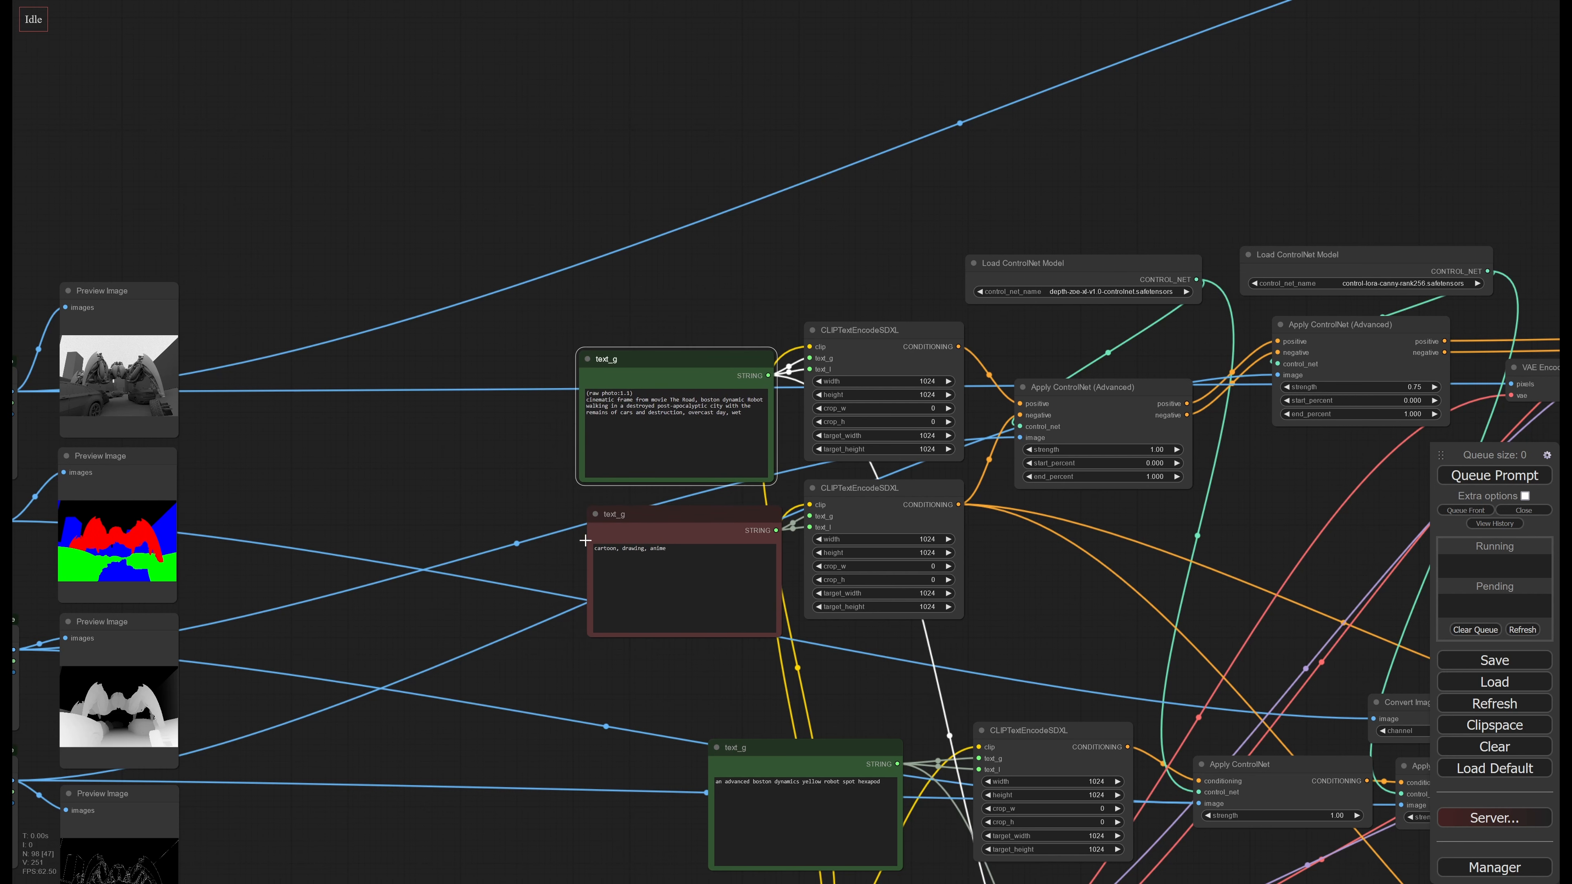
{"action": "scroll", "coordinate": [507, 496], "scroll_direction": "up", "scroll_amount": 3}
{"action": "left_click_drag", "start_coordinate": [558, 523], "coordinate": [424, 496]}
{"action": "left_click", "coordinate": [424, 497]}
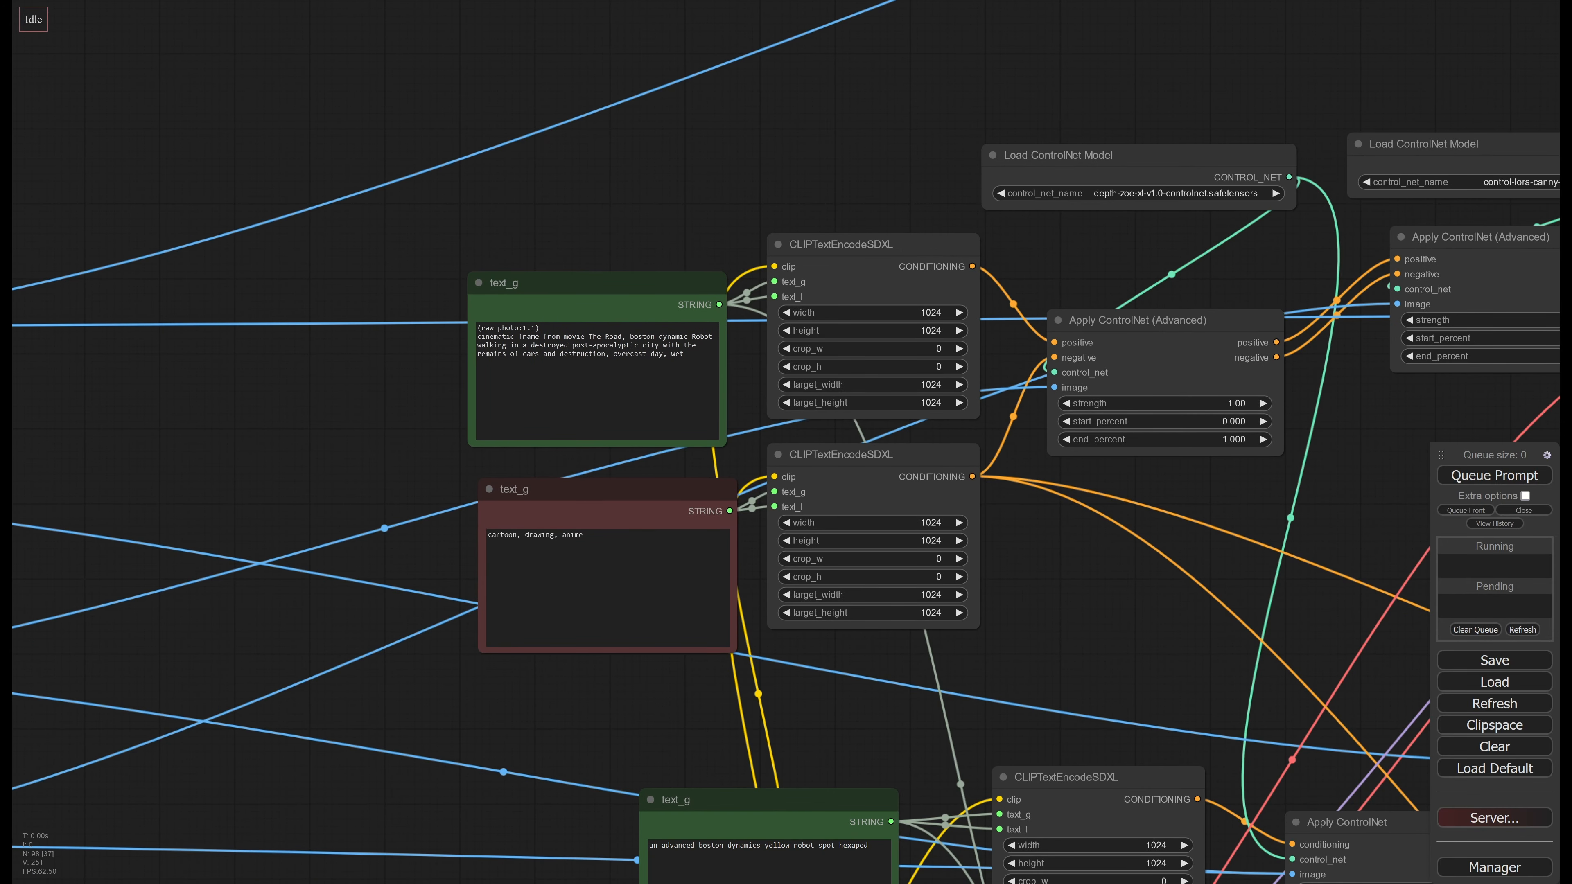
{"action": "left_click_drag", "start_coordinate": [488, 534], "coordinate": [583, 535]}
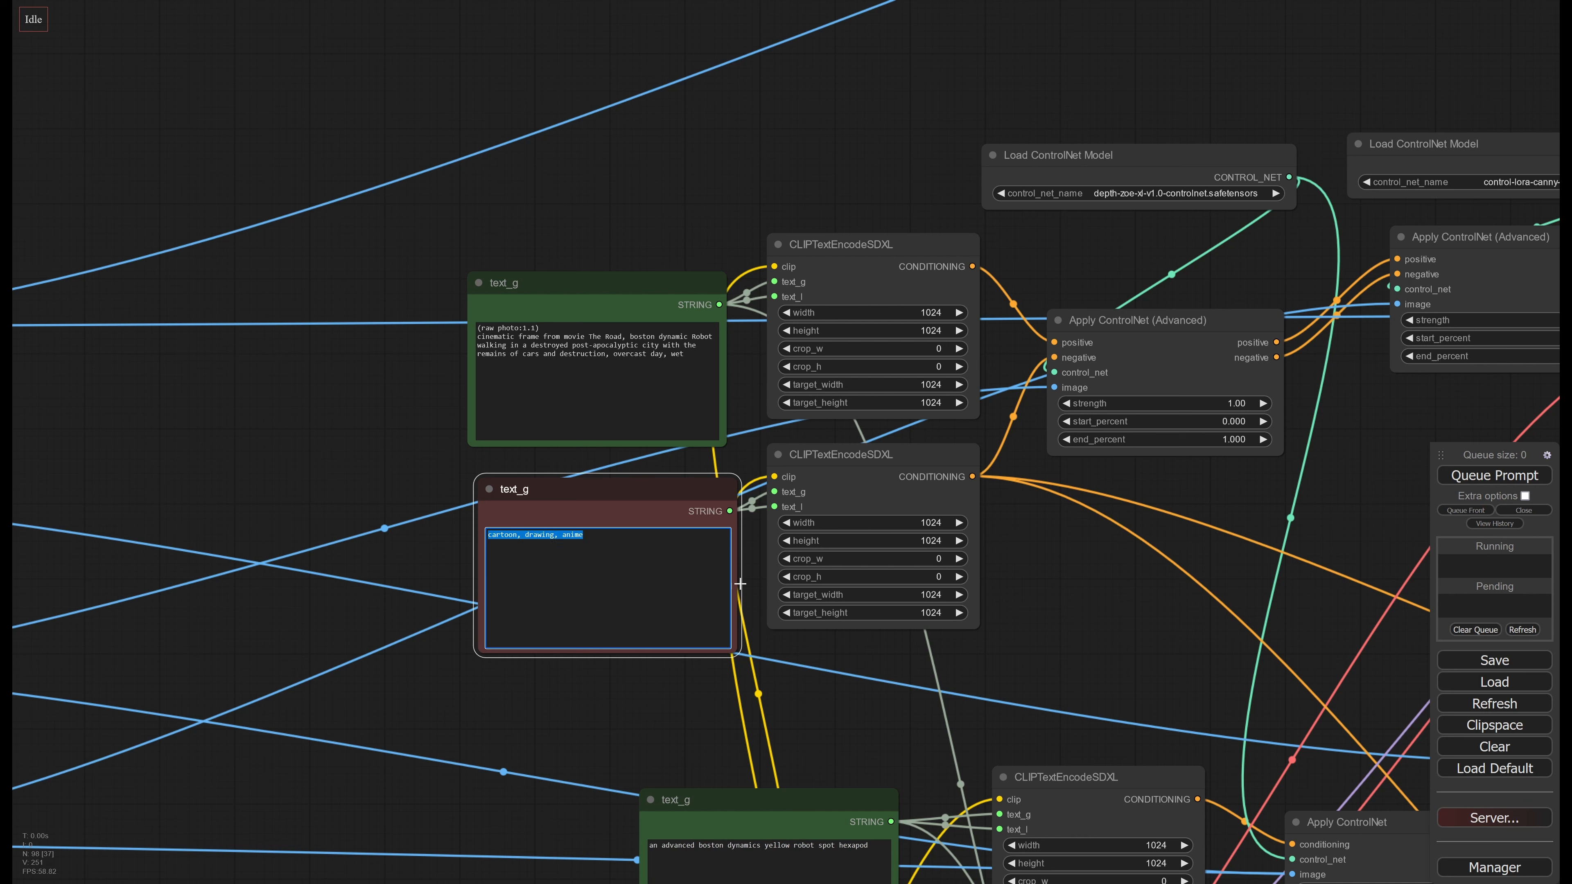
{"action": "left_click", "coordinate": [674, 574]}
{"action": "left_click_drag", "start_coordinate": [687, 355], "coordinate": [477, 327]}
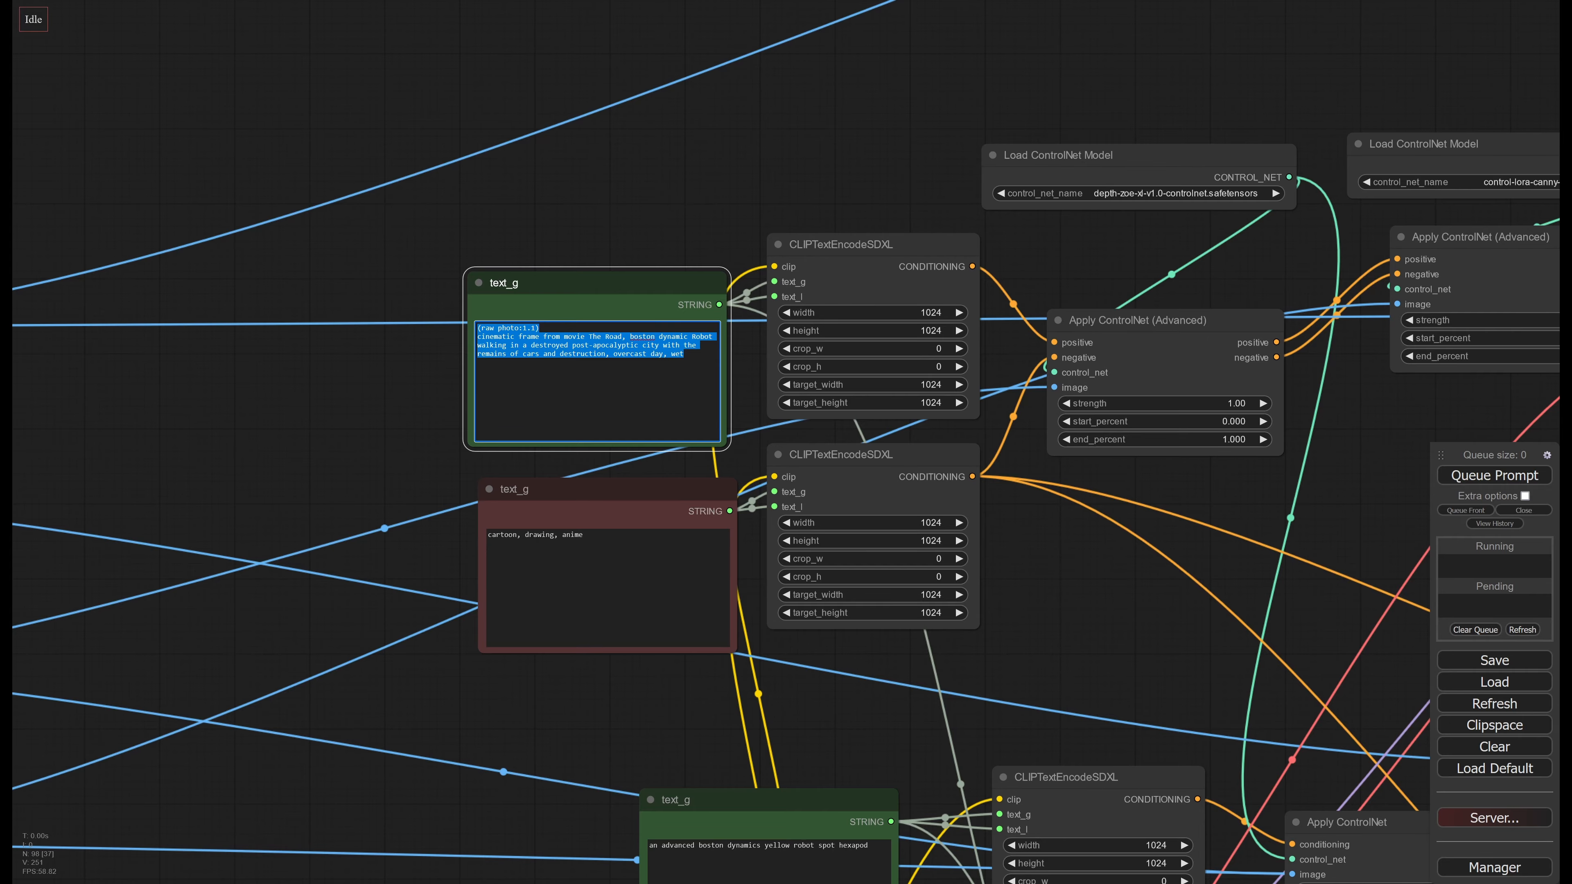
{"action": "left_click", "coordinate": [547, 355]}
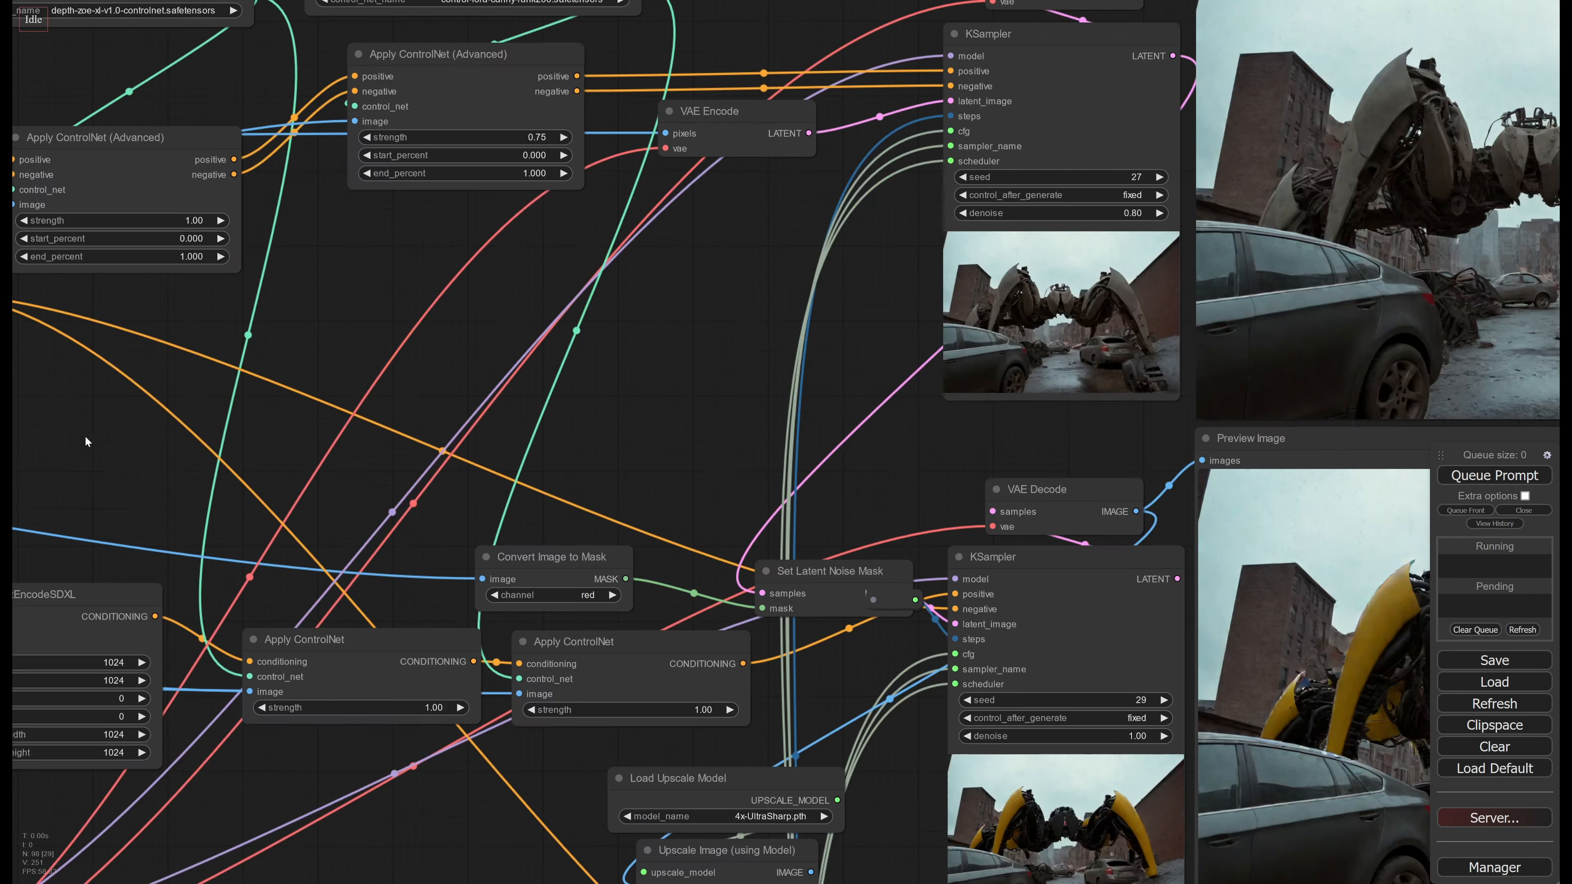
In the first-stage positive prompt, replace "boston dynamic" with "terminator" and change the movie title to "The Terminator"
{"action": "scroll", "coordinate": [143, 445], "scroll_direction": "up", "scroll_amount": 5}
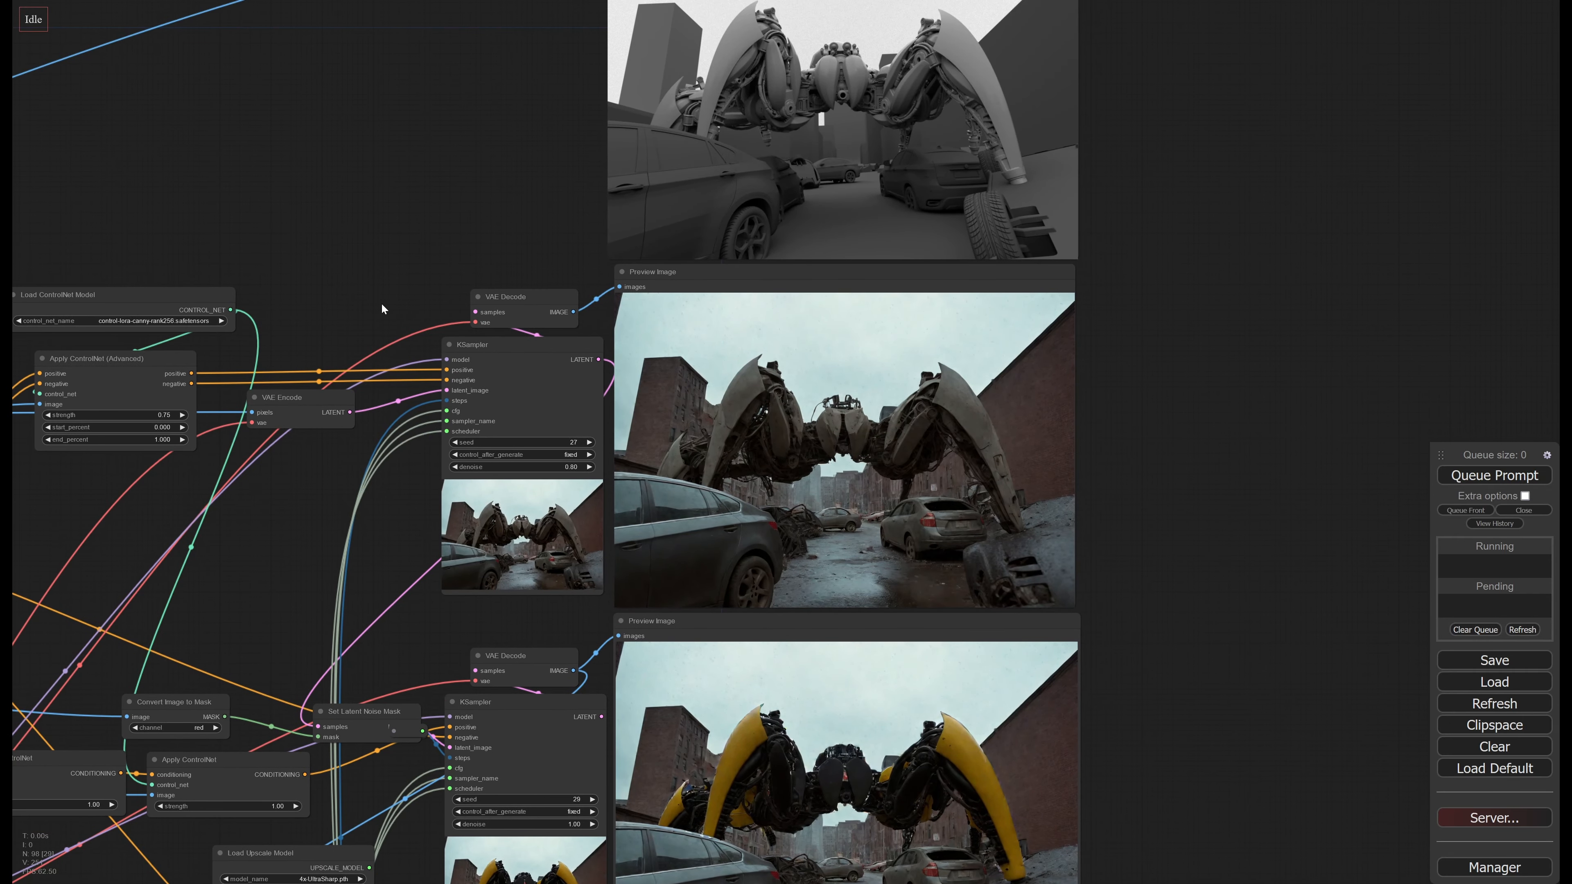
{"action": "left_click_drag", "start_coordinate": [329, 257], "coordinate": [914, 339]}
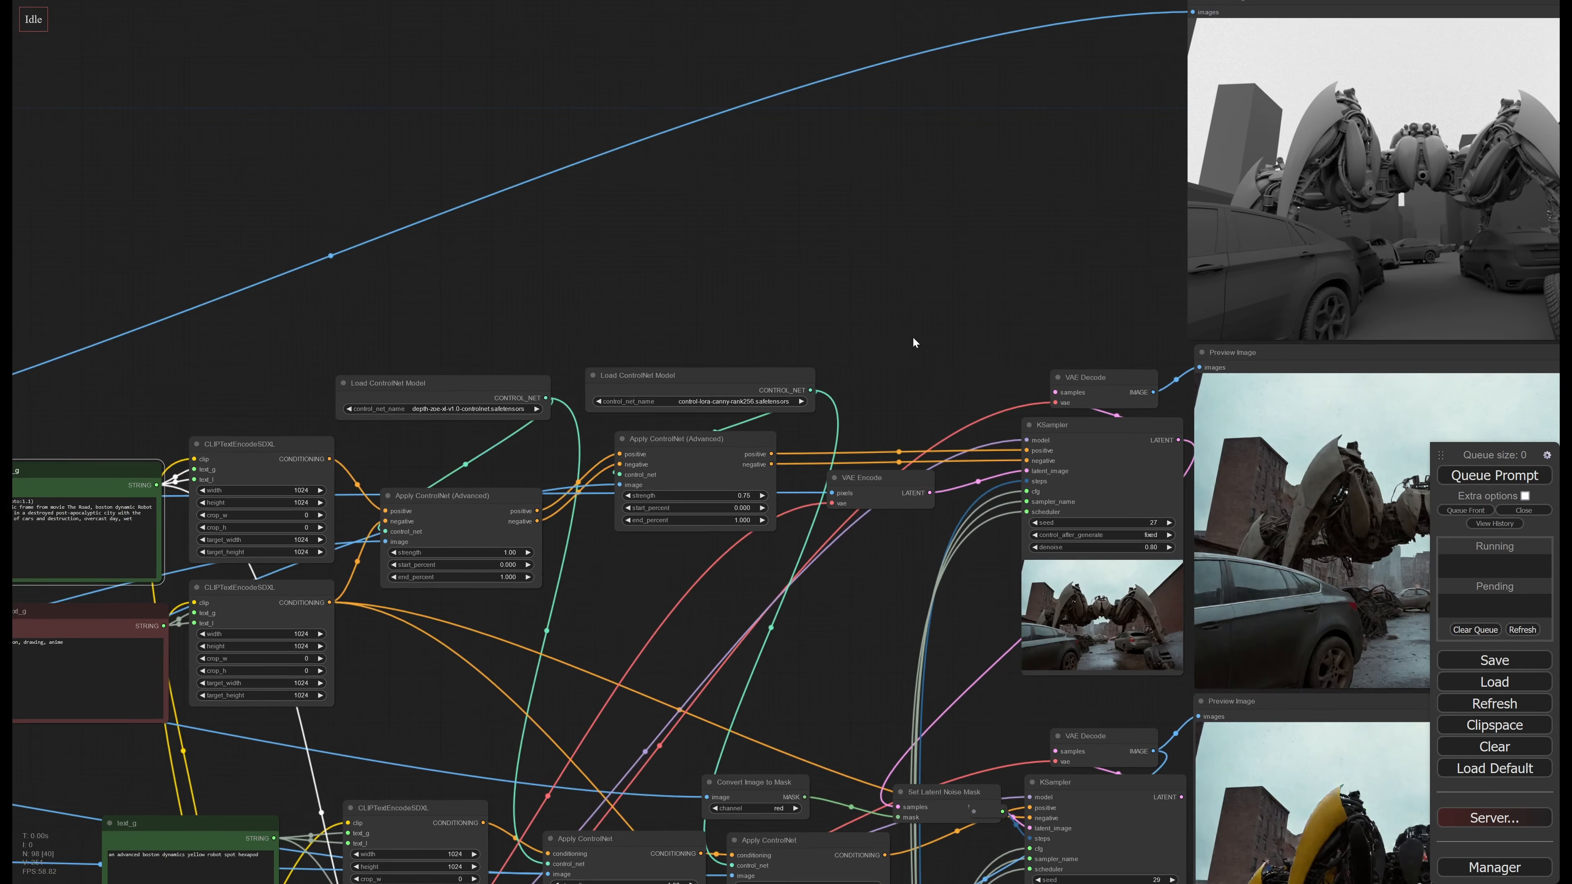
{"action": "left_click_drag", "start_coordinate": [839, 631], "coordinate": [1241, 571]}
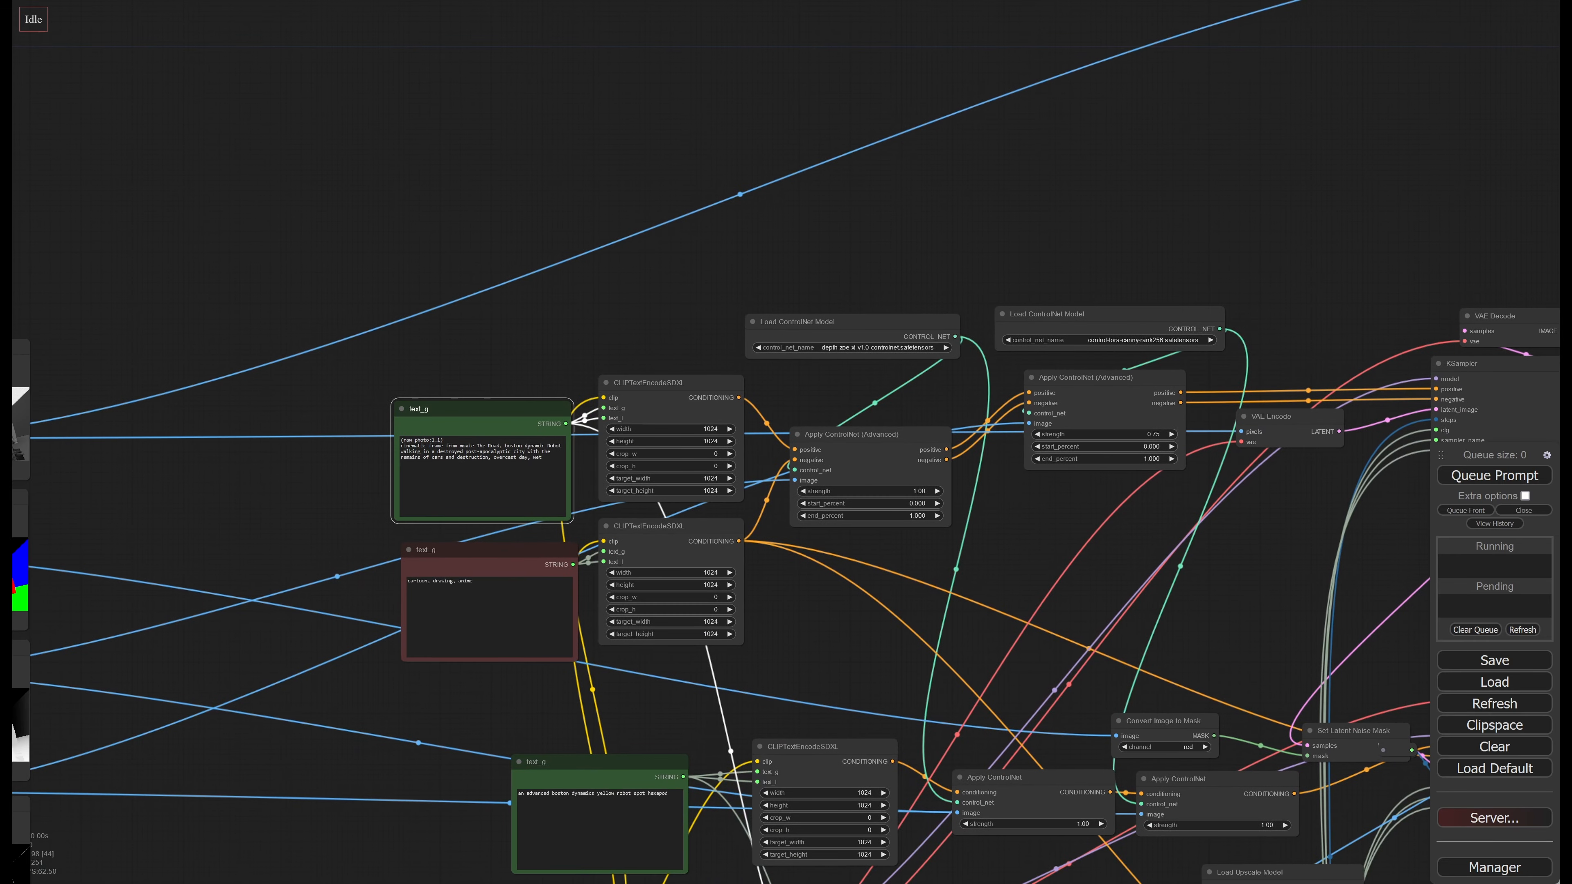
{"action": "scroll", "coordinate": [308, 437], "scroll_direction": "up", "scroll_amount": 6}
{"action": "left_click_drag", "start_coordinate": [357, 499], "coordinate": [307, 524]}
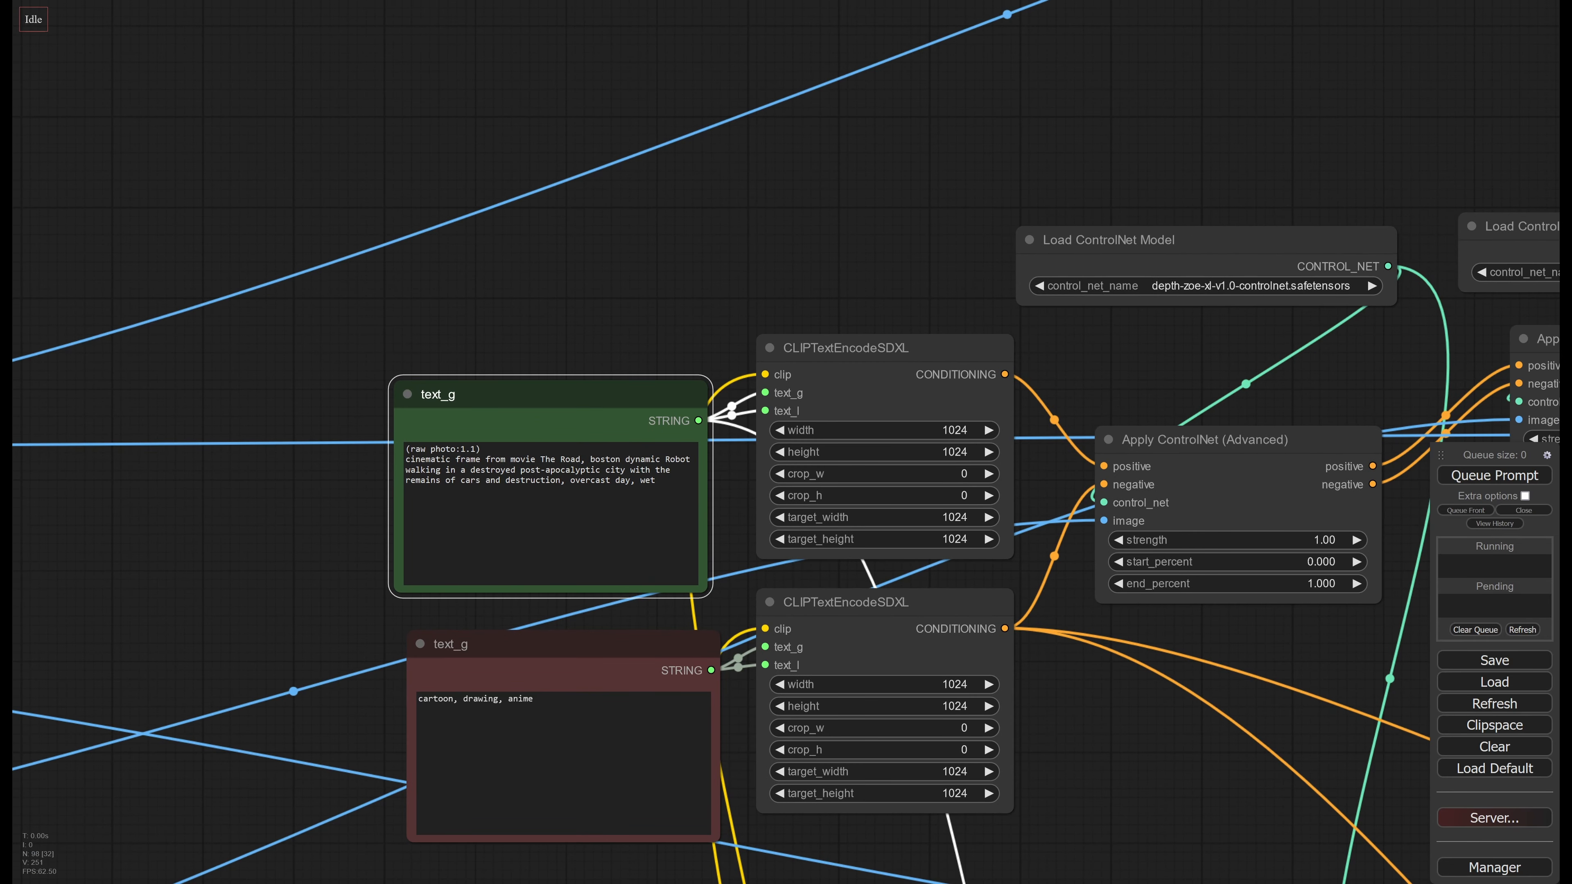
{"action": "left_click_drag", "start_coordinate": [590, 459], "coordinate": [665, 460]}
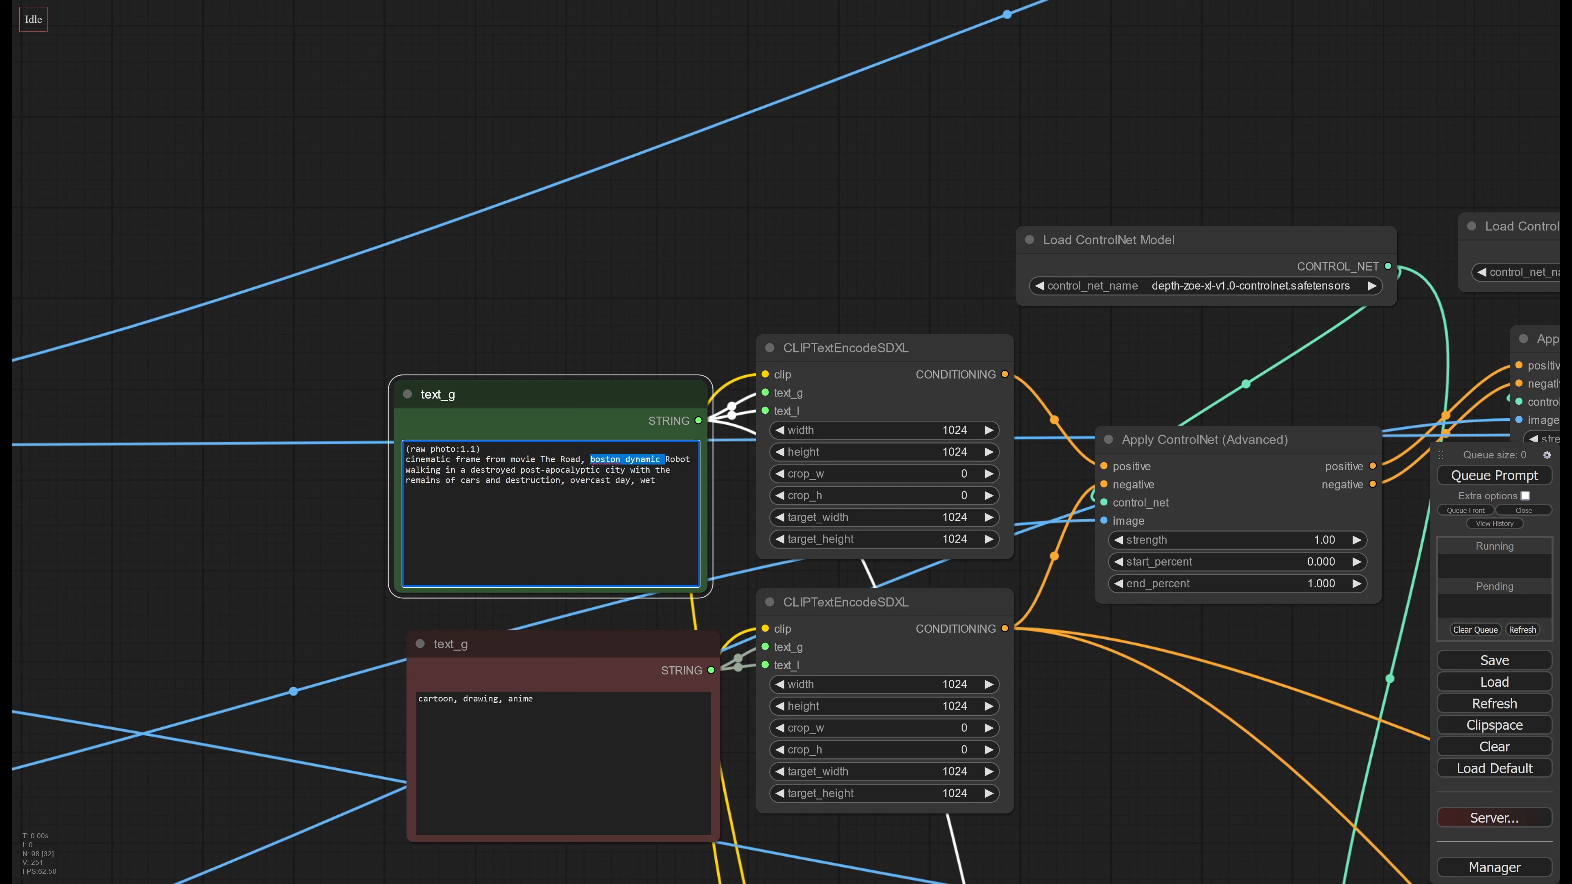
{"action": "type", "text": "termin"}
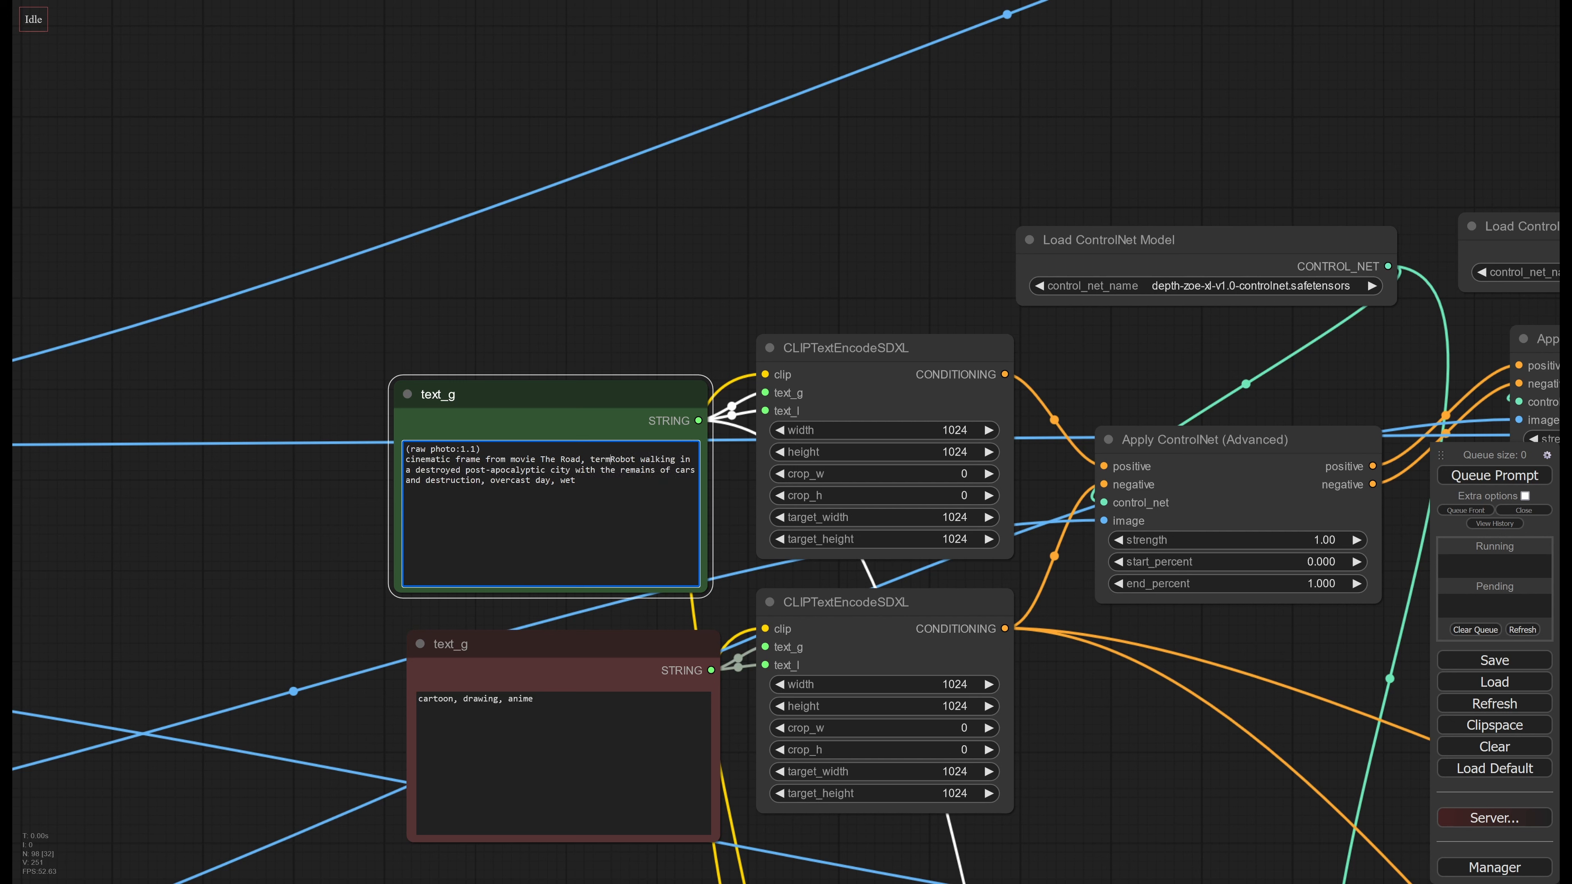
{"action": "type", "text": "ator"}
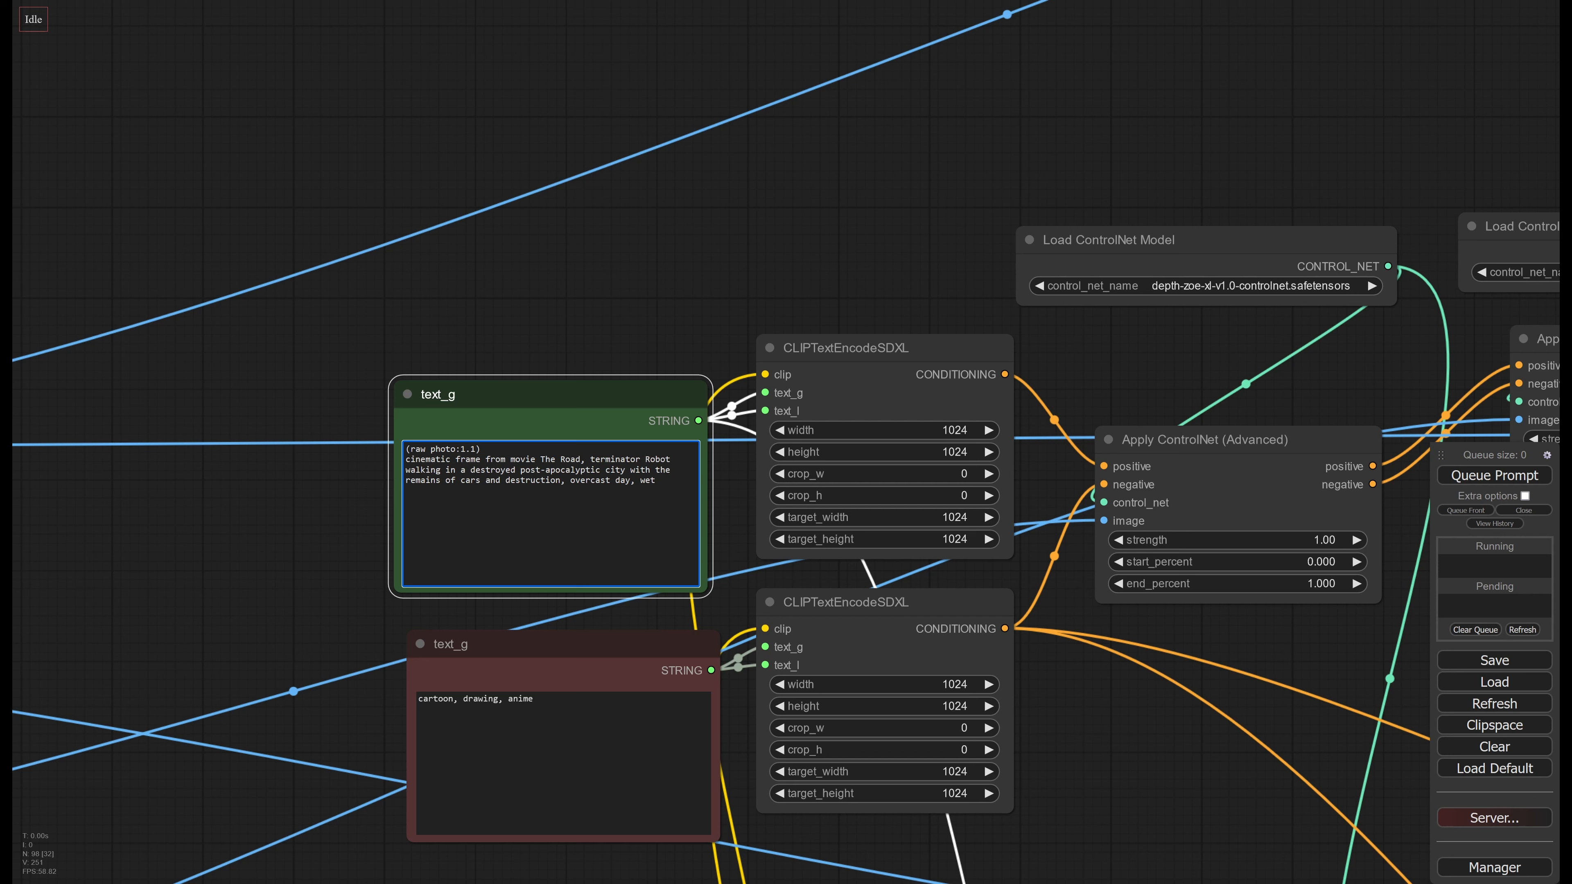
{"action": "double_click", "coordinate": [569, 459]}
{"action": "type", "text": "Terminator"}
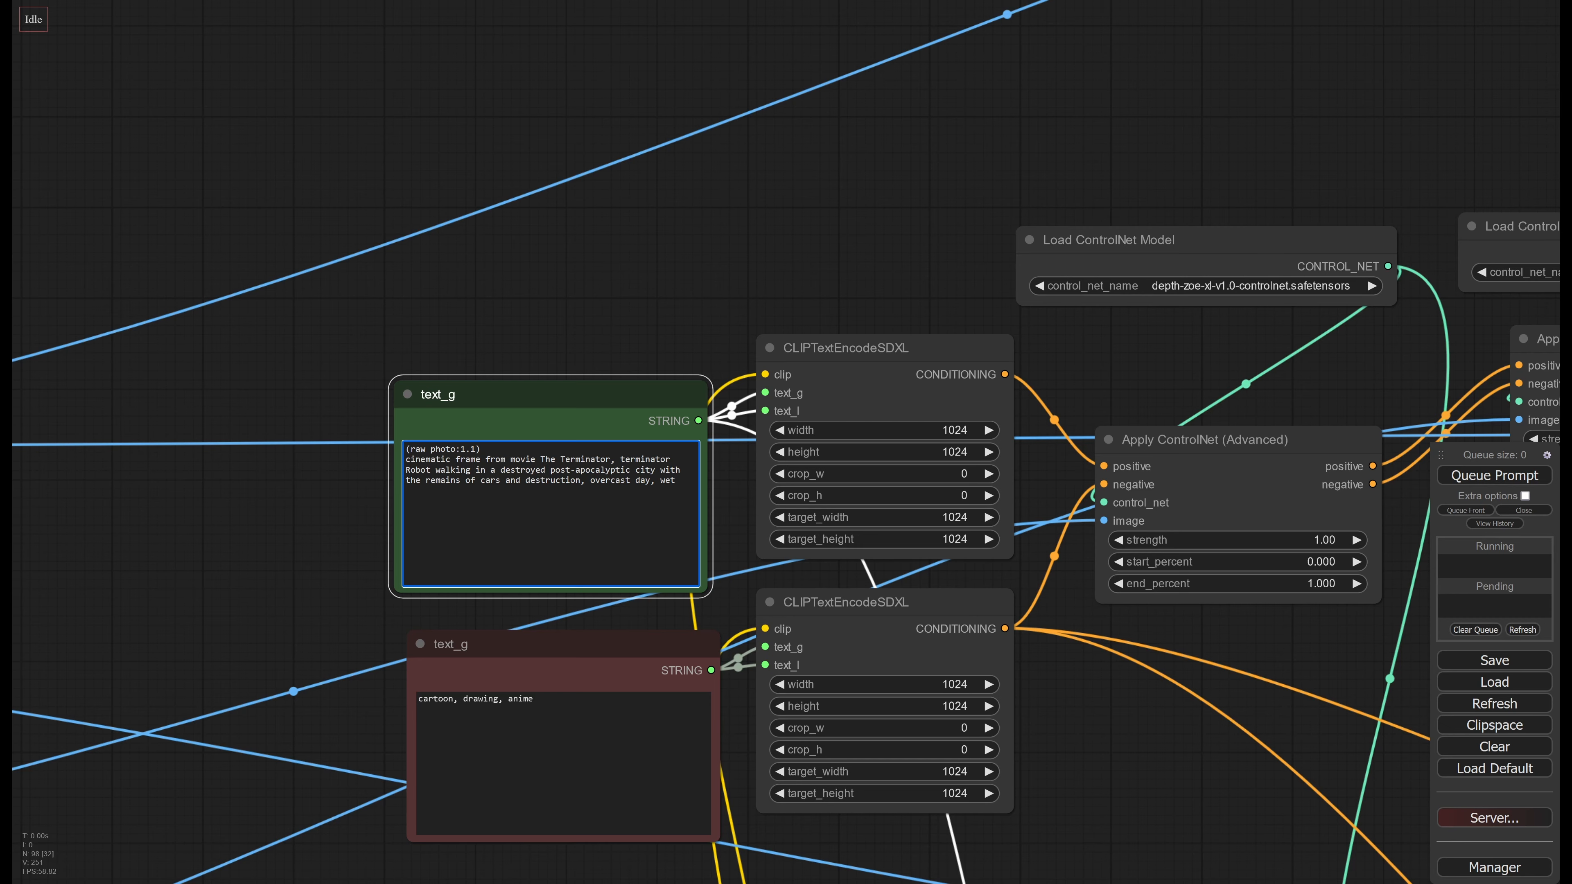
Reword the second-stage prompt to "an advanced terminator blue robot hexapod", reusing the word "terminator" from the first-stage prompt
{"action": "double_click", "coordinate": [644, 459]}
{"action": "key", "text": "ctrl+c"}
{"action": "left_click_drag", "start_coordinate": [374, 499], "coordinate": [365, 180]}
{"action": "left_click_drag", "start_coordinate": [396, 619], "coordinate": [290, 296]}
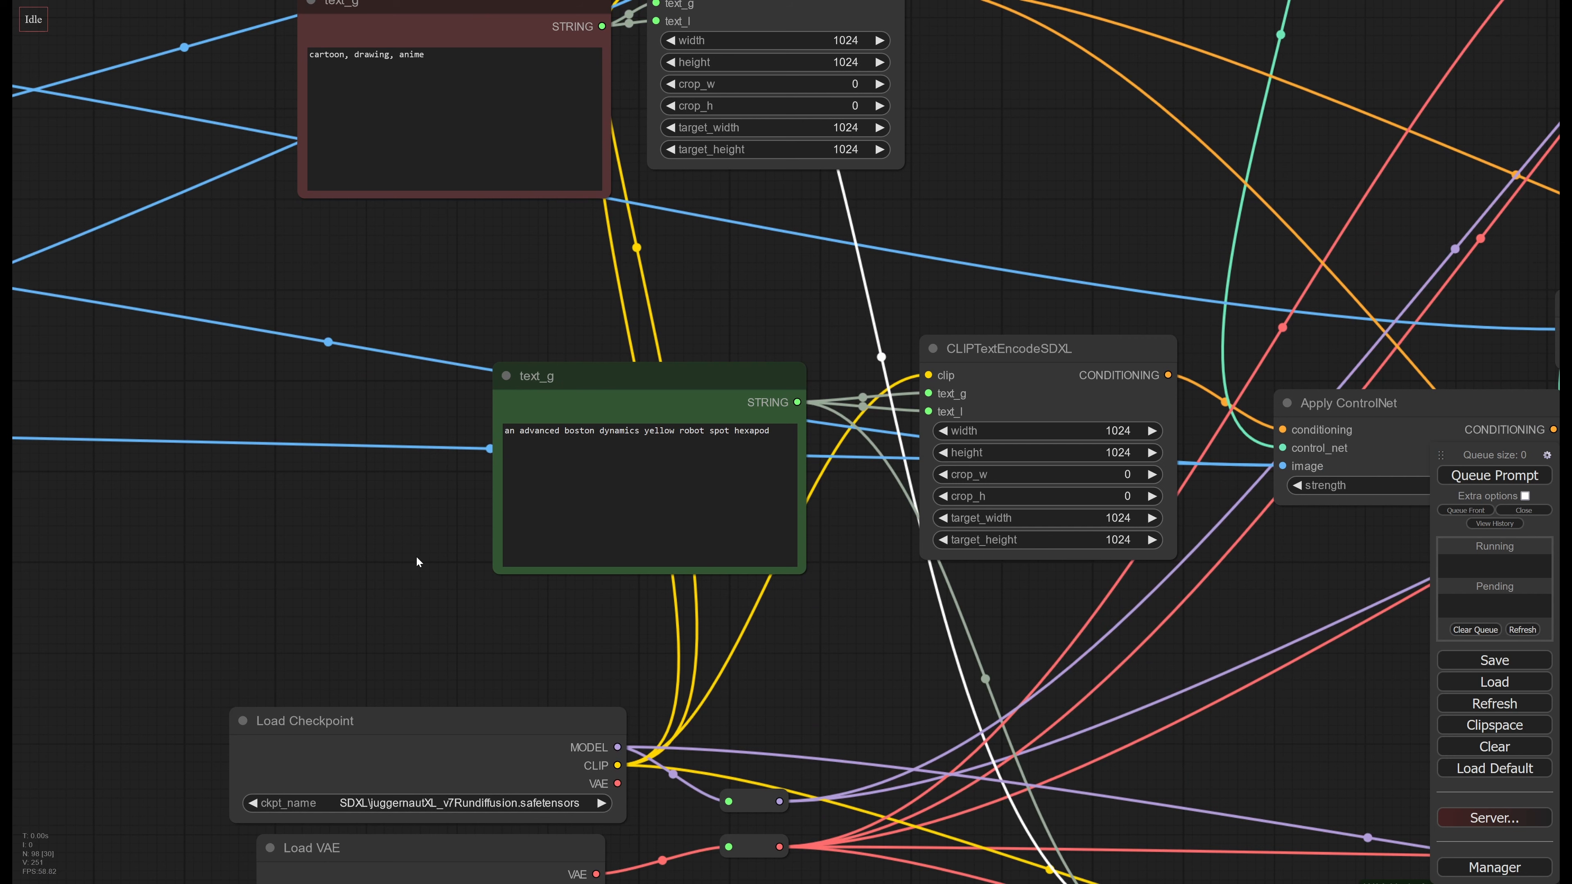
{"action": "left_click_drag", "start_coordinate": [416, 556], "coordinate": [402, 579]}
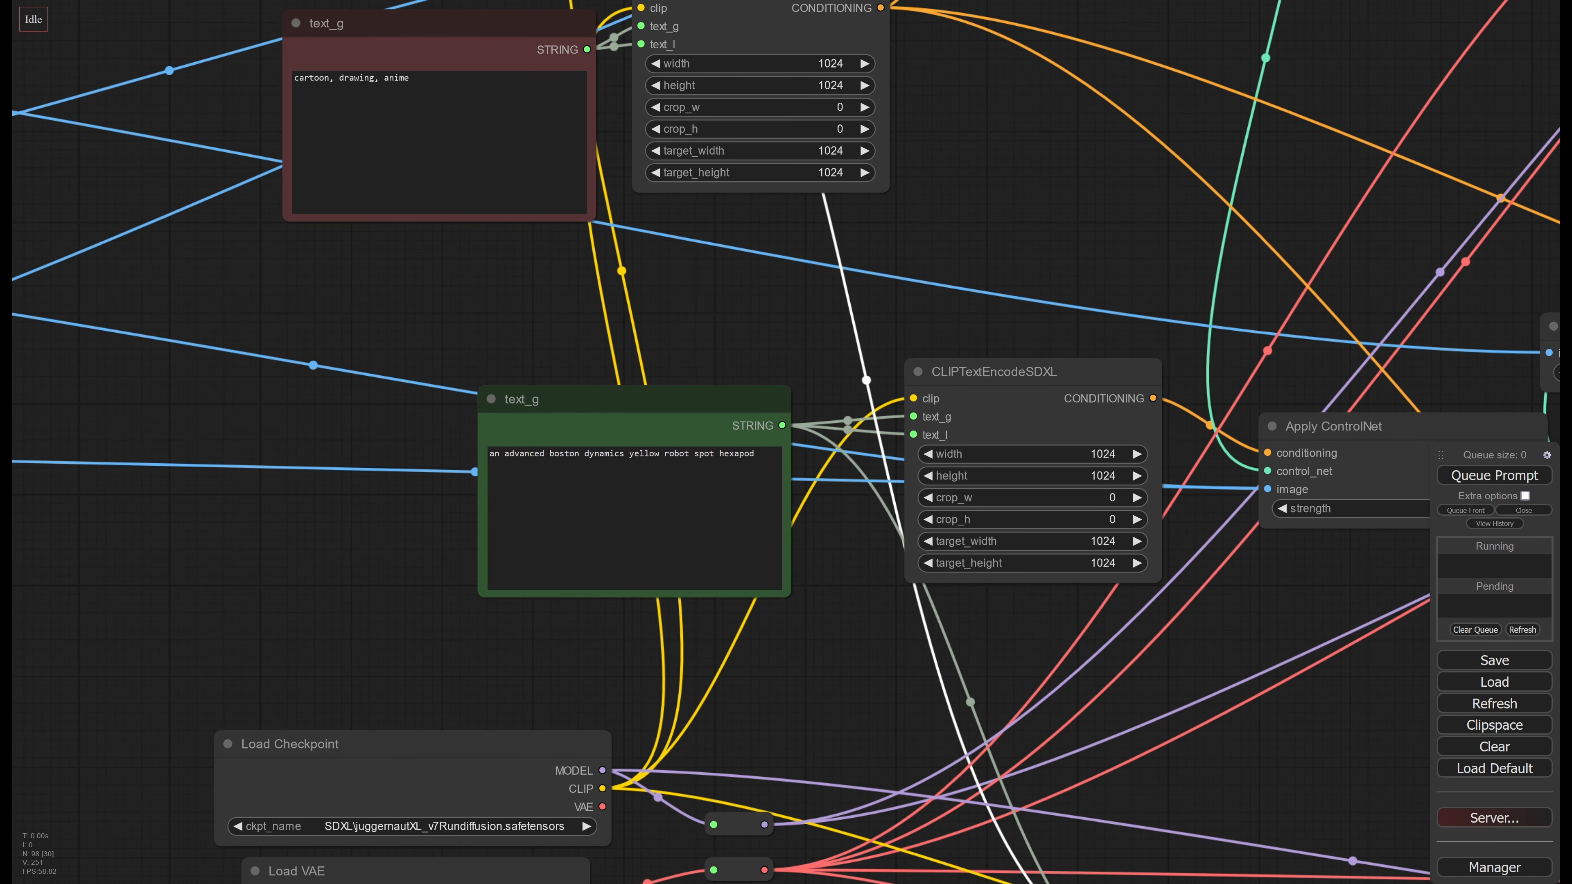
{"action": "left_click_drag", "start_coordinate": [549, 454], "coordinate": [629, 454]}
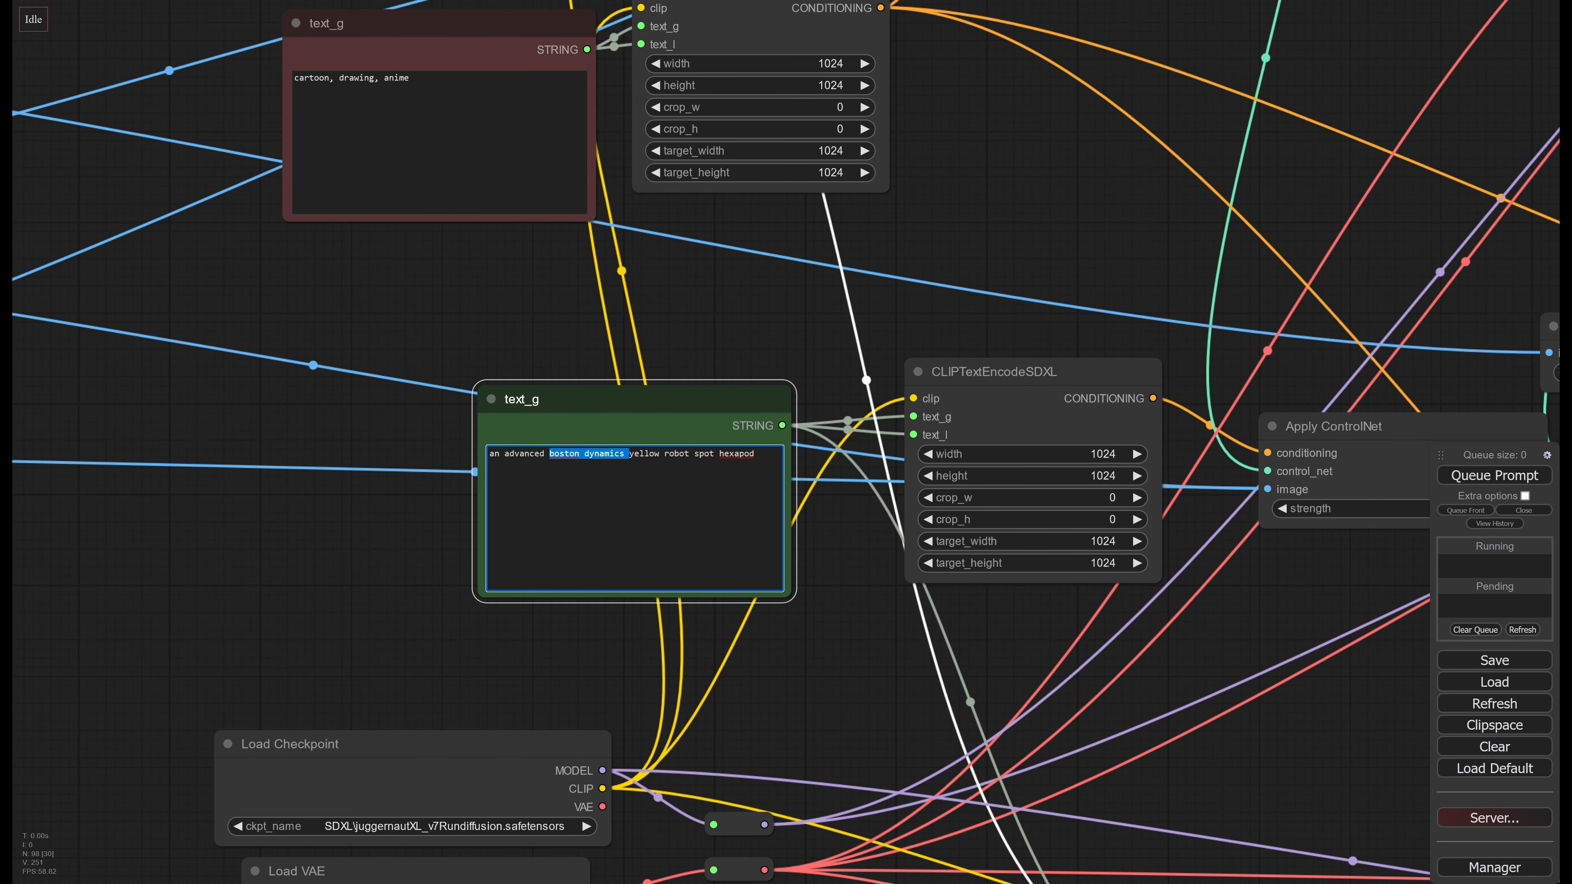
{"action": "key", "text": "ctrl+v"}
{"action": "double_click", "coordinate": [620, 454]}
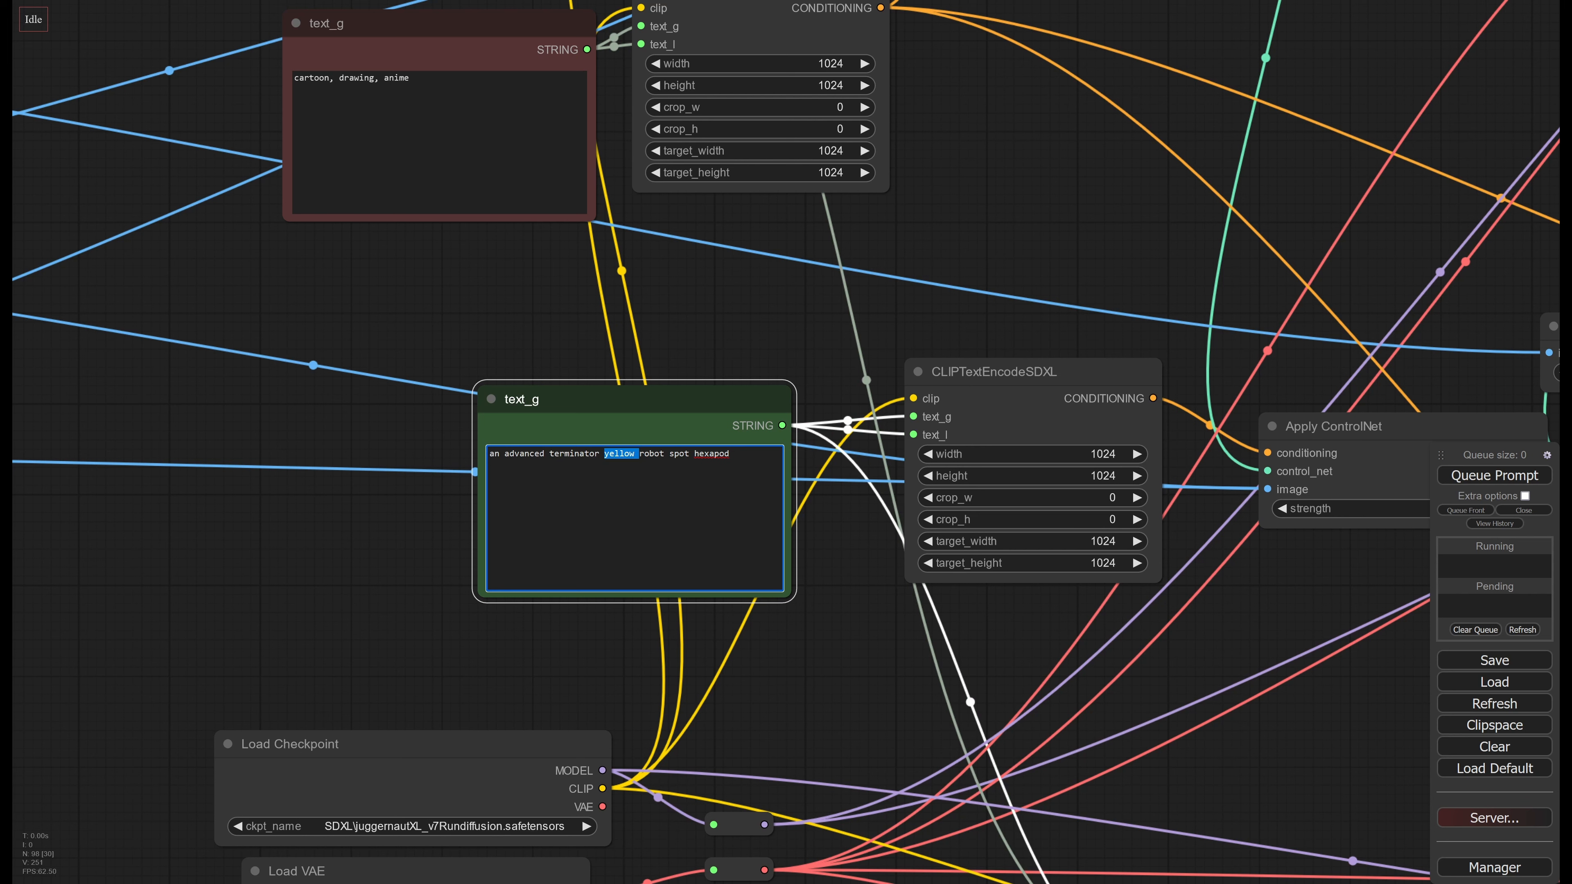
{"action": "type", "text": "blue"}
{"action": "double_click", "coordinate": [669, 454]}
{"action": "key", "text": "BackSpace"}
Queue the workflow to generate new images from the edited prompts
{"action": "left_click_drag", "start_coordinate": [731, 642], "coordinate": [429, 523]}
{"action": "scroll", "coordinate": [429, 523], "scroll_direction": "down", "scroll_amount": 5}
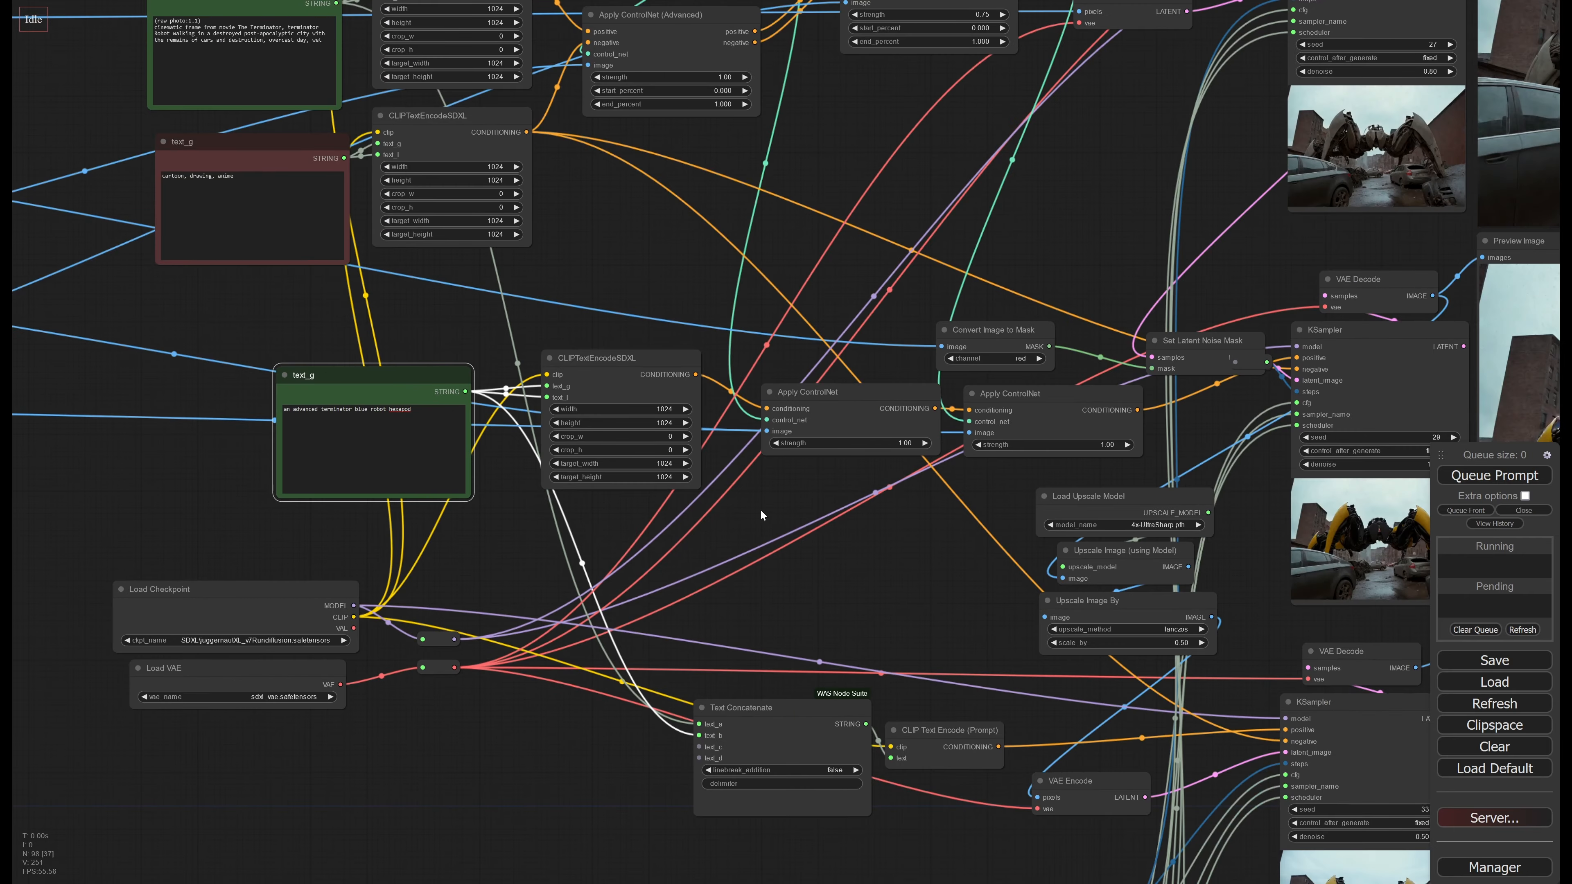
{"action": "left_click_drag", "start_coordinate": [760, 509], "coordinate": [360, 621]}
{"action": "left_click_drag", "start_coordinate": [732, 343], "coordinate": [353, 462]}
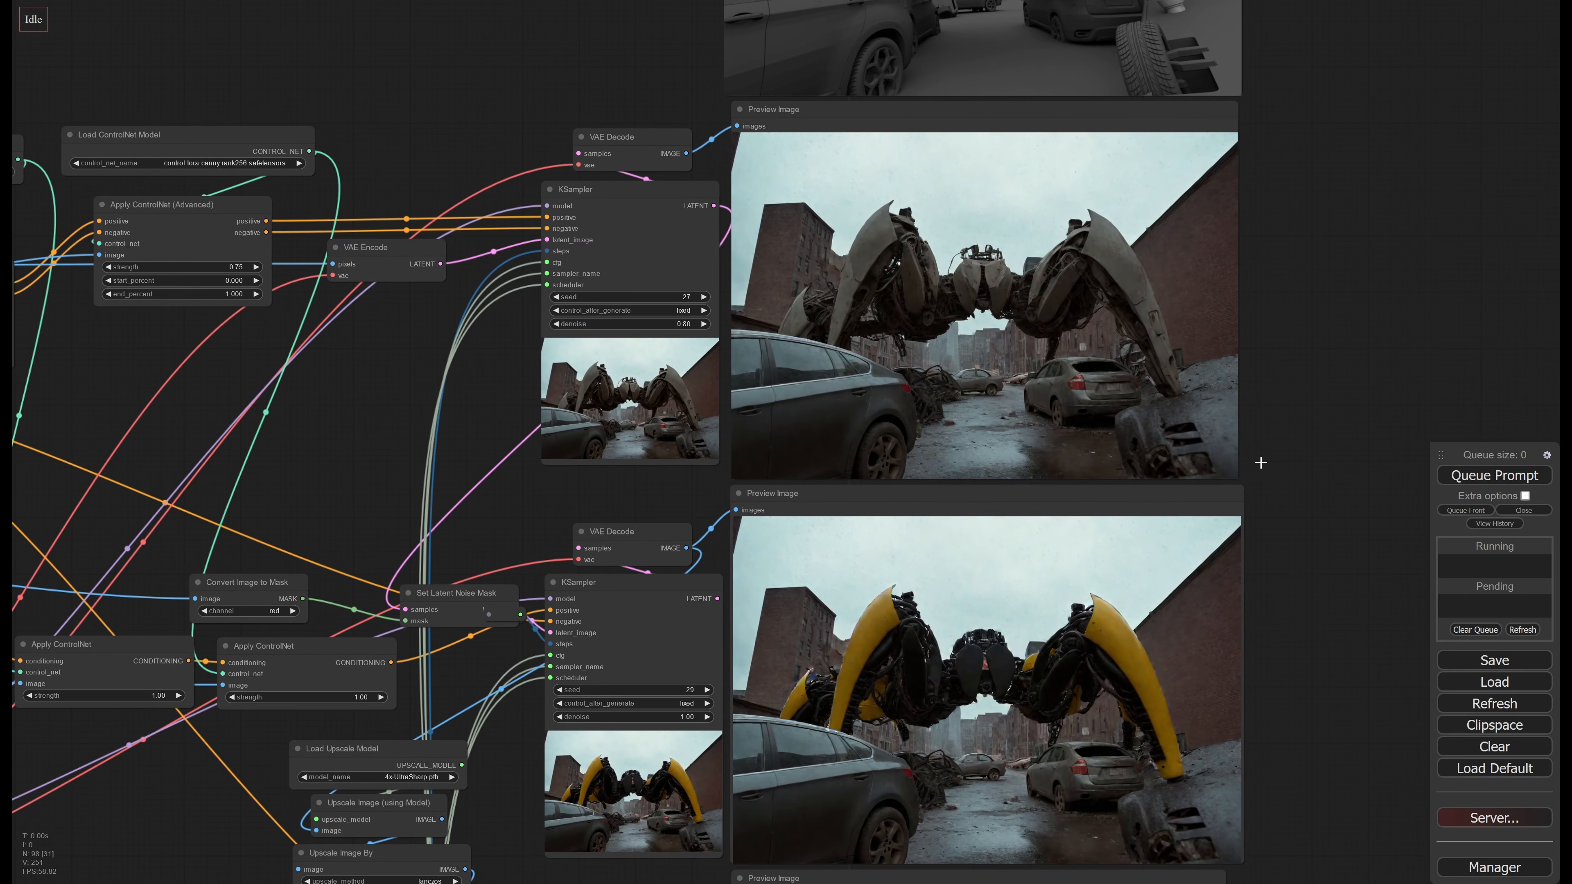
{"action": "left_click", "coordinate": [1485, 480]}
{"action": "left_click_drag", "start_coordinate": [1312, 337], "coordinate": [1192, 480]}
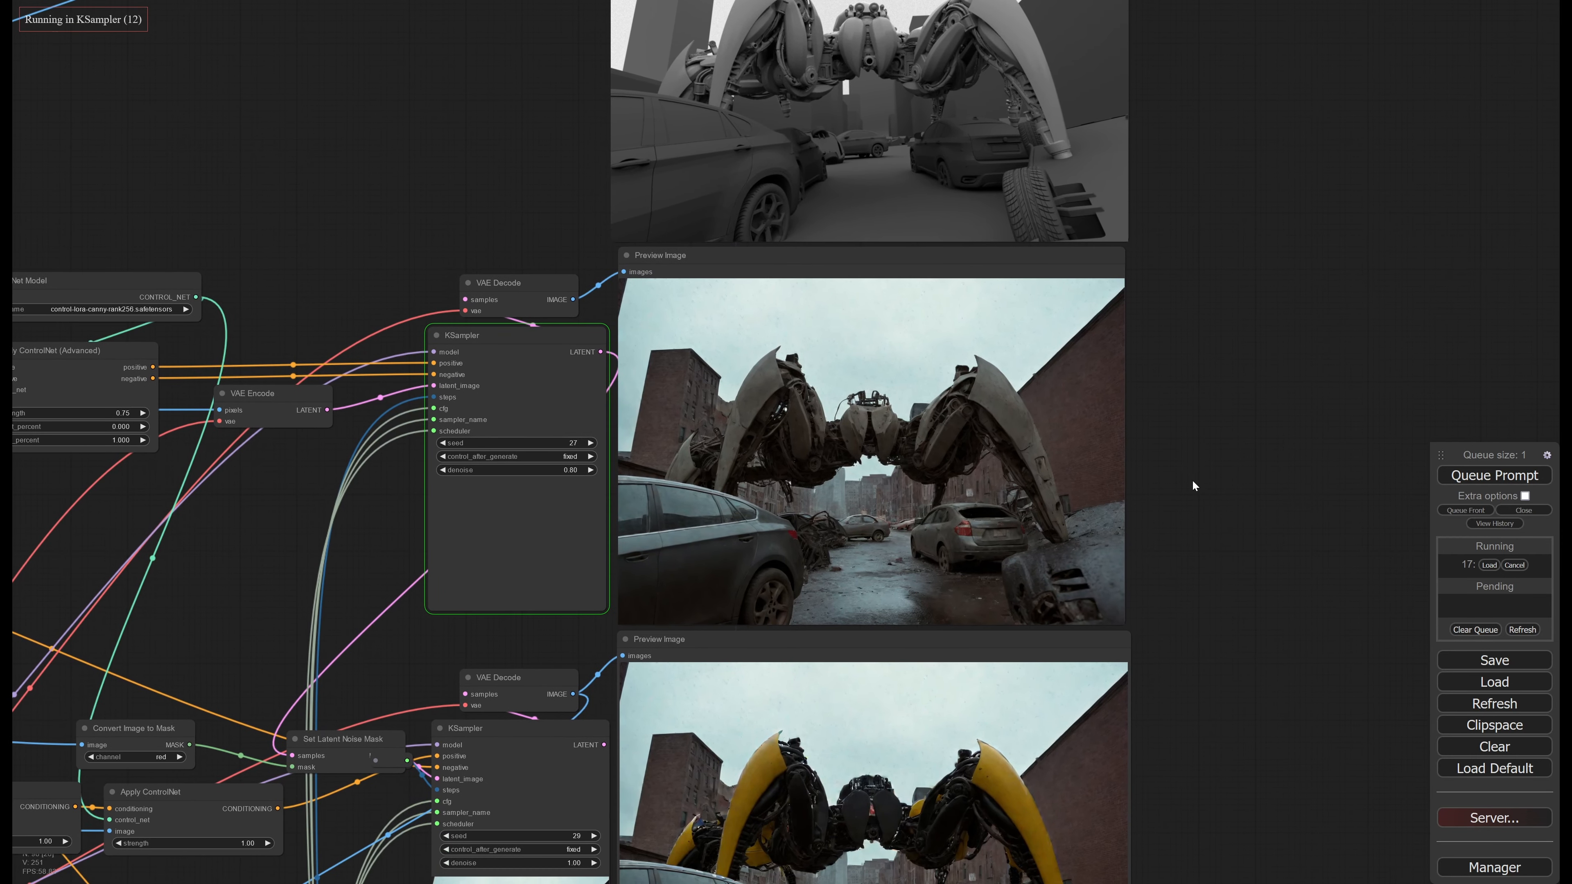
Inspect the new first-stage preview image and the second-stage KSampler's progress during generation
{"action": "scroll", "coordinate": [1192, 479], "scroll_direction": "up", "scroll_amount": 2}
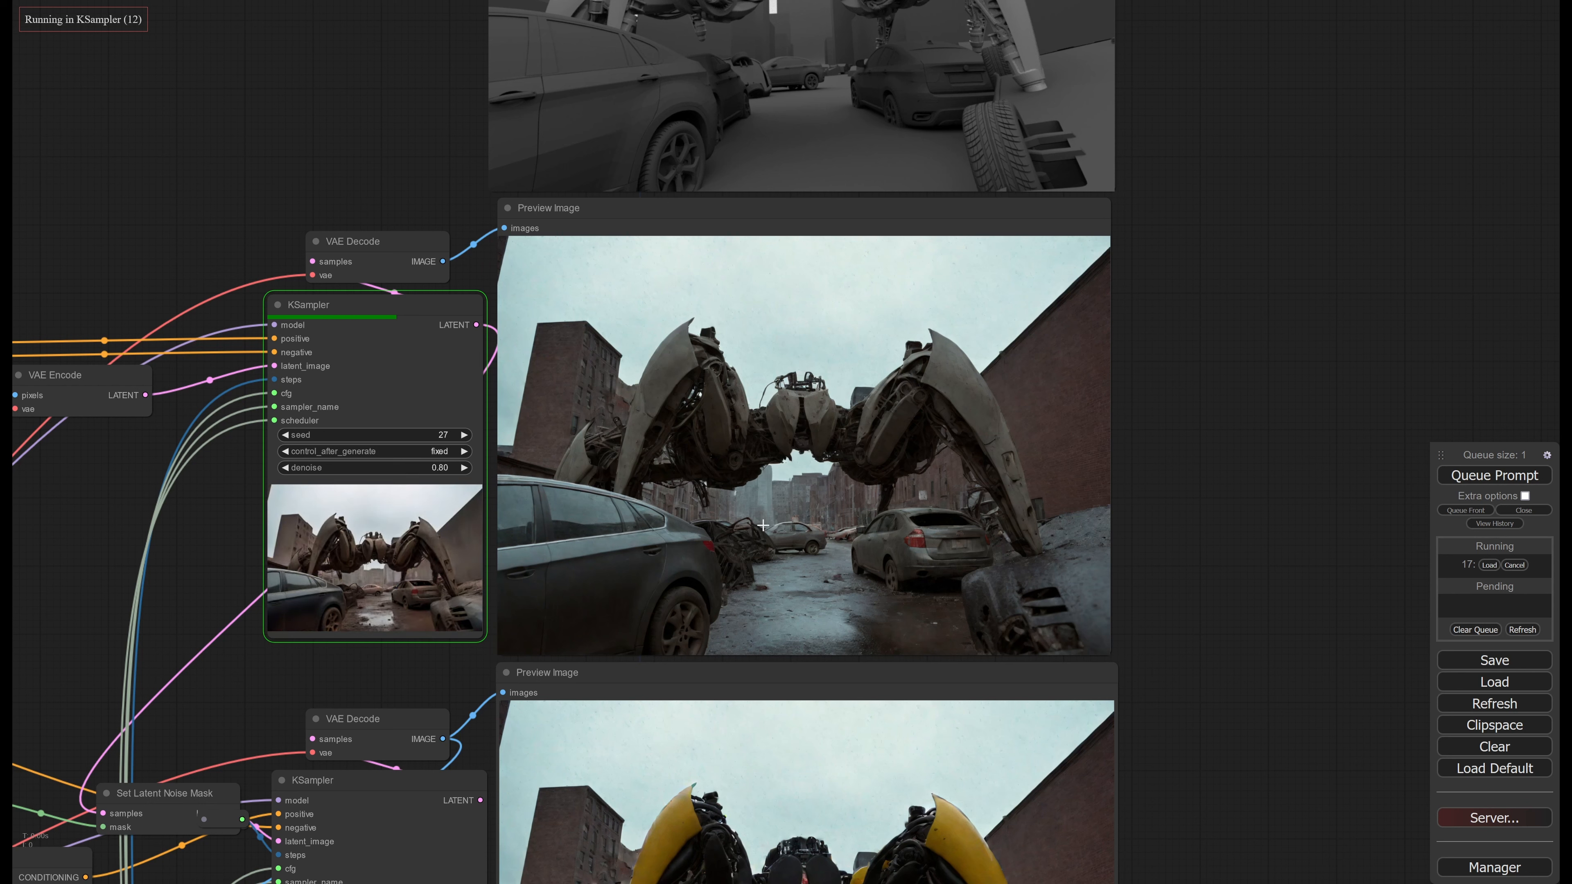
{"action": "scroll", "coordinate": [838, 506], "scroll_direction": "up", "scroll_amount": 1}
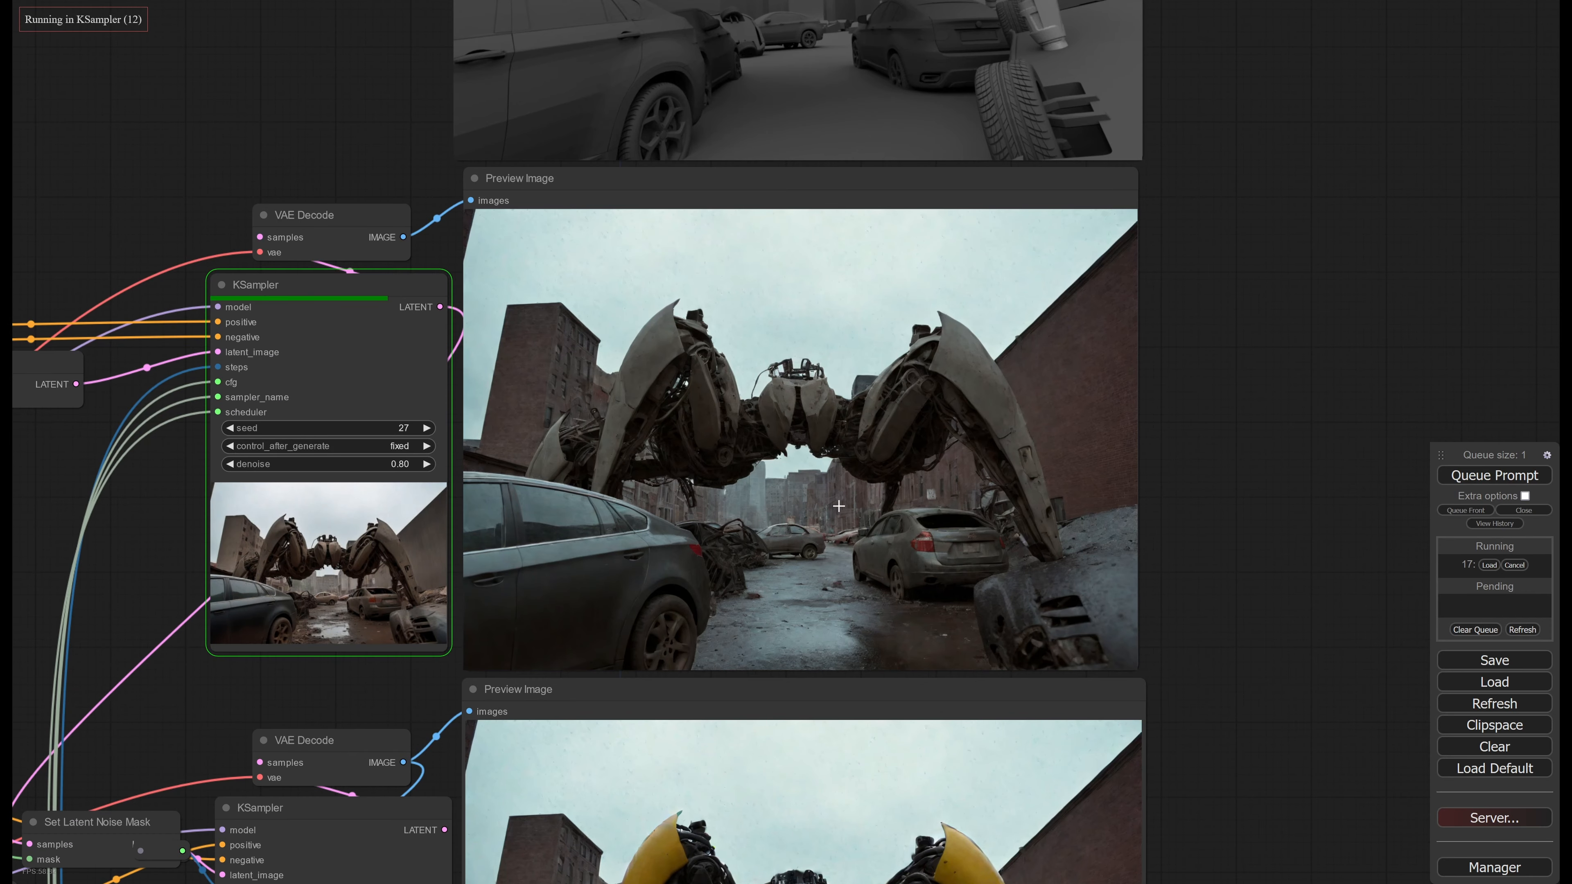
{"action": "scroll", "coordinate": [838, 506], "scroll_direction": "up", "scroll_amount": 2}
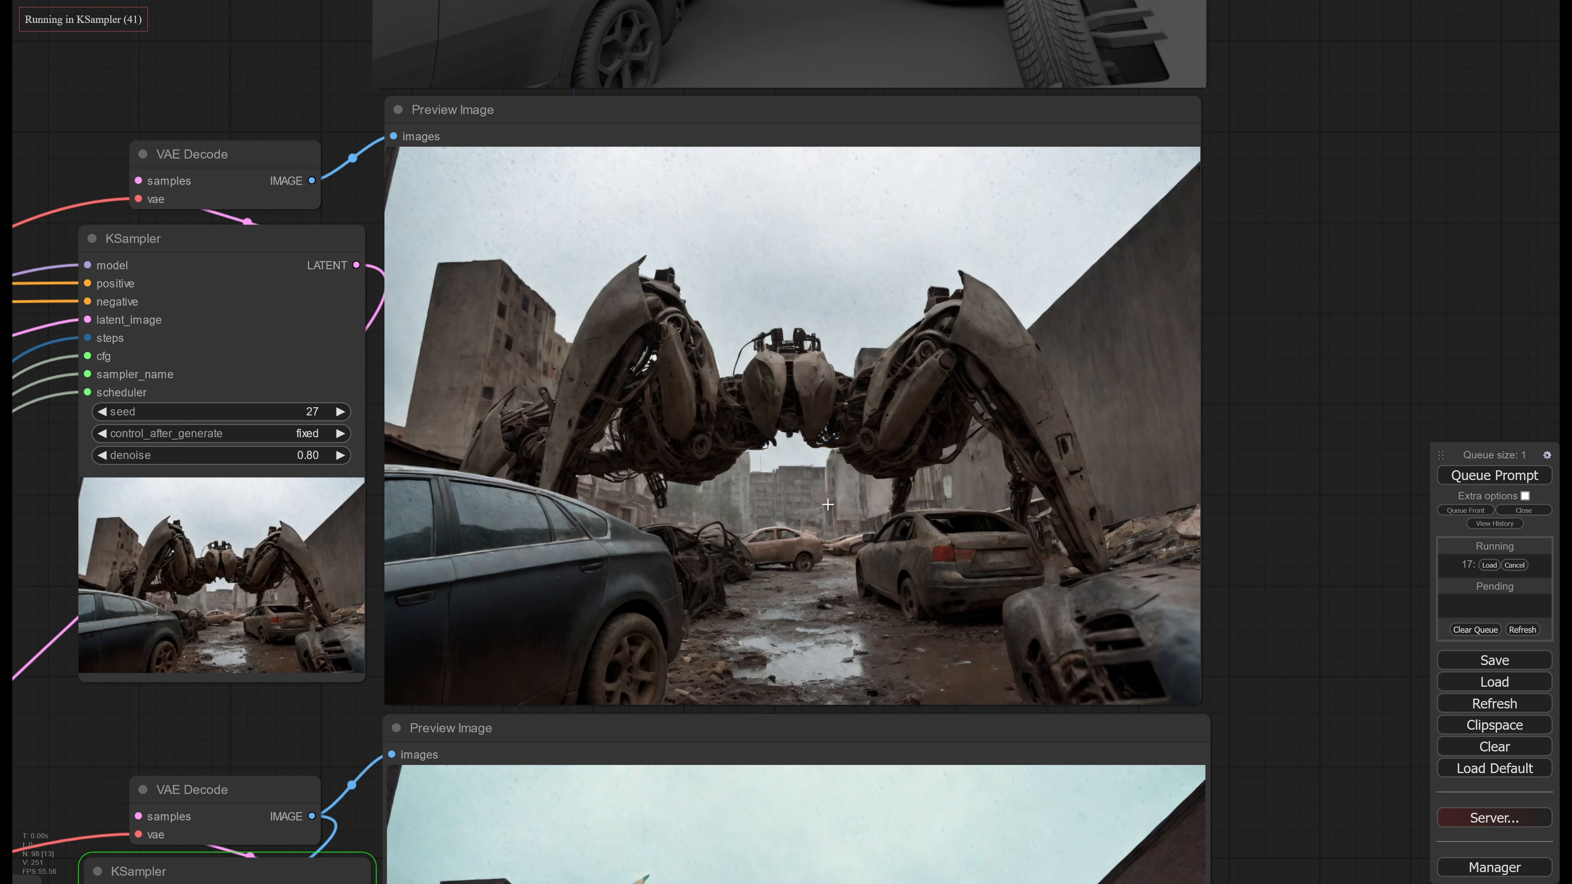
{"action": "scroll", "coordinate": [827, 504], "scroll_direction": "down", "scroll_amount": 10}
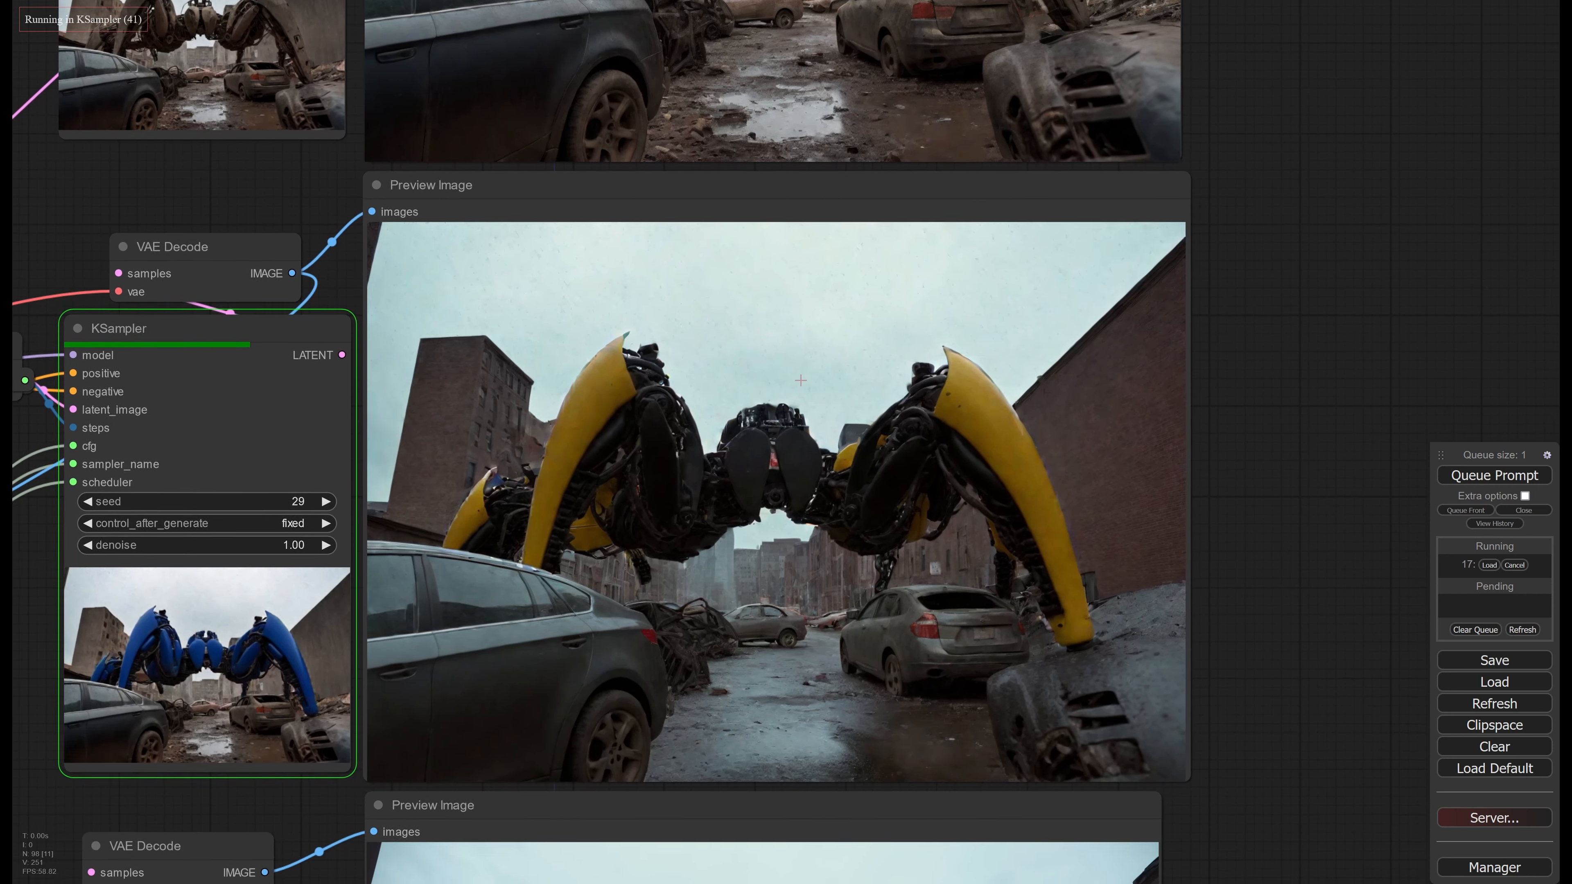
{"action": "middle_click_drag", "start_coordinate": [800, 380], "coordinate": [1135, 277]}
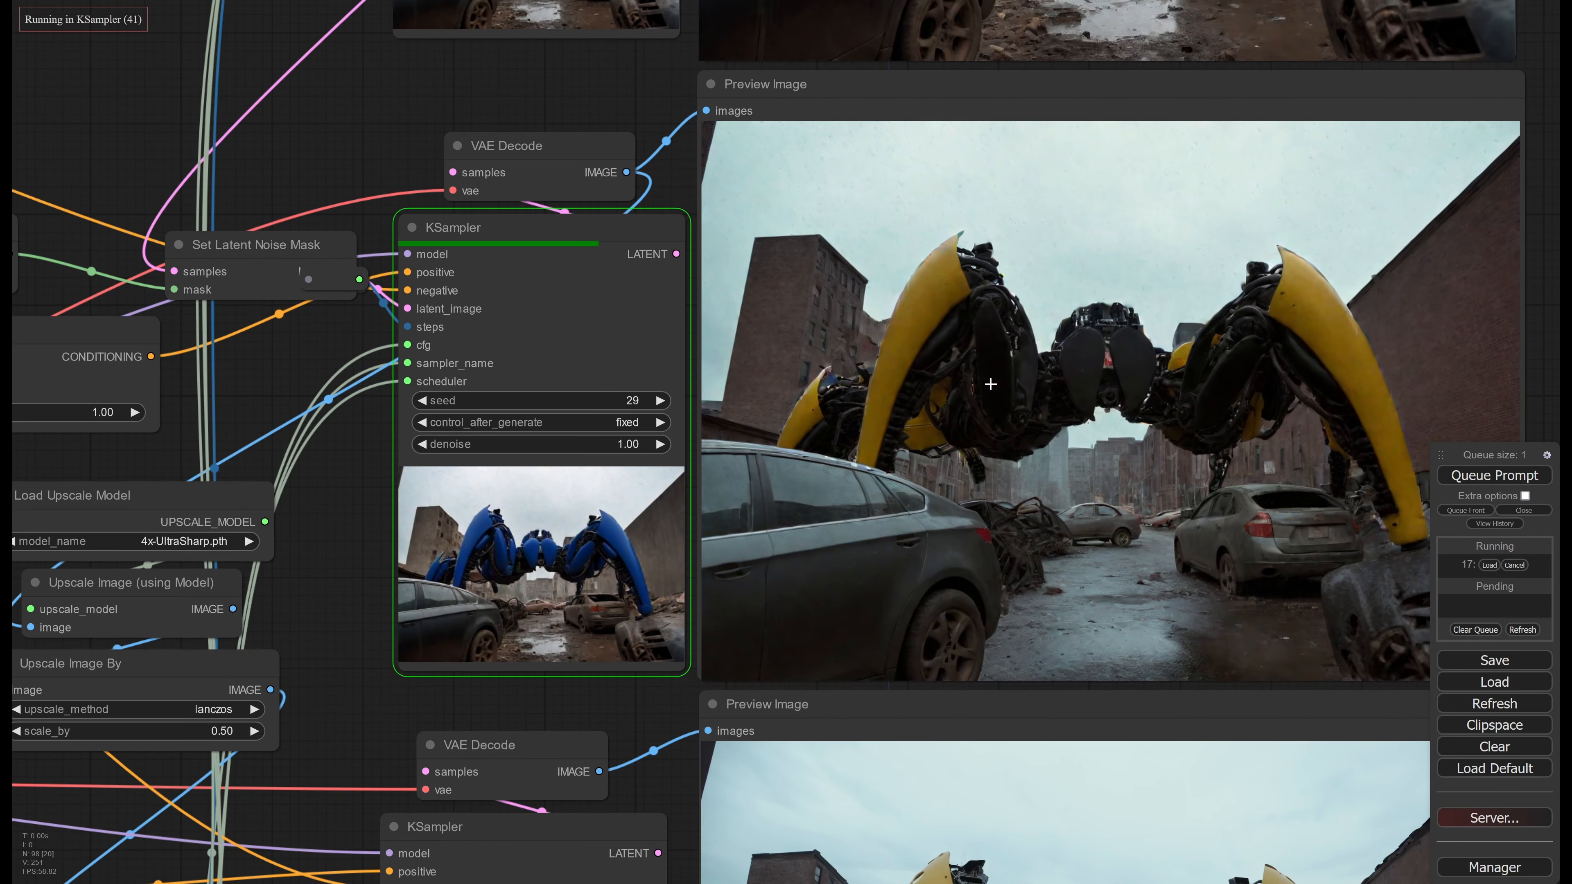
{"action": "middle_click_drag", "start_coordinate": [552, 564], "coordinate": [758, 533]}
{"action": "scroll", "coordinate": [758, 533], "scroll_direction": "up", "scroll_amount": 3}
{"action": "scroll", "coordinate": [607, 517], "scroll_direction": "down", "scroll_amount": 6}
Compare the second-stage text_g prompt and its ControlNet chain with the newly generated second-stage preview image
{"action": "middle_click_drag", "start_coordinate": [433, 495], "coordinate": [1101, 544]}
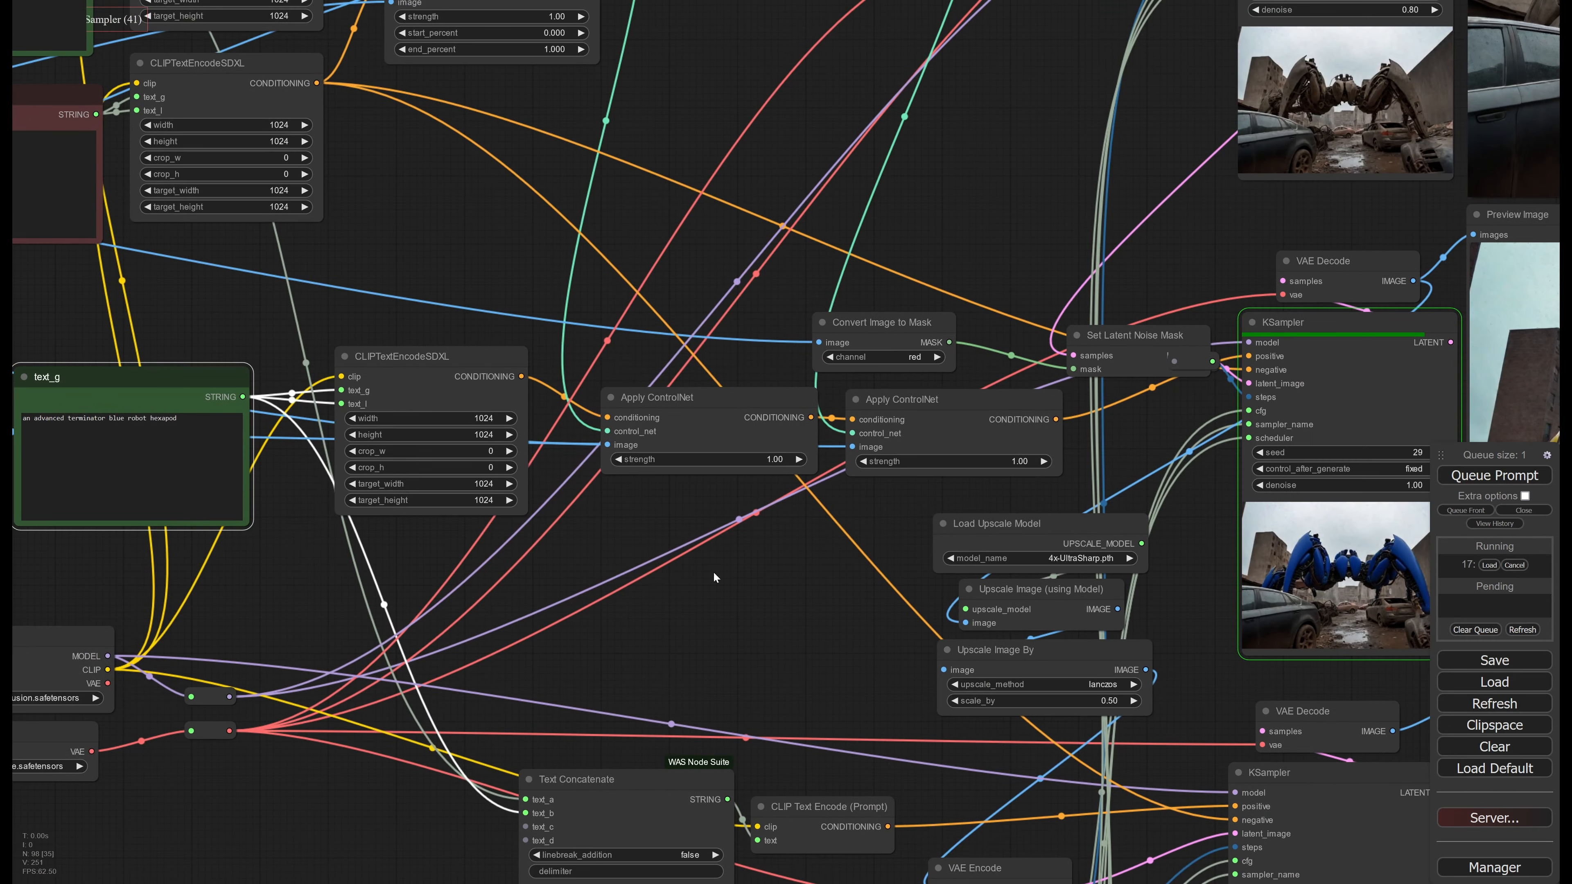
{"action": "middle_click_drag", "start_coordinate": [387, 535], "coordinate": [784, 551]}
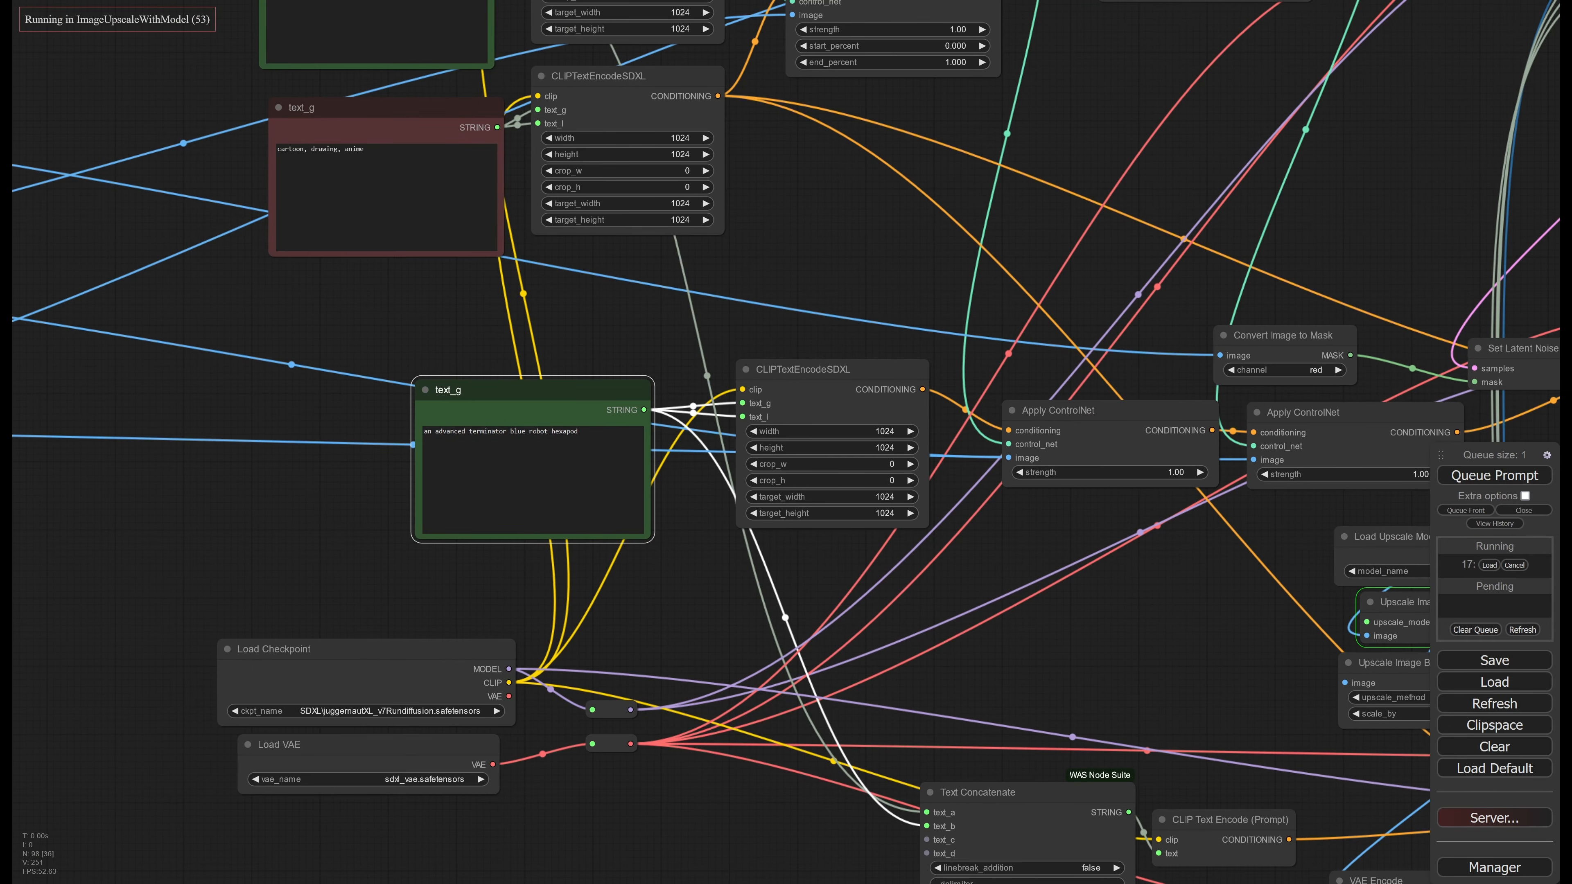
{"action": "middle_click_drag", "start_coordinate": [1088, 550], "coordinate": [310, 517]}
{"action": "middle_click_drag", "start_coordinate": [988, 435], "coordinate": [592, 460]}
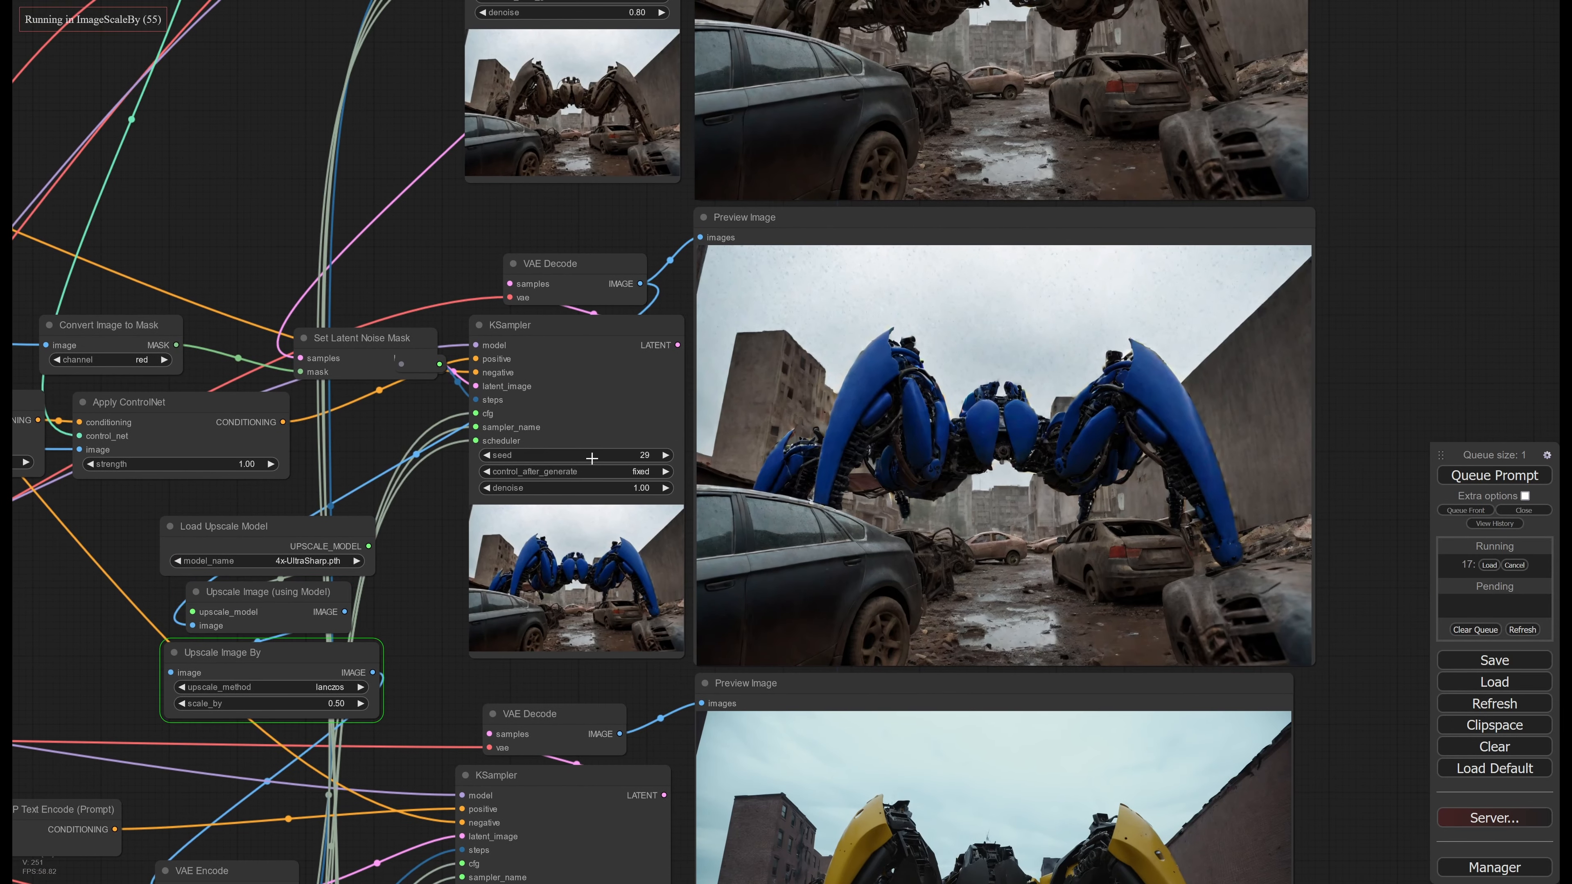
{"action": "scroll", "coordinate": [1013, 446], "scroll_direction": "up", "scroll_amount": 3}
{"action": "middle_click_drag", "start_coordinate": [1012, 446], "coordinate": [886, 464]}
{"action": "scroll", "coordinate": [886, 463], "scroll_direction": "up", "scroll_amount": 3}
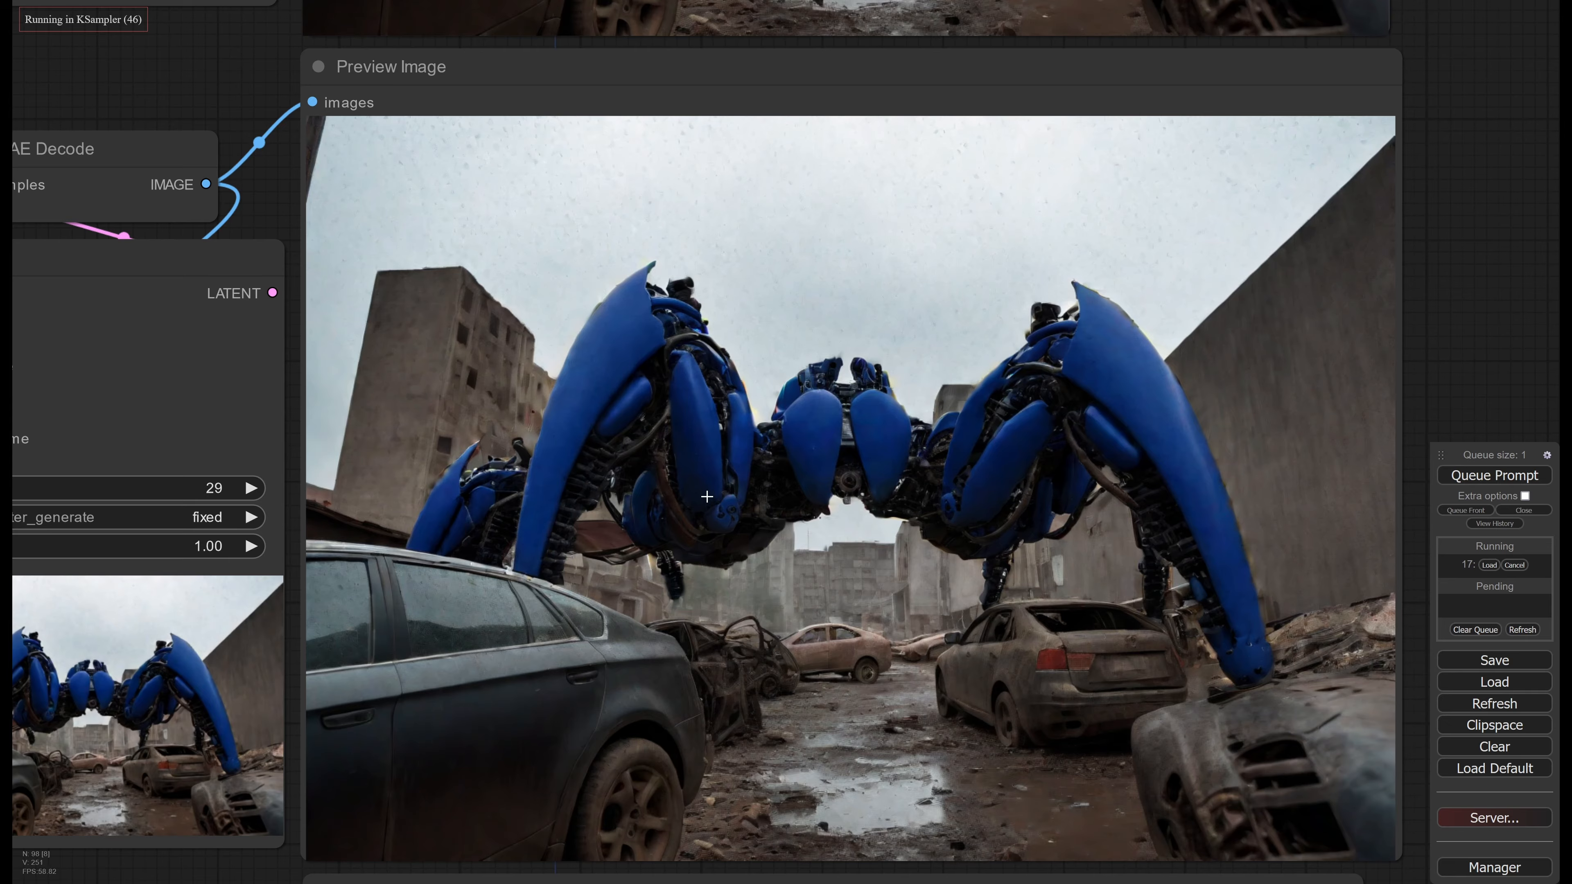
Trace the third-stage KSampler's inputs back through VAE Encode and Text Concatenate to the first- and second-stage prompts
{"action": "scroll", "coordinate": [692, 489], "scroll_direction": "down", "scroll_amount": 5}
{"action": "middle_click_drag", "start_coordinate": [763, 247], "coordinate": [795, 111]}
{"action": "middle_click_drag", "start_coordinate": [726, 622], "coordinate": [784, 482]}
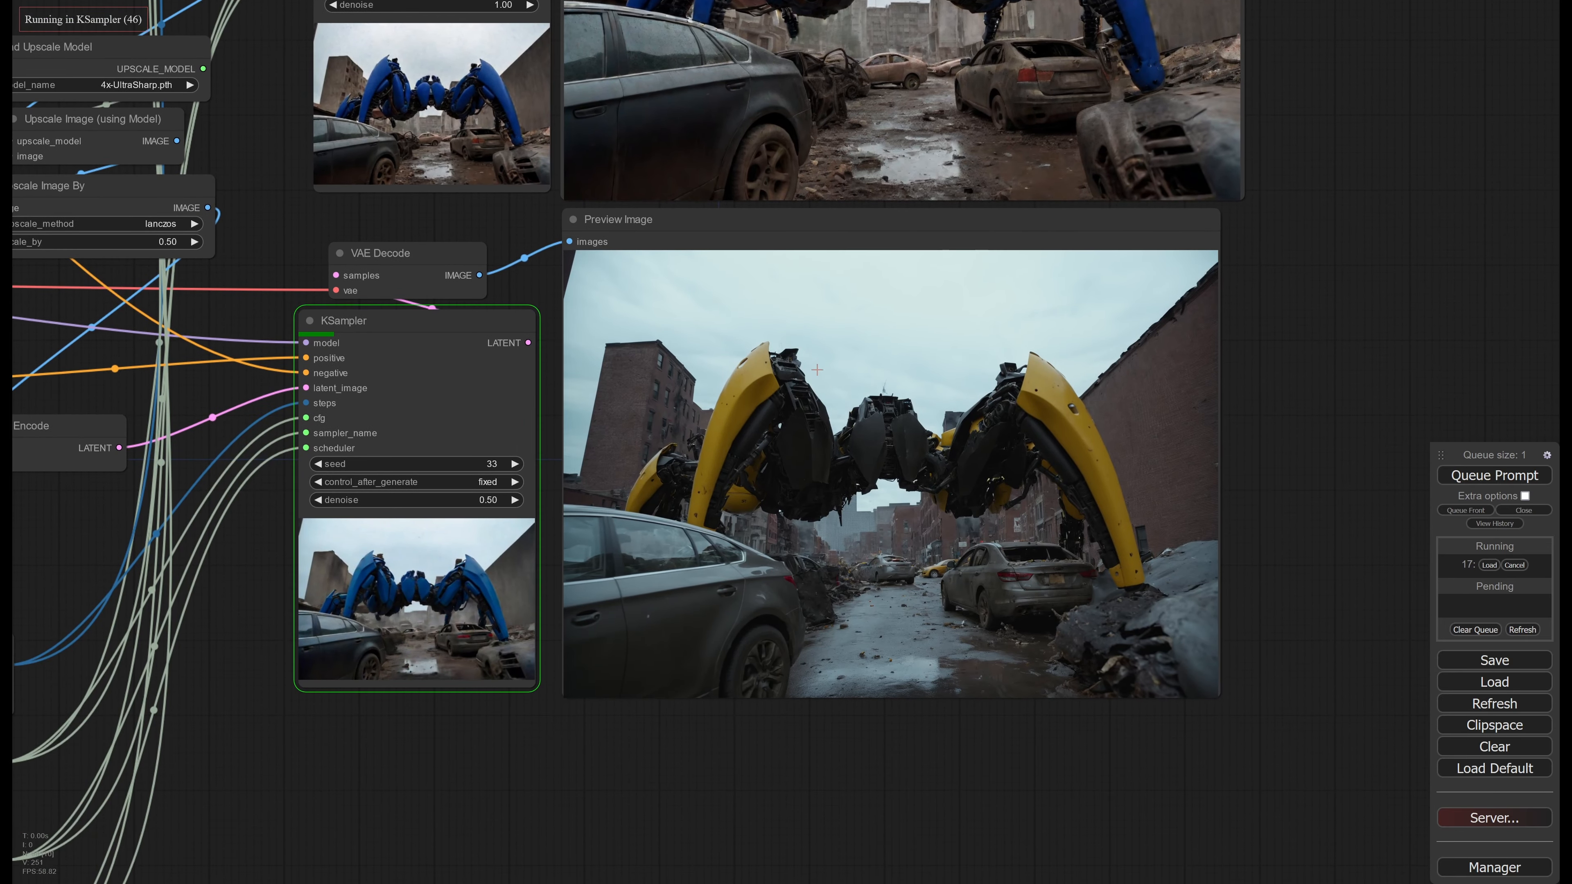
{"action": "scroll", "coordinate": [784, 482], "scroll_direction": "up", "scroll_amount": 2}
{"action": "middle_click_drag", "start_coordinate": [295, 449], "coordinate": [1036, 502]}
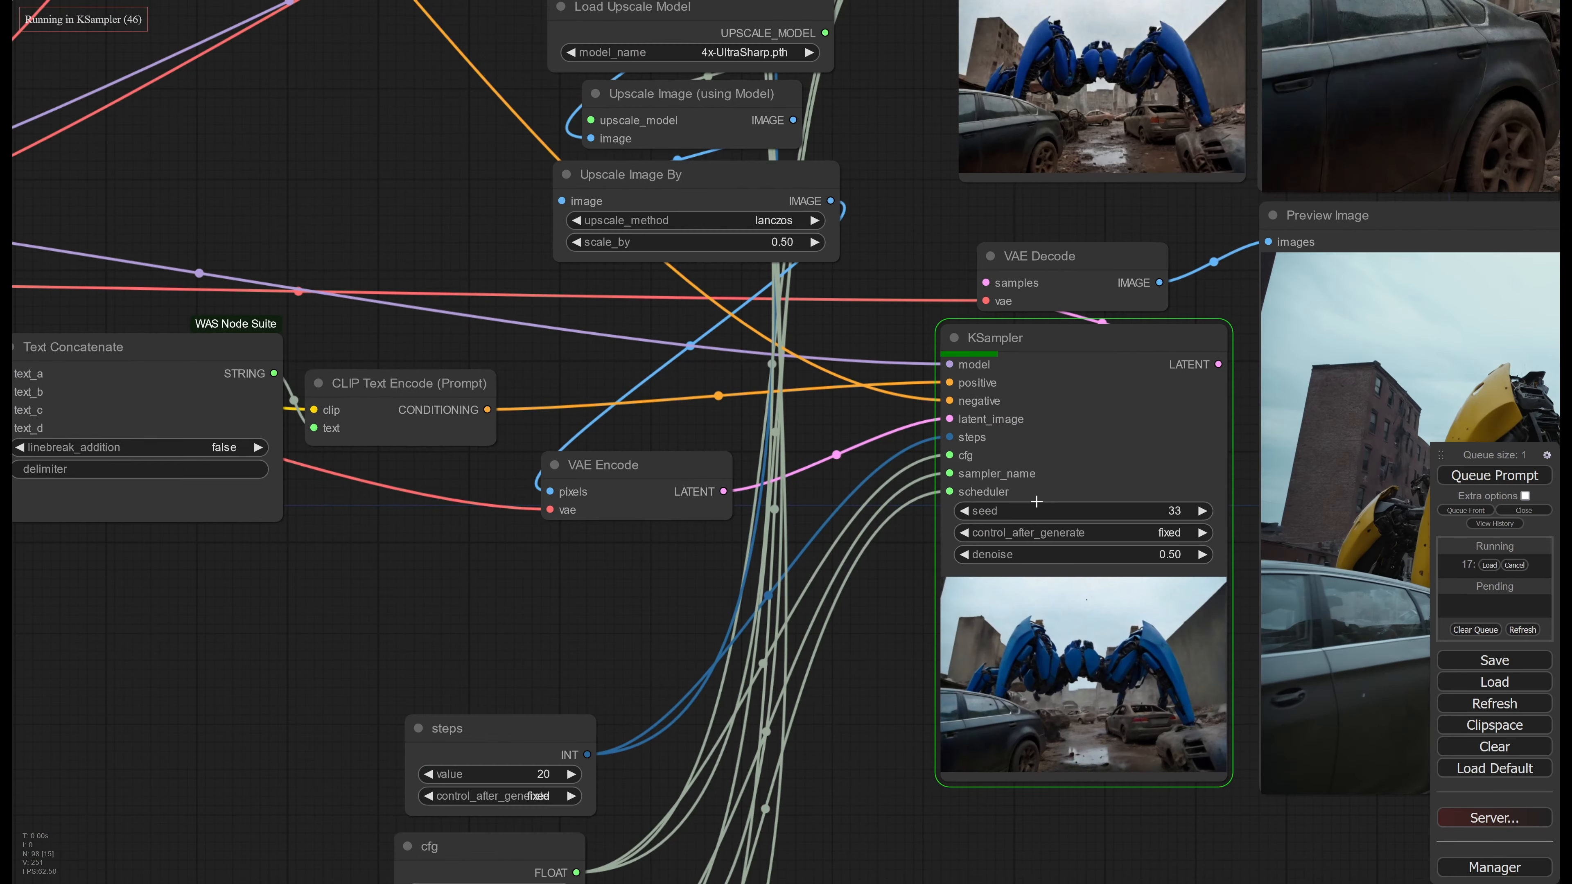
{"action": "middle_click_drag", "start_coordinate": [635, 486], "coordinate": [966, 523]}
{"action": "middle_click_drag", "start_coordinate": [489, 511], "coordinate": [774, 530]}
{"action": "scroll", "coordinate": [619, 305], "scroll_direction": "down", "scroll_amount": 2}
{"action": "middle_click_drag", "start_coordinate": [631, 299], "coordinate": [837, 582]}
{"action": "middle_click_drag", "start_coordinate": [836, 508], "coordinate": [967, 656]}
{"action": "scroll", "coordinate": [967, 657], "scroll_direction": "down", "scroll_amount": 2}
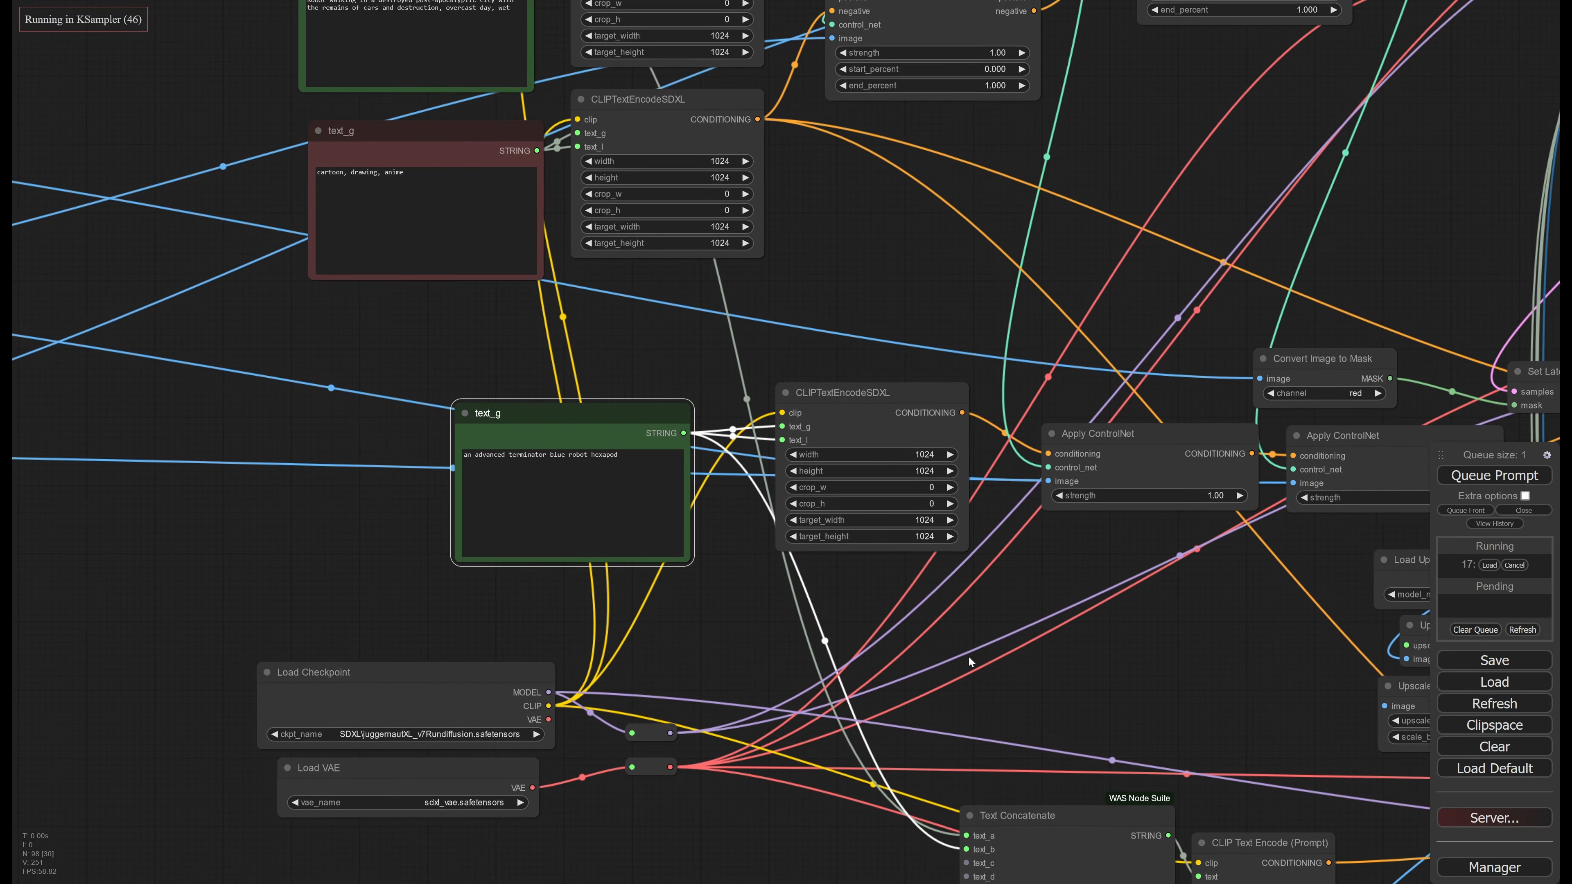
{"action": "middle_click_drag", "start_coordinate": [805, 263], "coordinate": [809, 346]}
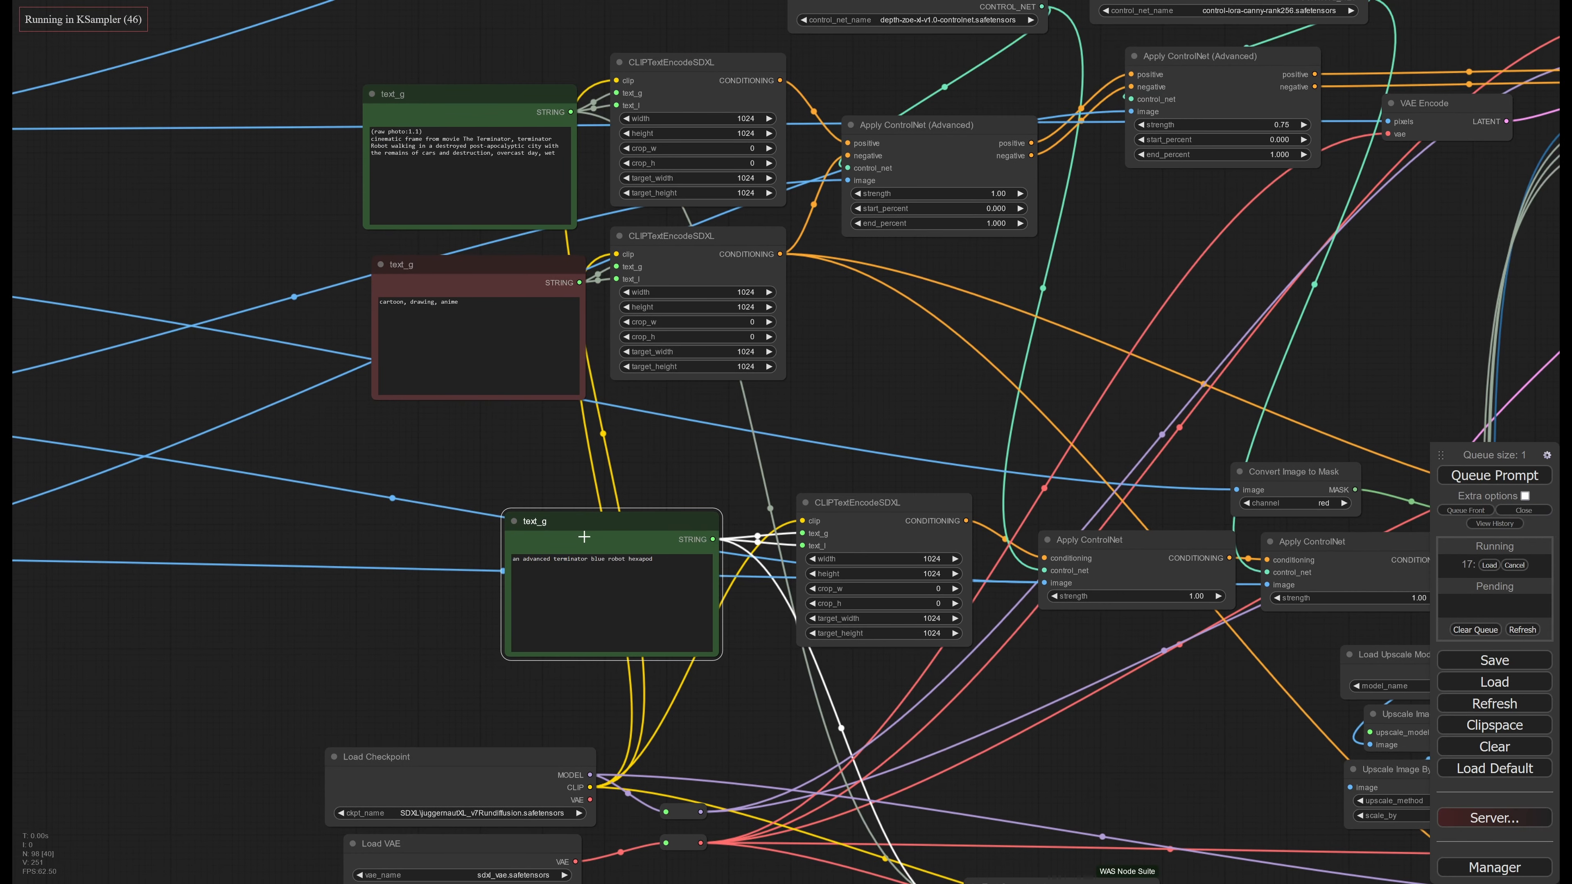
Return to the third-stage KSampler and examine its in-progress image beside the Preview Image node
{"action": "middle_click_drag", "start_coordinate": [1080, 706], "coordinate": [637, 452]}
{"action": "middle_click_drag", "start_coordinate": [1190, 674], "coordinate": [791, 466]}
{"action": "middle_click_drag", "start_coordinate": [1069, 498], "coordinate": [675, 433]}
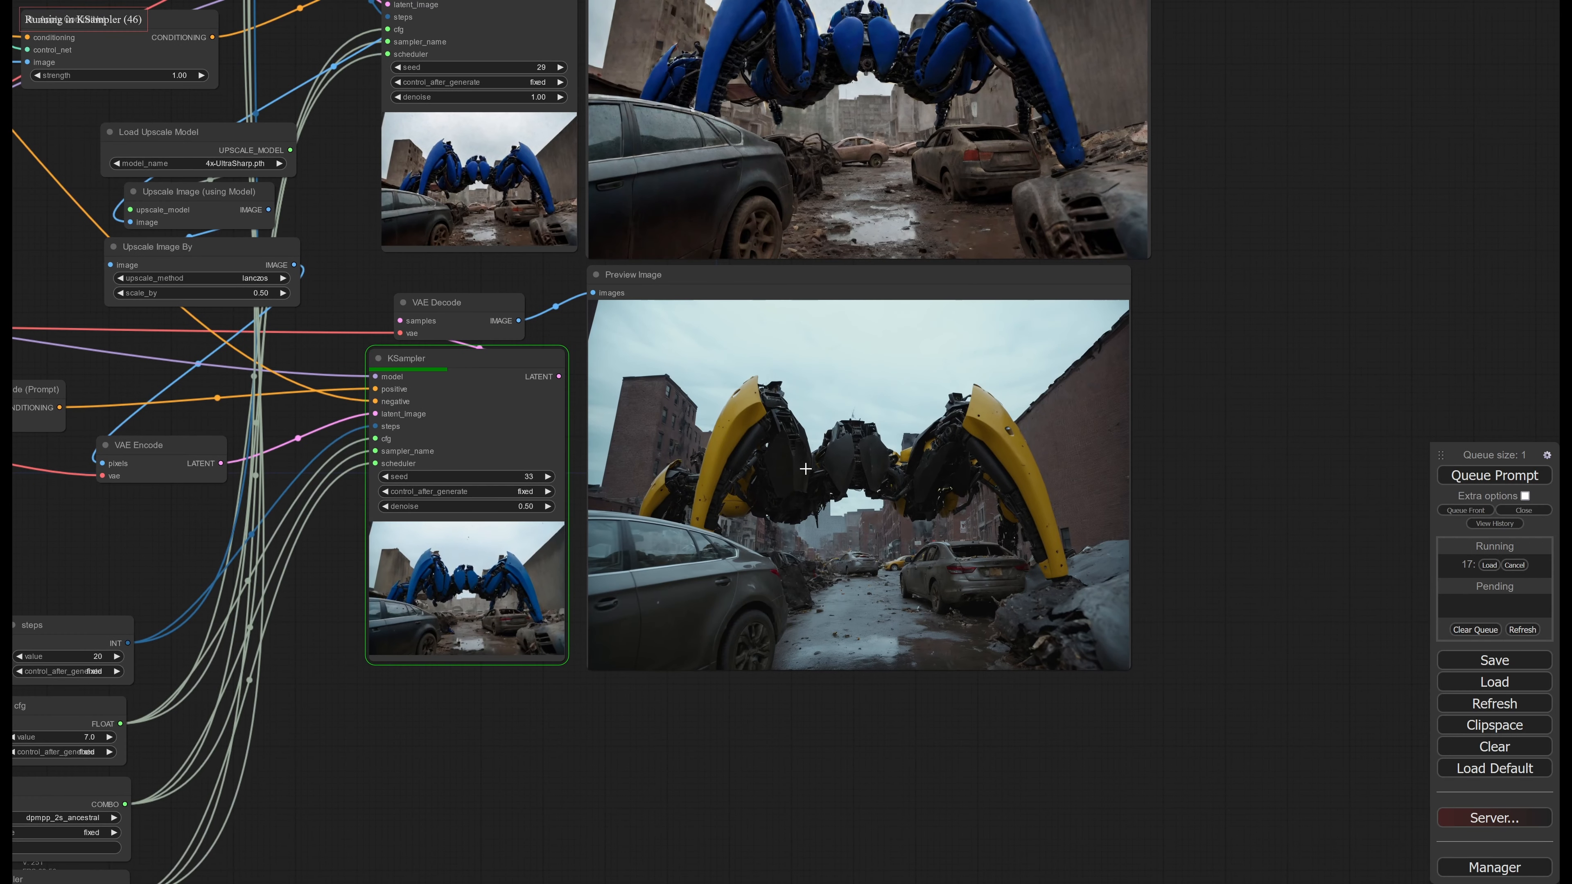
{"action": "scroll", "coordinate": [831, 437], "scroll_direction": "up", "scroll_amount": 3}
{"action": "middle_click_drag", "start_coordinate": [832, 434], "coordinate": [798, 459]}
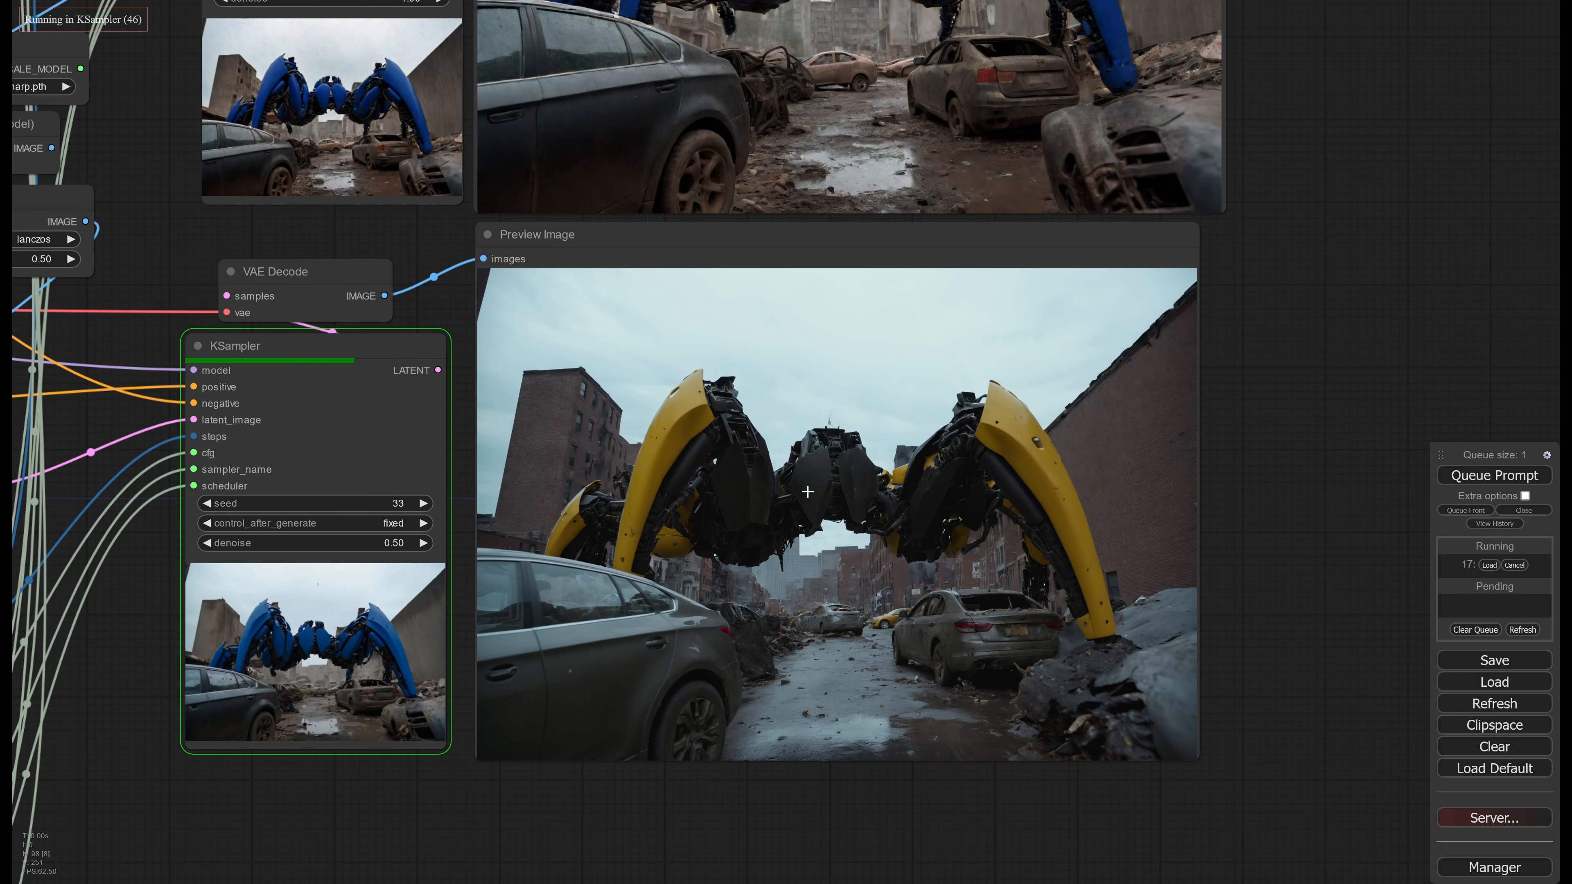
Compare the second-stage preview of the blue robot with the third-stage preview and examine the third-stage image up close
{"action": "middle_click_drag", "start_coordinate": [836, 227], "coordinate": [784, 568]}
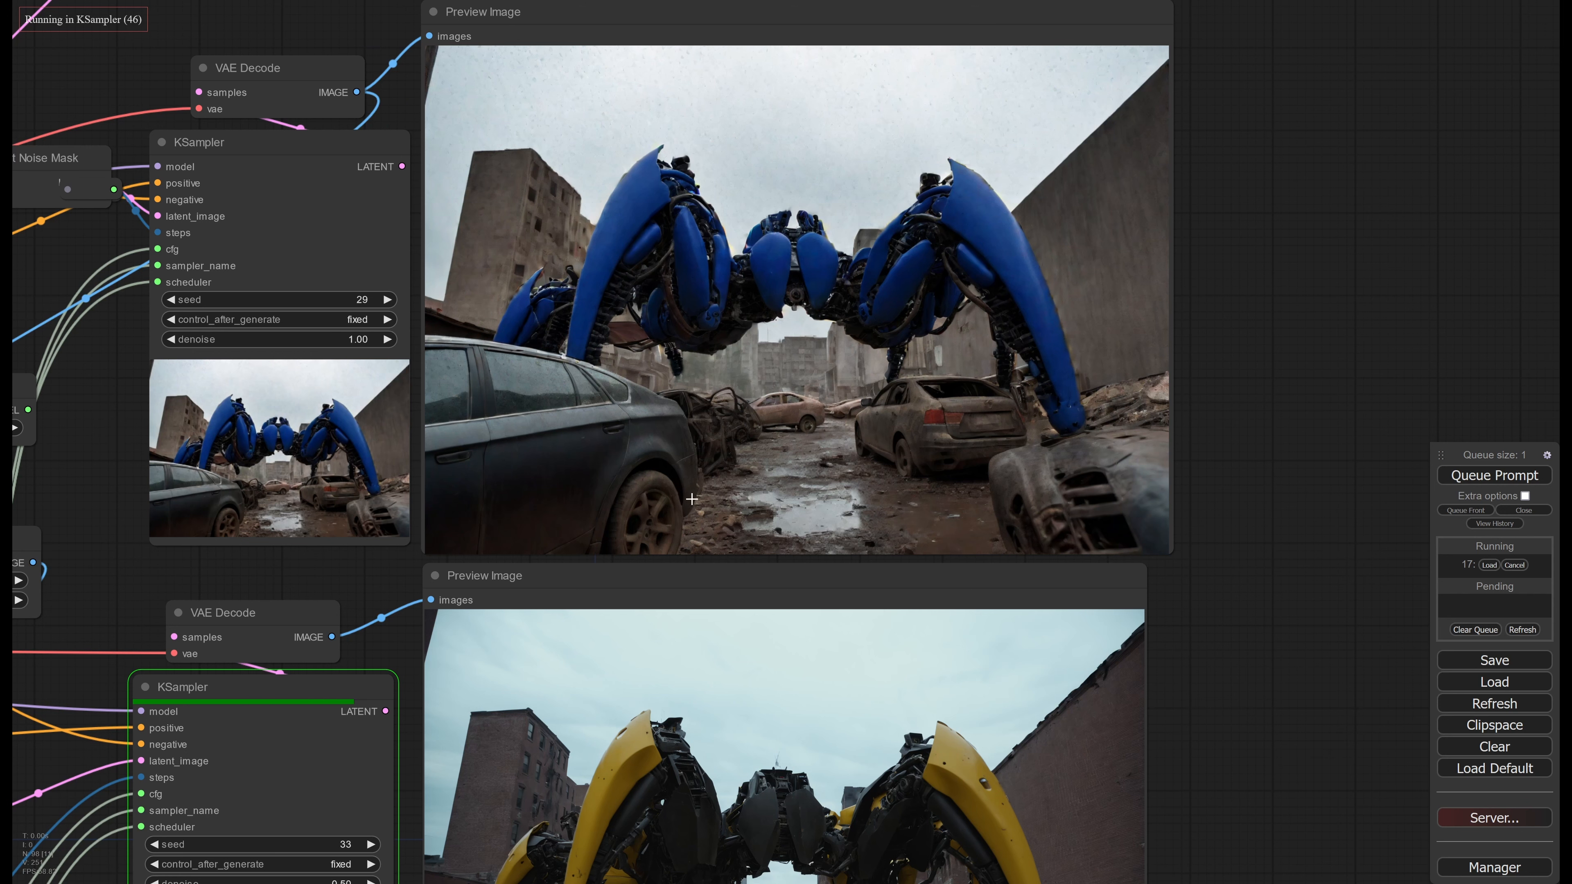
{"action": "middle_click_drag", "start_coordinate": [691, 498], "coordinate": [722, 272]}
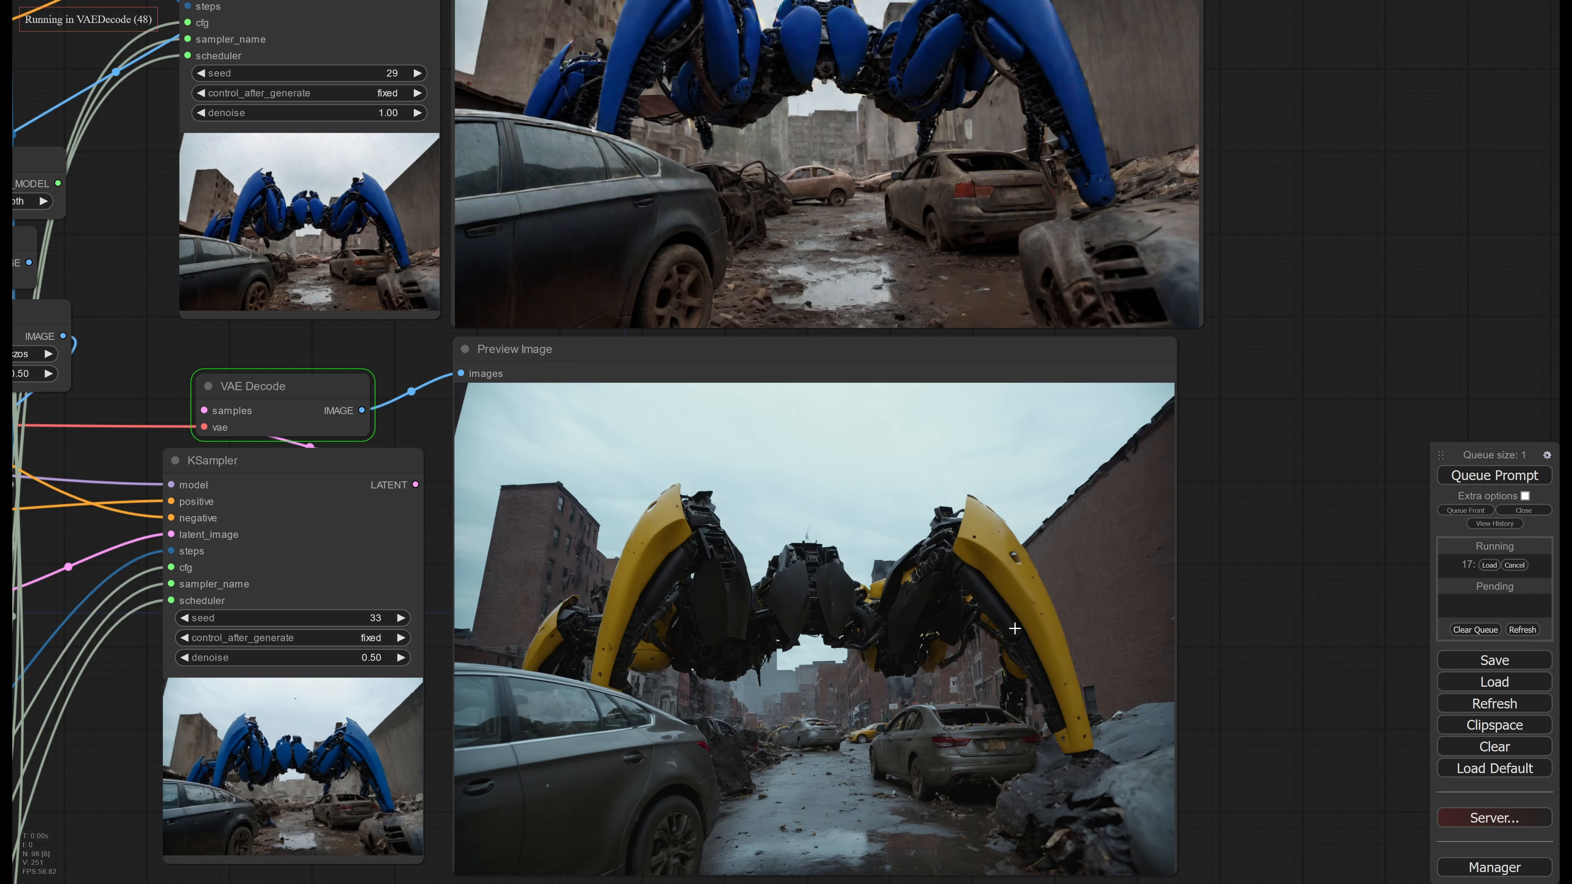
{"action": "scroll", "coordinate": [975, 634], "scroll_direction": "up", "scroll_amount": 4}
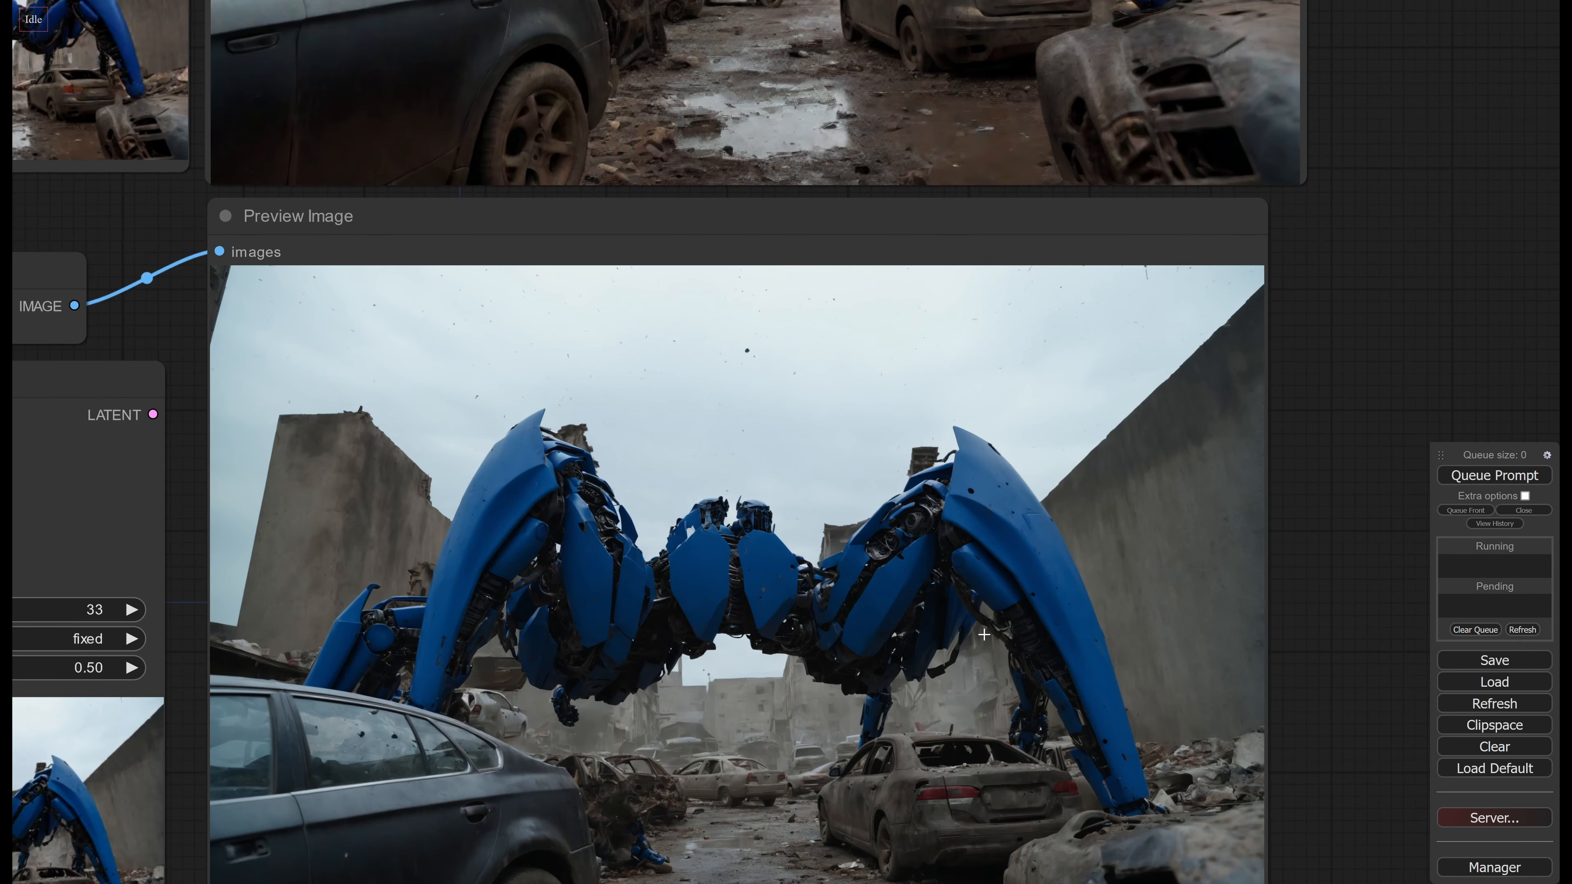
{"action": "scroll", "coordinate": [849, 587], "scroll_direction": "down", "scroll_amount": 6}
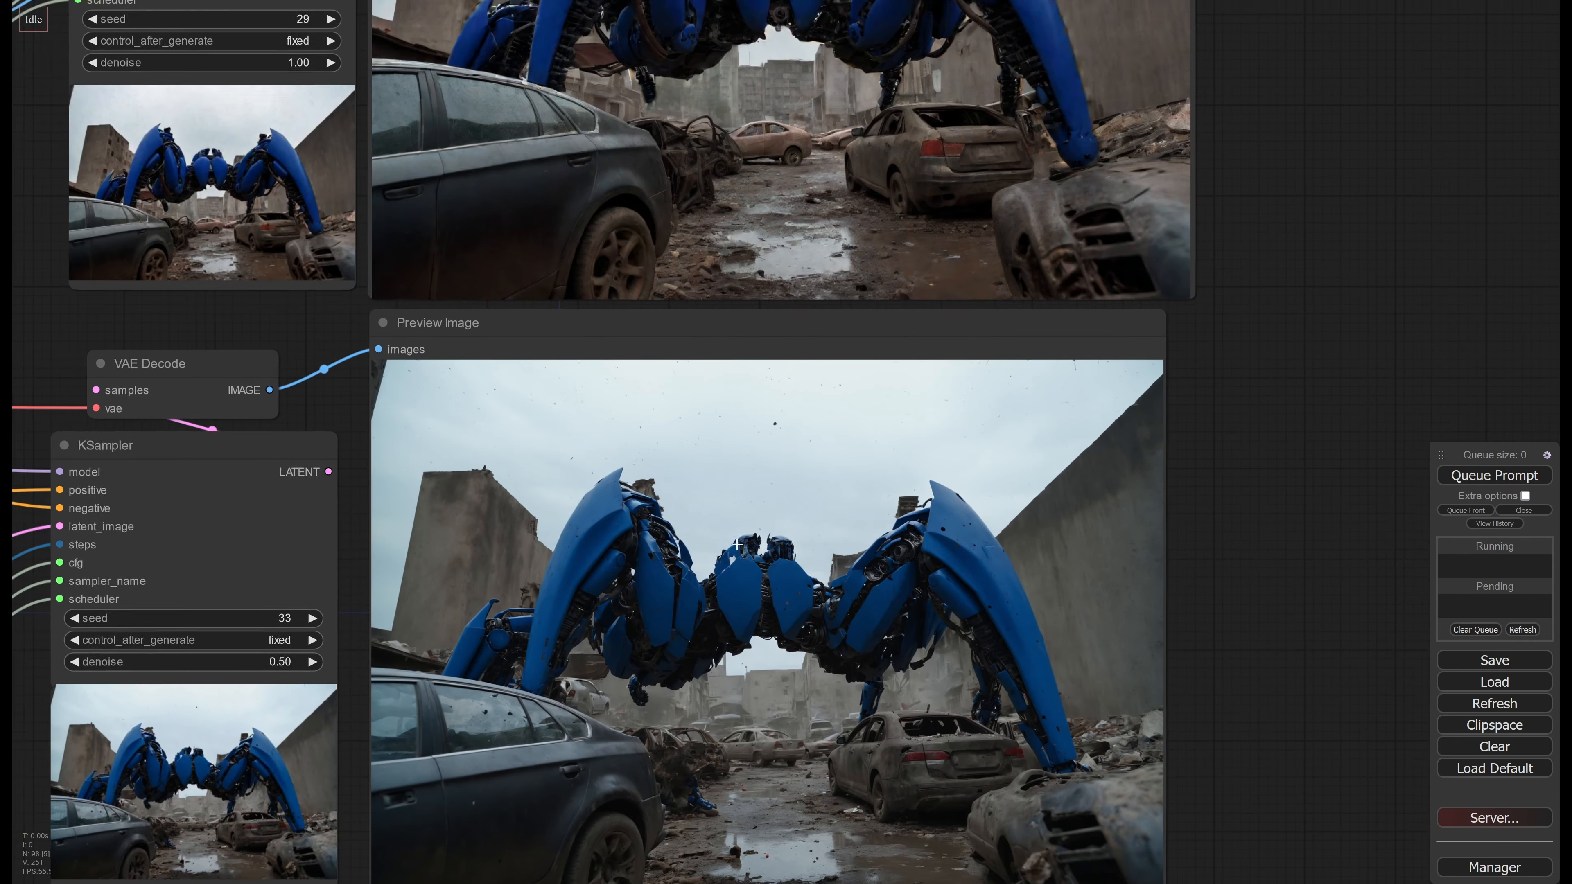
Set the strength of the first-stage Apply ControlNet (Advanced) node using the depth model to 0.70
{"action": "scroll", "coordinate": [1069, 808], "scroll_direction": "down", "scroll_amount": 1}
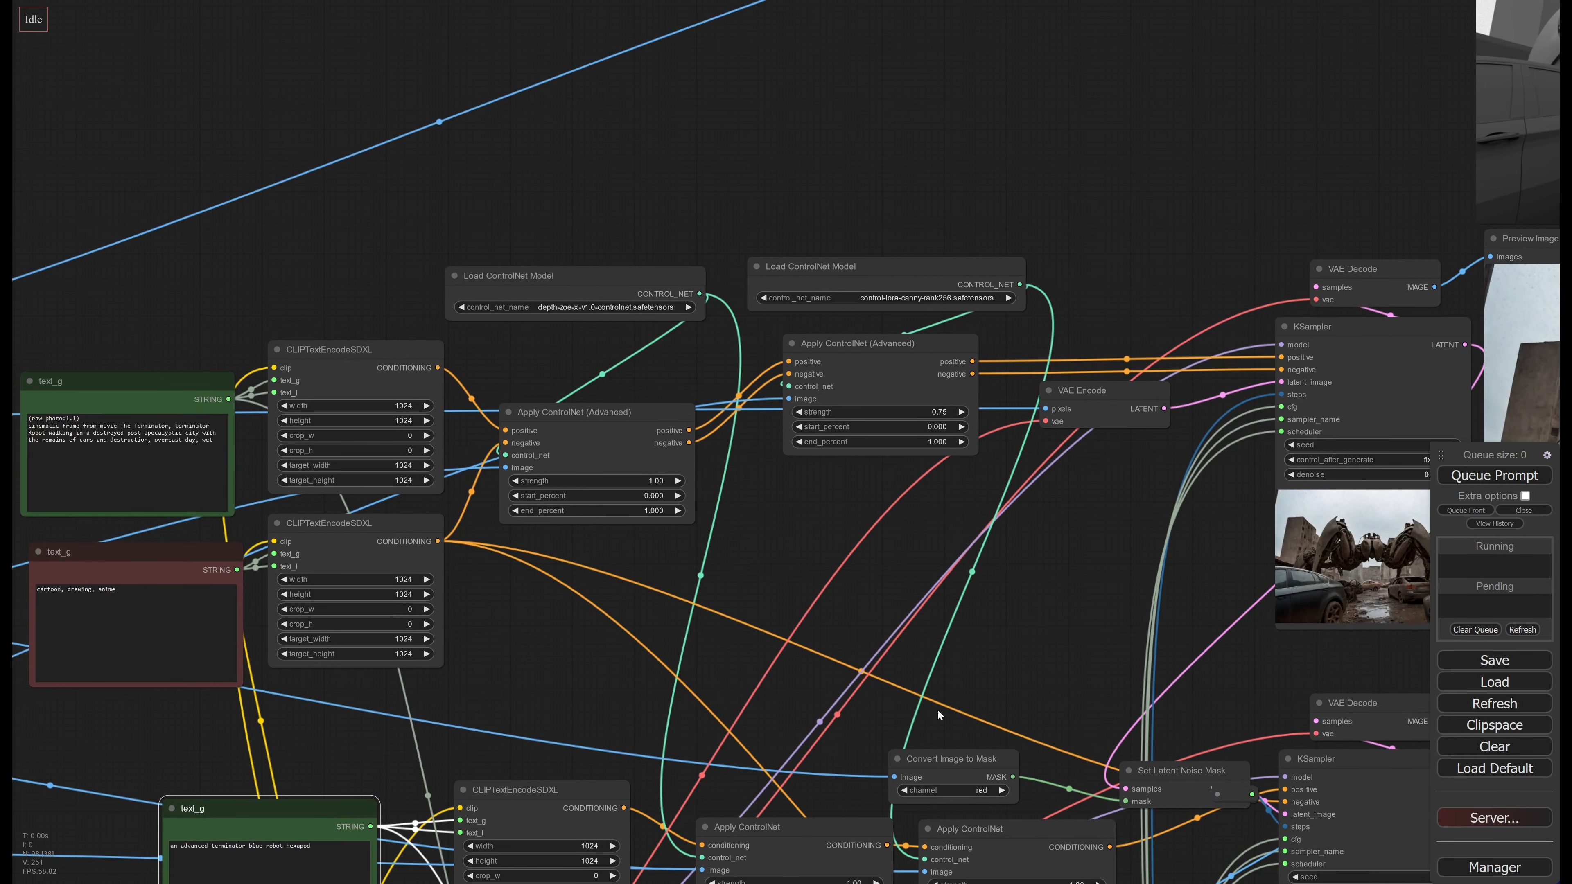
{"action": "scroll", "coordinate": [785, 578], "scroll_direction": "up", "scroll_amount": 4}
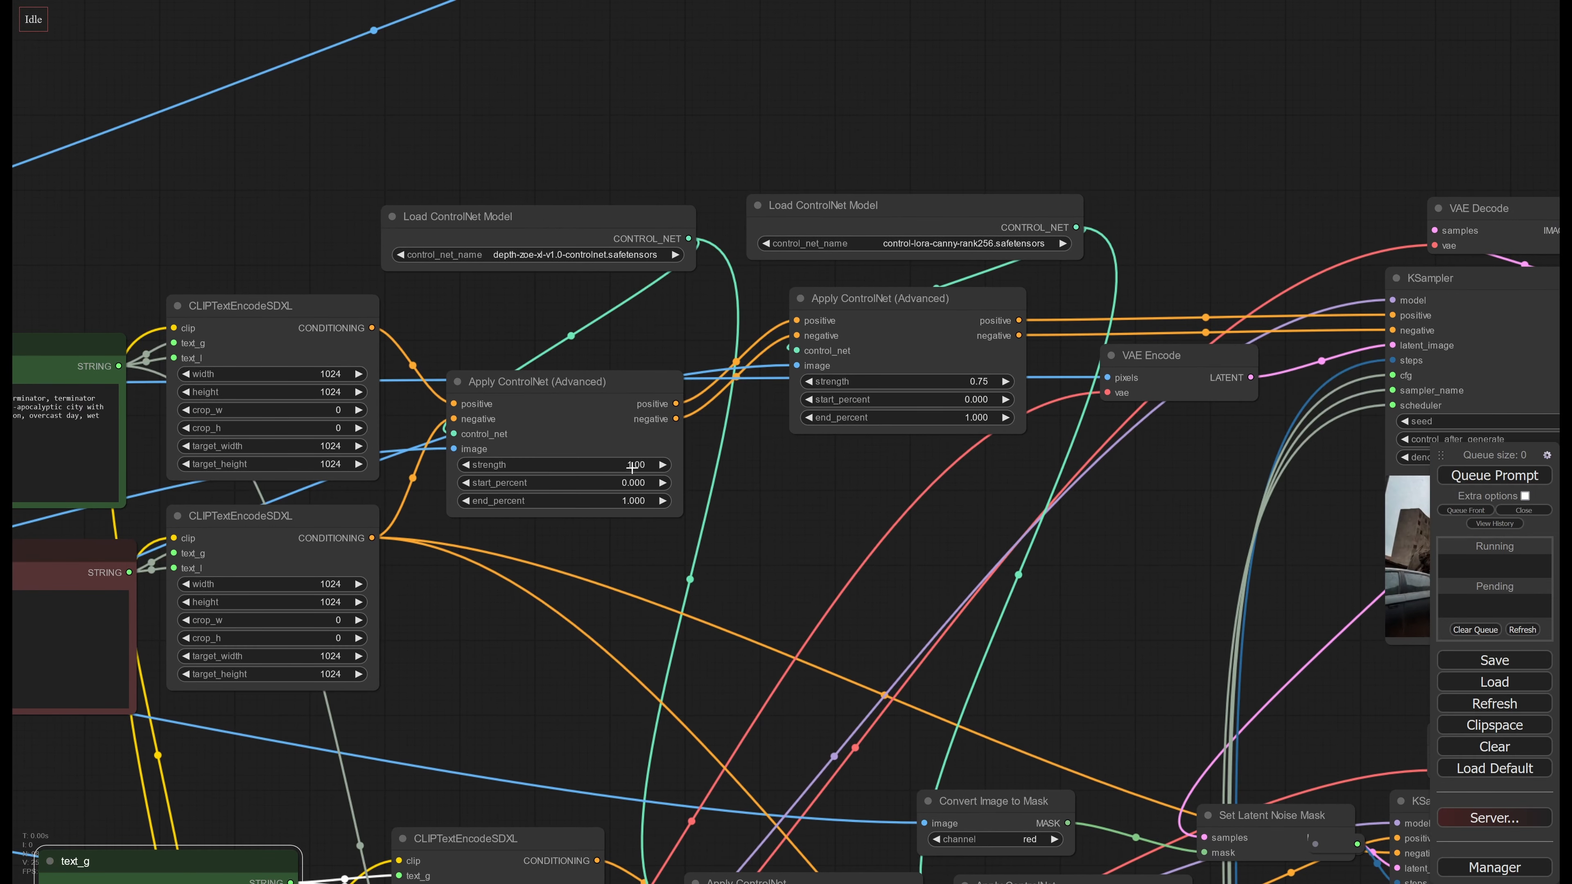
{"action": "left_click", "coordinate": [632, 467]}
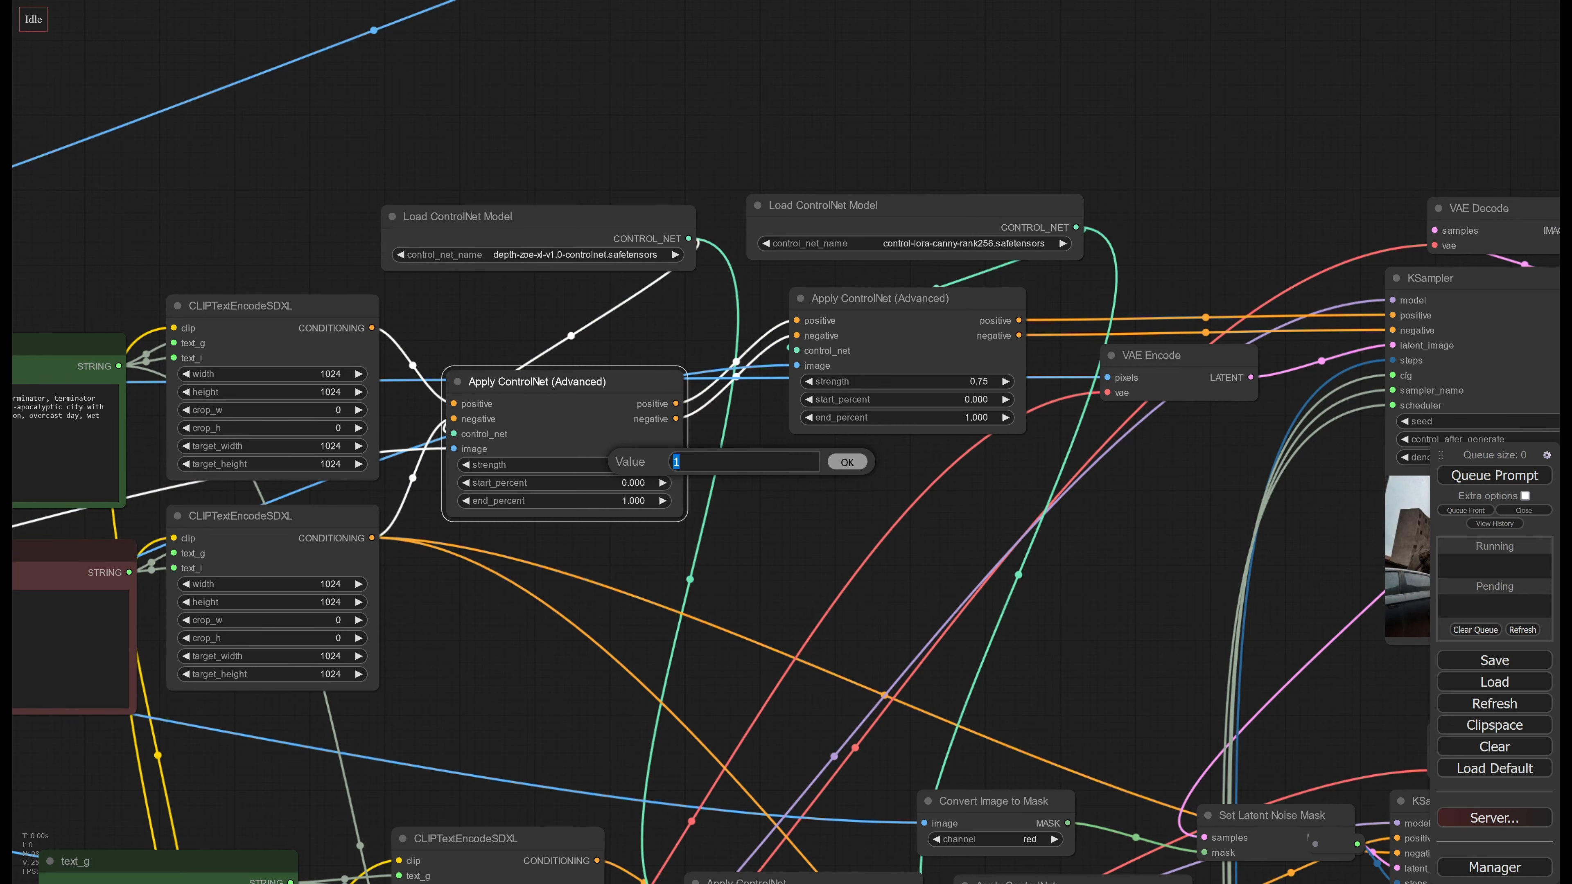
{"action": "type", "text": ".7"}
{"action": "key", "text": "Return"}
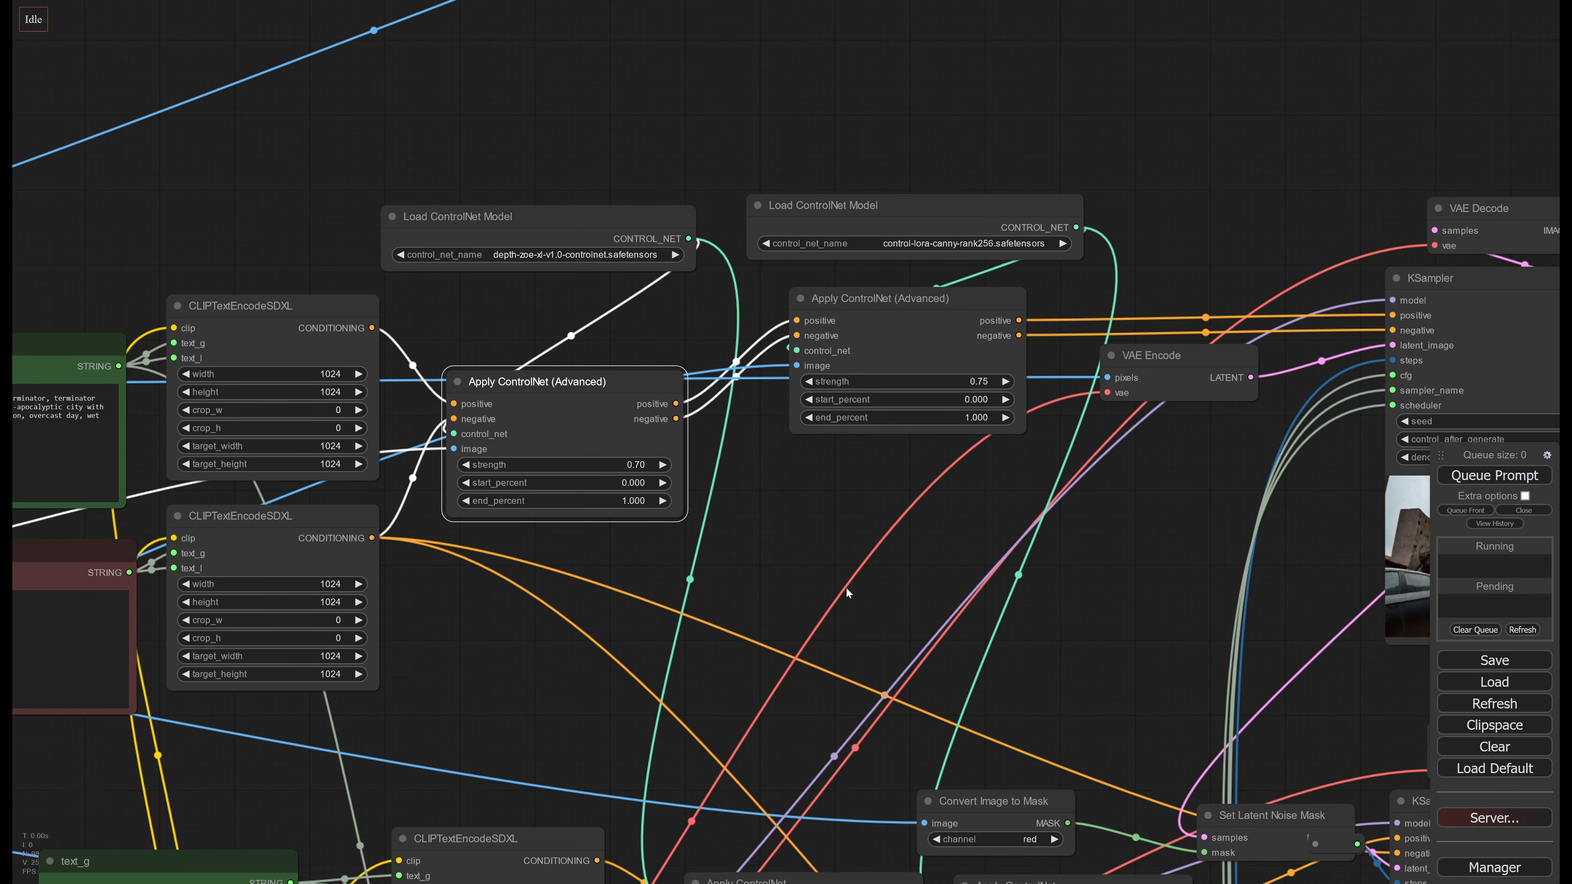
Set the strengths of the two second-stage Apply ControlNet nodes to 0.70 for the first and 0.74 for the second
{"action": "scroll", "coordinate": [846, 588], "scroll_direction": "down", "scroll_amount": 5}
{"action": "scroll", "coordinate": [704, 463], "scroll_direction": "up", "scroll_amount": 3}
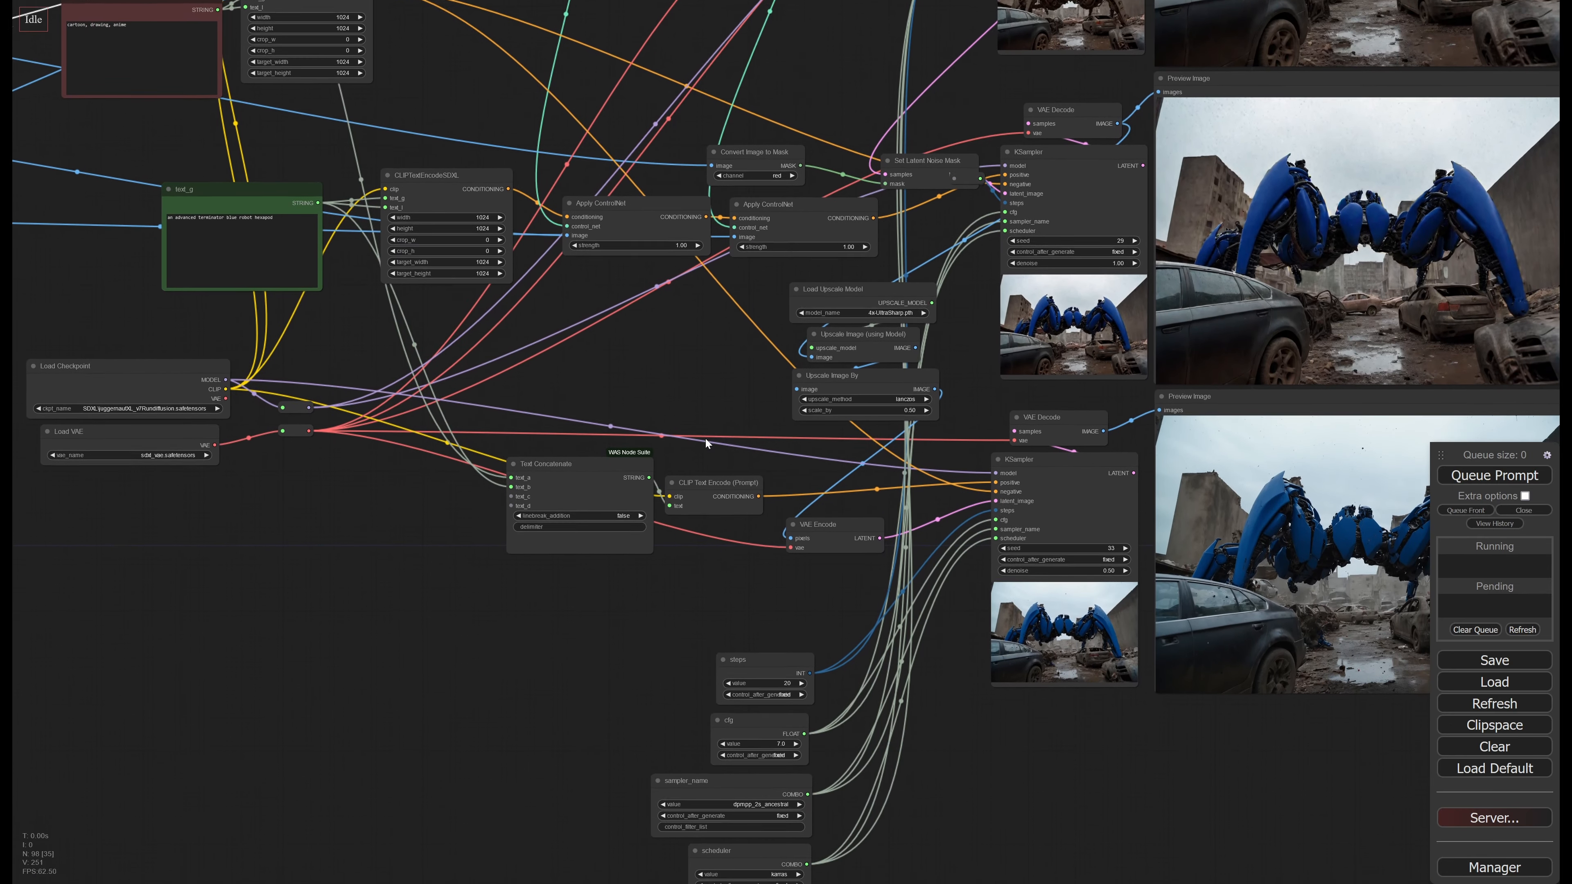
{"action": "left_click_drag", "start_coordinate": [706, 438], "coordinate": [833, 543]}
{"action": "scroll", "coordinate": [835, 472], "scroll_direction": "up", "scroll_amount": 3}
{"action": "left_click_drag", "start_coordinate": [834, 472], "coordinate": [845, 528]}
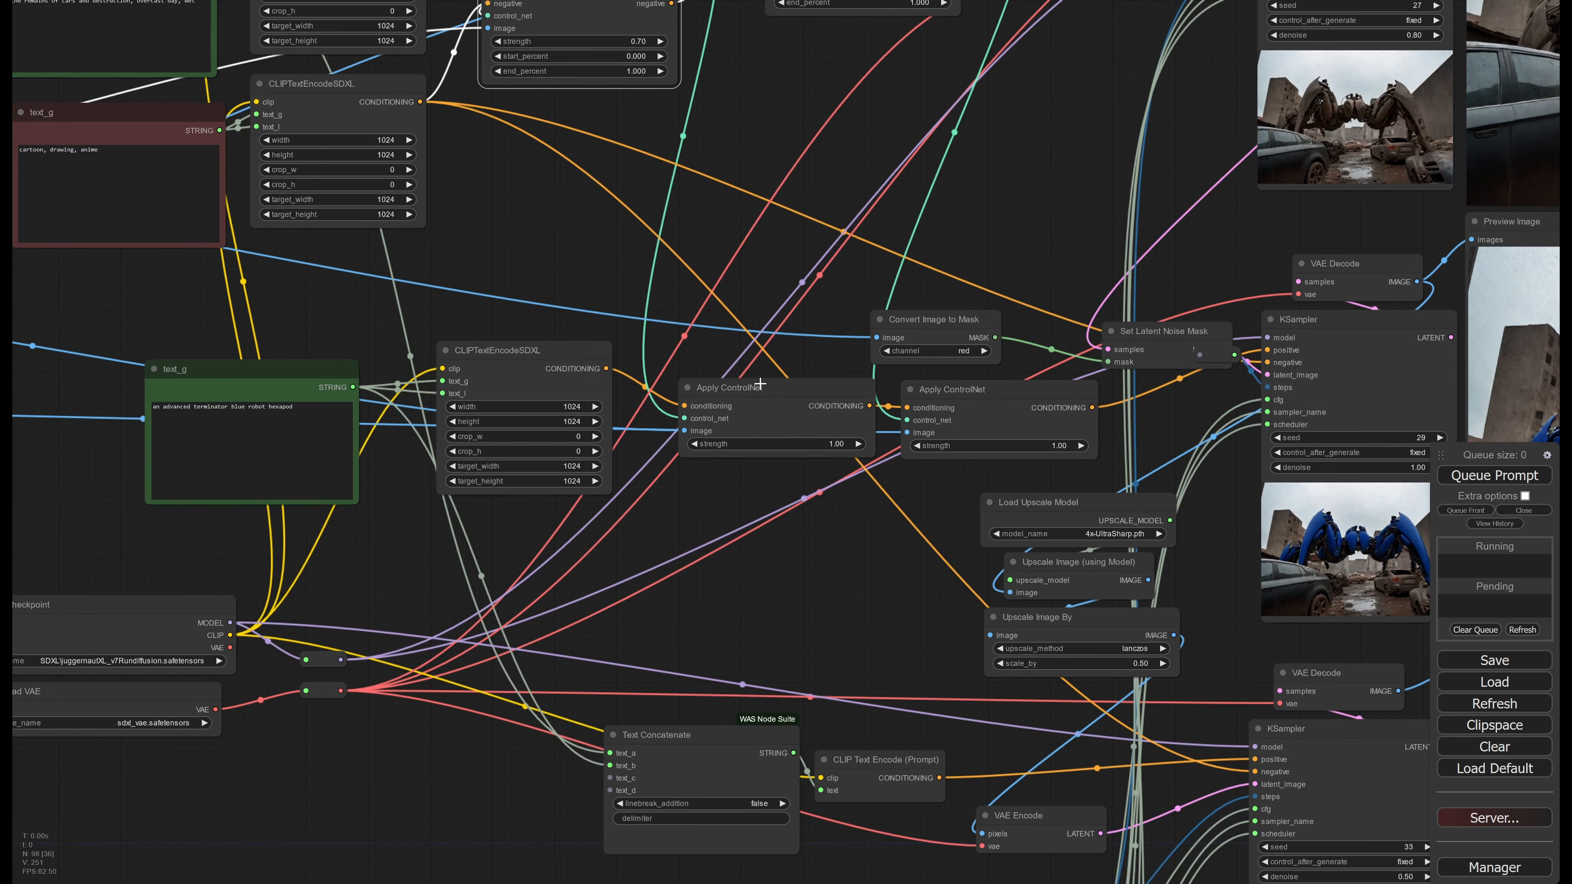
{"action": "mouse_move", "coordinate": [770, 390]}
{"action": "left_mouse_down"}
{"action": "mouse_move", "coordinate": [752, 399]}
{"action": "mouse_move", "coordinate": [765, 393]}
{"action": "left_mouse_up"}
{"action": "left_click_drag", "start_coordinate": [839, 537], "coordinate": [811, 569]}
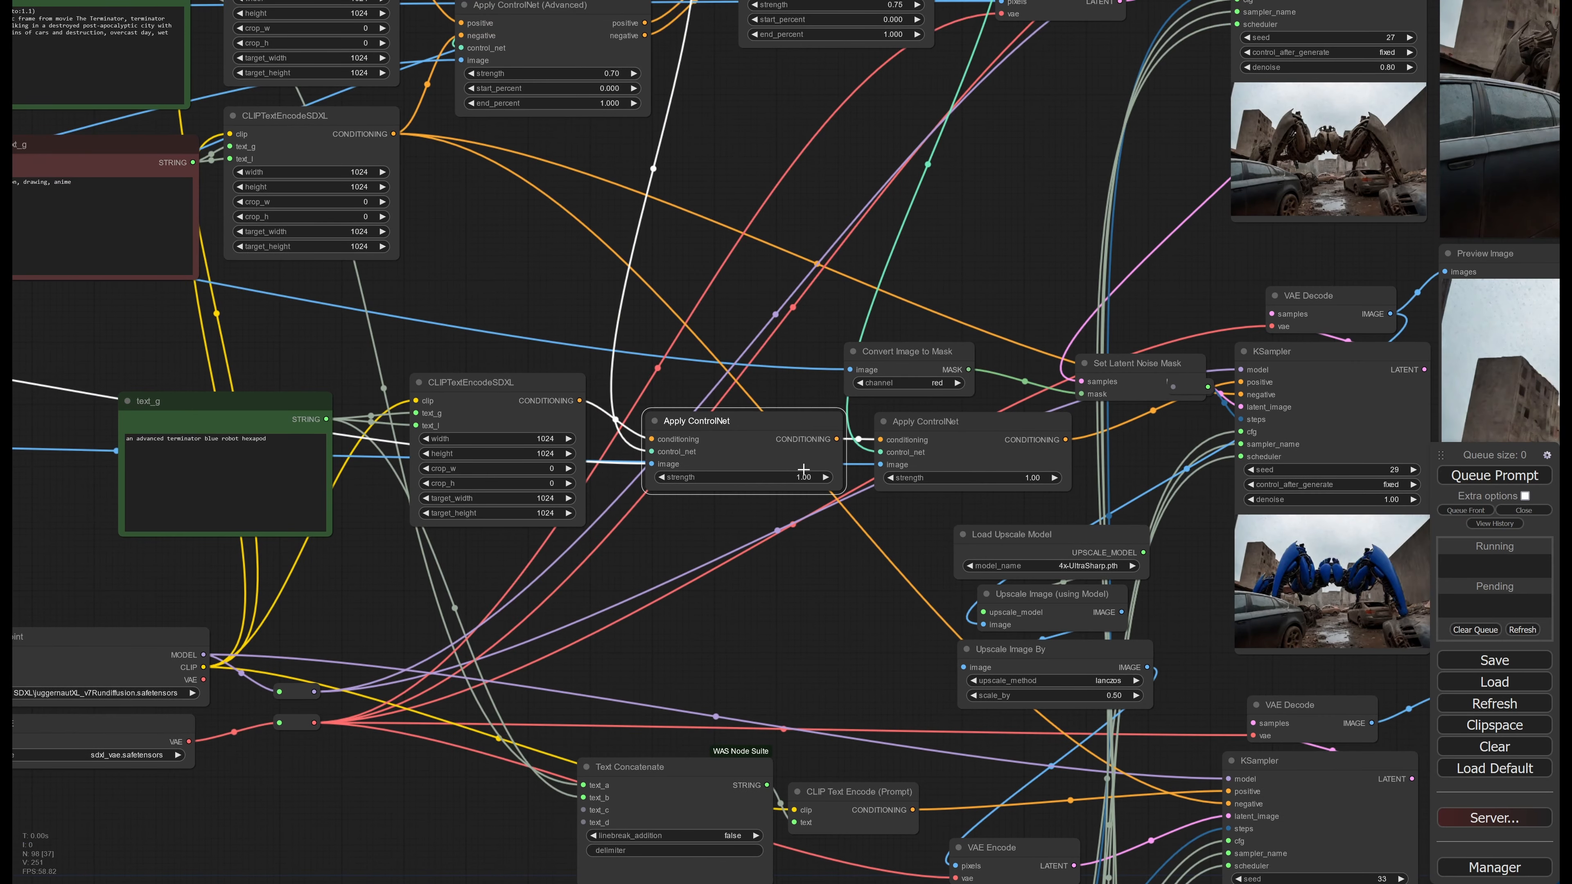
{"action": "left_click", "coordinate": [803, 474]}
{"action": "double_click", "coordinate": [852, 476]}
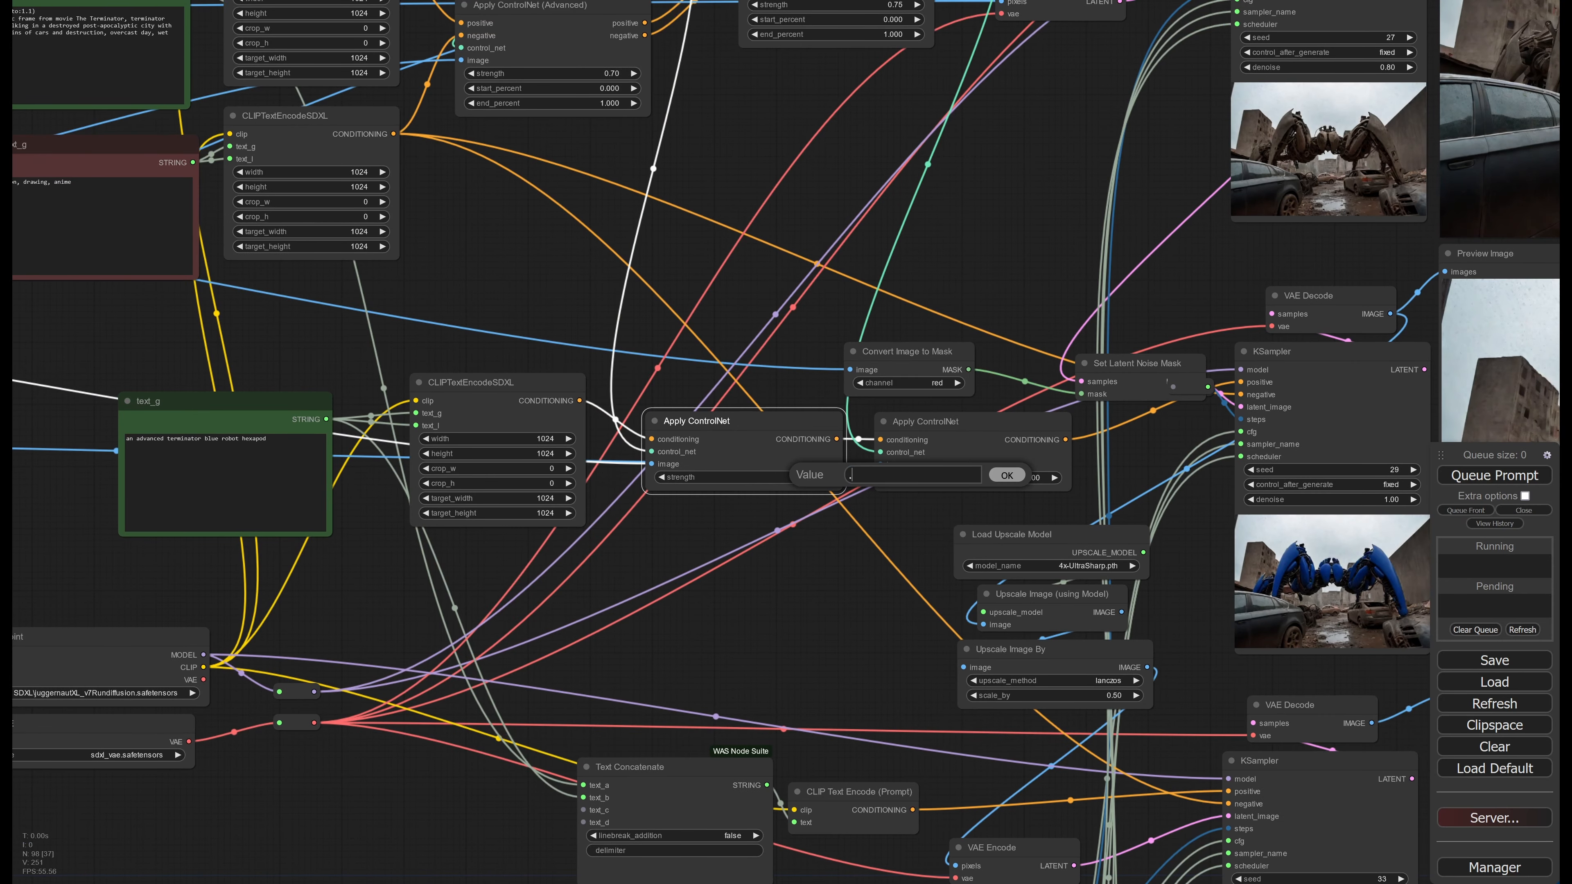
{"action": "key", "text": "Return"}
{"action": "left_click", "coordinate": [894, 478]}
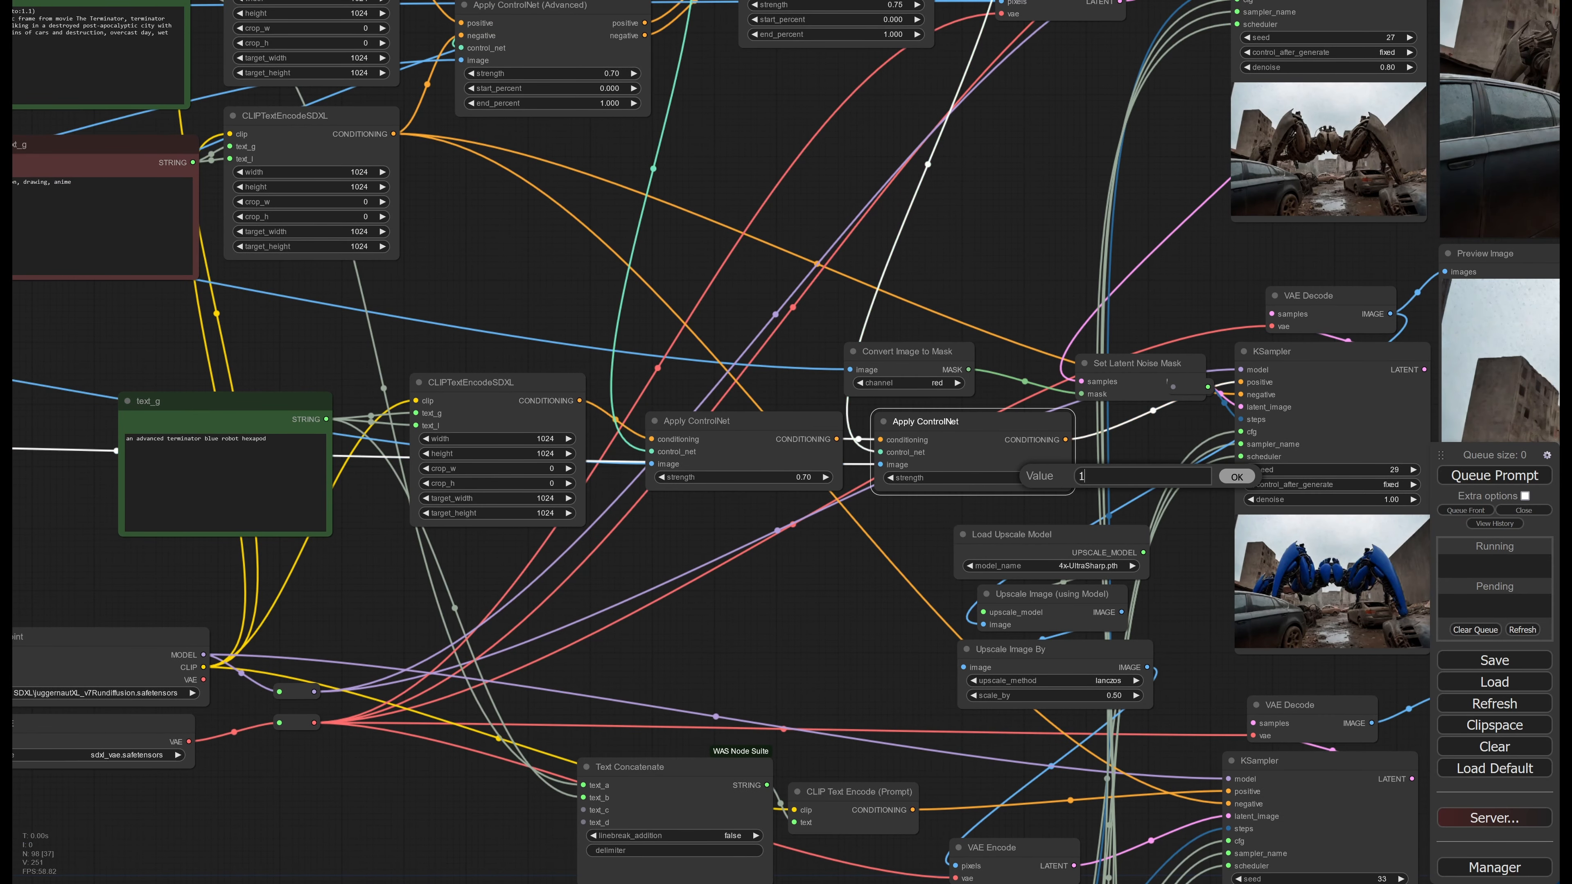
{"action": "left_click", "coordinate": [1473, 475]}
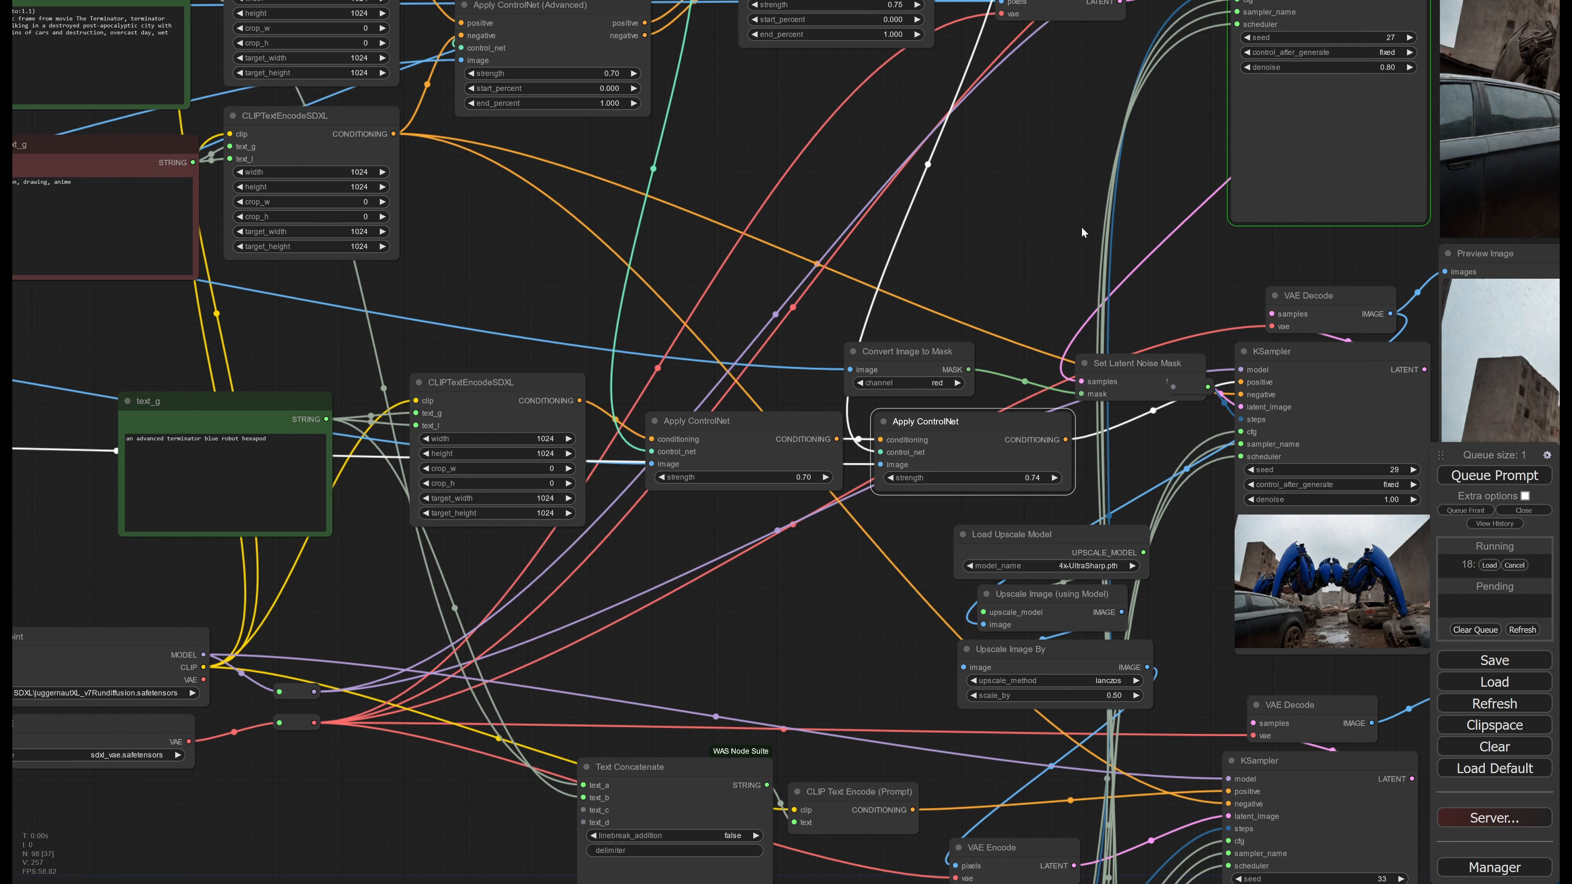
{"action": "left_click_drag", "start_coordinate": [1083, 232], "coordinate": [384, 681]}
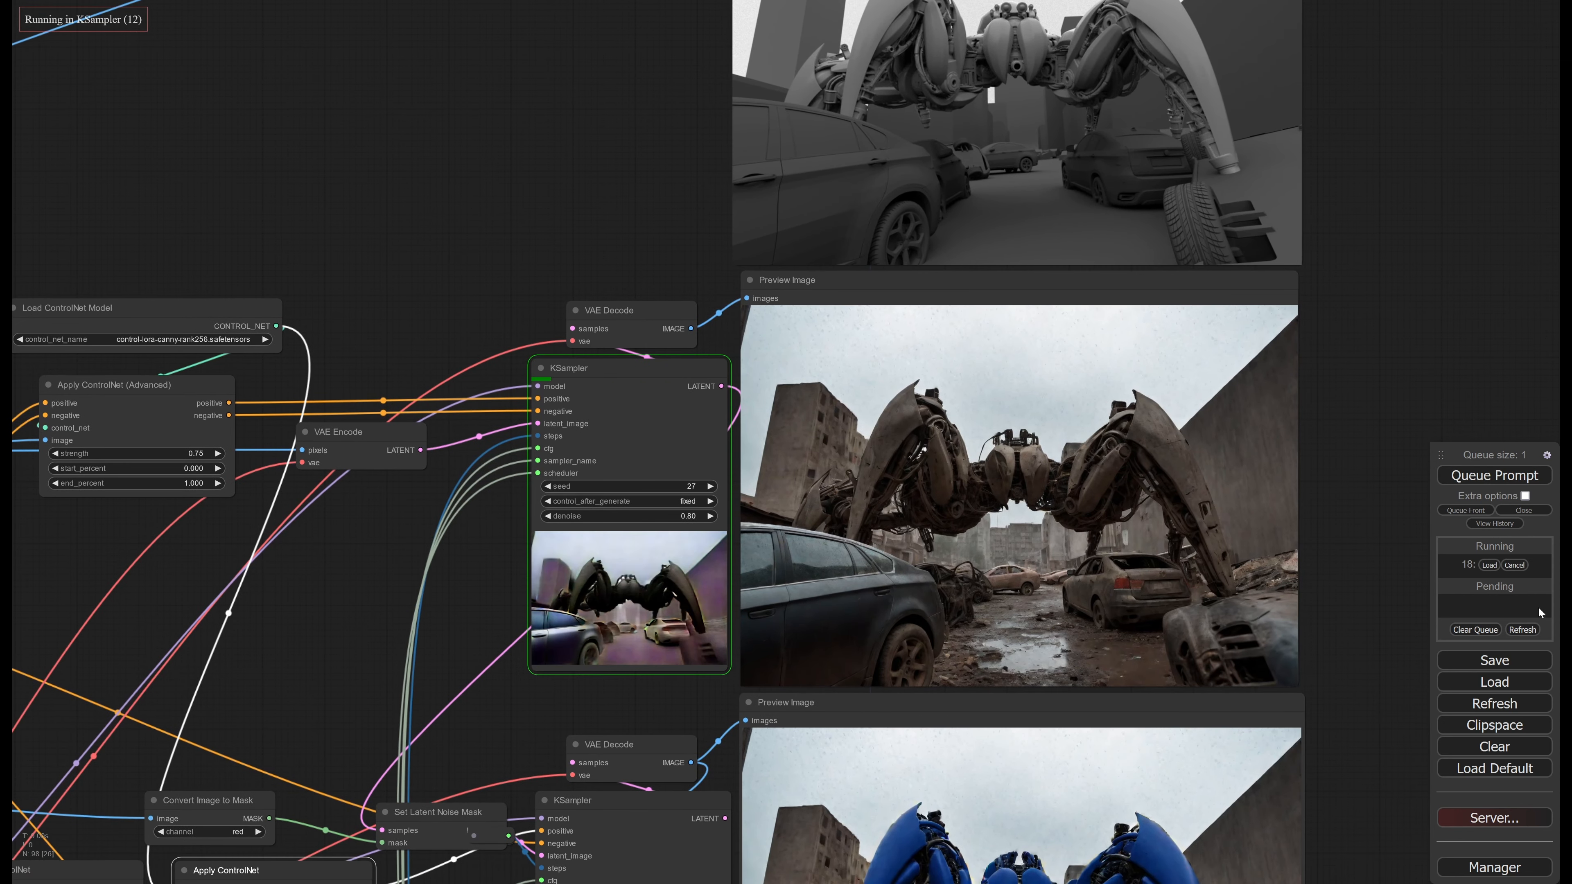
{"action": "left_click", "coordinate": [1515, 565]}
Remove "wet" from the first-stage positive text_g prompt and replace "overcast" with sunny weather wording
{"action": "left_click_drag", "start_coordinate": [421, 587], "coordinate": [1282, 593]}
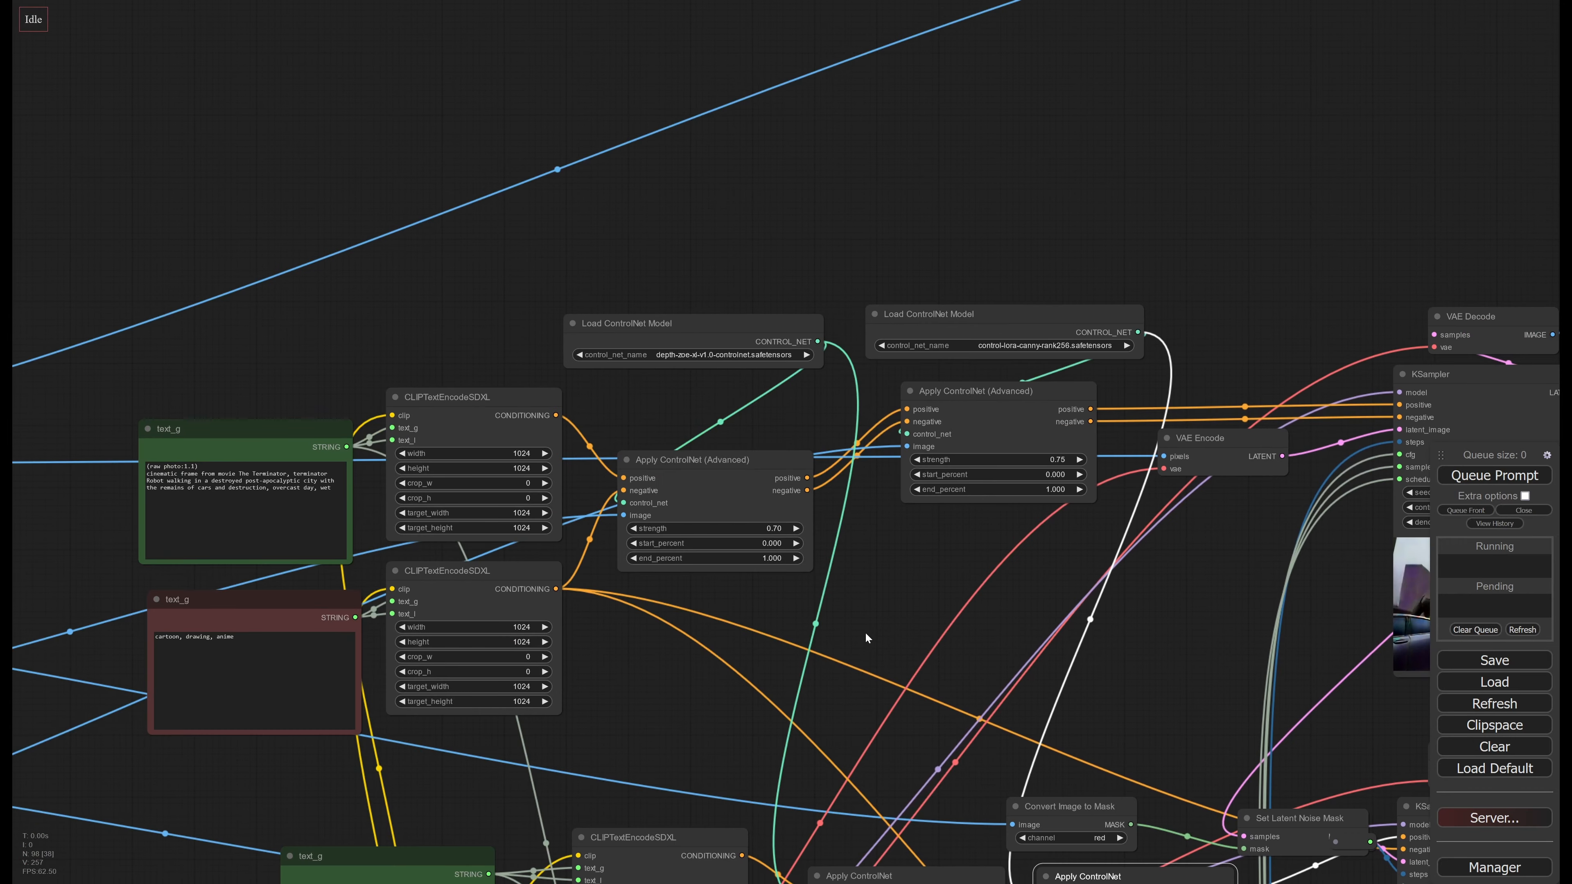
{"action": "left_click_drag", "start_coordinate": [865, 631], "coordinate": [1105, 611]}
{"action": "double_click", "coordinate": [566, 468]}
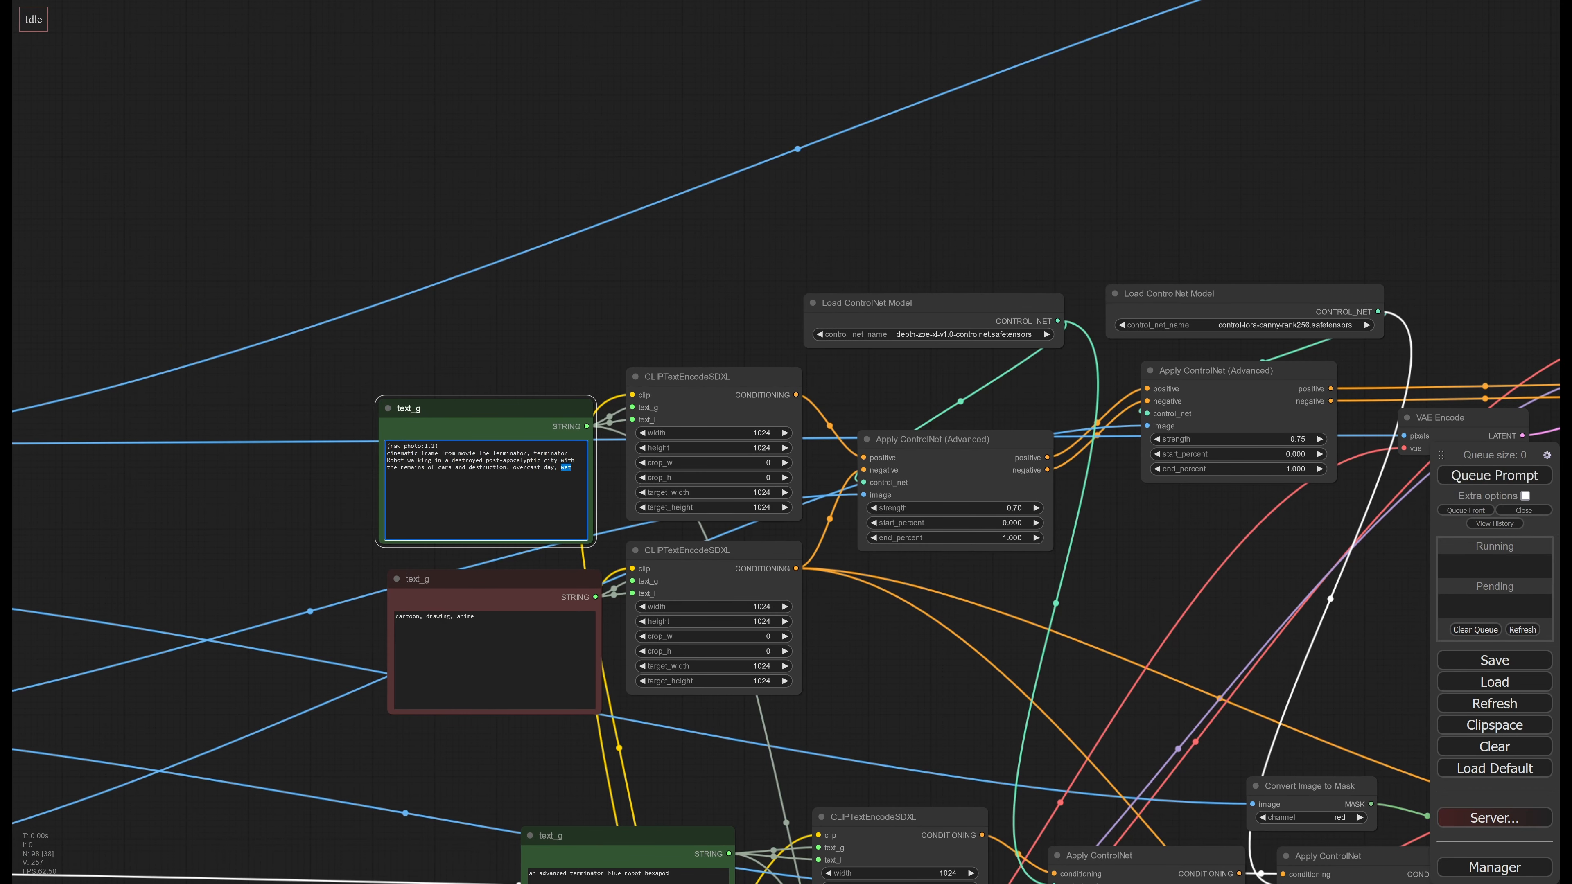
{"action": "key", "text": "BackSpace"}
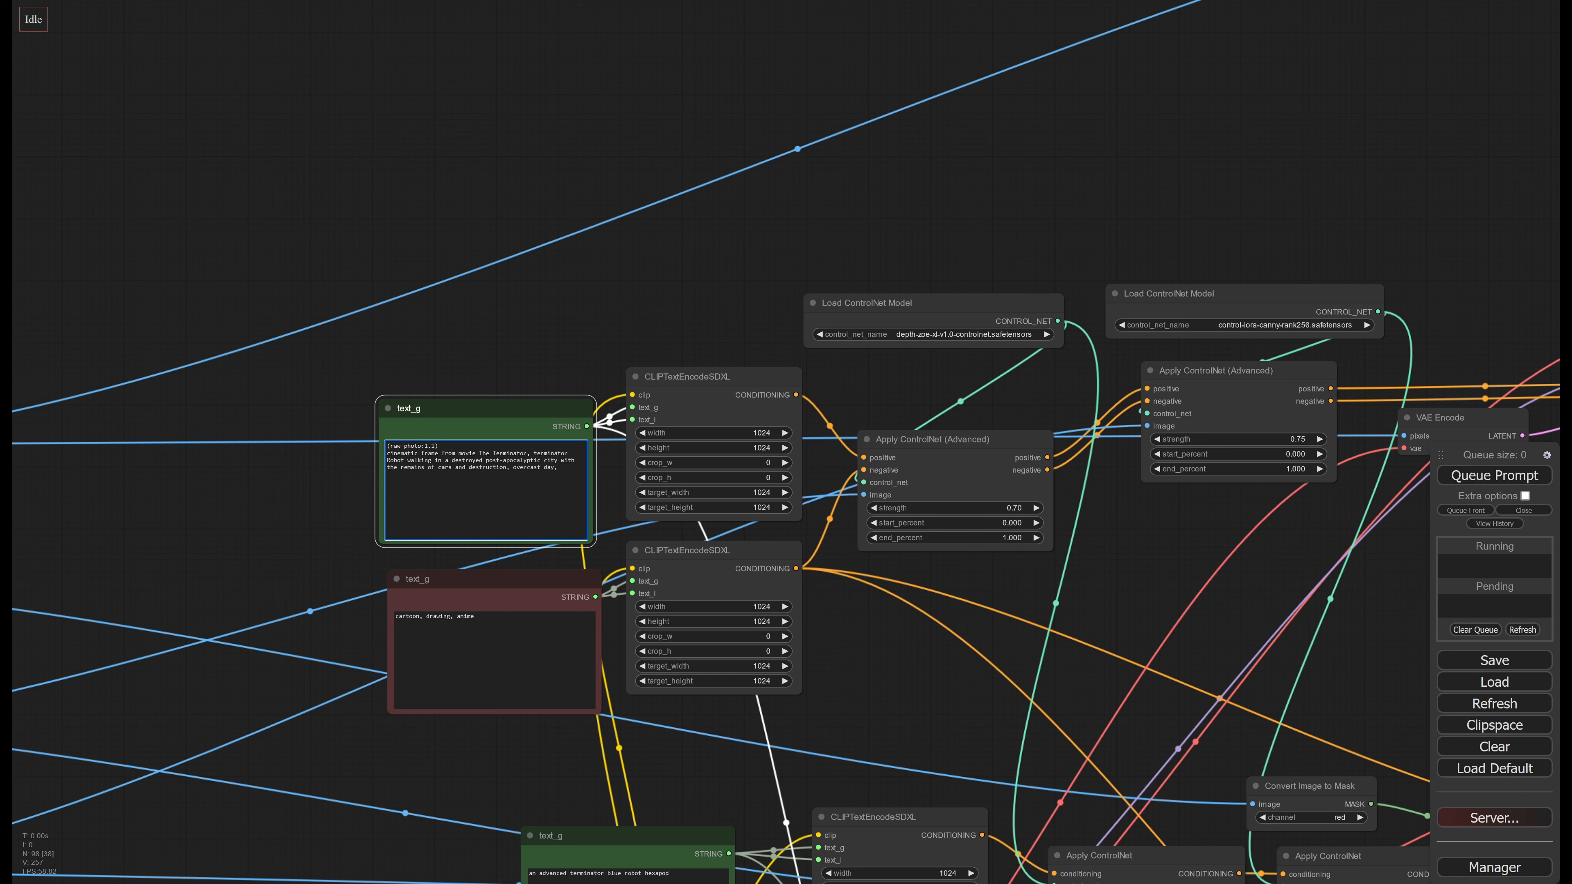
{"action": "double_click", "coordinate": [527, 467]}
{"action": "type", "text": "sunny"}
Queue the workflow with the revised prompt and bring the first-stage KSampler and its preview image into close view
{"action": "left_click_drag", "start_coordinate": [1158, 576], "coordinate": [477, 527]}
{"action": "left_click", "coordinate": [1505, 477]}
{"action": "left_click_drag", "start_coordinate": [1485, 365], "coordinate": [1312, 388]}
{"action": "scroll", "coordinate": [1249, 411], "scroll_direction": "up", "scroll_amount": 2}
{"action": "scroll", "coordinate": [1311, 388], "scroll_direction": "up", "scroll_amount": 1}
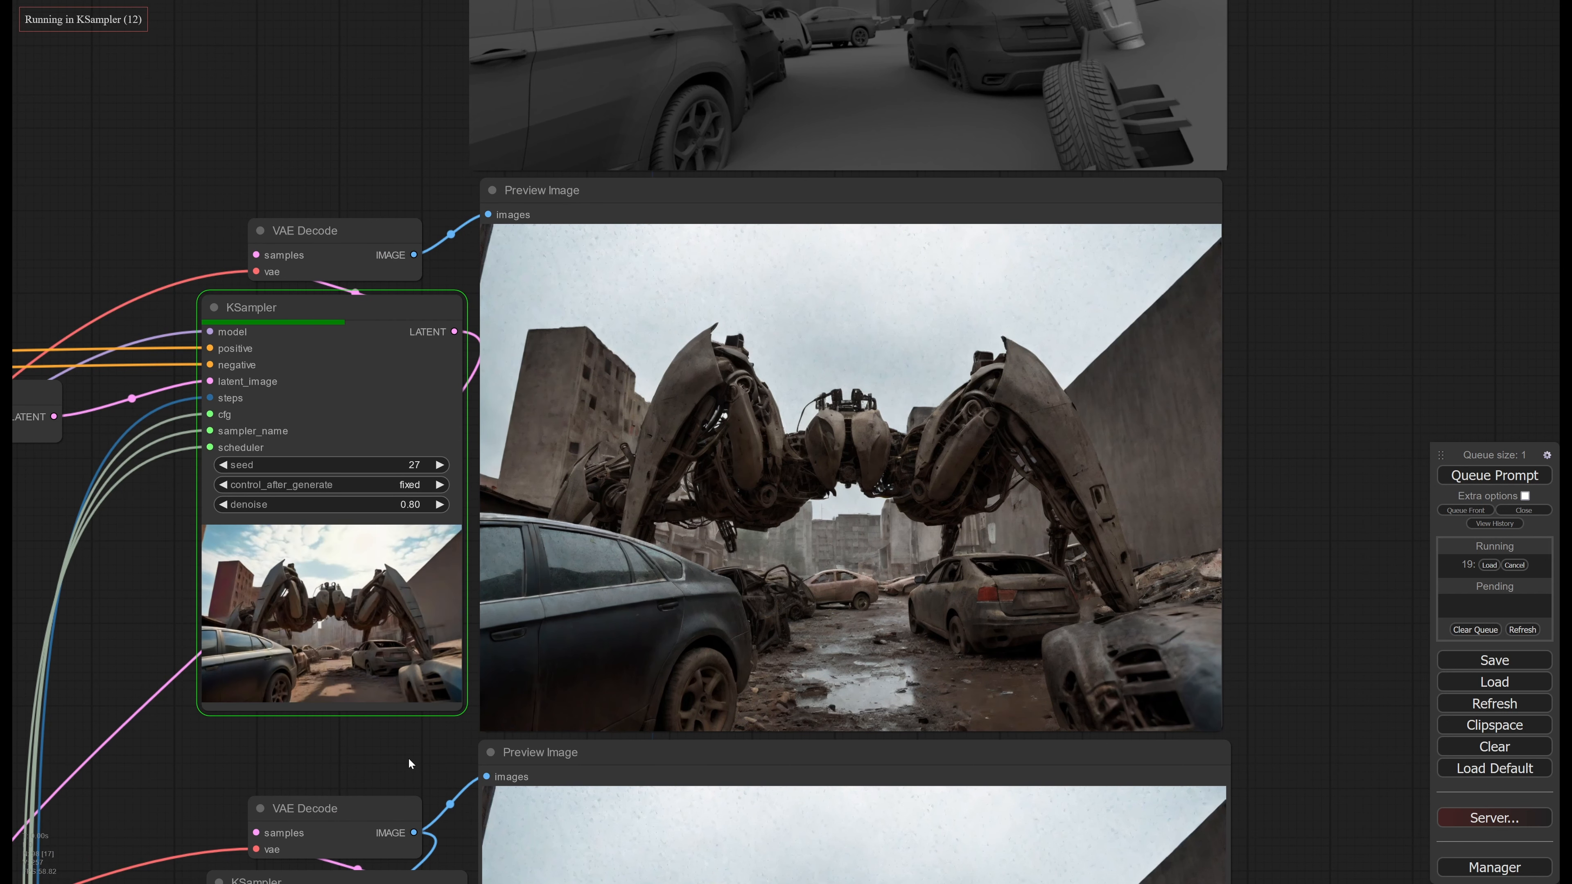
Examine the newly generated first-stage preview image and compare its sky, lighting and robot with the second-stage preview
{"action": "left_click_drag", "start_coordinate": [288, 678], "coordinate": [525, 626]}
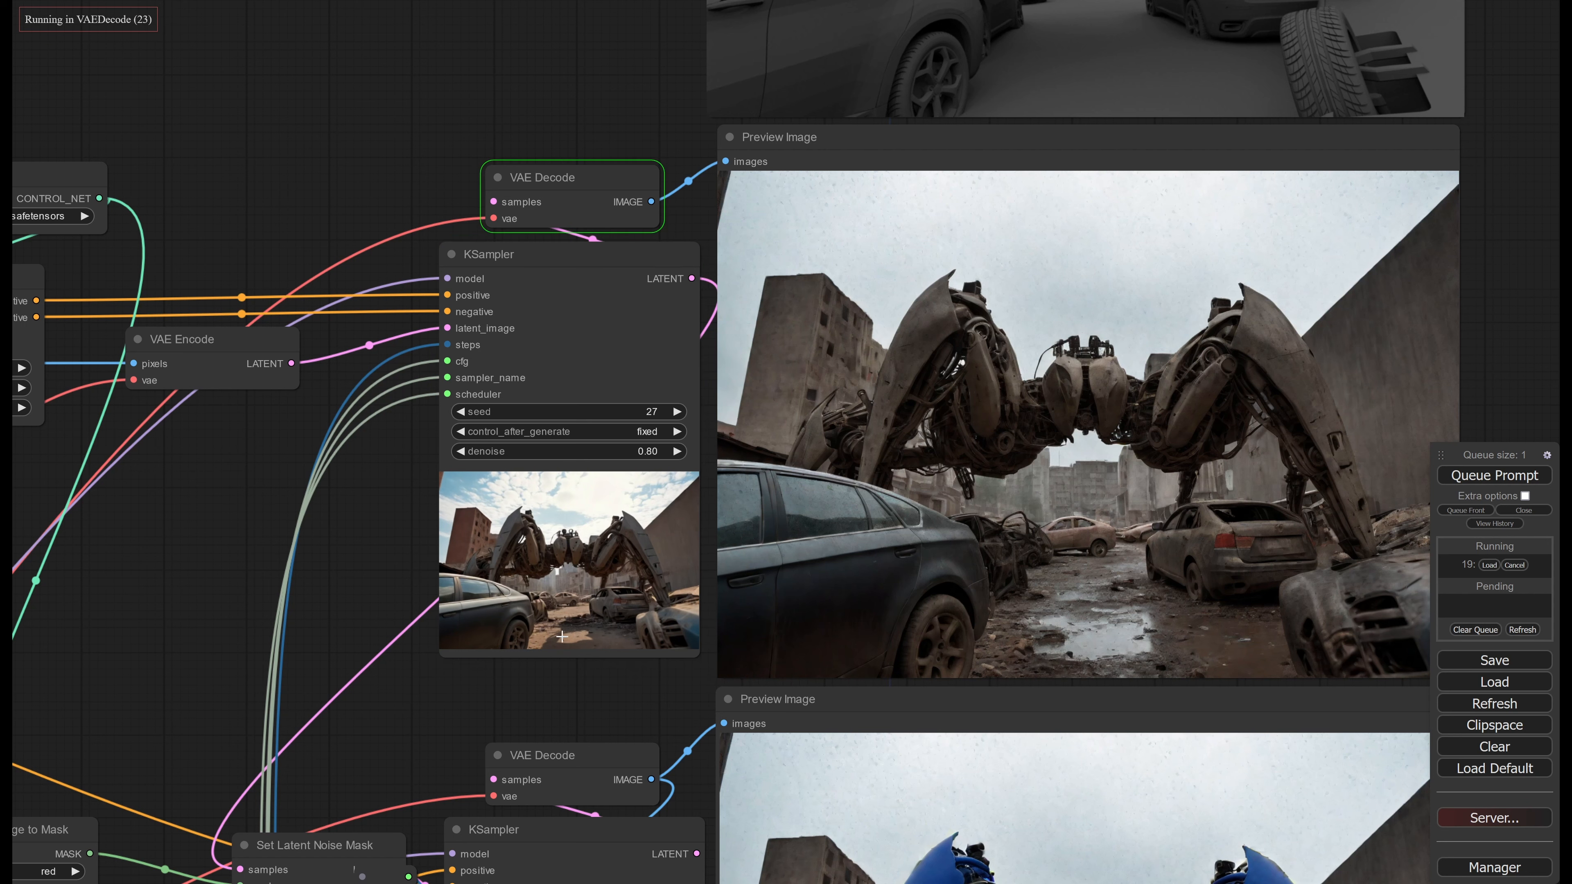
{"action": "middle_click_drag", "start_coordinate": [1108, 518], "coordinate": [933, 532]}
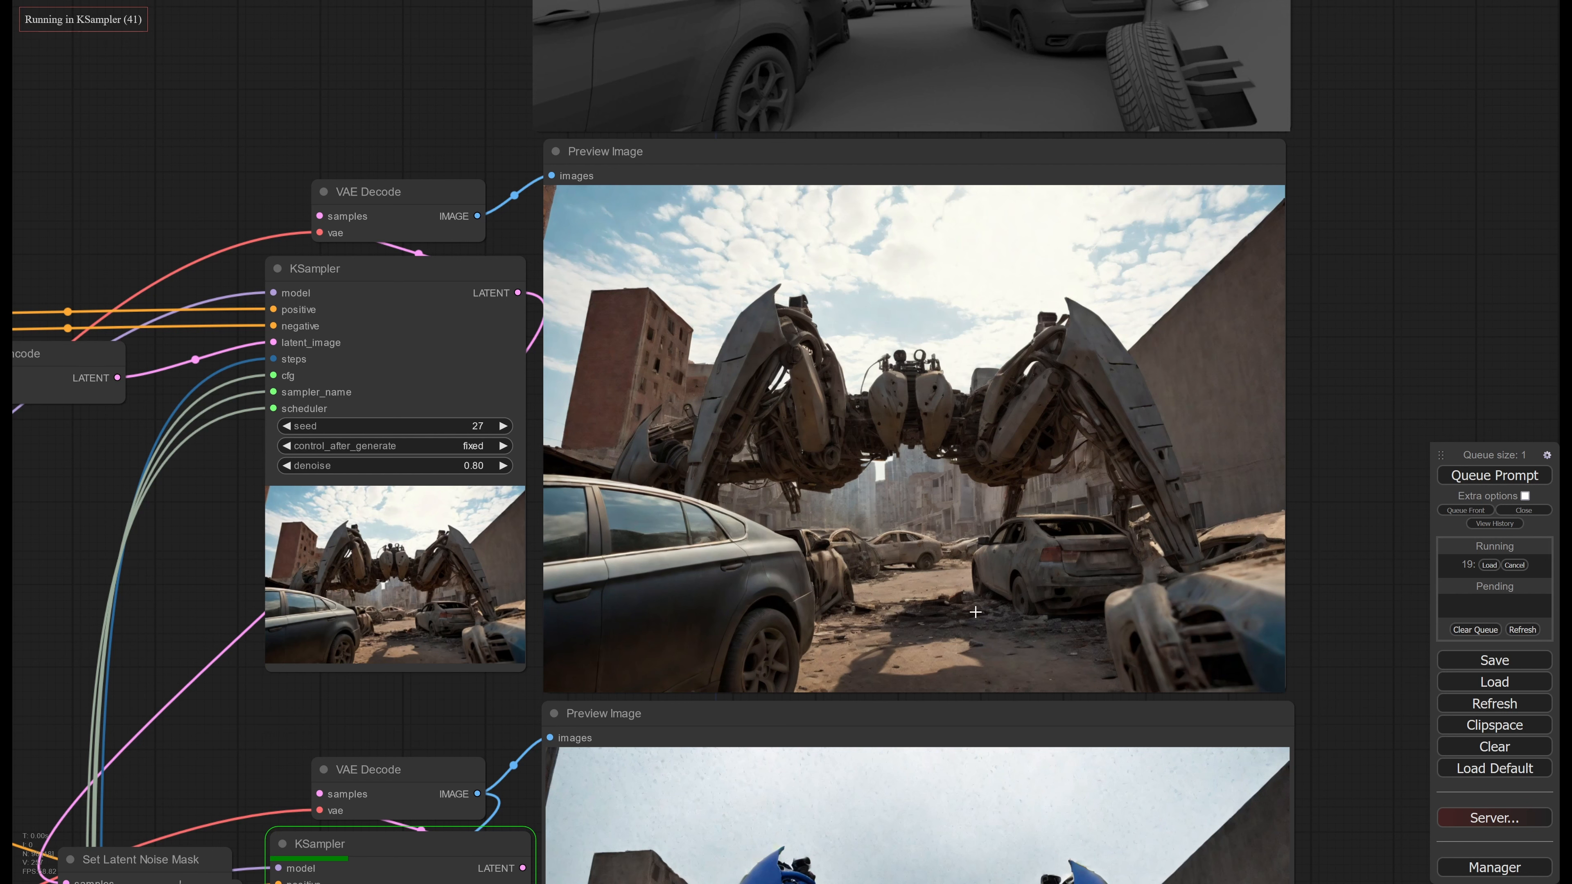
{"action": "mouse_move", "coordinate": [858, 796]}
{"action": "middle_mouse_down"}
{"action": "mouse_move", "coordinate": [932, 427]}
{"action": "mouse_move", "coordinate": [848, 799]}
{"action": "middle_mouse_up"}
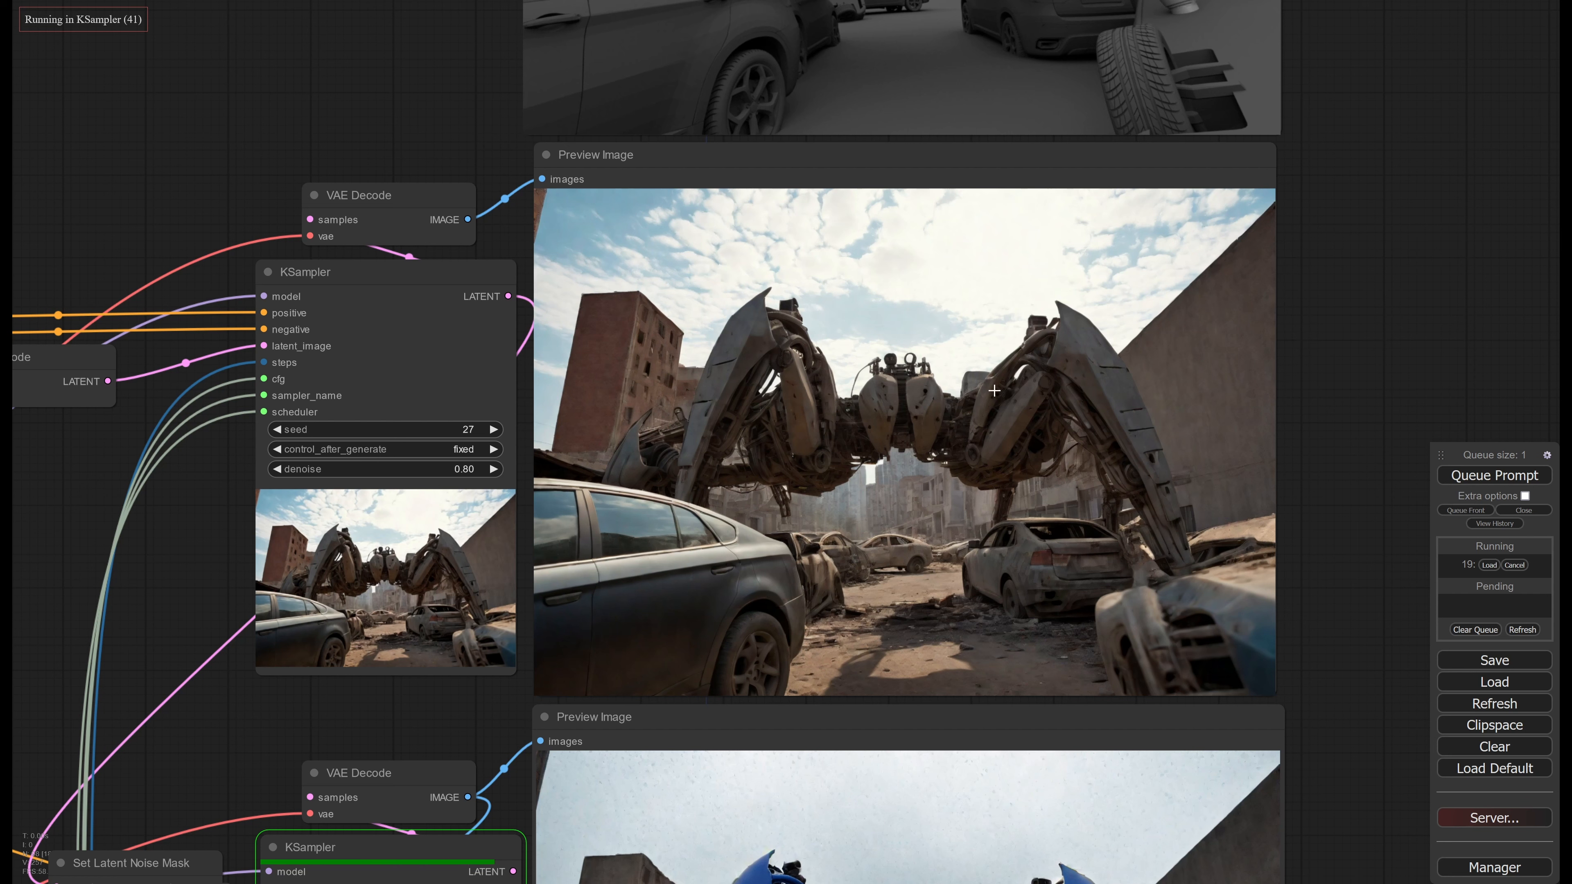
{"action": "scroll", "coordinate": [886, 453], "scroll_direction": "down", "scroll_amount": 2}
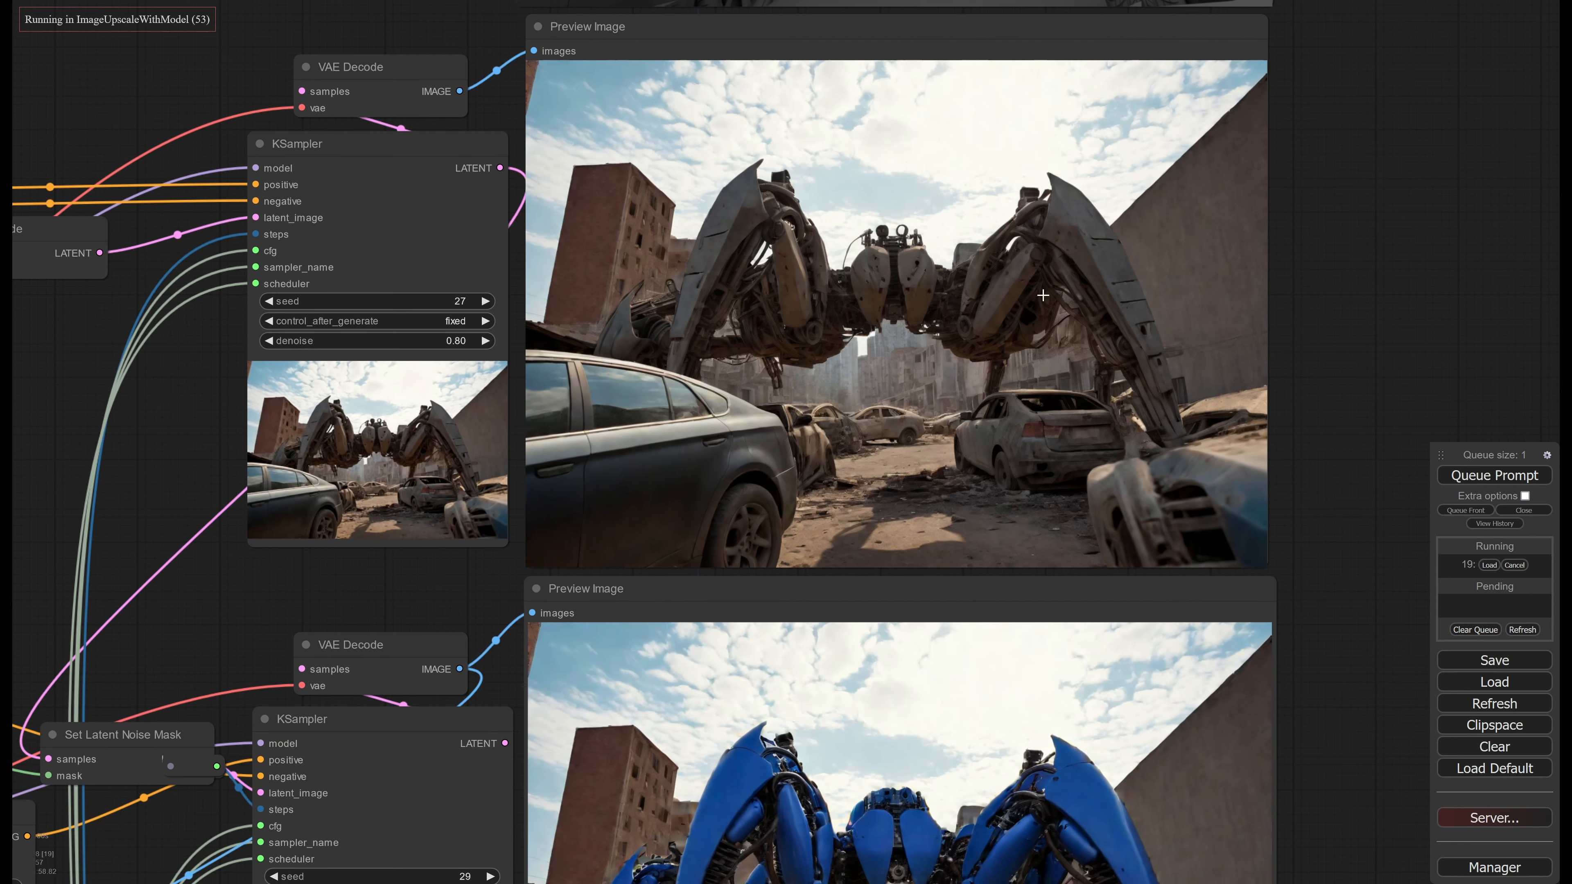
{"action": "scroll", "coordinate": [971, 467], "scroll_direction": "down", "scroll_amount": 3}
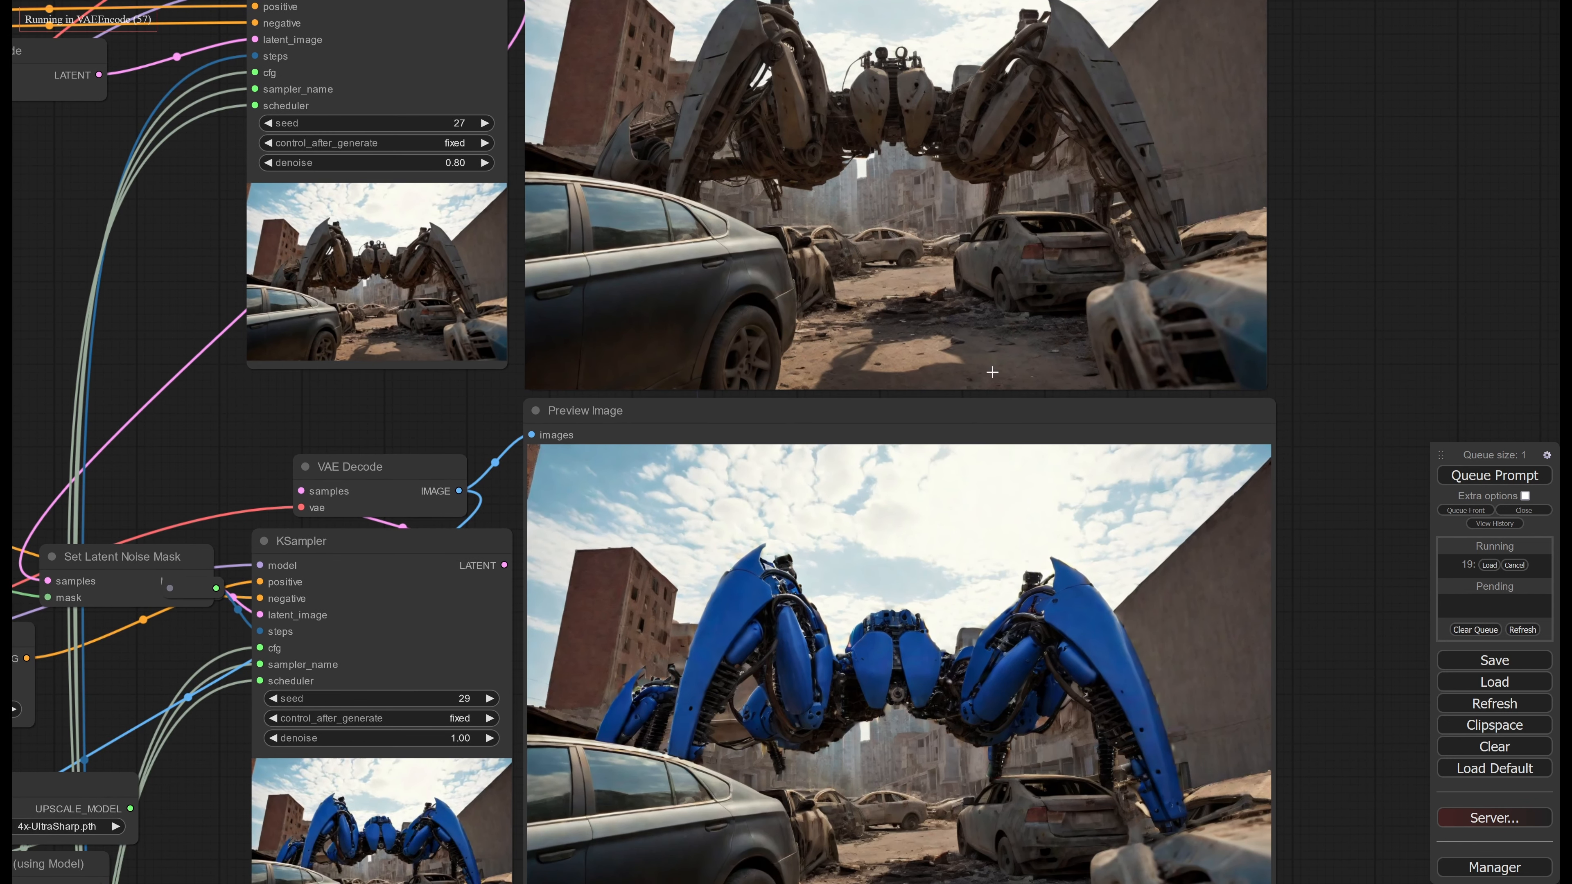
{"action": "scroll", "coordinate": [970, 304], "scroll_direction": "up", "scroll_amount": 3}
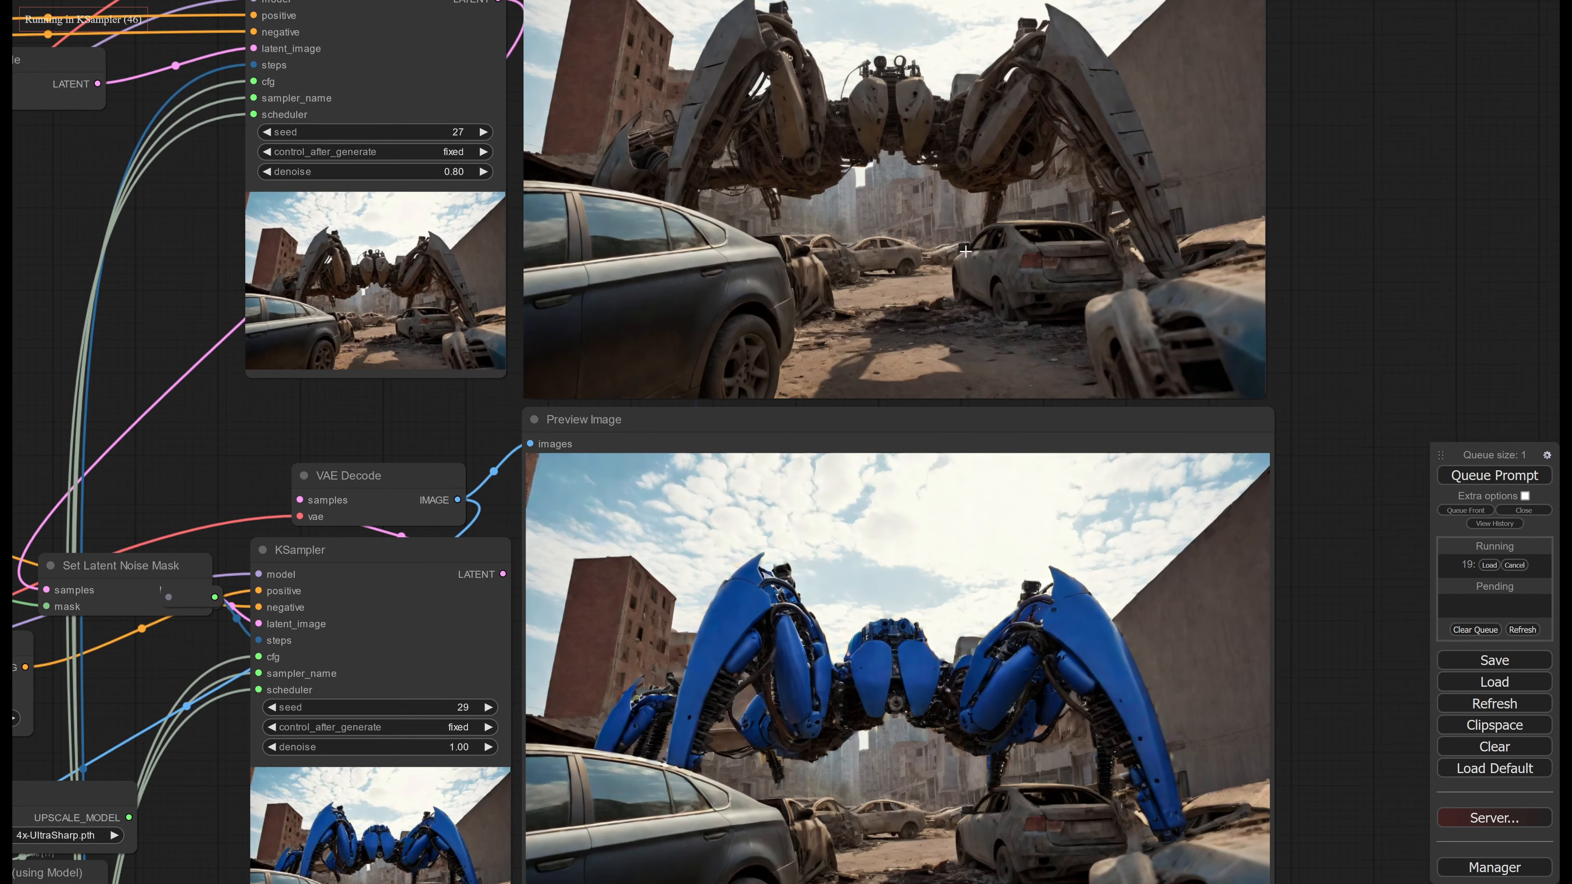
{"action": "scroll", "coordinate": [970, 305], "scroll_direction": "down", "scroll_amount": 6}
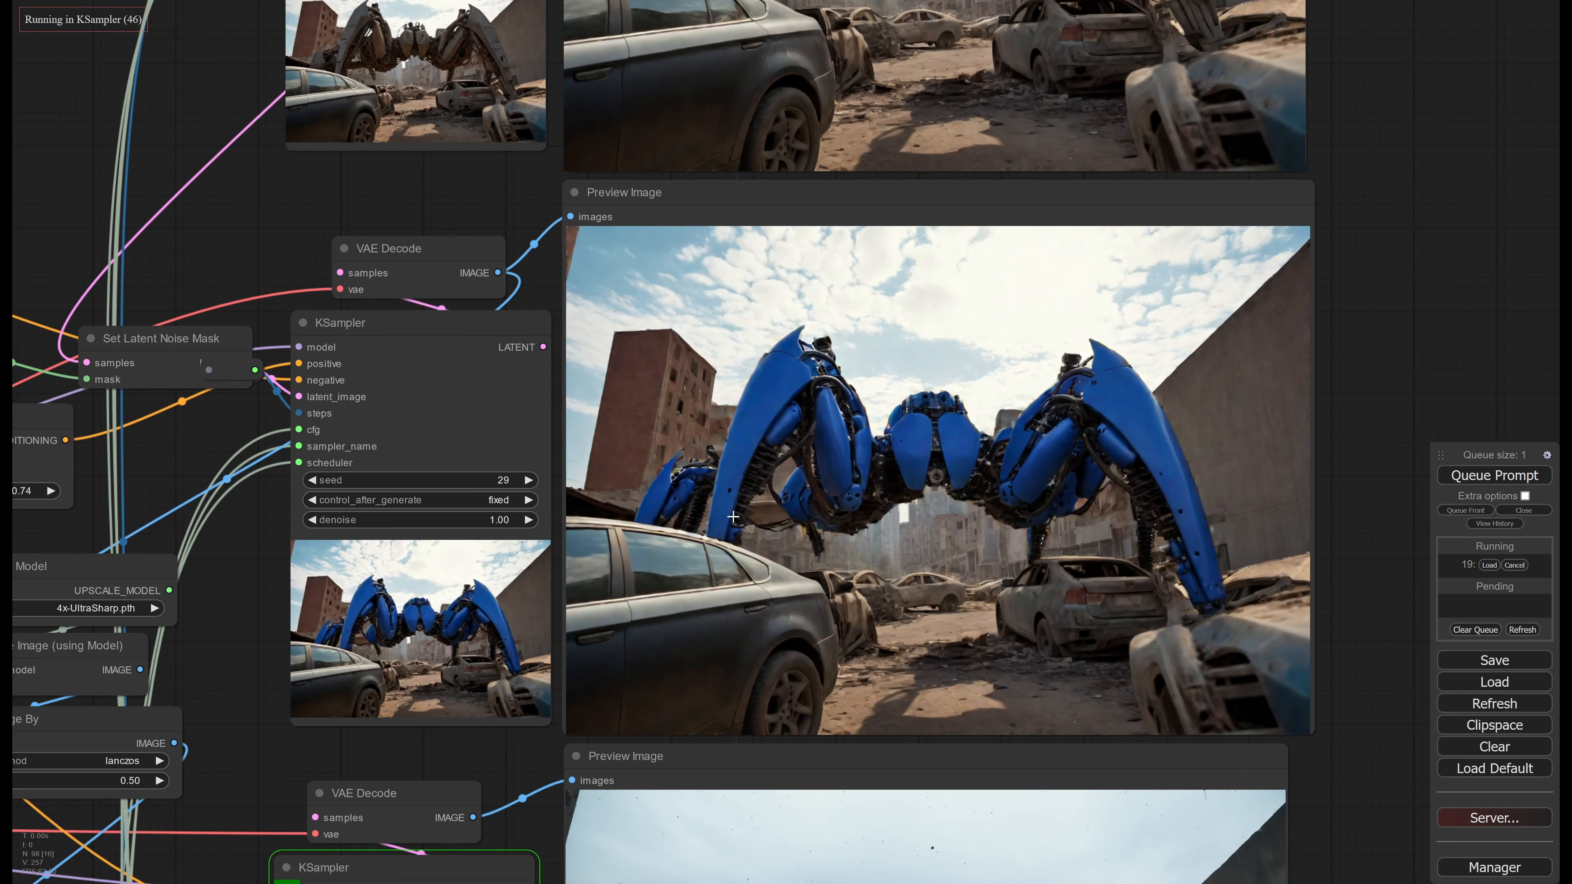
{"action": "scroll", "coordinate": [809, 454], "scroll_direction": "down", "scroll_amount": 6}
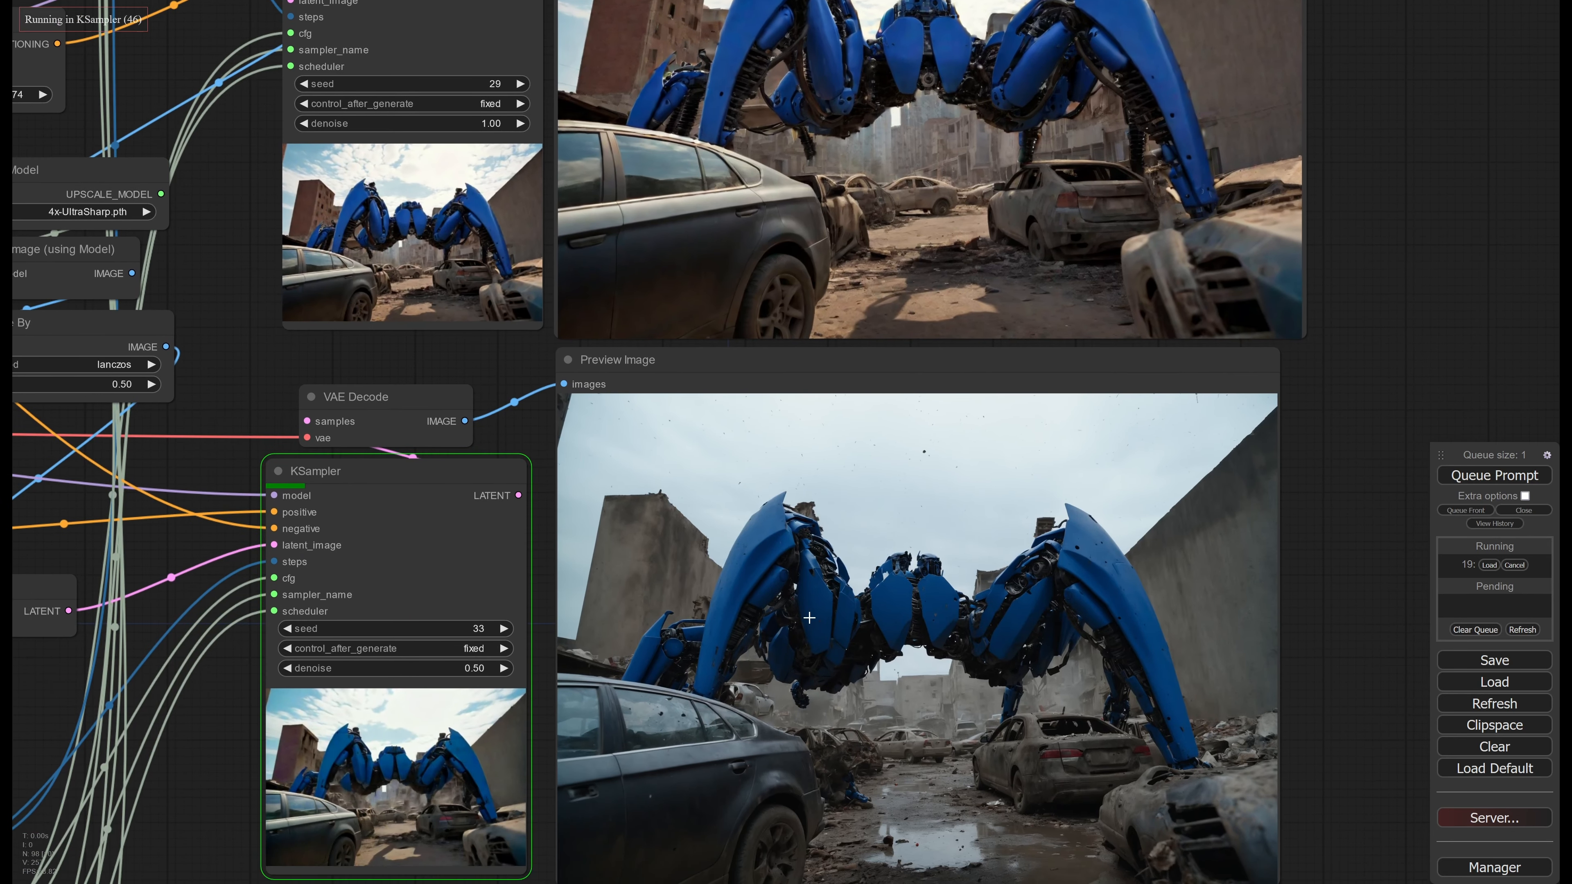
Review the upscale, Text Concatenate and VAE Encode nodes feeding the third-stage KSampler, then compare the second- and third-stage preview images
{"action": "left_click_drag", "start_coordinate": [183, 471], "coordinate": [796, 645]}
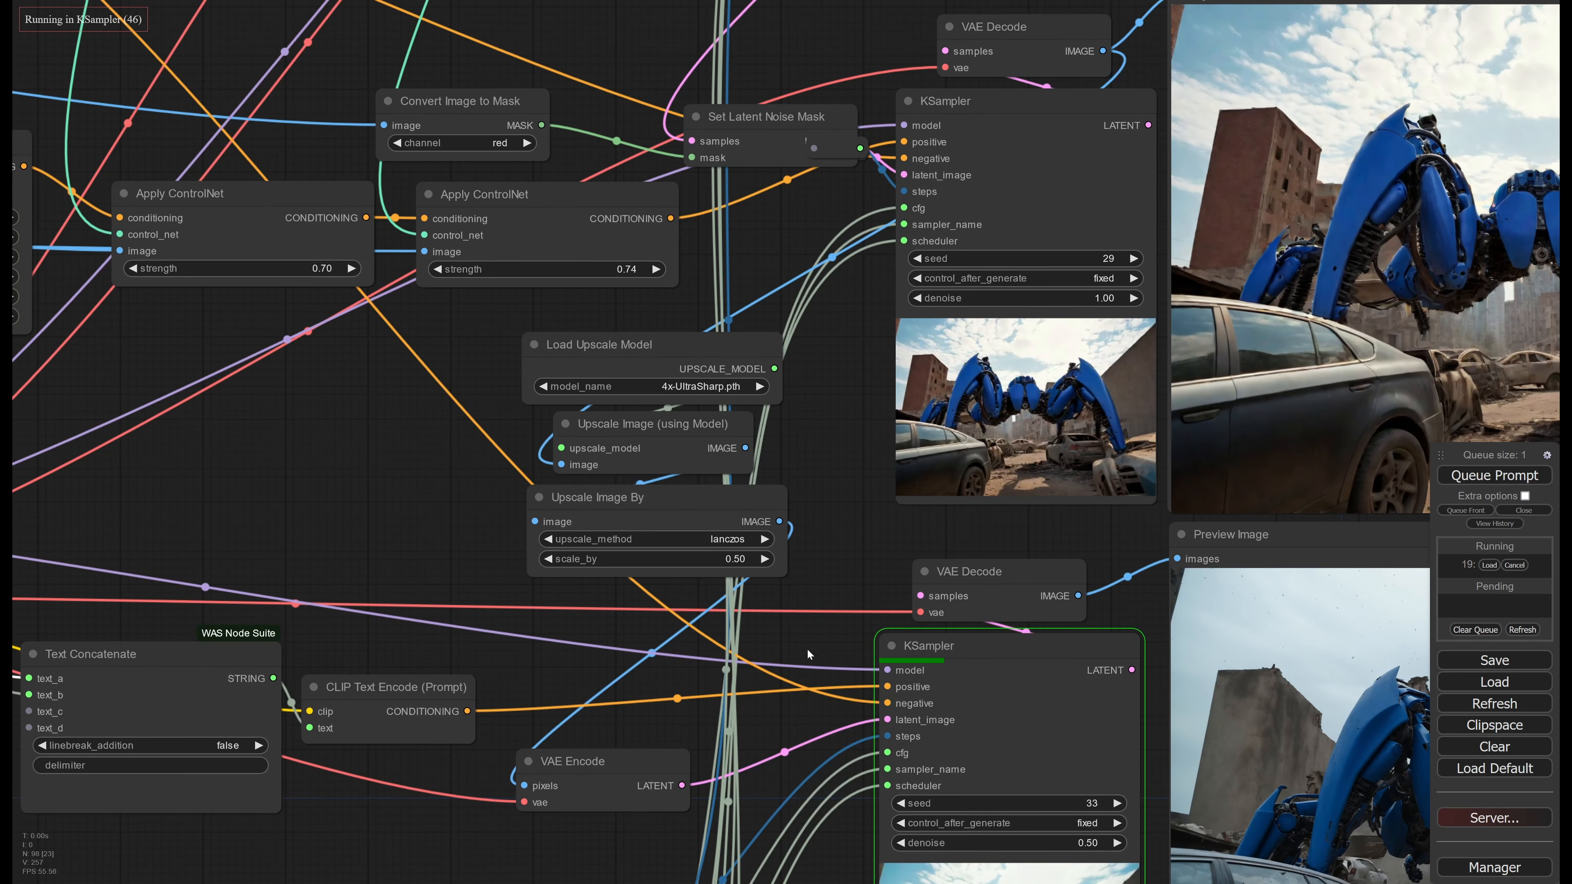
{"action": "middle_click_drag", "start_coordinate": [1349, 759], "coordinate": [820, 445]}
{"action": "middle_click_drag", "start_coordinate": [1039, 529], "coordinate": [884, 697]}
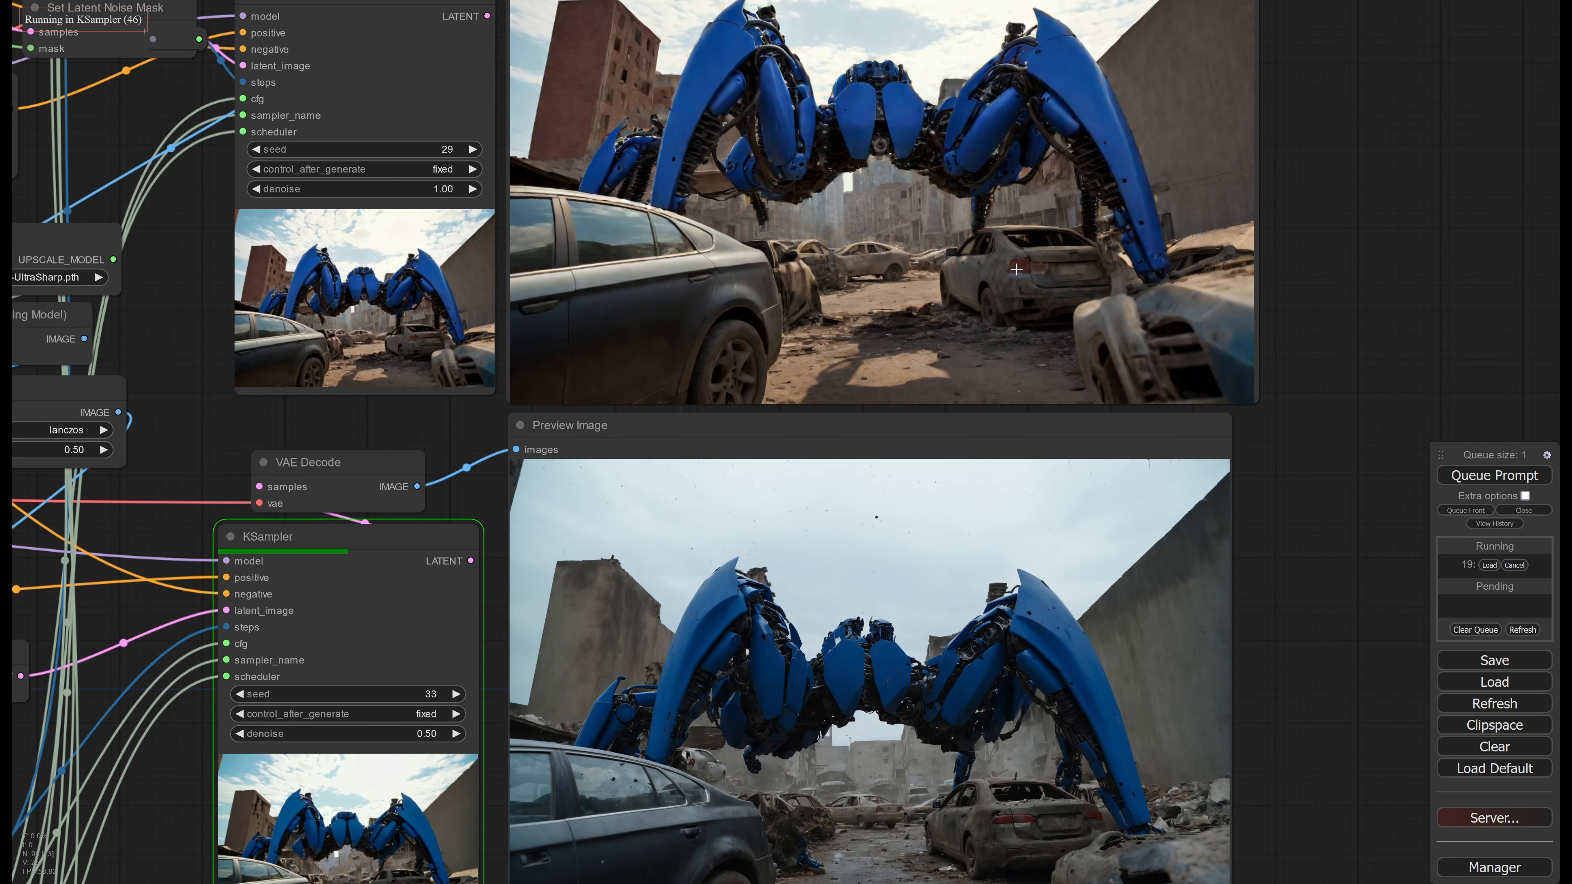
{"action": "middle_click_drag", "start_coordinate": [893, 697], "coordinate": [926, 523]}
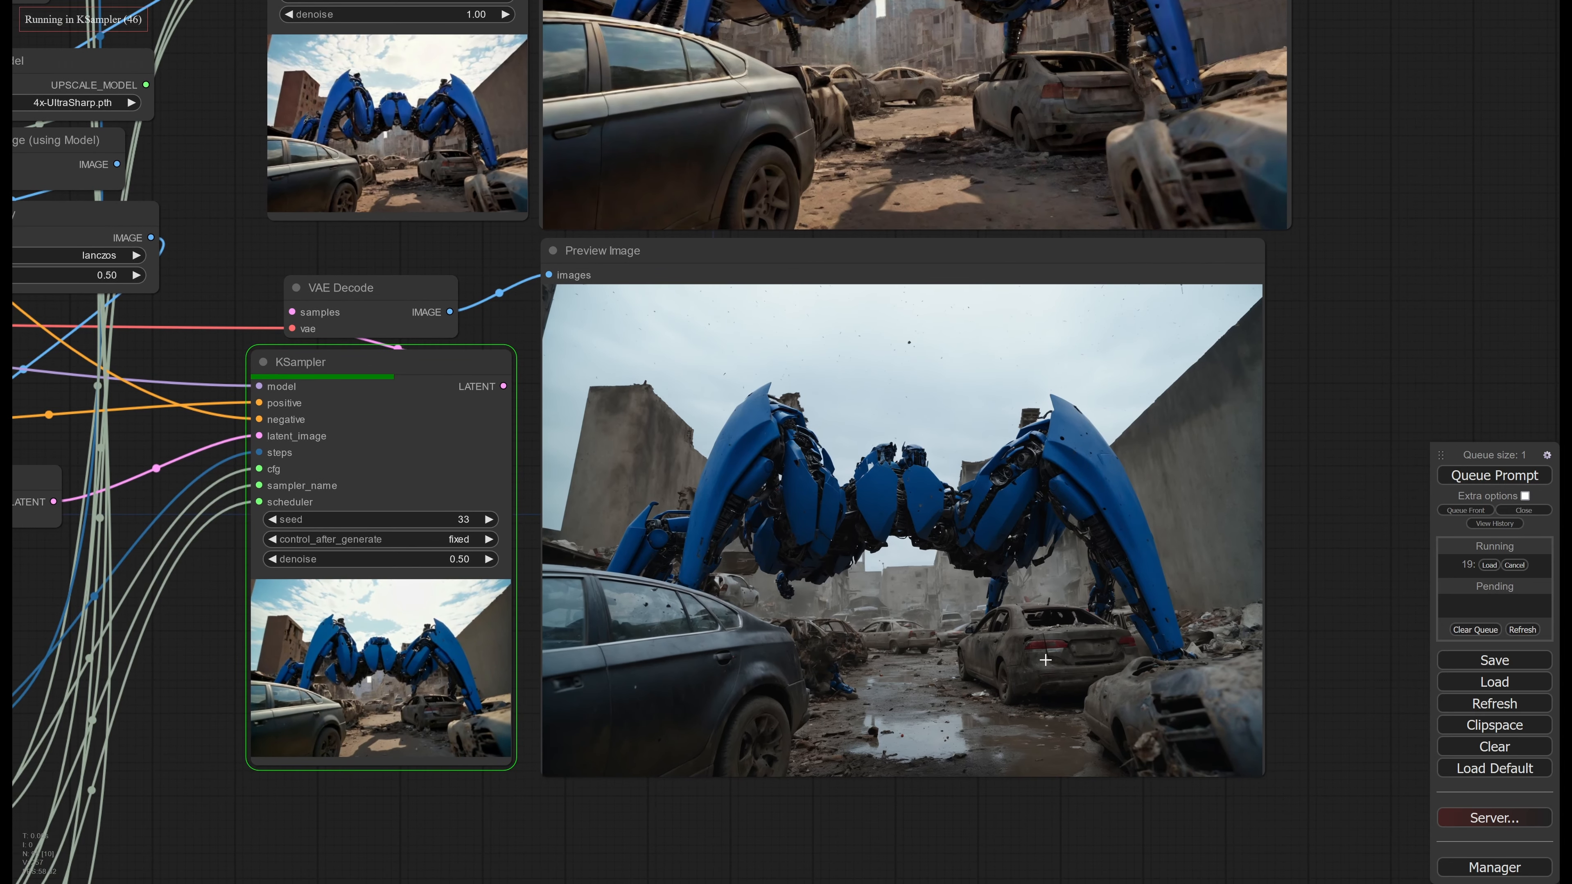
{"action": "middle_click_drag", "start_coordinate": [994, 218], "coordinate": [1002, 532]}
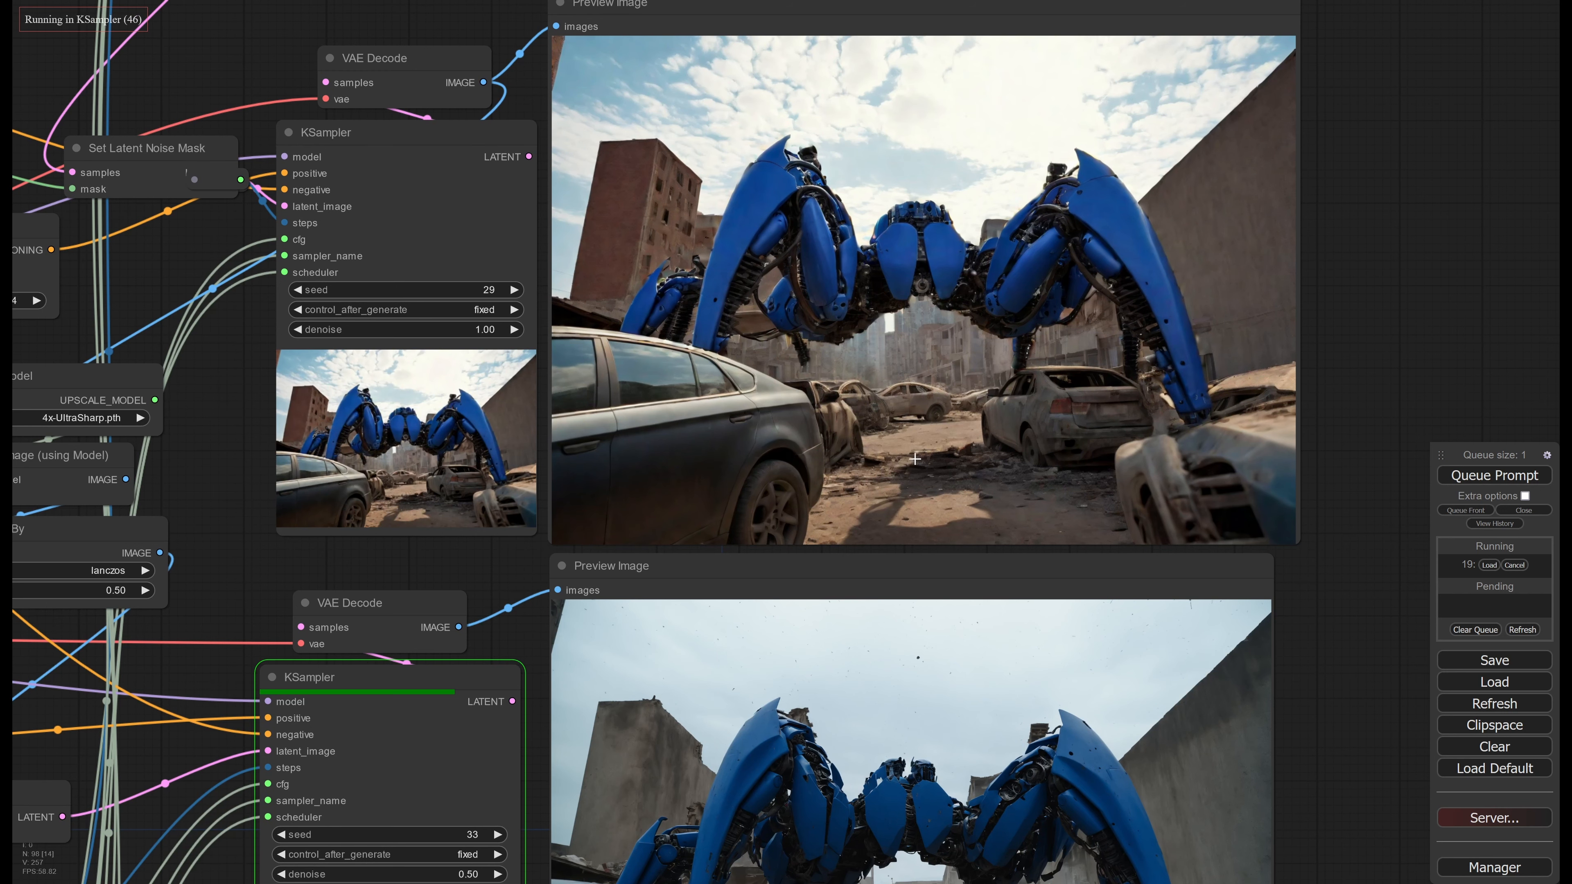
{"action": "middle_click_drag", "start_coordinate": [932, 349], "coordinate": [1092, 371]}
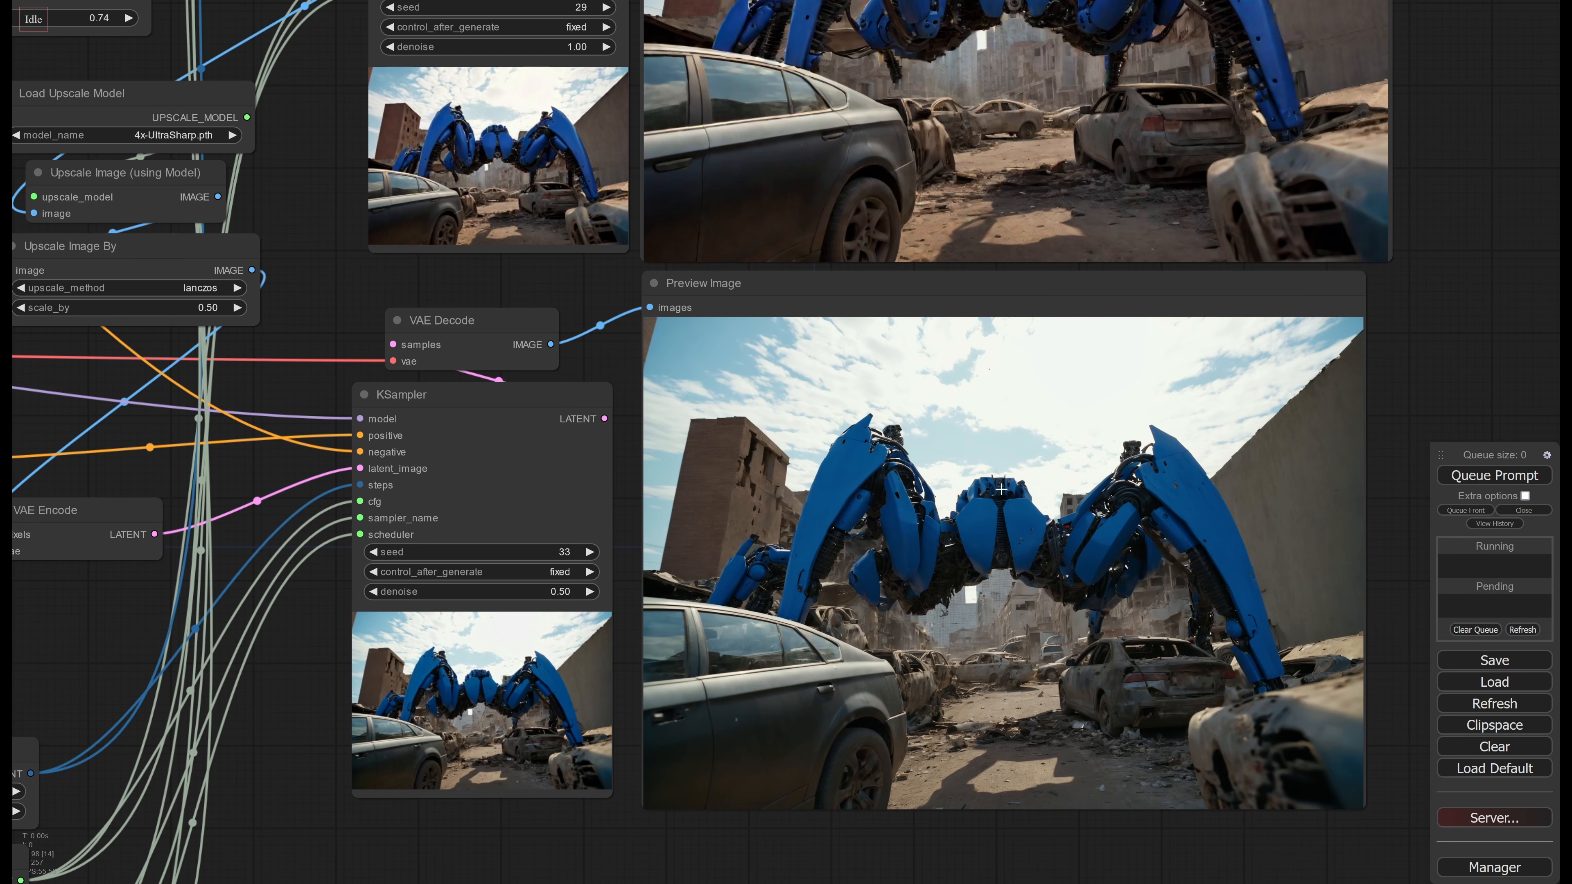
Return to the first-stage KSampler and set its seed to 28
{"action": "middle_click_drag", "start_coordinate": [945, 212], "coordinate": [881, 750]}
{"action": "middle_click_drag", "start_coordinate": [905, 316], "coordinate": [878, 671]}
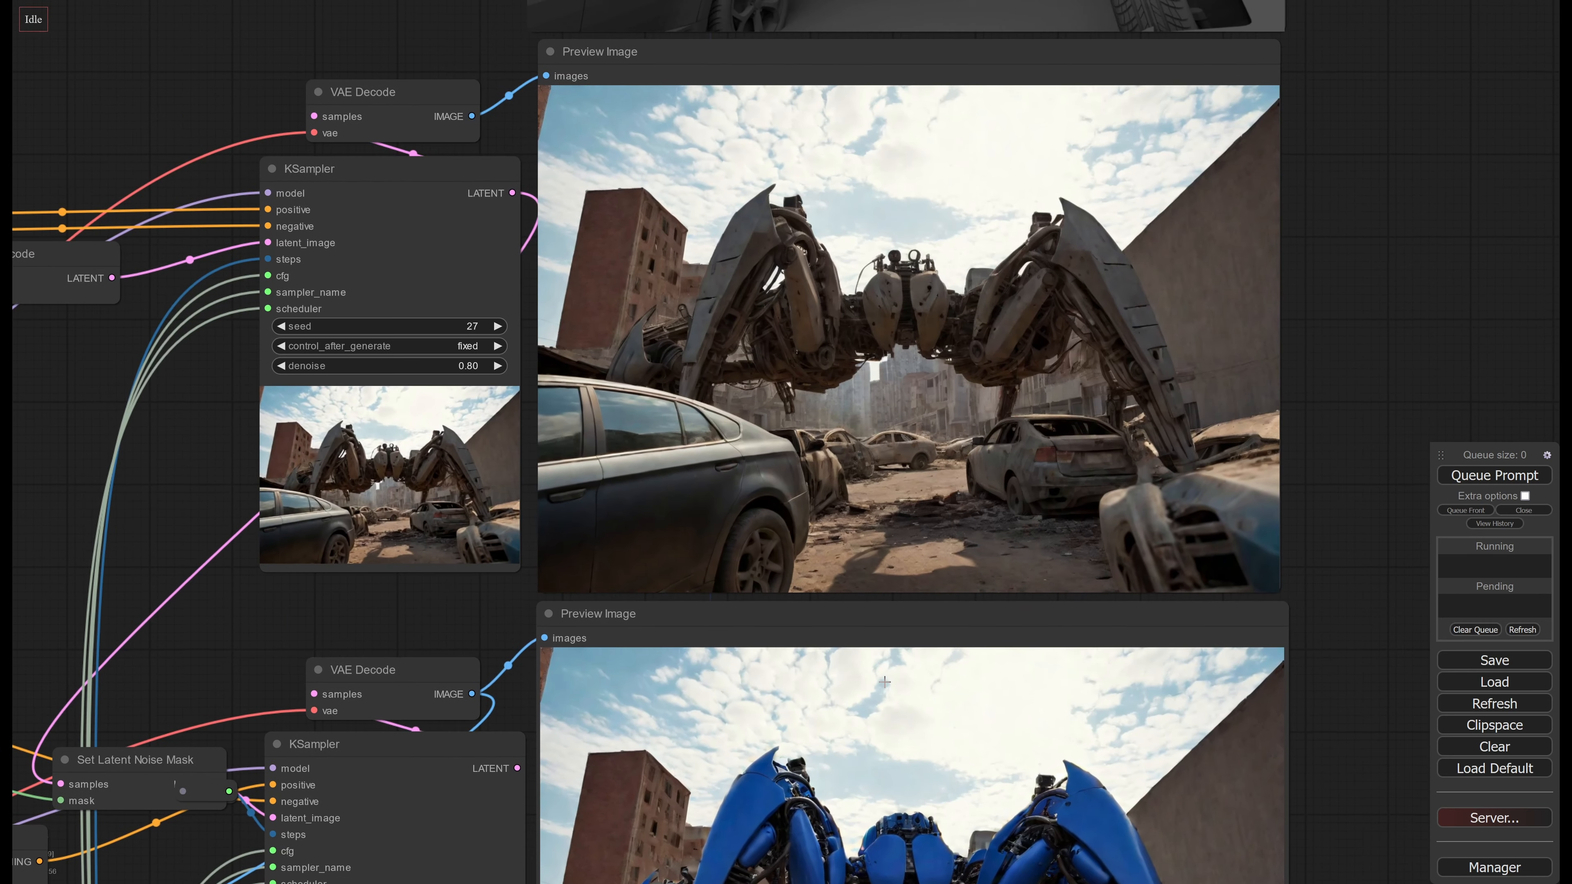
{"action": "middle_click_drag", "start_coordinate": [880, 383], "coordinate": [904, 501]}
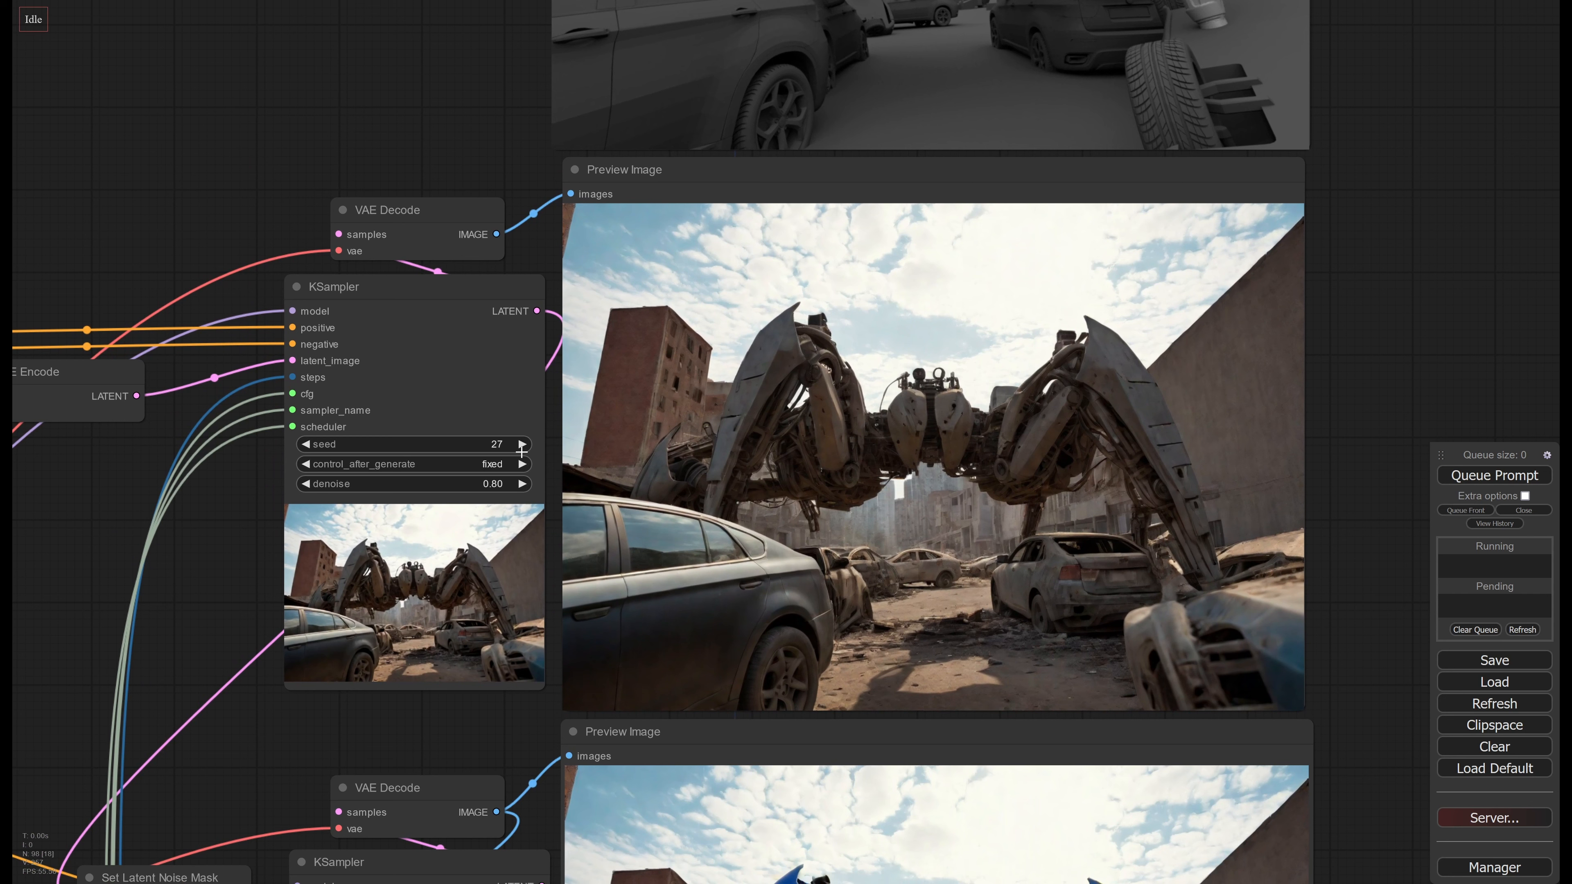
{"action": "left_click", "coordinate": [521, 444]}
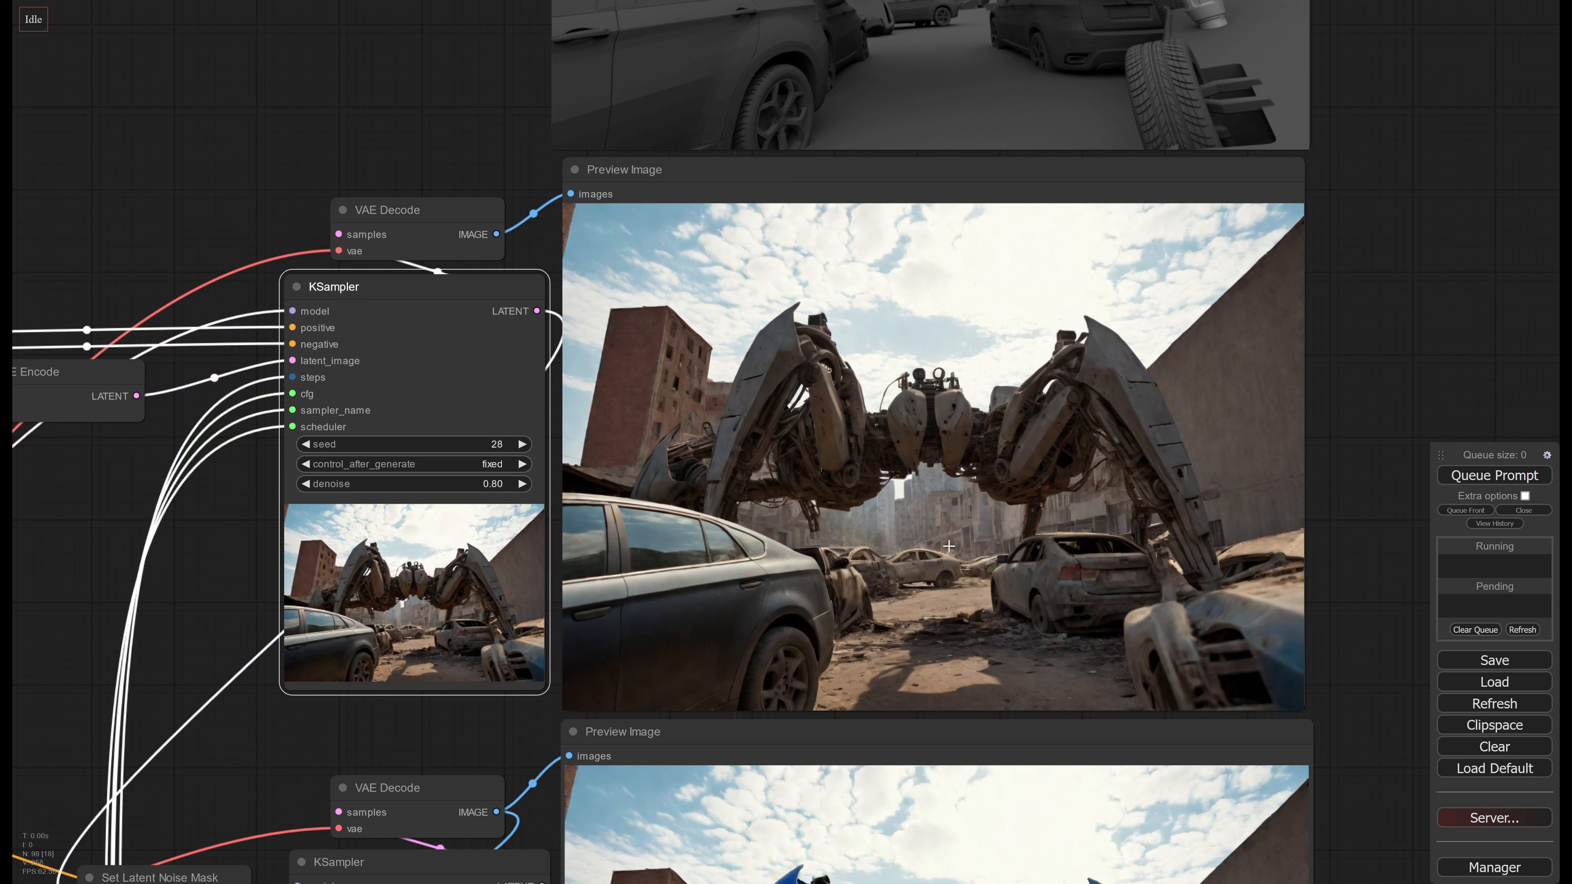
Queue the workflow with seed 28, then cancel that run and requeue it with the first-stage KSampler seed set to 29
{"action": "left_click", "coordinate": [1478, 482]}
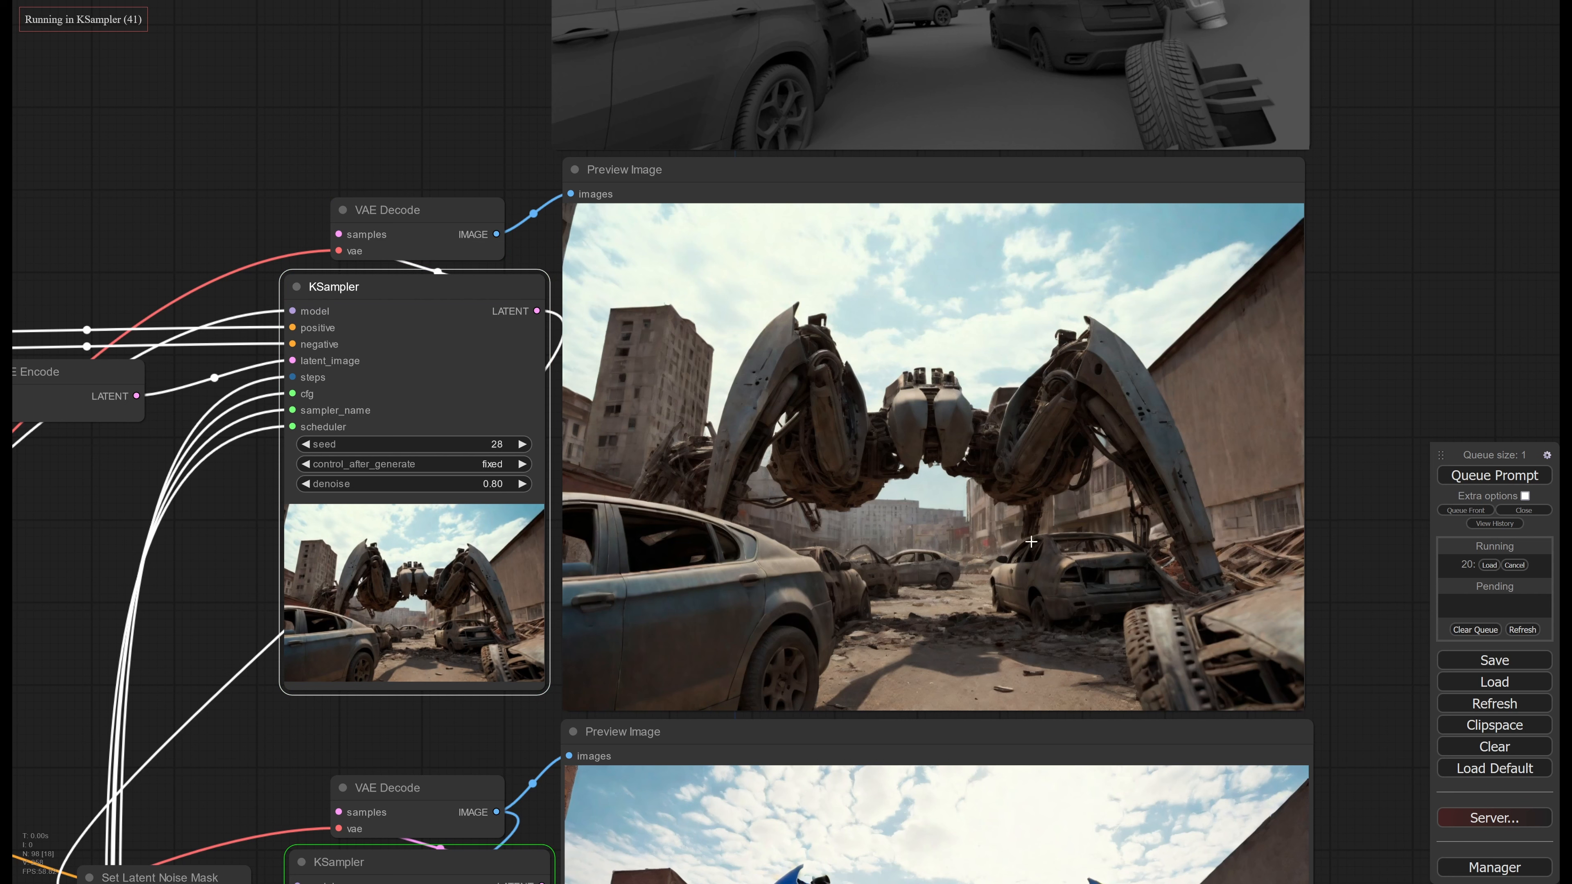
{"action": "left_click", "coordinate": [523, 444]}
{"action": "left_click", "coordinate": [1514, 565]}
{"action": "left_click", "coordinate": [1521, 475]}
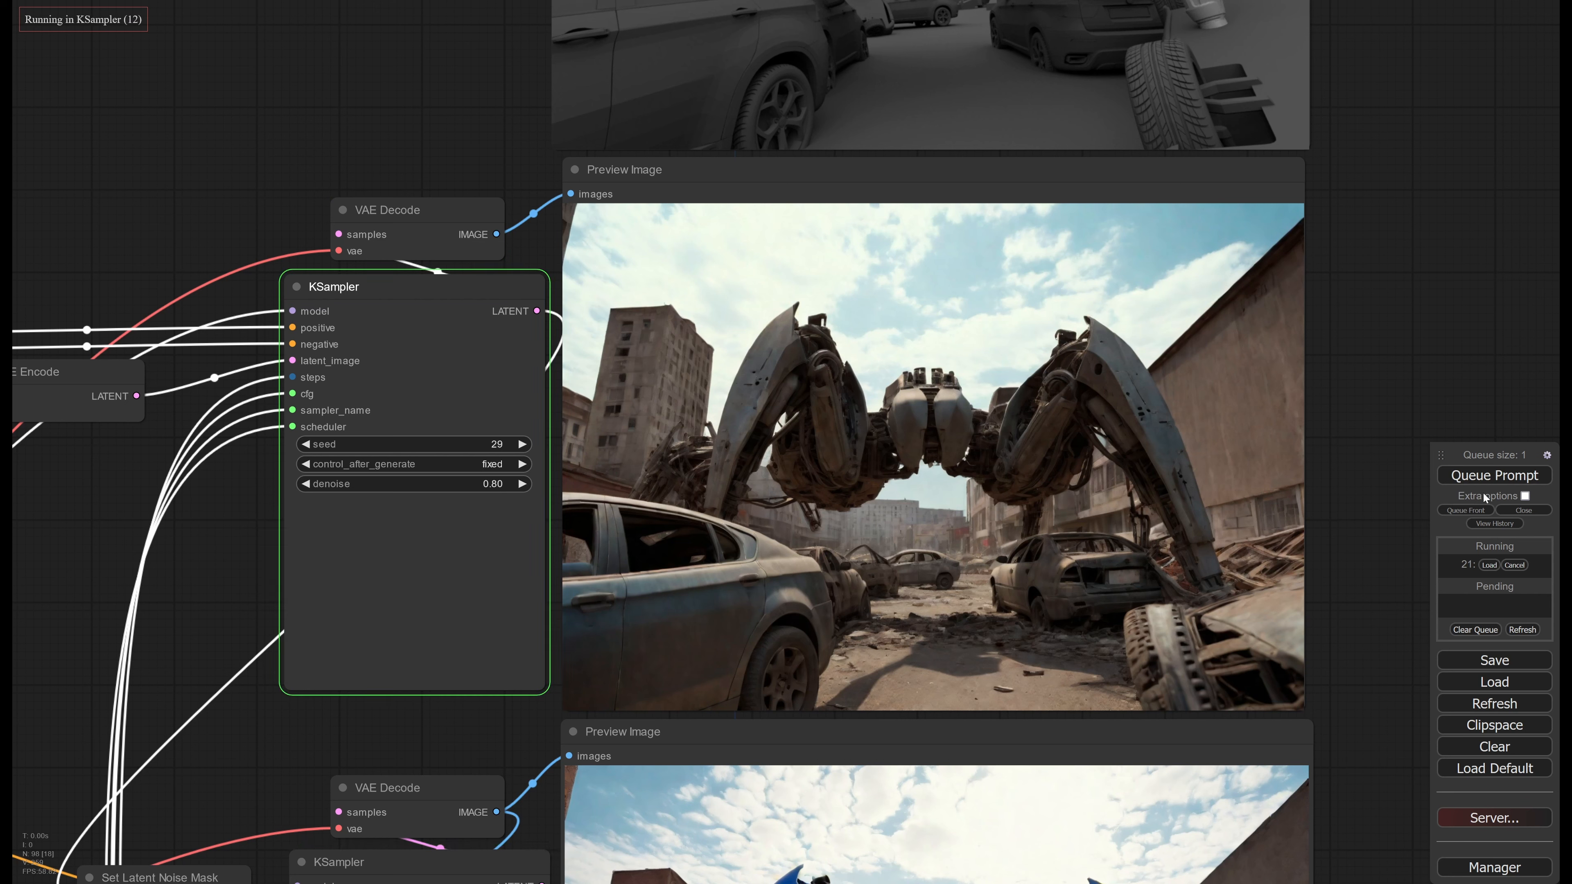
{"action": "middle_click_drag", "start_coordinate": [988, 507], "coordinate": [975, 537]}
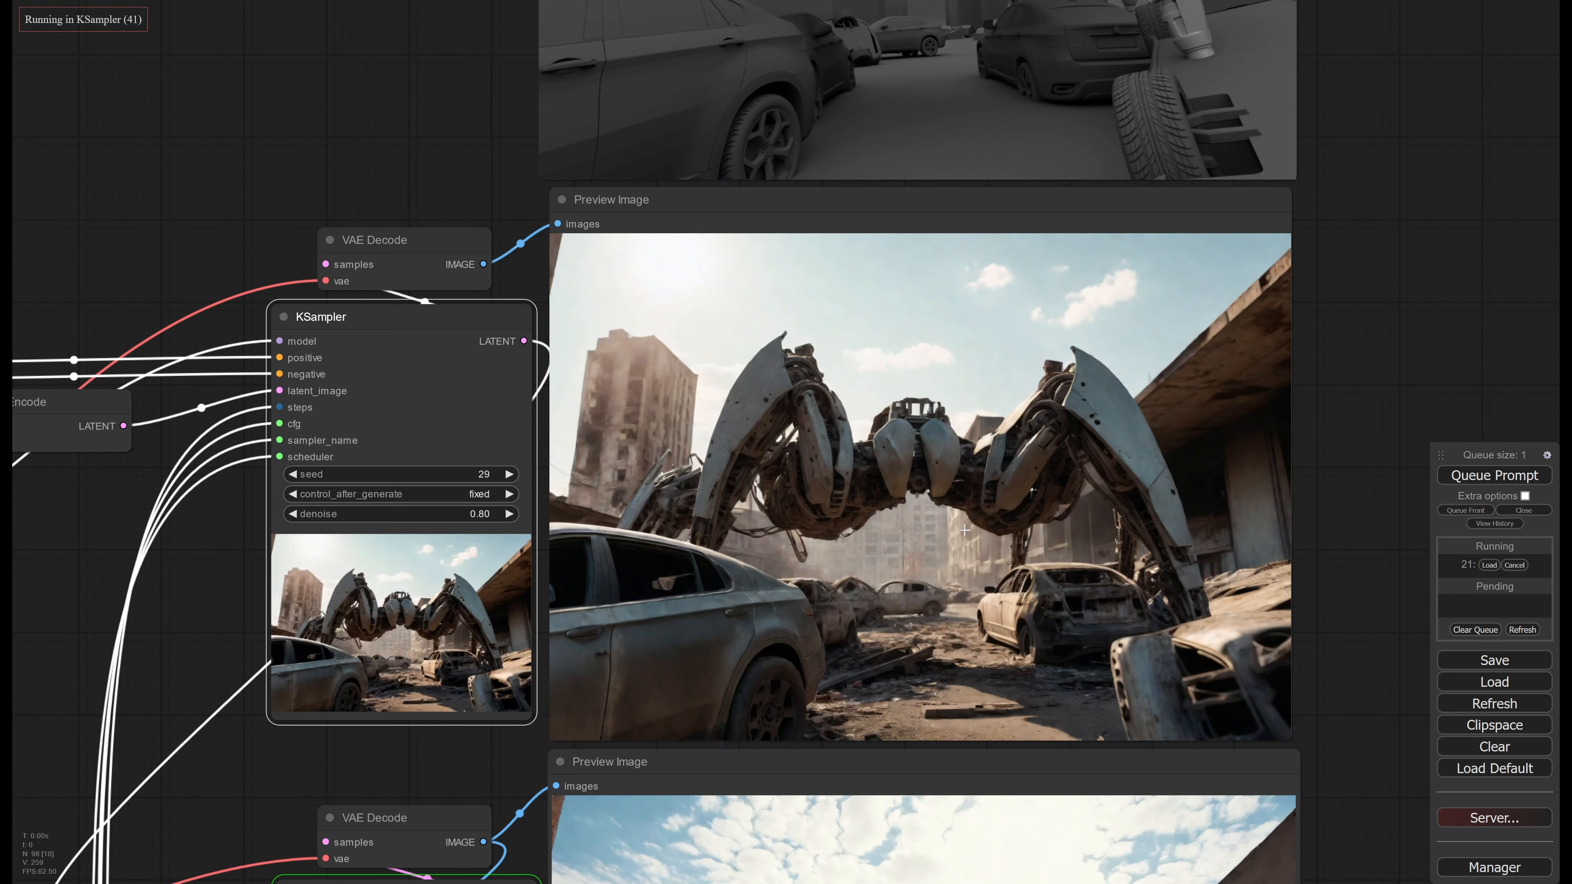
Remove the word "blue" from the second-stage robot prompt and queue the workflow again
{"action": "scroll", "coordinate": [965, 530], "scroll_direction": "down", "scroll_amount": 3}
{"action": "left_click_drag", "start_coordinate": [1268, 700], "coordinate": [1249, 383]}
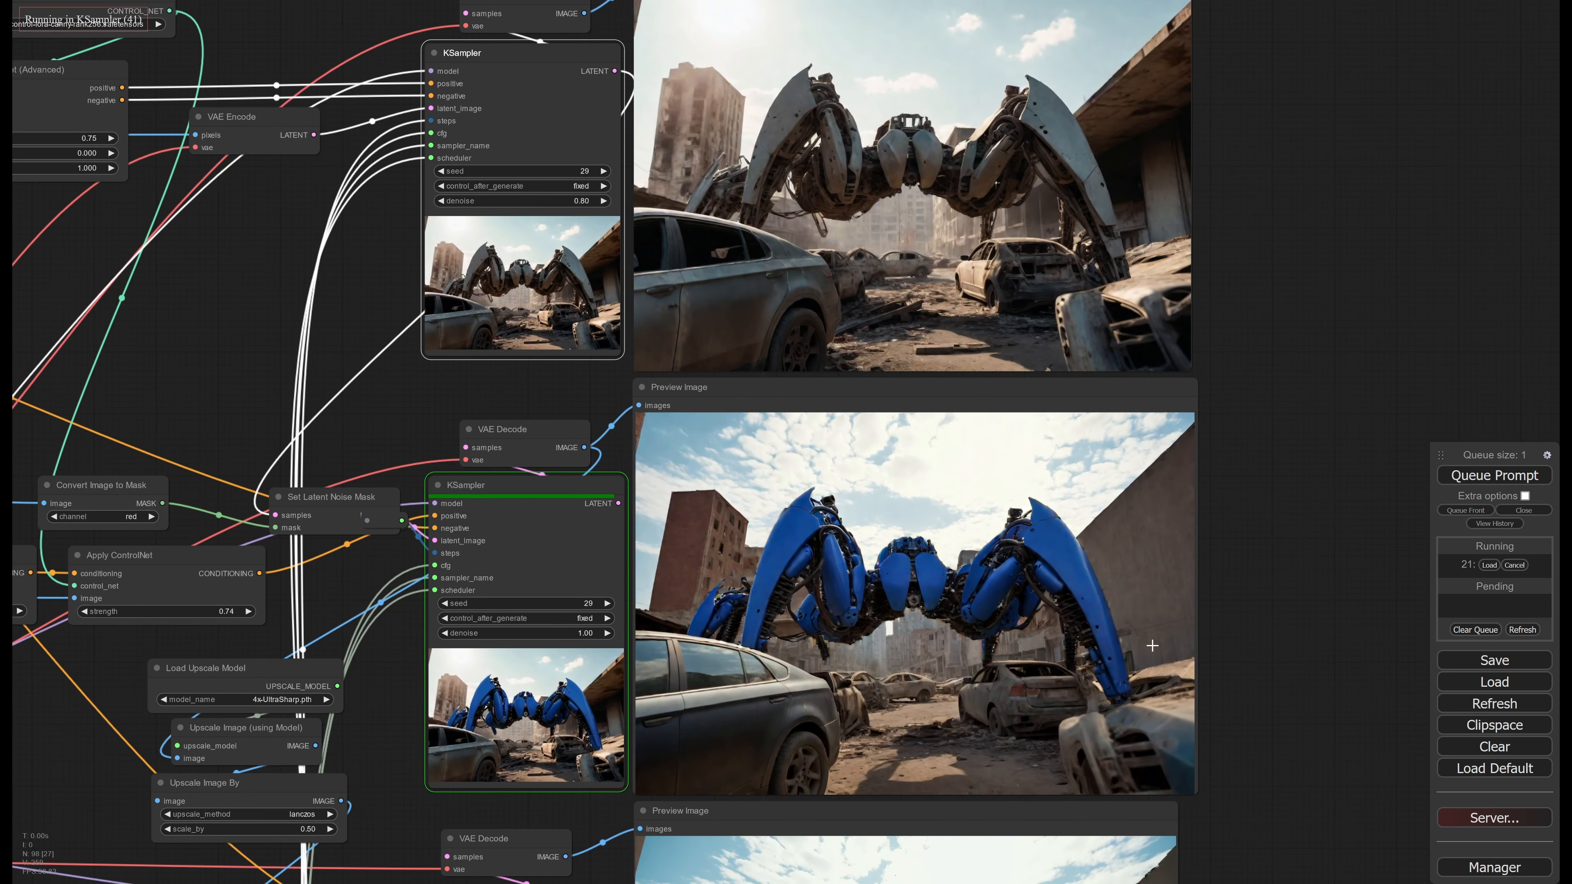
{"action": "middle_click_drag", "start_coordinate": [785, 571], "coordinate": [1241, 514]}
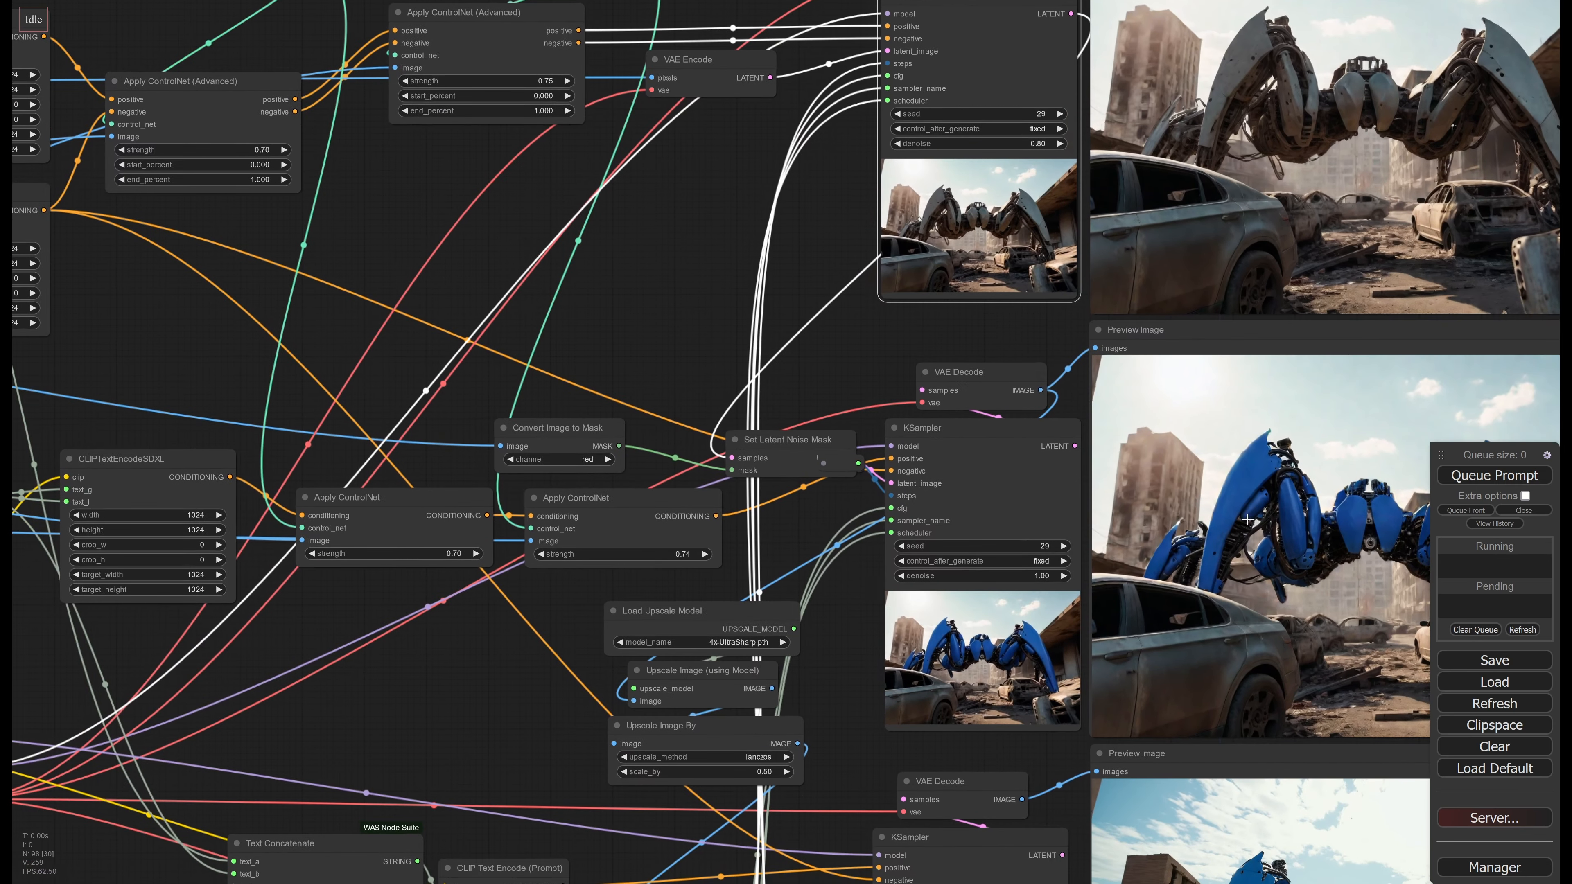
{"action": "left_click_drag", "start_coordinate": [818, 595], "coordinate": [1249, 584]}
{"action": "left_click_drag", "start_coordinate": [853, 635], "coordinate": [1090, 634]}
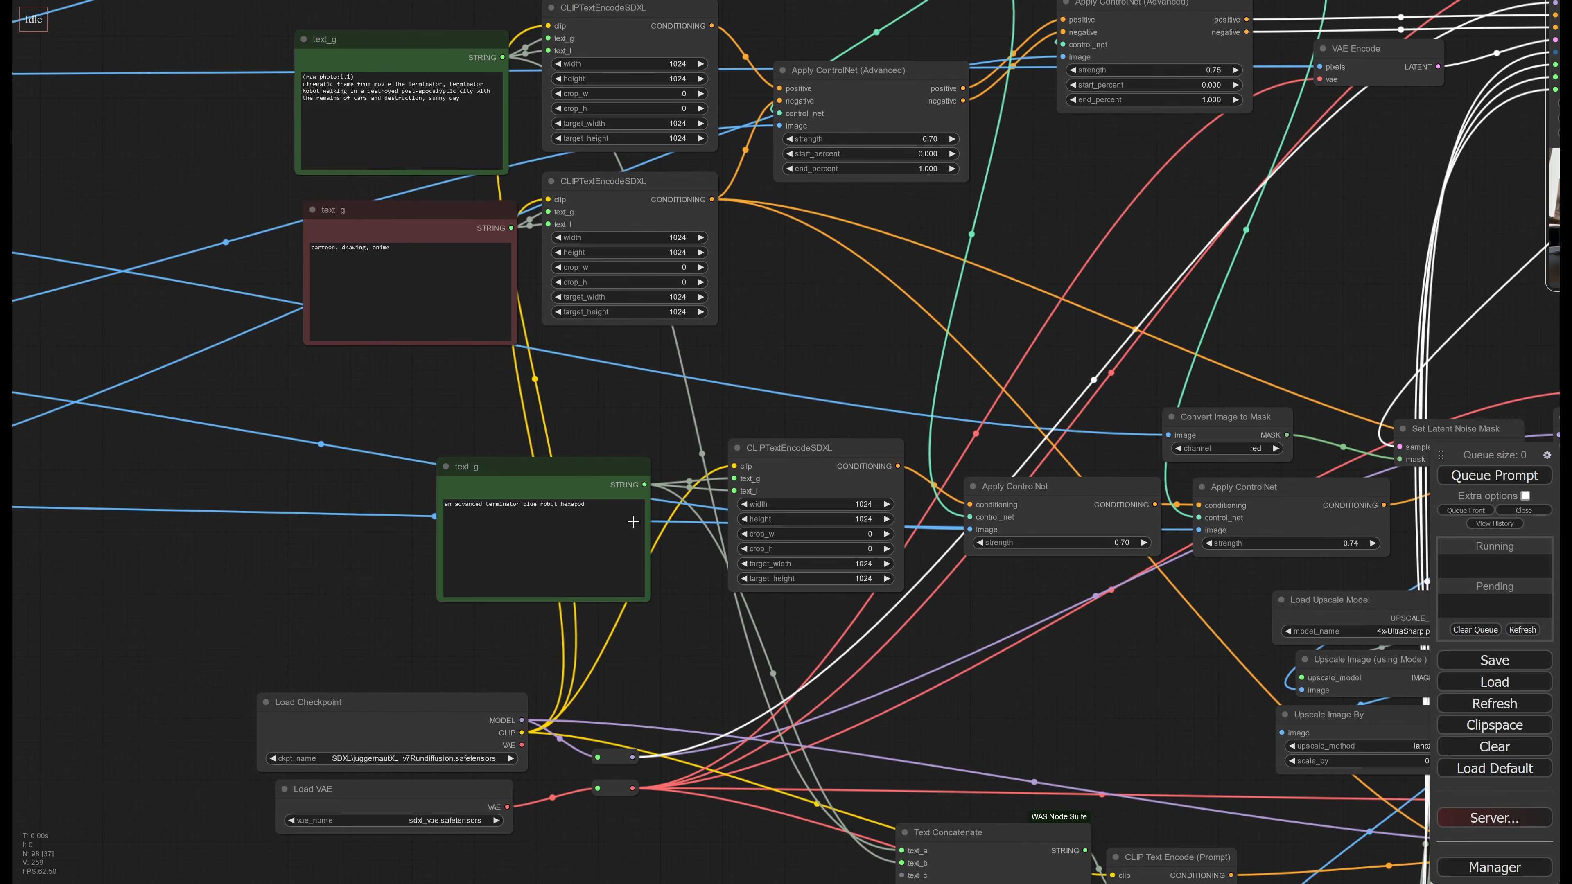
{"action": "double_click", "coordinate": [530, 504]}
{"action": "key", "text": "BackSpace"}
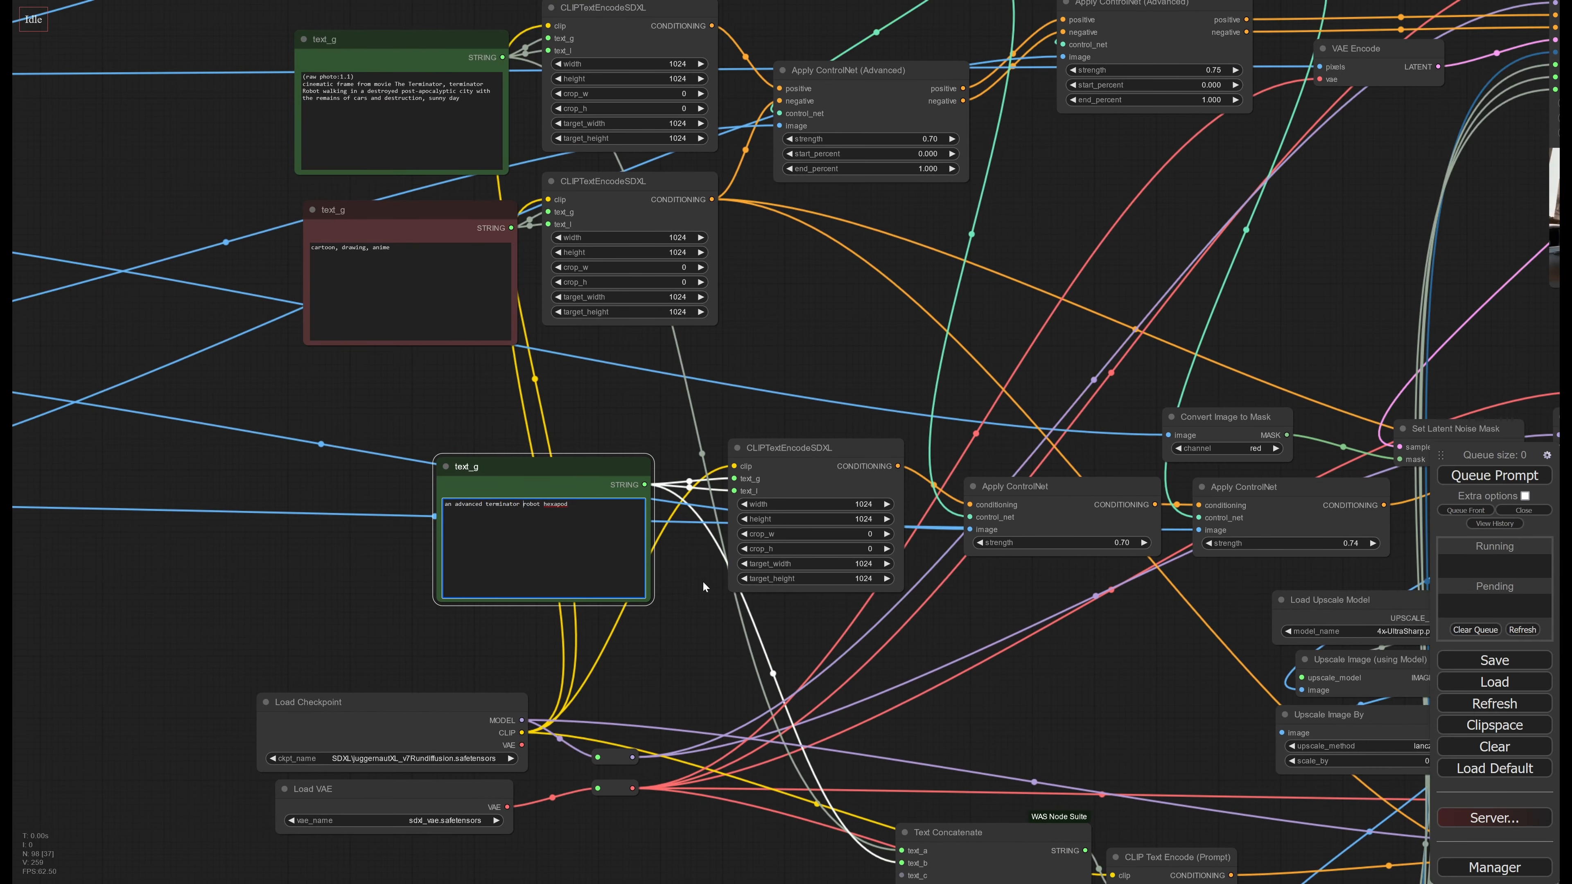
{"action": "left_click_drag", "start_coordinate": [834, 618], "coordinate": [318, 552]}
{"action": "left_click_drag", "start_coordinate": [1119, 467], "coordinate": [719, 508]}
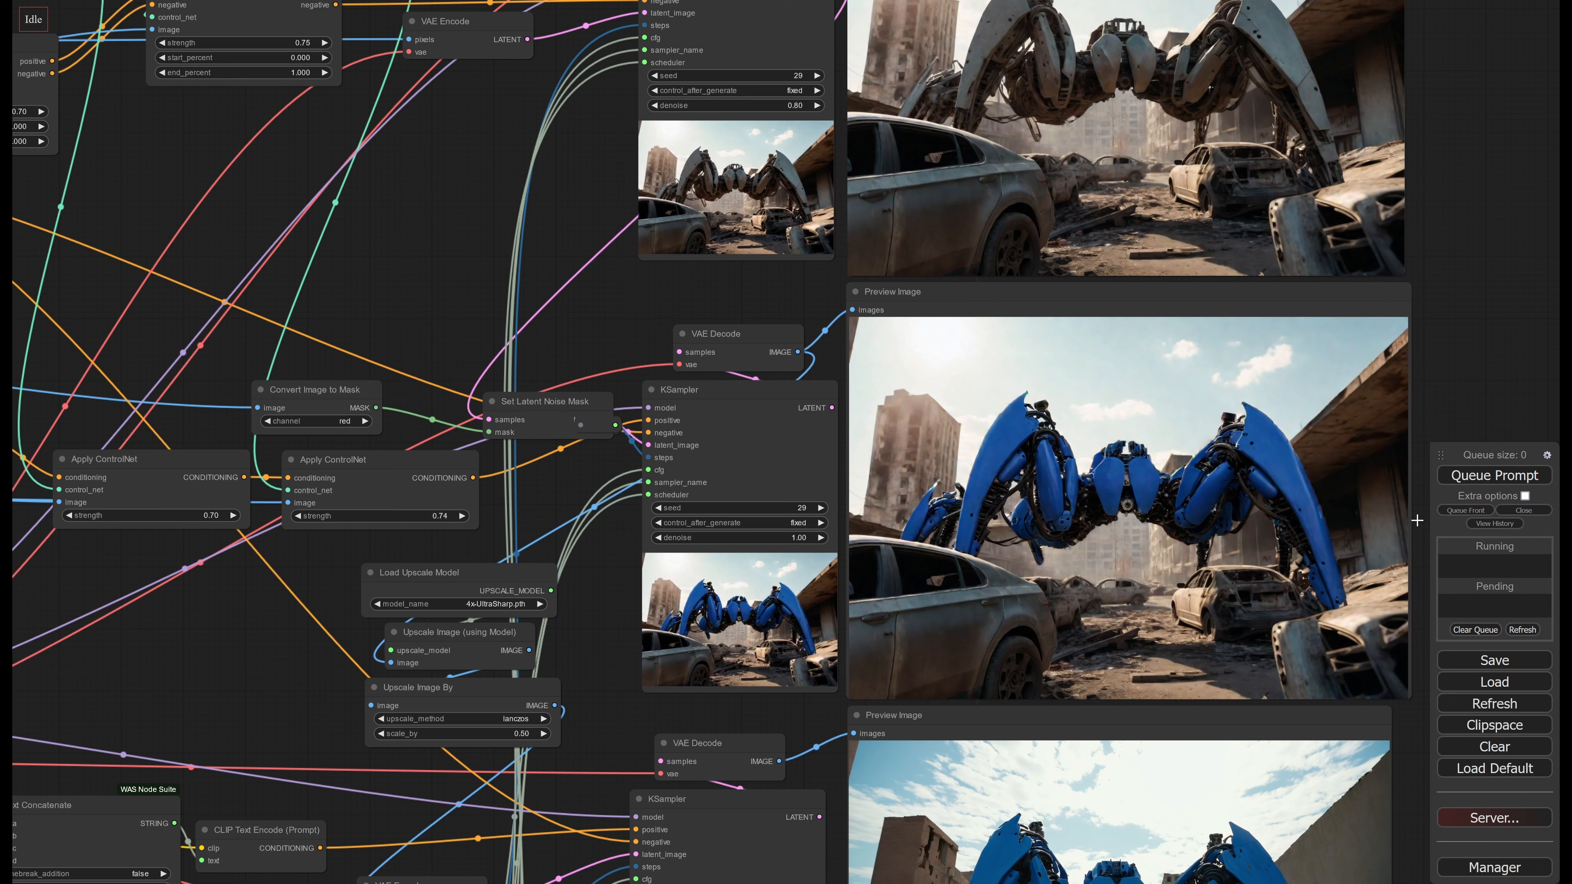
{"action": "left_click", "coordinate": [1485, 482]}
{"action": "middle_click_drag", "start_coordinate": [1272, 504], "coordinate": [1106, 511]}
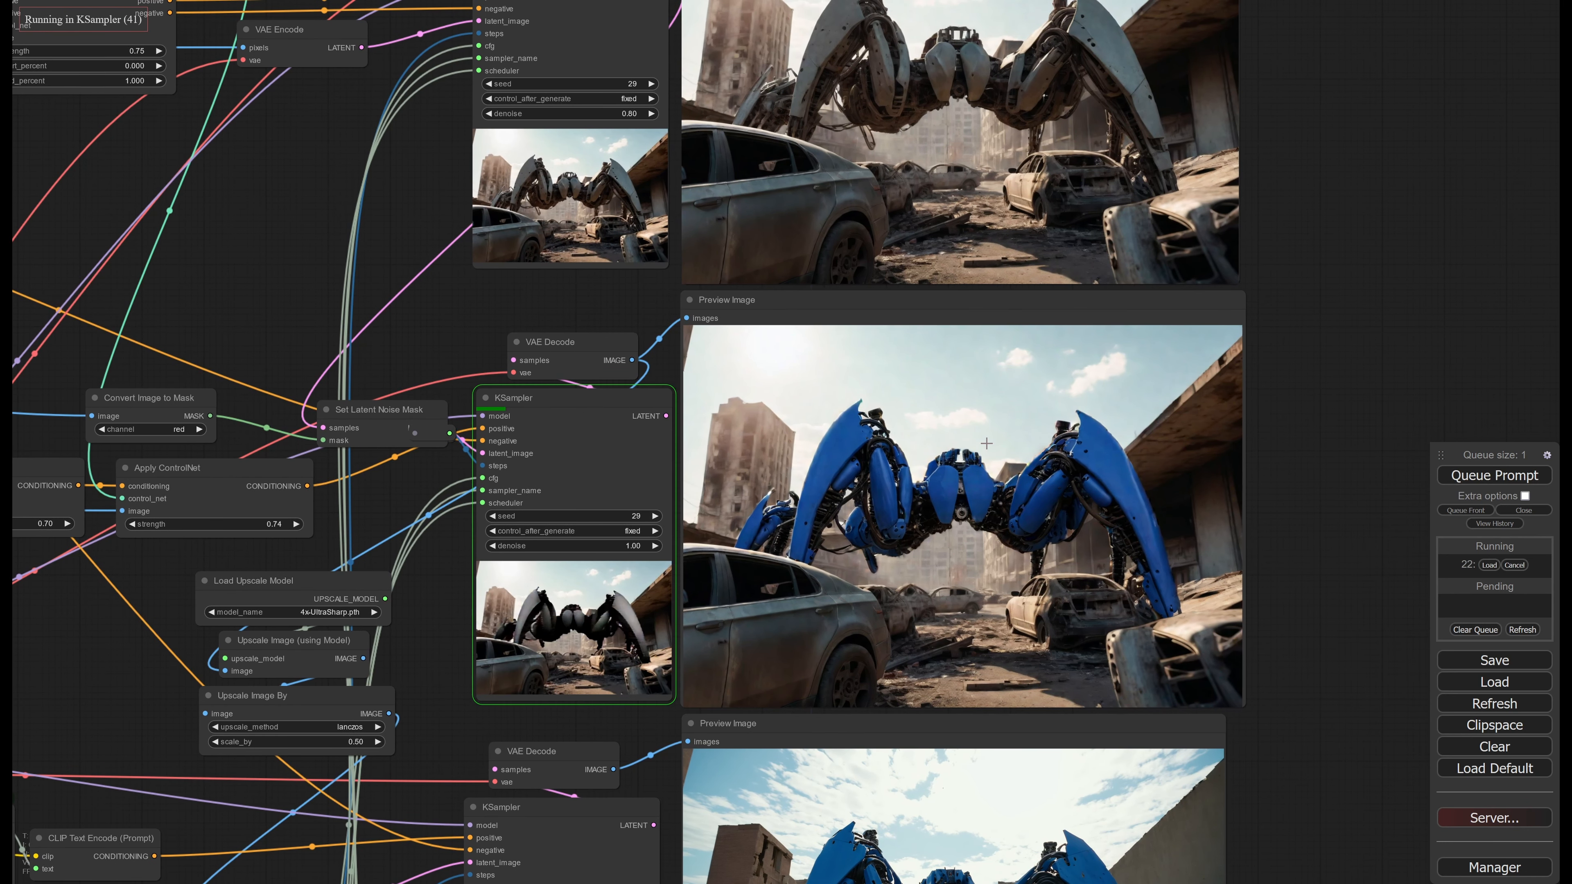
Add "gray" to the second-stage terminator robot prompt and queue the workflow
{"action": "scroll", "coordinate": [898, 524], "scroll_direction": "down", "scroll_amount": 4}
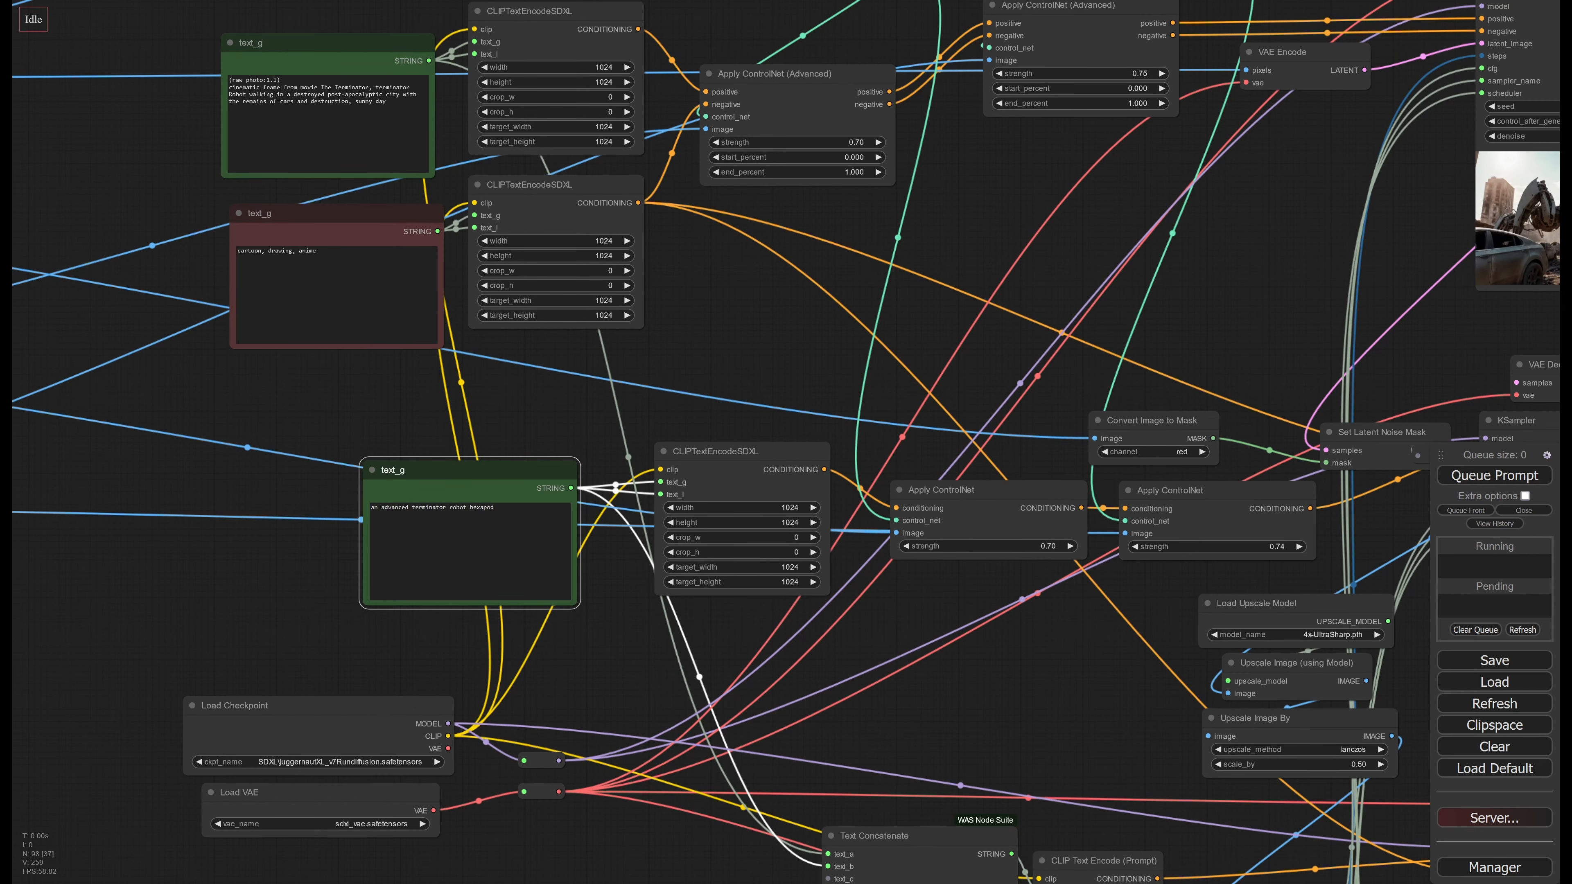
{"action": "left_click", "coordinate": [412, 508]}
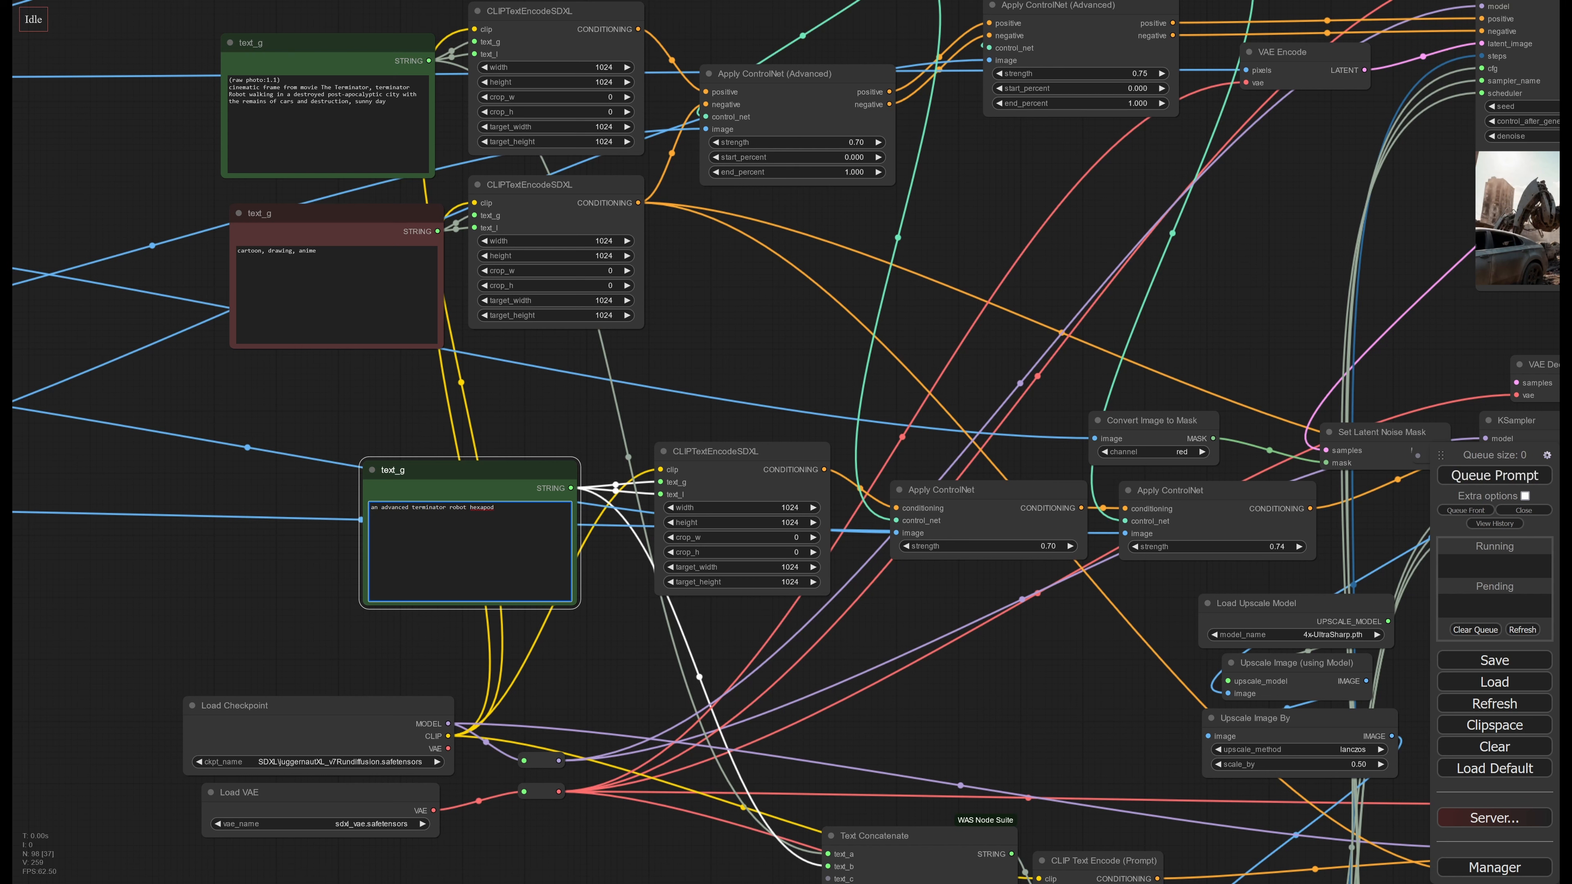
{"action": "type", "text": "gray"}
{"action": "left_click", "coordinate": [1465, 479]}
{"action": "middle_click_drag", "start_coordinate": [1022, 717], "coordinate": [442, 696]}
{"action": "middle_click_drag", "start_coordinate": [1273, 473], "coordinate": [895, 499]}
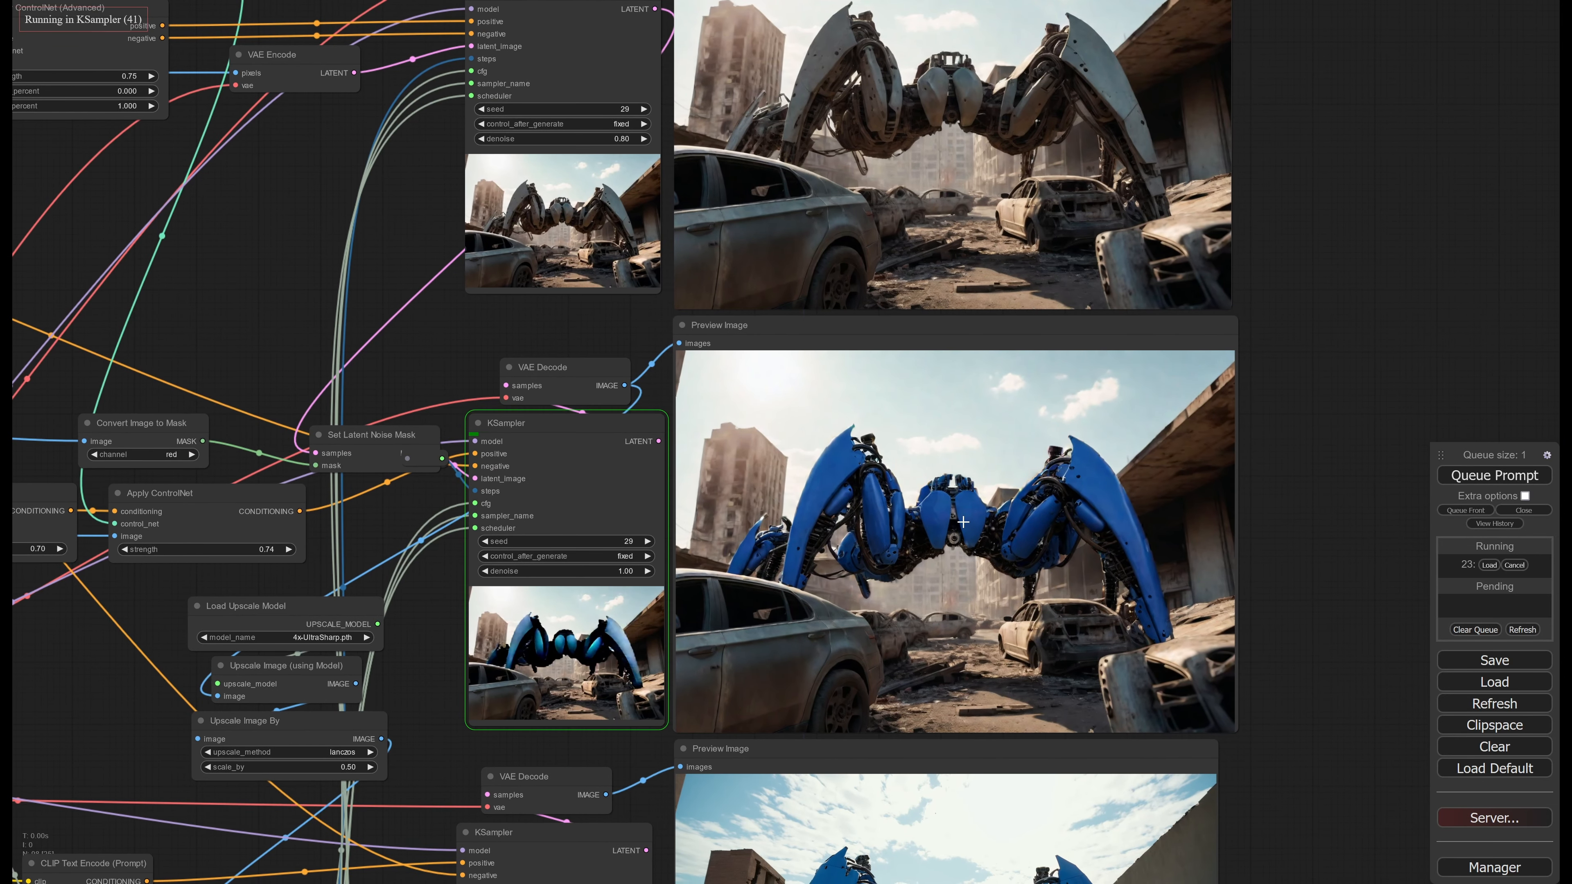
Compare the first-stage preview image with the second-stage KSampler's new robot render, then inspect the second-stage preview up close
{"action": "middle_click_drag", "start_coordinate": [1016, 522], "coordinate": [963, 522]}
{"action": "scroll", "coordinate": [962, 522], "scroll_direction": "up", "scroll_amount": 1}
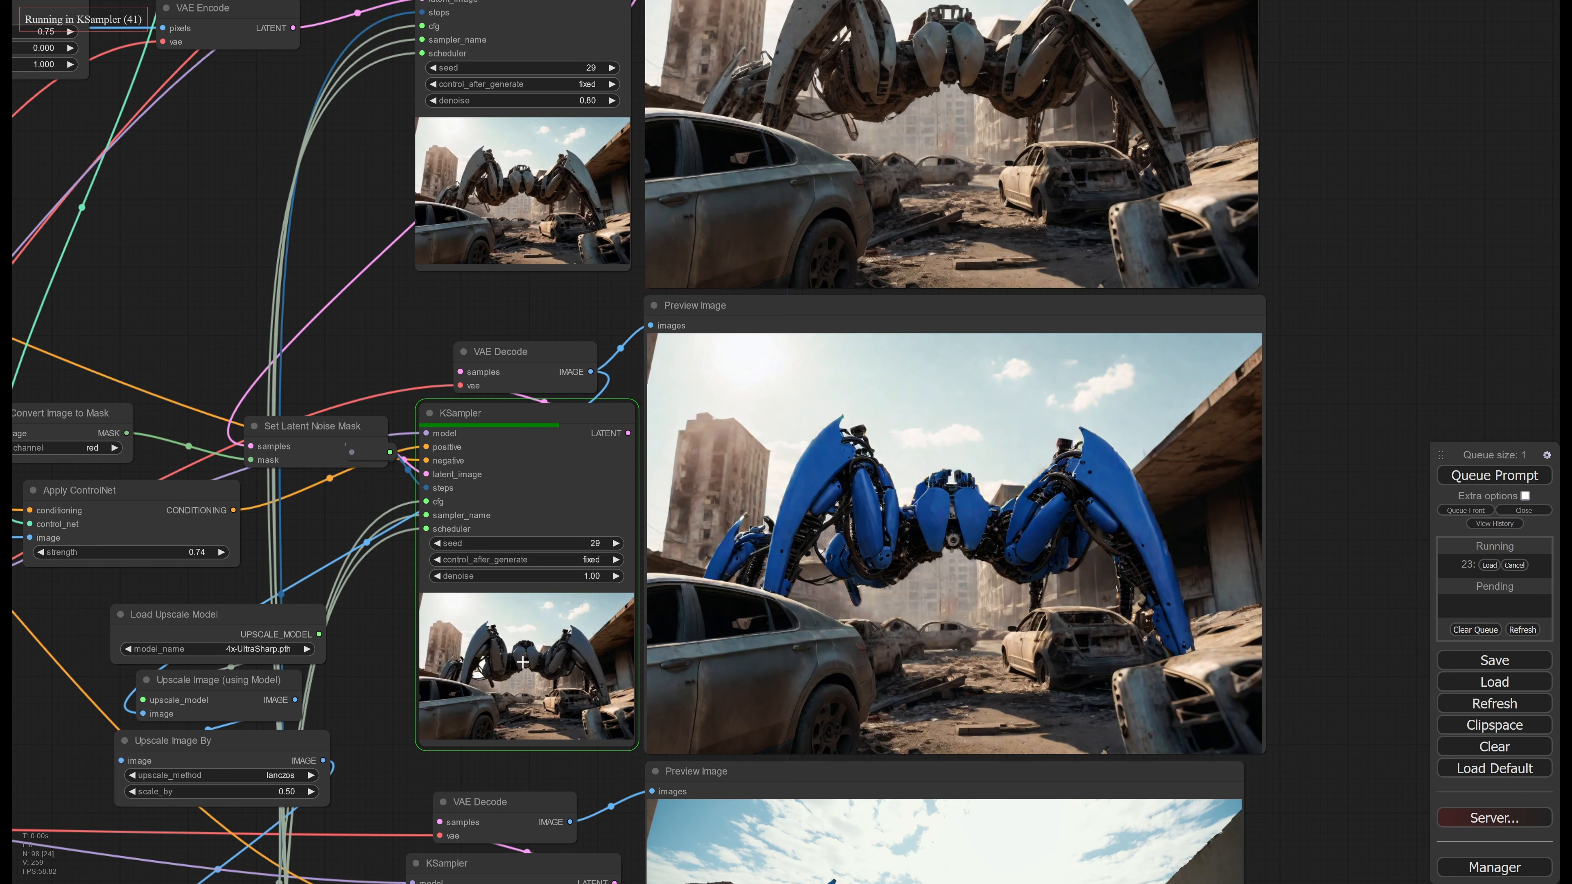
{"action": "left_click_drag", "start_coordinate": [952, 219], "coordinate": [942, 422]}
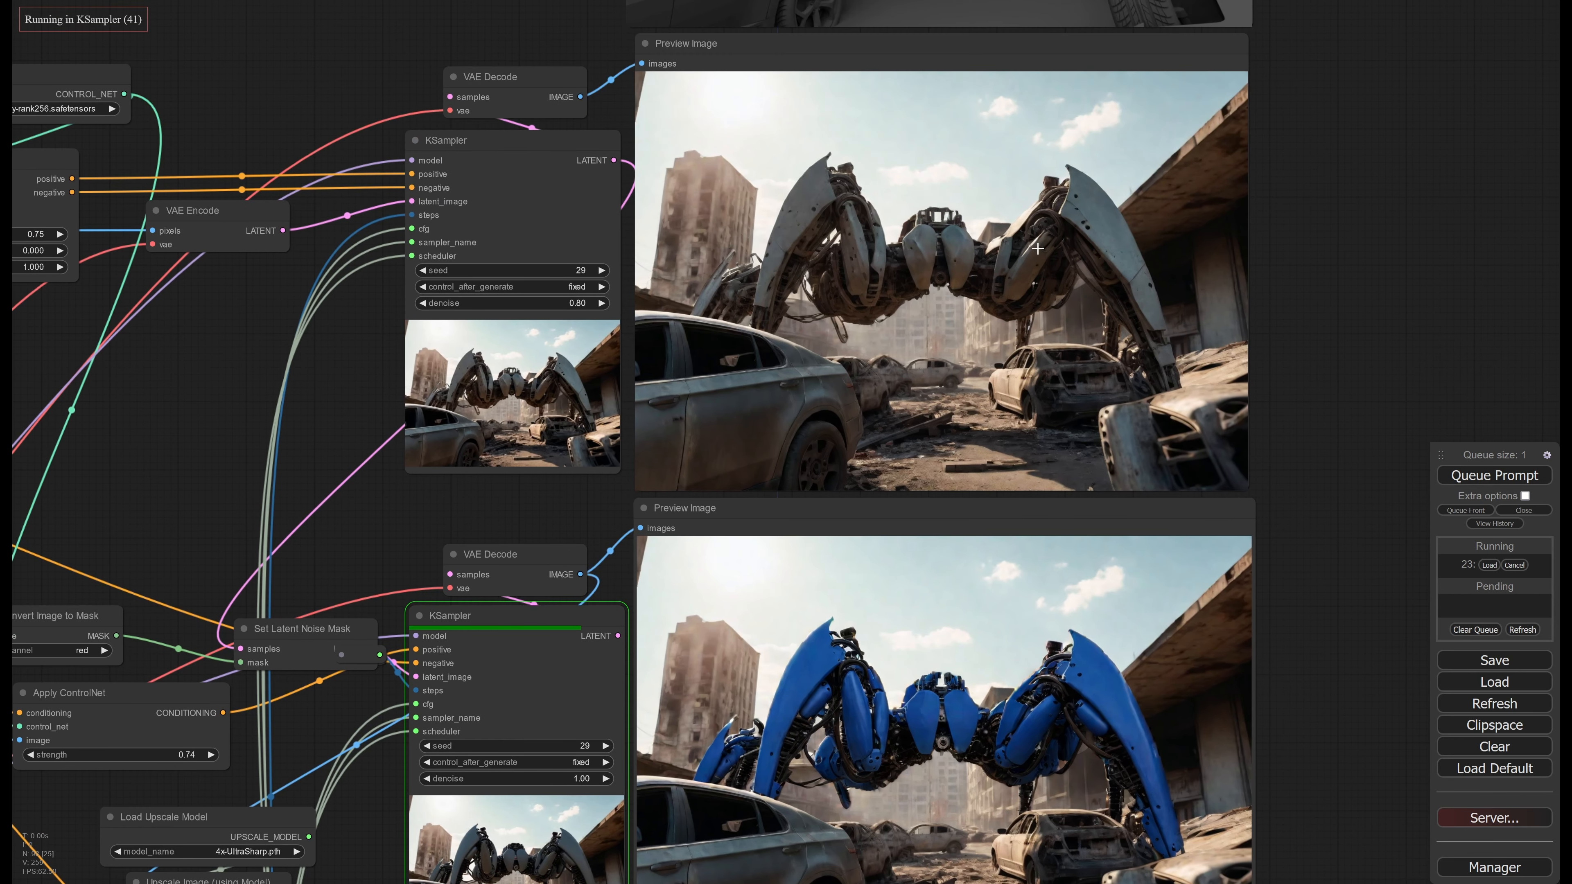
{"action": "left_click_drag", "start_coordinate": [933, 496], "coordinate": [964, 282]}
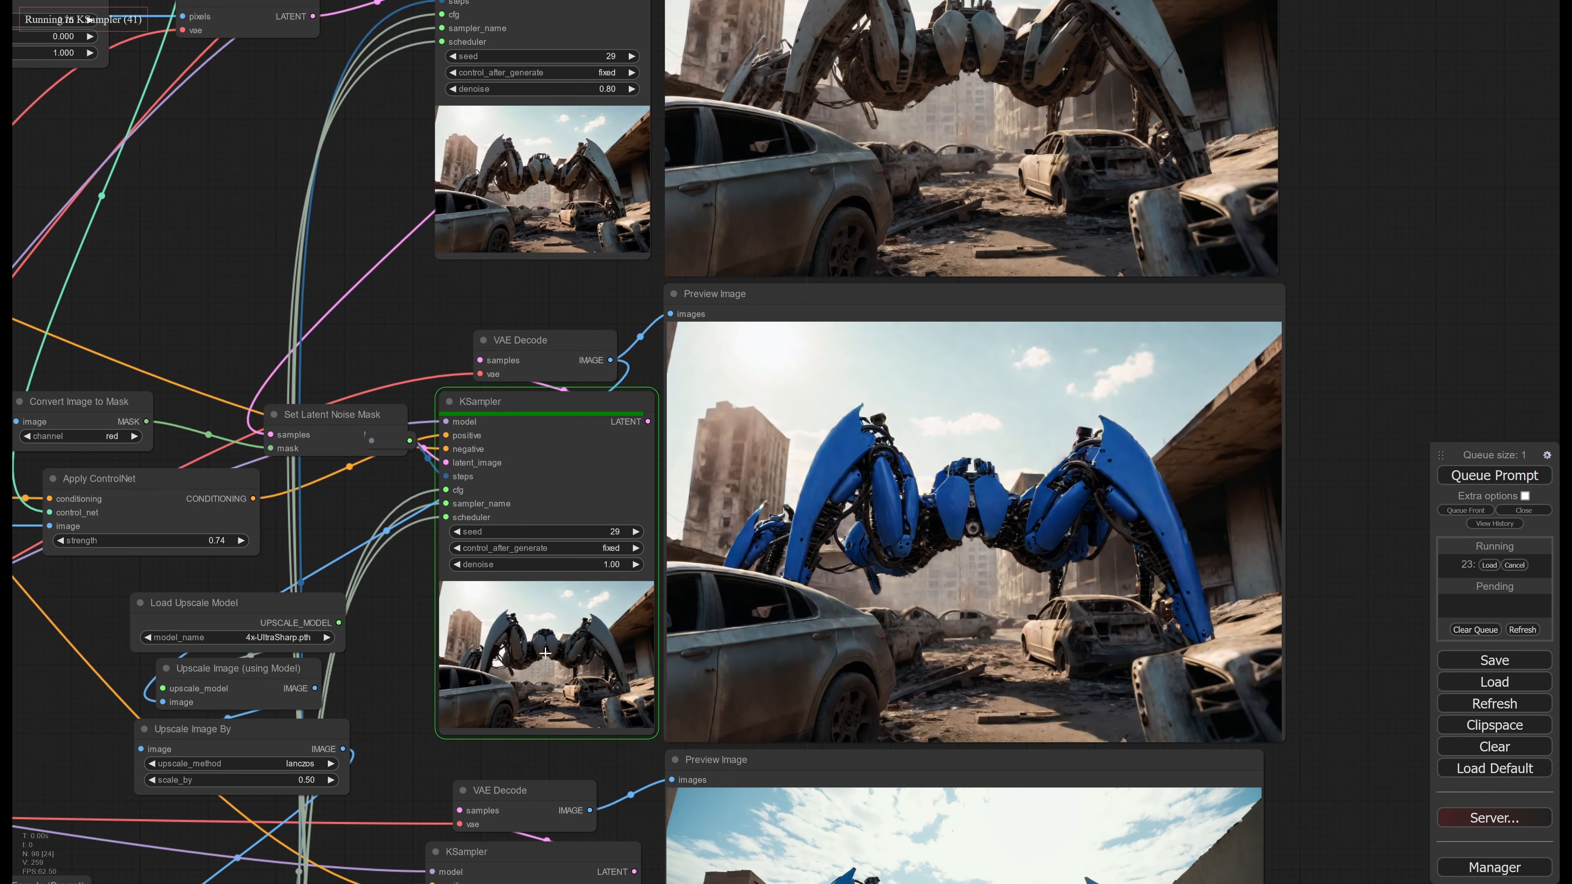
{"action": "left_click_drag", "start_coordinate": [1018, 530], "coordinate": [972, 530]}
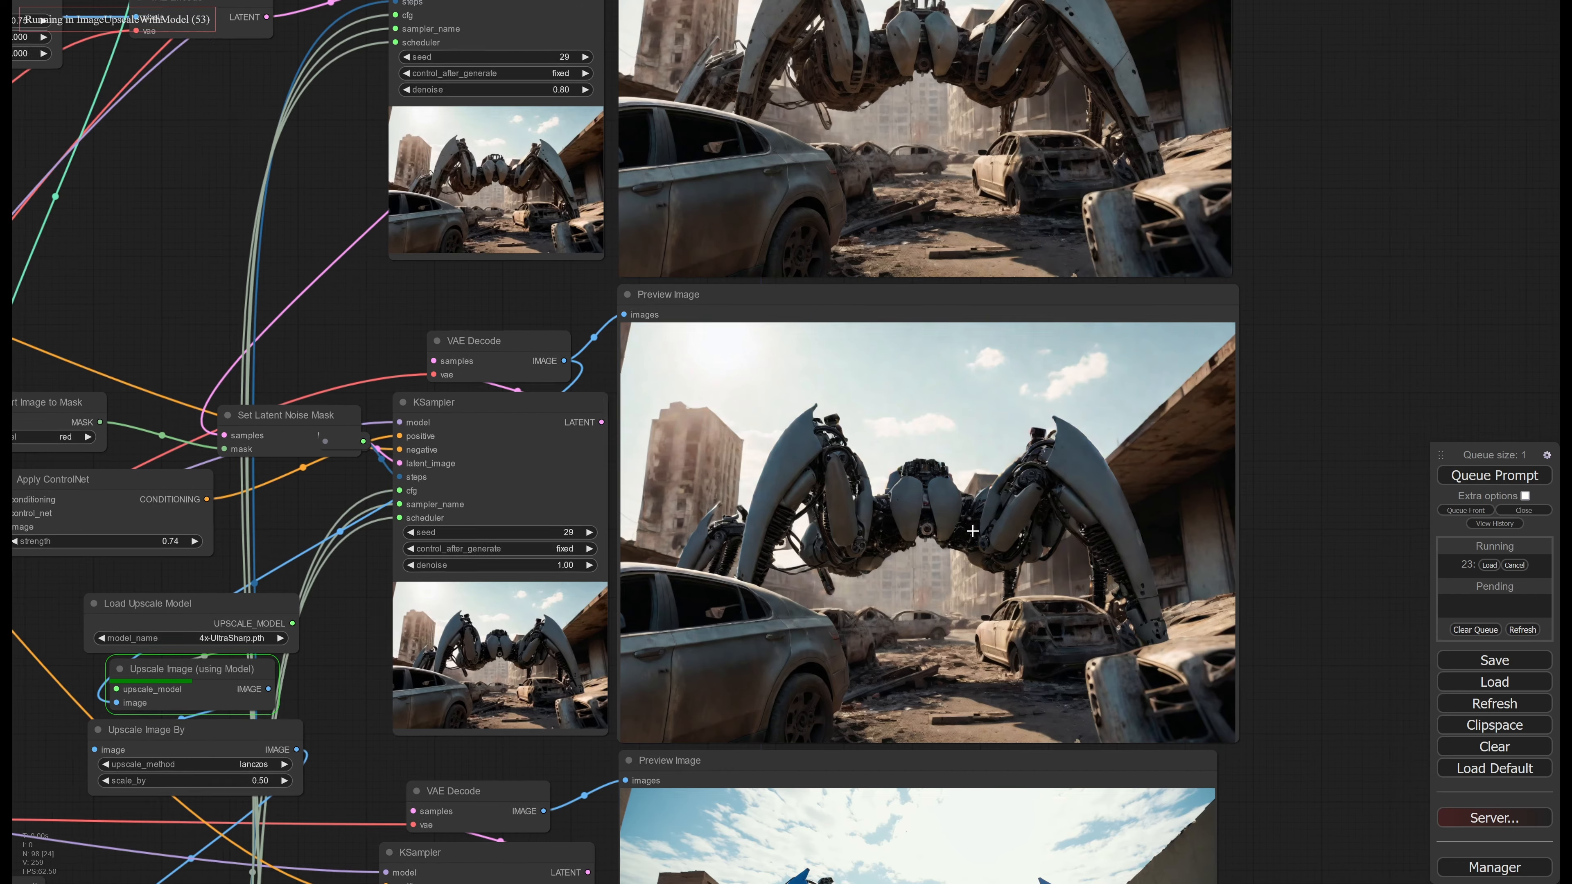
{"action": "scroll", "coordinate": [972, 531], "scroll_direction": "up", "scroll_amount": 6}
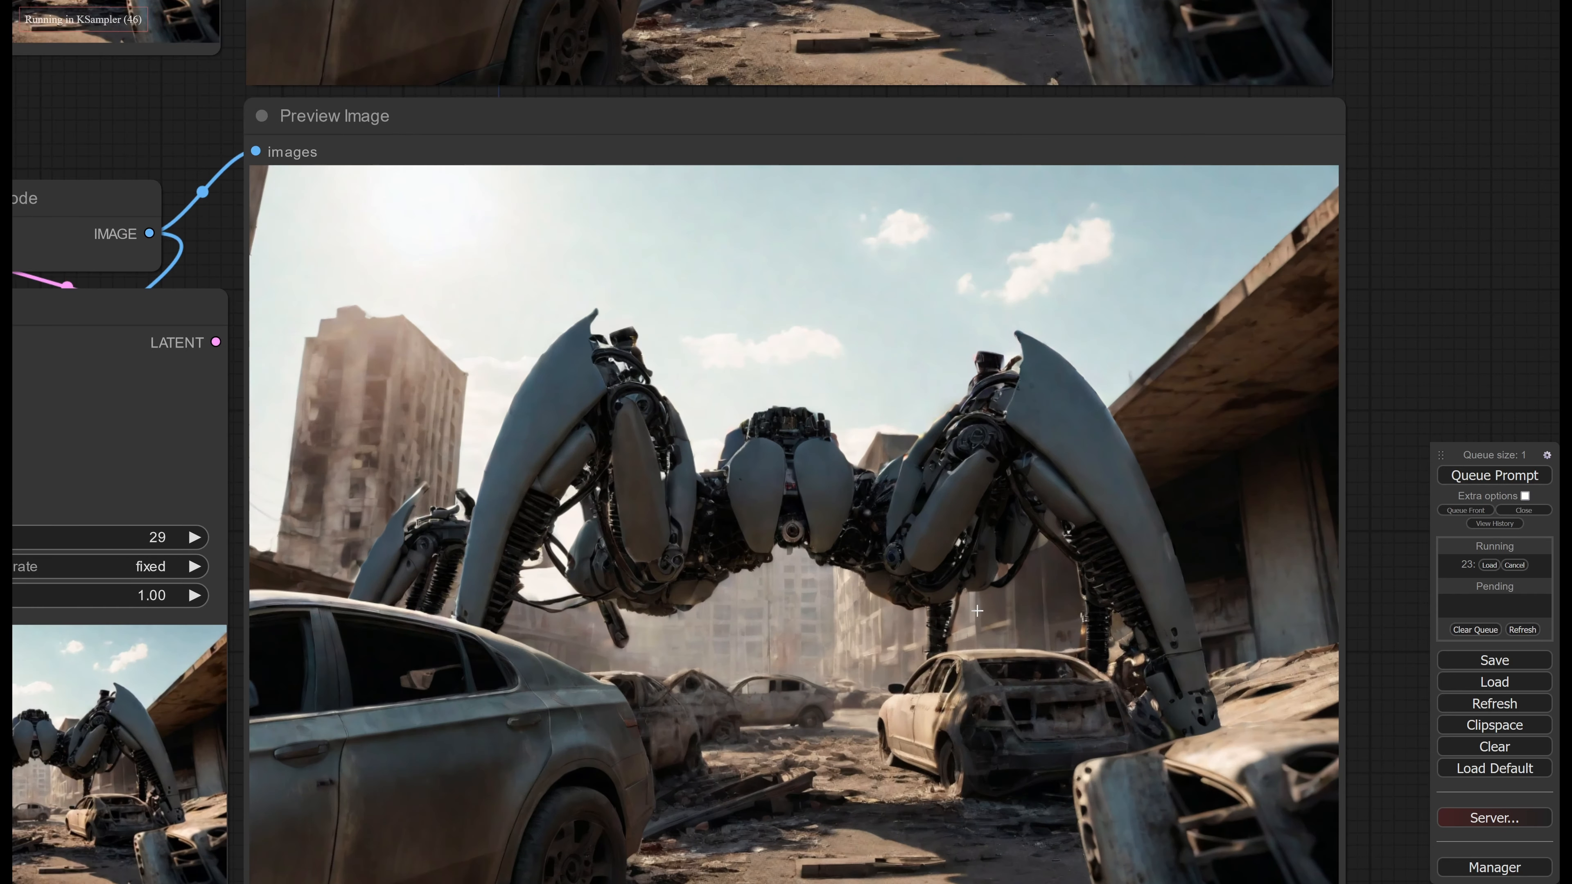
Follow the third-stage KSampler's upscaled generation and examine the finished gray robot in its preview image up close
{"action": "scroll", "coordinate": [960, 602], "scroll_direction": "down", "scroll_amount": 5}
{"action": "mouse_move", "coordinate": [960, 604]}
{"action": "left_mouse_down"}
{"action": "mouse_move", "coordinate": [997, 323]}
{"action": "mouse_move", "coordinate": [947, 383]}
{"action": "left_mouse_up"}
{"action": "left_click_drag", "start_coordinate": [913, 536], "coordinate": [926, 478]}
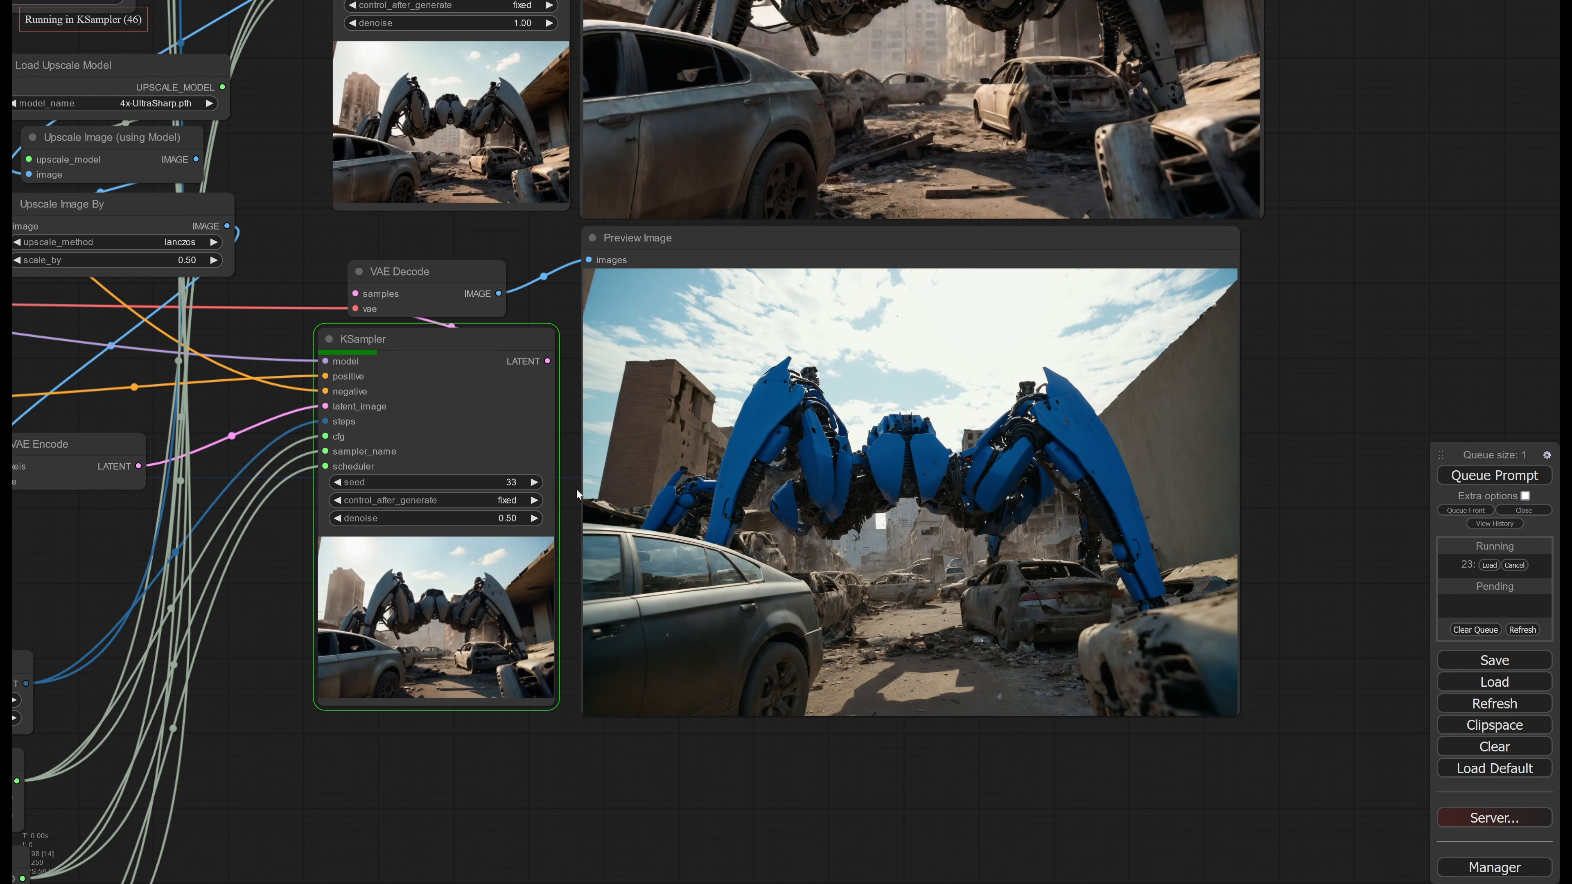
{"action": "middle_click_drag", "start_coordinate": [953, 307], "coordinate": [853, 365]}
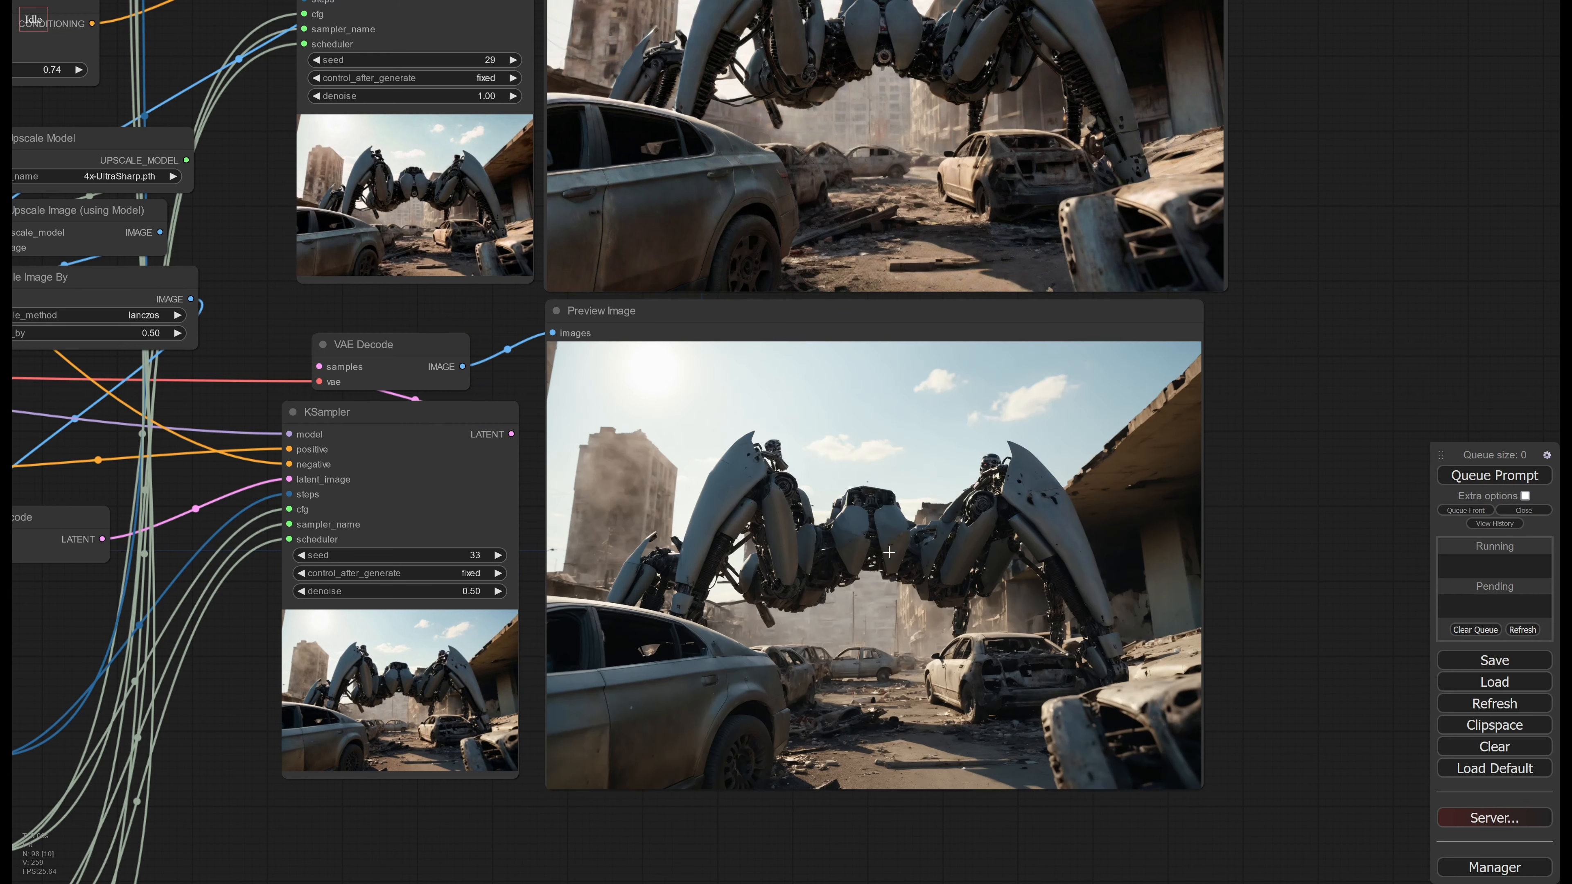
{"action": "scroll", "coordinate": [888, 556], "scroll_direction": "up", "scroll_amount": 1}
{"action": "scroll", "coordinate": [889, 560], "scroll_direction": "up", "scroll_amount": 1}
{"action": "middle_click_drag", "start_coordinate": [888, 561], "coordinate": [794, 480]}
{"action": "scroll", "coordinate": [854, 494], "scroll_direction": "up", "scroll_amount": 1}
{"action": "scroll", "coordinate": [741, 499], "scroll_direction": "up", "scroll_amount": 1}
{"action": "scroll", "coordinate": [784, 472], "scroll_direction": "up", "scroll_amount": 1}
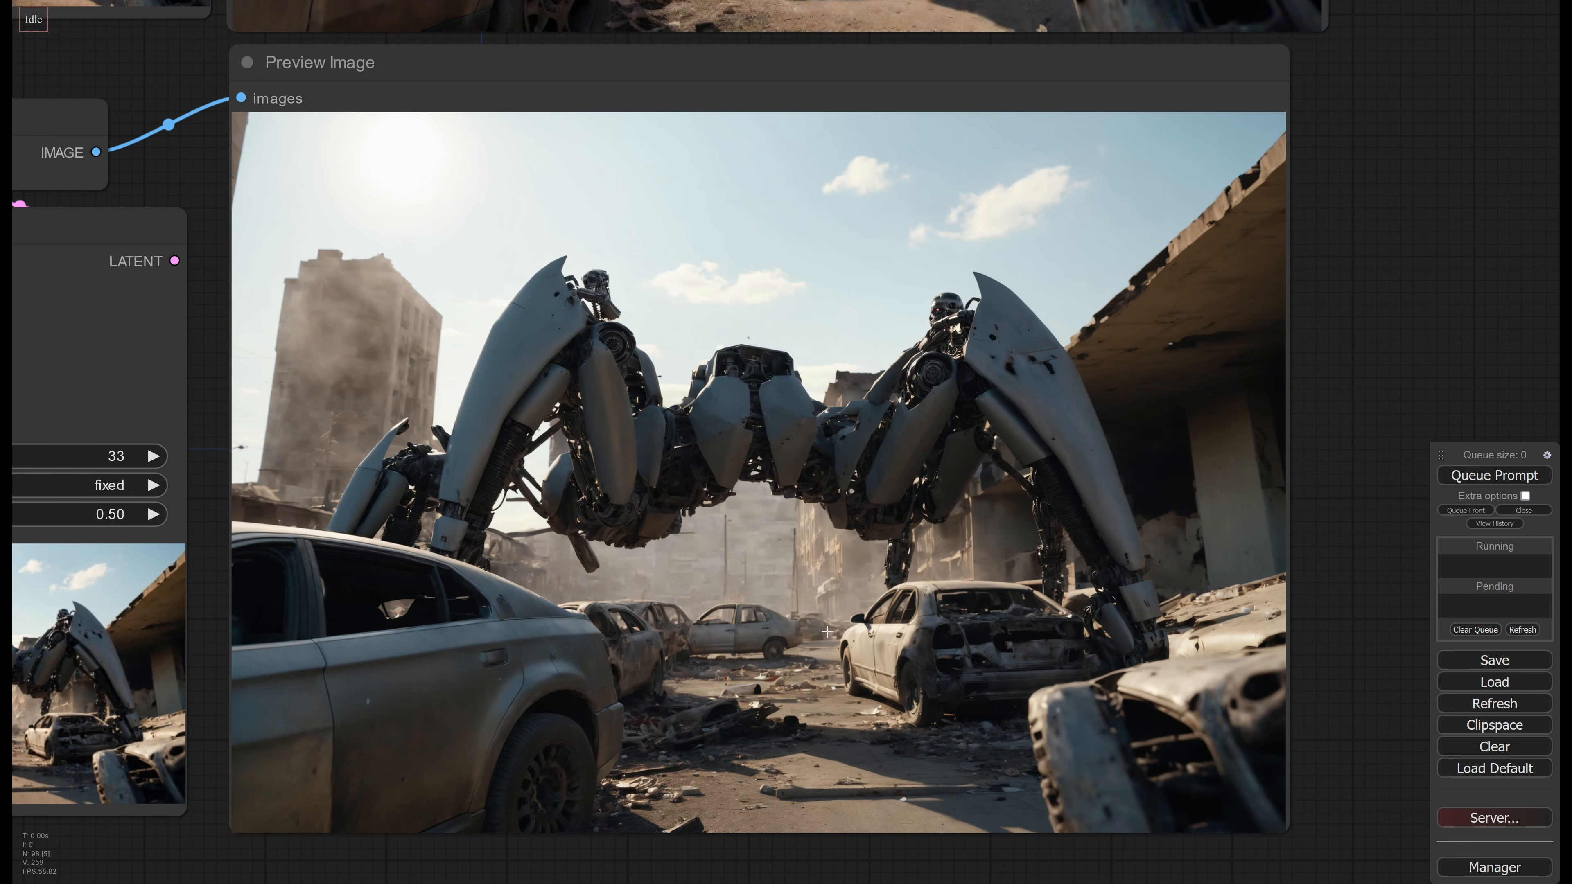
{"action": "middle_click_drag", "start_coordinate": [677, 374], "coordinate": [696, 384]}
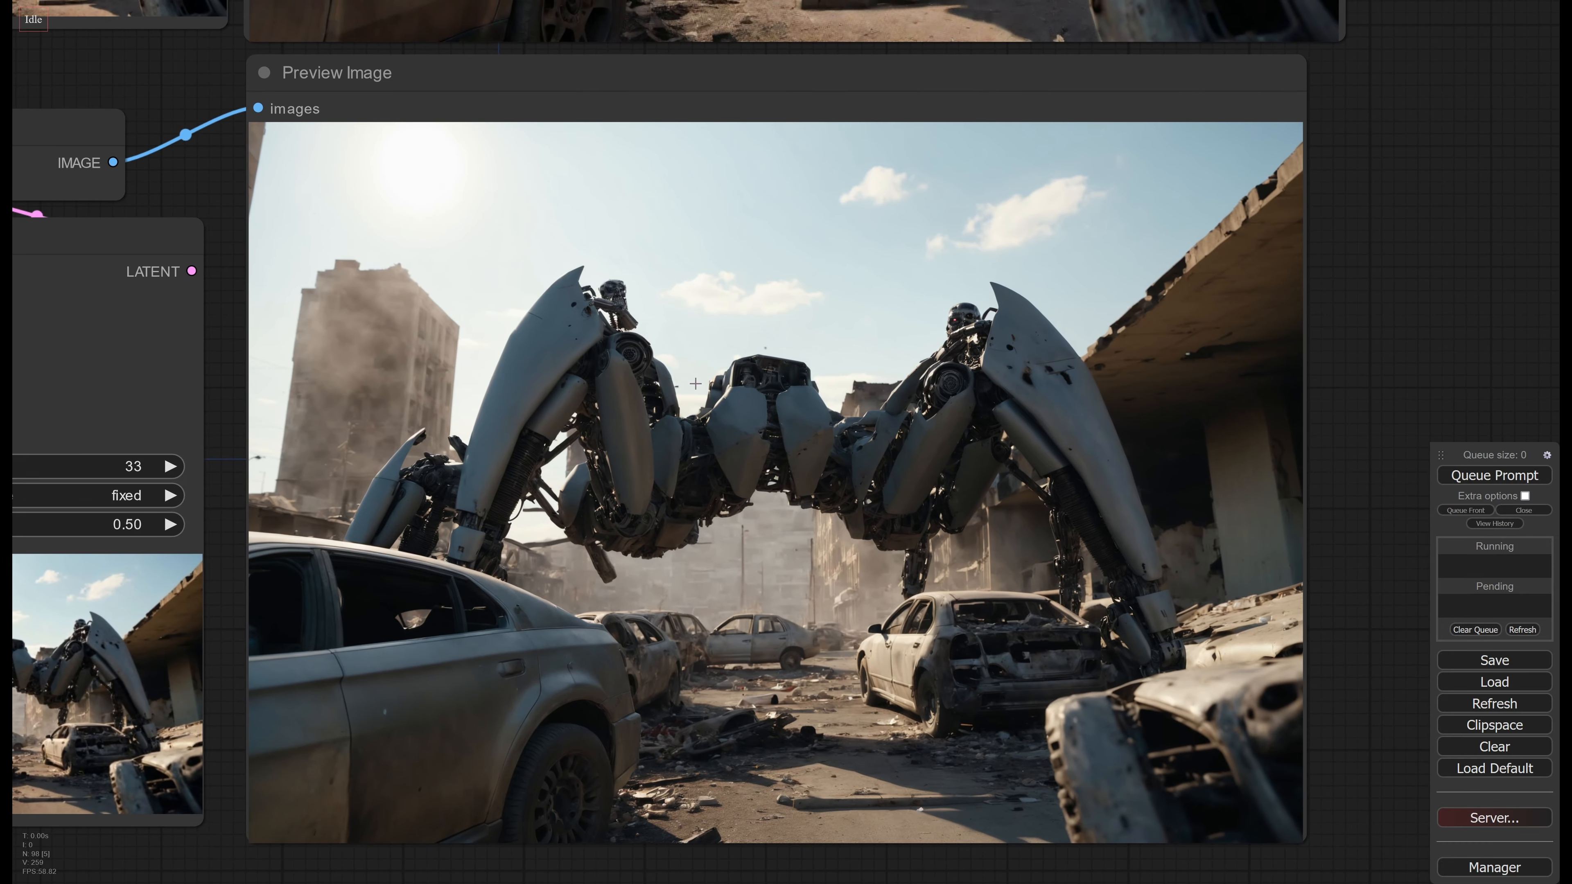